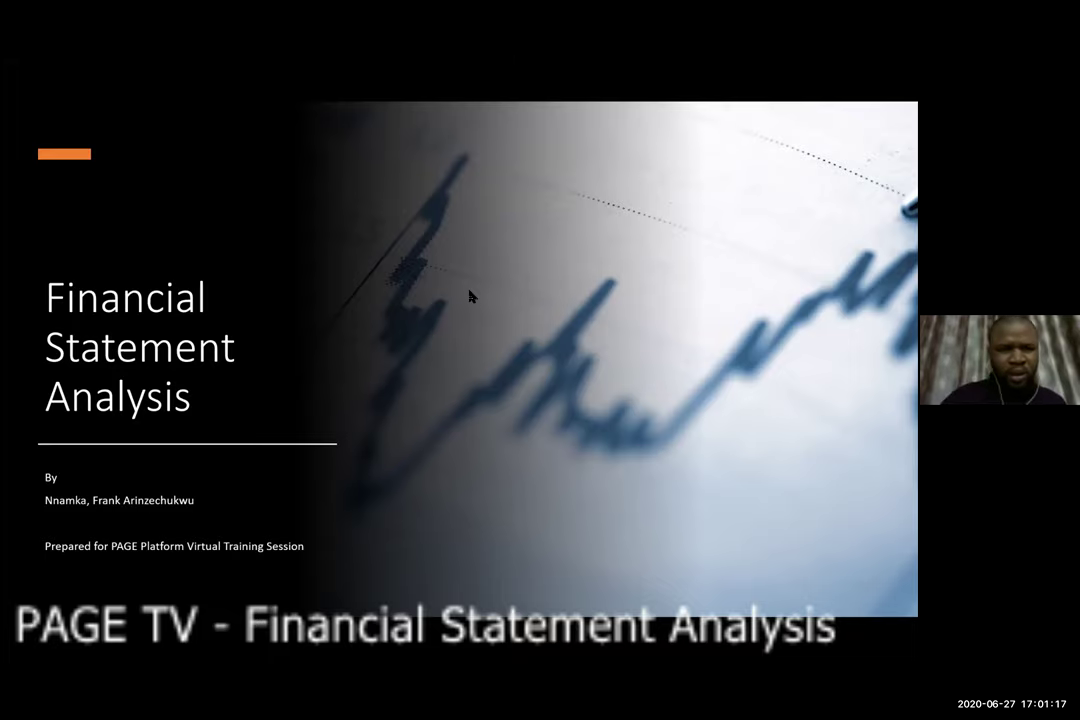
Step through the presentation from Learning Outcomes to the Analysis of the Income Statement slide.
key("Right")
key("Left")
key("Right")
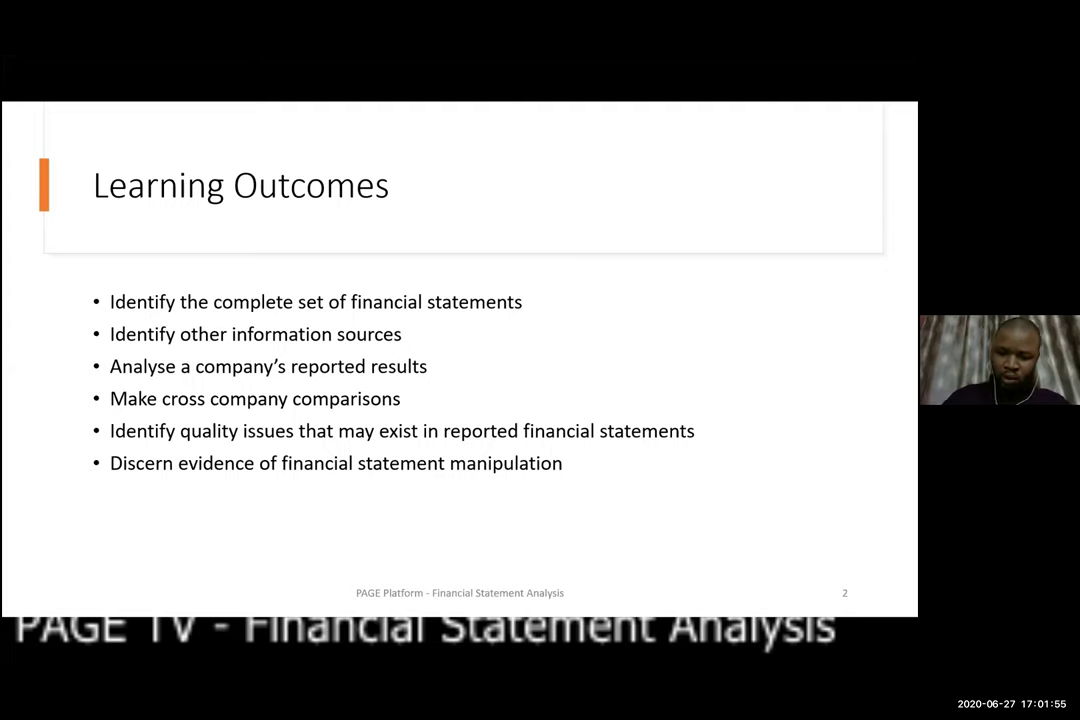
key("Right")
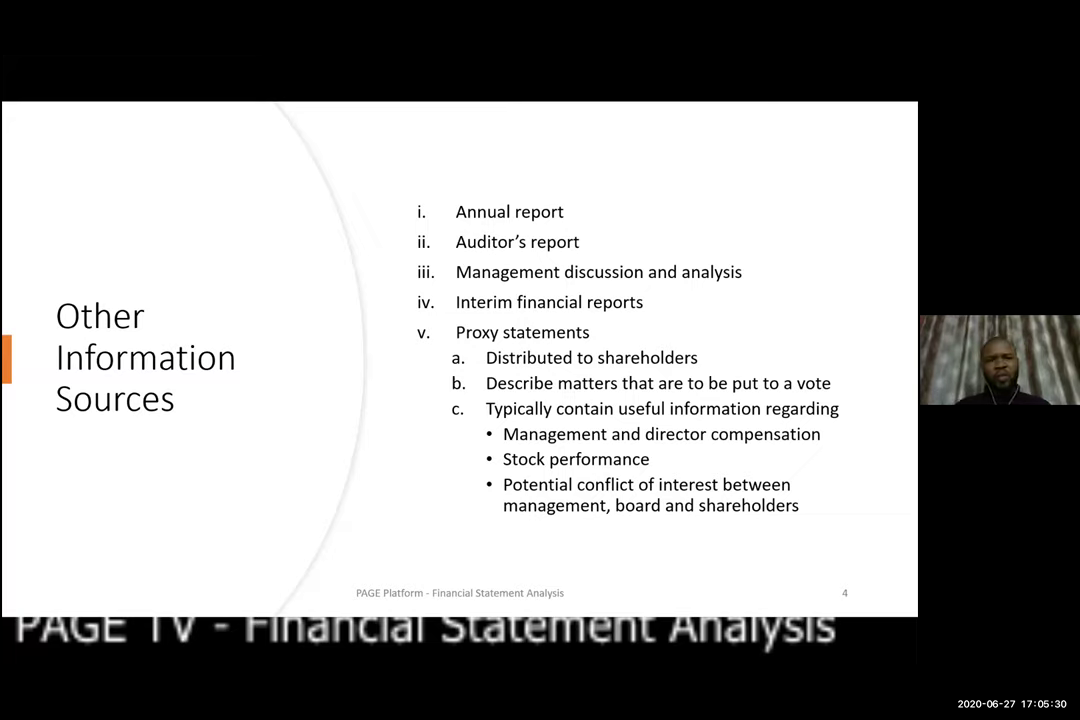
key("Right")
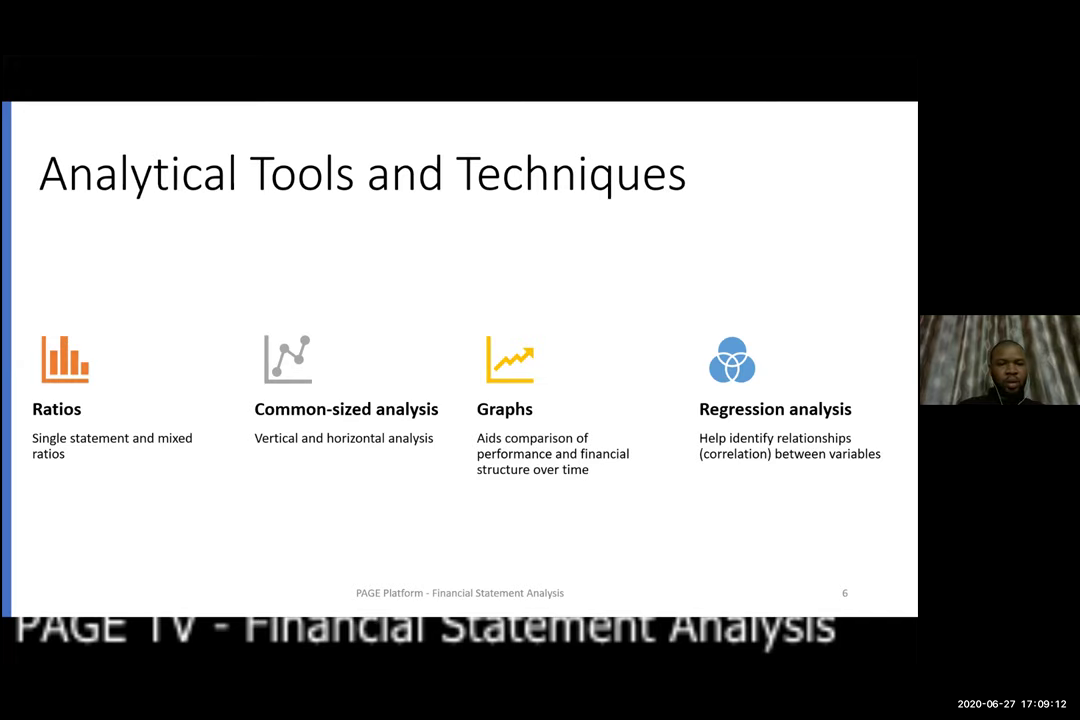
key("Right")
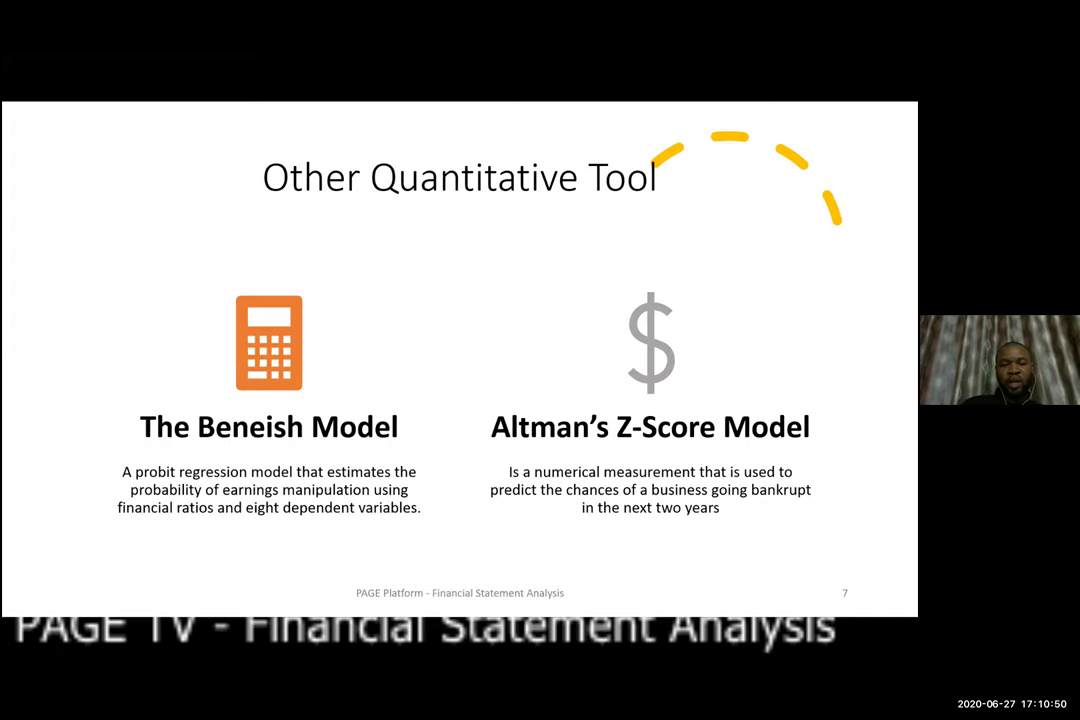
key("Right")
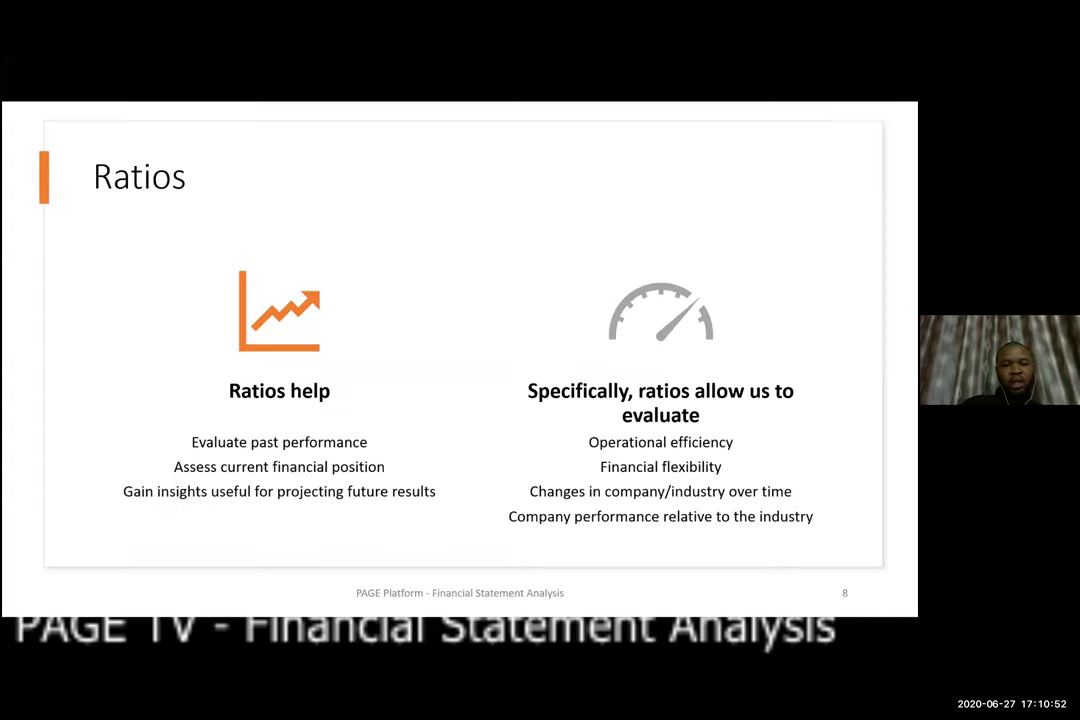
key("Left")
key("Left")
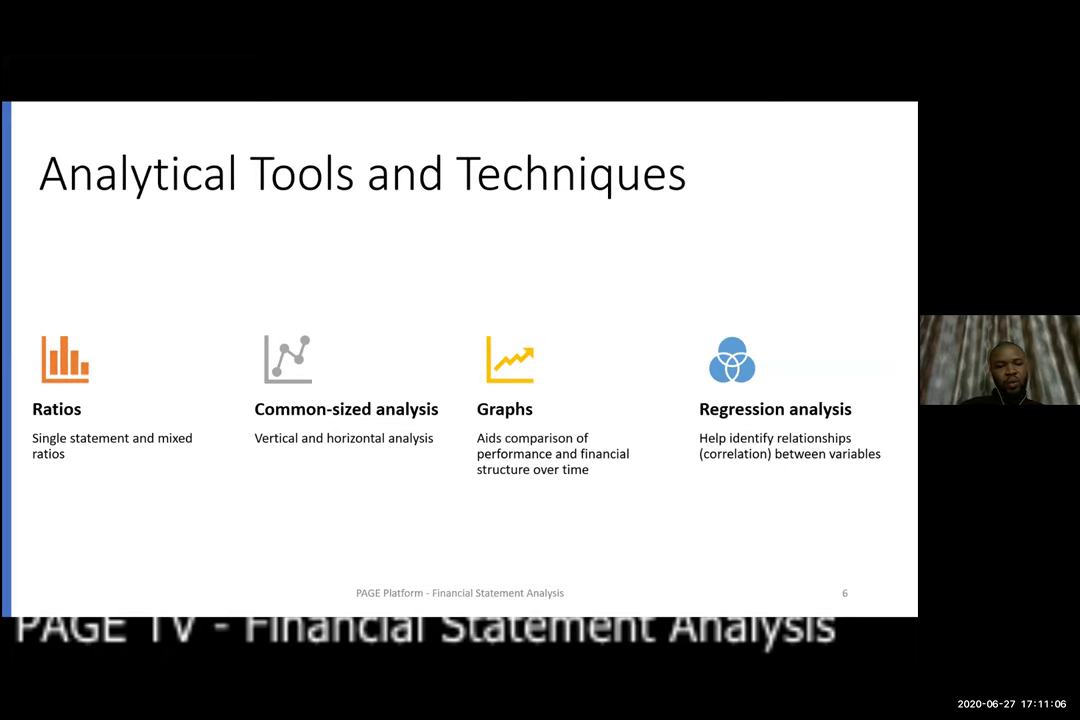
key("Right")
key("Right")
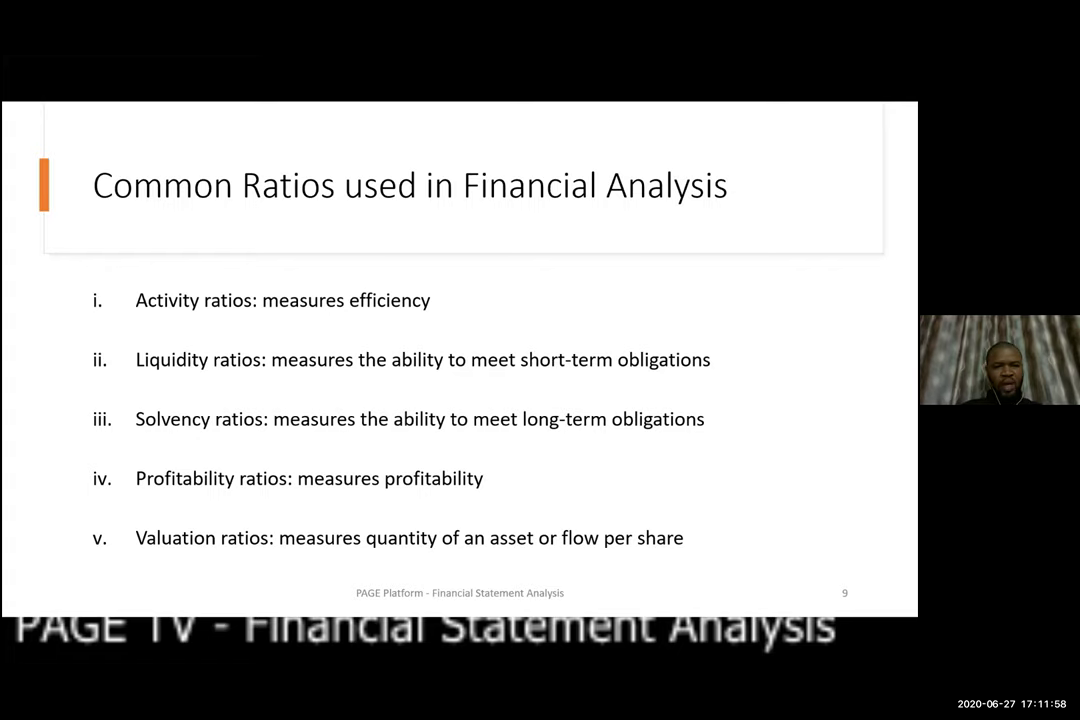
key("Right")
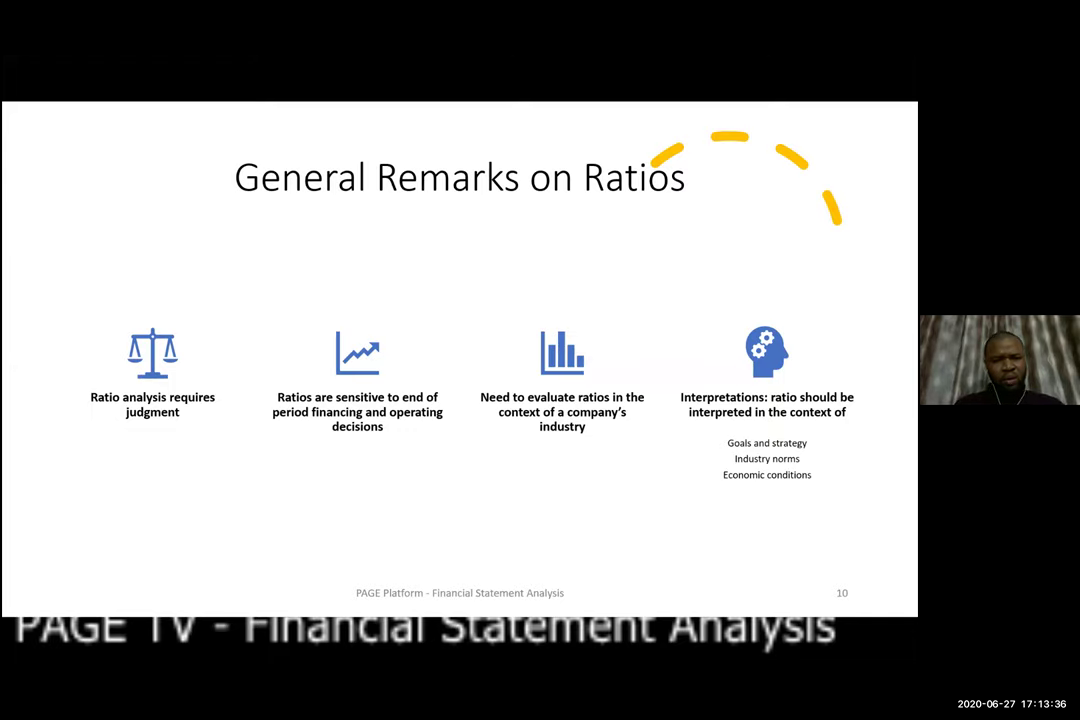
key("Right")
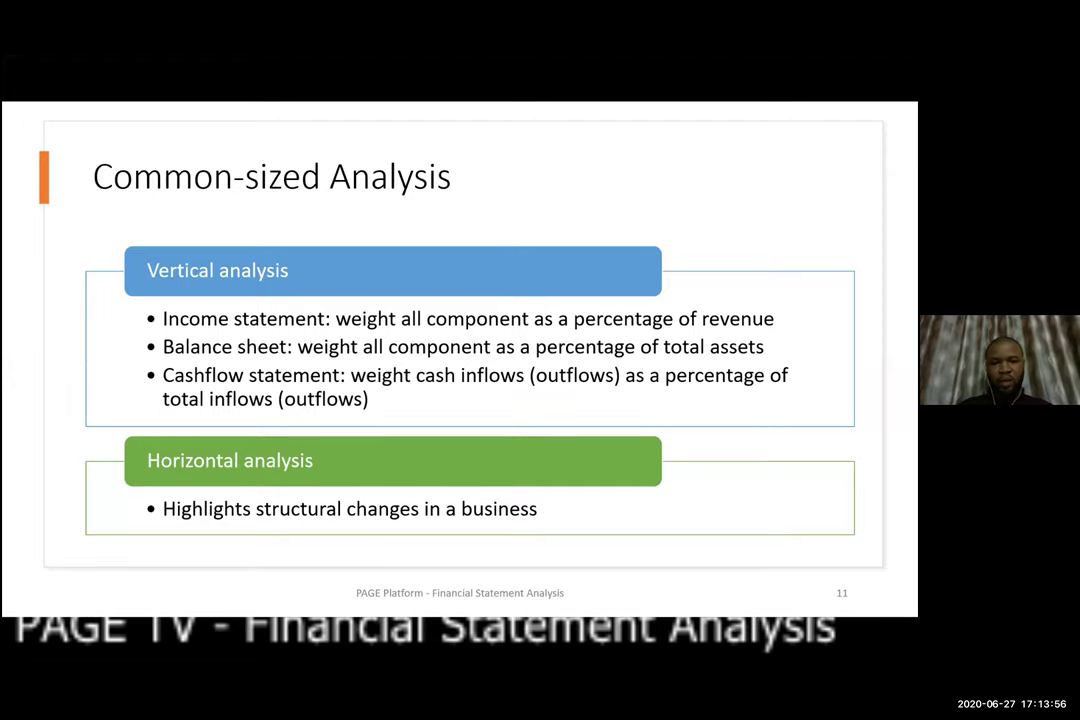
key("Right")
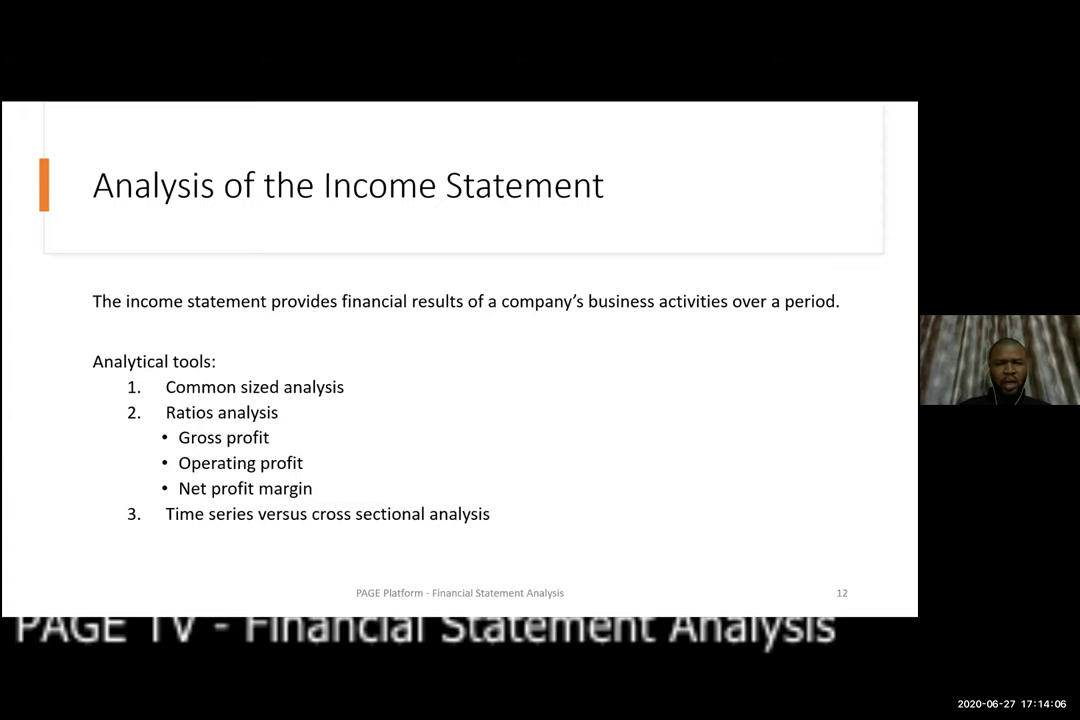
key("Right")
key("Right")
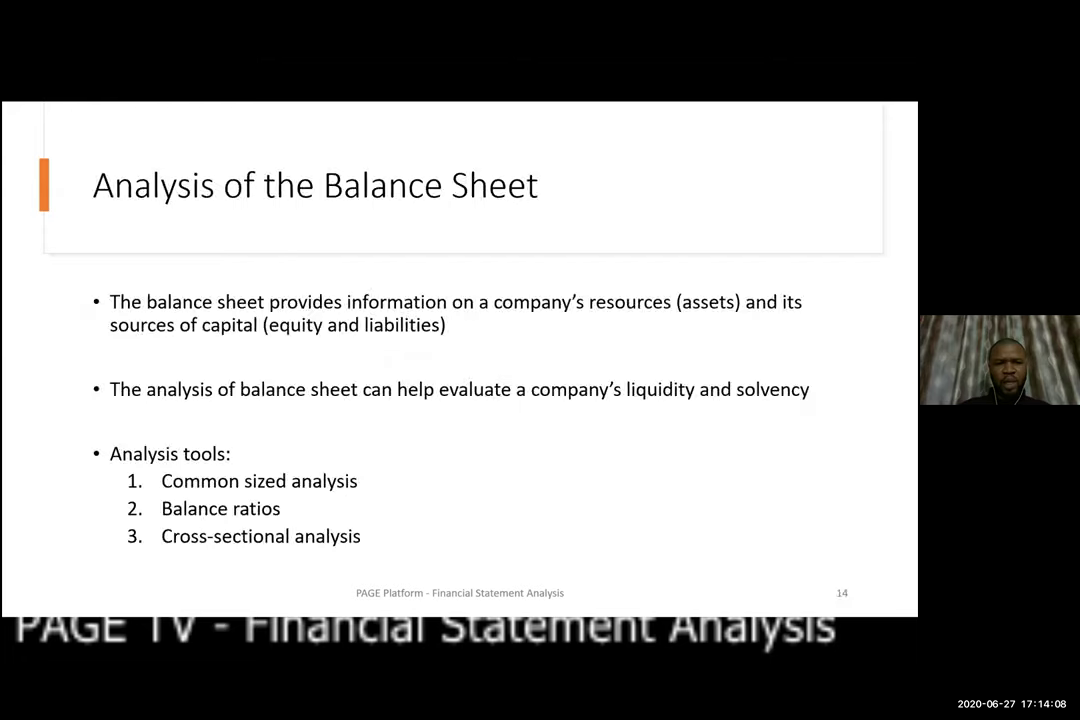
key("Right")
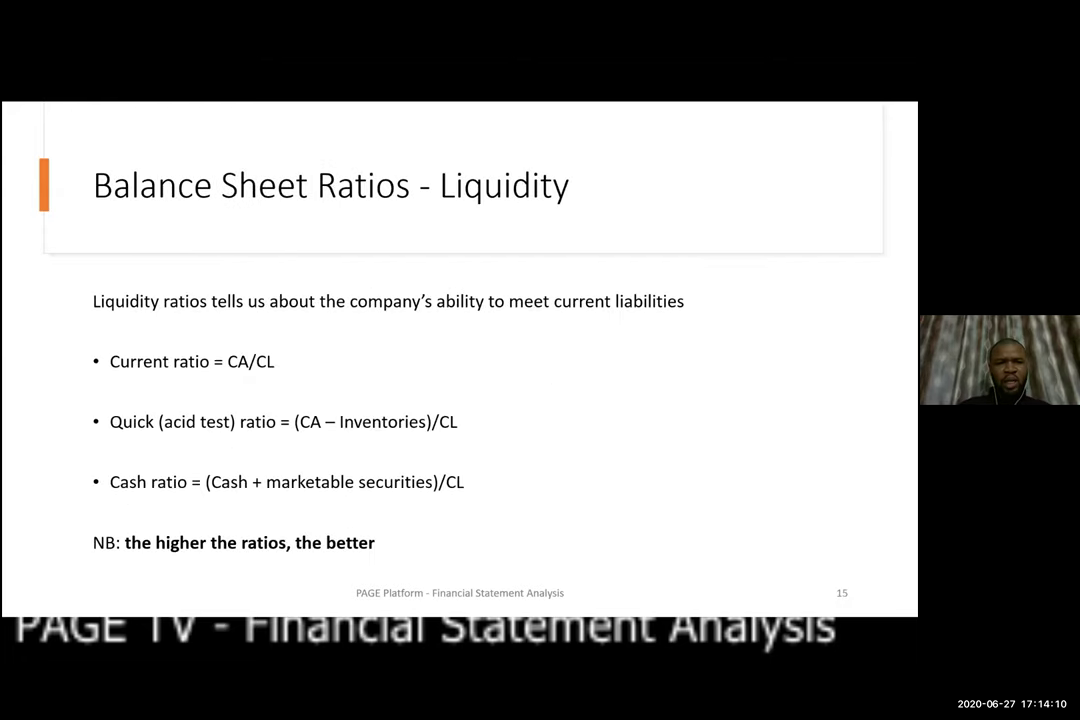
key("Right")
key("Right")
key("Right")
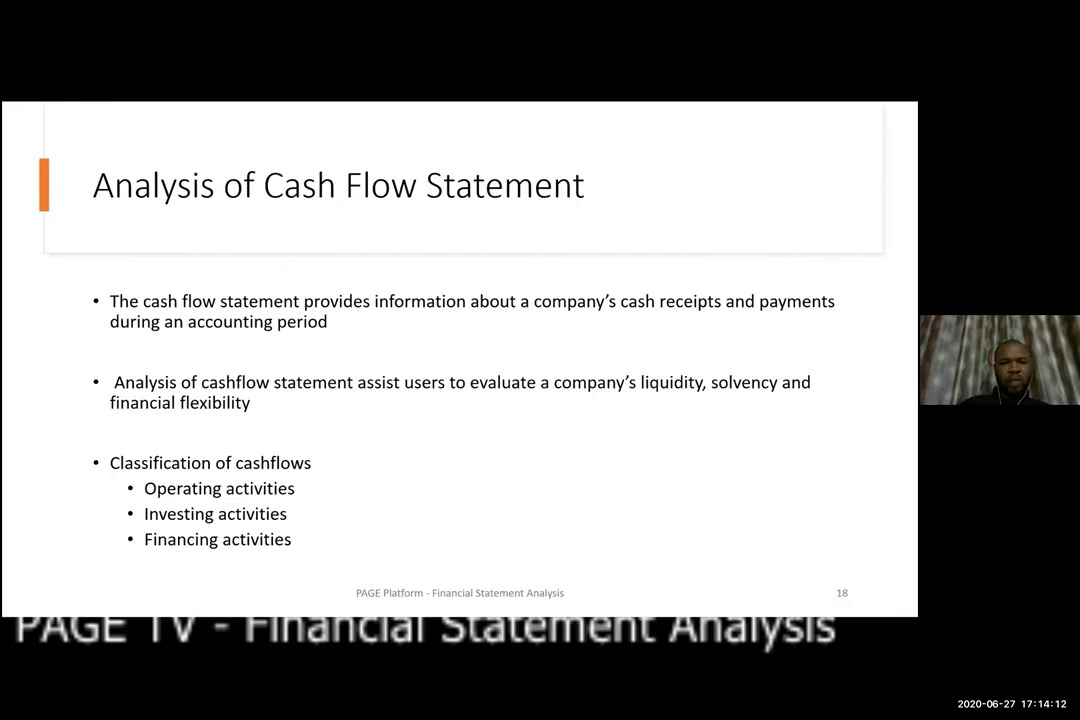
key("Left")
key("Left")
key("Left")
key("Left")
key("Left")
key("Left")
key("Right")
key("Left")
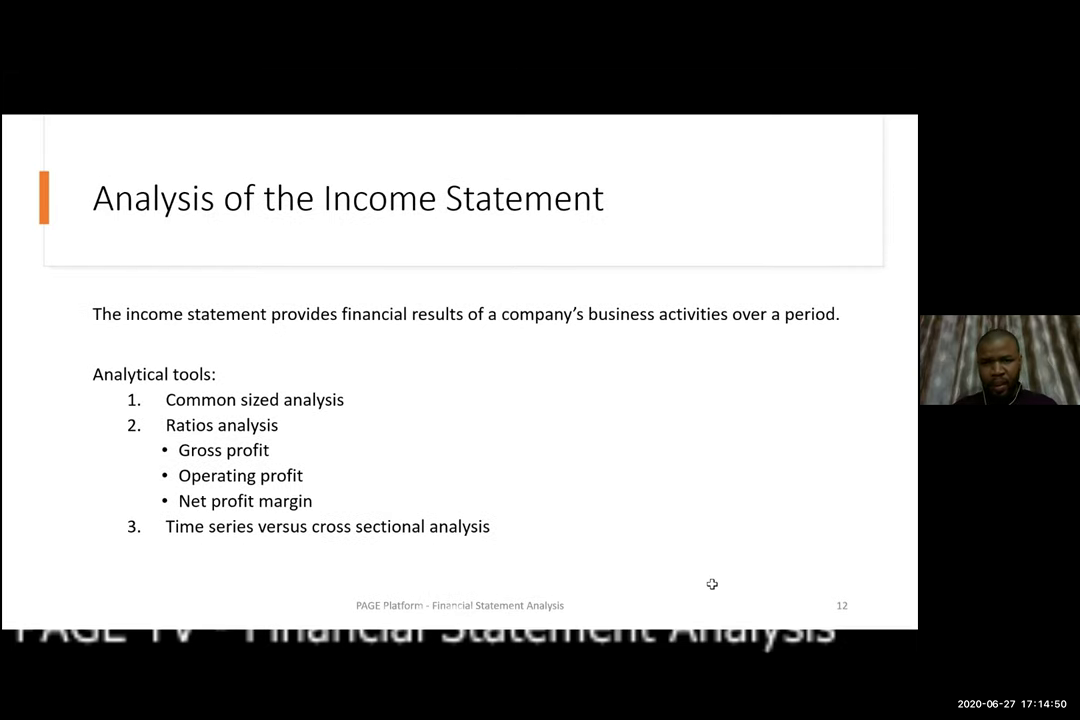
Switch to the income statement workbook and review its line-item labels and year headings.
key("alt+Tab")
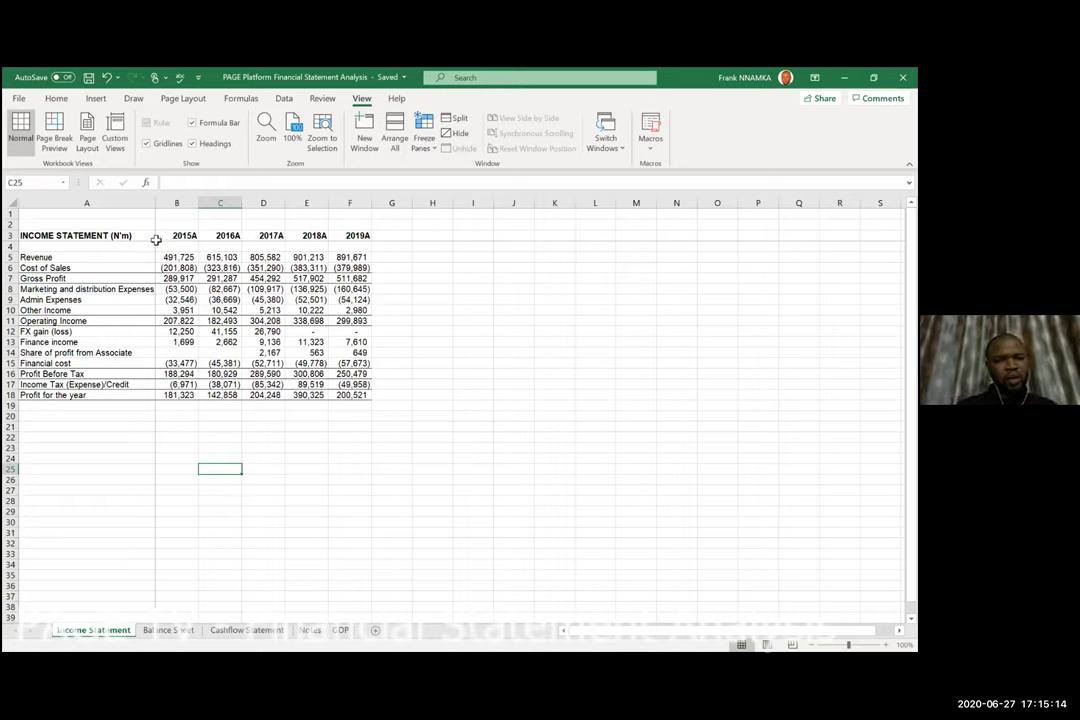
left_click(91, 220)
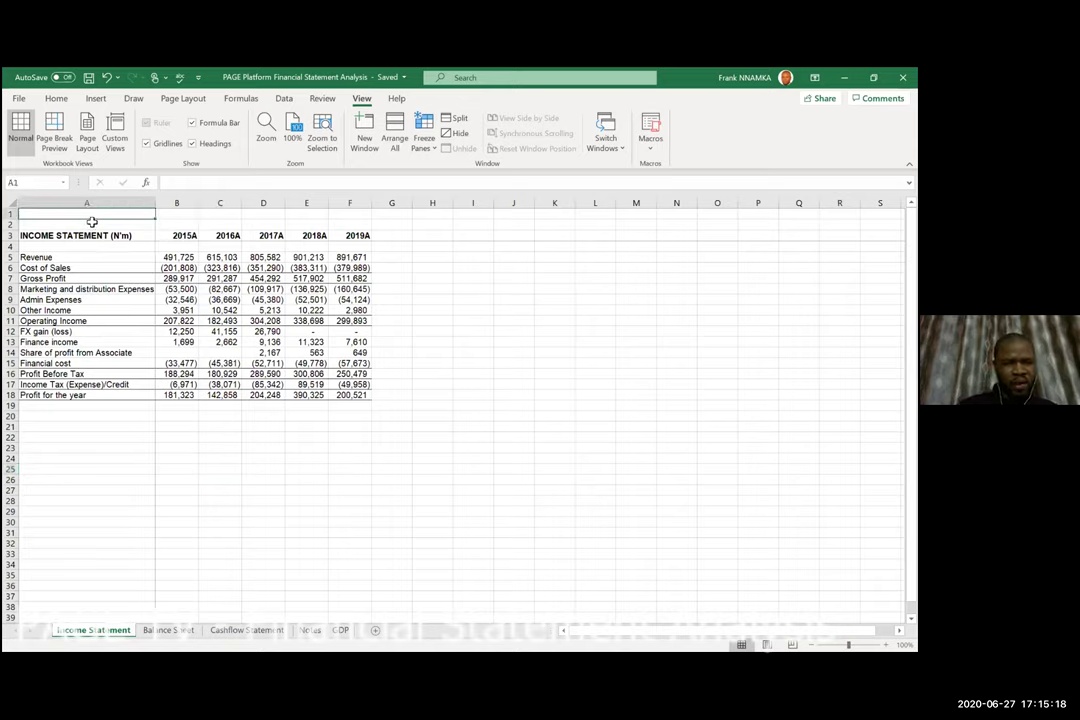
key("Down")
key("Down")
key("Down")
key("Down")
key("Down")
key("Down")
key("Down")
key("Down")
key("Down")
key("Down")
key("Down")
key("Down")
key("Down")
key("Down")
key("Down")
key("Down")
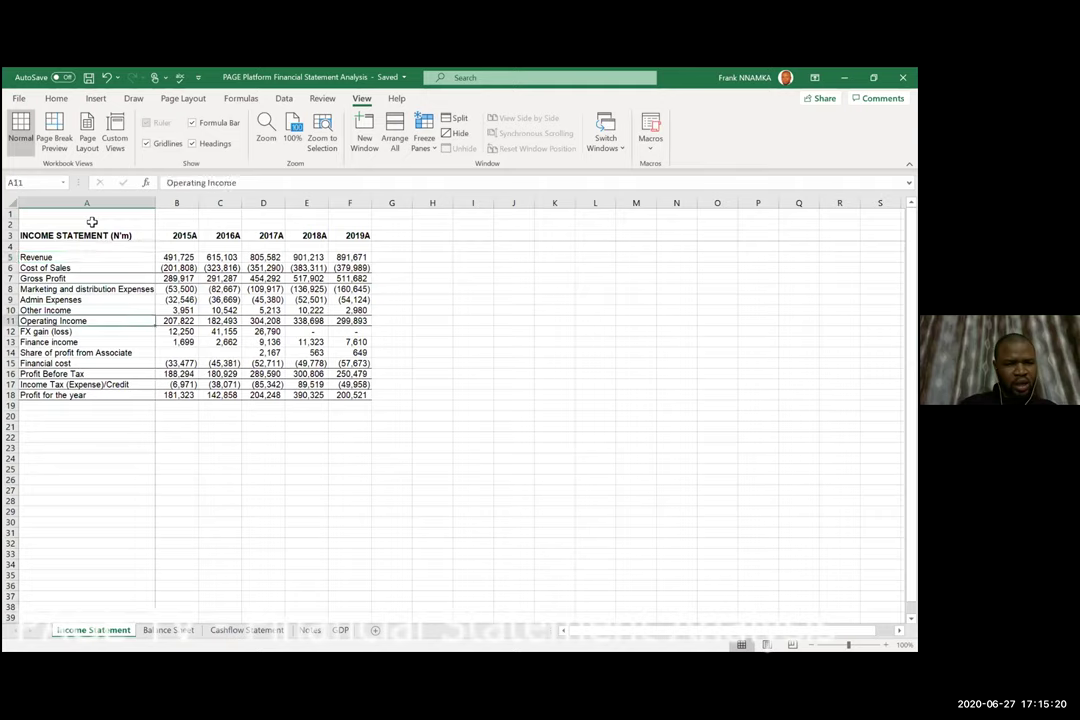
key("Down")
key("Up")
key("Up")
key("Up")
key("Up")
key("Up")
key("Up")
key("Up")
key("Up")
key("Up")
key("Up")
key("Up")
key("Up")
key("Up")
key("Up")
key("Up")
key("Up")
key("Up")
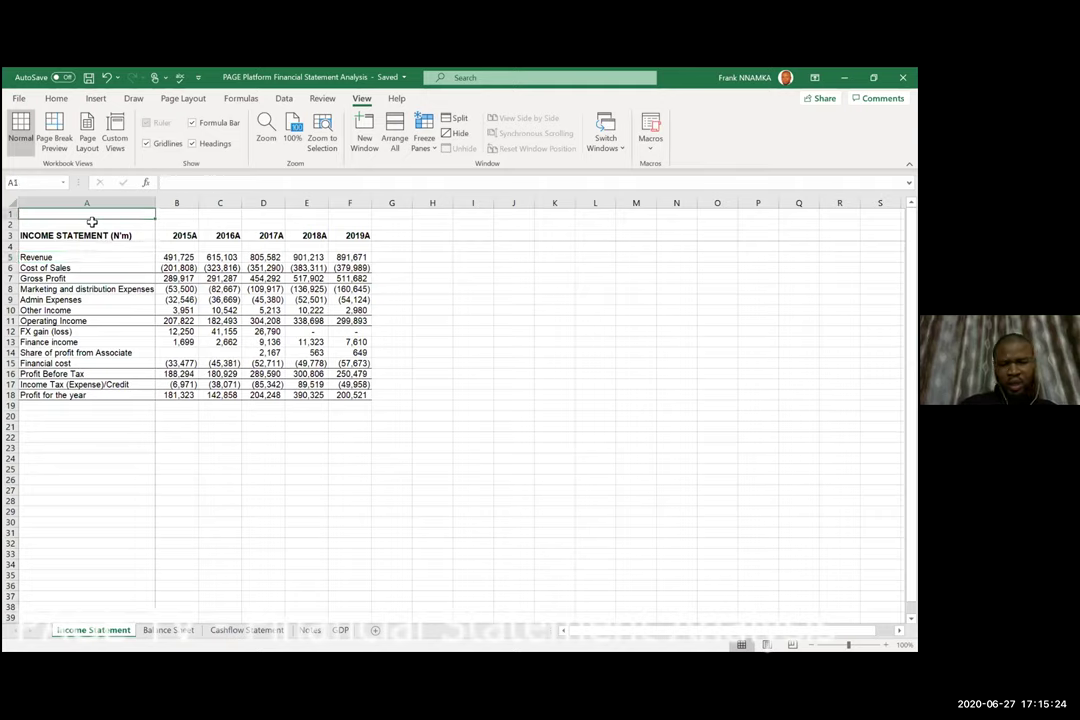
key("Down")
key("Down")
key("Right")
key("Right")
key("Right")
key("Right")
key("Right")
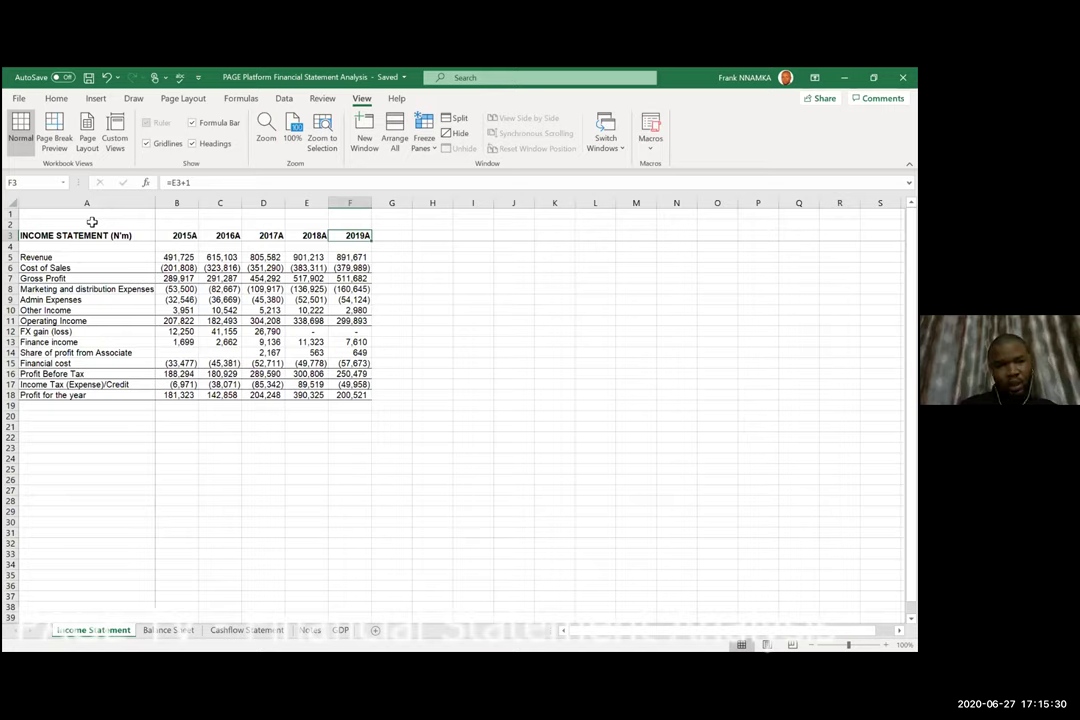
key("Left")
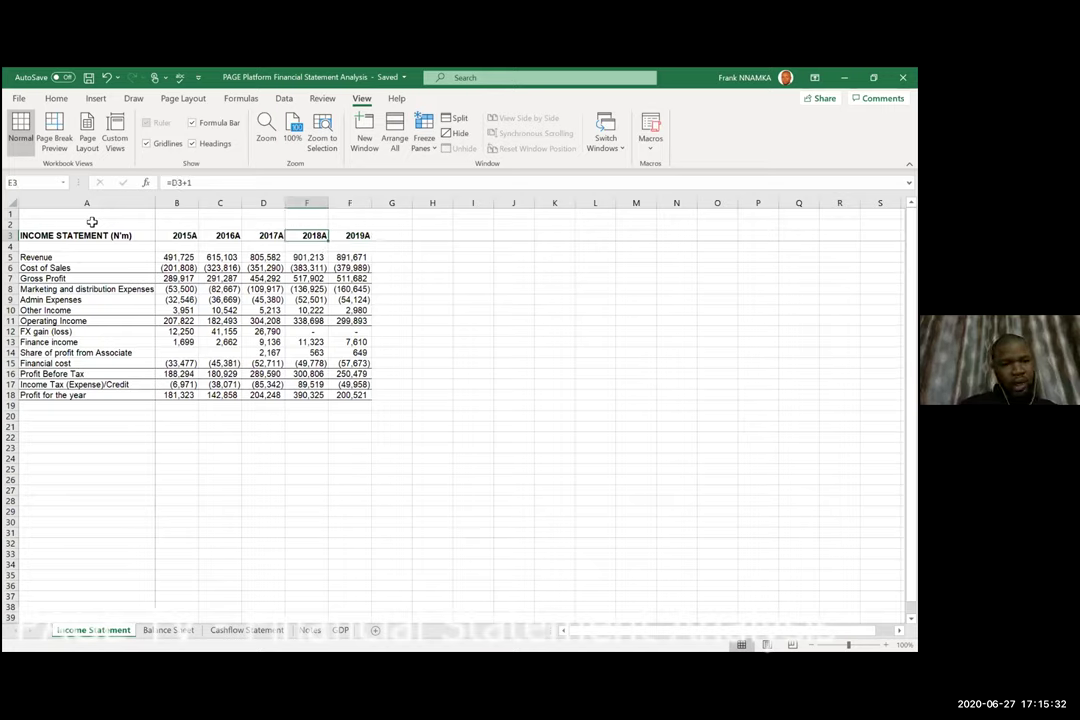
key("Home")
key("Down")
key("Down")
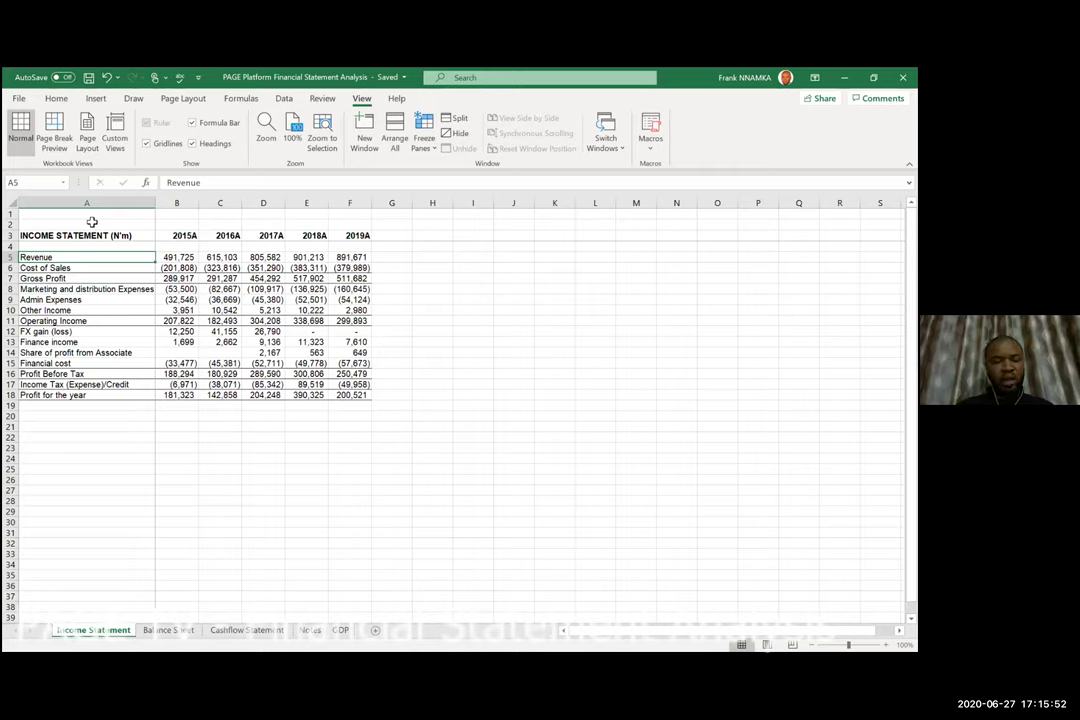
Copy the line-item labels from Revenue to Profit for the year into A23:A36.
key("ctrl+shift+Down")
key("ctrl+c")
key("Down")
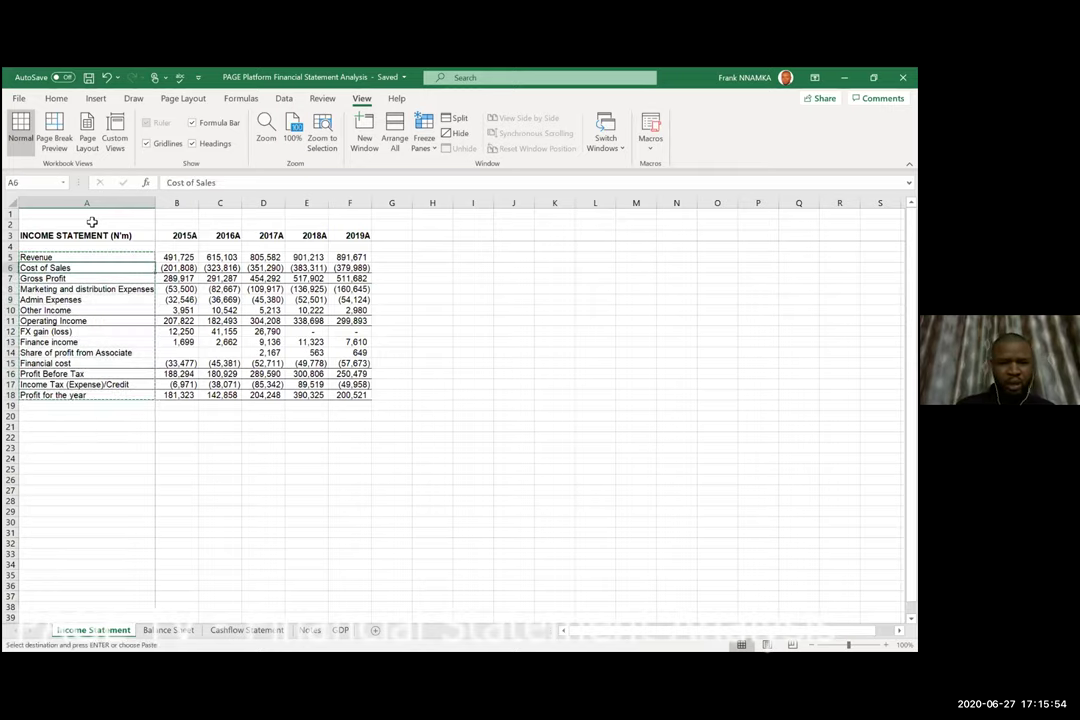
key("Down")
key("Down")
key("Down")
key("Down")
key("Down")
key("Down")
key("Down")
key("Down")
key("Down")
key("Down")
key("Down")
key("Down")
key("Down")
key("Down")
key("Down")
key("Down")
key("Down")
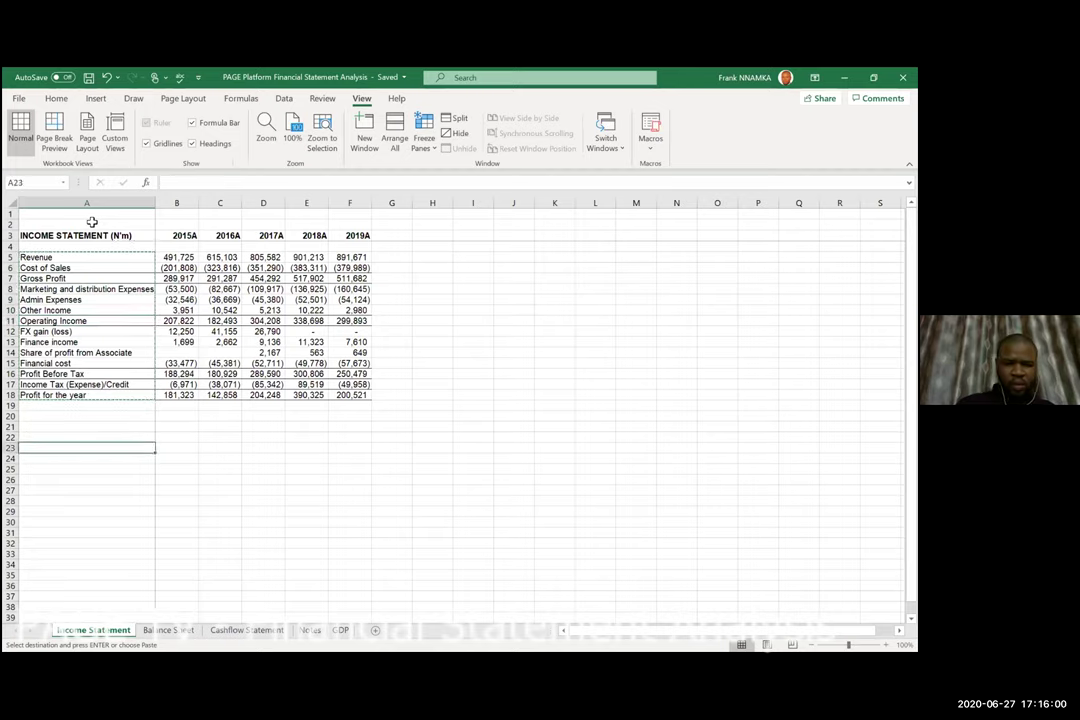
key("Return")
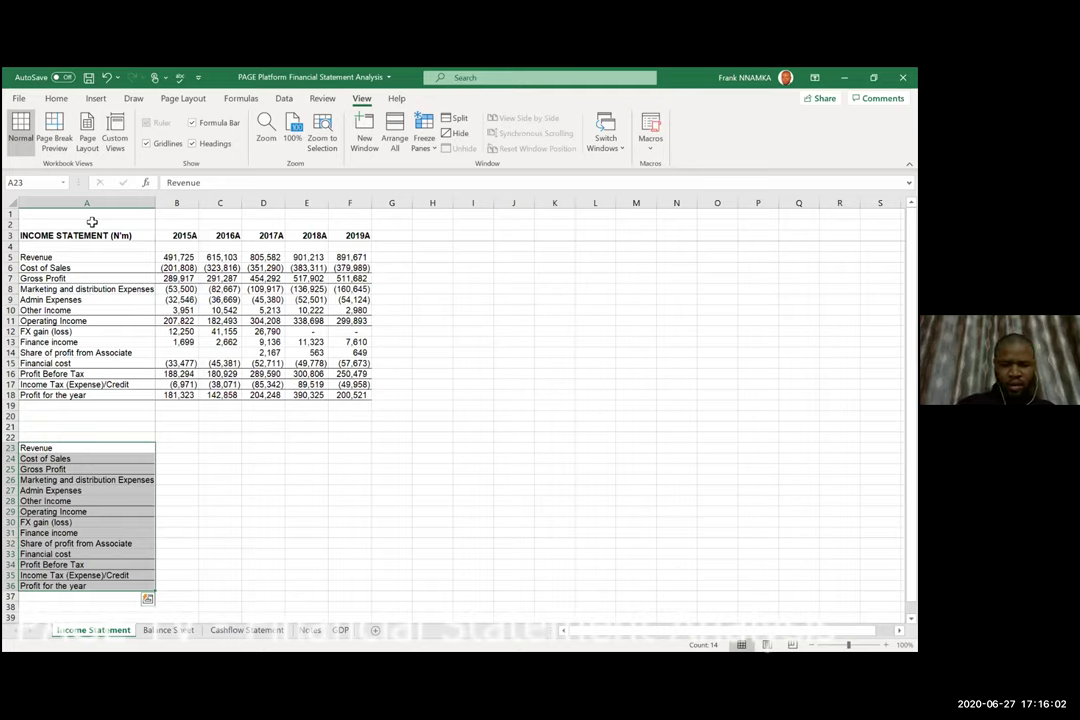
Type the heading 'Common size analysis' into A22.
key("alt+h")
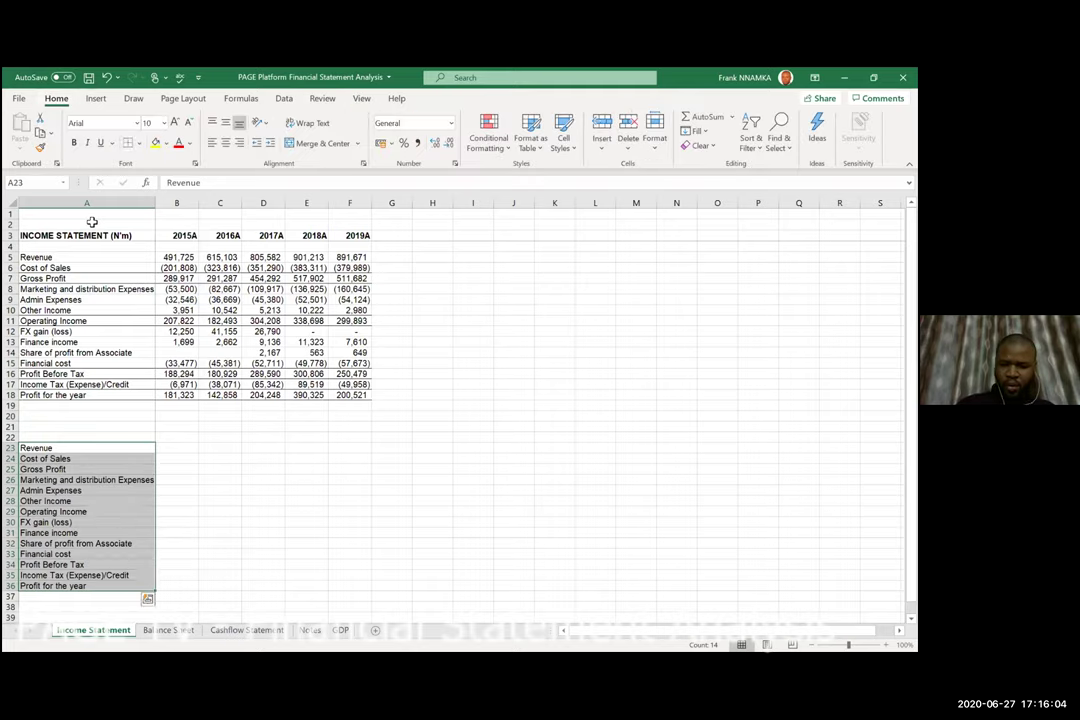
key("Up")
type("C")
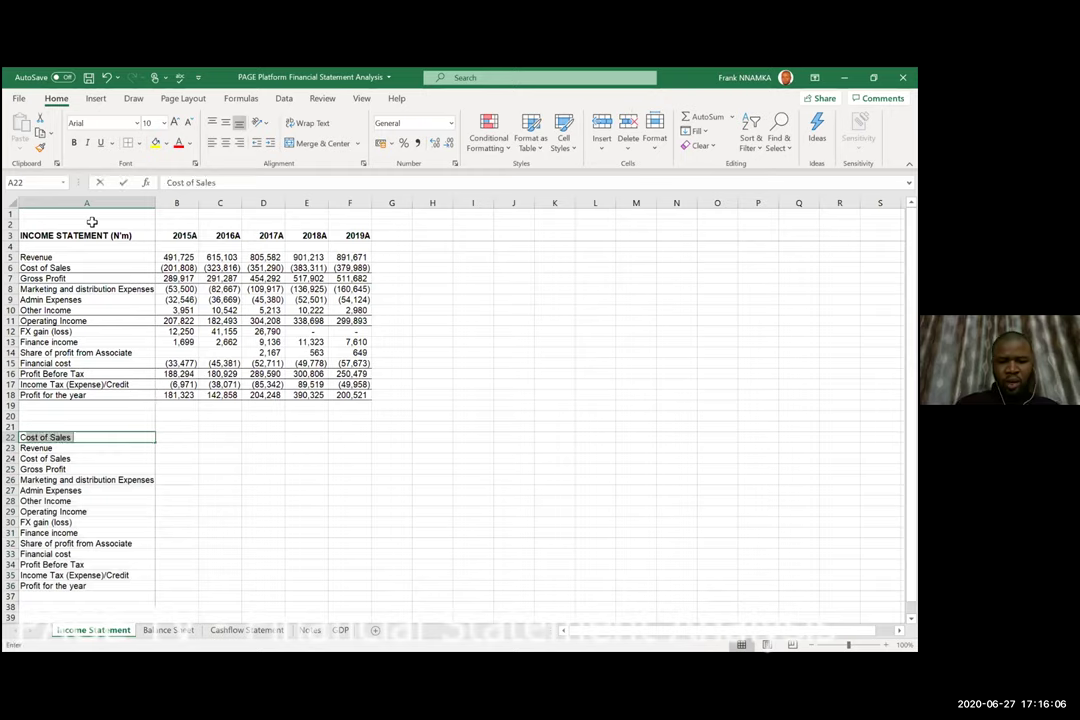
type("omm")
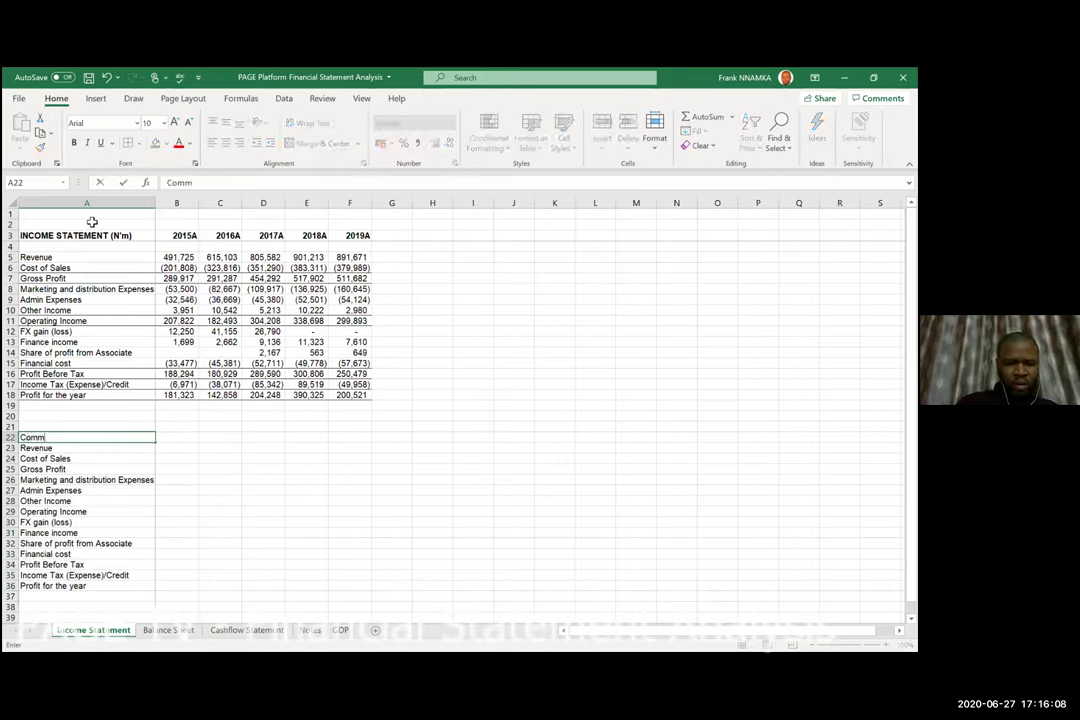
type("on size an")
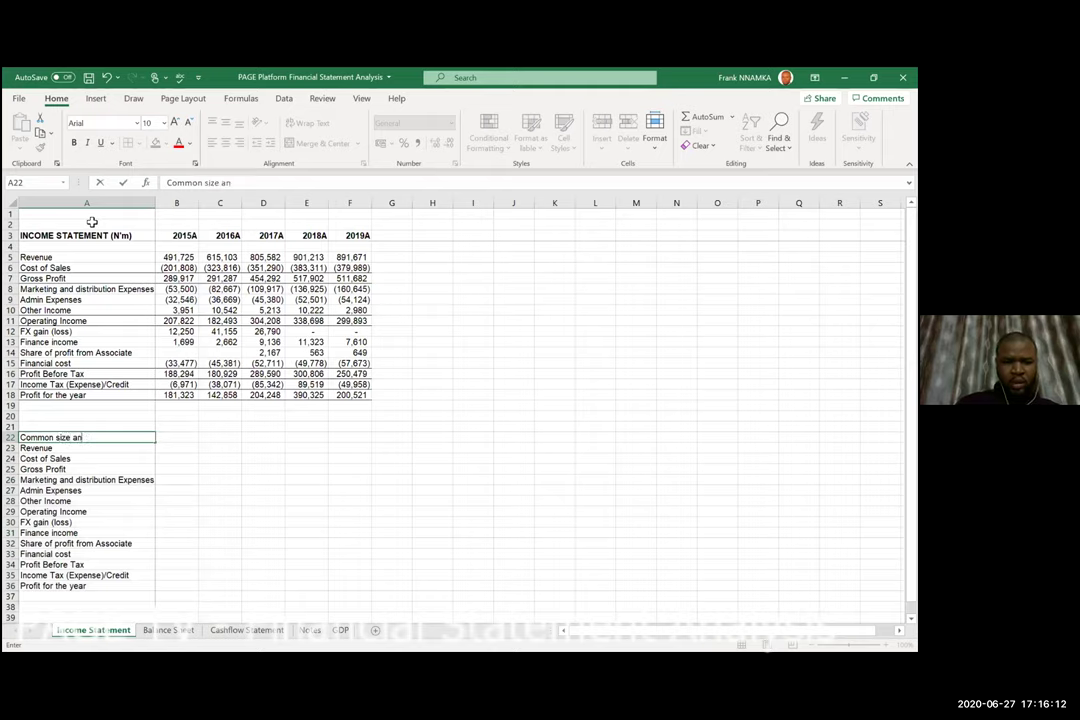
type("alysis")
Commit the A22 heading and bold it, keeping the Revenue label in A23 plain.
key("Return")
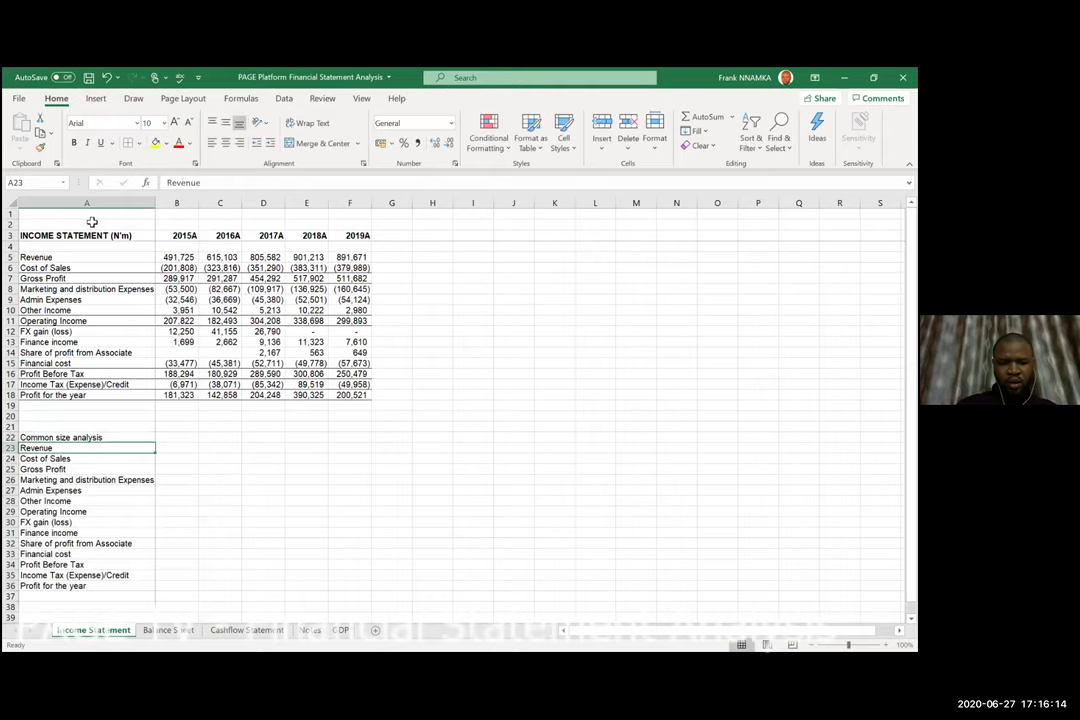
key("shift+Up")
key("ctrl+b")
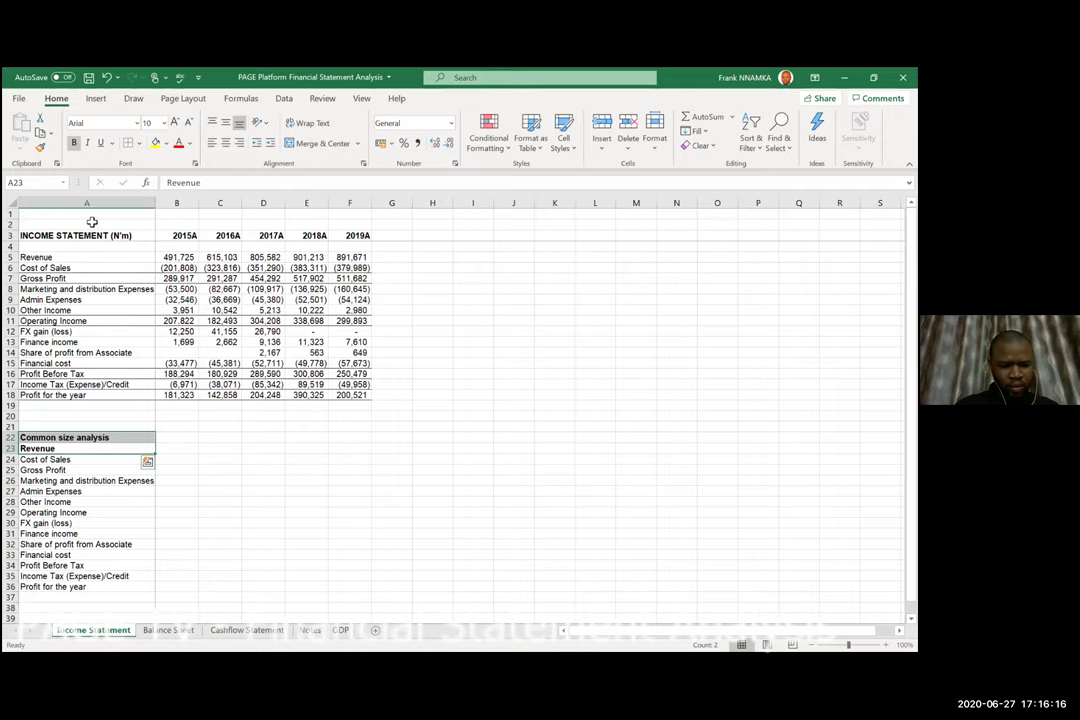
key("shift+Down")
key("ctrl+b")
key("Right")
key("Up")
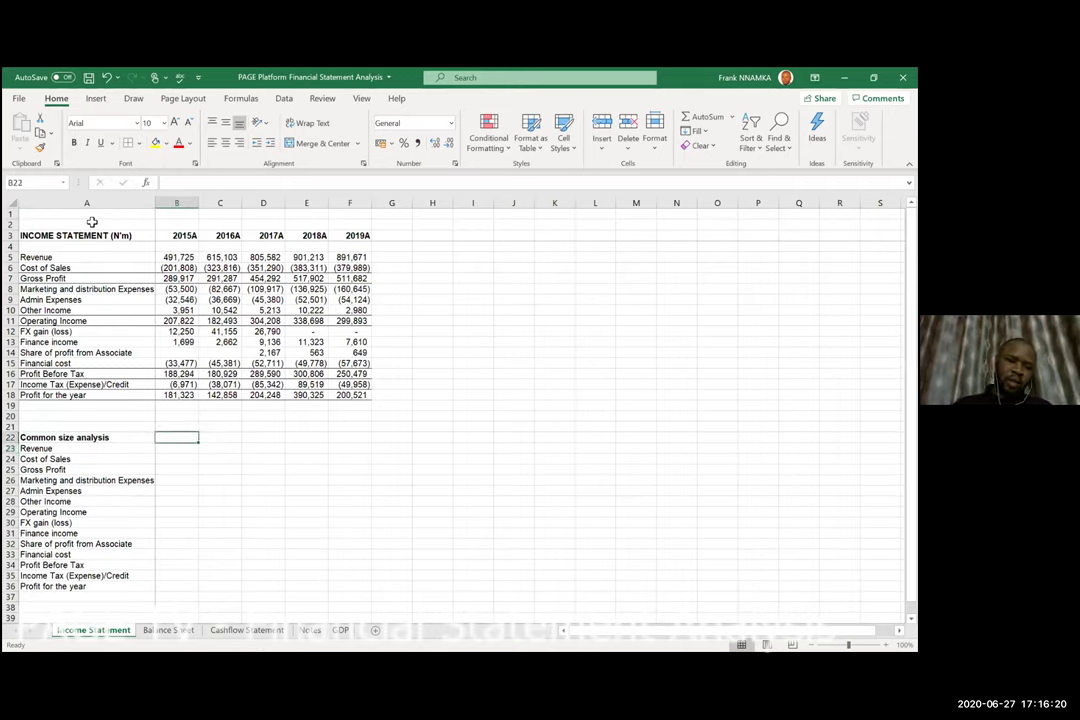
key("Left")
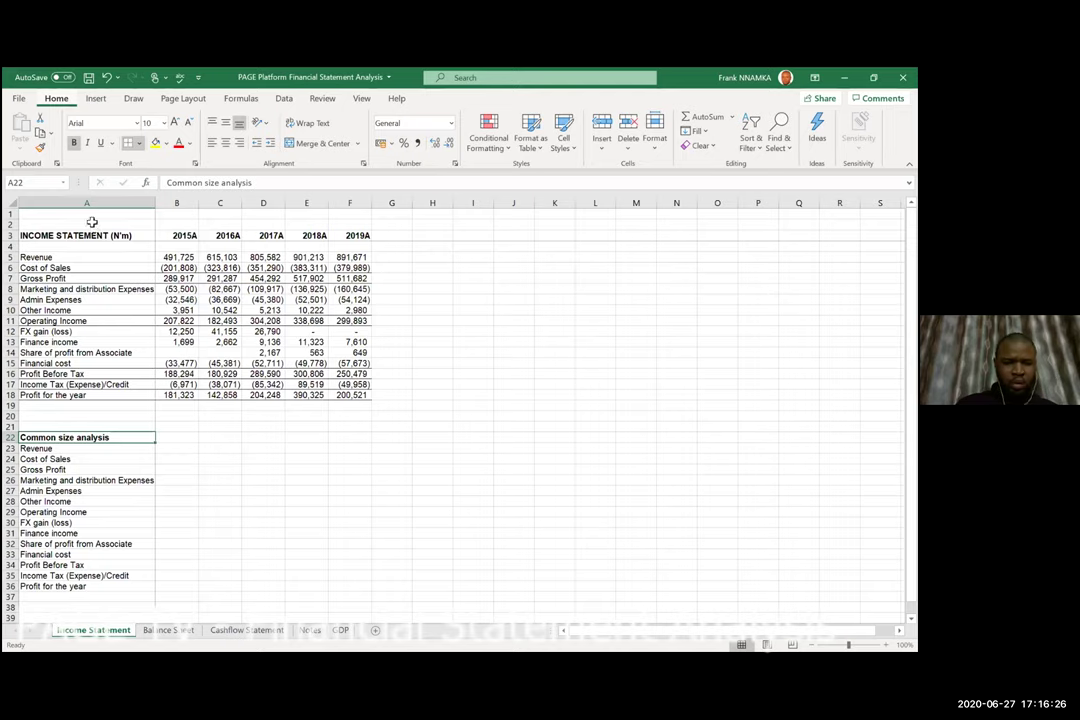
key("Down")
key("Down")
key("Down")
key("Down")
key("Down")
key("Up")
key("Up")
key("Up")
key("Up")
key("Right")
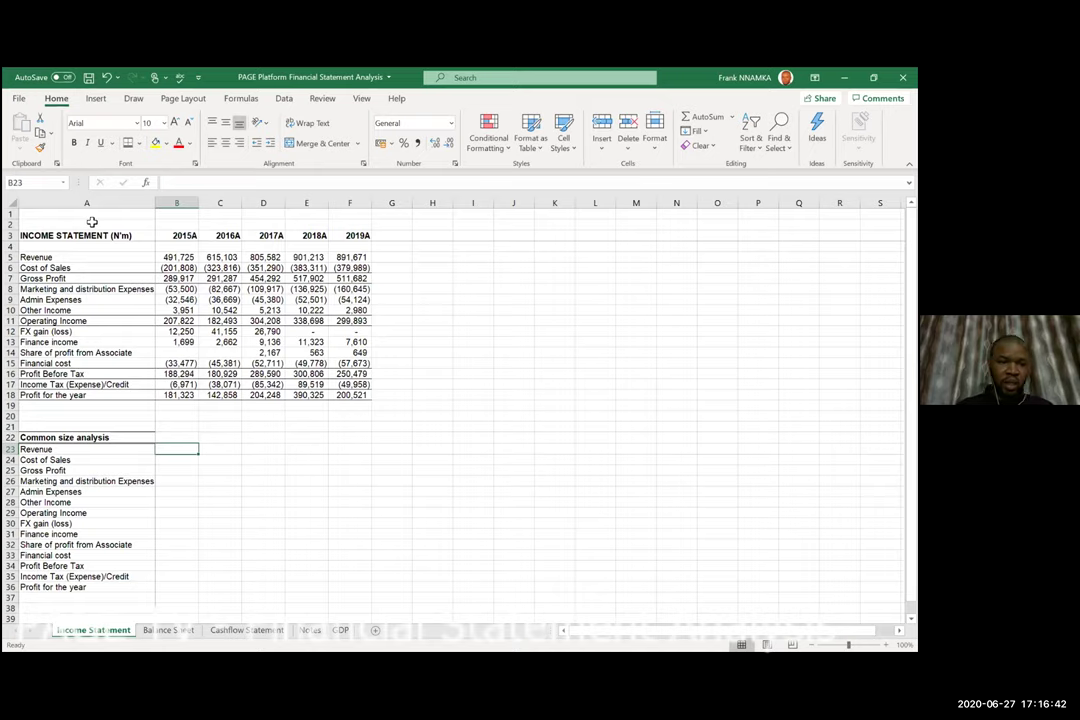
key("Down")
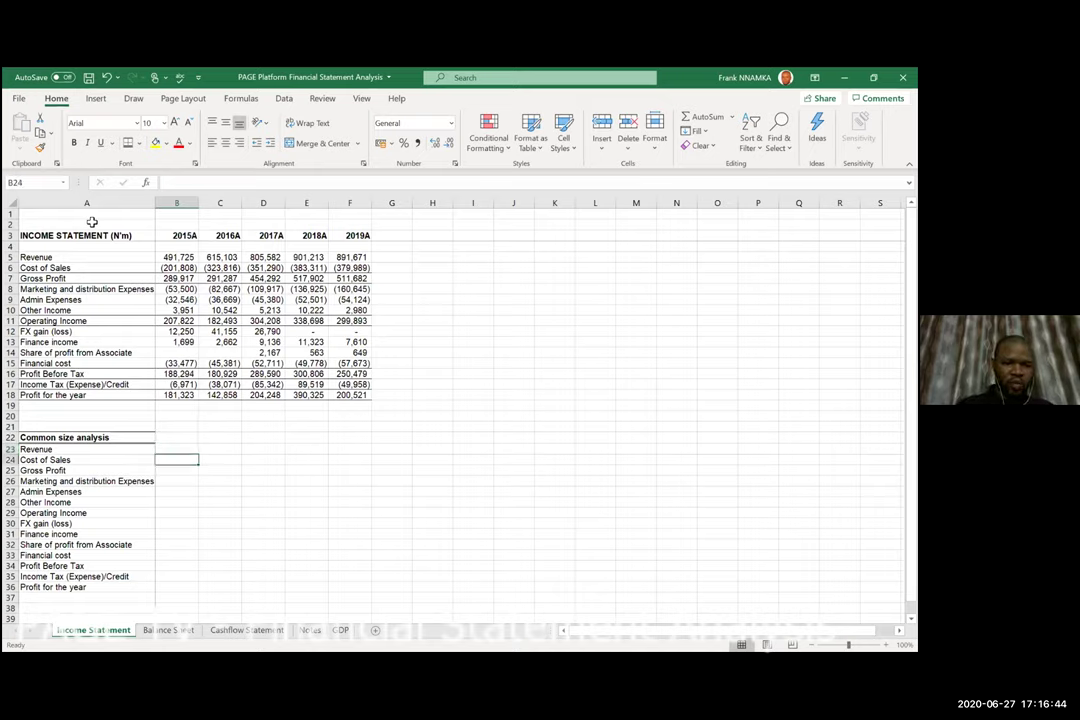
key("Up")
key("Down")
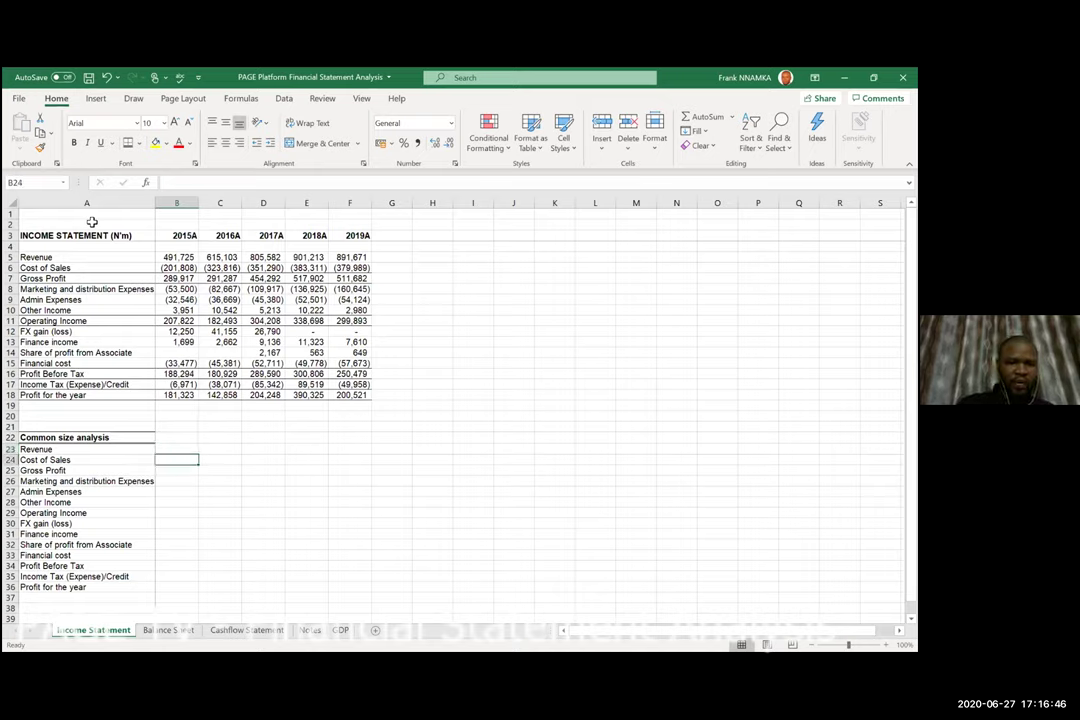
key("Up")
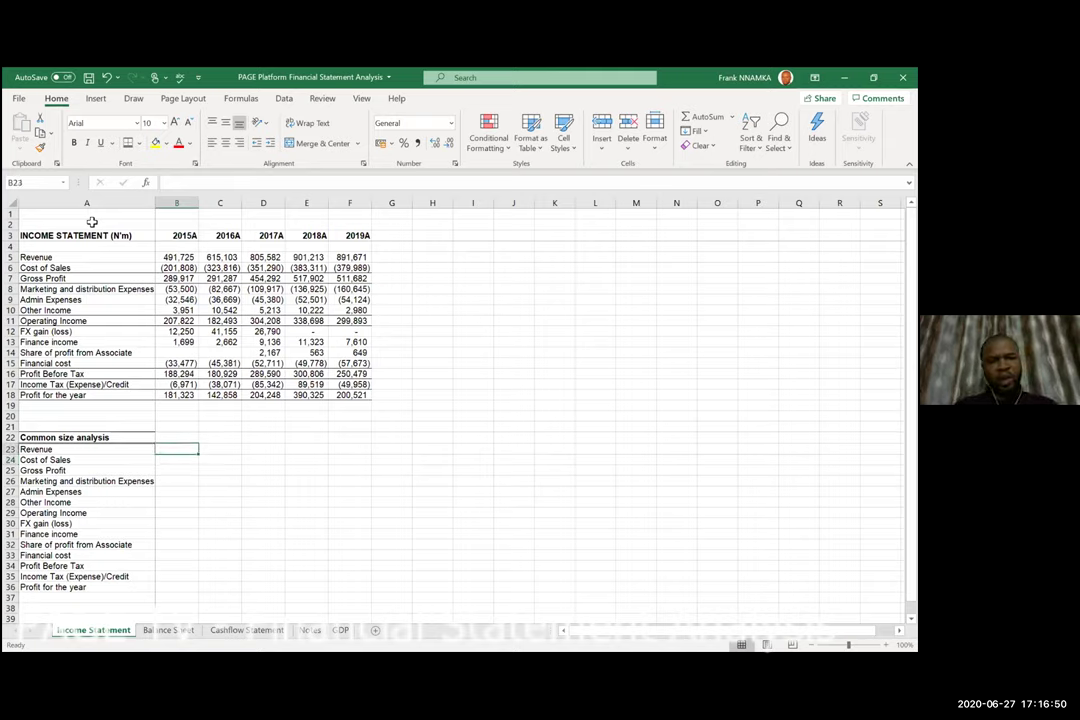
key("Down")
key("Down")
key("Down")
key("Down")
key("Down")
key("Down")
key("Down")
key("Down")
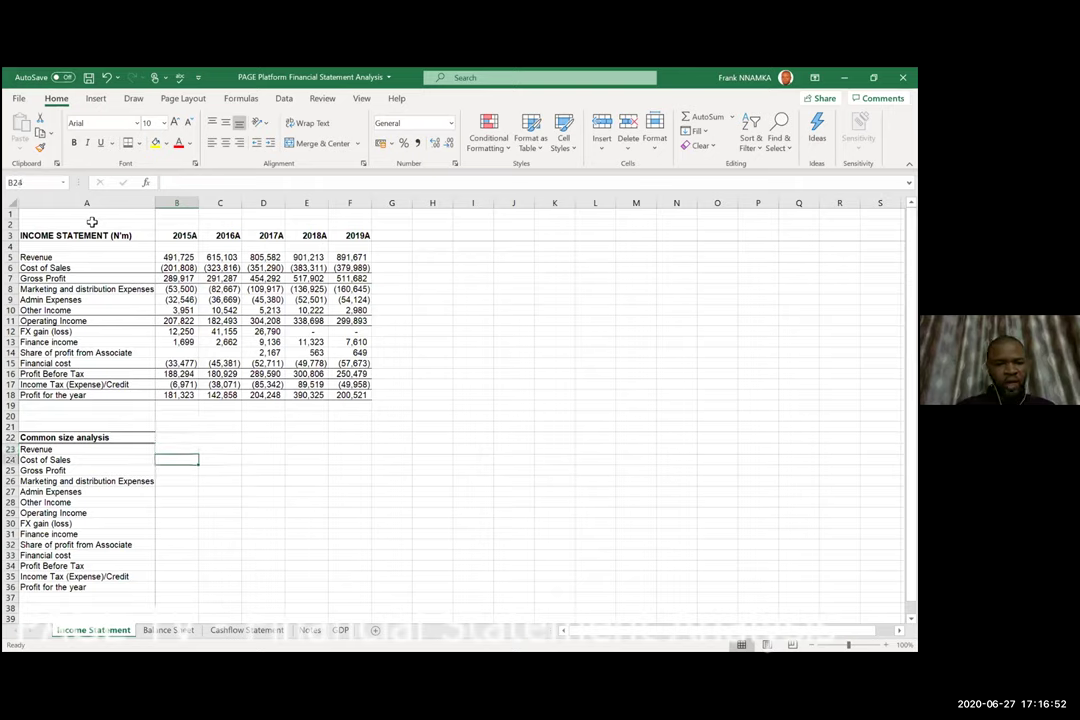
key("Up")
key("Up")
key("Up")
key("Up")
key("Up")
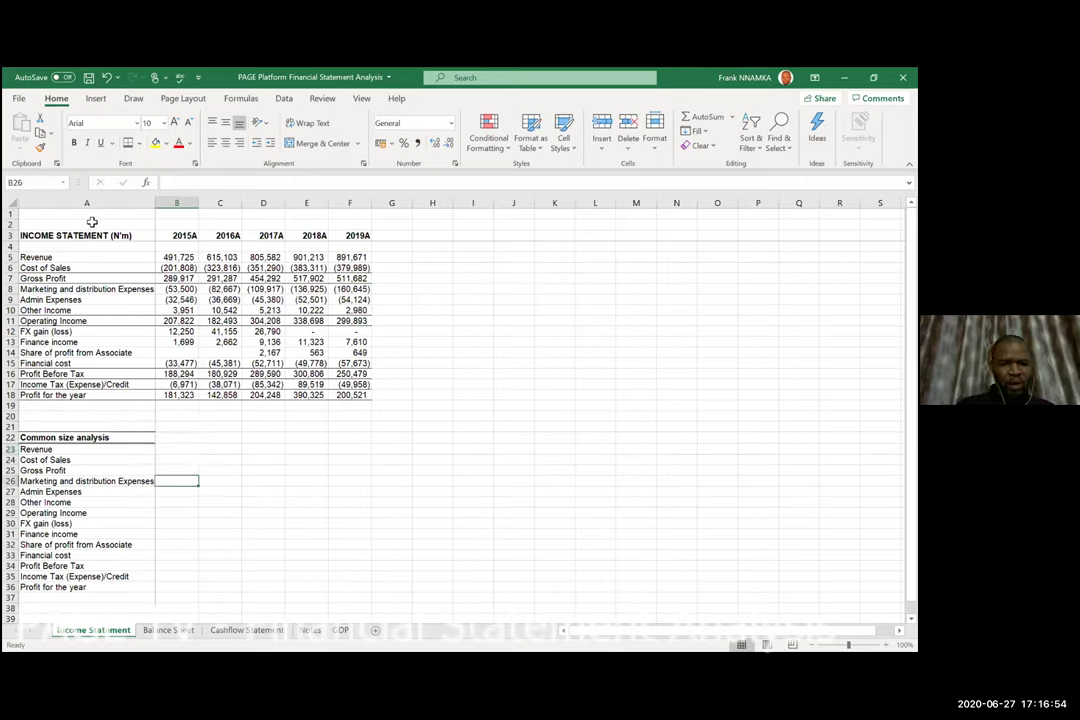
key("Up")
key("Up")
key("Up")
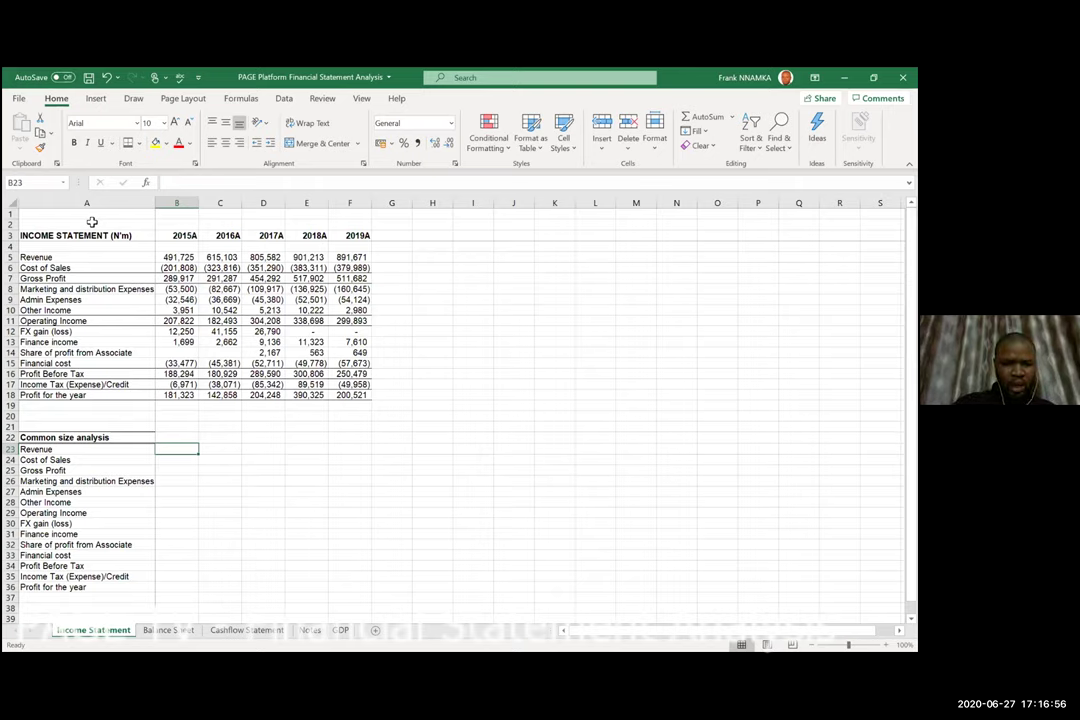
Enter =B5/B5 in B23 so 2015A Revenue shows 100%, then reopen it for editing.
type("=")
key("Up")
key("Up")
key("Up")
key("Up")
key("Up")
key("Up")
key("Up")
key("Up")
key("Up")
key("Up")
key("Up")
key("Up")
key("Up")
key("Up")
key("Up")
key("Up")
key("Up")
key("Up")
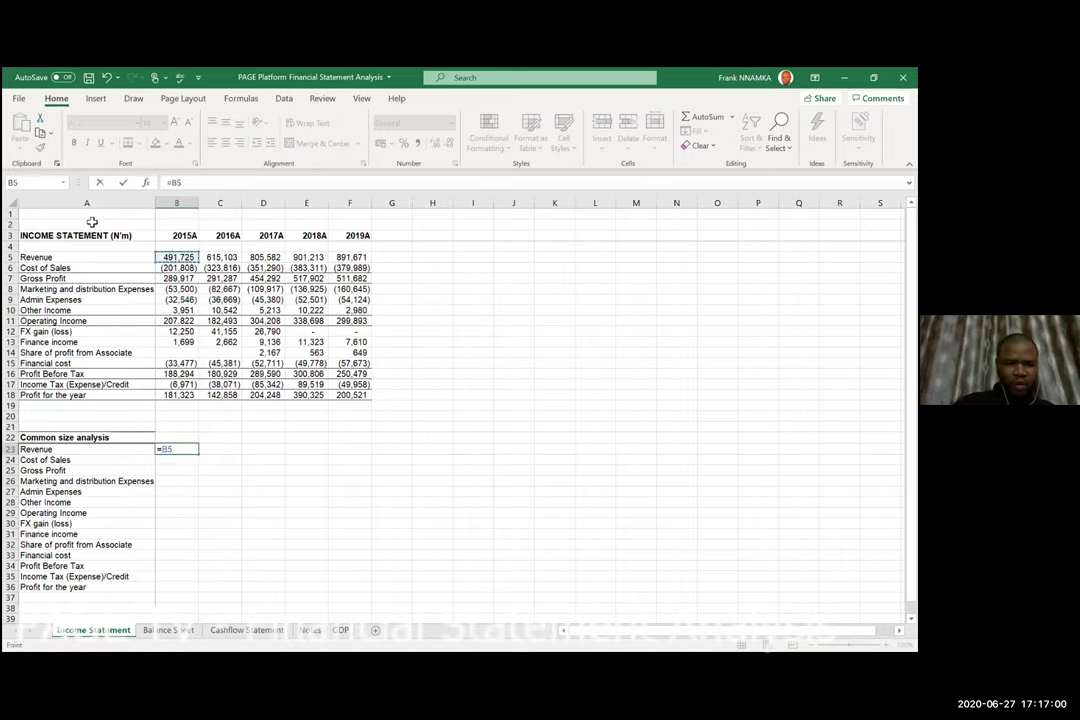
type("/")
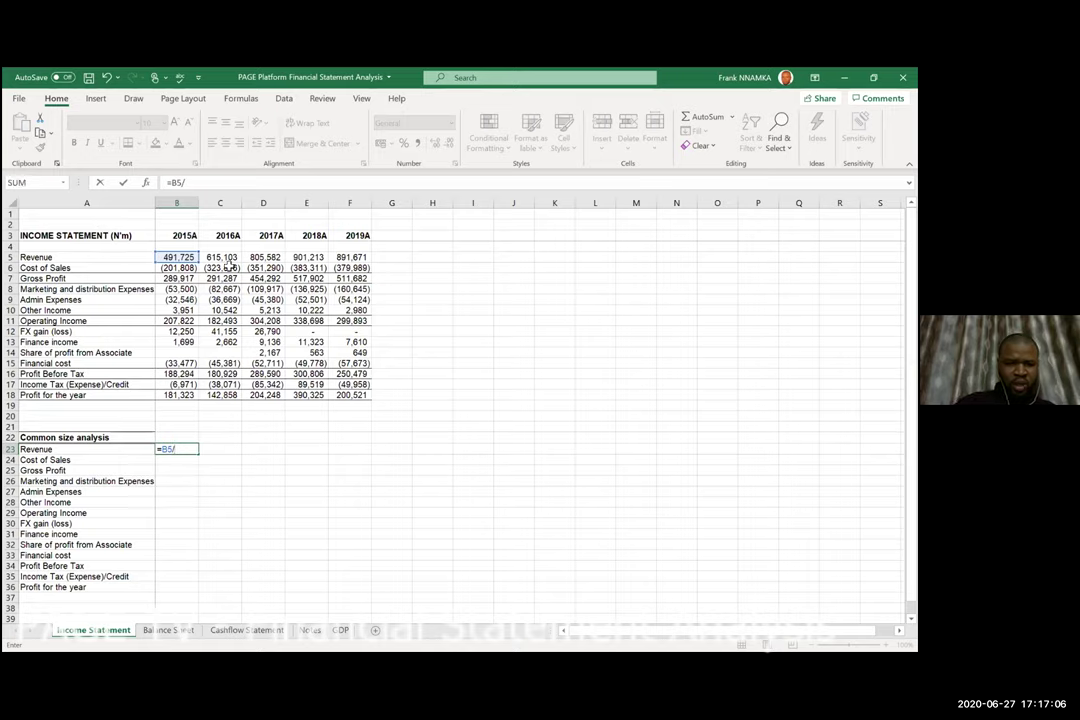
left_click(177, 257)
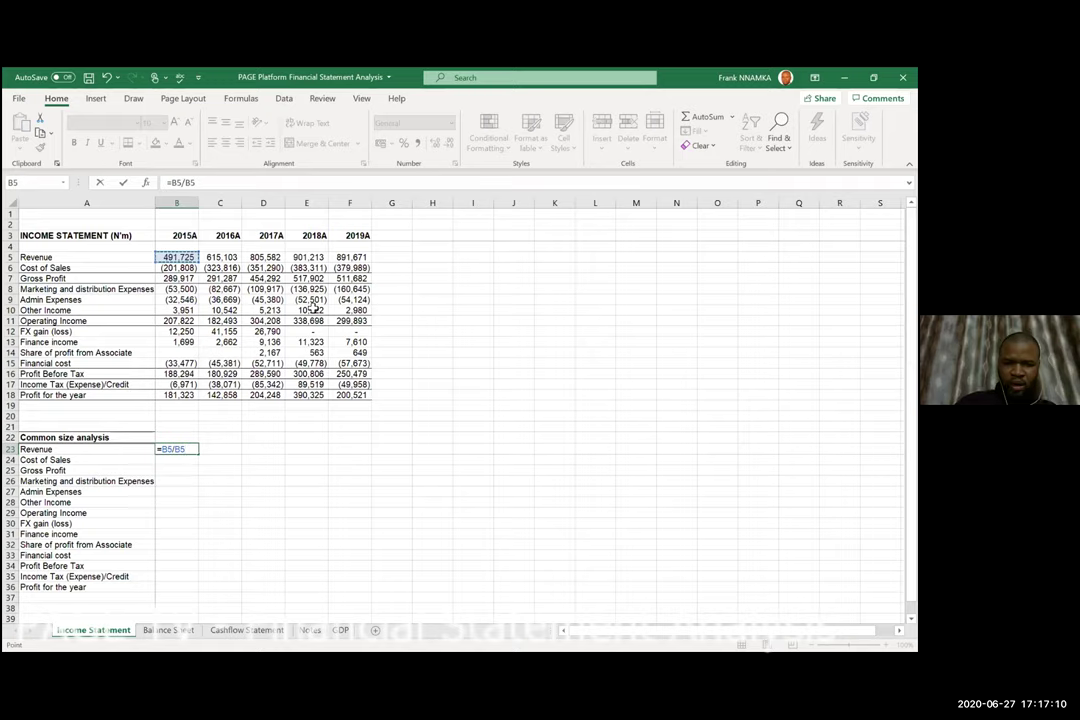
key("ctrl+Return")
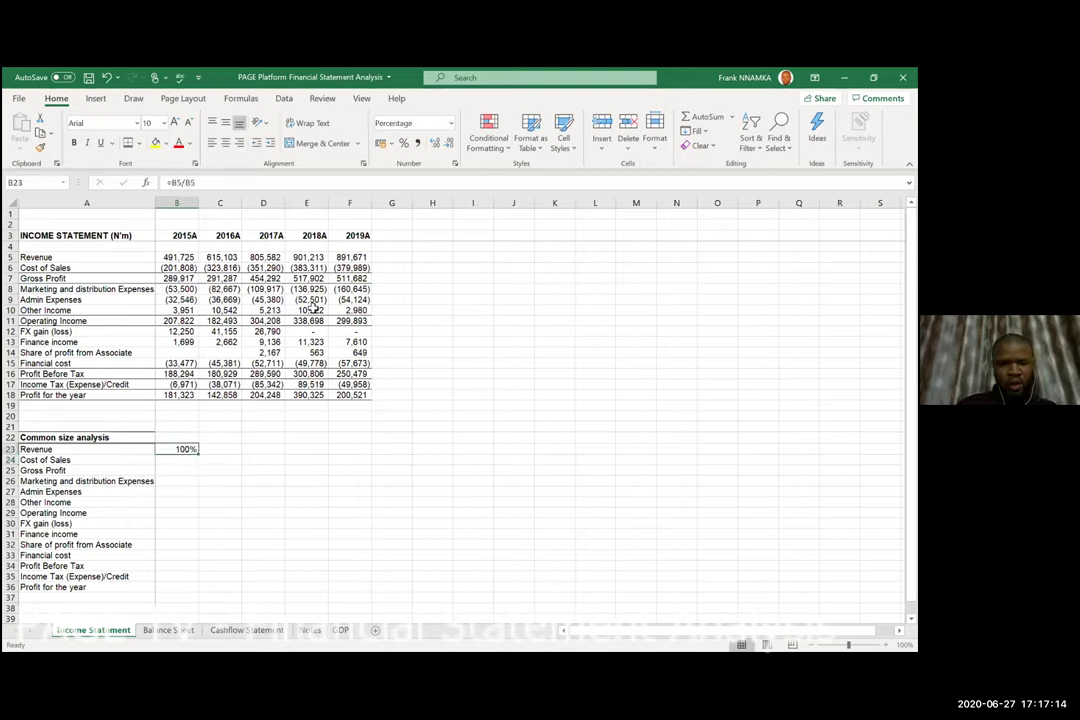
key("Up")
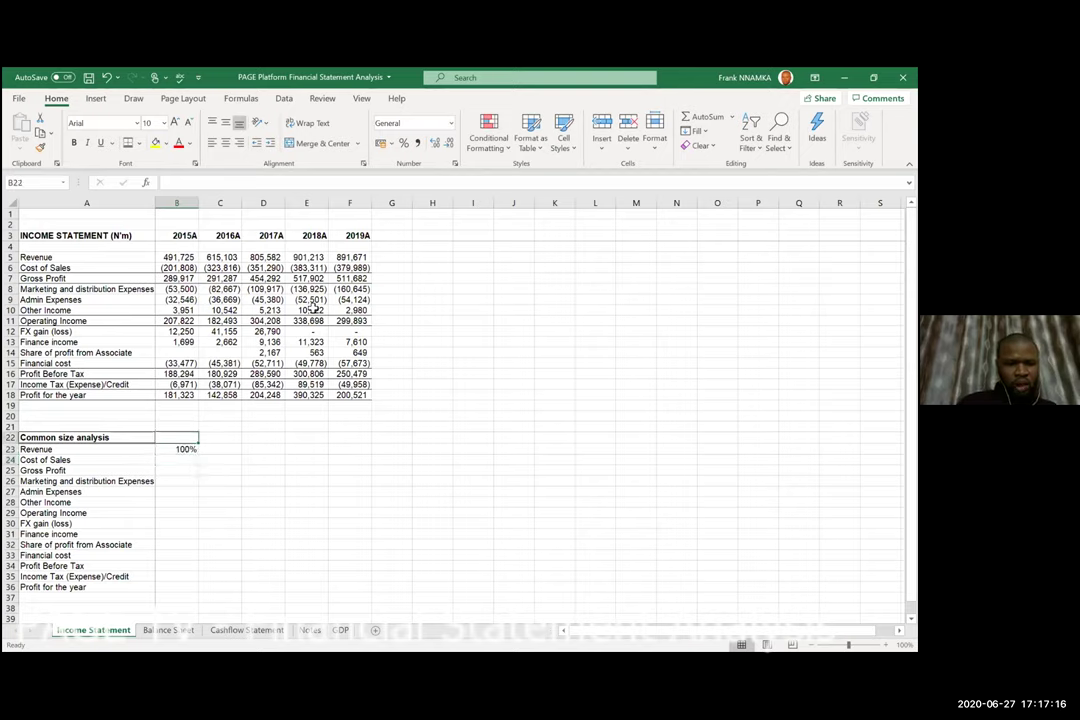
key("Down")
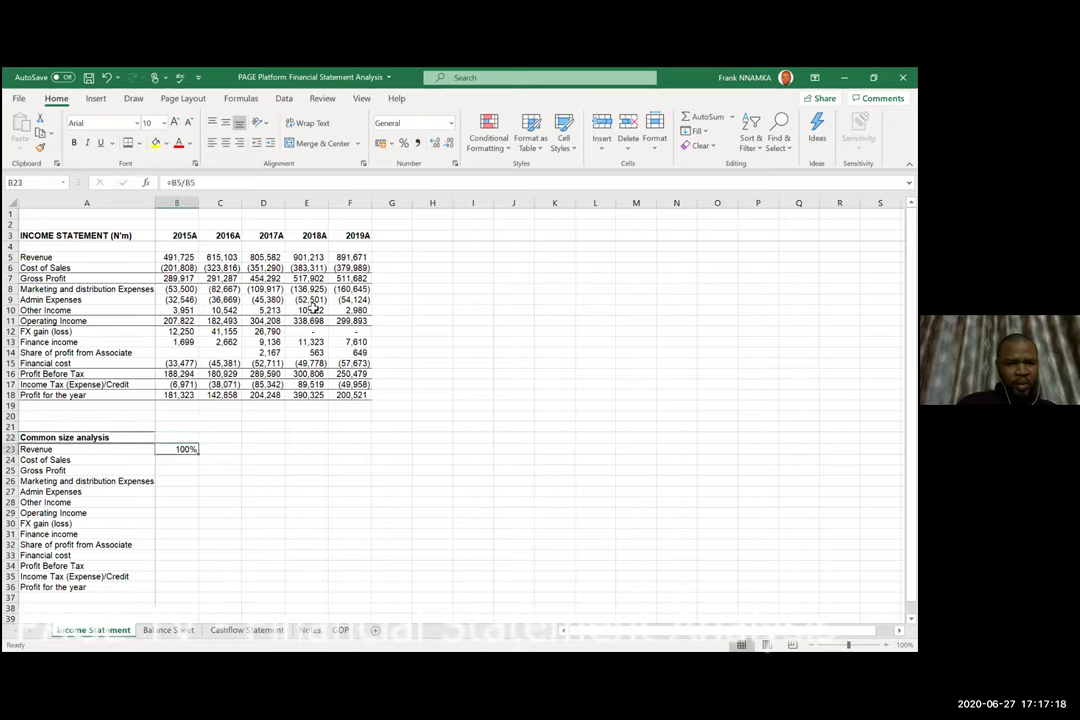
key("Down")
key("Down")
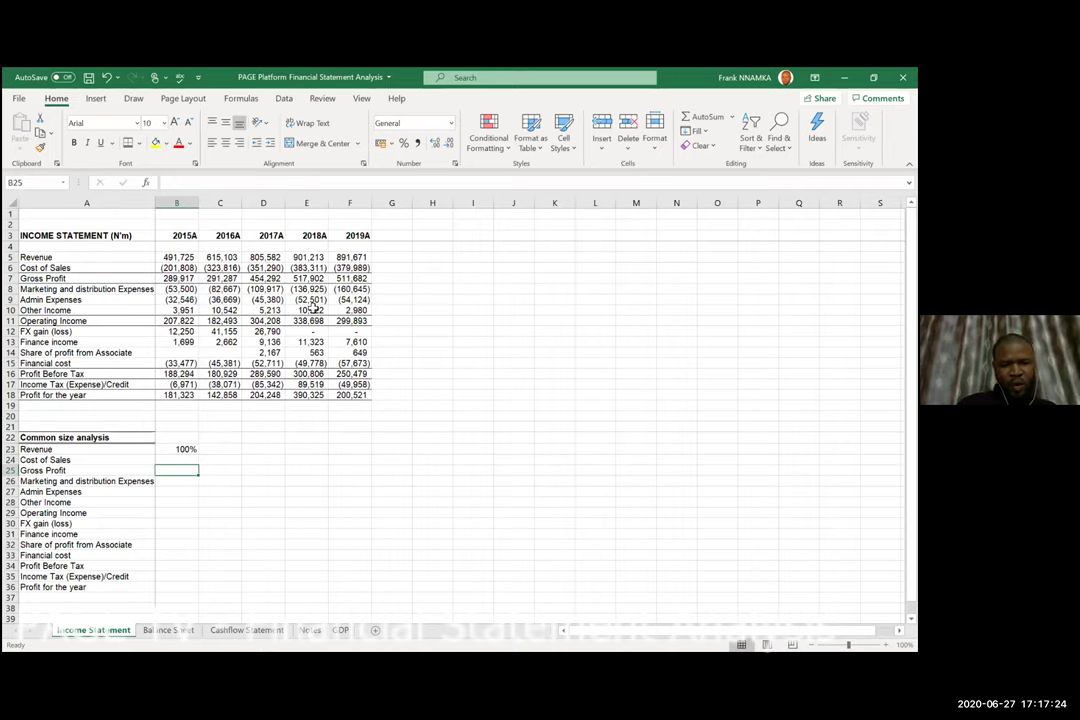
key("Down")
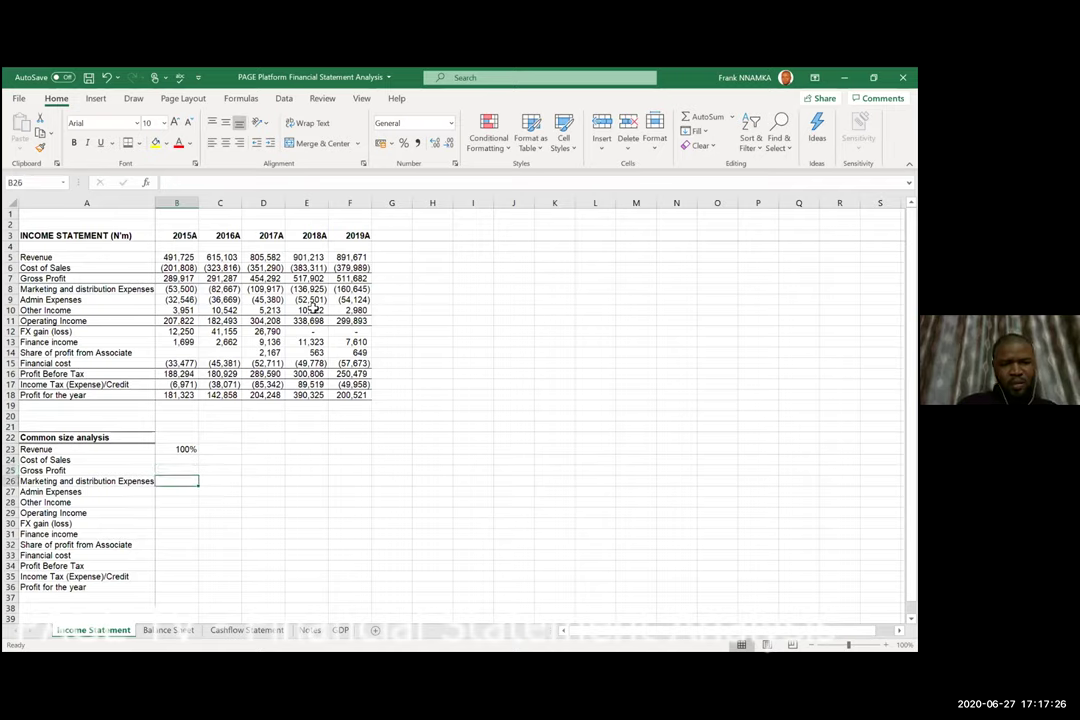
key("Down")
key("Down")
key("Down")
key("Down")
key("Down")
key("Down")
key("Down")
key("Down")
key("Down")
key("Down")
key("Up")
key("Up")
key("Up")
key("Up")
key("Up")
key("Up")
key("Up")
key("Up")
key("Up")
key("Up")
key("Up")
key("Up")
key("Up")
key("F2")
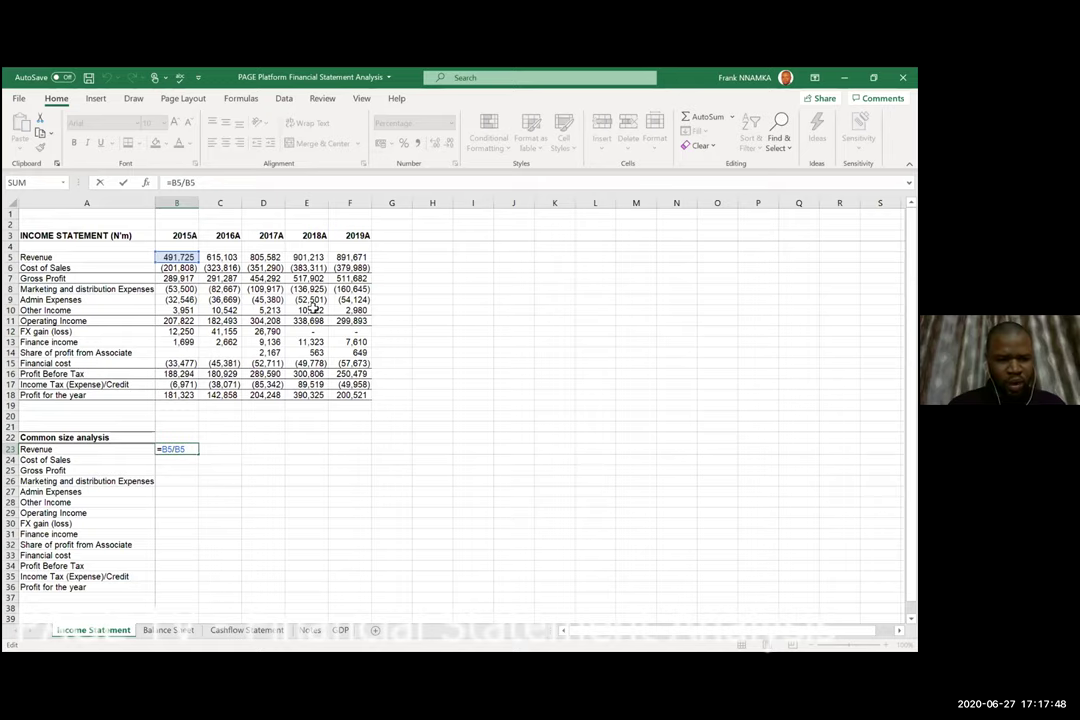
Lock the divisor as B$5 and fill the formula down B23:B36.
key("F4")
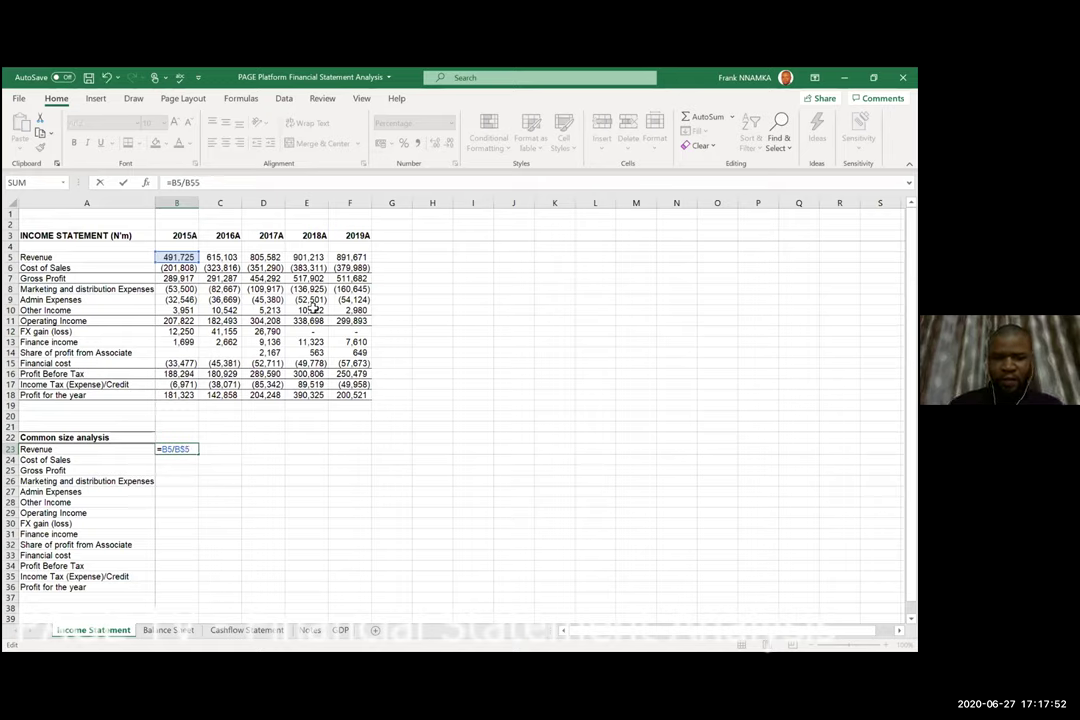
key("ctrl+Return")
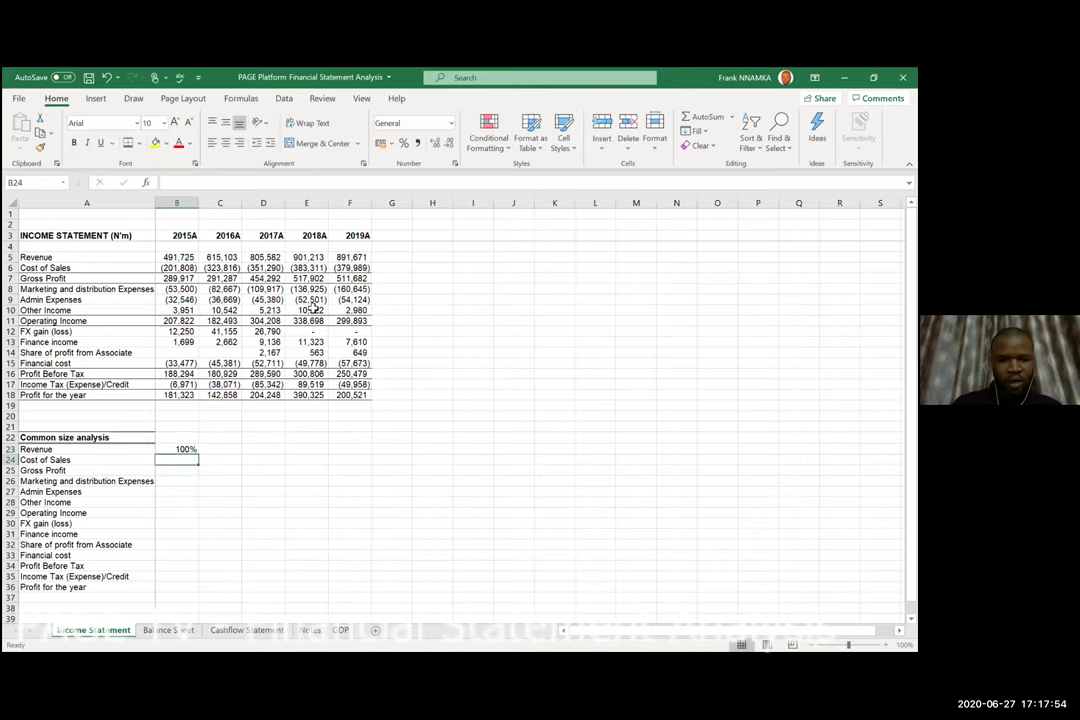
key("shift+Down")
key("shift+Down")
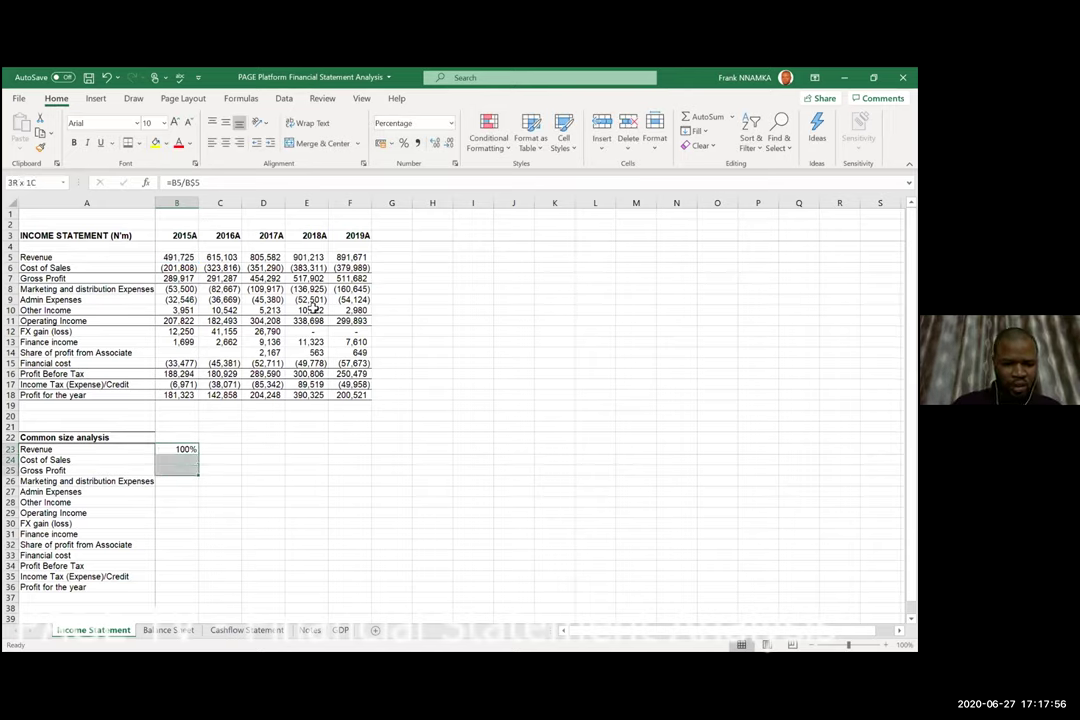
key("shift+Down")
key("shift+Down")
key("shift+Down")
key("shift+Down")
key("shift+Down")
key("shift+Down")
key("shift+Down")
key("shift+Down")
key("shift+Down")
key("shift+Down")
key("shift+Down")
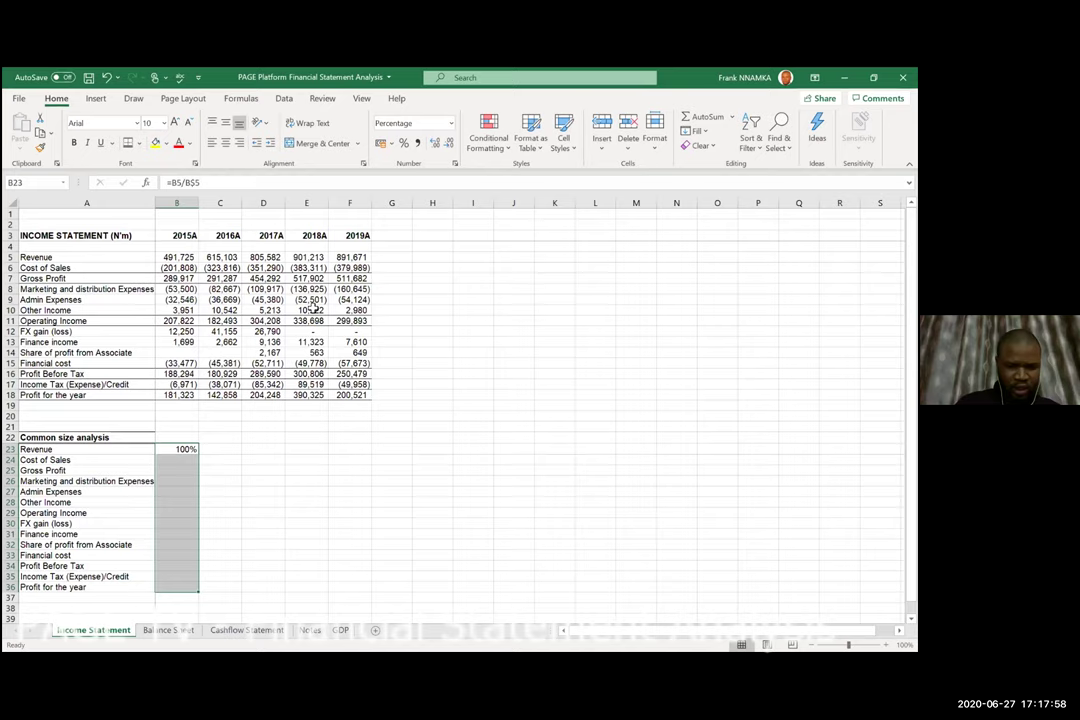
key("ctrl+d")
key("Down")
key("Down")
key("Down")
key("Down")
key("Down")
key("Down")
key("Down")
key("Down")
key("Down")
key("Down")
key("Down")
key("Down")
key("Down")
Verify B36 reads =B18/B$5 showing 37%, then select B23:B36.
key("F2")
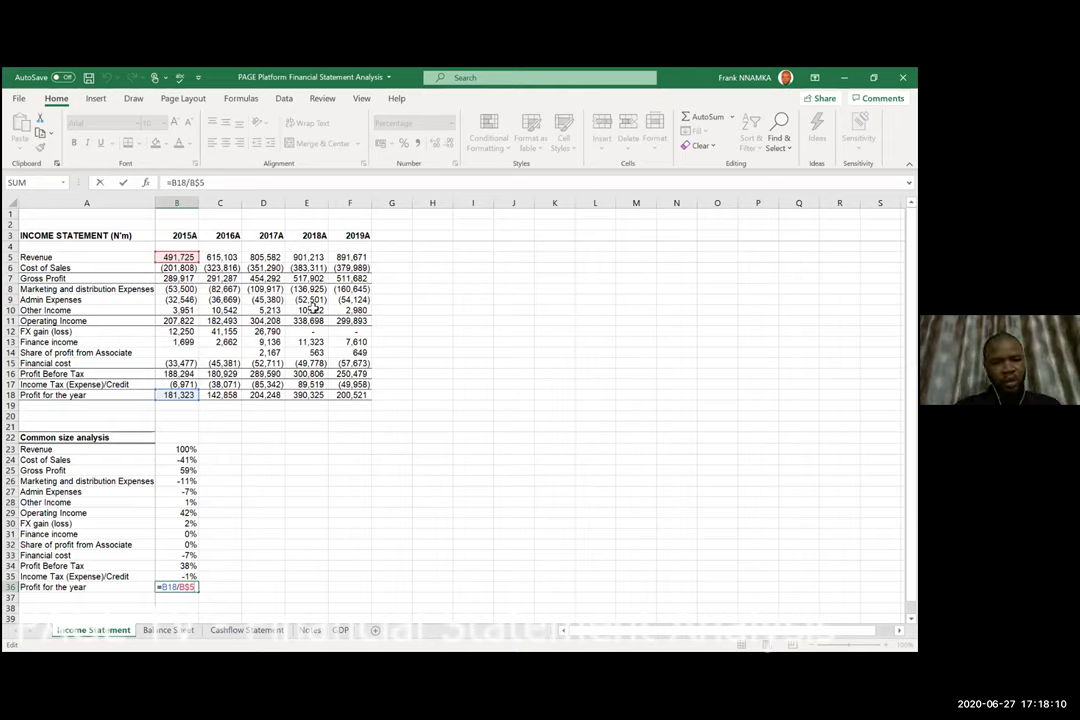
key("Return")
key("Up")
key("Up")
key("Up")
key("Up")
key("Up")
key("Up")
key("Up")
key("Up")
key("Up")
key("Up")
key("Up")
key("Up")
key("Up")
key("Up")
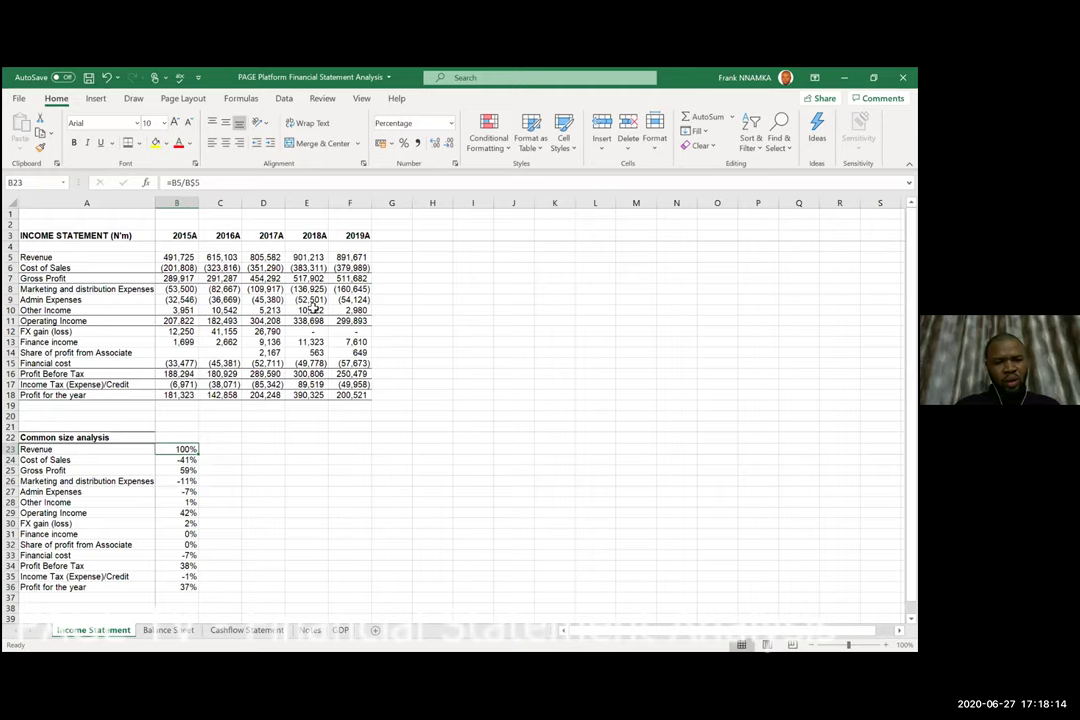
key("ctrl+shift+Down")
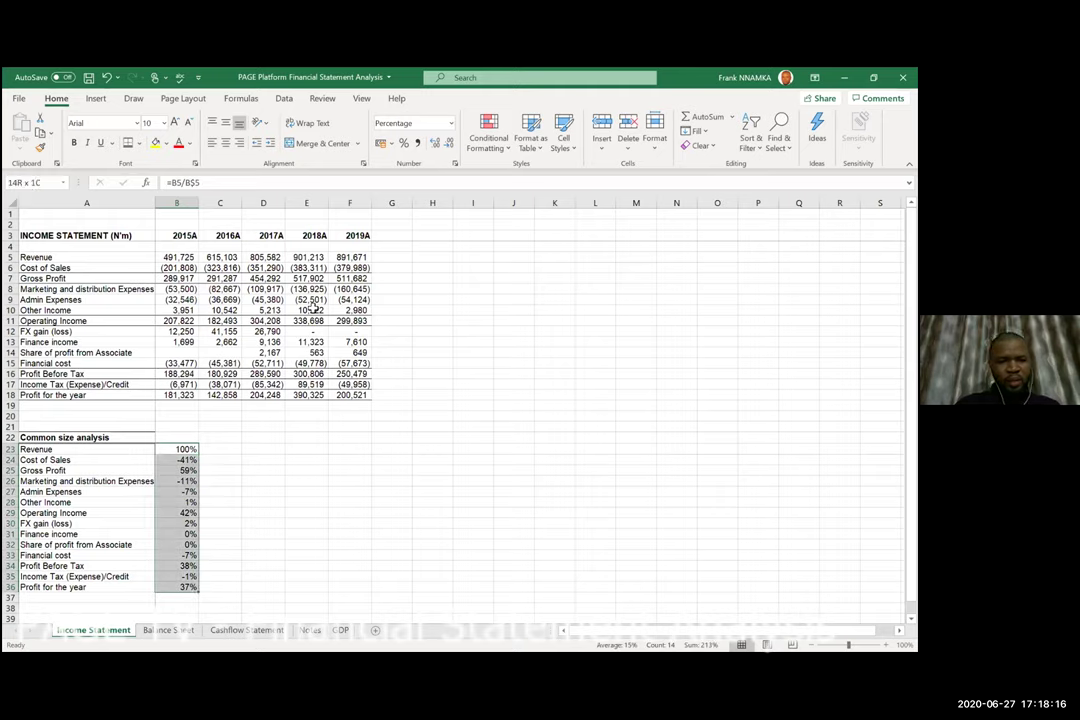
Fill the common-size formulas right across columns C–F for 2016A–2019A.
key("shift+Right")
key("shift+Right")
key("shift+Right")
key("shift+Right")
key("ctrl+r")
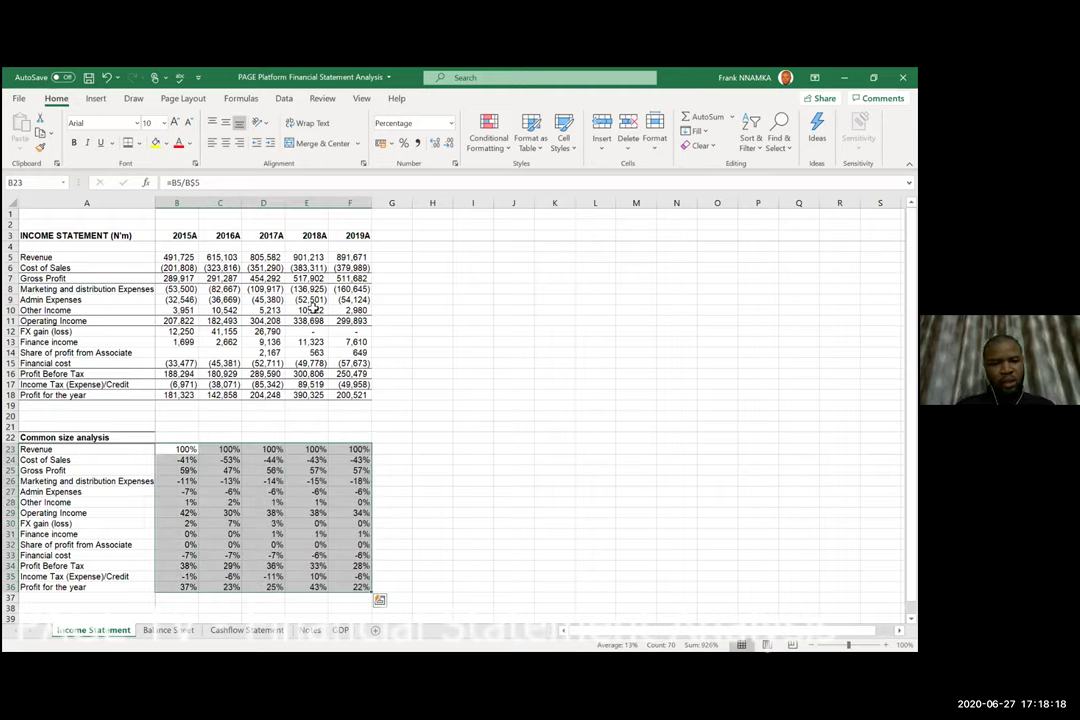
key("shift+BackSpace")
Check the 2016A formulas in C24 and C25 (47%).
key("Right")
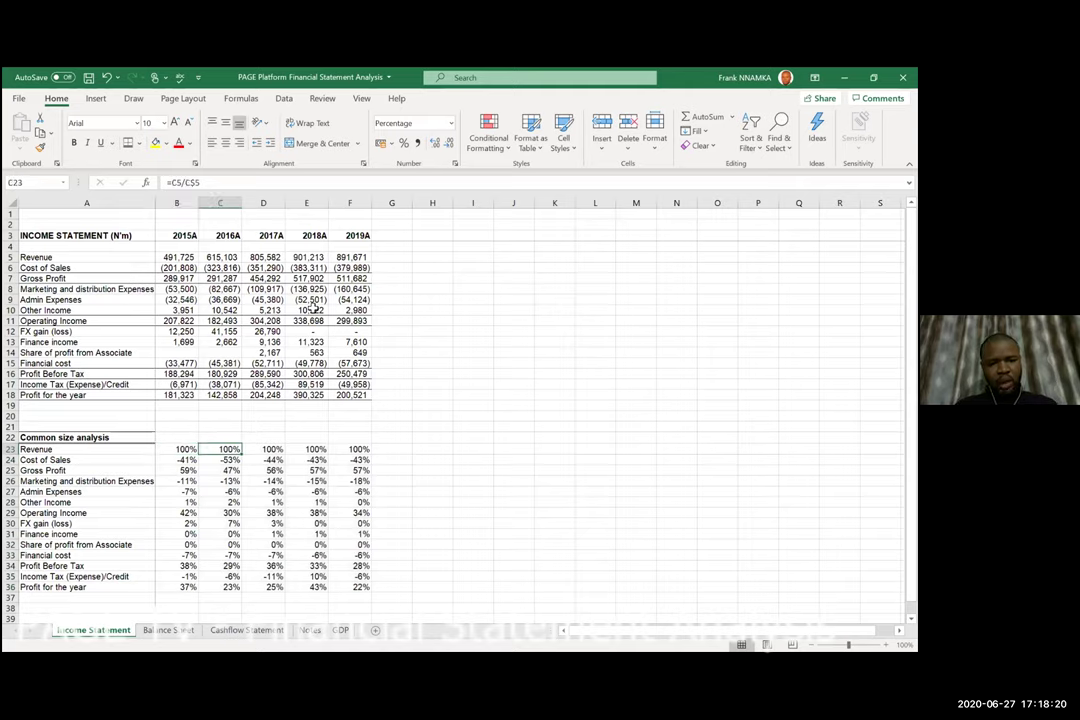
key("Down")
key("F2")
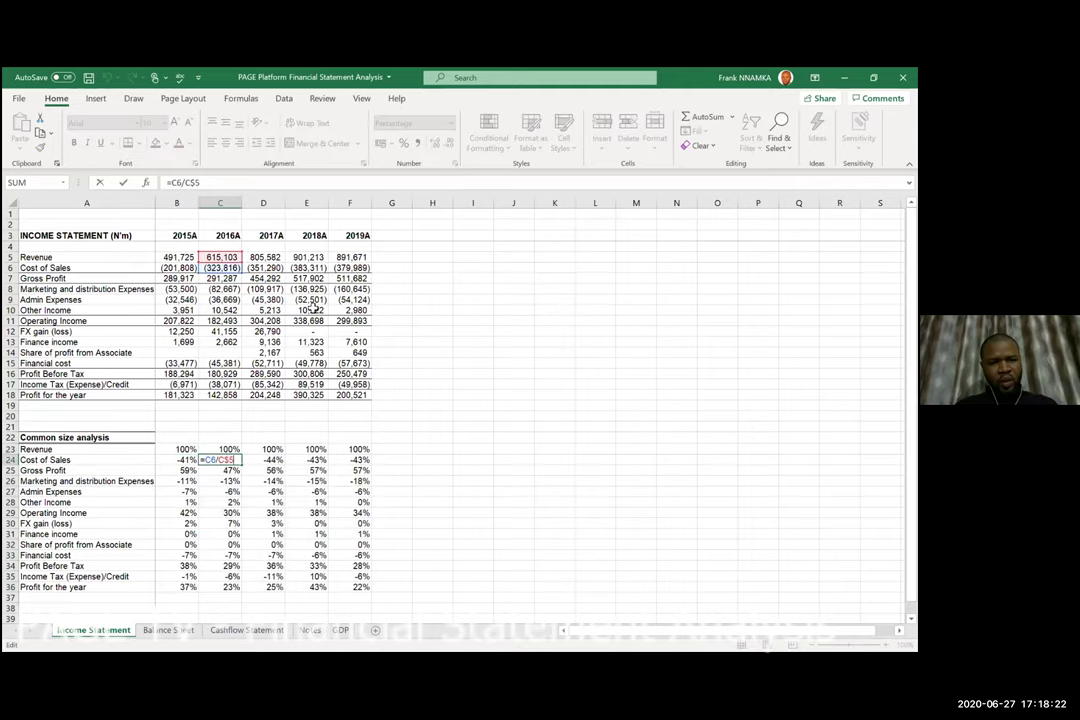
key("Return")
key("F2")
key("Return")
key("F2")
key("Escape")
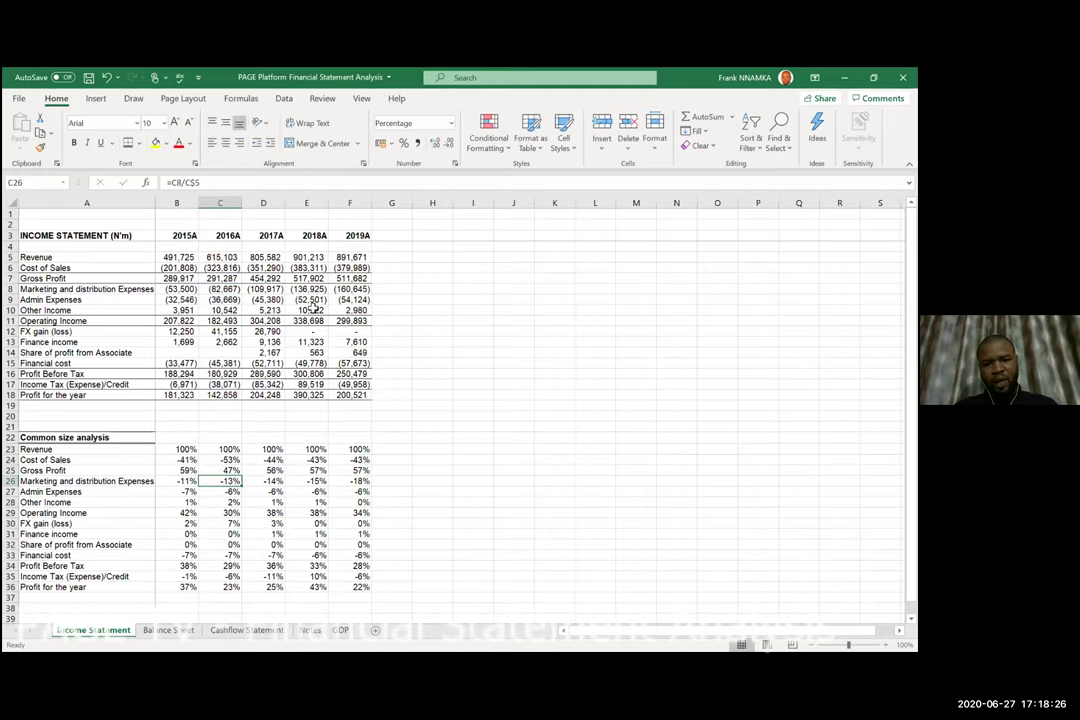
Check the 2019A formulas in F24 (-43%) and F25, then return to B23.
key("Up")
key("Up")
key("Up")
key("Right")
key("Right")
key("Right")
key("Down")
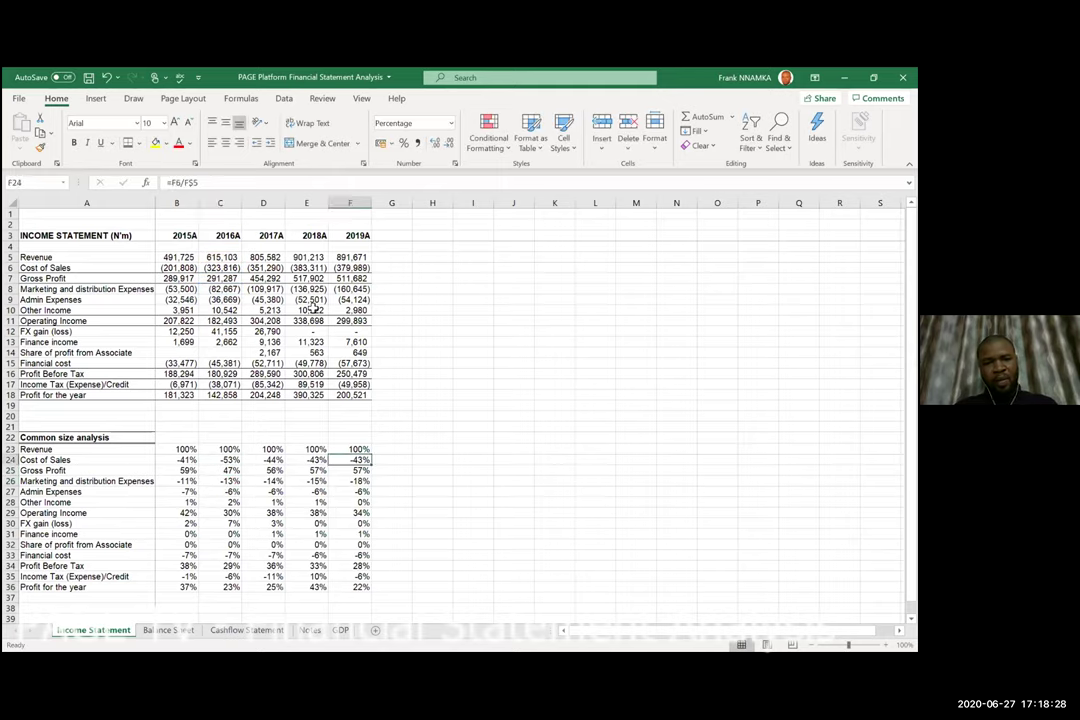
key("F2")
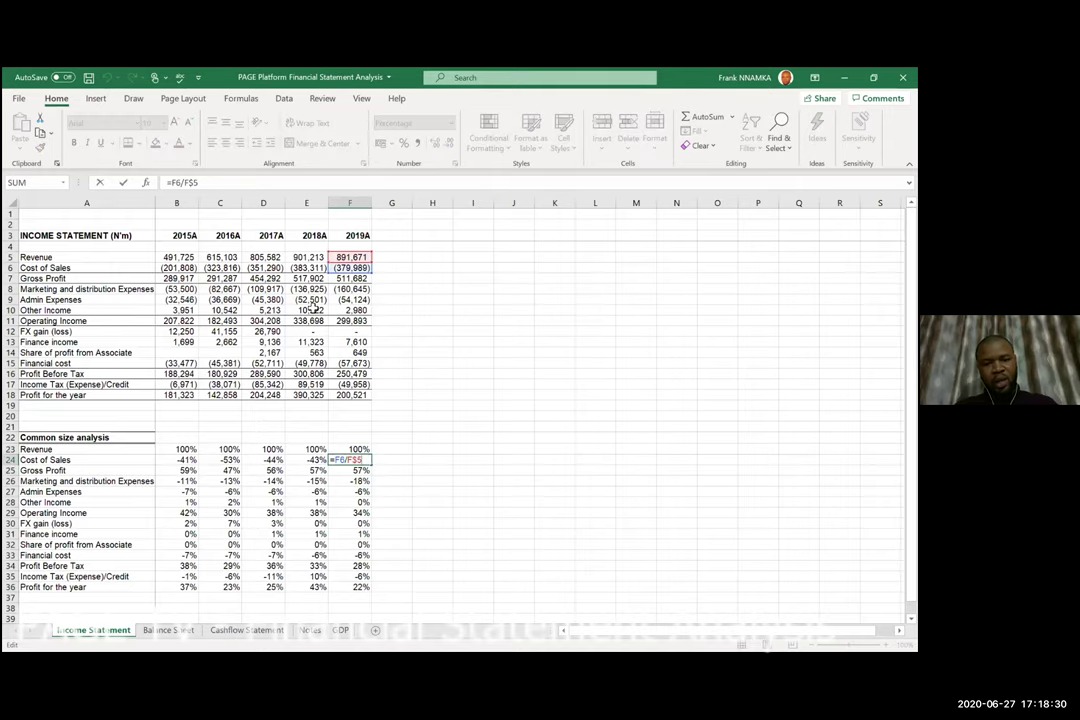
key("Return")
key("F2")
key("Escape")
key("Up")
key("Up")
key("Left")
key("Left")
key("Left")
key("Left")
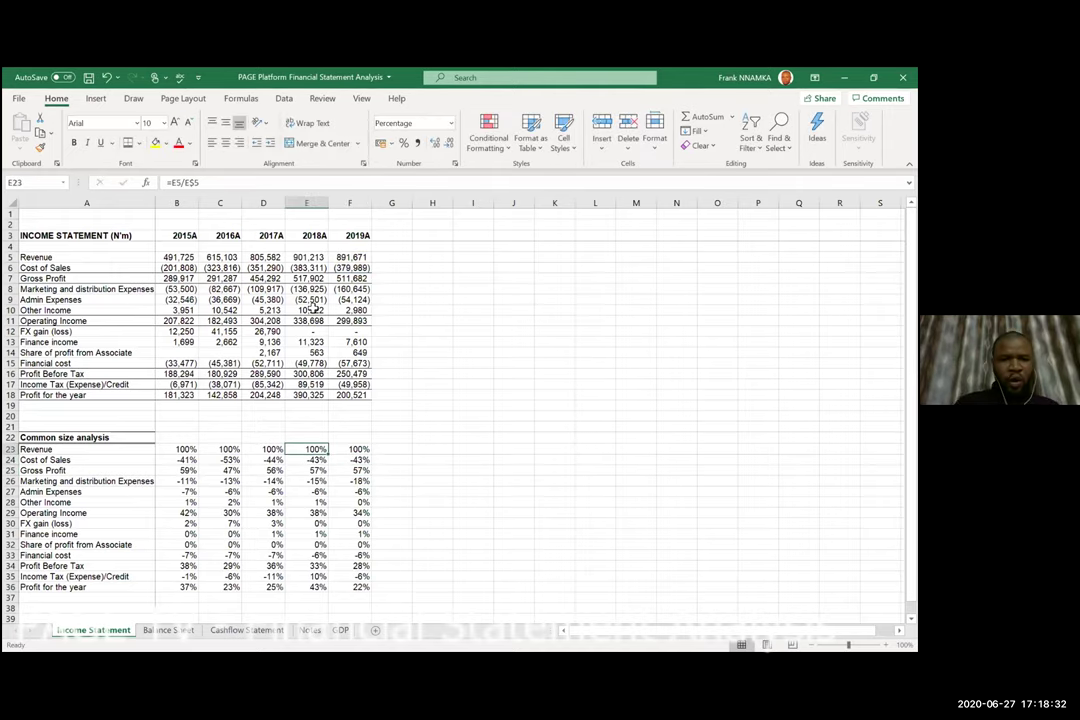
key("Right")
key("Left")
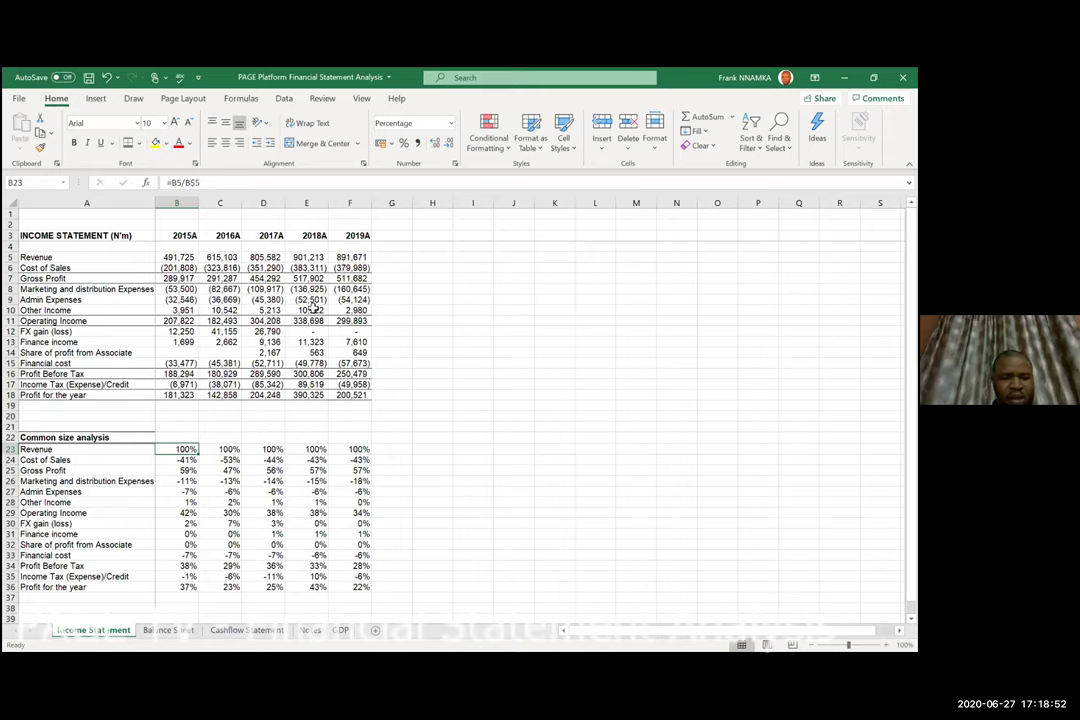
key("Up")
key("Up")
key("Up")
key("Up")
key("Up")
key("Up")
key("Up")
key("Up")
key("Up")
key("Up")
key("Up")
key("Up")
key("Up")
key("Up")
key("Up")
key("Up")
key("Up")
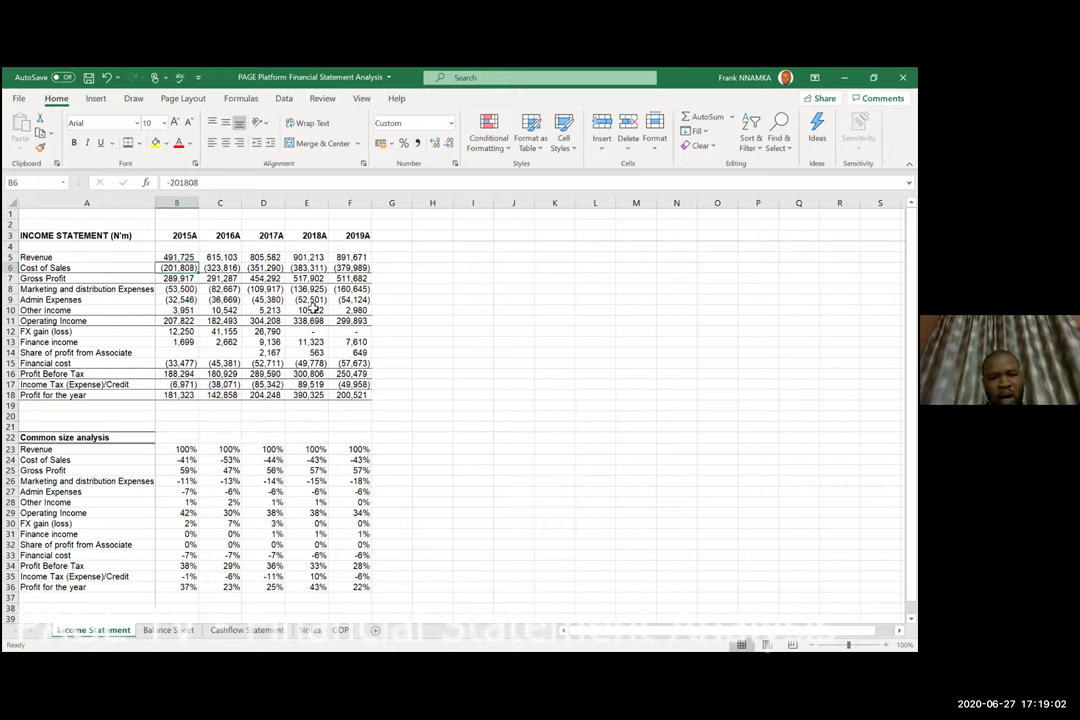
key("Down")
key("Down")
key("Down")
key("Down")
key("Down")
key("Down")
key("Down")
key("Down")
key("Down")
key("Down")
key("Down")
key("Down")
key("Down")
key("Down")
key("Down")
key("Down")
key("Down")
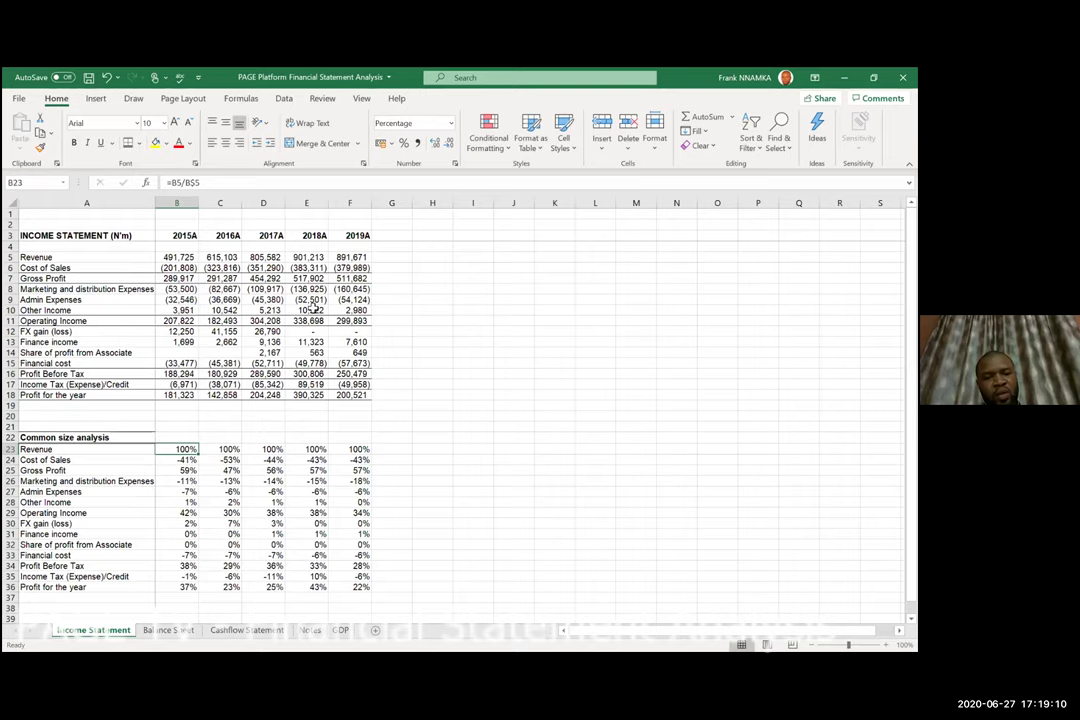
key("Down")
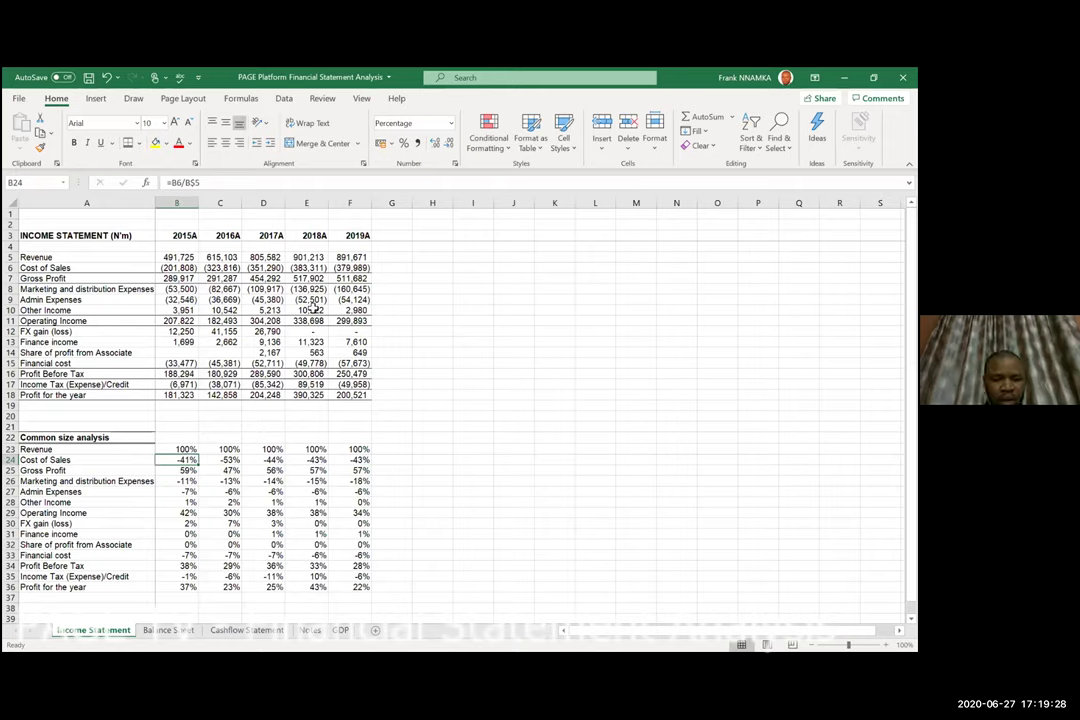
key("Right")
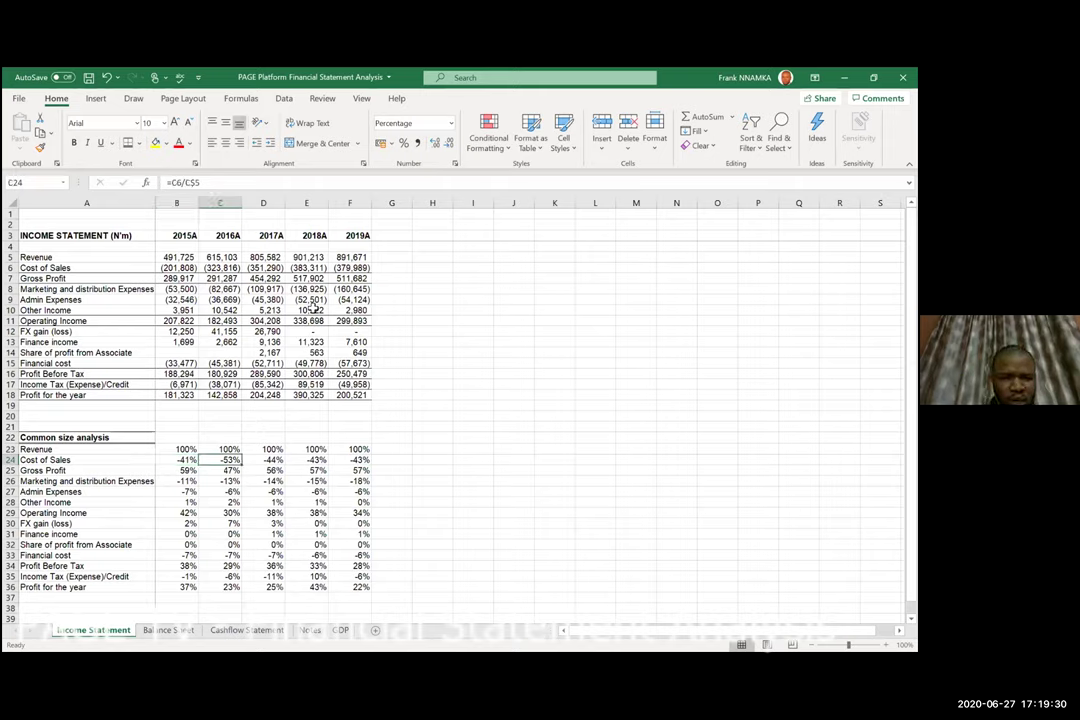
key("Left")
key("Down")
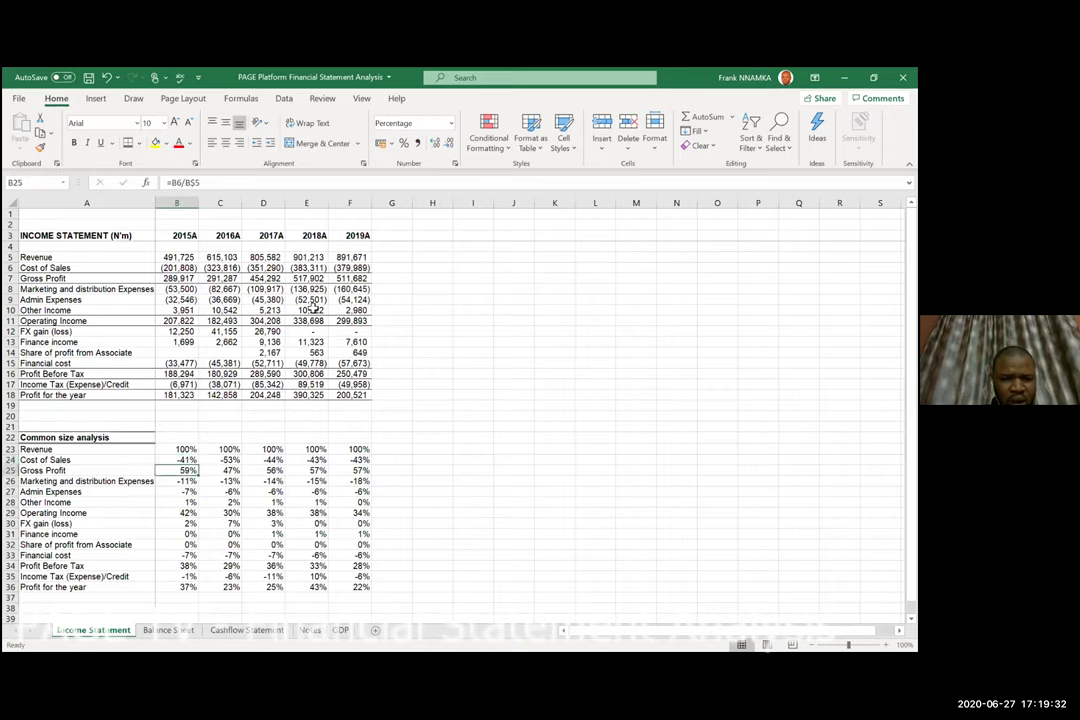
key("Down")
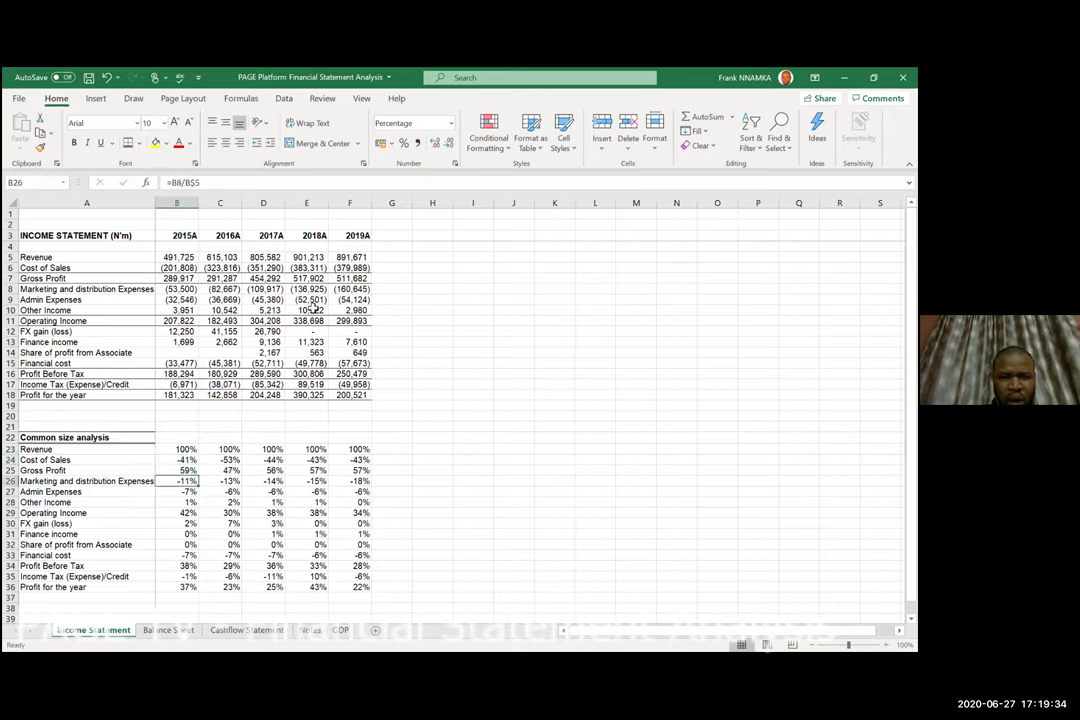
key("Up")
key("Up")
key("Up")
key("Down")
key("Down")
key("Down")
key("Down")
key("Down")
key("Down")
key("Down")
key("Down")
key("Down")
key("Down")
key("Down")
key("Down")
key("Down")
key("Up")
key("Up")
key("Up")
key("Up")
key("Up")
key("Up")
key("Up")
key("Up")
key("Up")
key("Up")
key("Up")
key("Up")
key("Up")
key("Down")
key("Down")
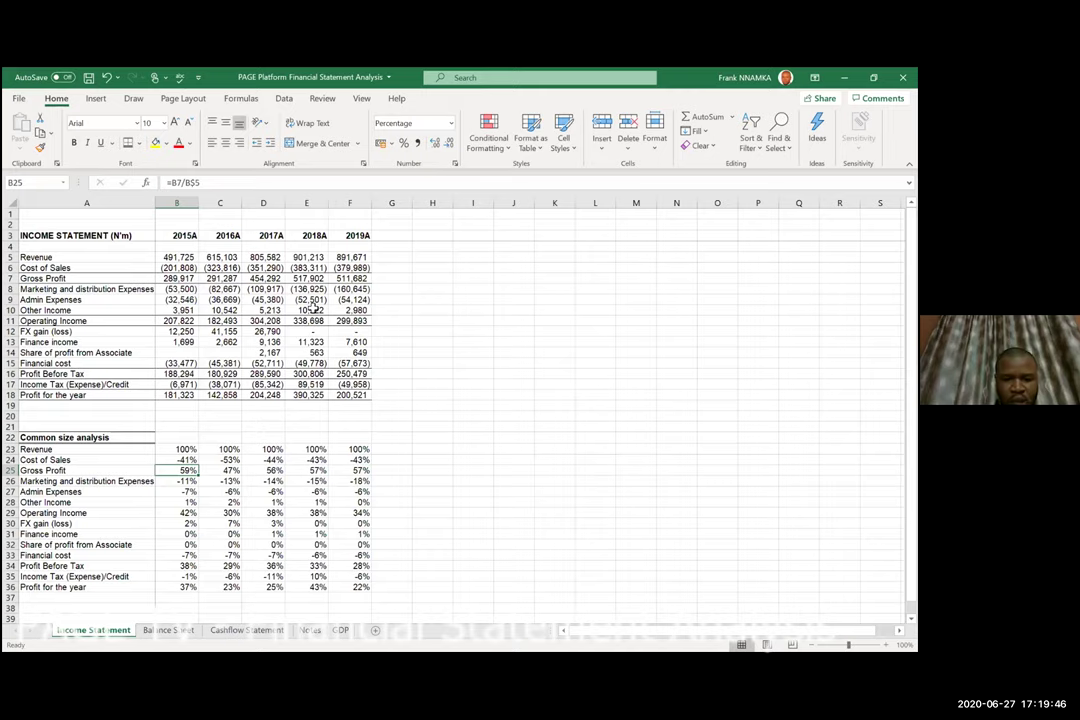
key("Left")
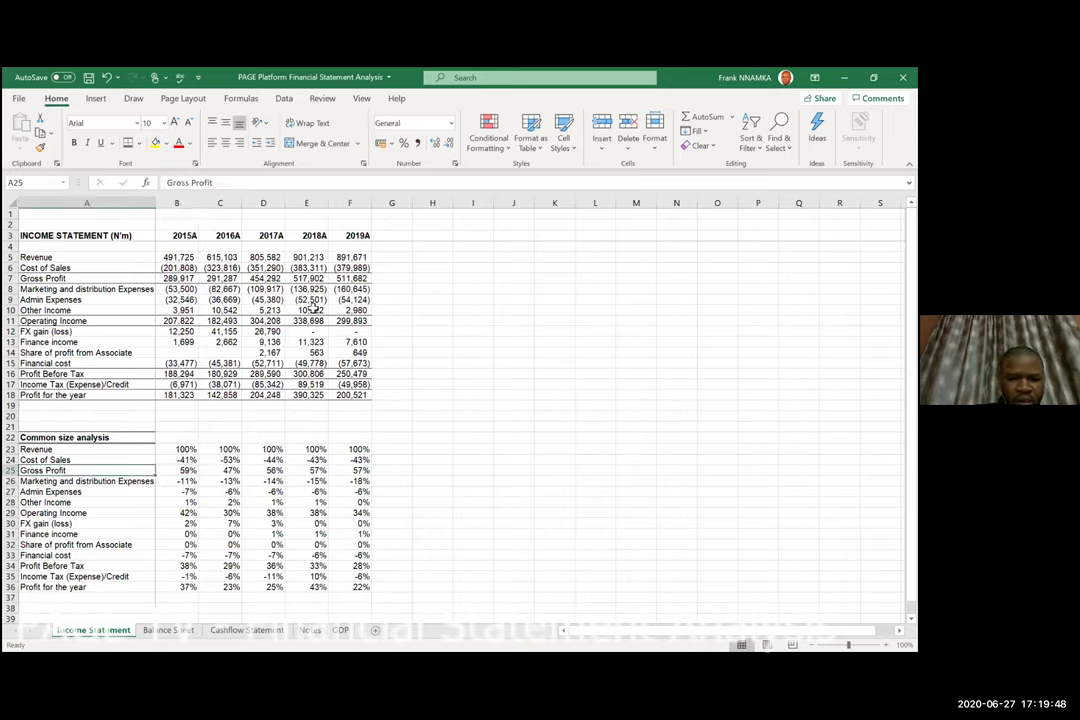
Bold the Gross Profit (row 25), Operating Income (row 29) and Profit Before Tax (row 34) rows.
key("shift+space")
key("ctrl+b")
key("Down")
key("Down")
key("Down")
key("Down")
key("Down")
key("Down")
key("Up")
key("Up")
key("ctrl+shift+Right")
key("ctrl+b")
key("Down")
key("Down")
key("Down")
key("Down")
key("Down")
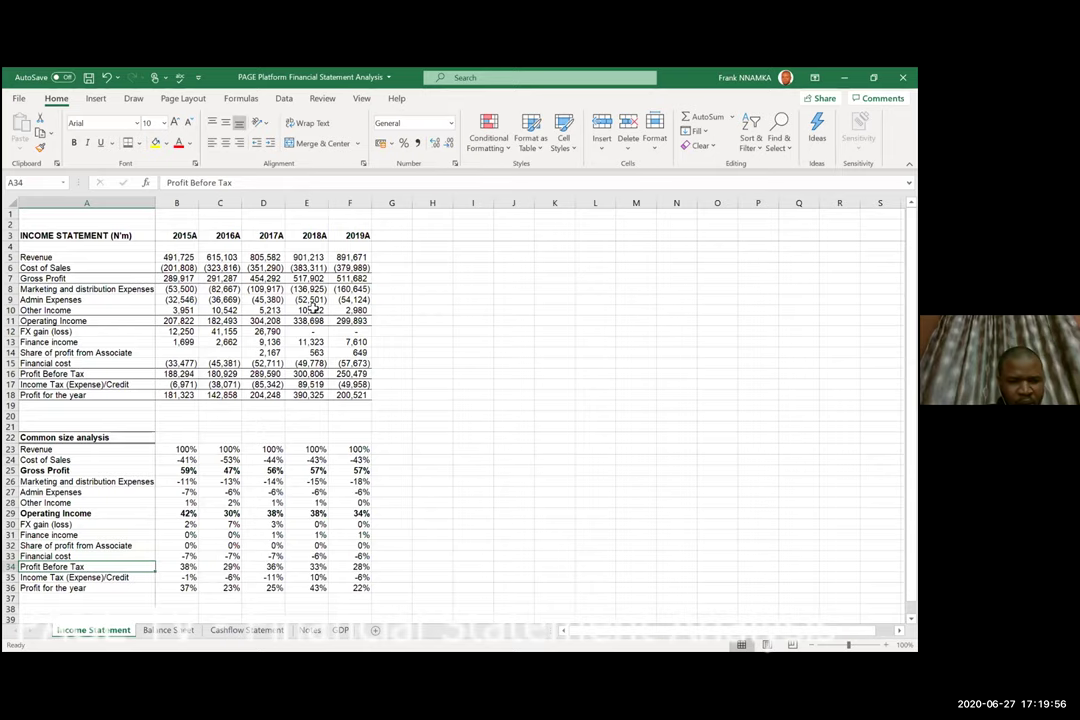
key("ctrl+shift+Right")
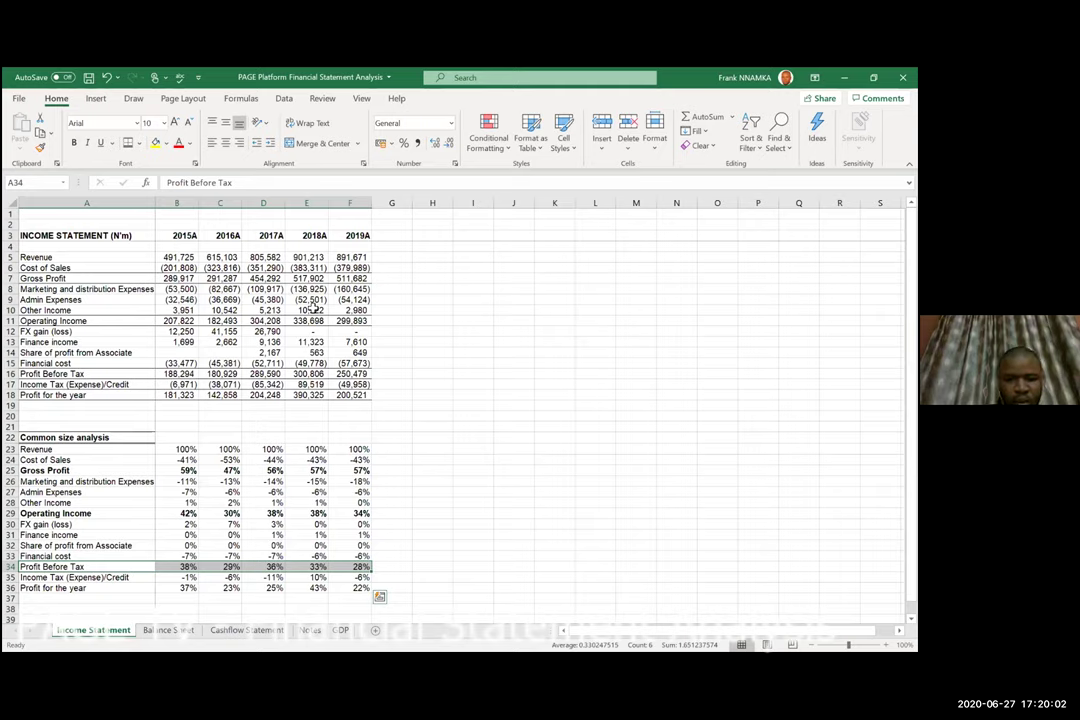
key("ctrl+b")
key("Down")
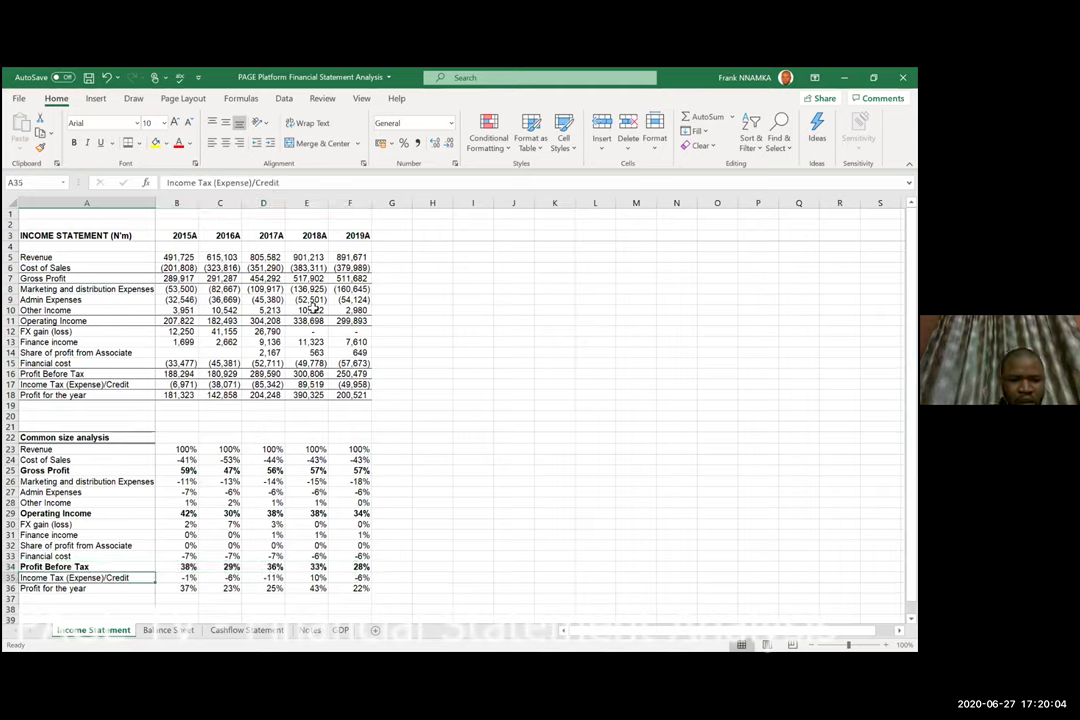
key("Right")
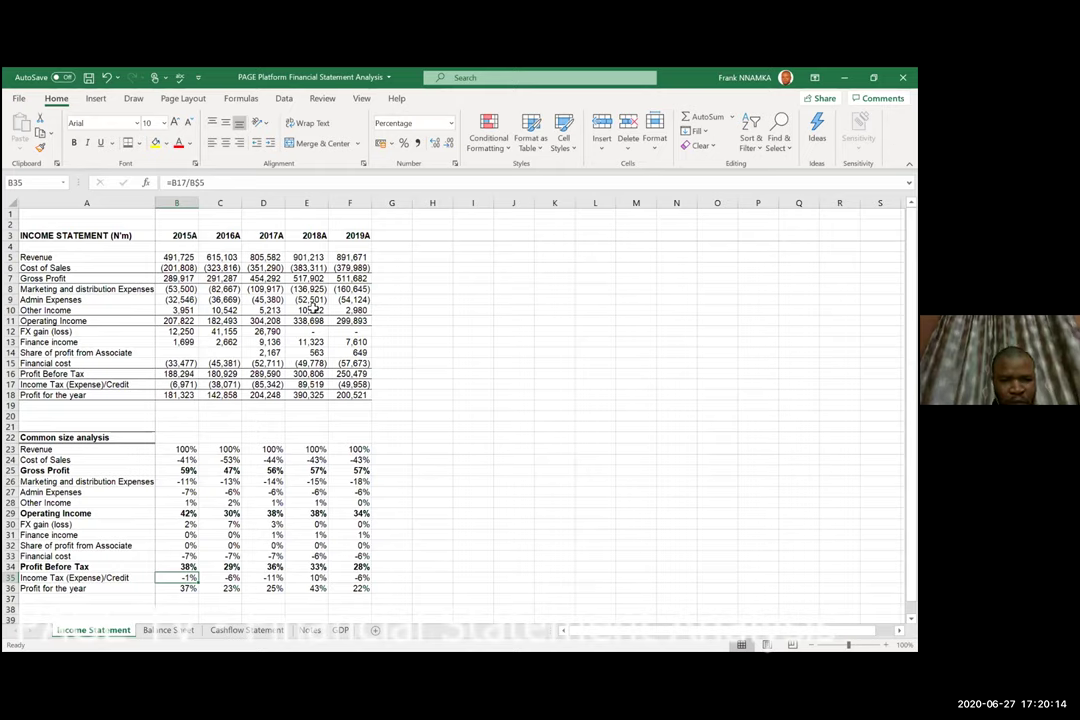
Enter =B17/B16 in B35 and copy it across to F35.
type("=")
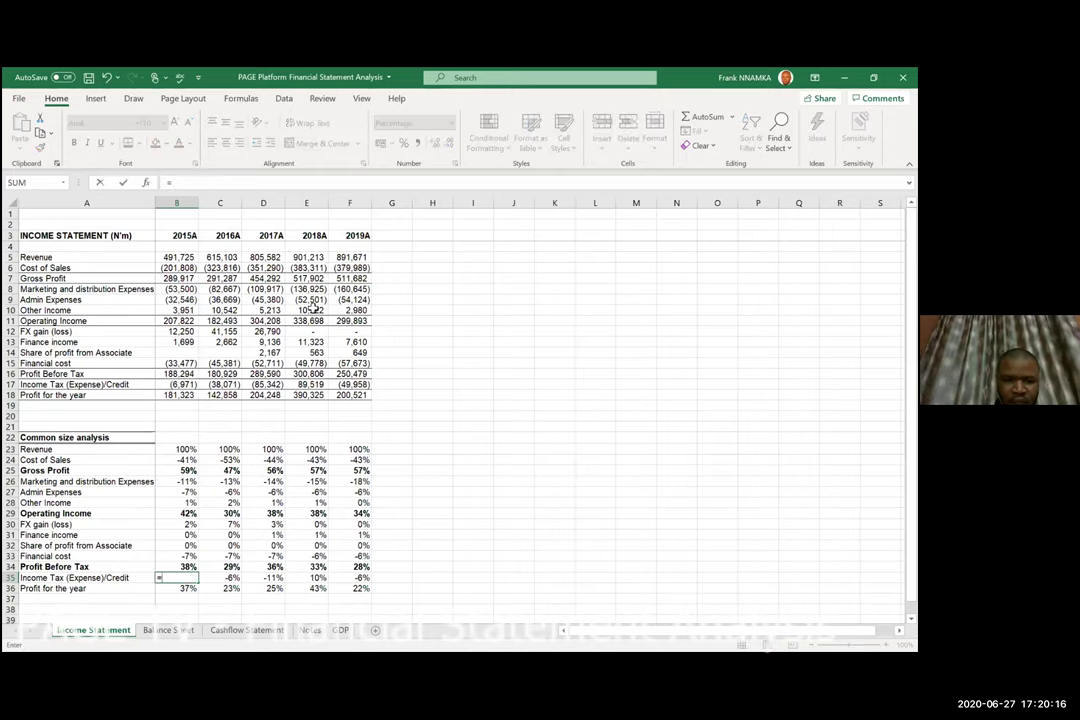
key("Up")
key("Up")
key("Up")
key("Up")
key("Up")
key("Up")
key("Up")
key("Up")
key("Up")
key("Up")
key("Up")
key("Up")
key("Up")
key("Up")
key("Up")
key("Up")
key("Up")
key("Up")
key("Up")
key("Down")
type("/")
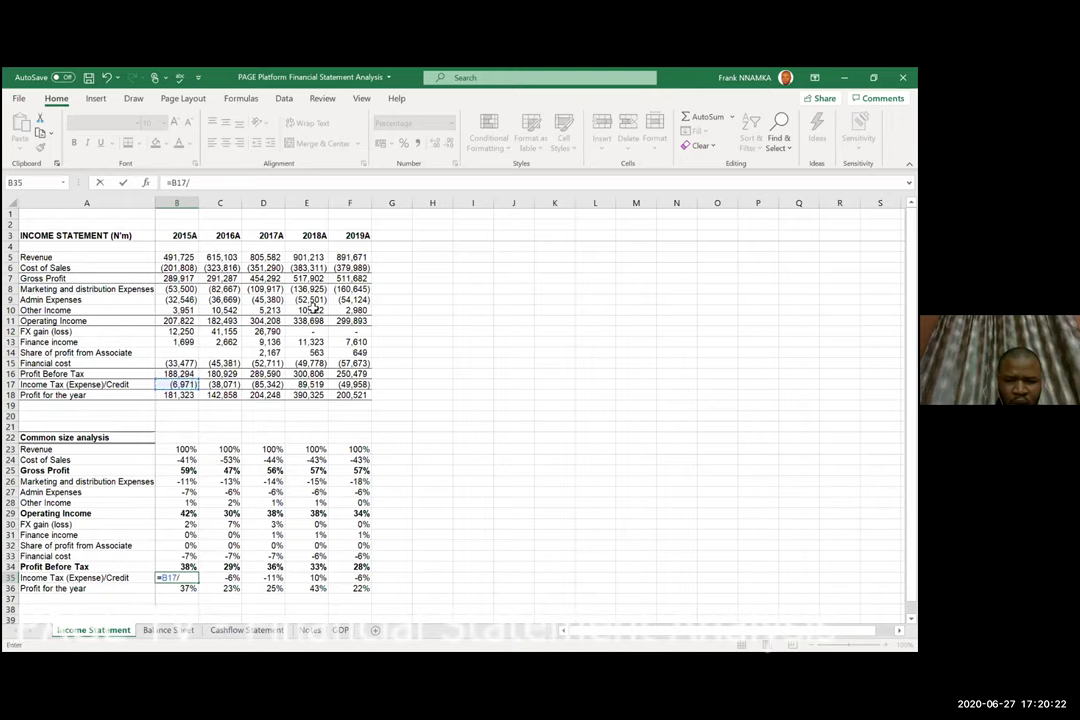
key("Up")
key("Up")
key("Up")
key("Up")
key("Up")
key("Up")
key("Up")
key("Up")
key("Up")
key("Up")
key("Up")
key("Up")
key("Up")
key("Up")
key("Up")
key("Up")
key("Up")
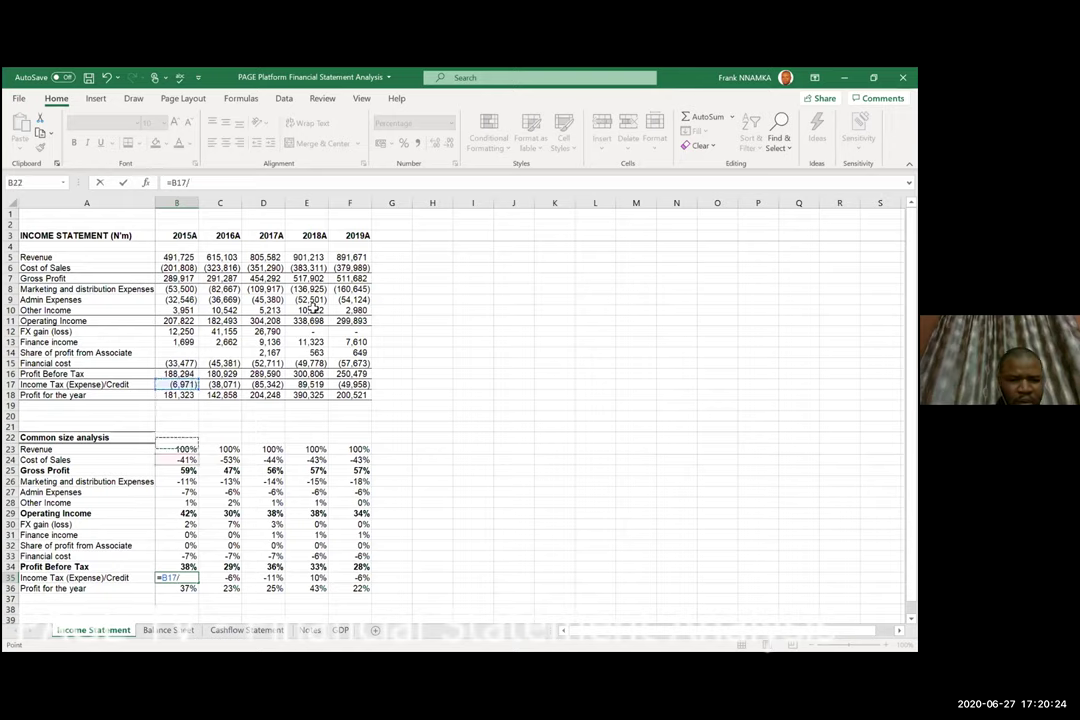
key("Up")
key("Up")
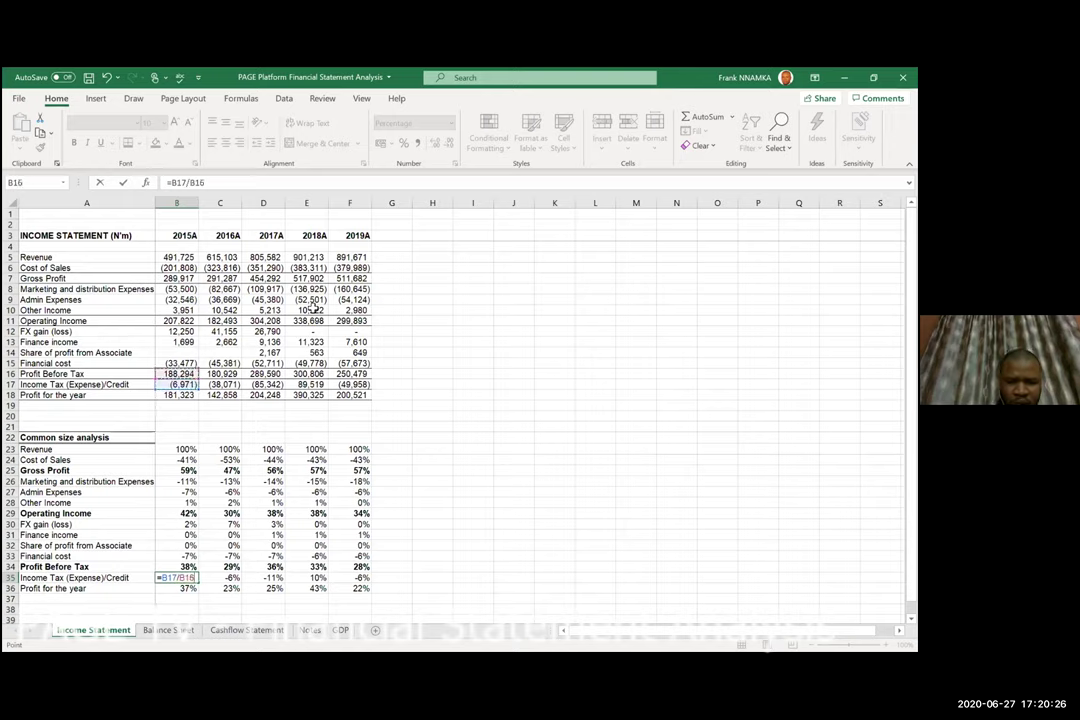
key("ctrl+Return")
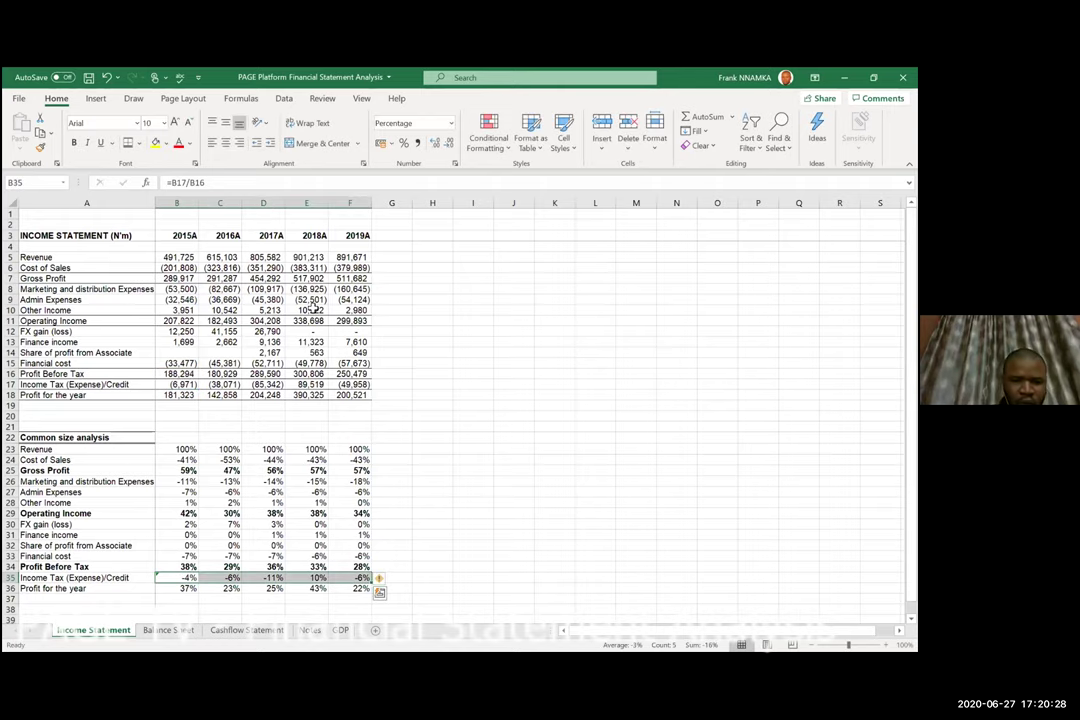
key("Left")
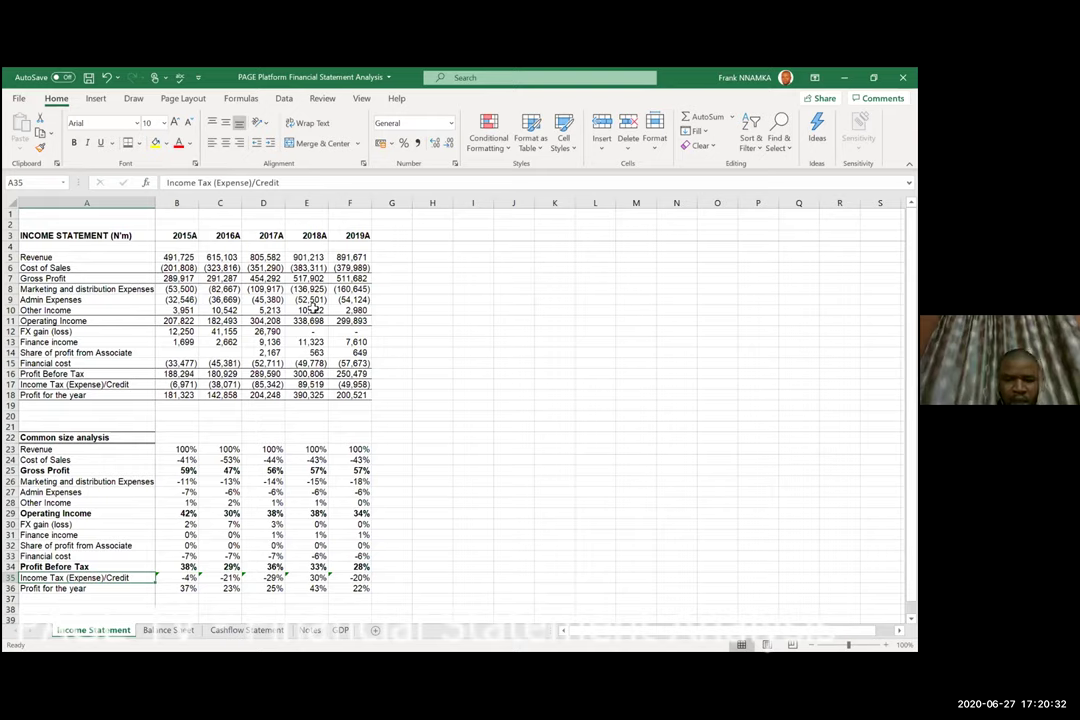
Relabel A35 as 'Effective tax rate'.
type("Effe")
type("ct")
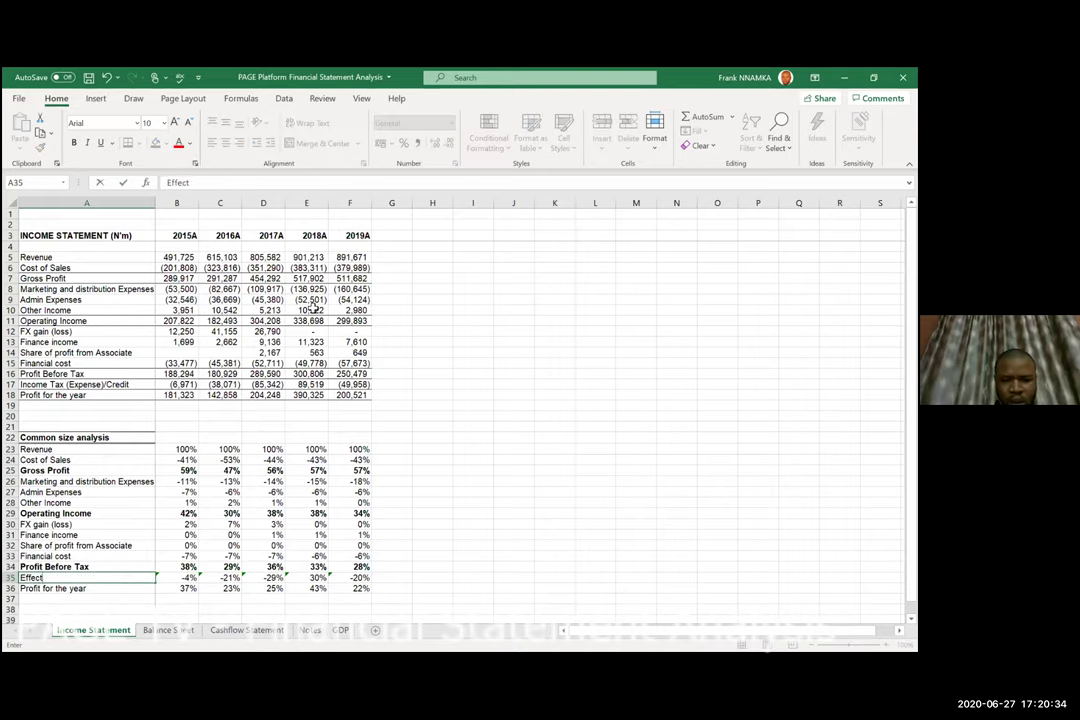
type("ive tax rate")
key("Return")
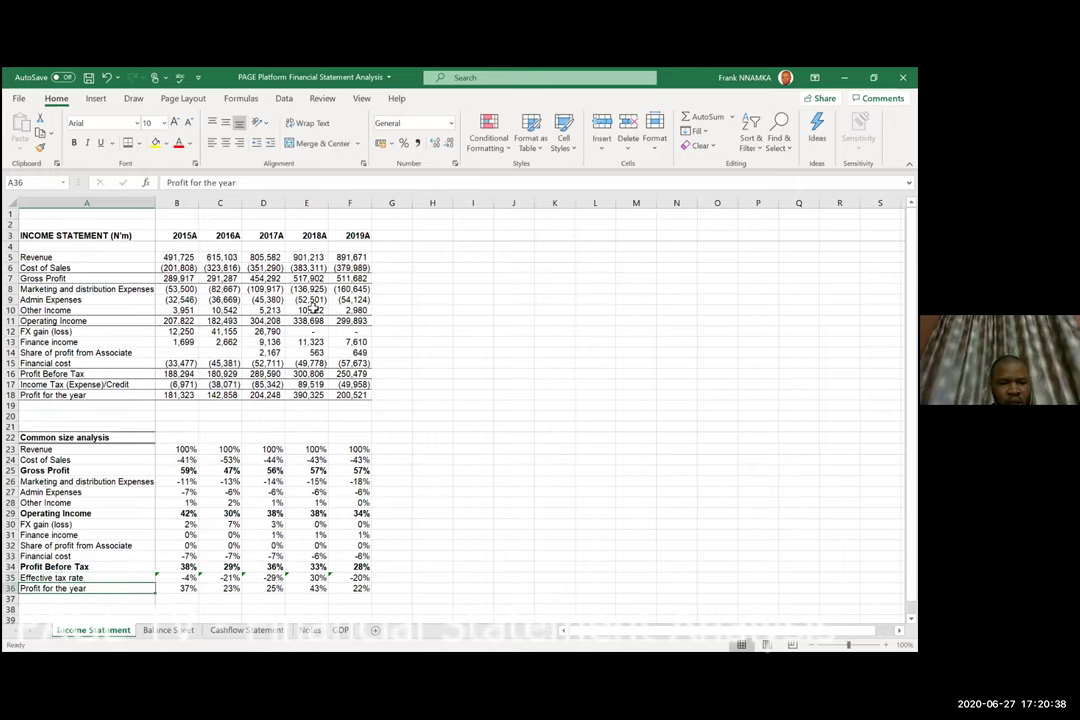
key("Up")
key("Up")
key("Down")
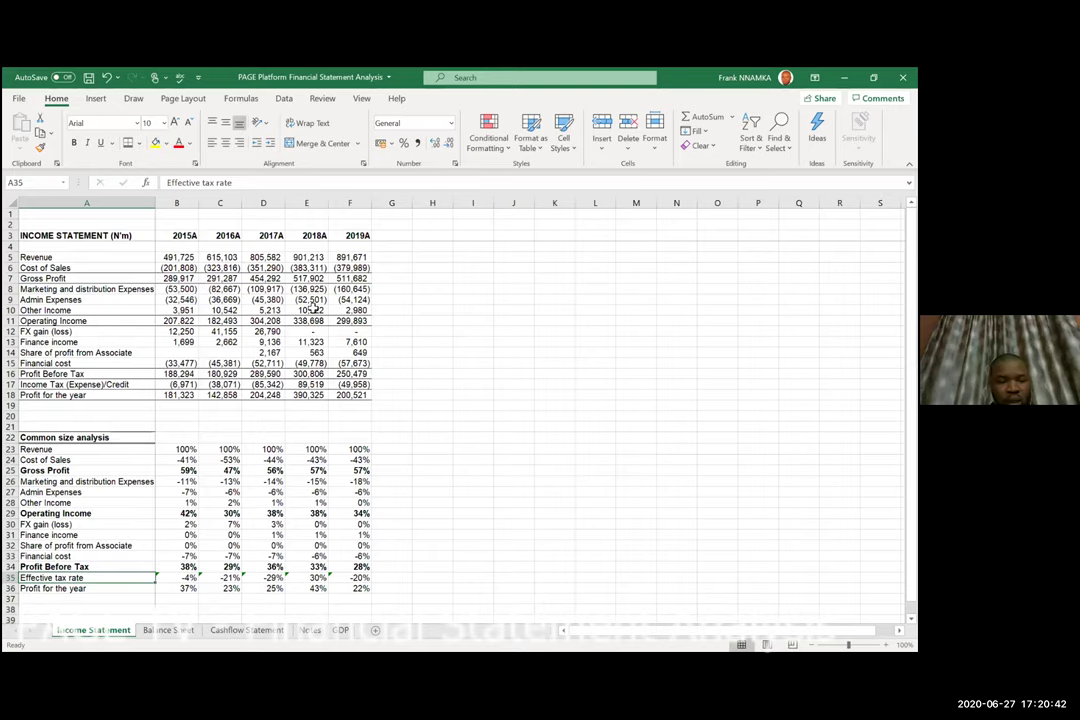
key("Up")
key("Up")
key("Up")
key("Up")
key("Up")
key("Up")
key("Up")
key("Up")
key("Up")
key("Up")
key("Up")
key("Up")
key("Up")
key("Up")
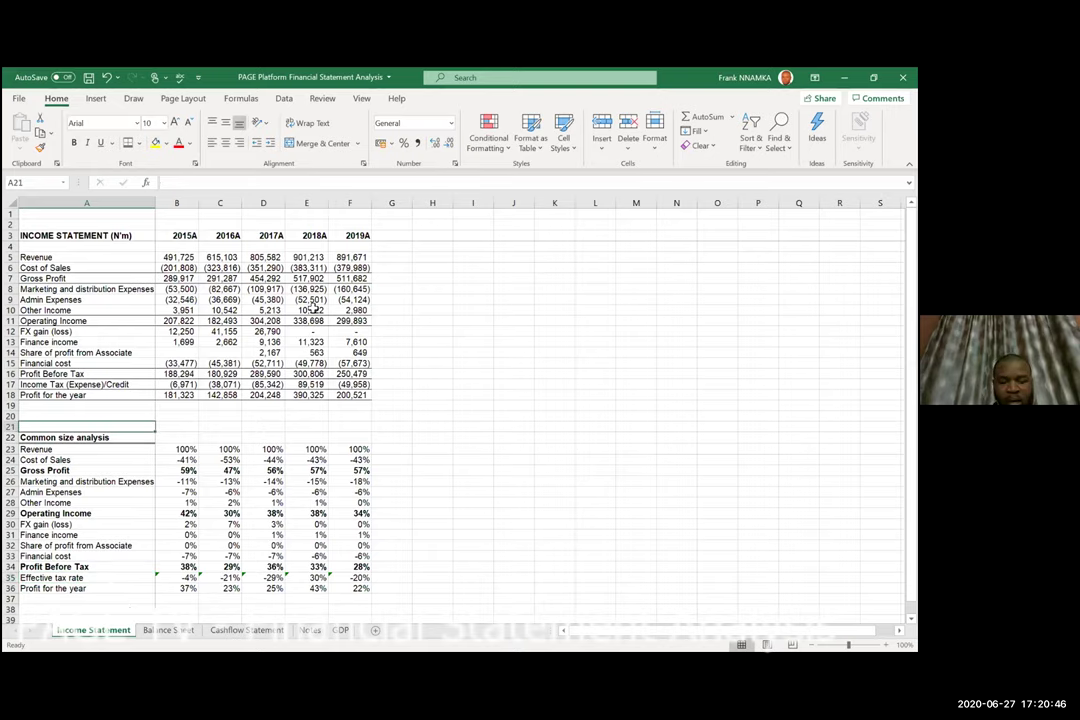
key("Down")
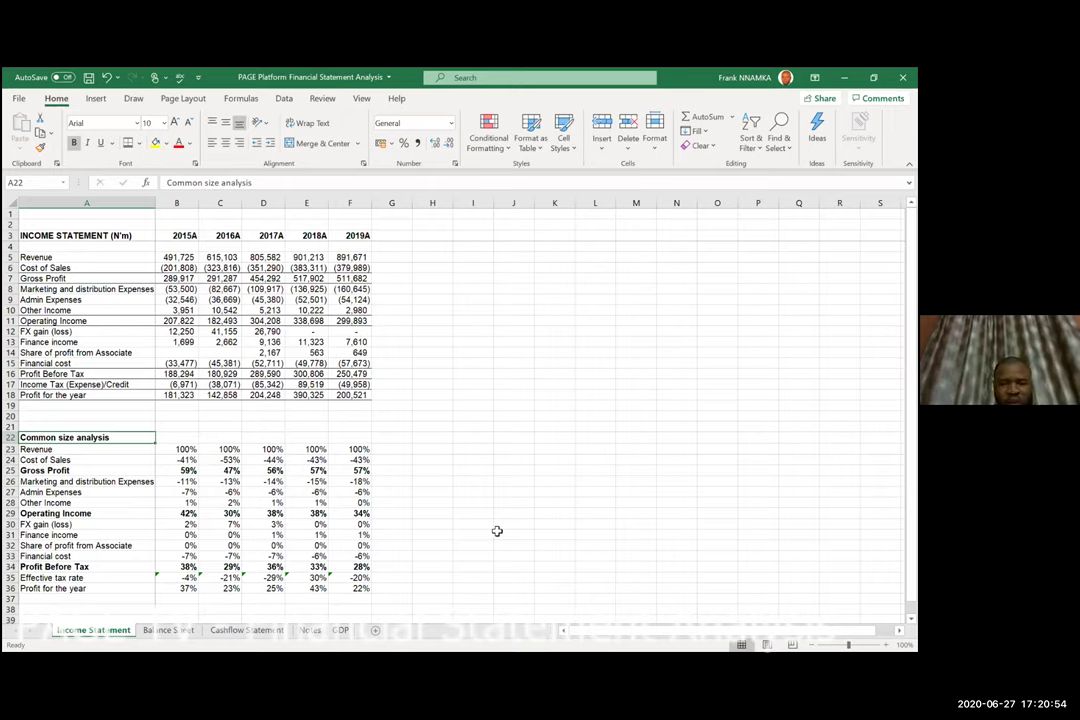
key("Down")
key("Down")
key("Down")
key("Down")
key("Down")
key("Down")
key("Down")
key("Down")
key("Down")
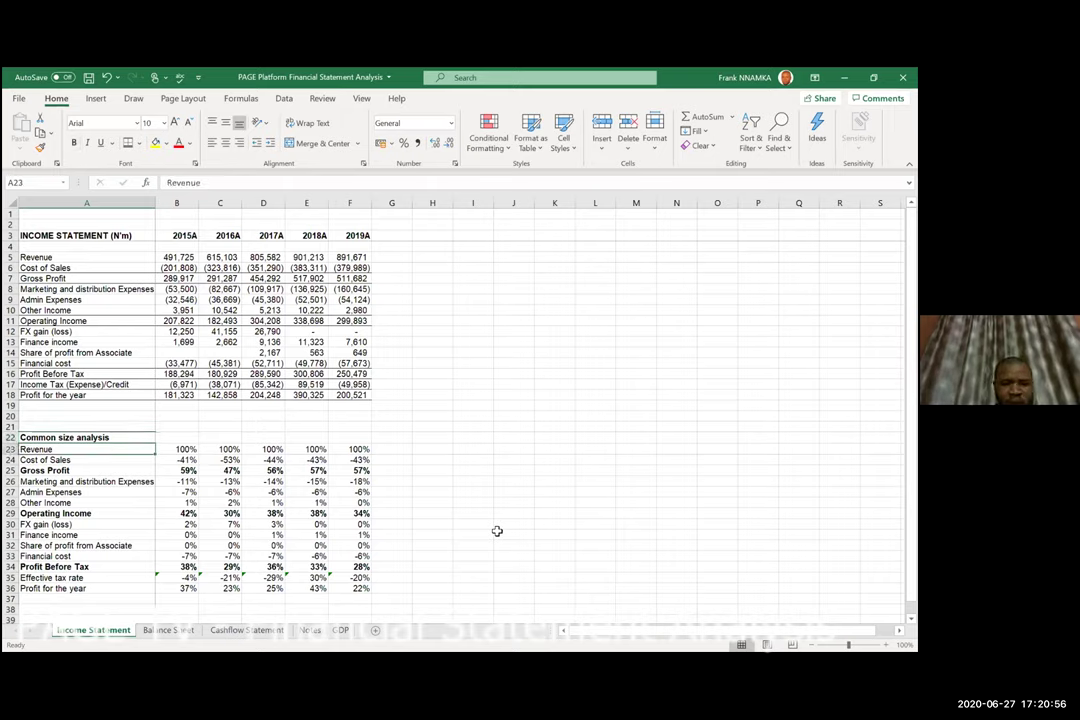
key("Down")
key("Down")
key("Down")
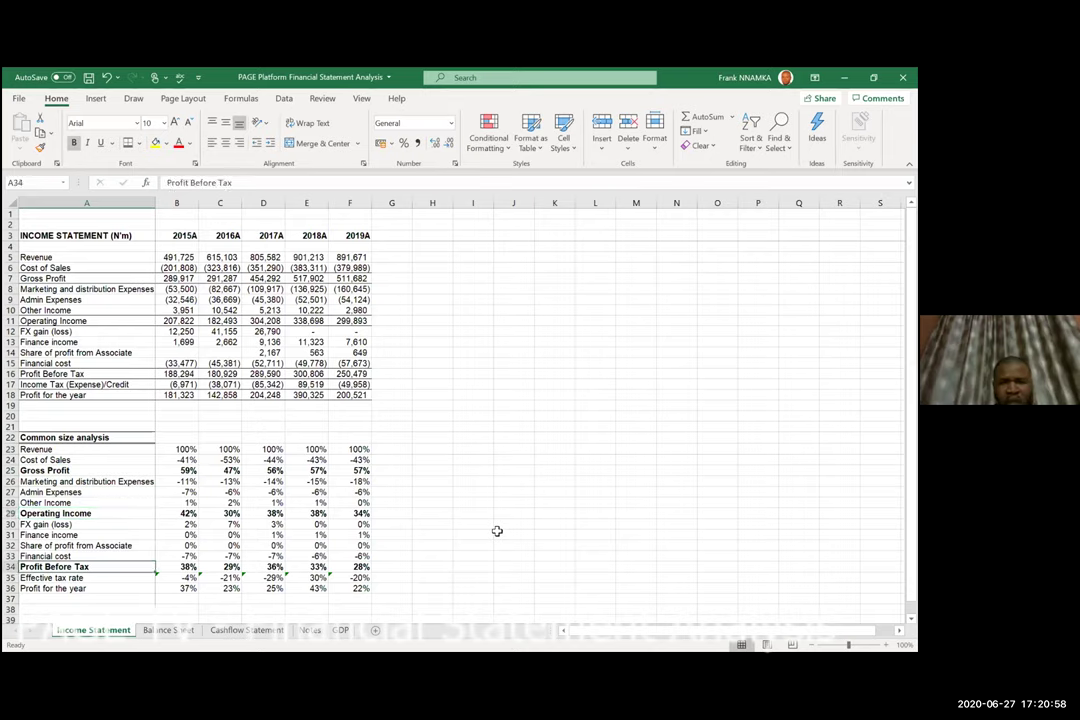
key("Up")
key("Up")
key("Up")
key("Up")
key("Up")
key("Up")
key("Up")
key("Up")
key("Up")
key("Up")
key("Up")
key("Up")
key("Down")
key("Up")
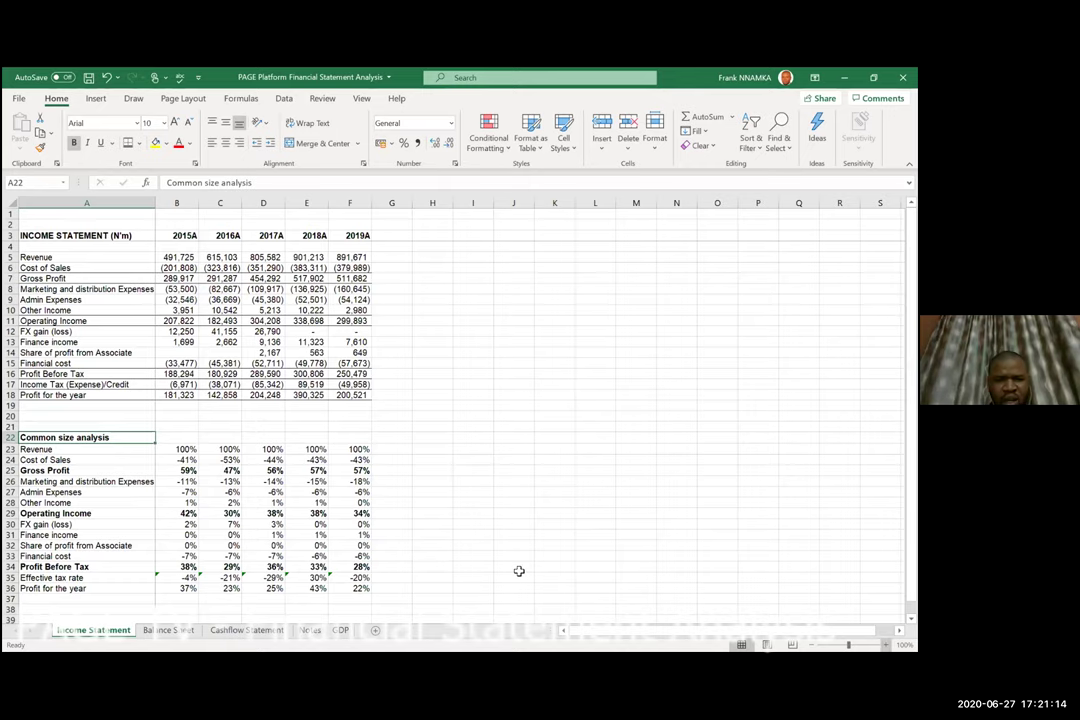
scroll(344, 553, "up", 2)
scroll(344, 553, "up", 2)
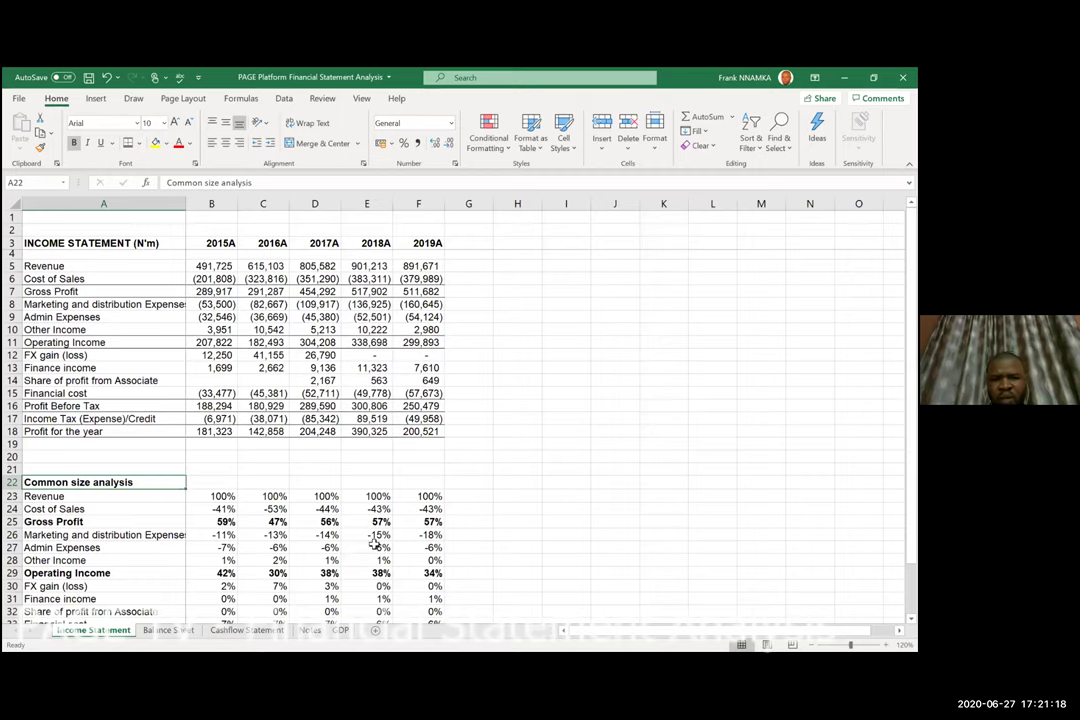
scroll(410, 415, "down", 2)
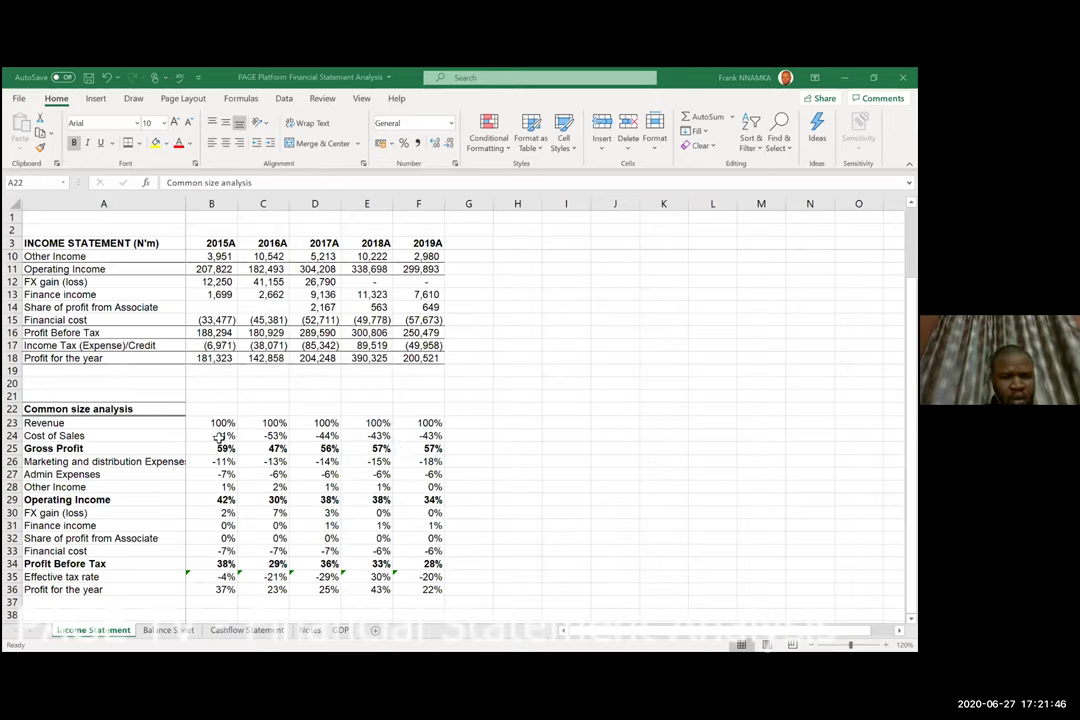
key("Down")
key("Down")
key("Right")
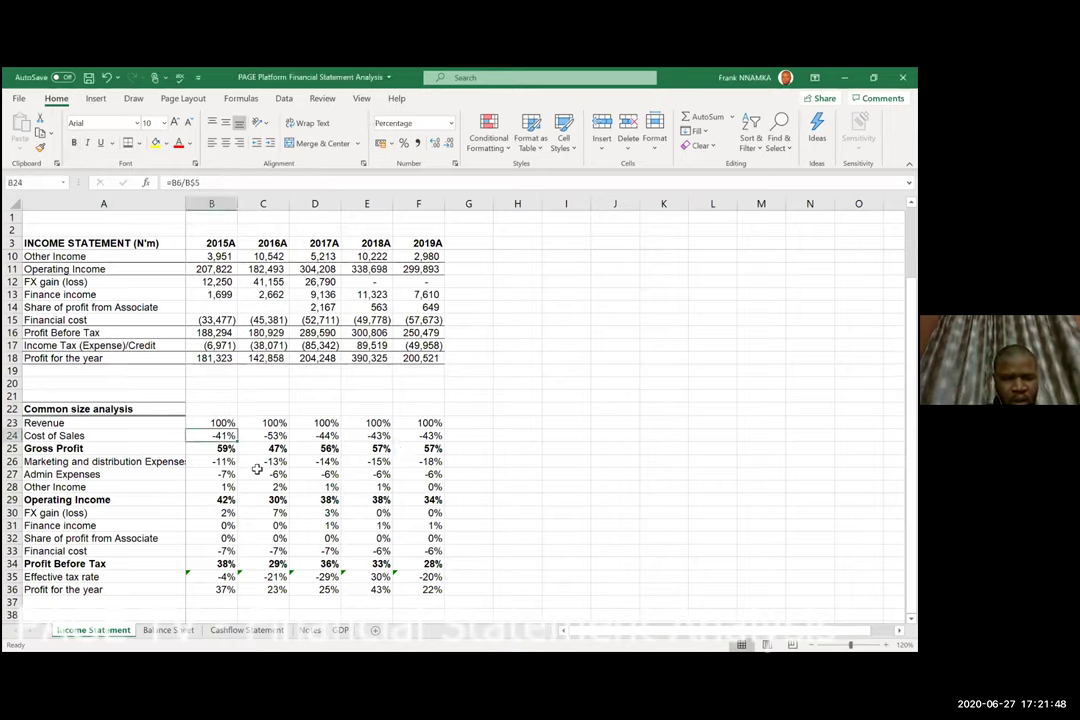
key("Down")
key("Down")
key("Down")
key("Down")
key("Down")
key("Down")
key("Down")
key("Down")
key("Down")
key("Down")
key("Down")
key("Down")
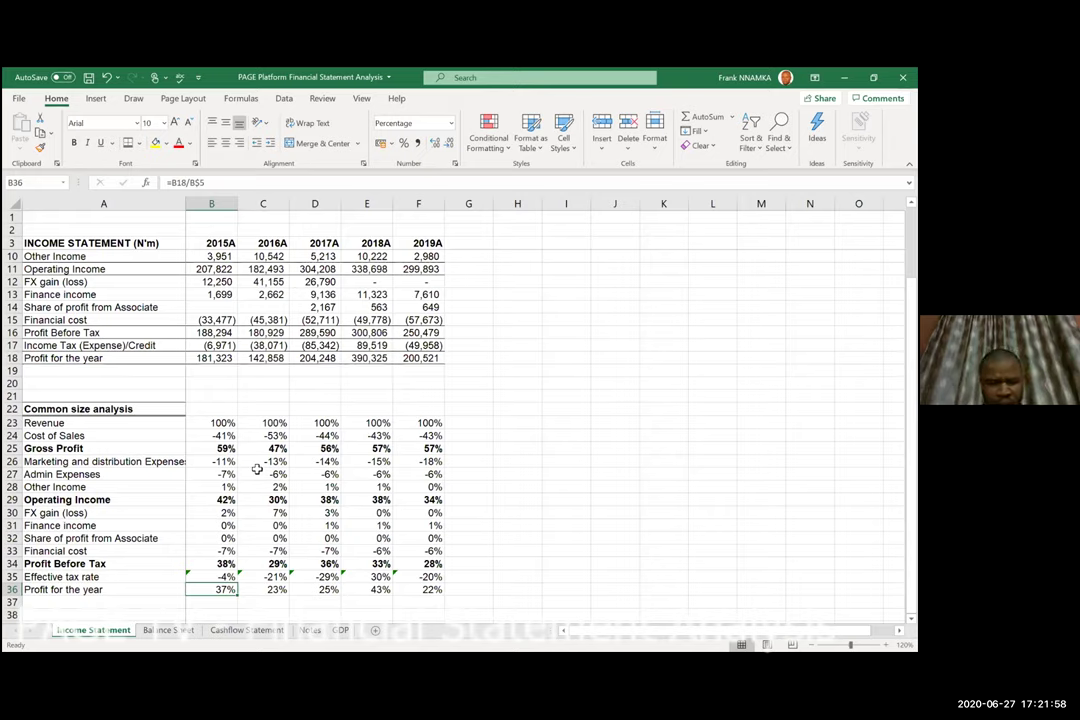
key("Down")
key("Down")
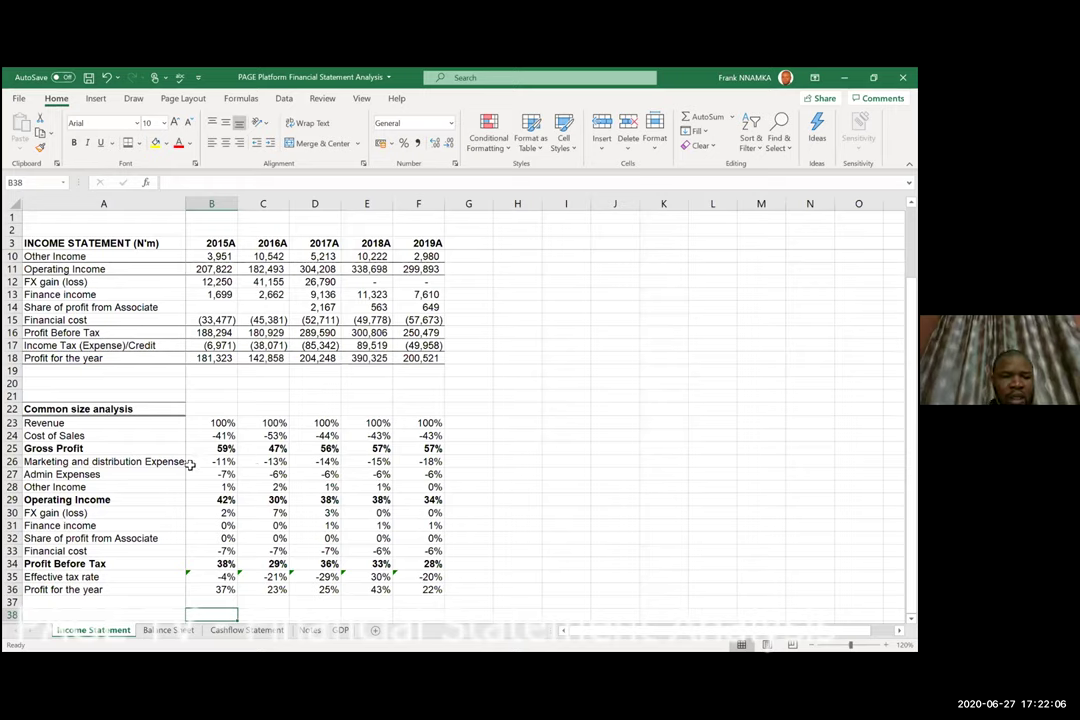
left_click(211, 448)
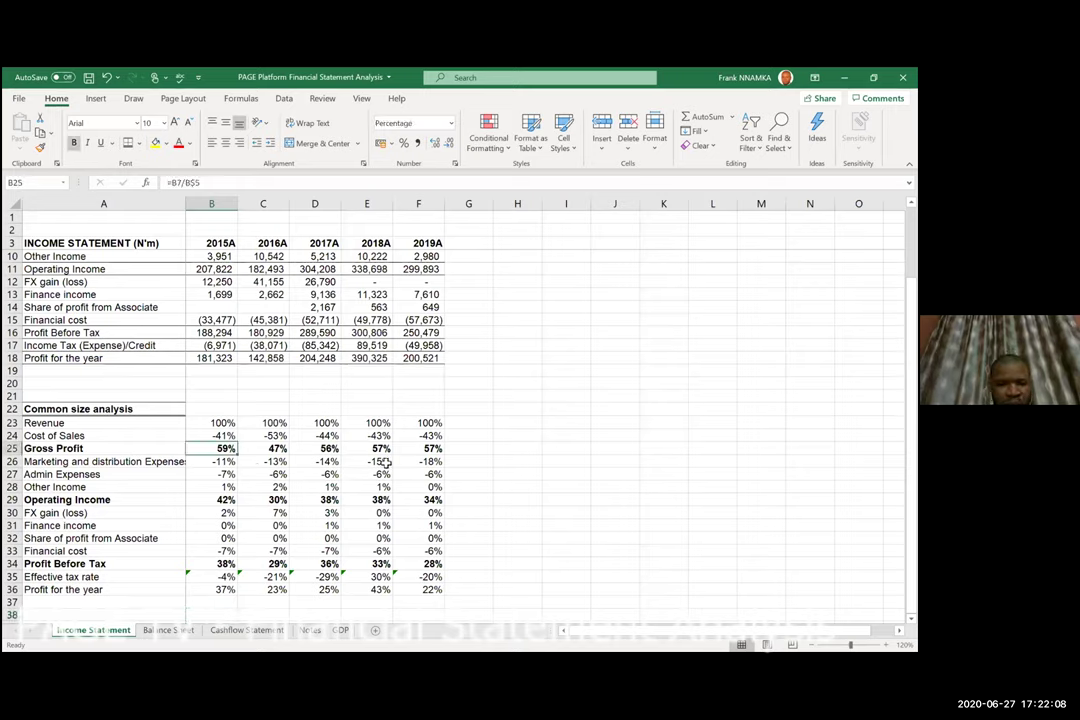
key("Down")
key("Down")
key("Down")
key("Down")
key("Down")
key("Down")
key("Down")
key("Down")
key("Down")
key("Down")
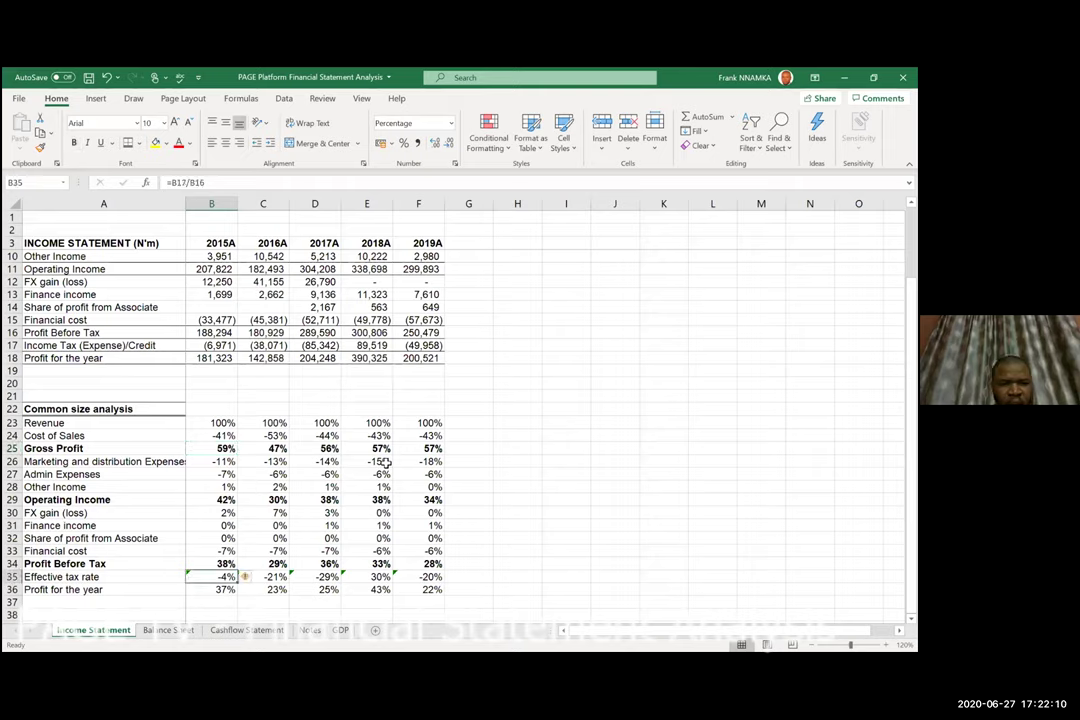
key("Up")
key("Up")
key("Up")
key("Up")
key("Up")
key("Up")
key("Up")
key("Up")
key("Up")
key("Up")
key("Up")
key("Up")
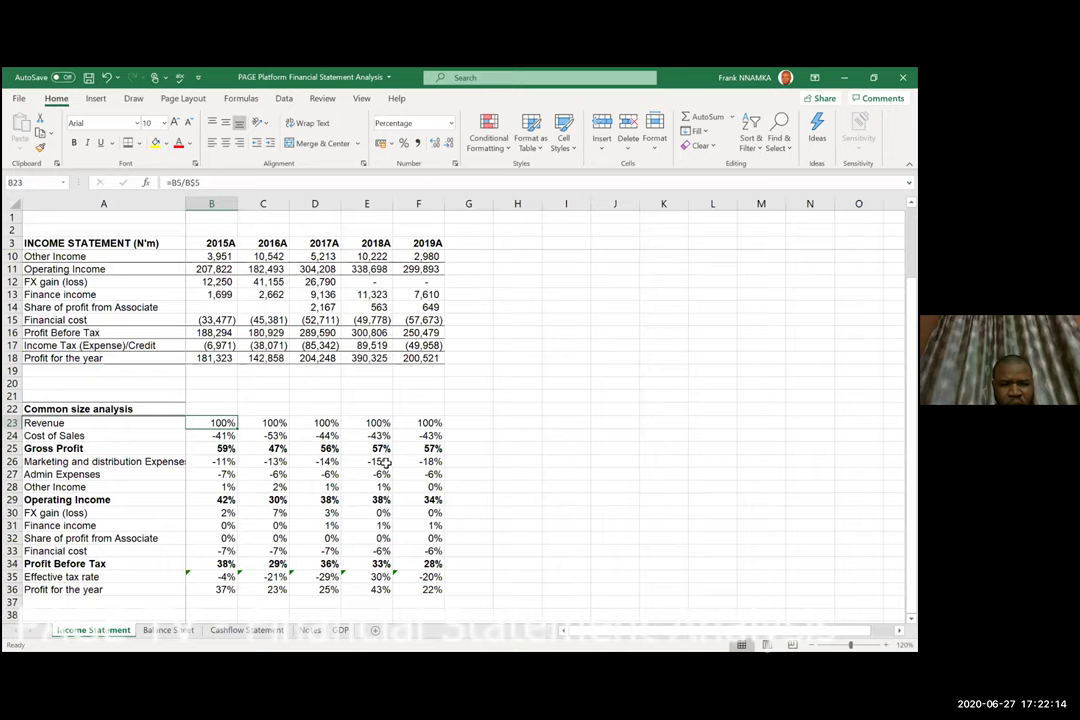
key("Down")
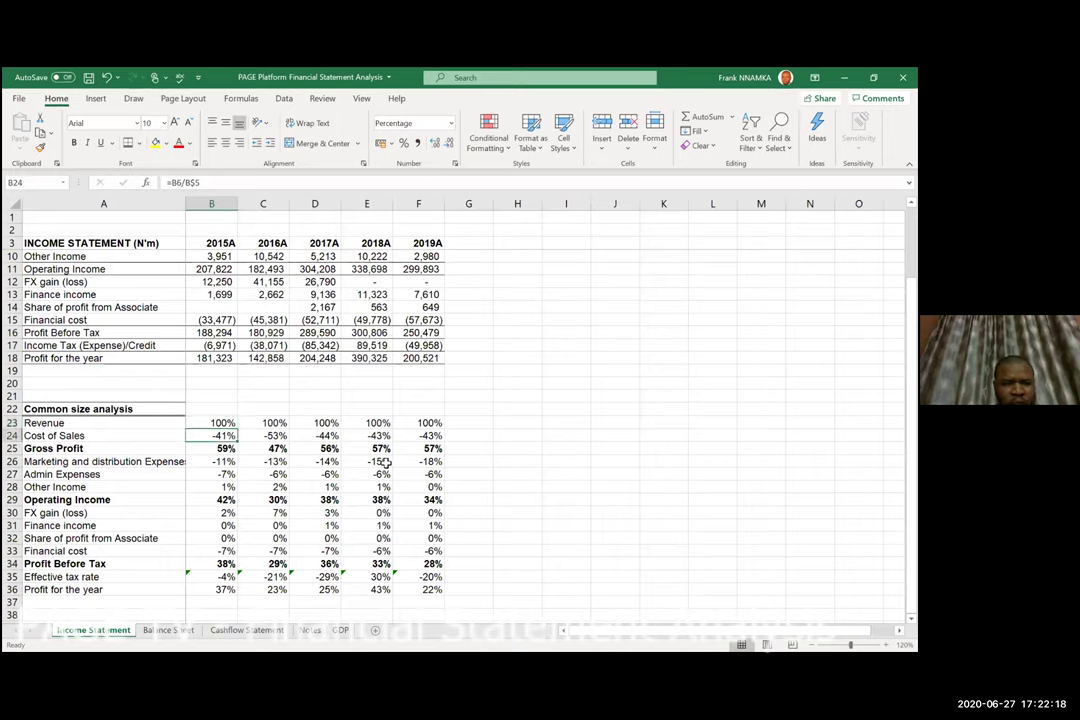
key("Left")
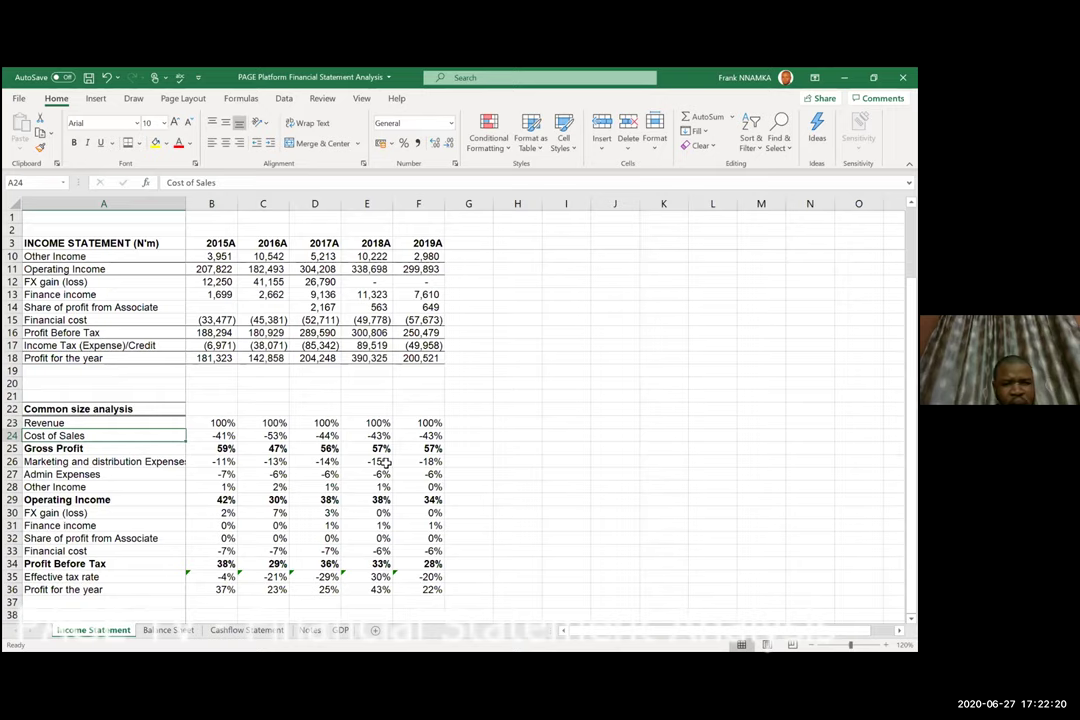
key("Right")
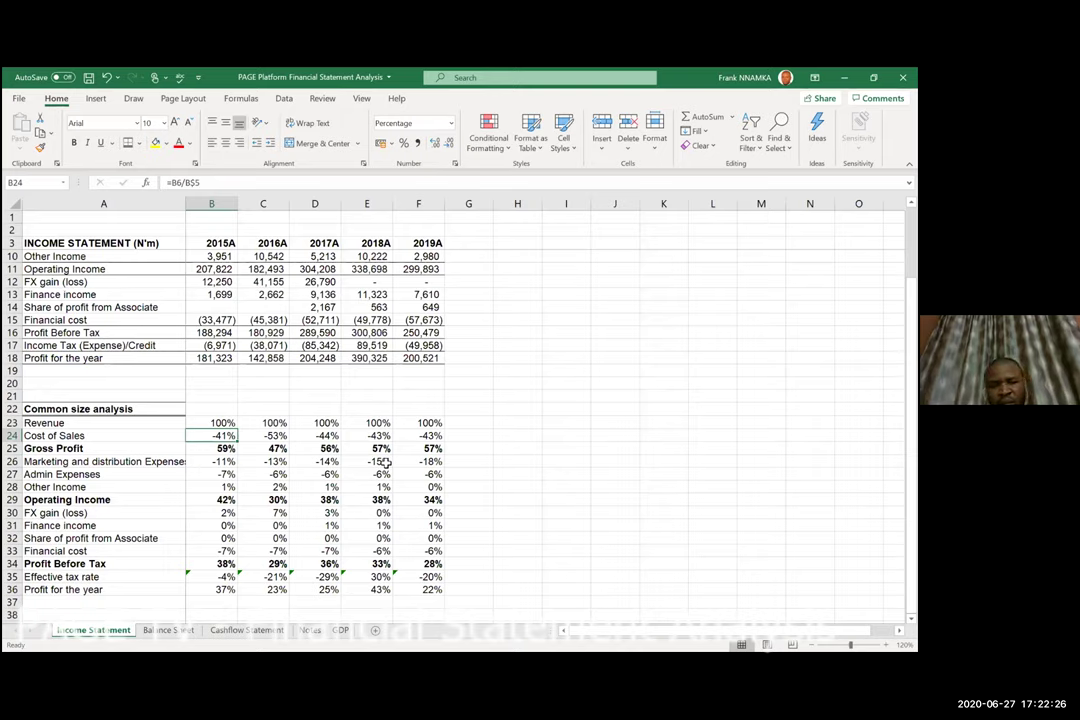
key("Right")
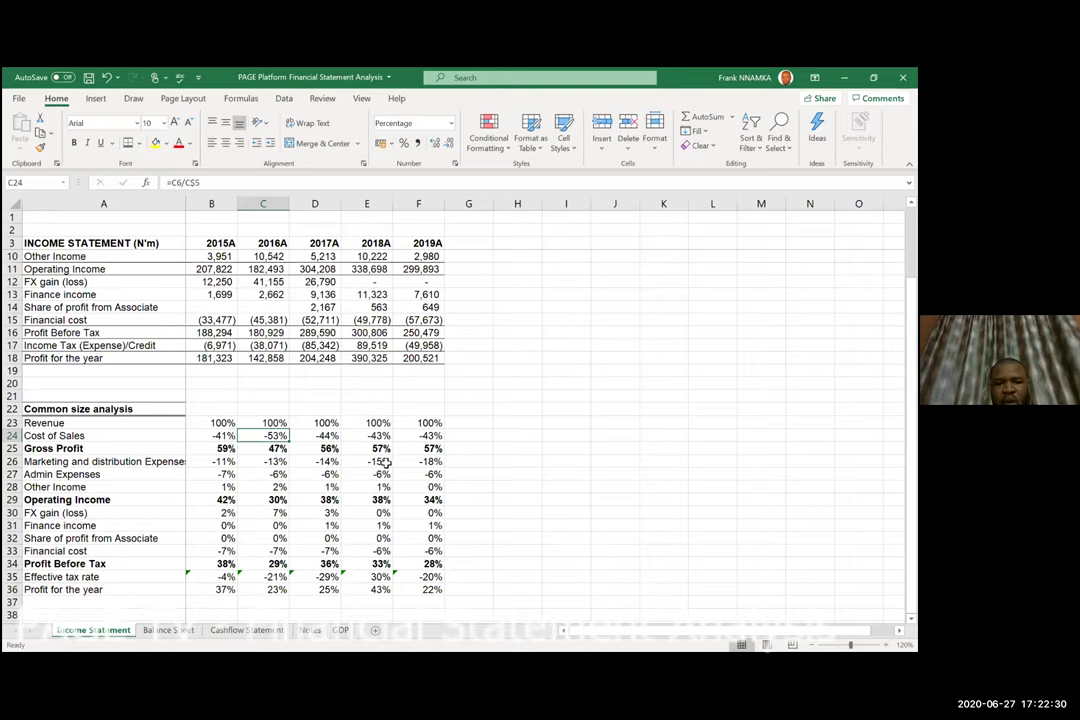
key("Right")
key("Right")
key("Right")
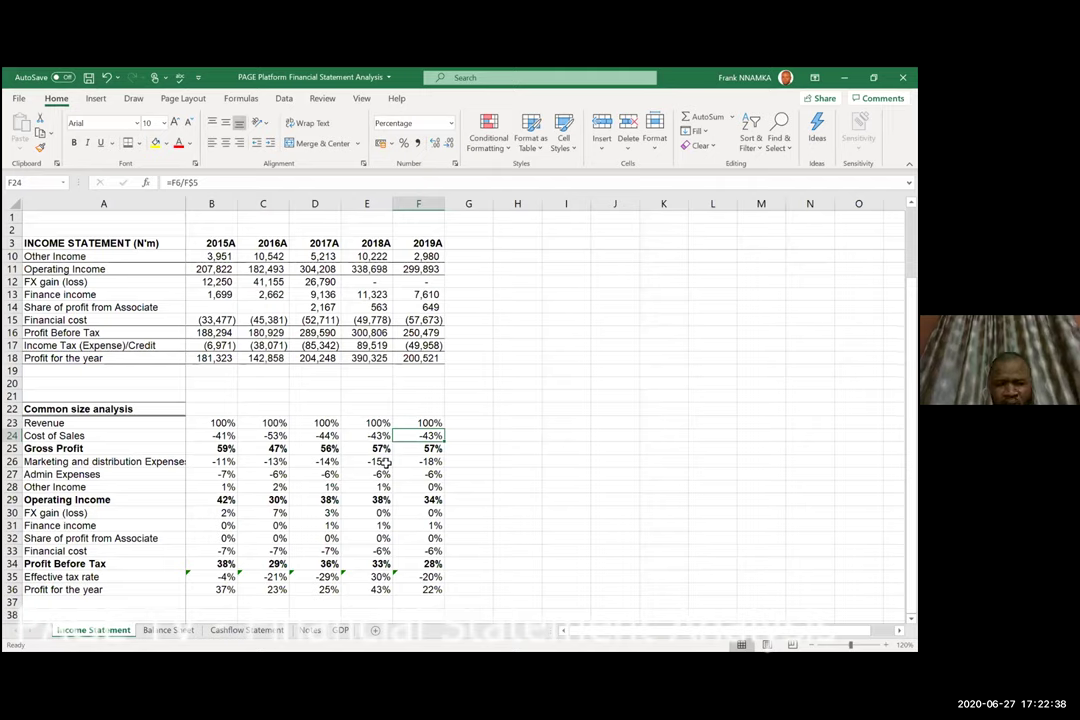
key("Left")
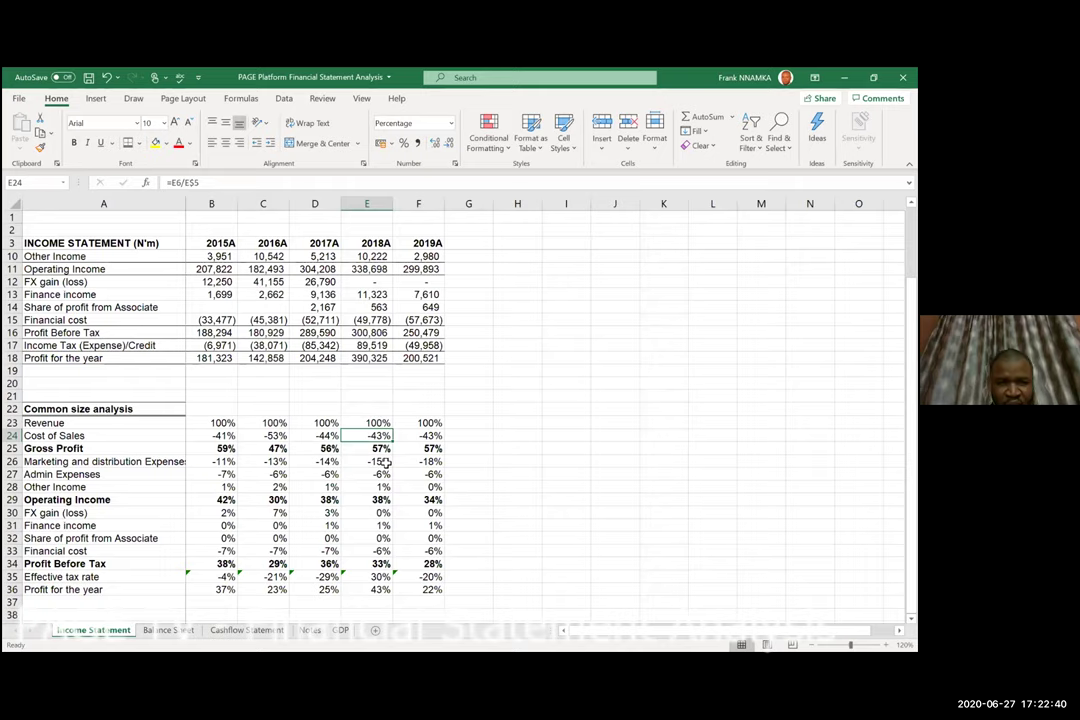
key("Left")
key("Left")
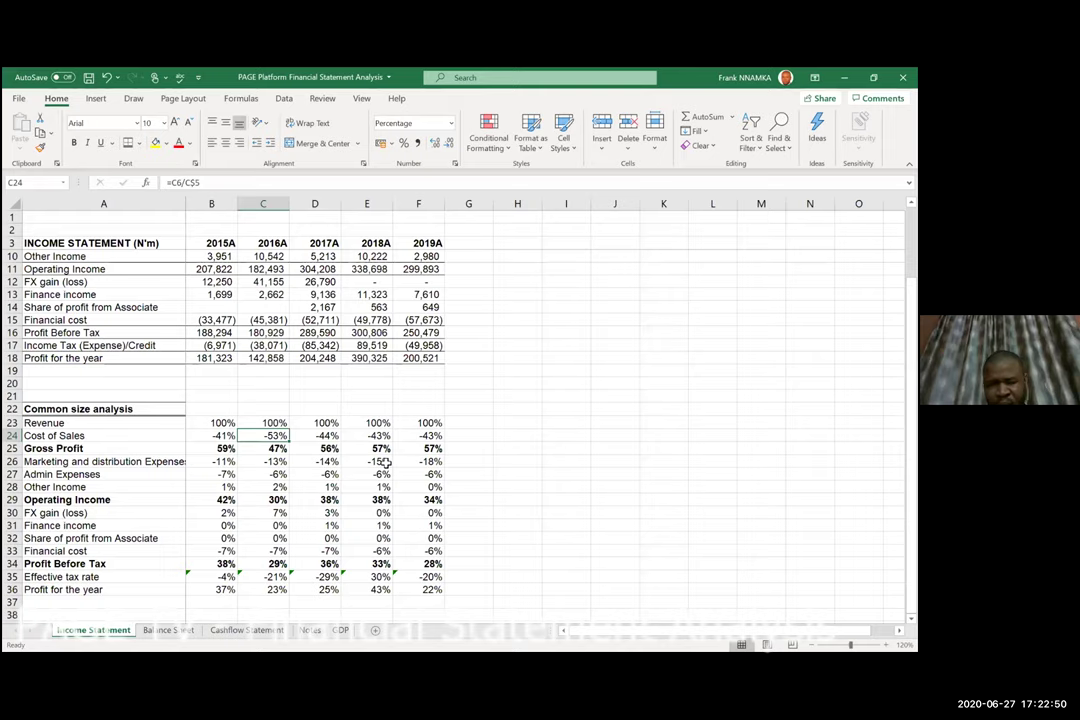
key("Left")
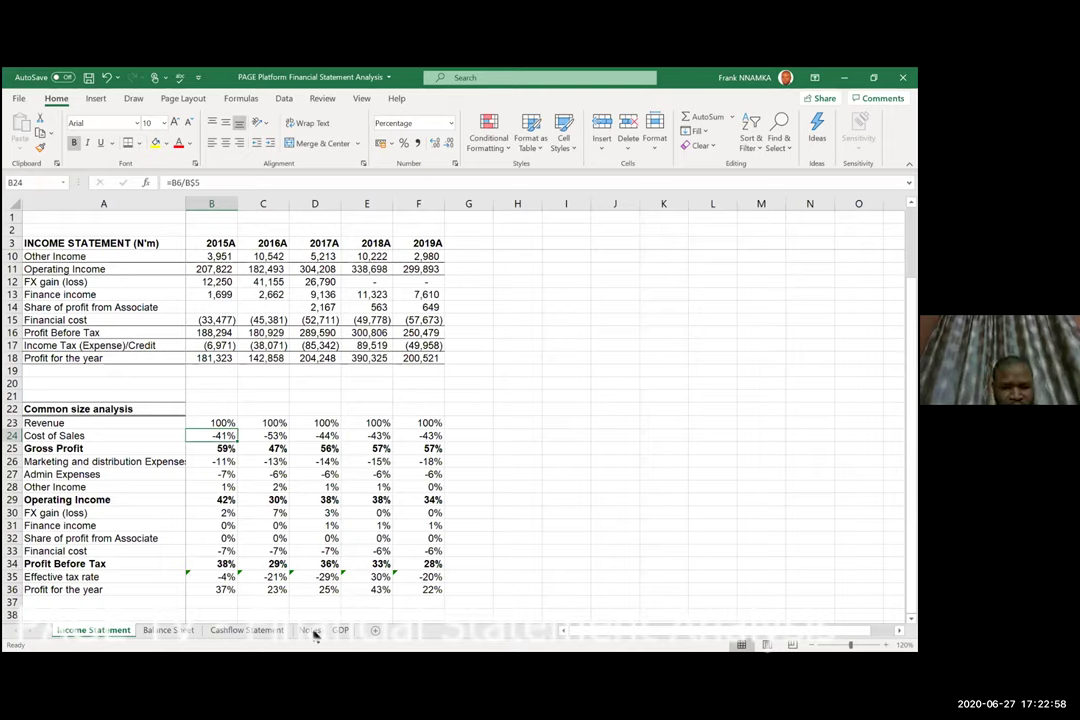
key("Right")
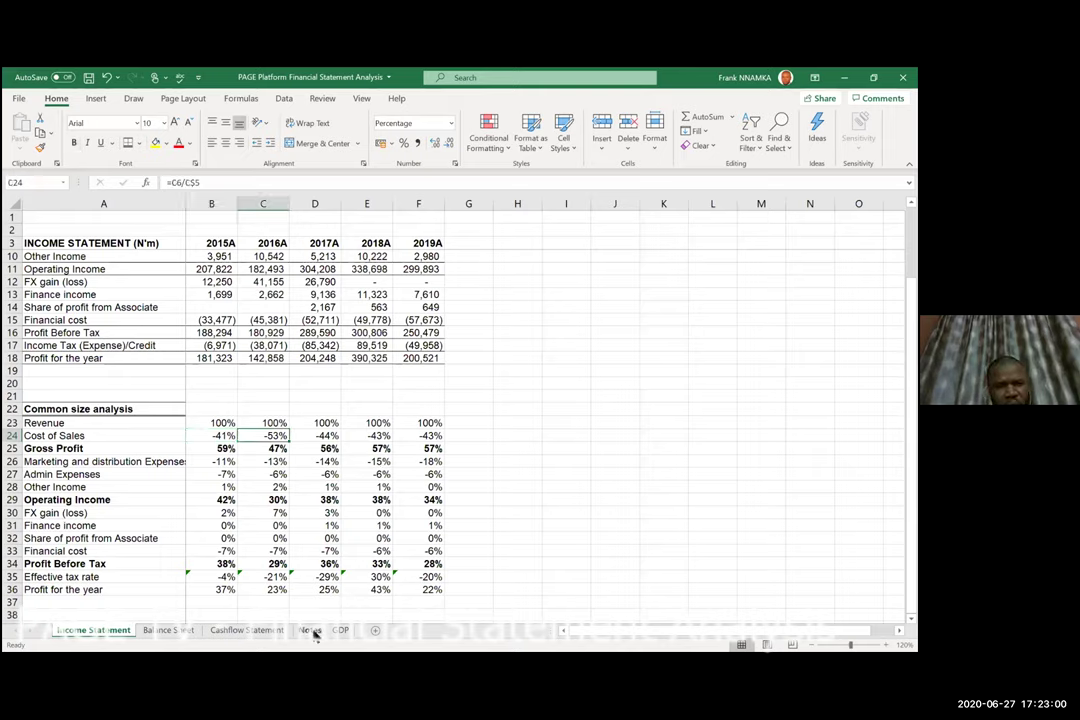
Go to the Notes sheet's 2015A Total manufacturing costs in B27 (201,808).
scroll(345, 480, "up", 1)
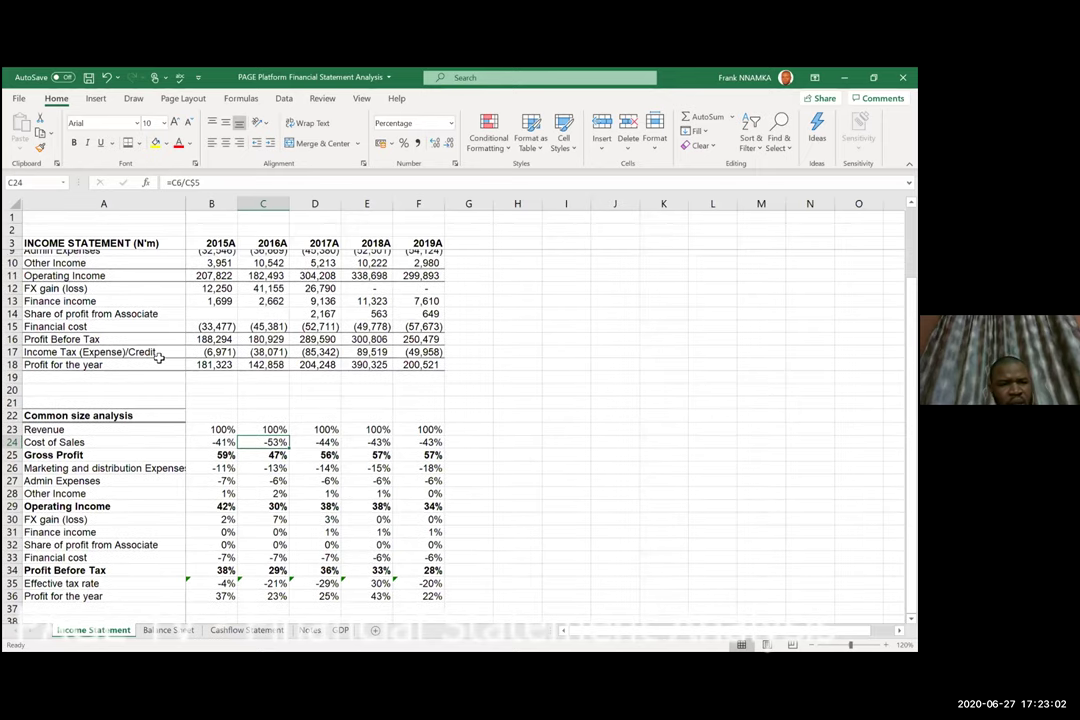
scroll(100, 305, "up", 2)
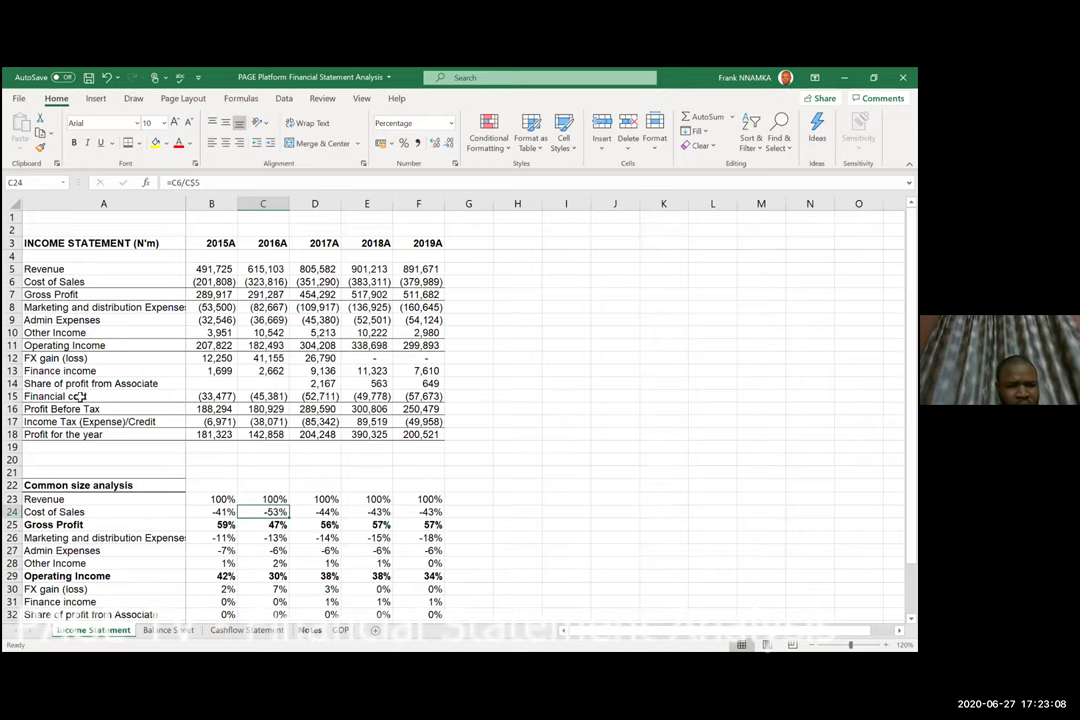
key("ctrl+Page_Down")
key("ctrl+Page_Down")
key("ctrl+Page_Down")
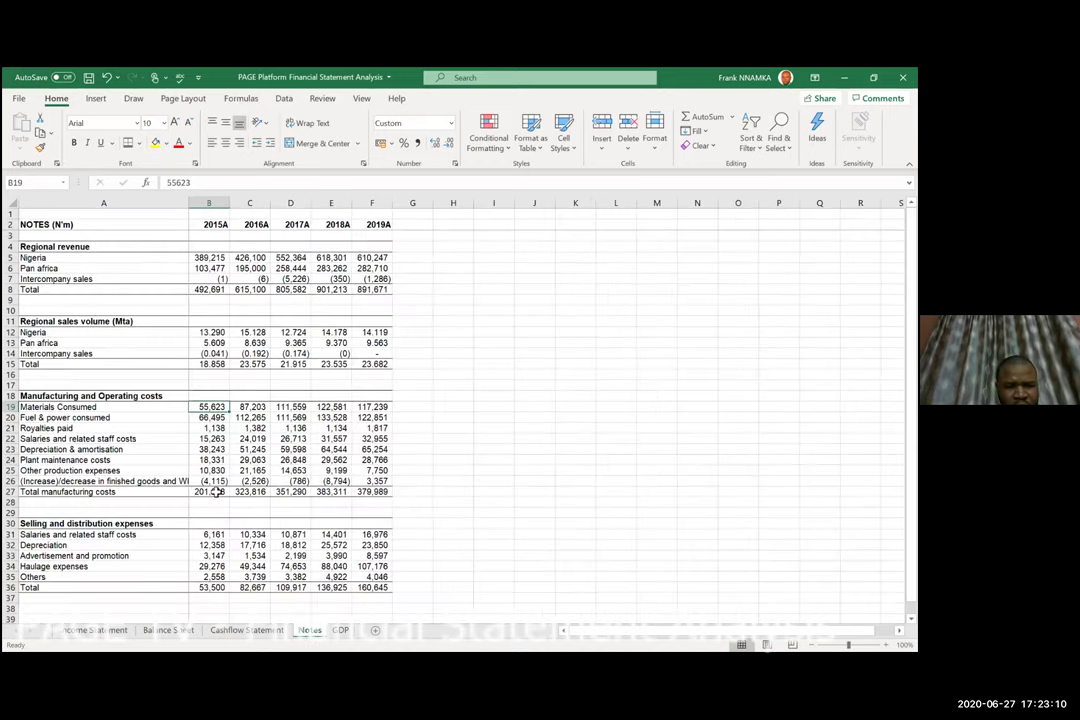
key("Left")
key("Up")
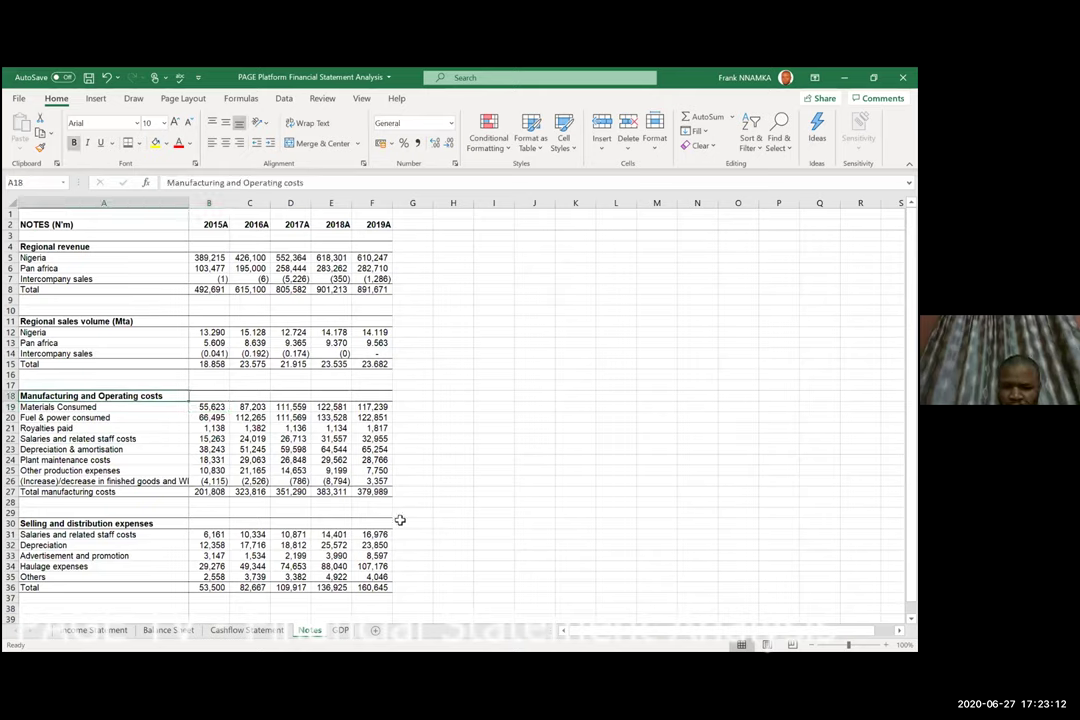
key("ctrl+Down")
key("Right")
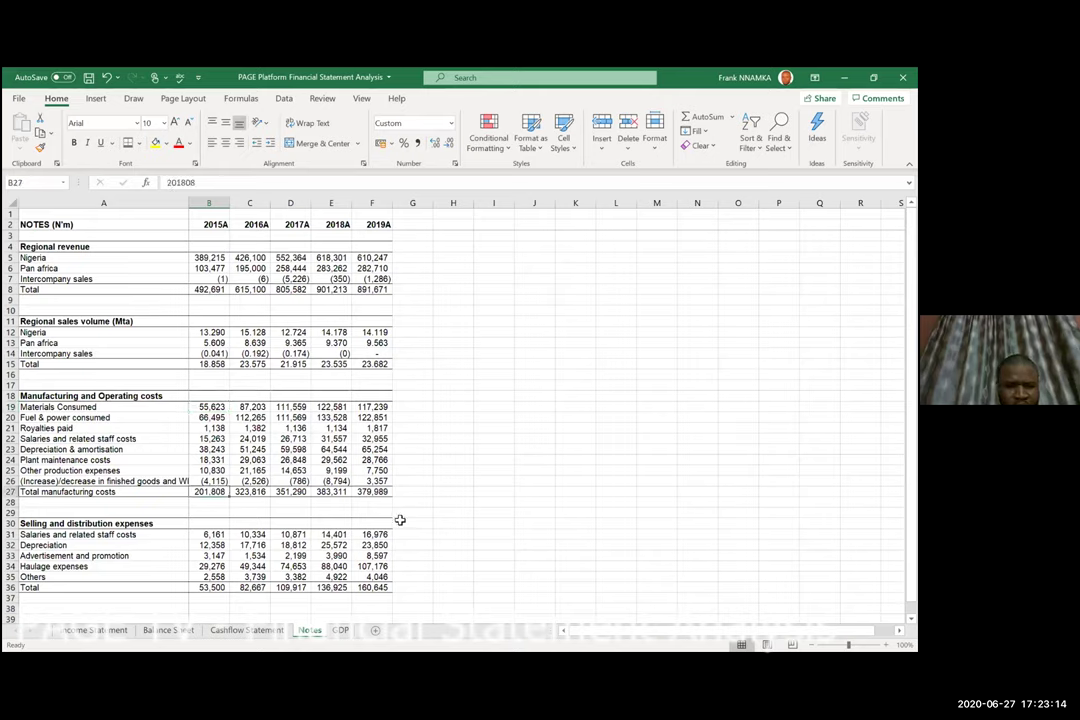
In Notes B28, enter a check comparing B27 with Income Statement Cost of Sales B6.
key("Down")
type("=")
key("Up")
type("=")
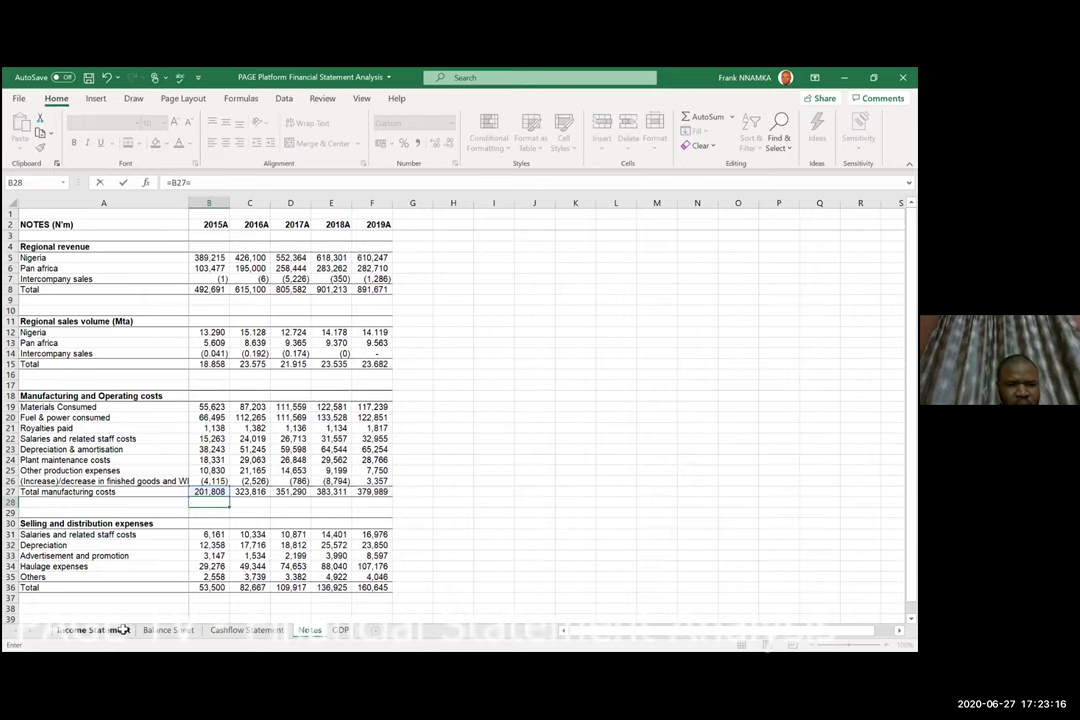
key("ctrl+Page_Up")
key("ctrl+Page_Up")
key("ctrl+Page_Up")
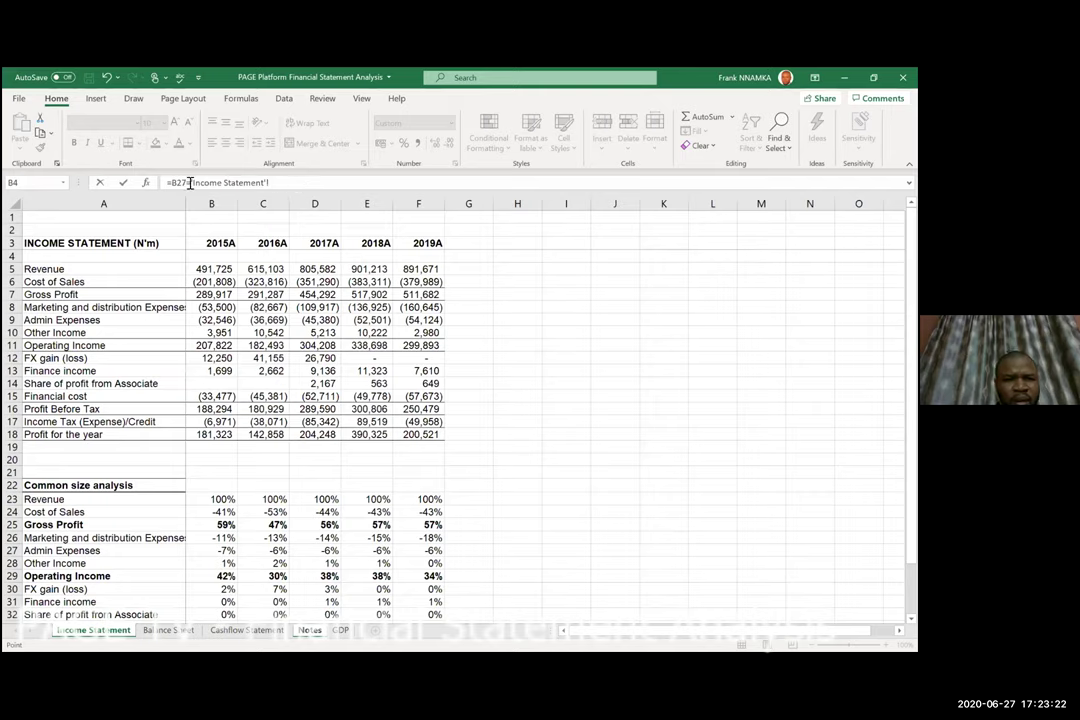
left_click(218, 282)
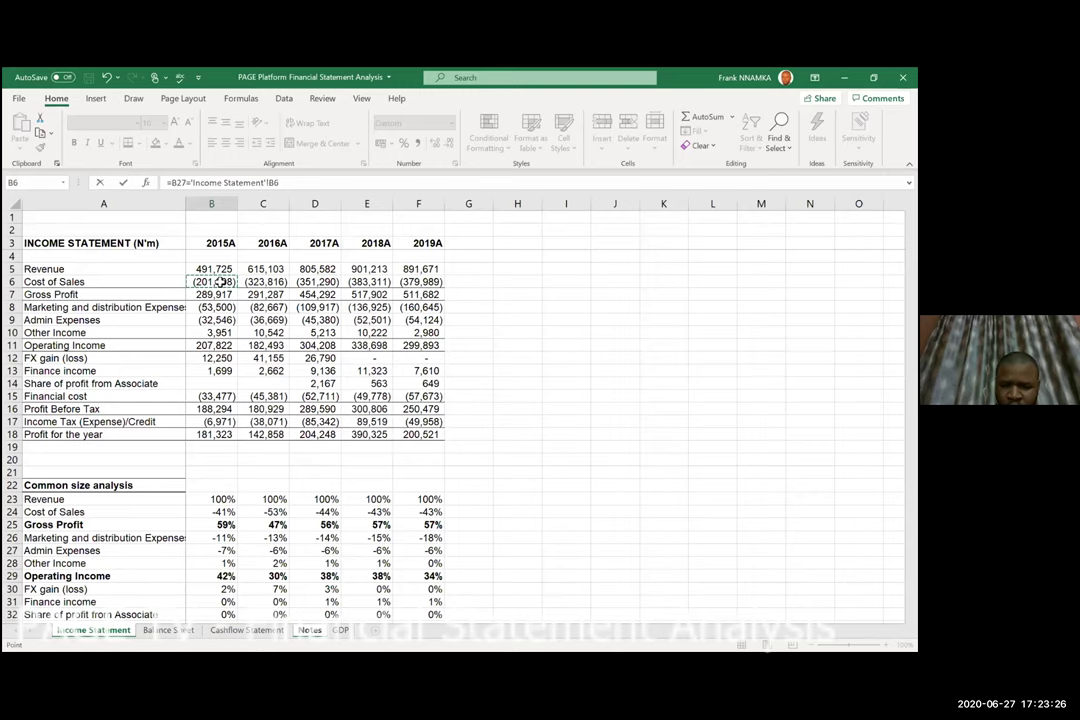
left_click(195, 182)
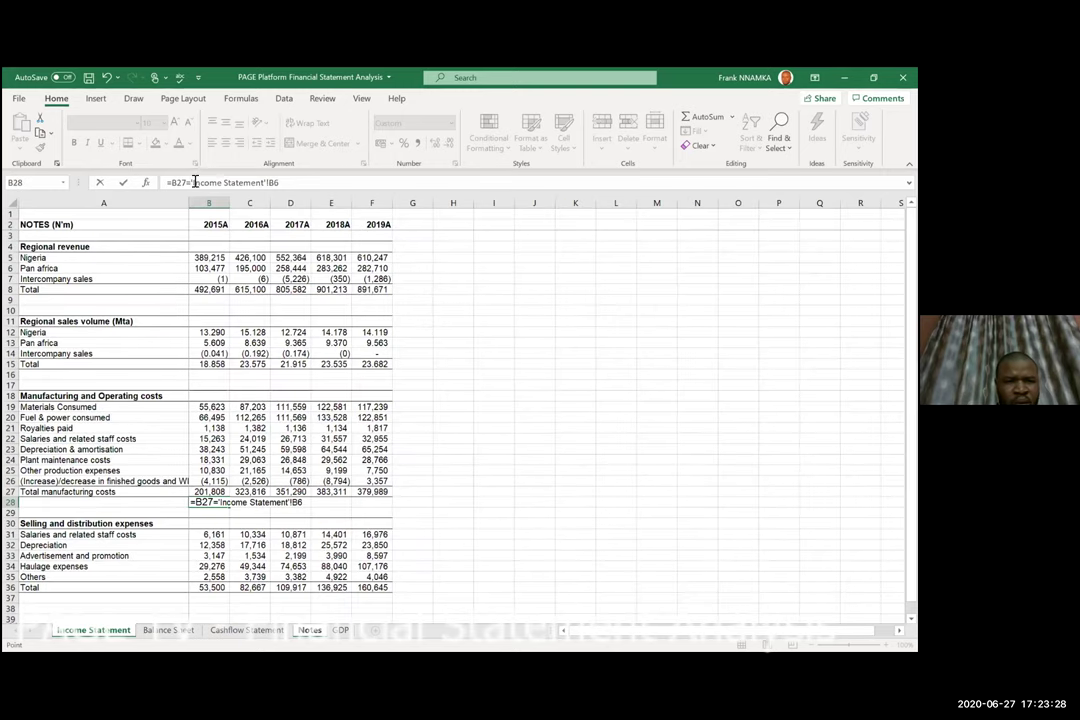
key("Return")
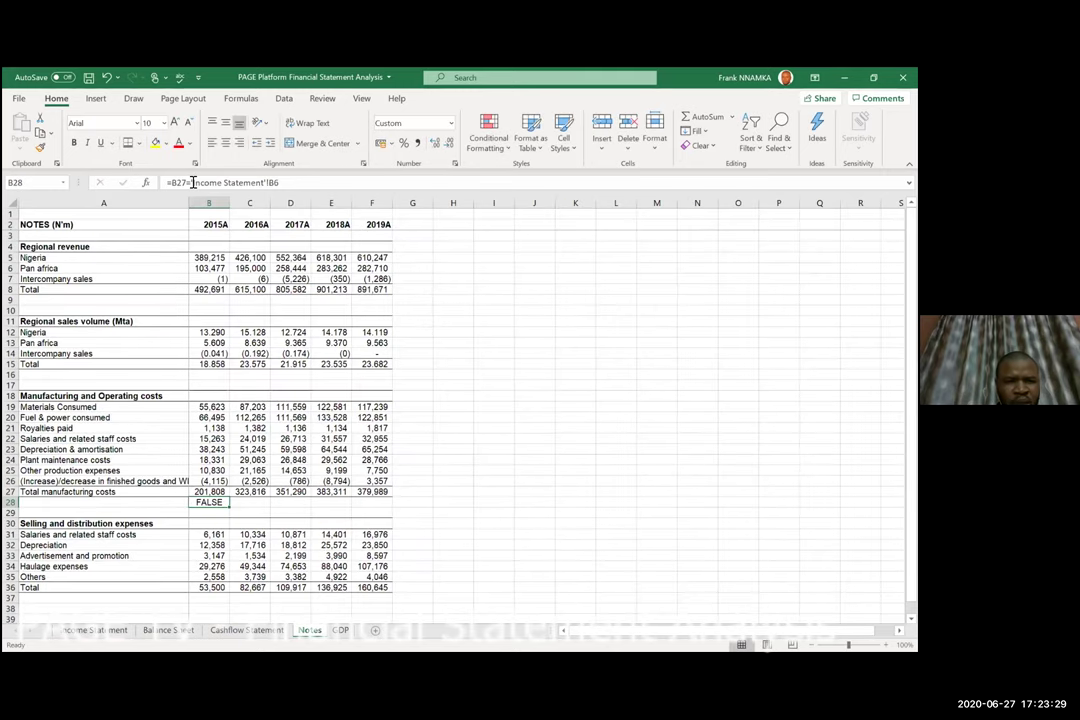
Wrap the Cost of Sales reference in ABS and apply it to B28:F28, showing TRUE.
left_click(254, 184)
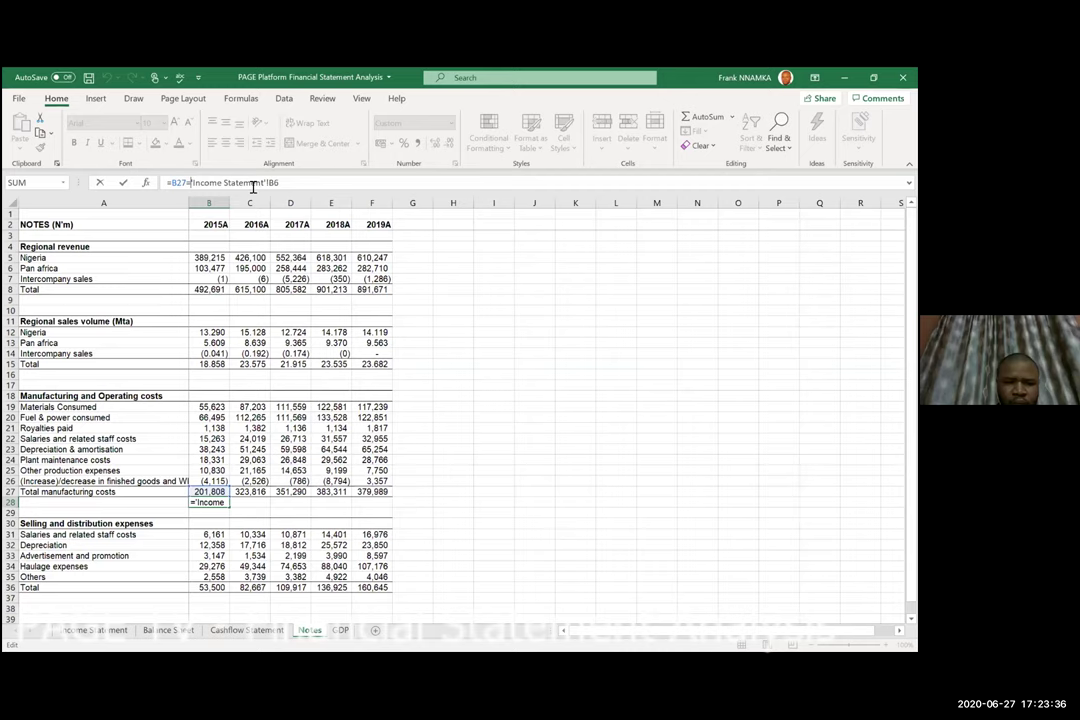
key("Home")
key("Right")
key("Right")
key("Right")
key("Right")
key("Right")
type("ABS(")
key("End")
type(")")
key("ctrl+Return")
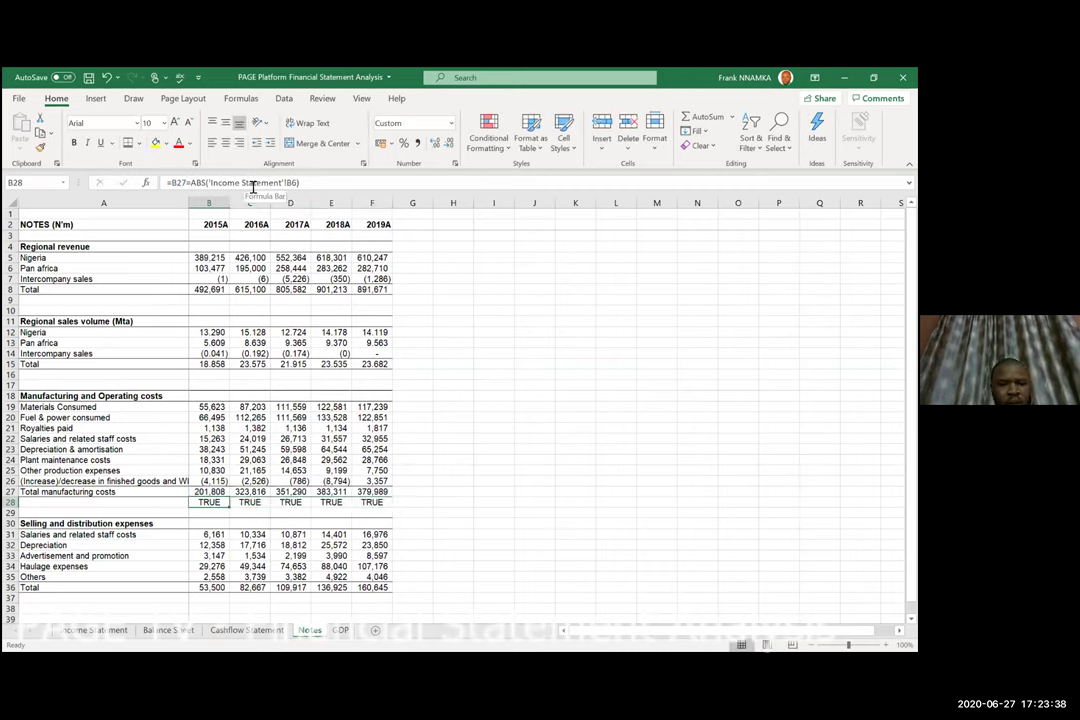
key("Down")
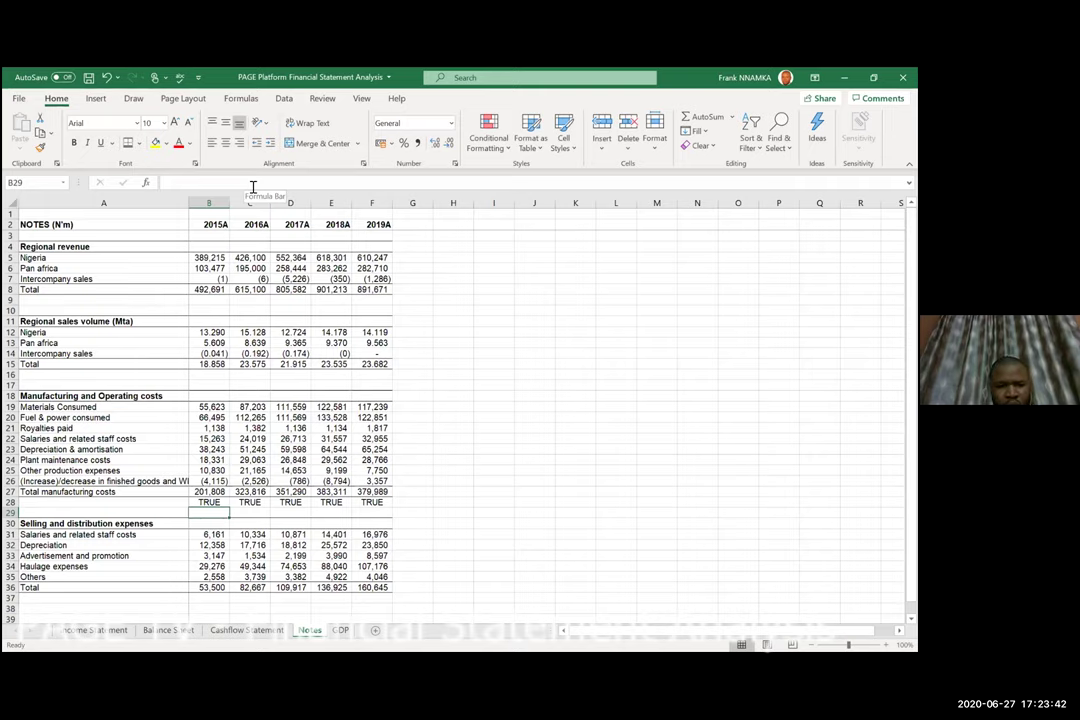
key("shift+space")
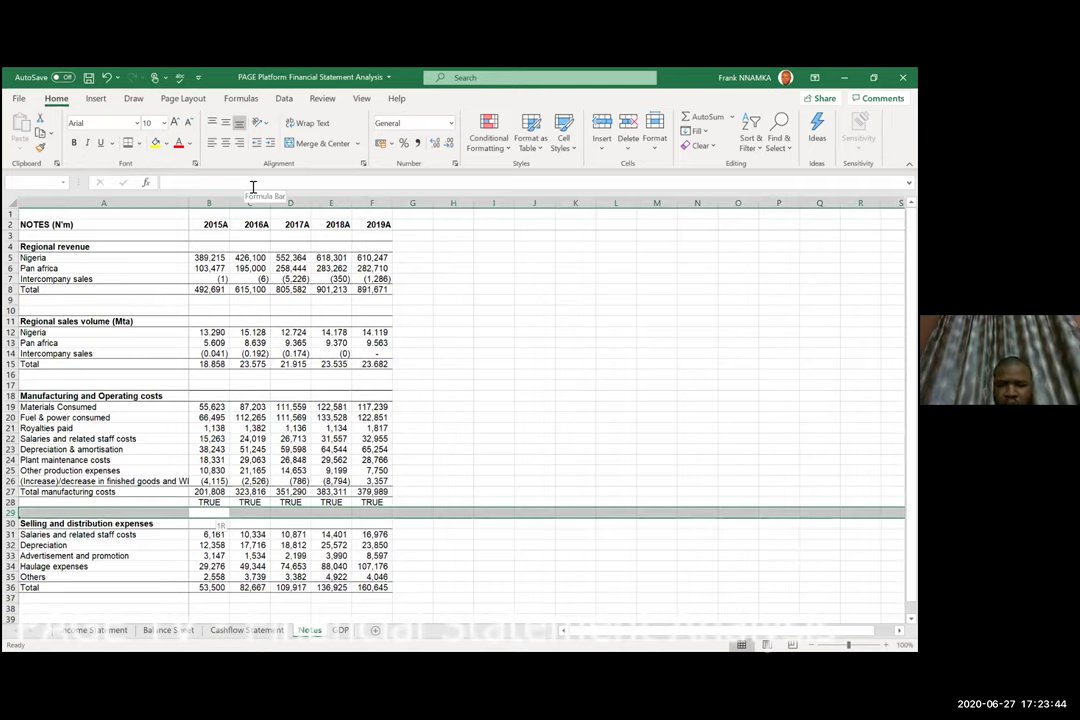
Insert blank rows below the check row to make room for a second cost block.
key("shift+Down")
key("shift+Down")
key("shift+Down")
key("shift+Down")
key("shift+Down")
key("shift+Down")
key("shift+Down")
key("shift+Down")
key("ctrl+plus")
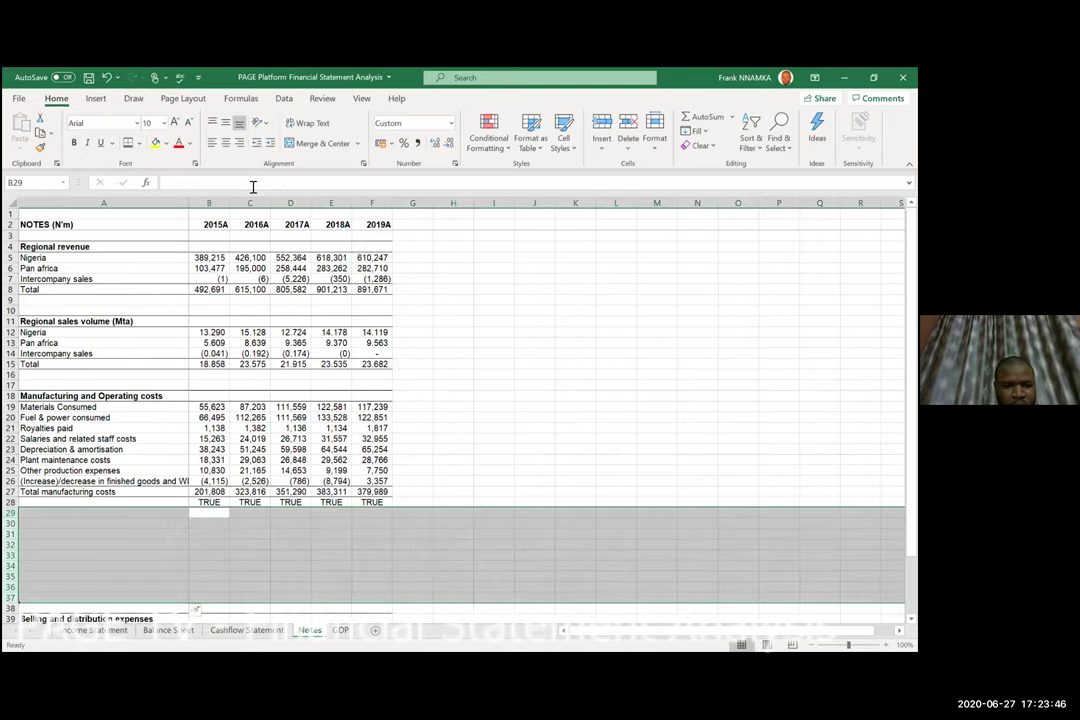
key("Left")
key("Up")
key("Up")
key("Up")
key("Up")
key("Up")
key("Up")
key("Up")
key("Up")
key("Up")
key("Up")
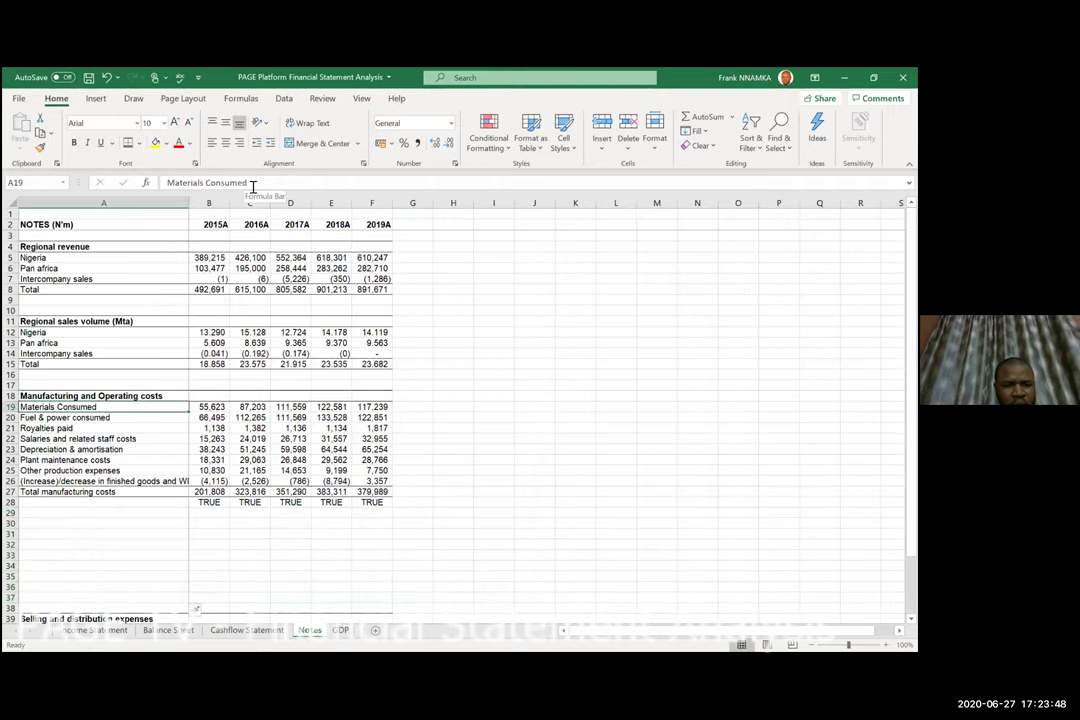
key("Down")
key("Down")
key("Down")
key("Down")
key("Down")
key("Down")
key("Down")
key("Down")
key("Down")
key("Down")
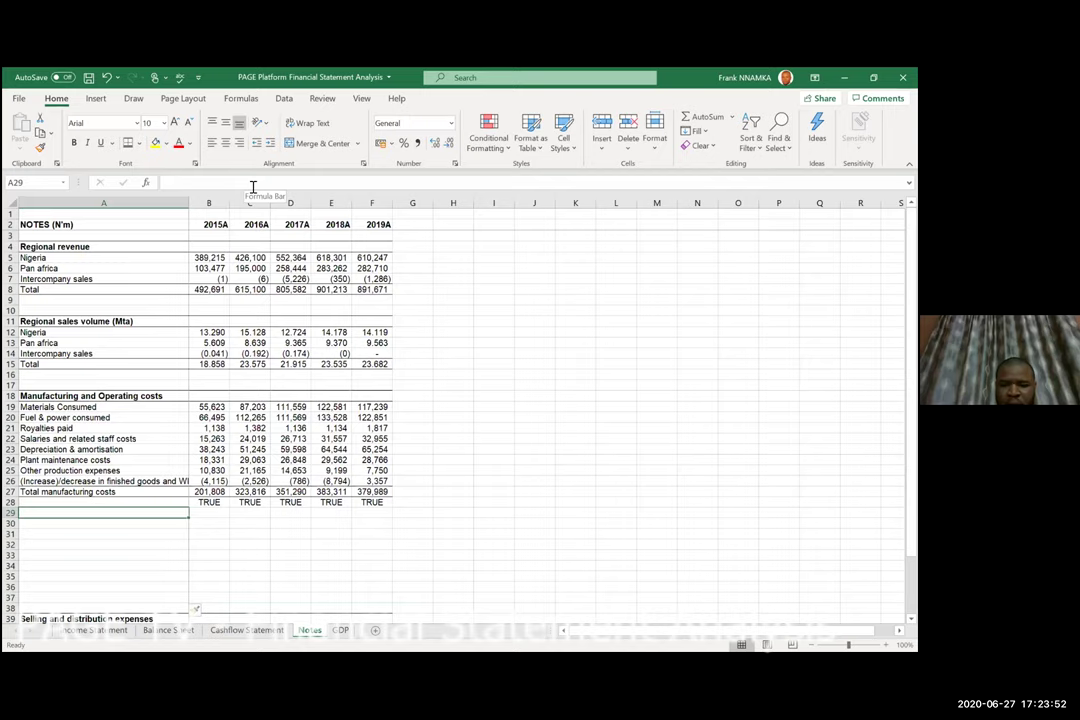
key("shift+space")
key("shift+Down")
key("shift+Down")
key("ctrl+shift+plus")
Copy the Manufacturing and Operating costs labels from A18:A27 into A31:A40.
key("Up")
key("Up")
key("Up")
key("Up")
key("Up")
key("Up")
key("Up")
key("Up")
key("Up")
key("Up")
key("Up")
key("Up")
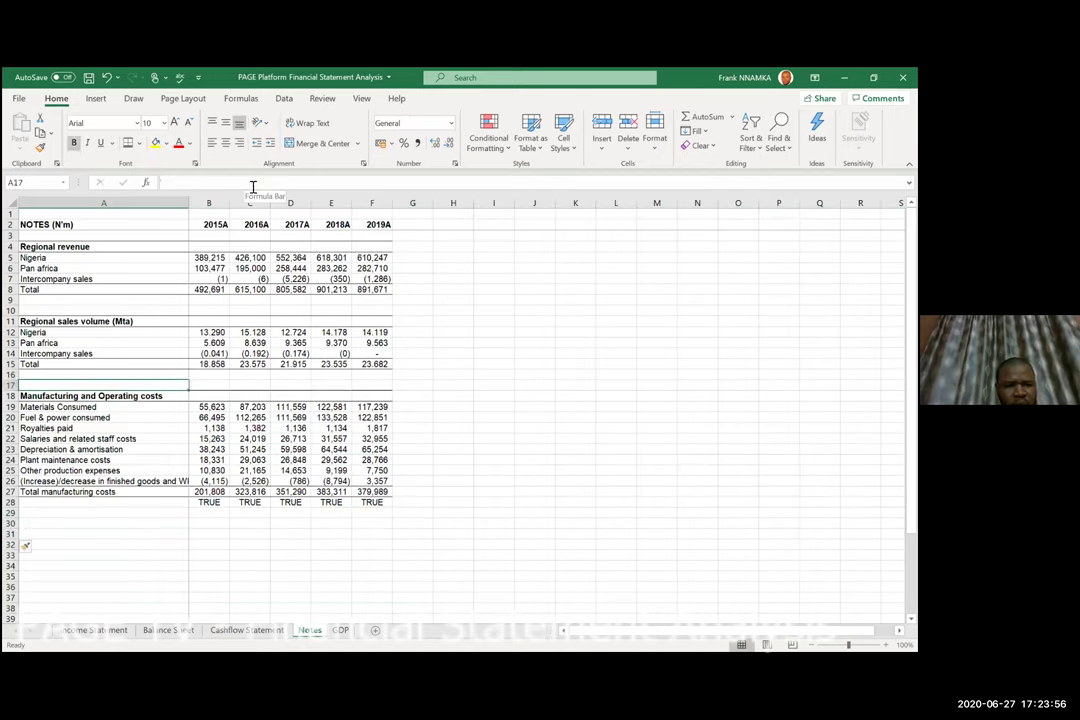
key("Down")
key("Down")
key("Up")
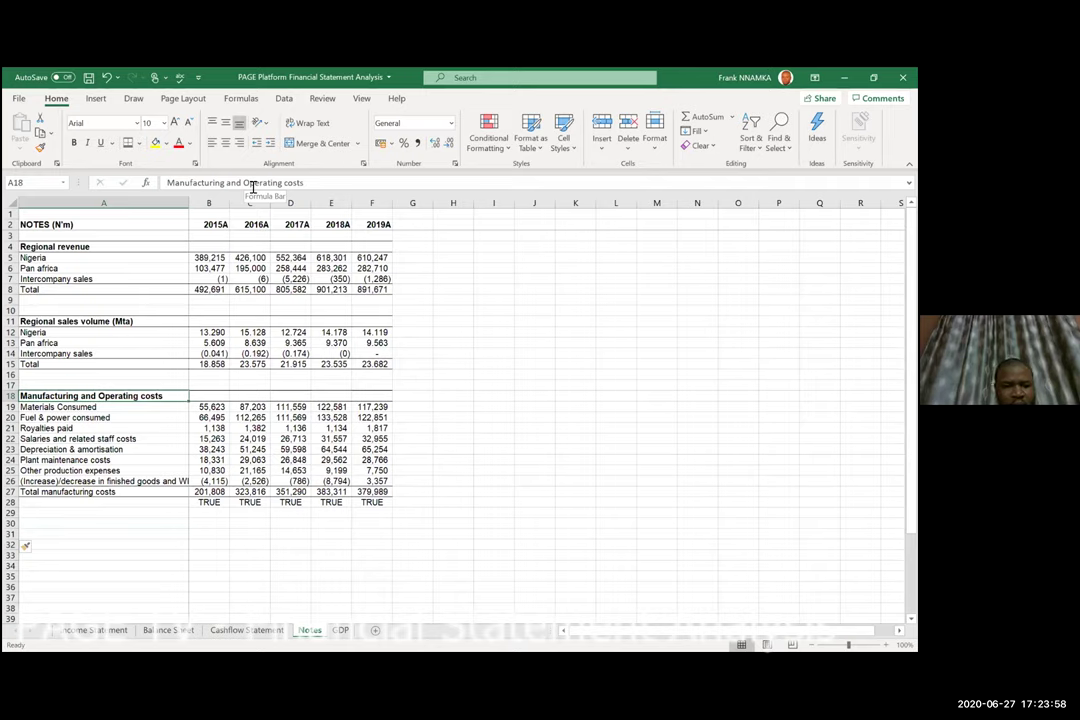
key("ctrl+shift+Down")
key("ctrl+shift+Right")
key("ctrl+c")
key("Down")
key("Down")
key("Down")
key("Down")
key("Down")
key("Down")
key("Down")
key("Down")
key("Down")
key("Down")
key("Down")
key("Down")
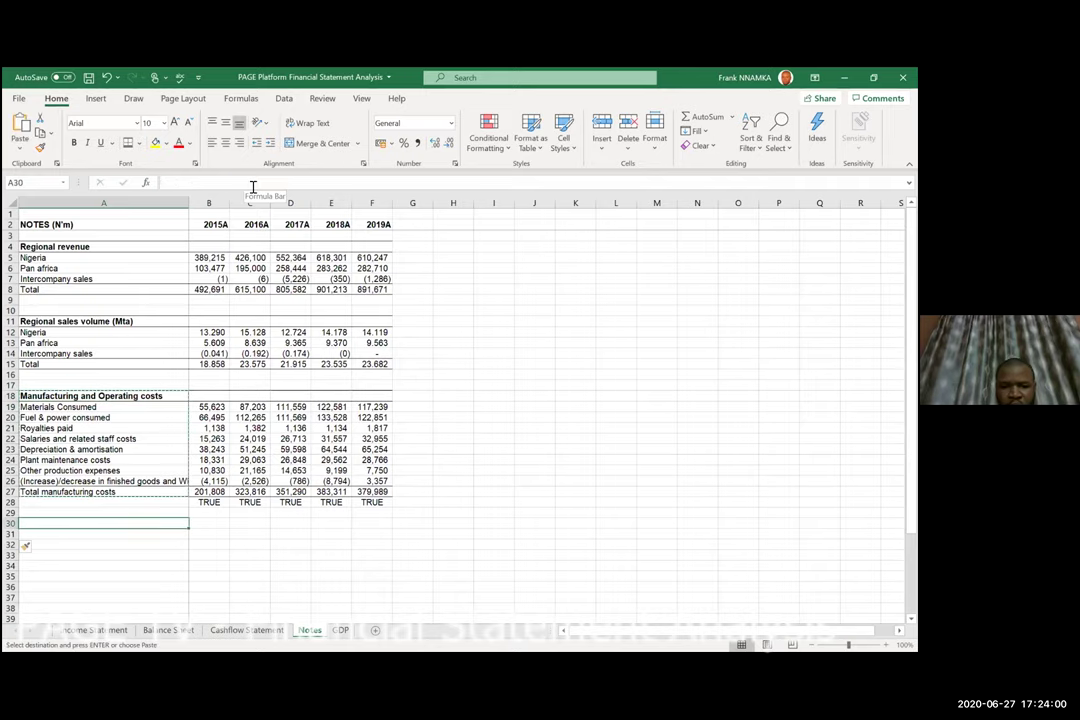
key("Down")
key("Return")
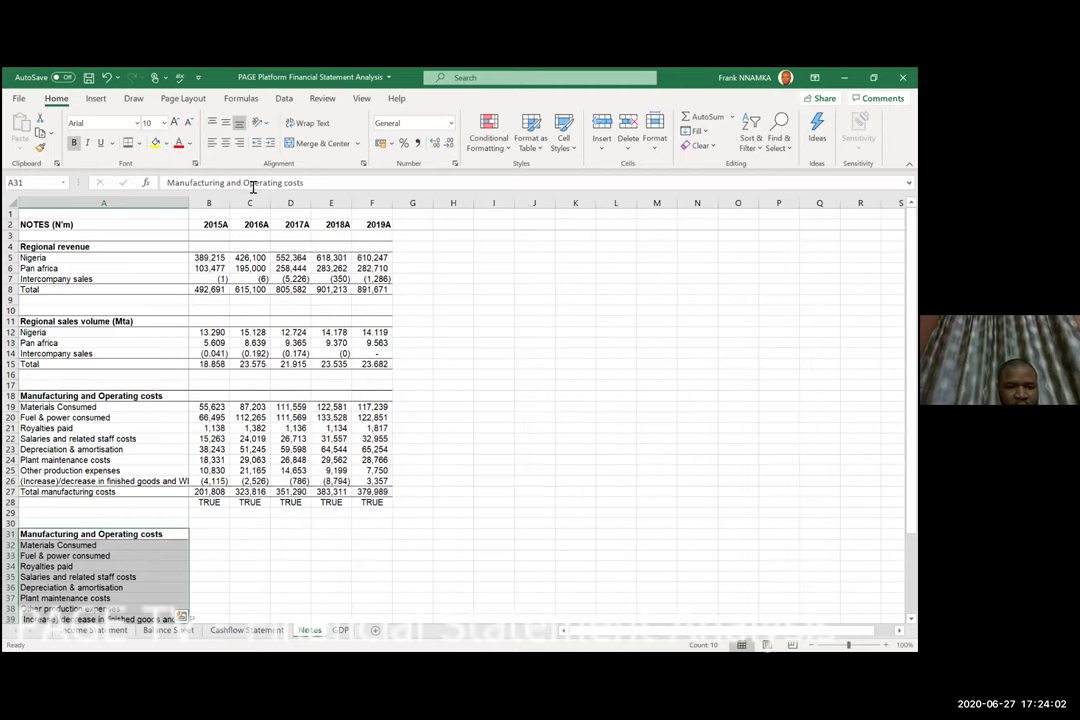
key("Down")
key("Down")
key("Down")
key("Down")
key("Down")
key("Down")
key("Down")
key("Down")
key("Down")
key("Down")
key("Down")
key("Down")
key("Down")
key("Up")
key("Up")
key("Up")
key("Up")
key("Up")
key("Up")
key("Up")
key("Up")
key("Up")
key("Up")
key("Up")
key("Up")
key("Up")
key("Up")
key("Right")
key("Down")
key("Down")
Enter =B19/B$27 in B32 and fill it across B32:F40 for 2015A–2019A.
type("=")
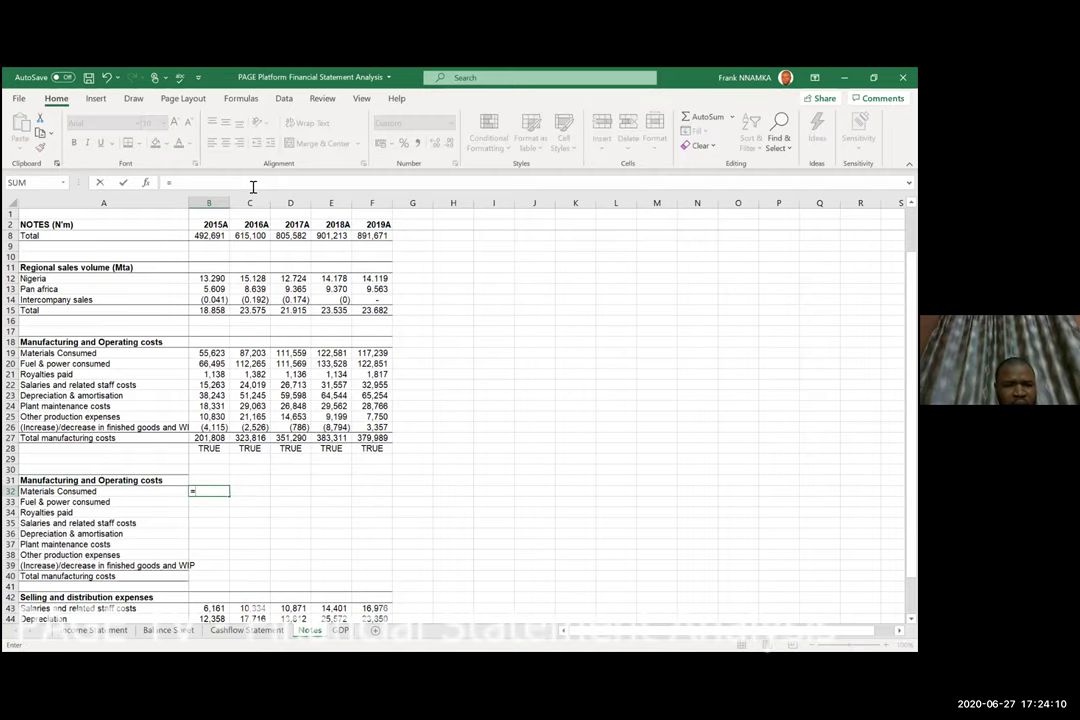
type("B19/")
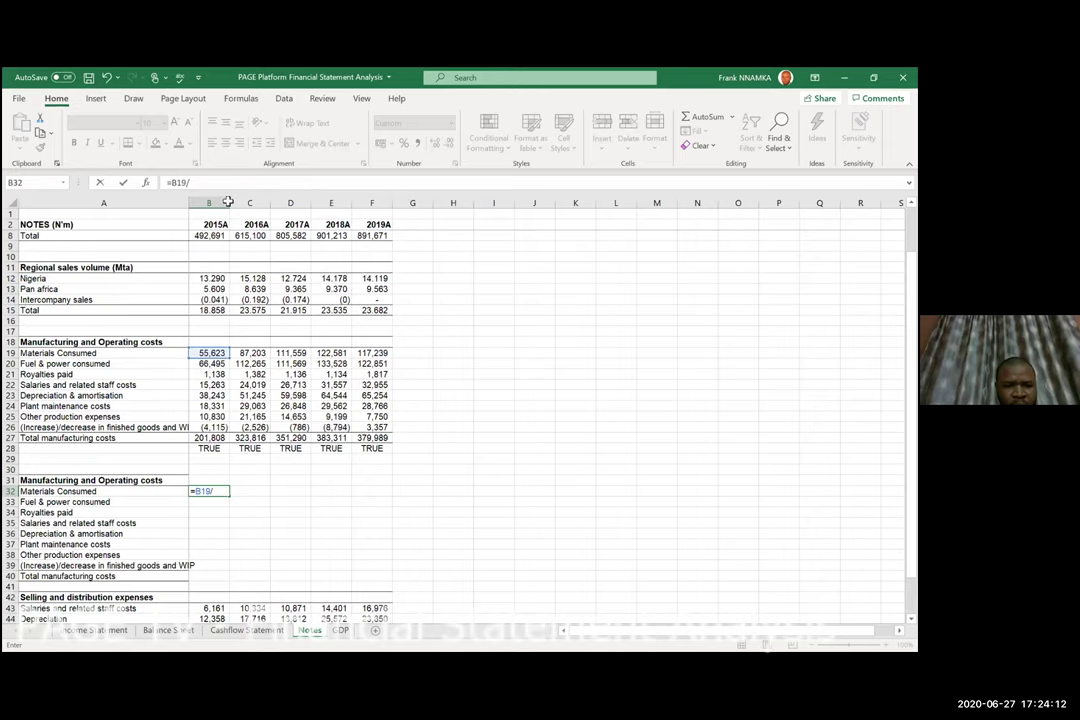
left_click(214, 438)
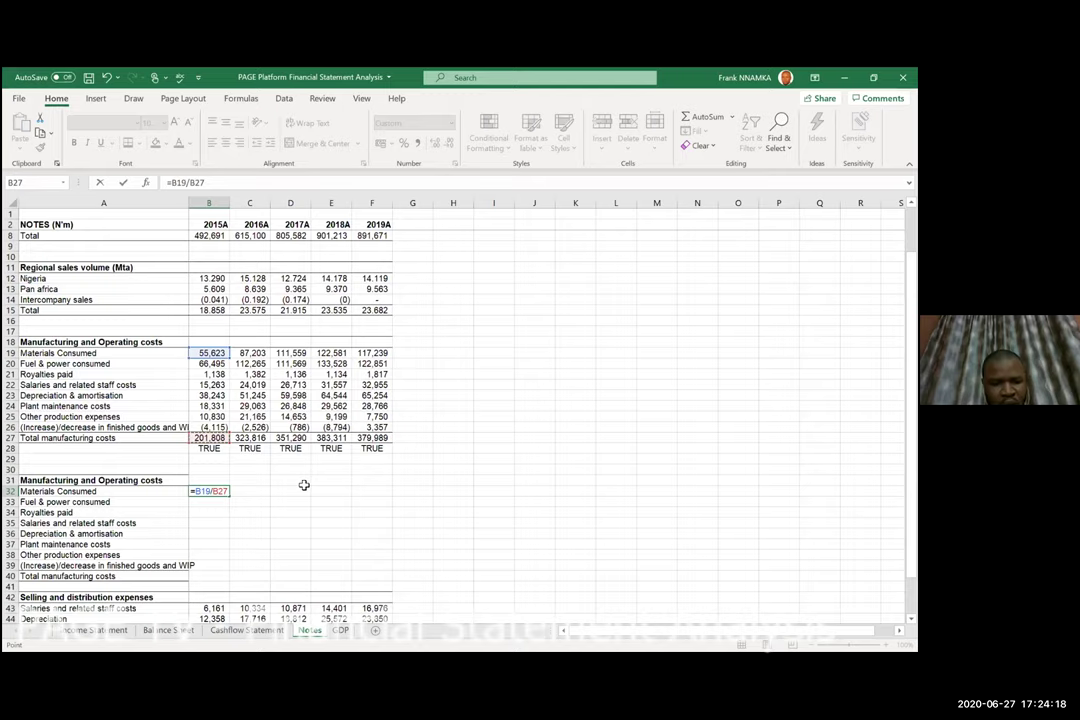
key("F4")
key("F4")
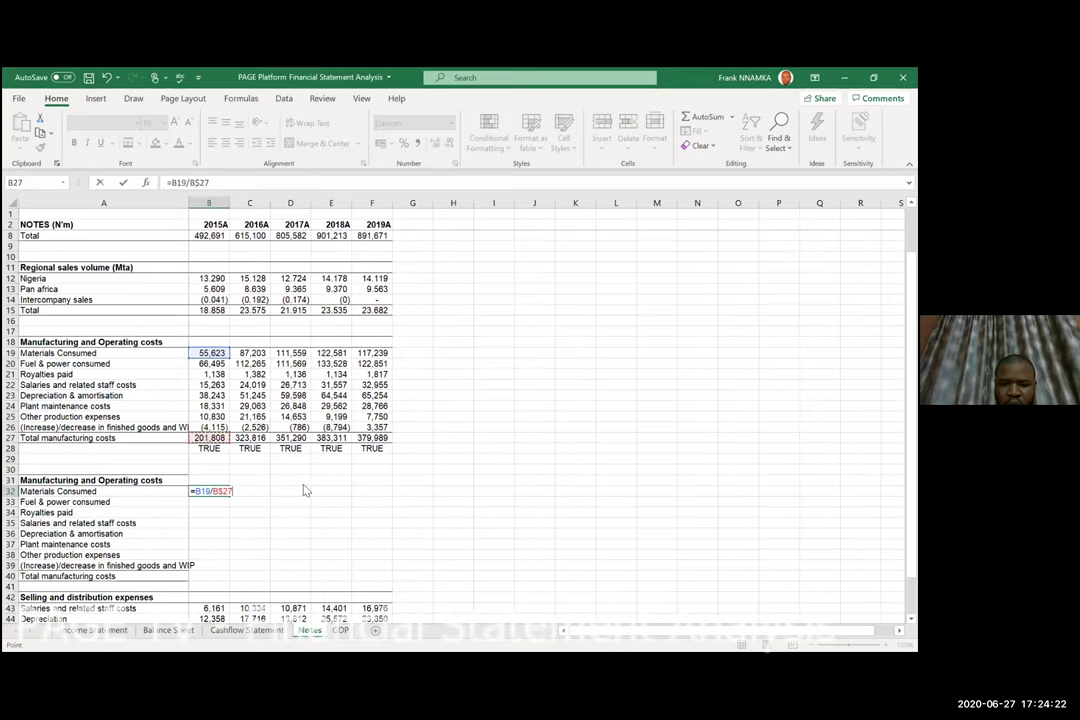
key("ctrl+Return")
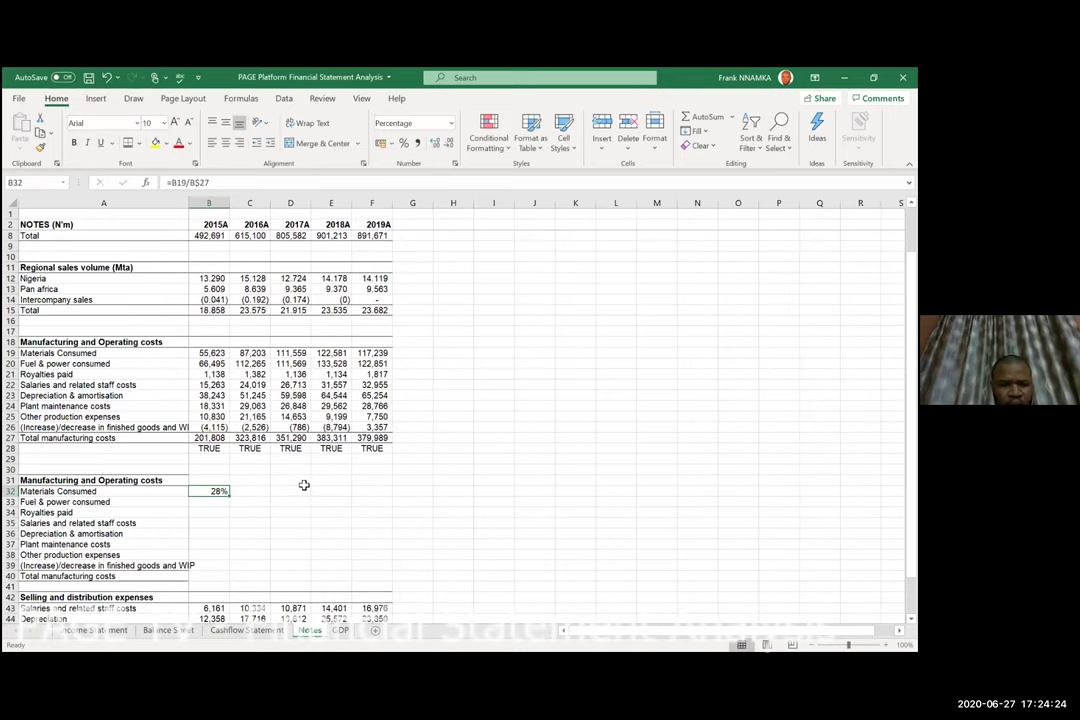
key("shift+Down")
key("shift+Down")
key("shift+Down")
key("shift+Down")
key("shift+Down")
key("shift+Down")
key("shift+Down")
key("shift+Down")
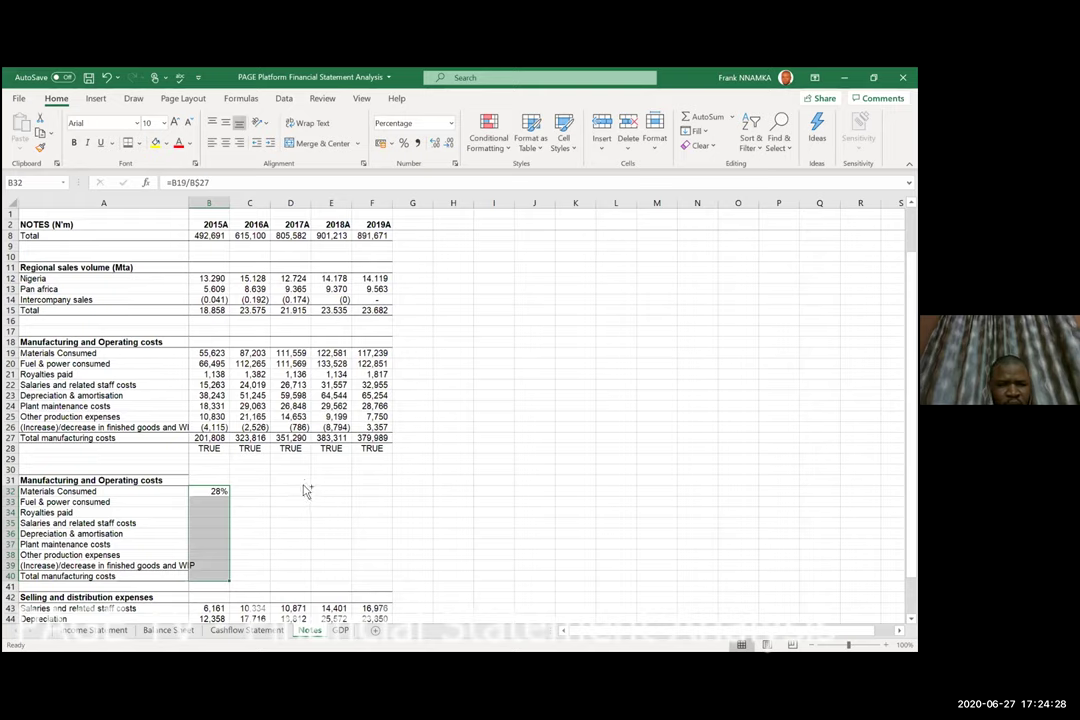
key("ctrl+d")
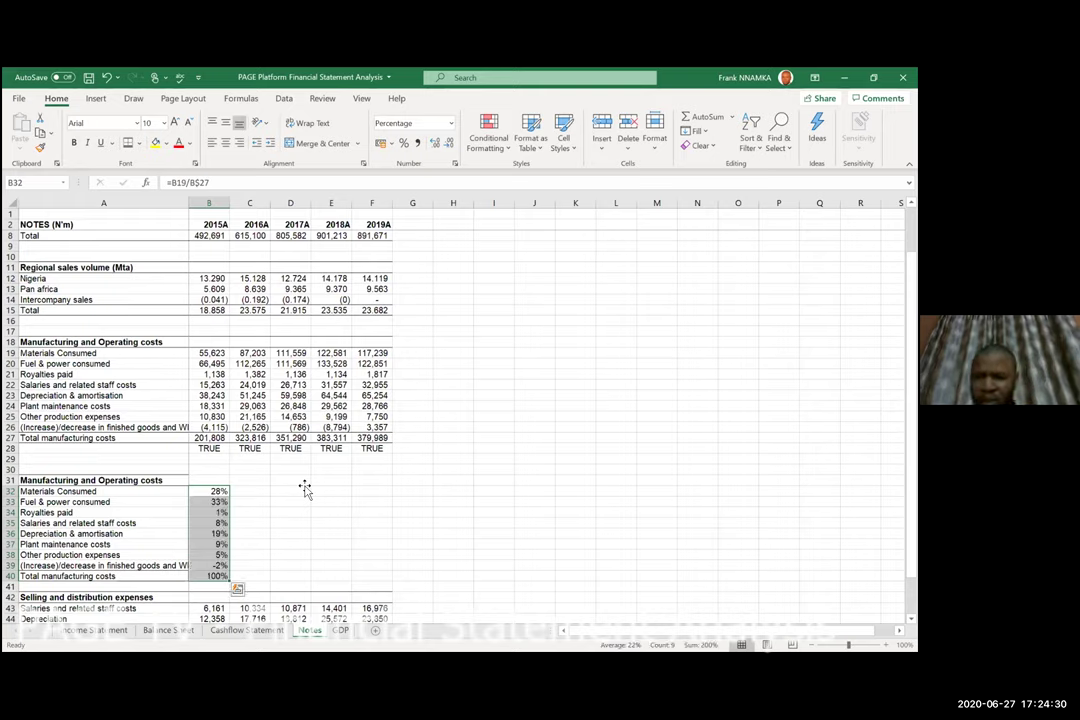
key("shift+Right")
key("shift+Right")
key("shift+Right")
key("shift+Right")
key("ctrl+r")
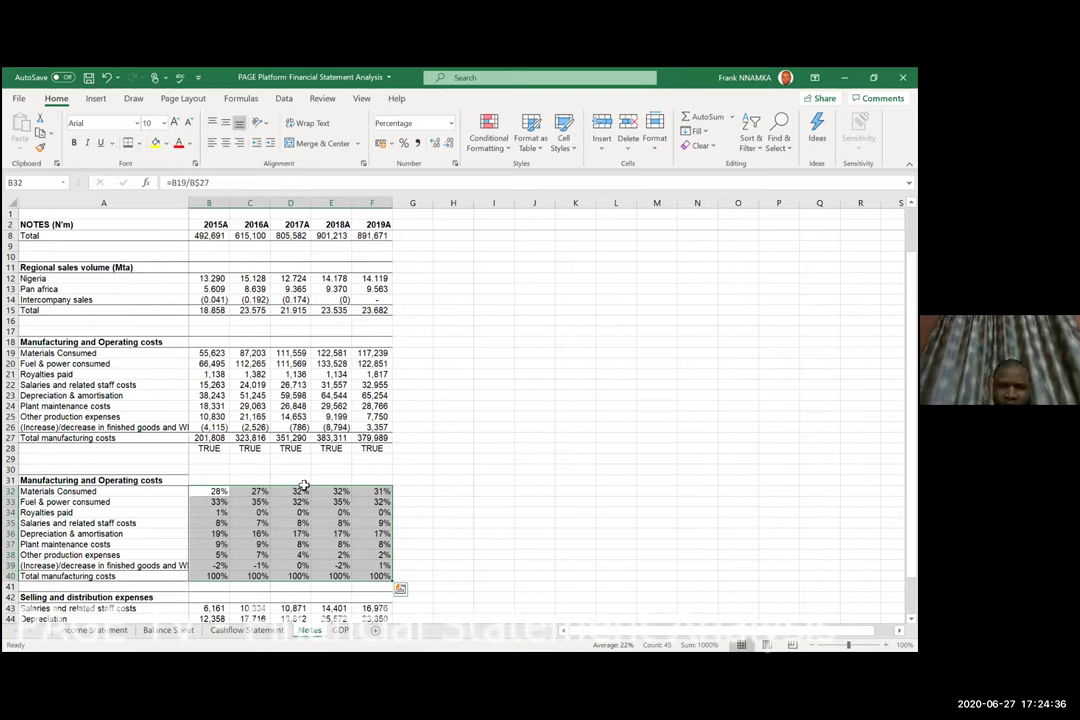
left_click(255, 504)
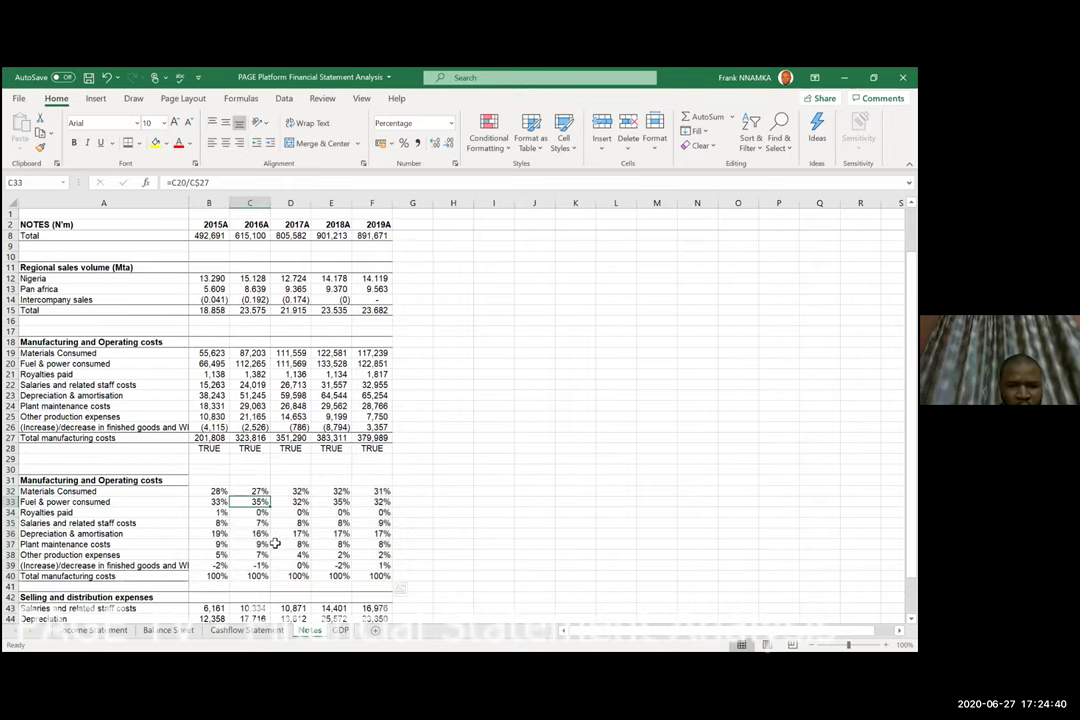
left_click(260, 575)
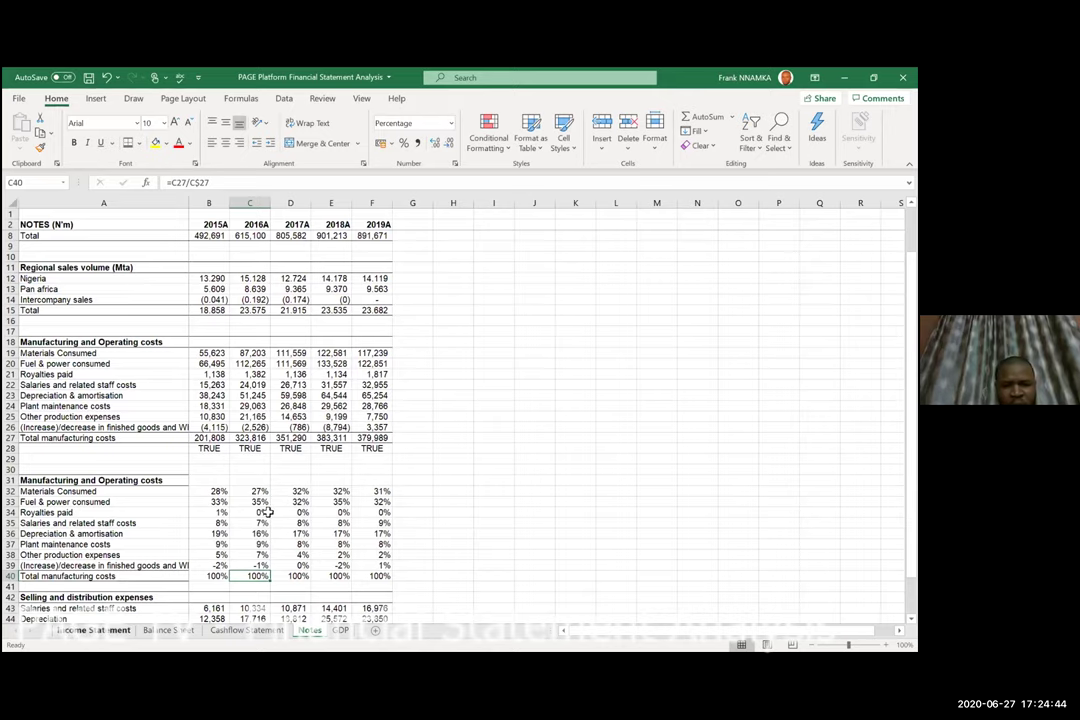
key("ctrl+Page_Up")
key("ctrl+Page_Up")
key("ctrl+Page_Up")
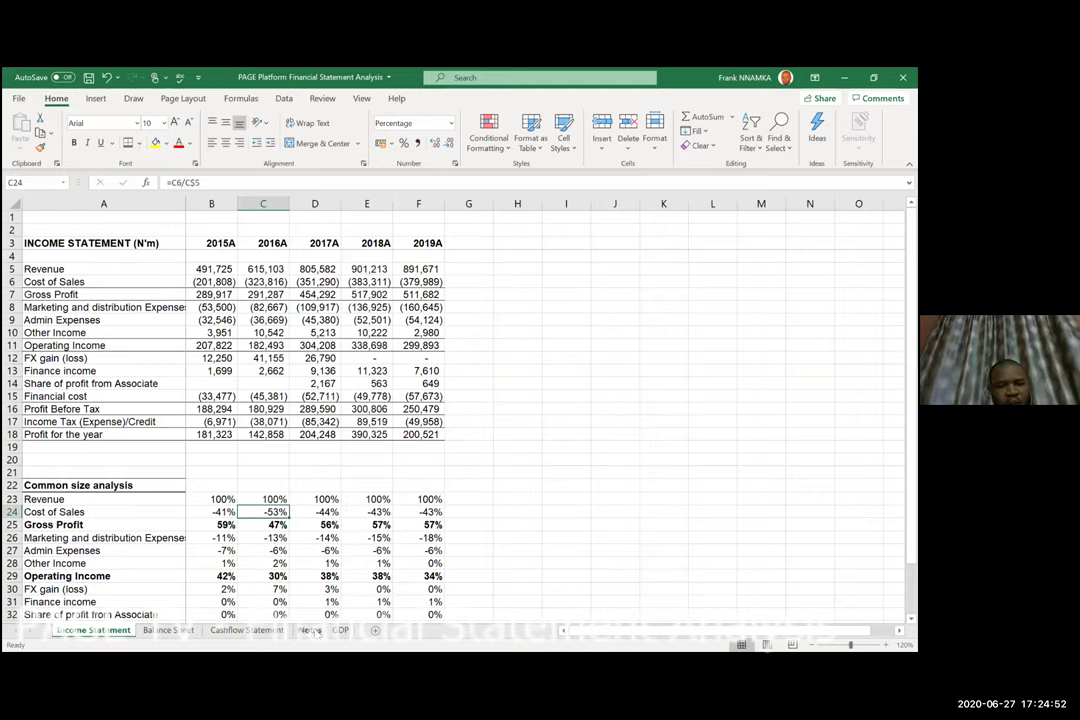
key("ctrl+Page_Down")
key("ctrl+Page_Down")
key("ctrl+Page_Down")
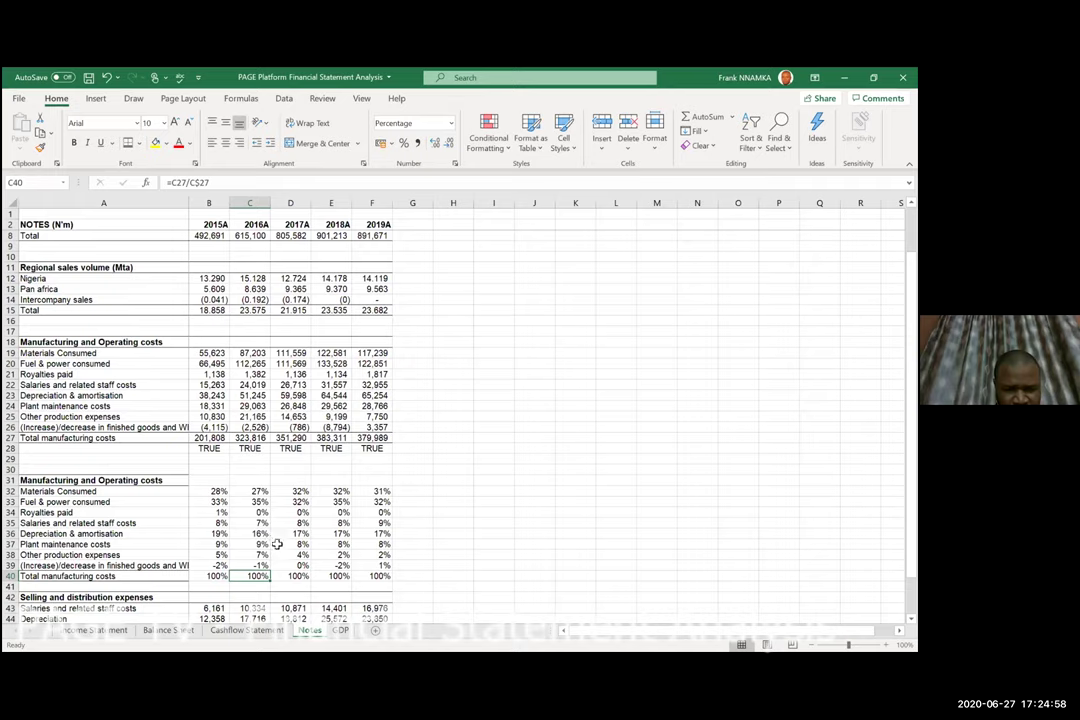
key("Up")
key("Up")
key("Up")
key("Up")
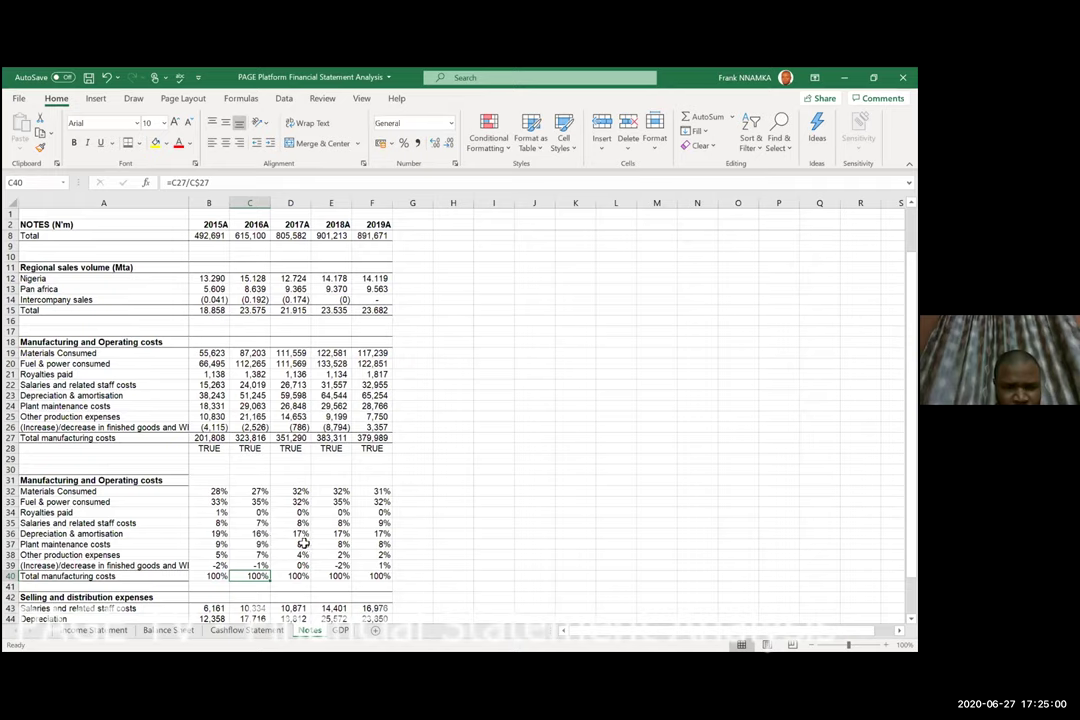
key("Up")
key("Up")
key("Up")
key("Up")
key("Left")
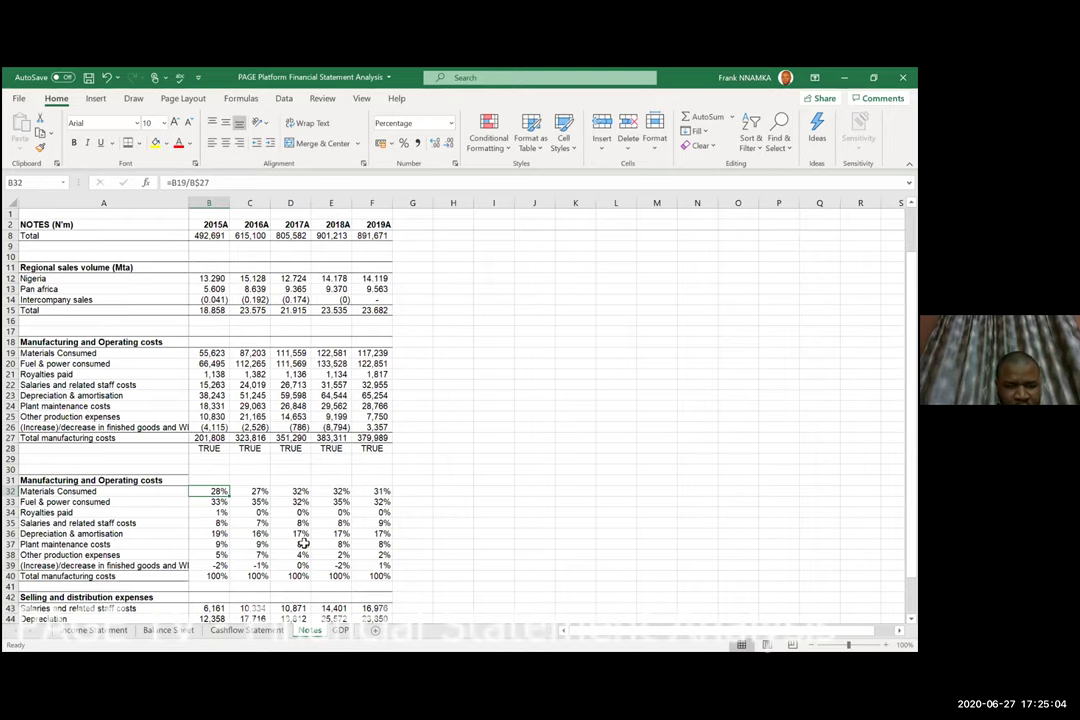
key("Right")
key("Down")
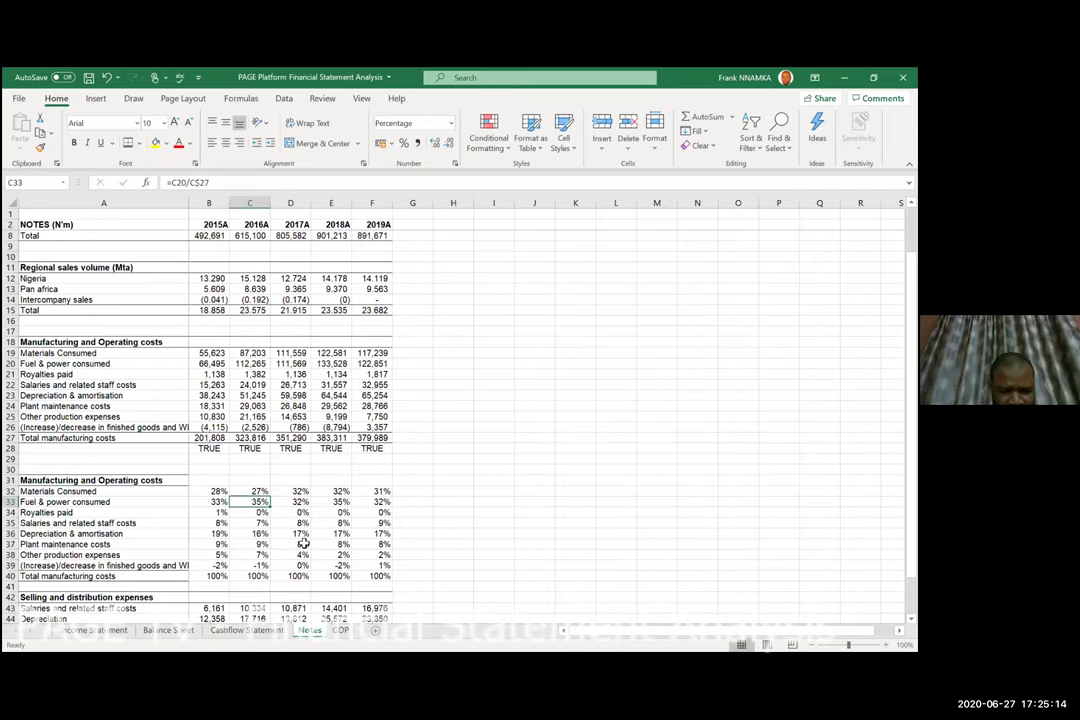
key("Down")
key("Down")
key("Down")
key("Down")
key("Down")
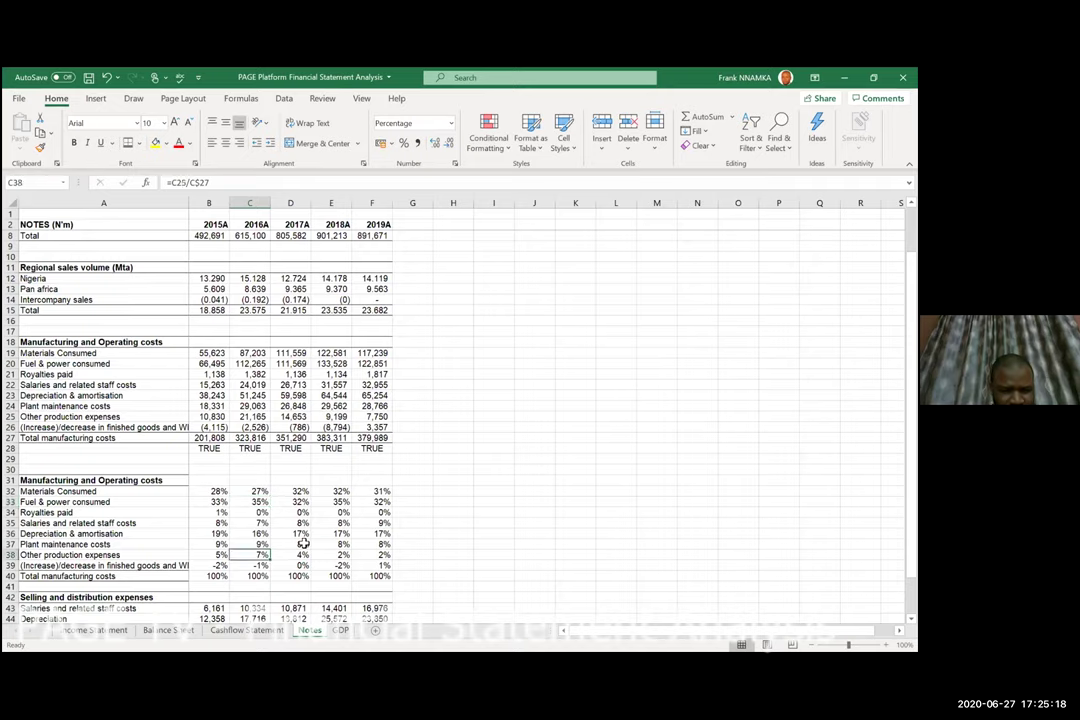
key("Left")
key("Right")
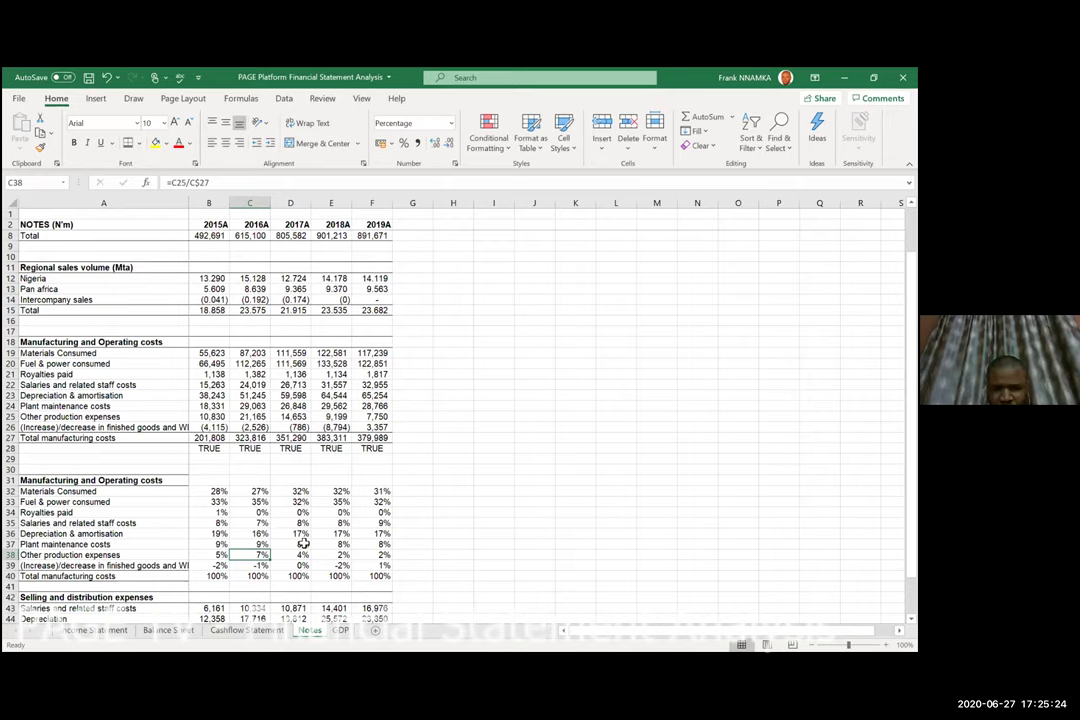
key("Up")
key("Up")
key("Up")
key("Up")
key("Up")
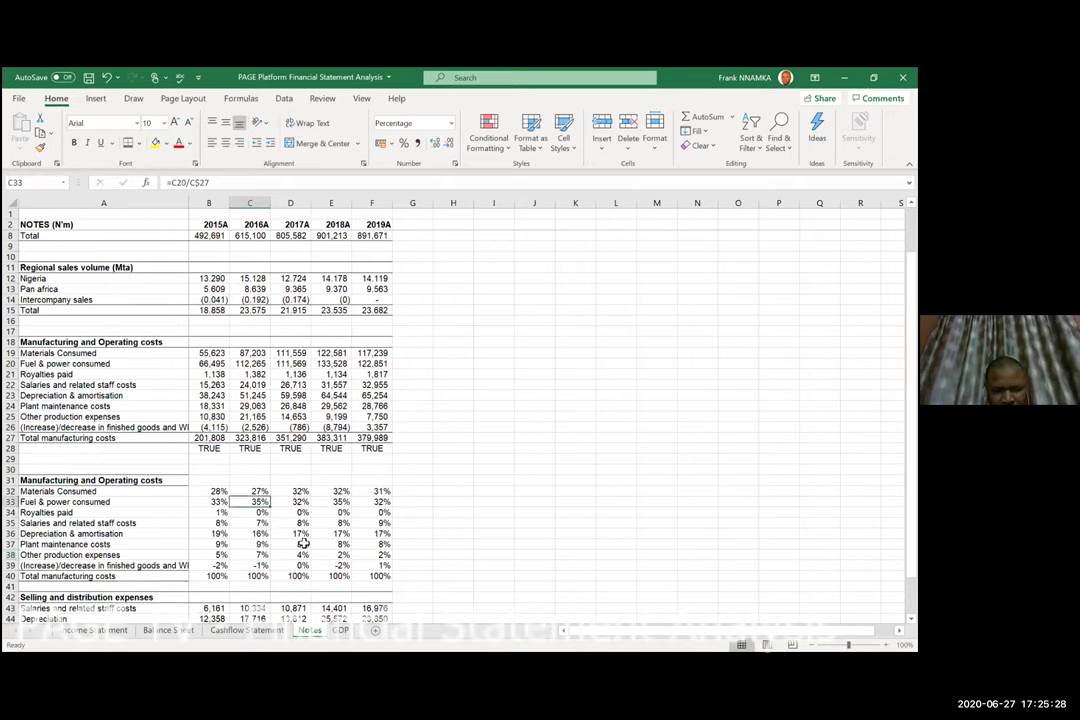
key("Down")
key("Down")
key("Down")
key("Down")
key("Down")
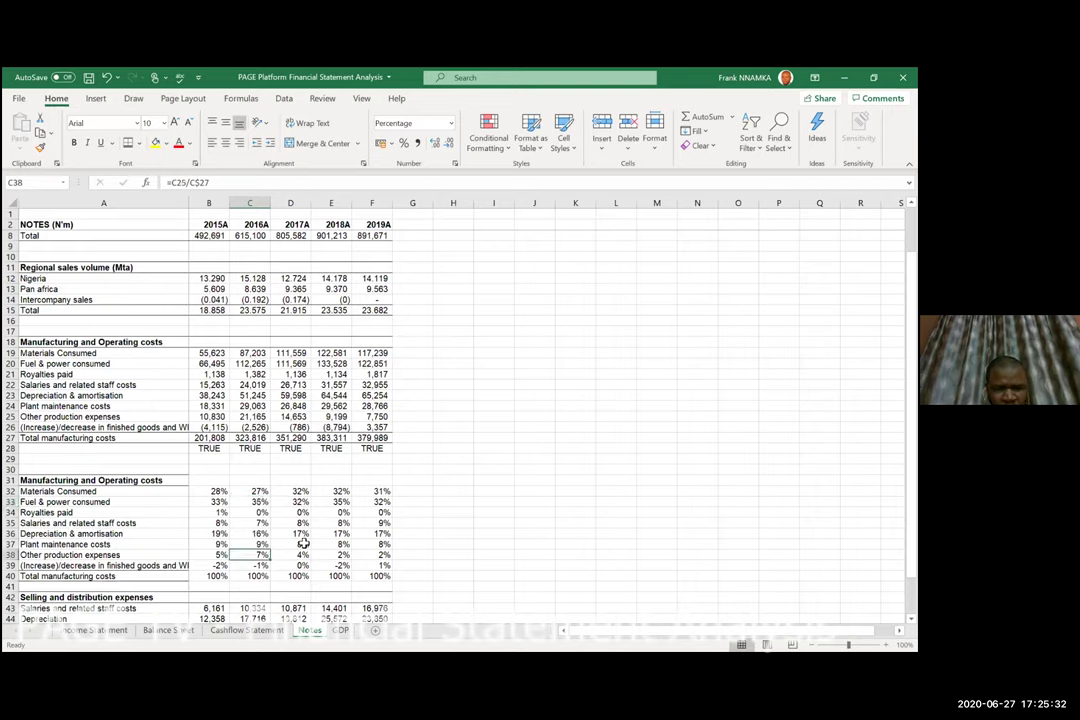
key("Up")
key("Up")
key("Up")
key("Up")
key("Up")
key("Up")
key("Up")
key("Up")
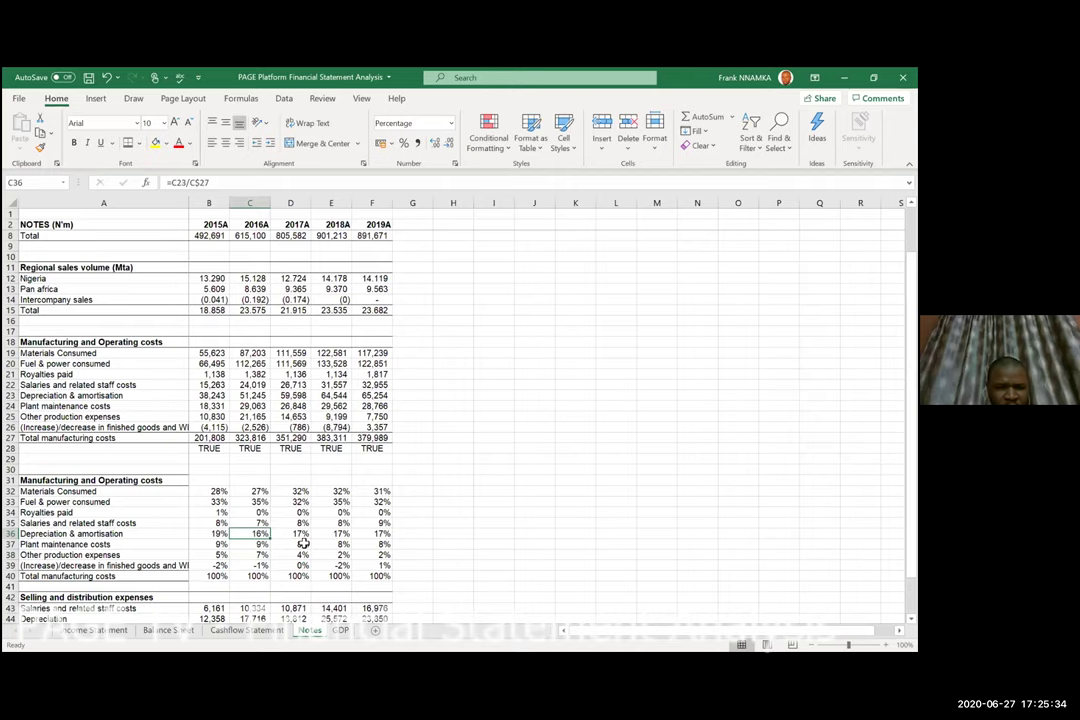
key("Up")
key("Up")
key("Up")
key("Up")
key("Up")
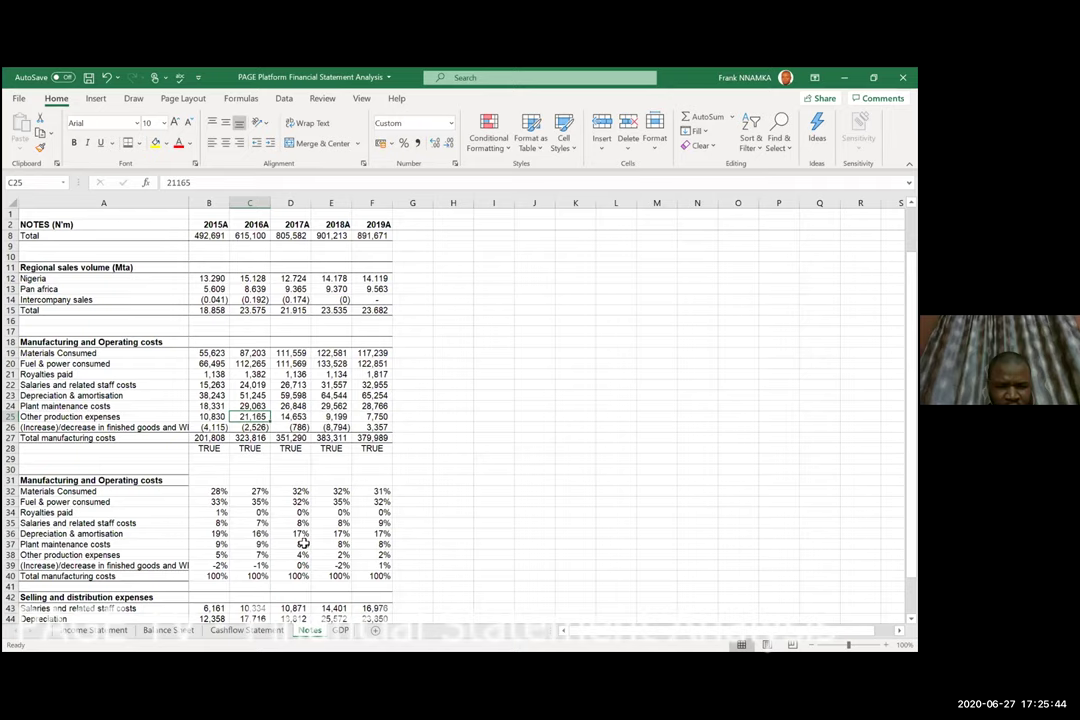
Review the 2016A cost percentage formulas on Notes, then go to the Income Statement sheet.
key("Down")
key("Down")
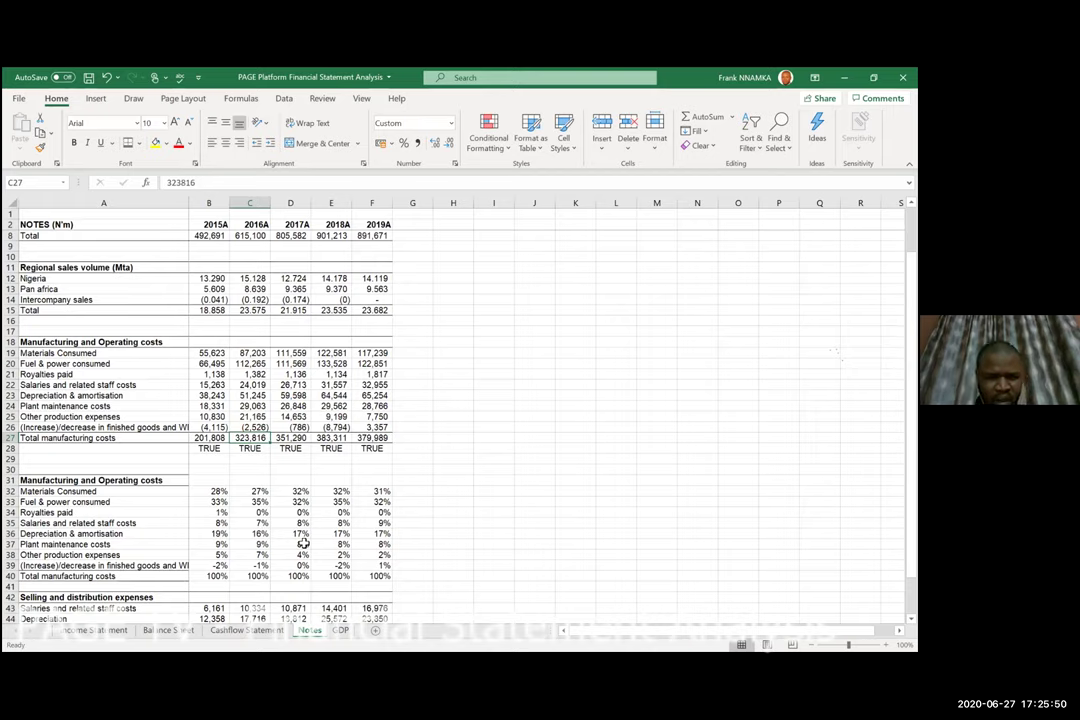
key("Up")
key("Up")
key("Up")
key("Up")
key("Up")
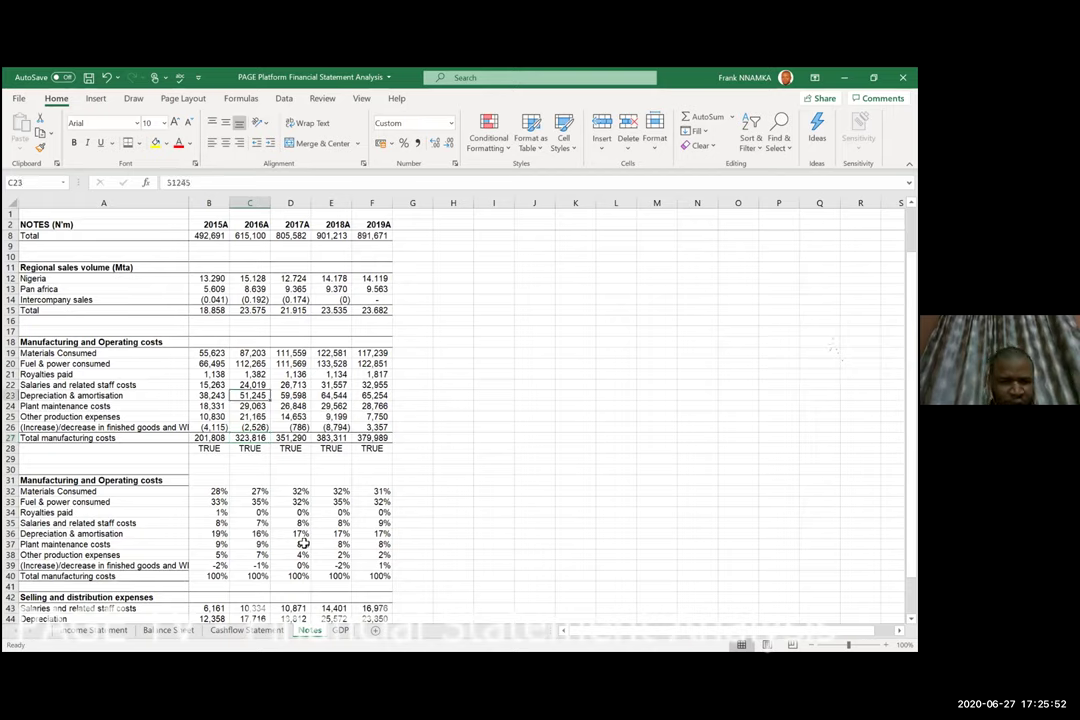
key("Down")
key("Down")
key("Down")
key("Down")
key("Down")
key("Down")
key("Down")
key("Down")
key("Down")
key("Down")
key("Down")
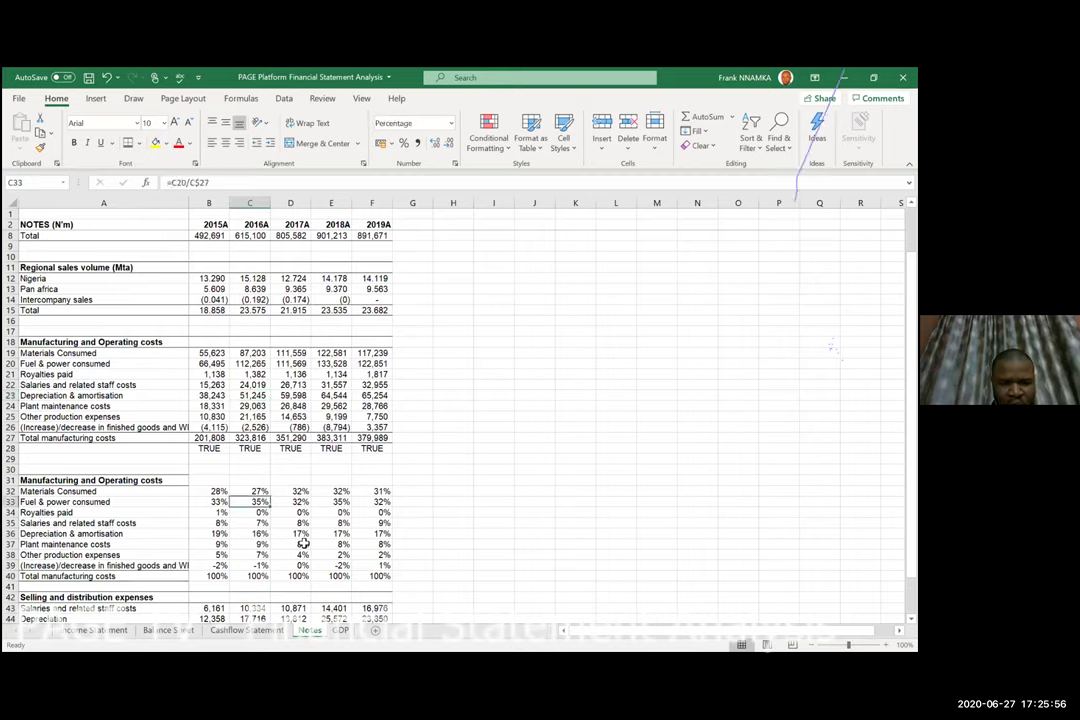
key("Down")
key("Down")
key("Down")
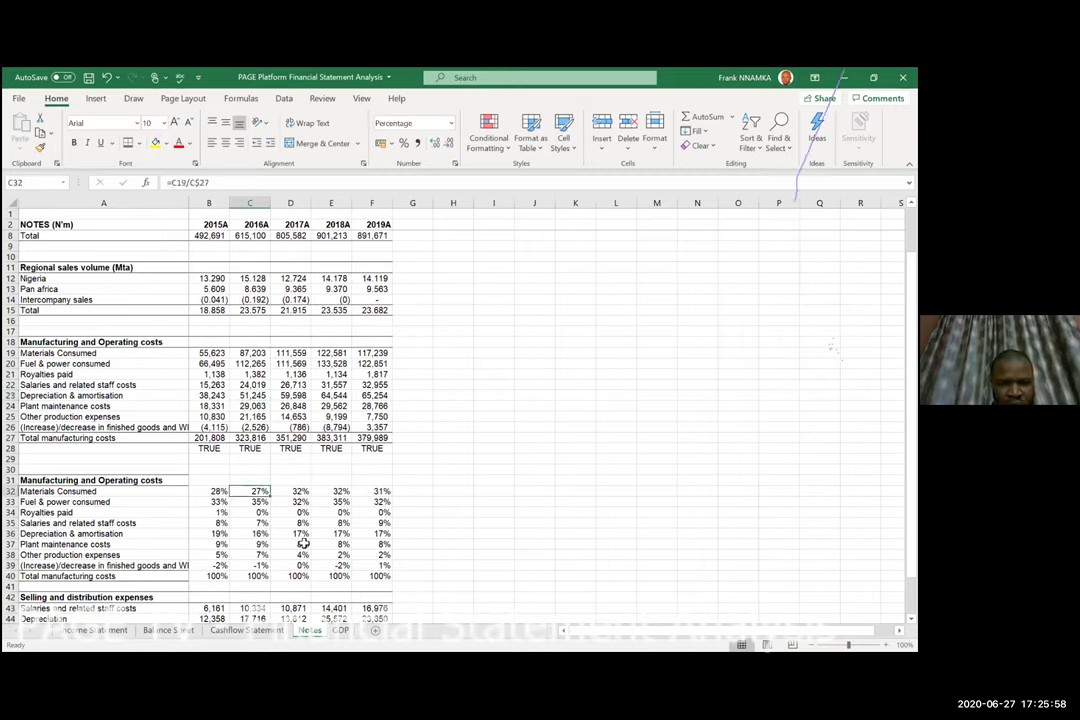
key("Up")
key("Up")
key("Up")
key("Up")
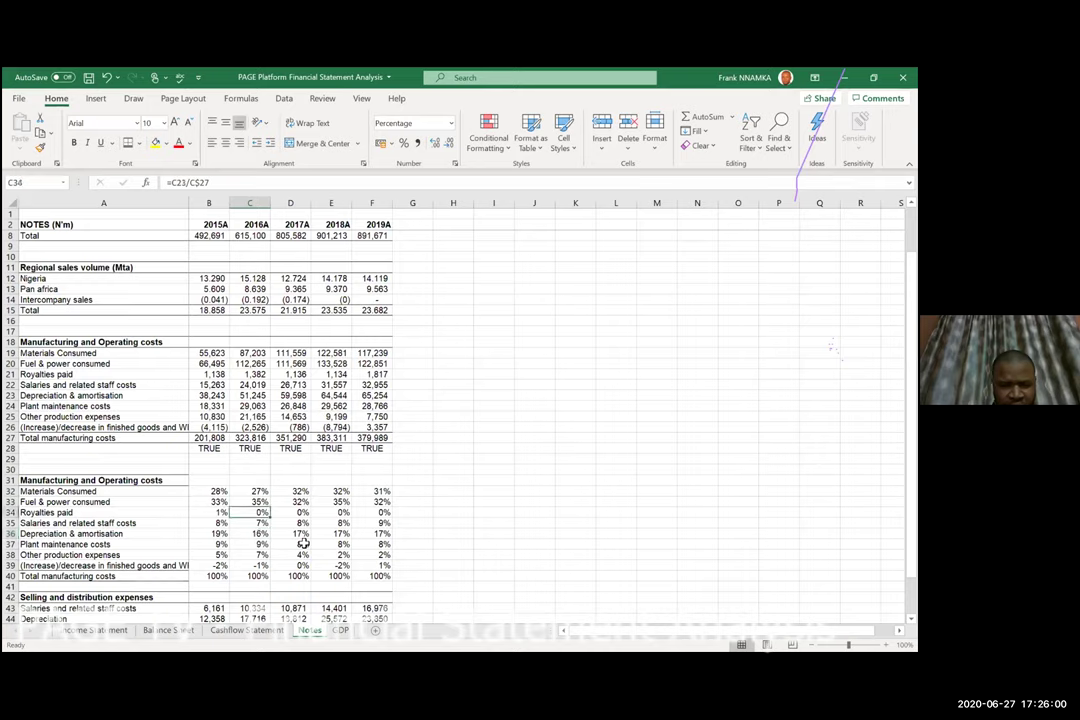
key("Left")
key("Left")
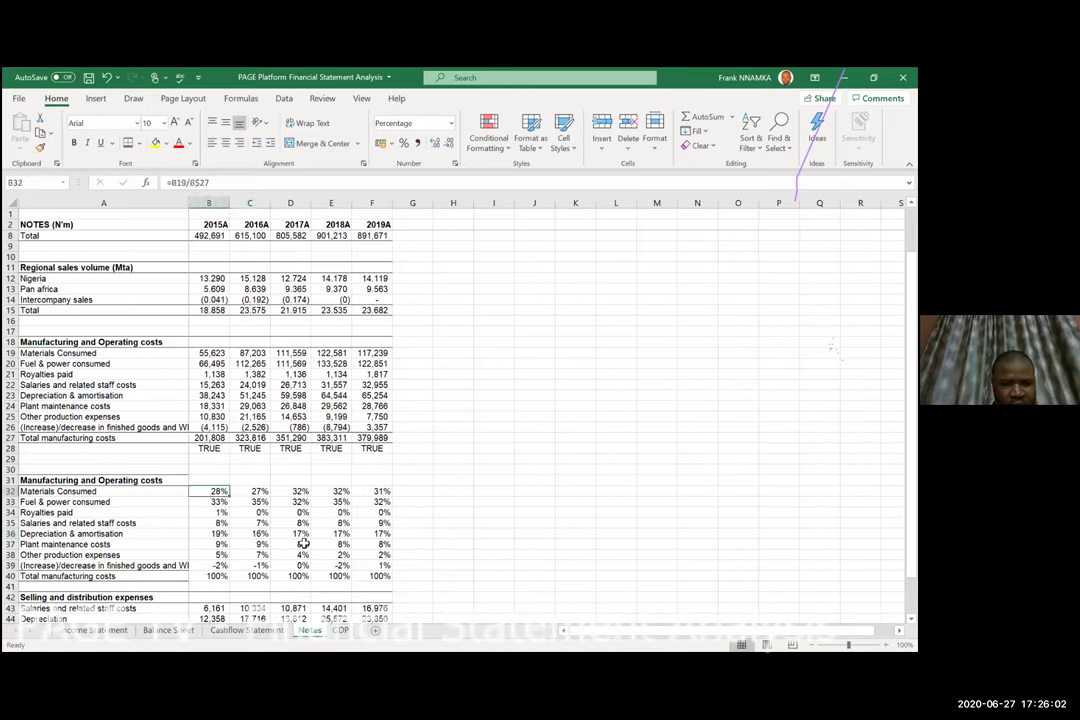
key("Right")
key("Down")
key("Down")
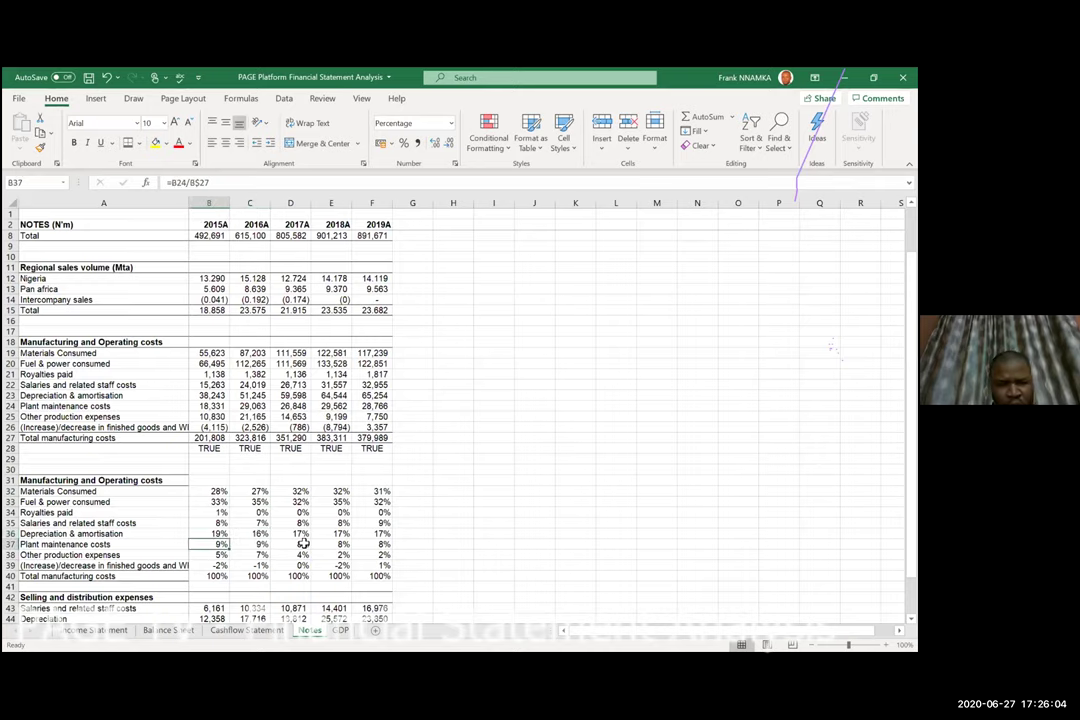
key("Right")
key("Up")
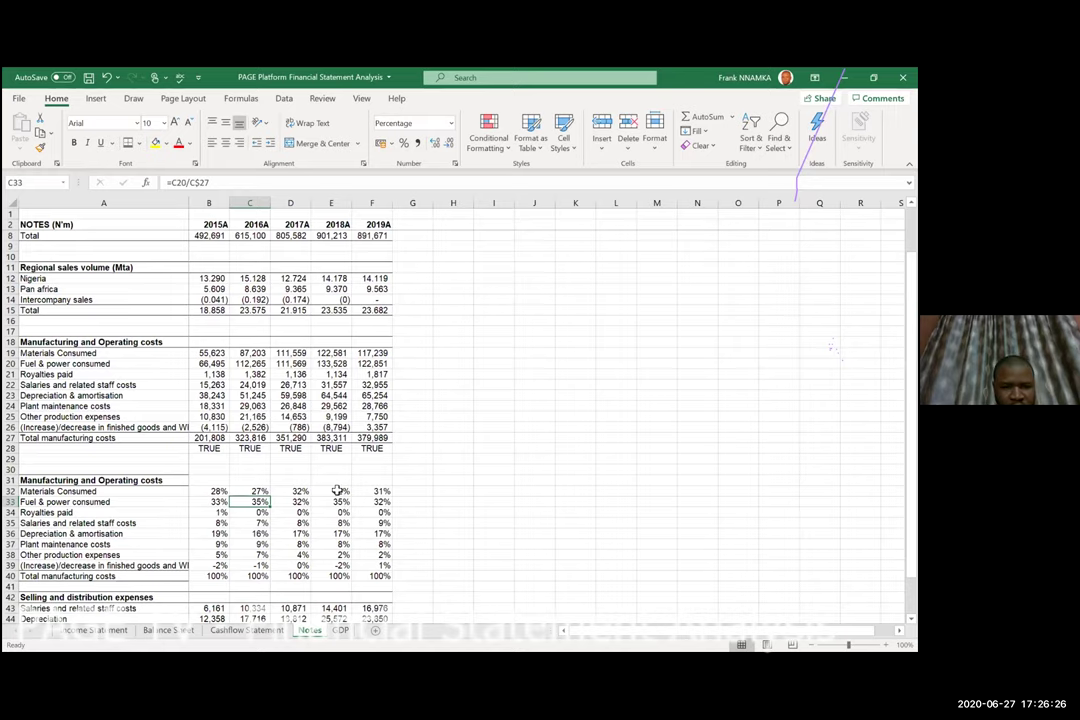
key("ctrl+Page_Up")
key("ctrl+Page_Up")
key("ctrl+Page_Up")
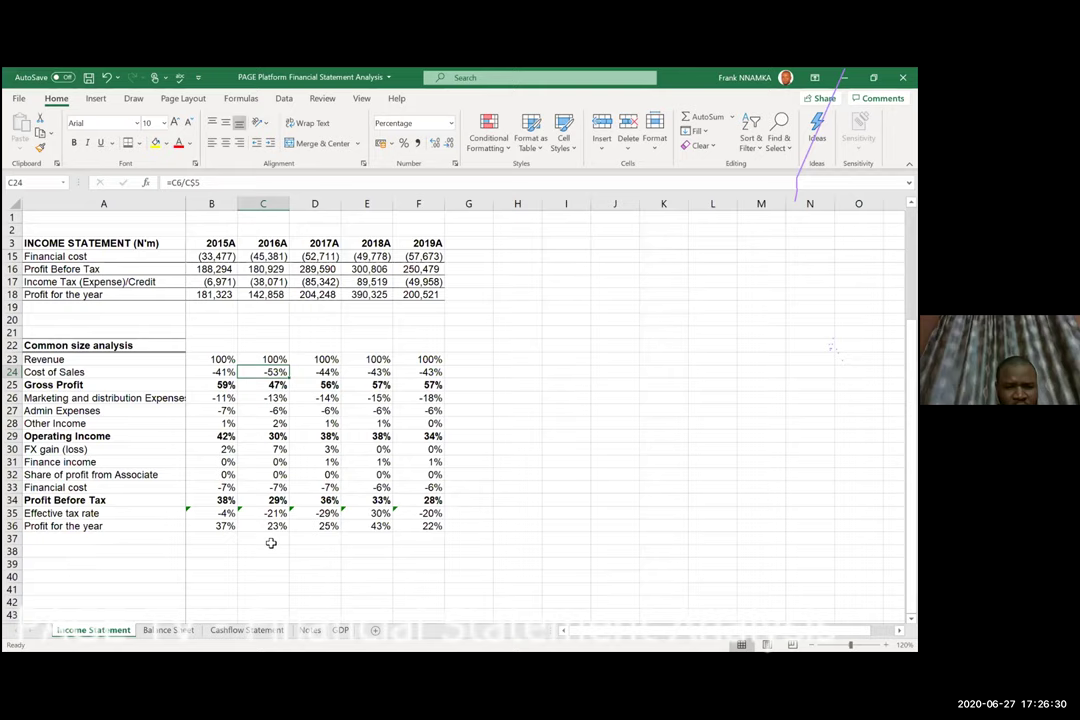
Enter =B17/B5 in B38 to divide 2015A income tax by the row 5 value.
key("Left")
key("Down")
key("Down")
key("Down")
key("Down")
key("Down")
key("Down")
key("Down")
key("Down")
key("Down")
key("Down")
key("Down")
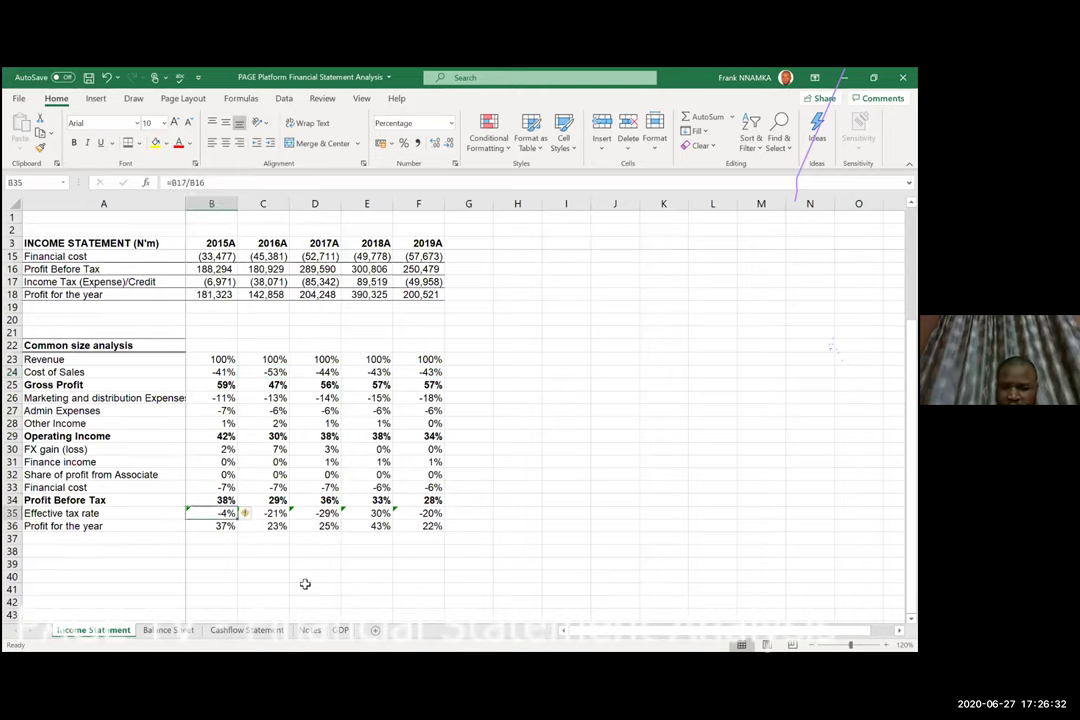
key("Down")
key("Down")
key("Down")
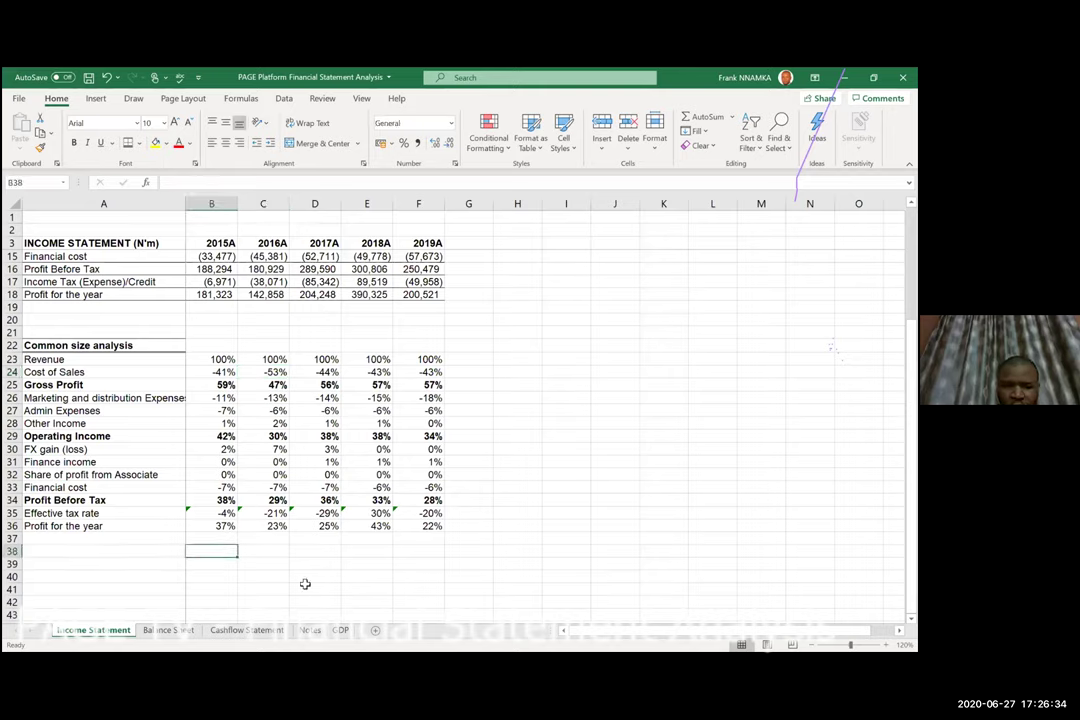
type("=")
key("Up")
key("Up")
key("Up")
key("Up")
key("Up")
key("Up")
key("Up")
key("Up")
key("Up")
key("Up")
key("Up")
key("Up")
key("Up")
key("Up")
key("Up")
key("Up")
key("Up")
key("Up")
key("Up")
key("Up")
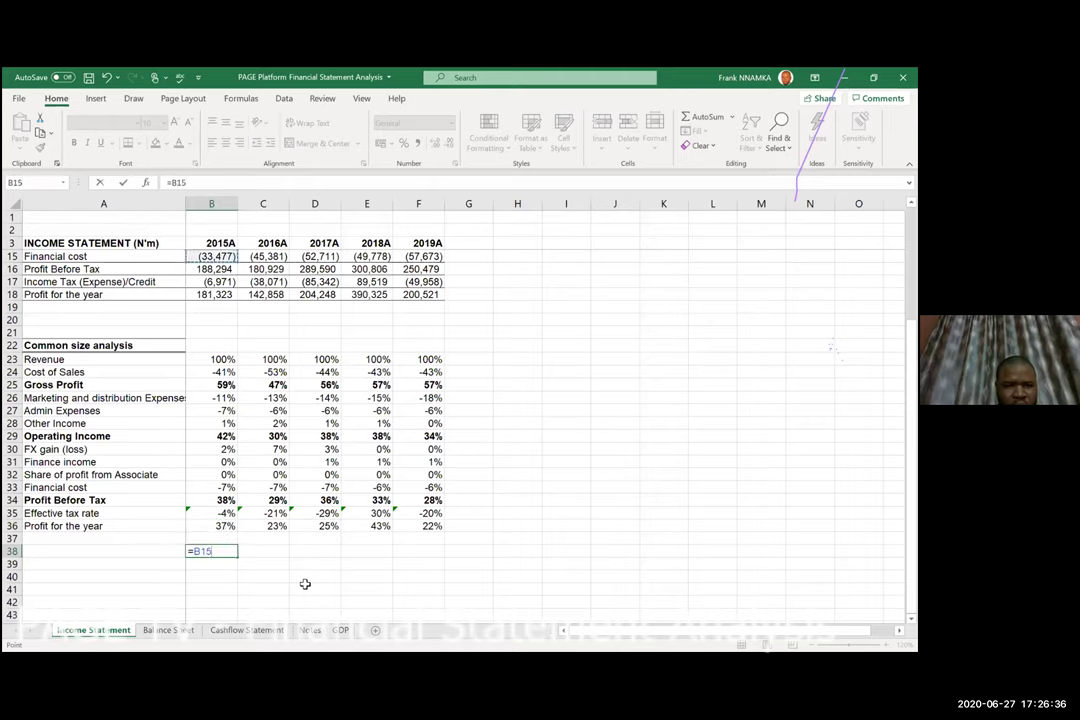
key("Up")
key("Down")
key("Down")
key("Down")
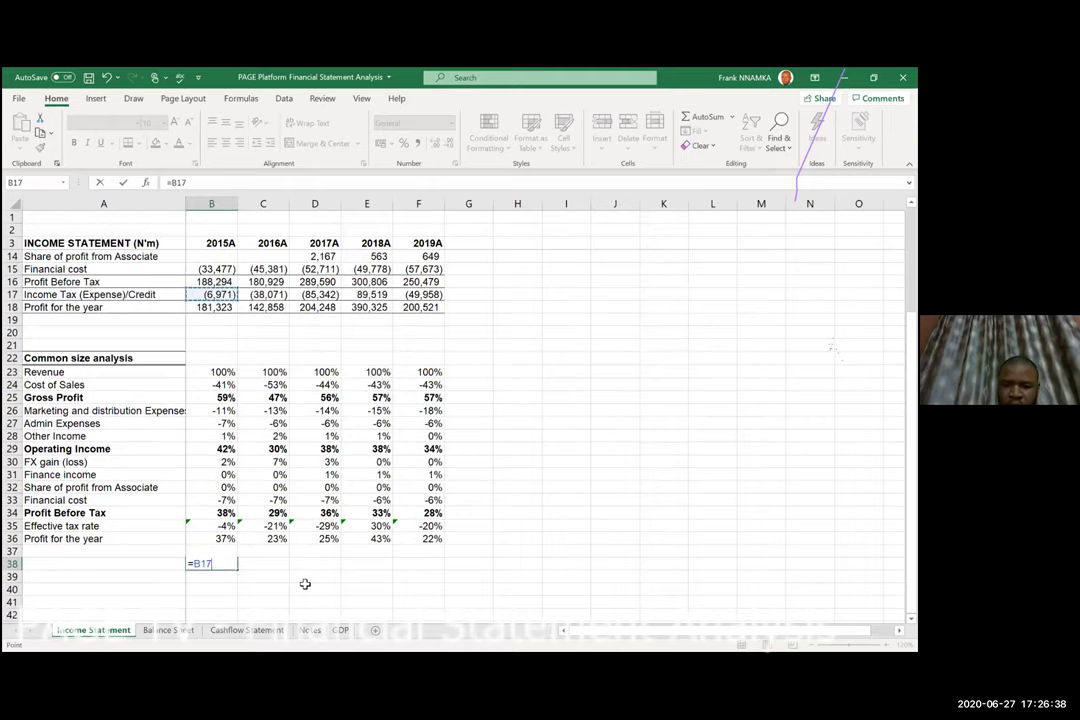
type("/")
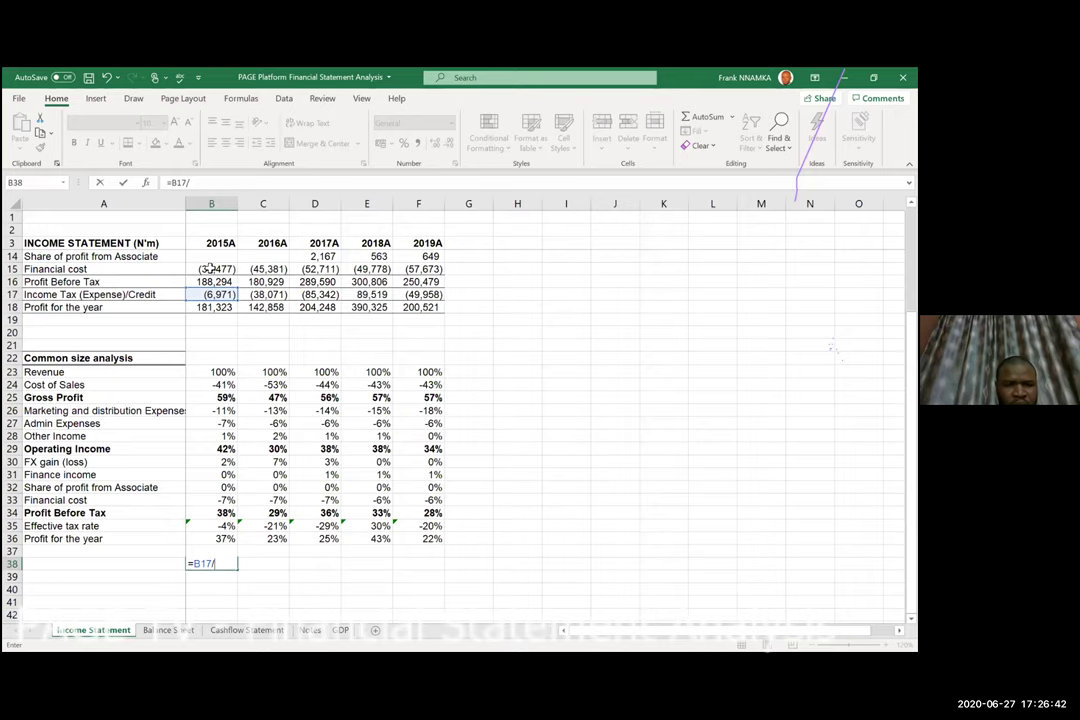
scroll(209, 268, "up", 2)
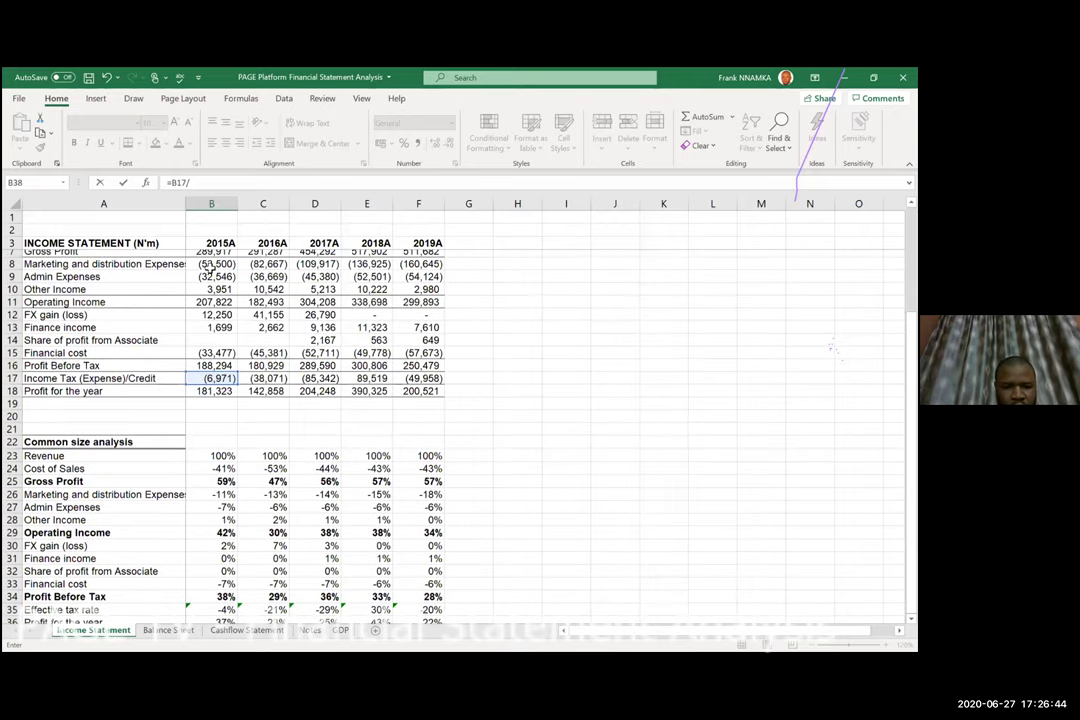
scroll(210, 266, "up", 1)
left_click(210, 268)
key("ctrl+Return")
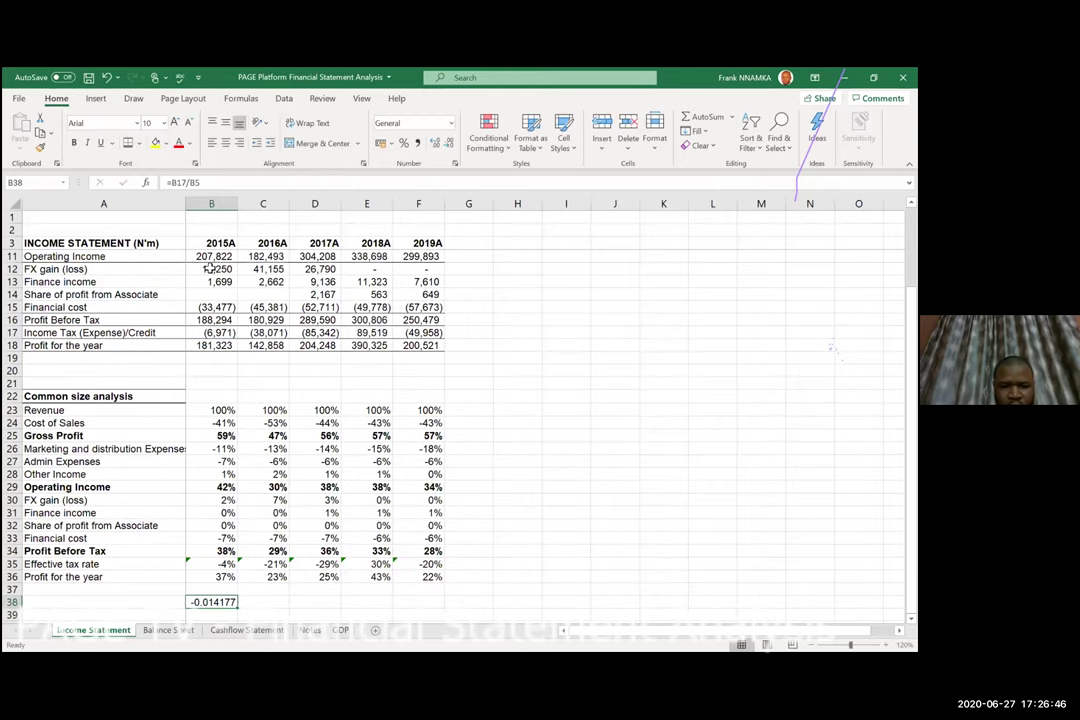
Format B38:F38 as percentage and fill the ratio across to 2019A.
key("alt")
key("Escape")
key("shift+Right")
key("shift+Right")
key("shift+Right")
key("shift+Right")
key("ctrl+shift+5")
key("ctrl+r")
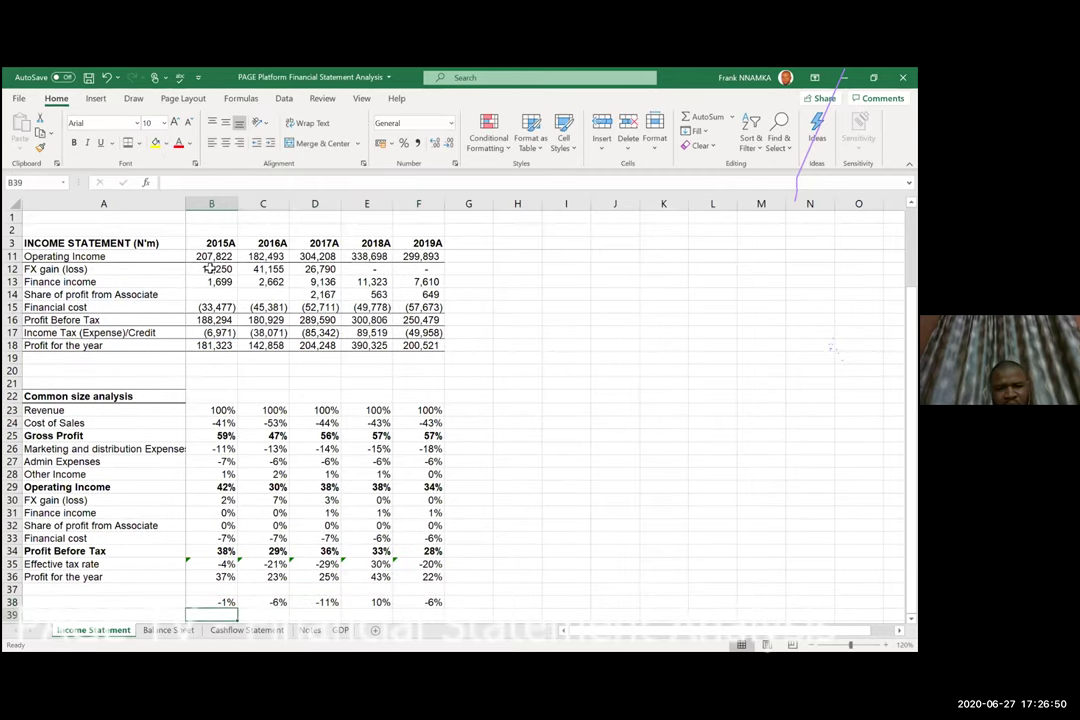
key("Down")
Check the row 38 ratio formulas for 2015A–2018A against the effective tax rate formula.
key("Up")
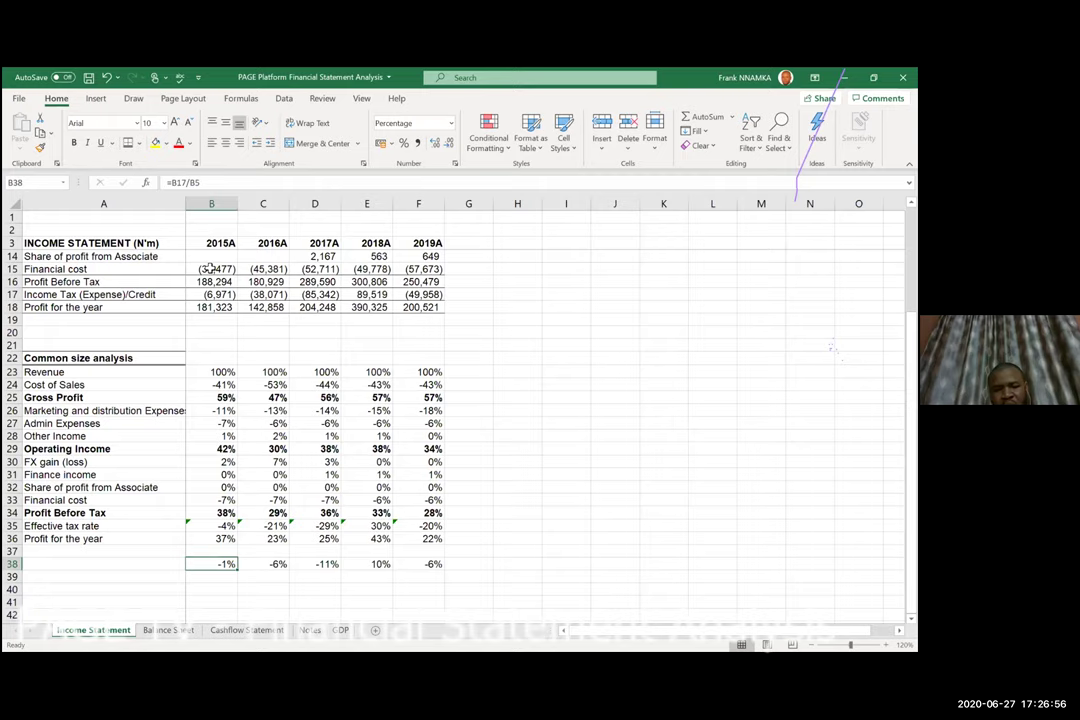
key("Right")
key("Right")
key("Right")
key("Right")
key("Left")
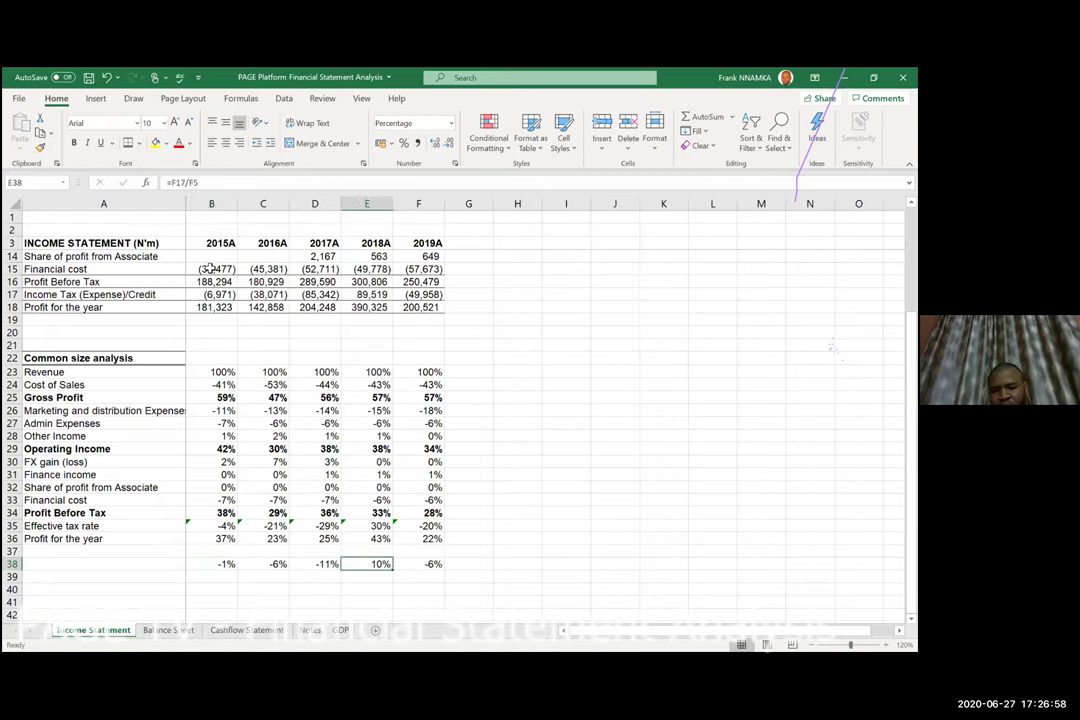
key("Left")
key("Left")
key("Left")
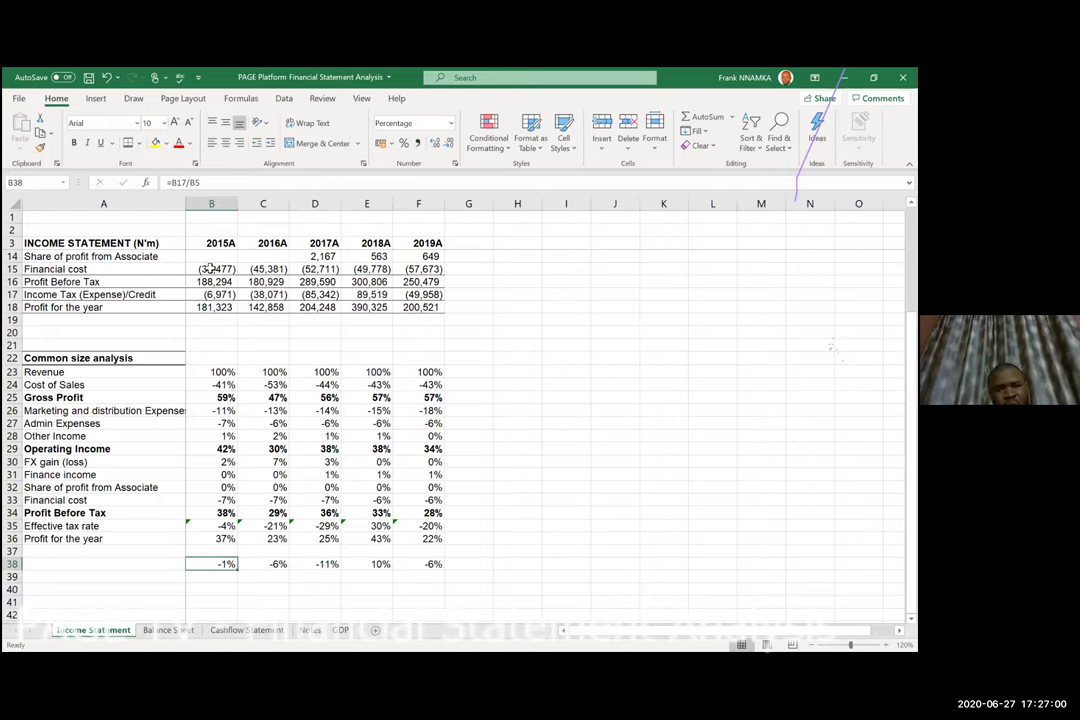
key("Right")
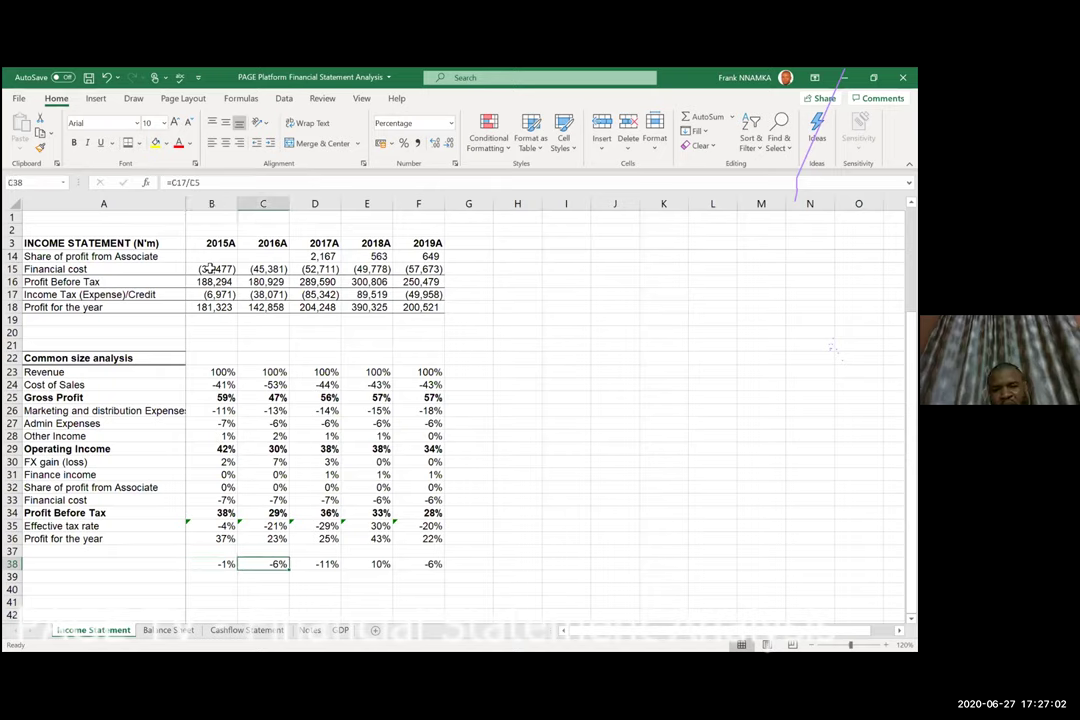
key("Right")
key("Right")
key("Right")
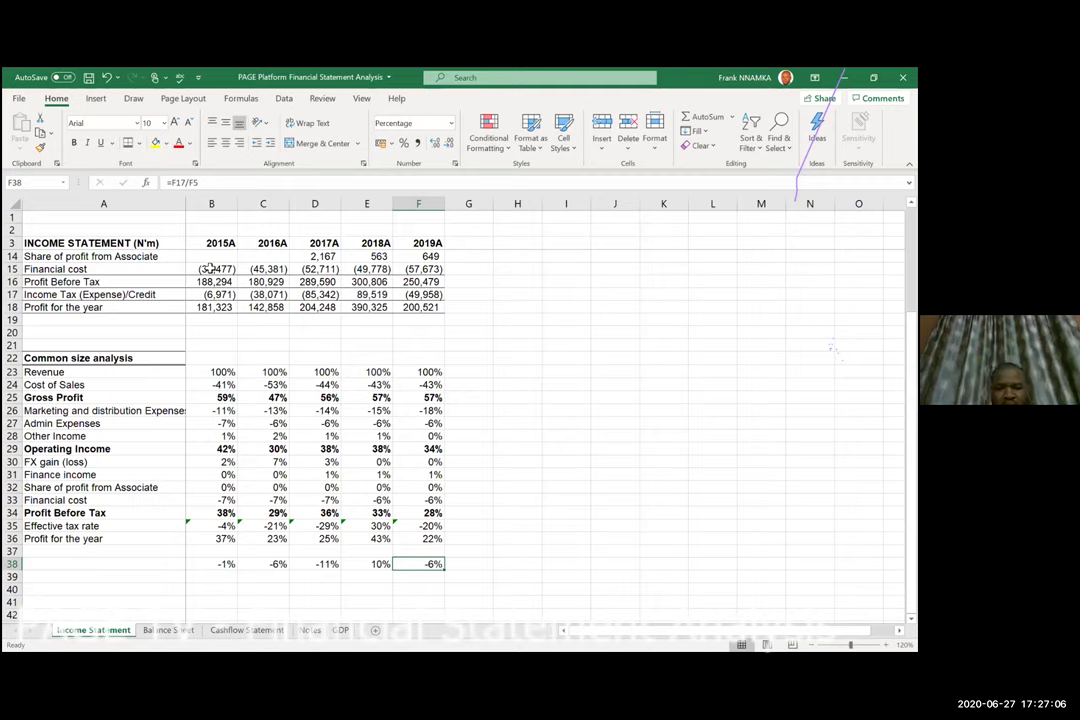
key("Left")
key("Left")
key("Left")
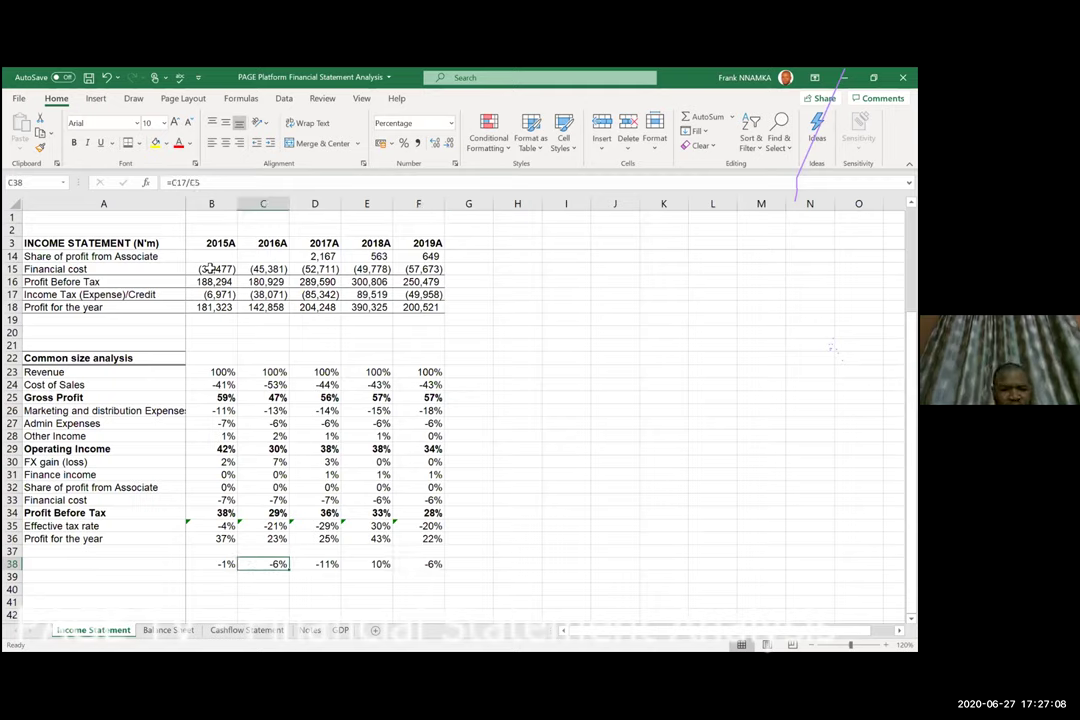
key("Left")
key("Up")
key("Up")
key("Up")
key("Left")
key("Right")
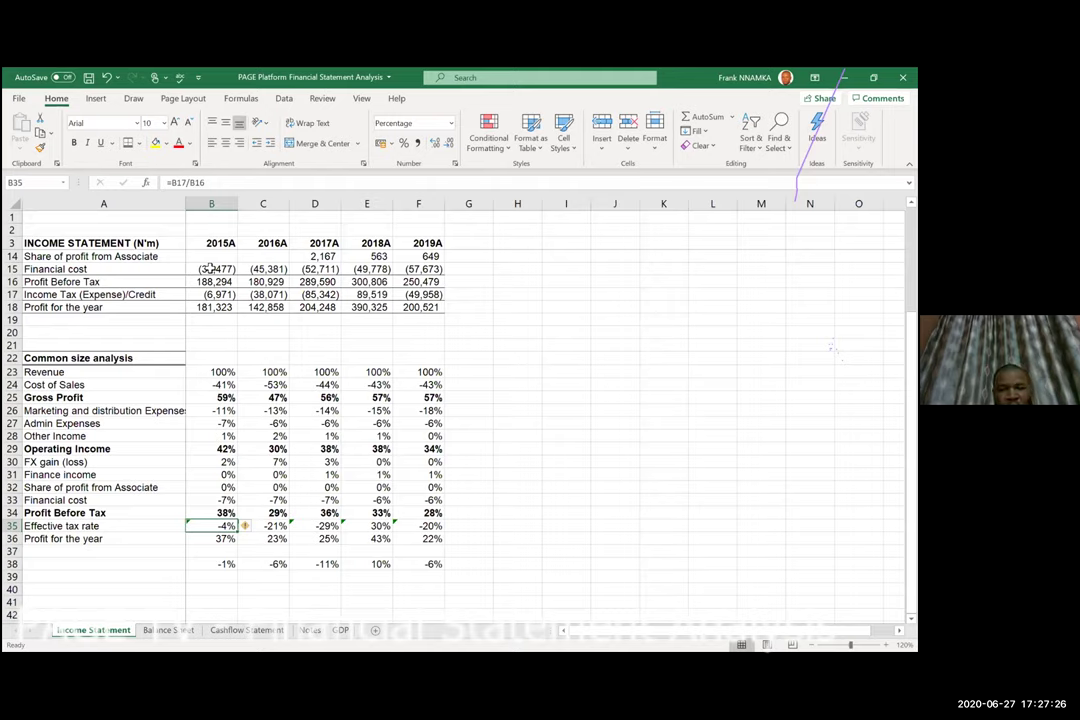
key("Right")
key("Right")
key("Right")
key("Right")
key("Right")
key("Left")
key("Left")
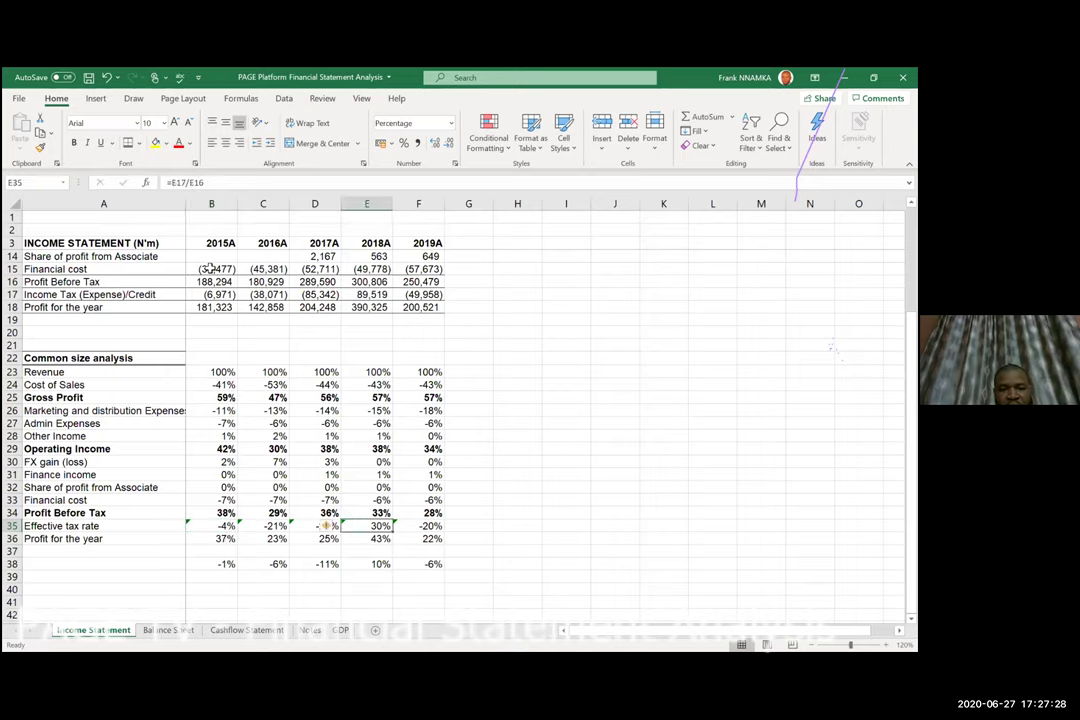
key("Left")
key("Left")
key("Right")
key("Right")
key("Right")
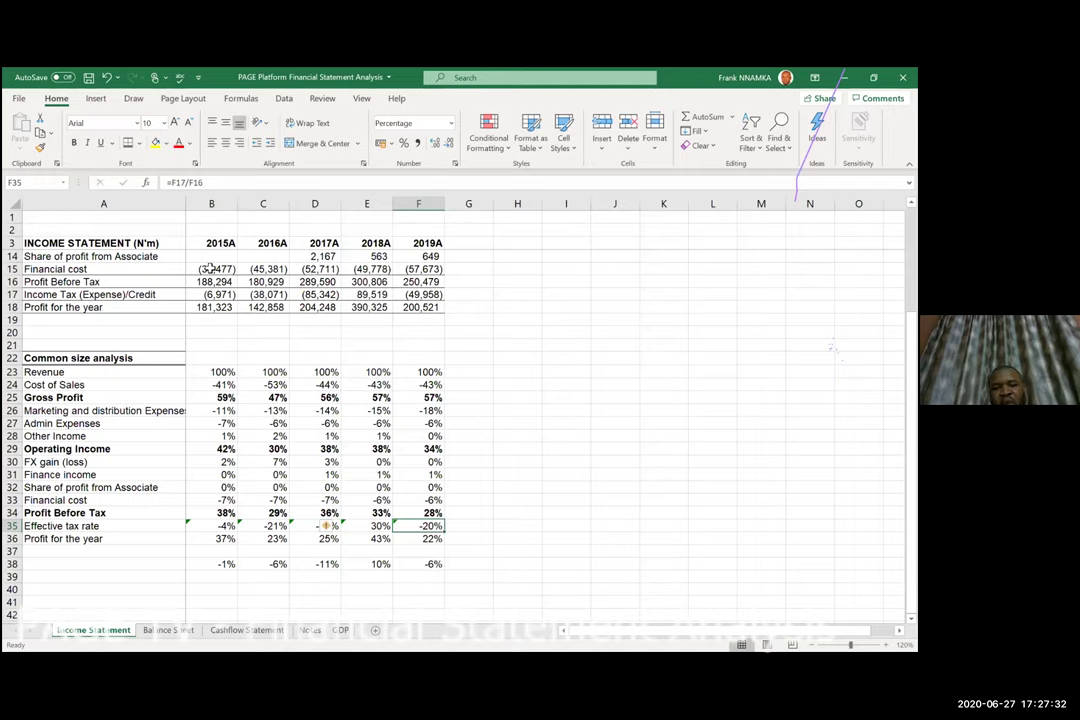
key("Left")
key("Left")
key("Down")
key("Down")
key("Down")
key("Right")
key("Right")
key("Left")
key("Left")
key("Left")
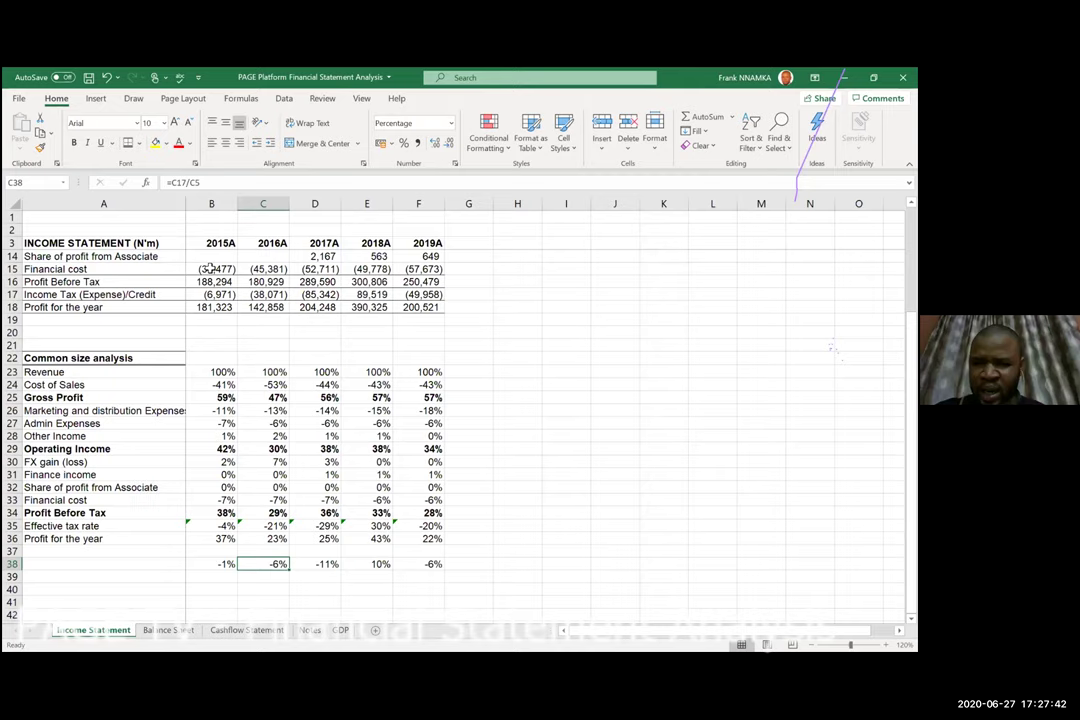
left_click(207, 268)
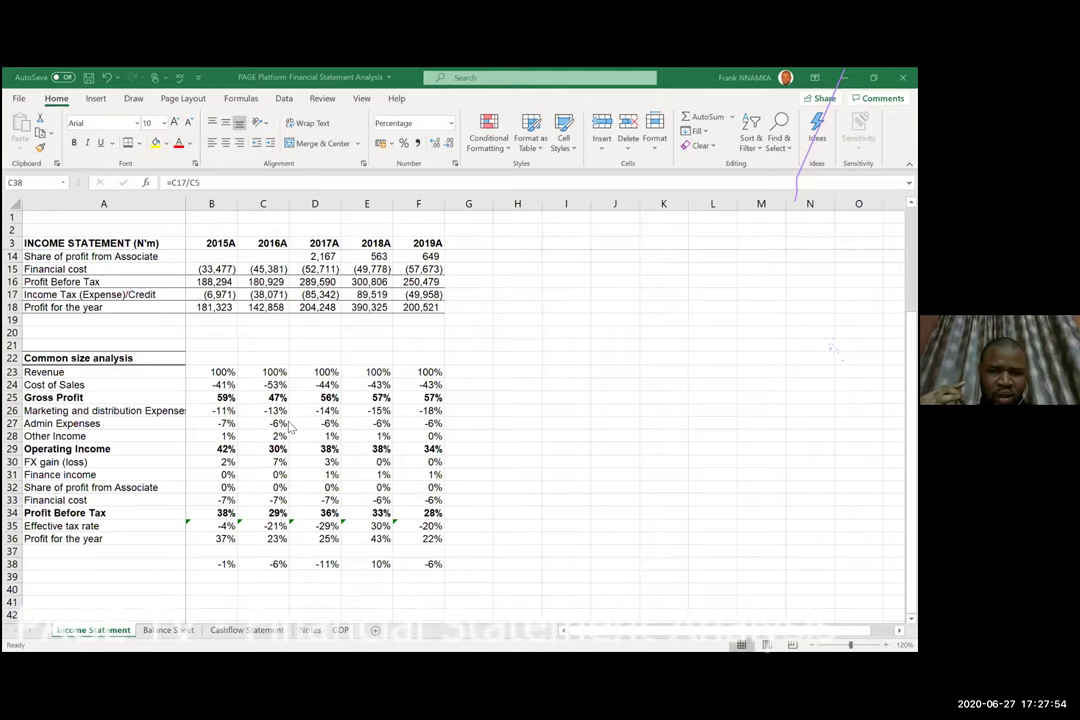
scroll(290, 428, "up", 1)
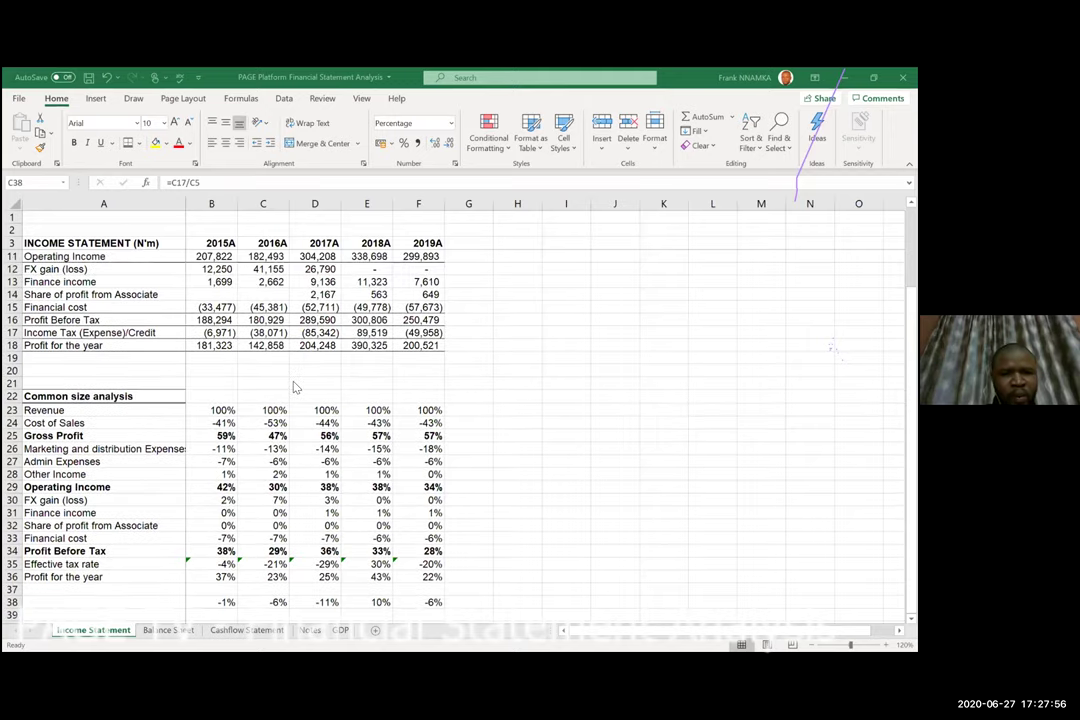
scroll(165, 243, "up", 3)
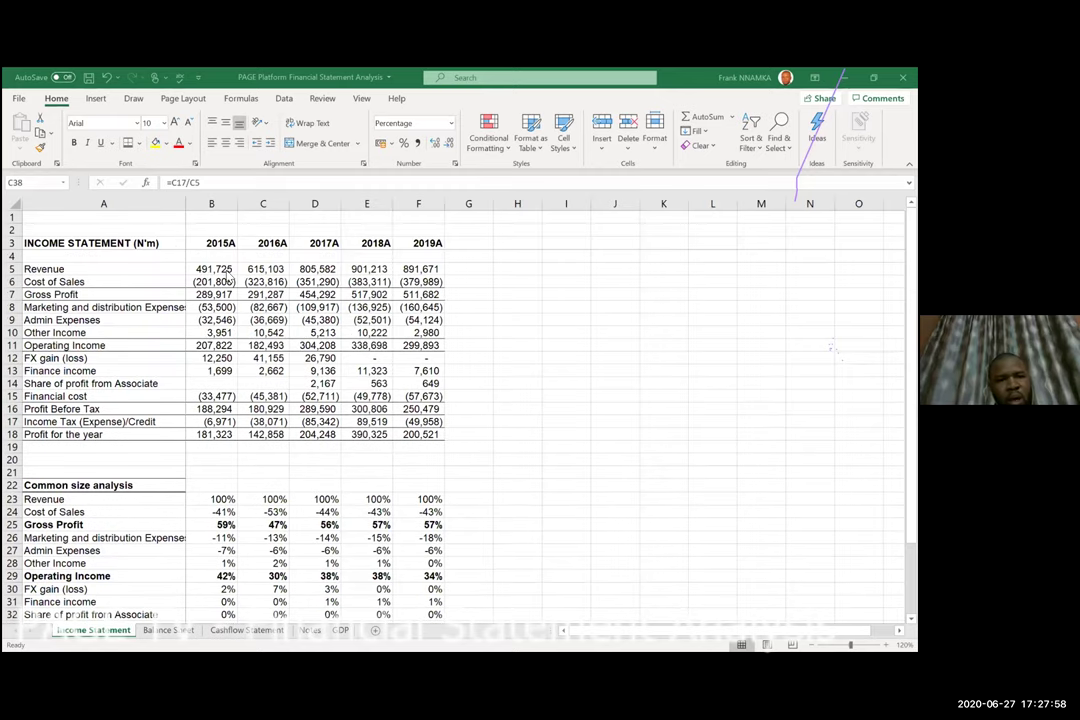
left_click(228, 268)
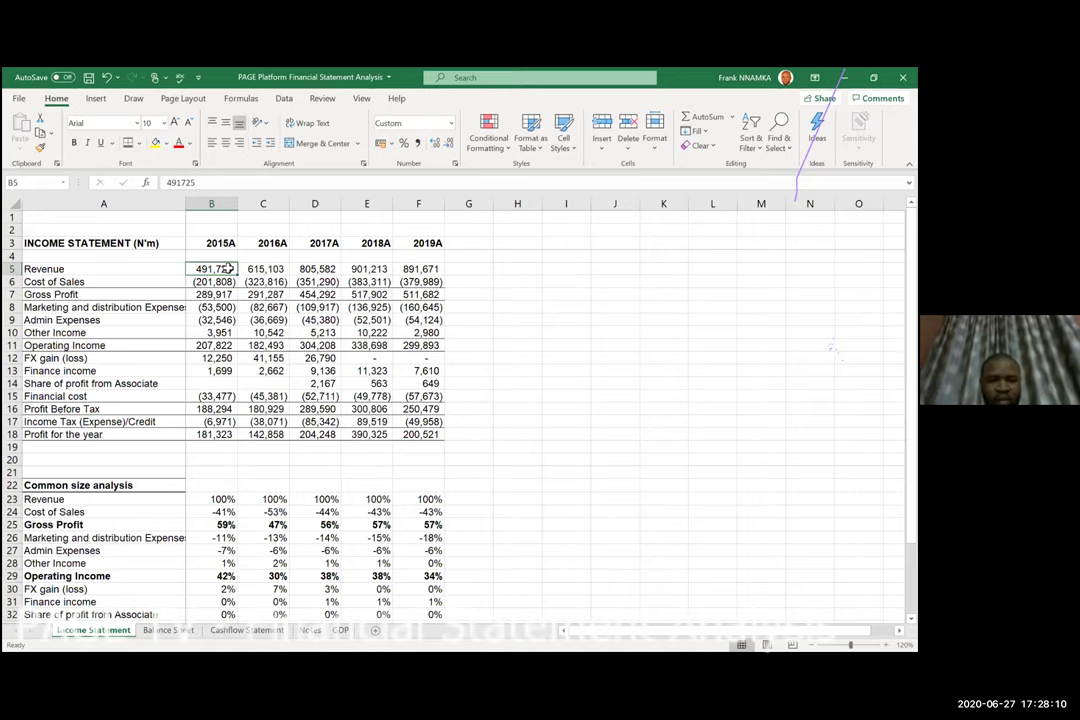
key("Down")
key("Down")
key("Down")
key("Down")
key("Down")
key("Down")
key("Down")
key("Down")
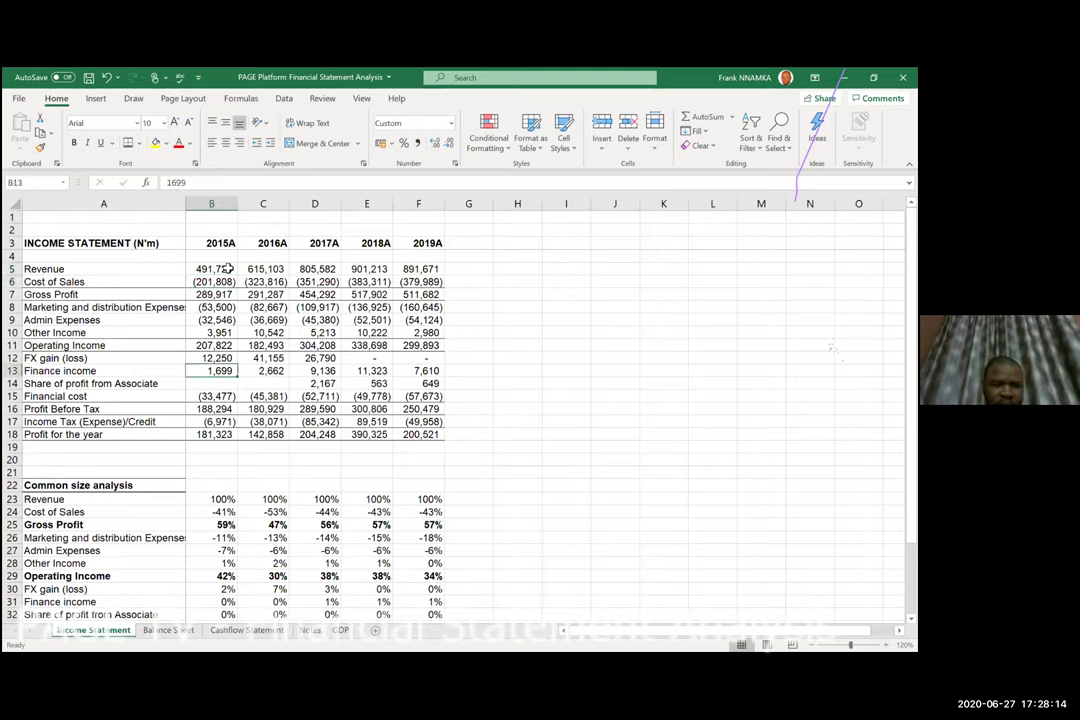
key("Down")
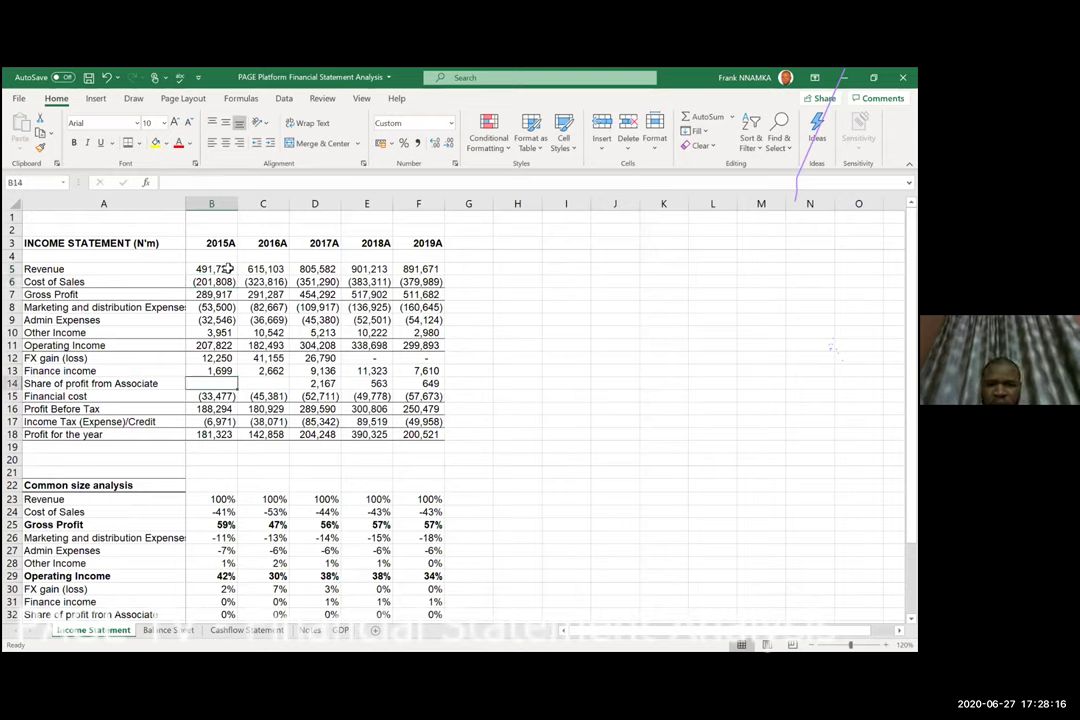
key("Down")
key("Down")
key("Down")
key("Down")
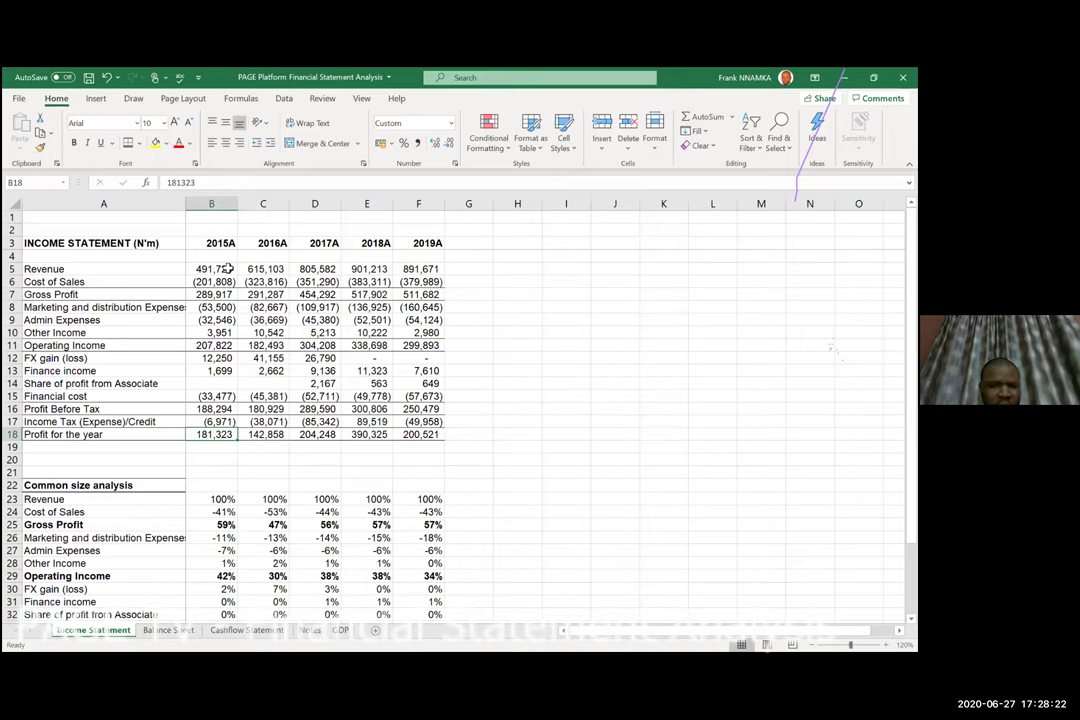
key("Up")
key("Up")
key("Up")
left_click(229, 268)
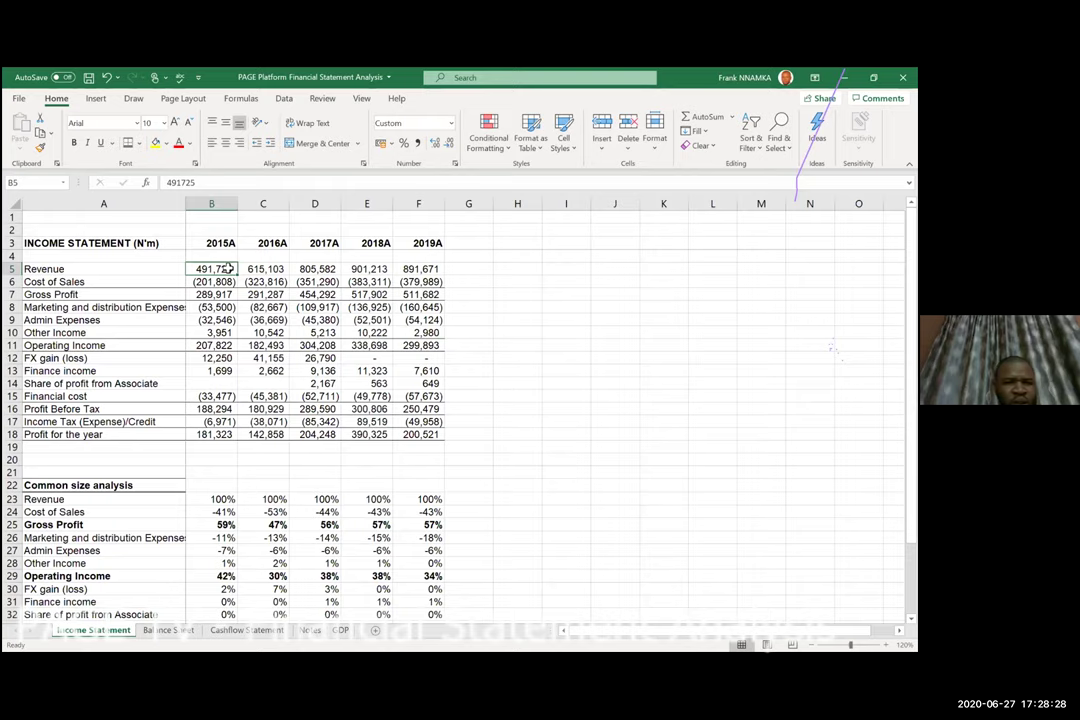
key("Down")
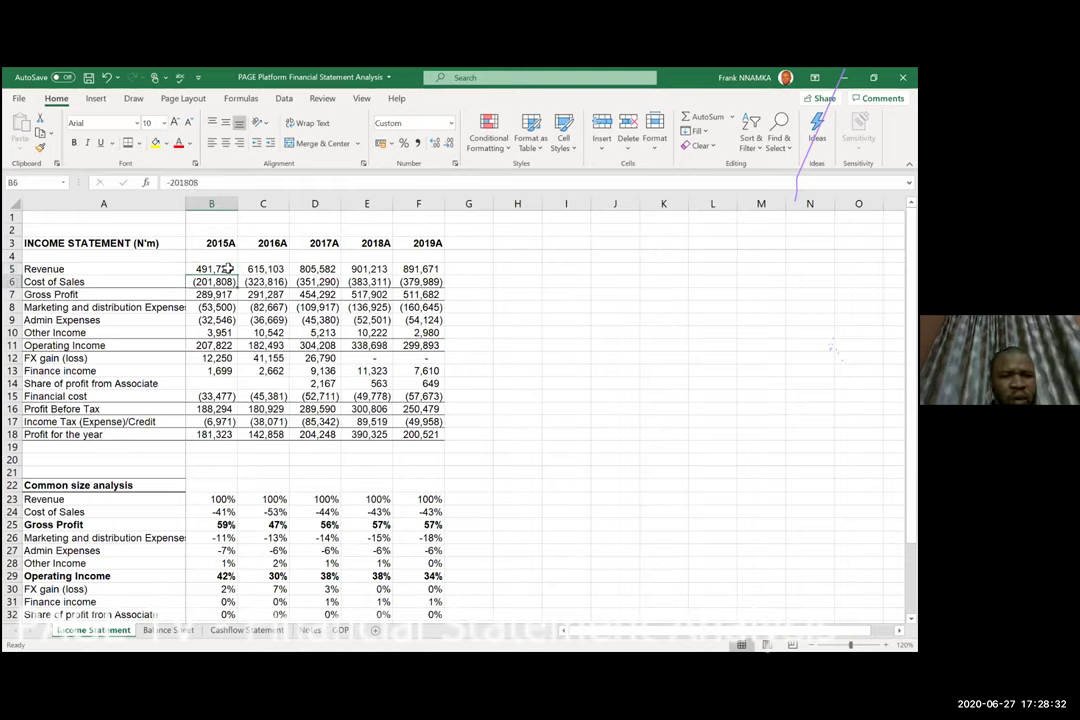
left_click(228, 268)
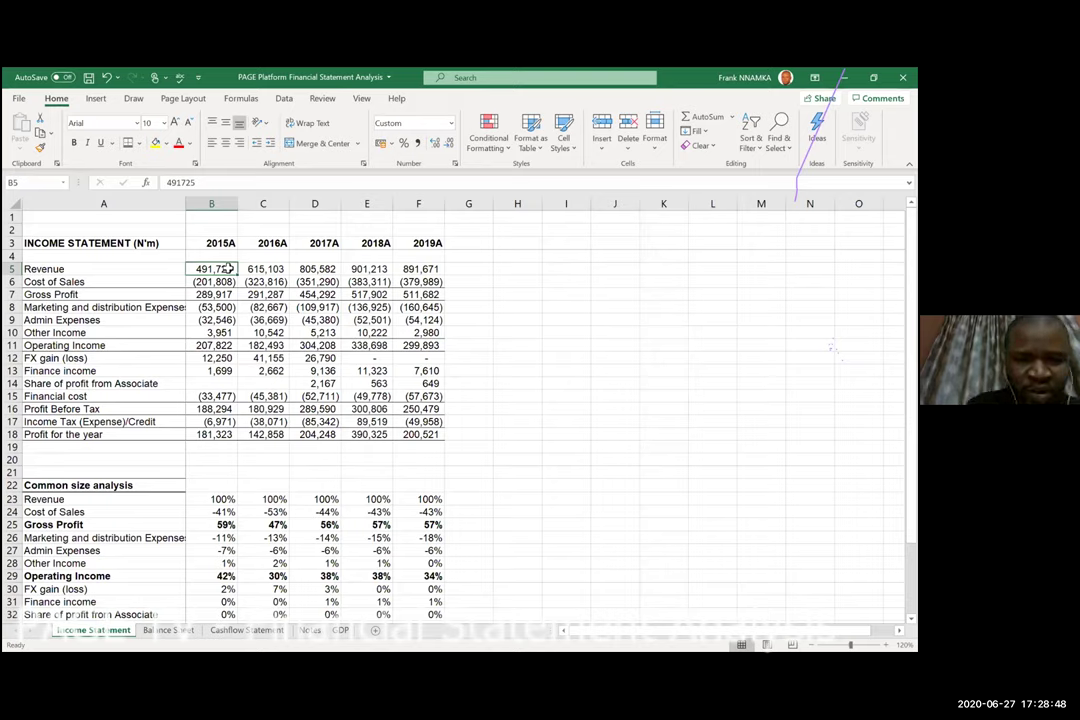
key("Down")
key("Down")
key("Down")
key("Down")
key("Down")
key("Down")
key("Down")
key("Down")
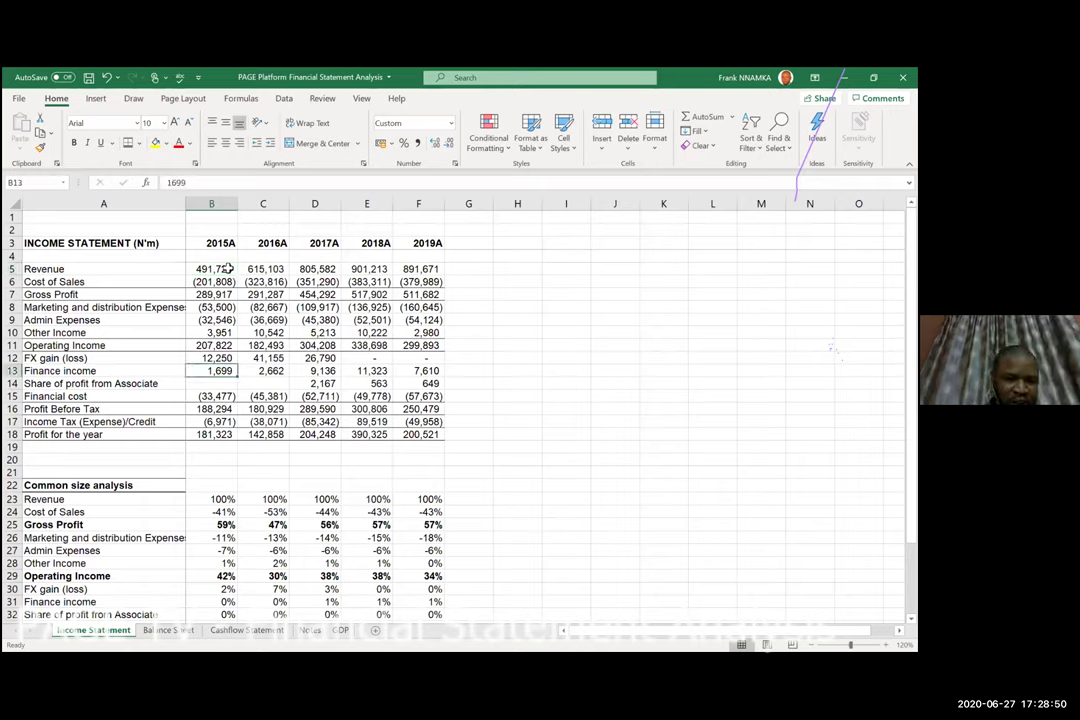
key("Up")
key("Up")
key("Up")
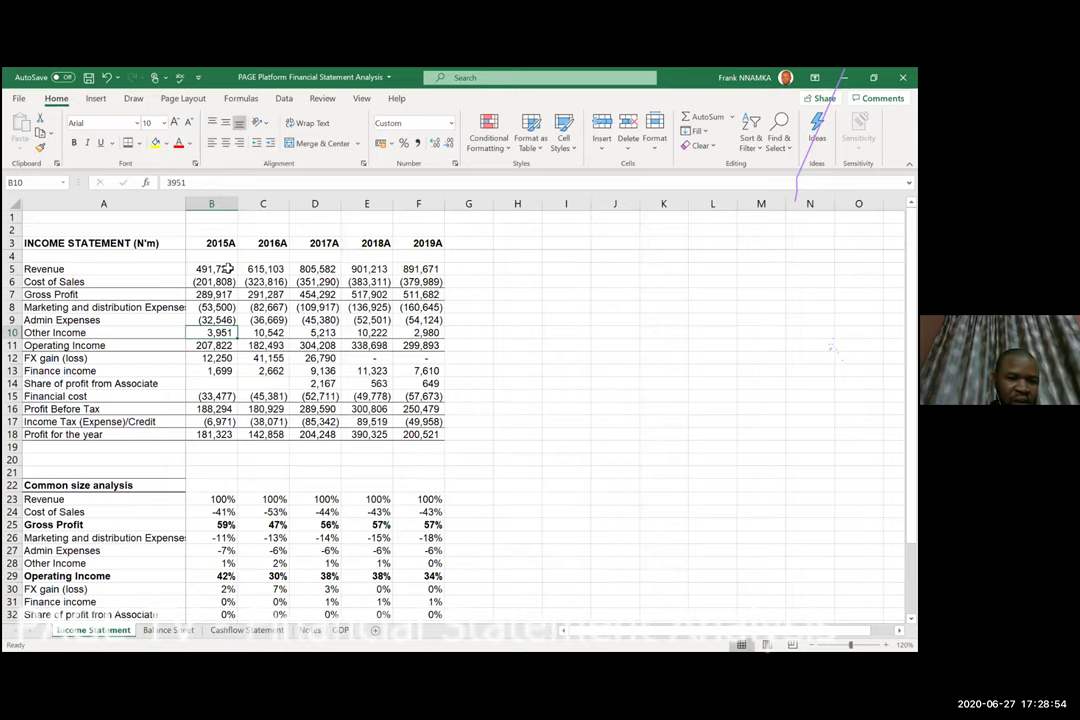
key("Down")
key("Down")
key("Down")
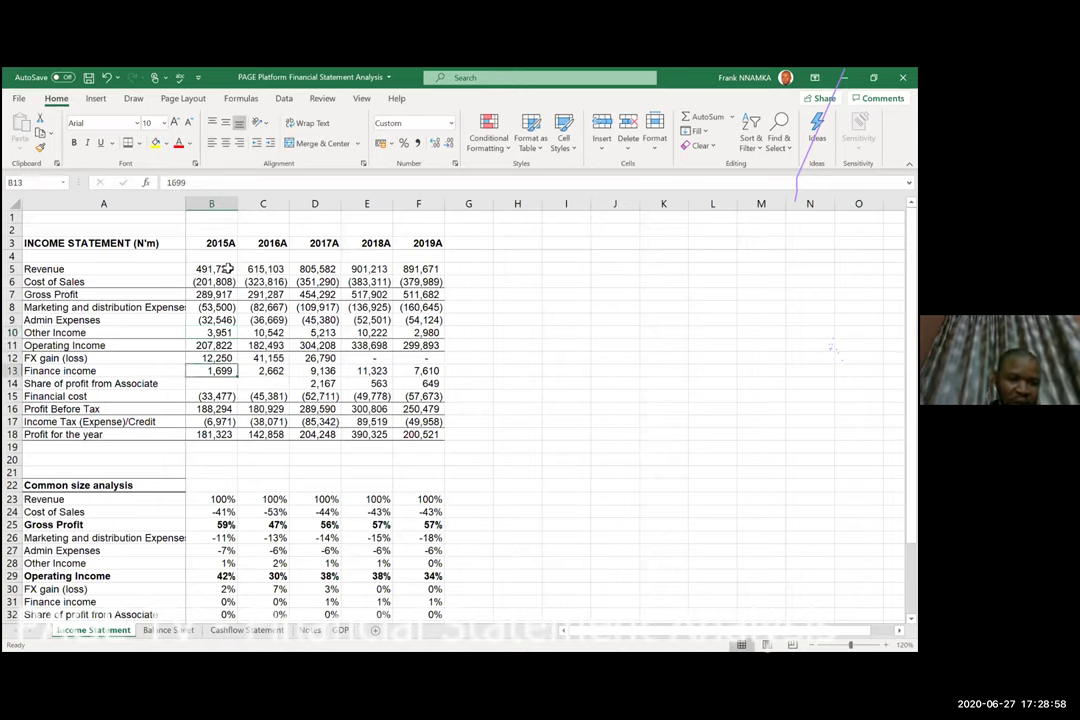
left_click(228, 268)
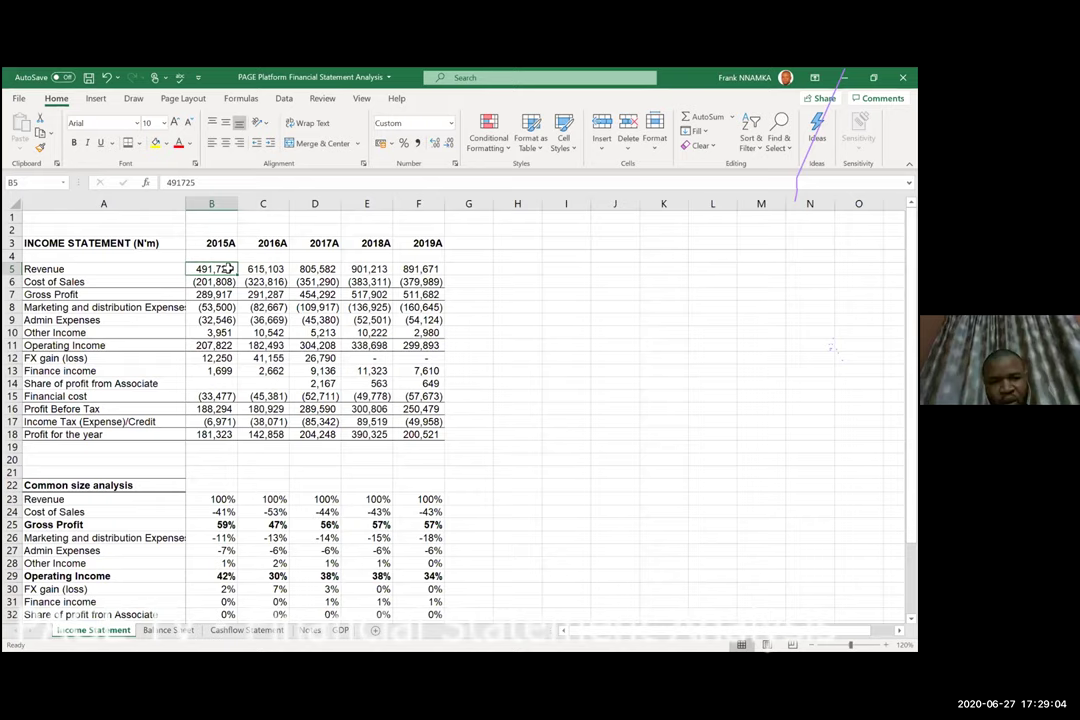
key("Right")
key("Right")
key("Right")
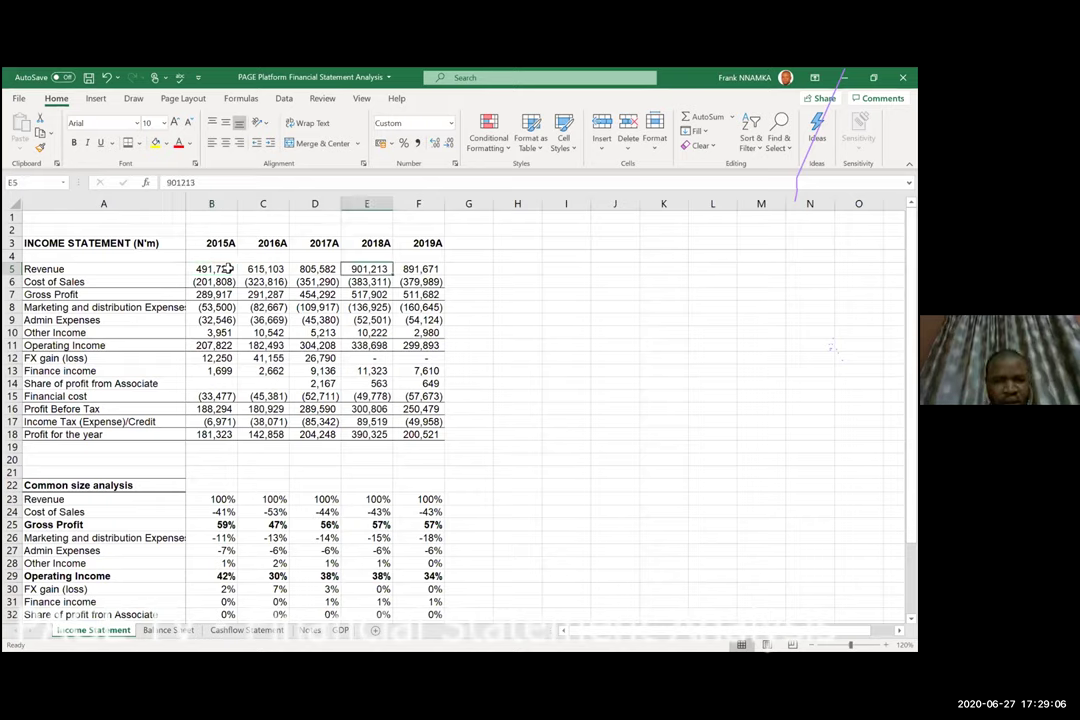
key("Left")
key("Left")
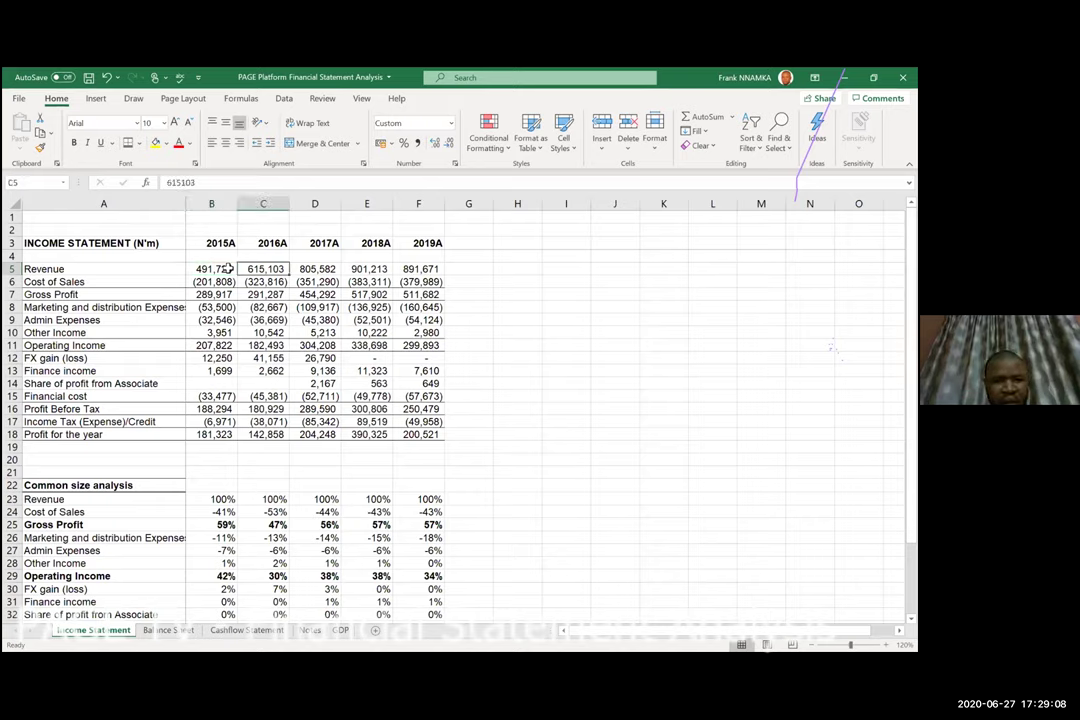
key("Left")
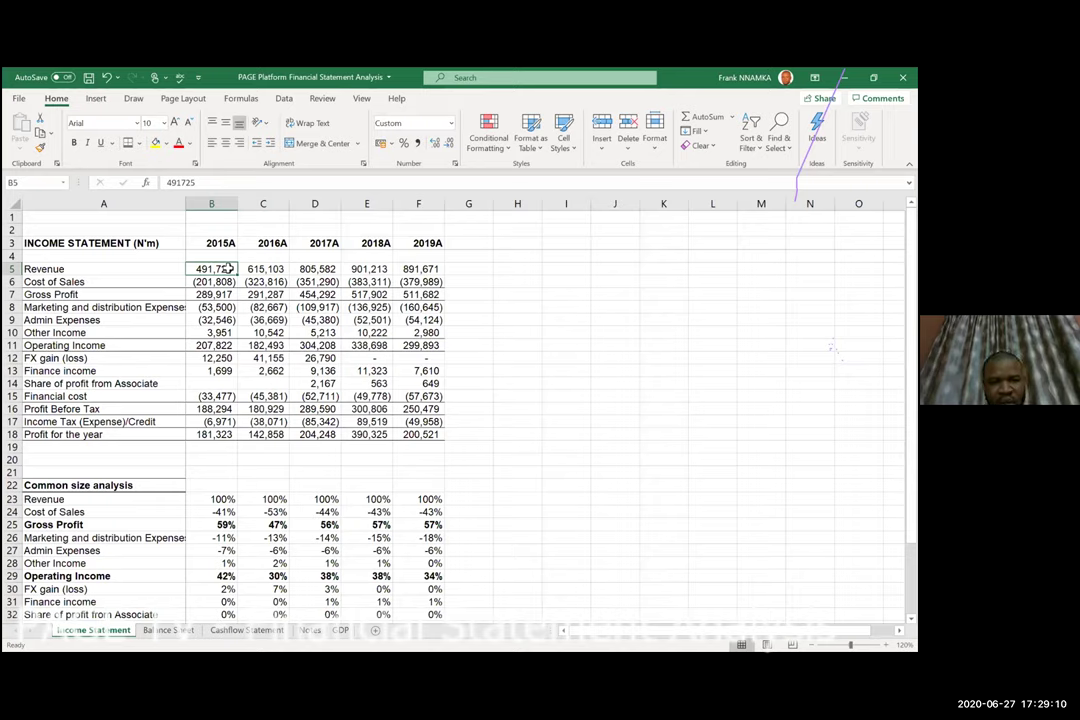
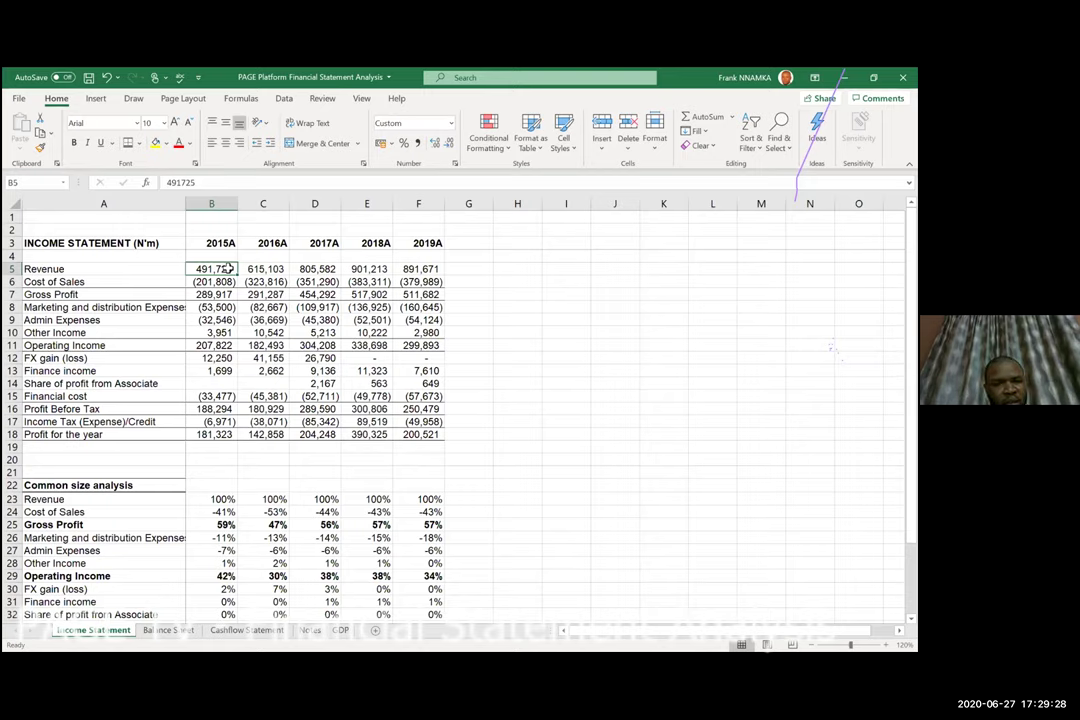
Review the 2015A revenue (491,725), cost of sales and 2019A revenue on the balance sheet.
key("Up")
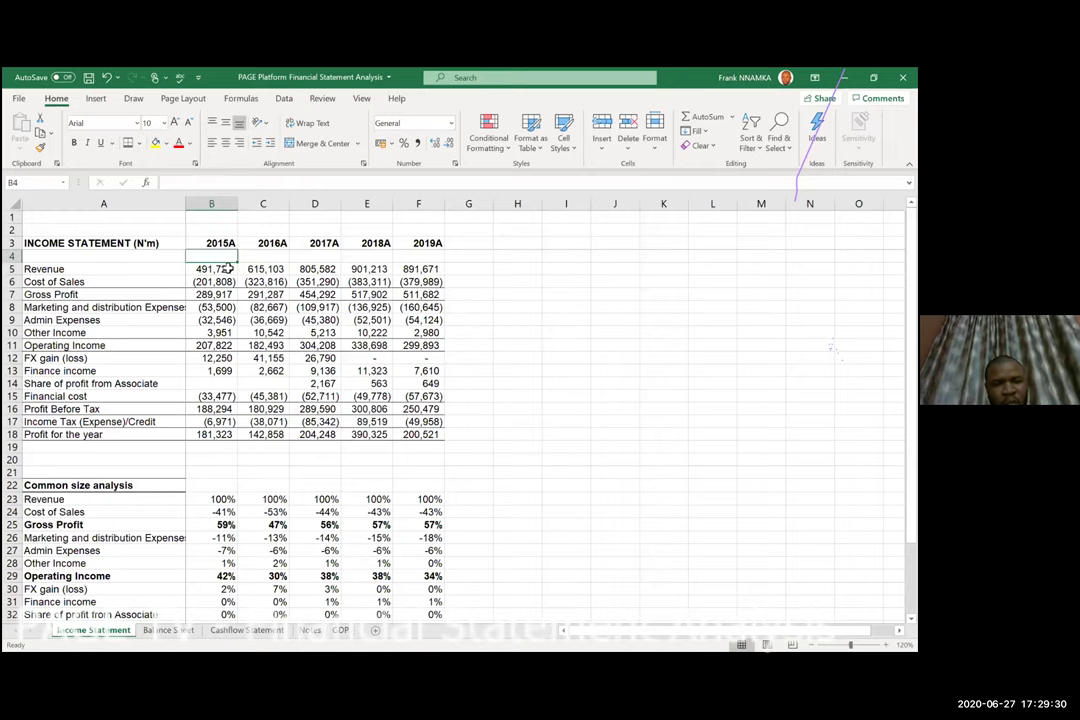
left_click(229, 268)
key("Down")
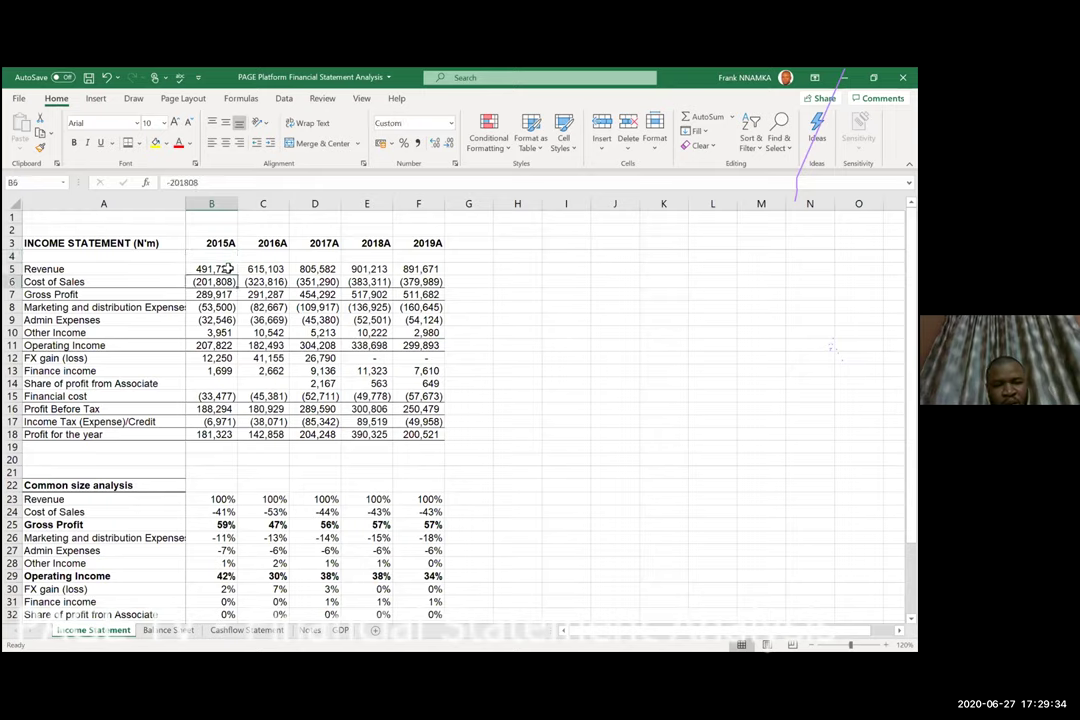
key("Up")
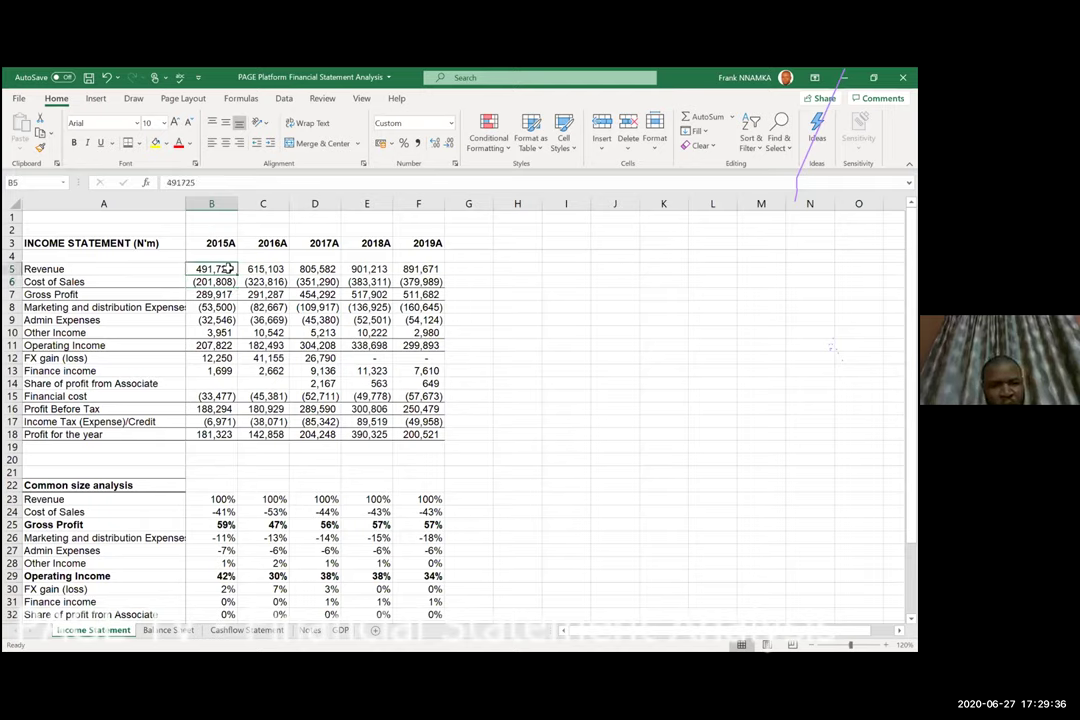
key("Down")
key("Up")
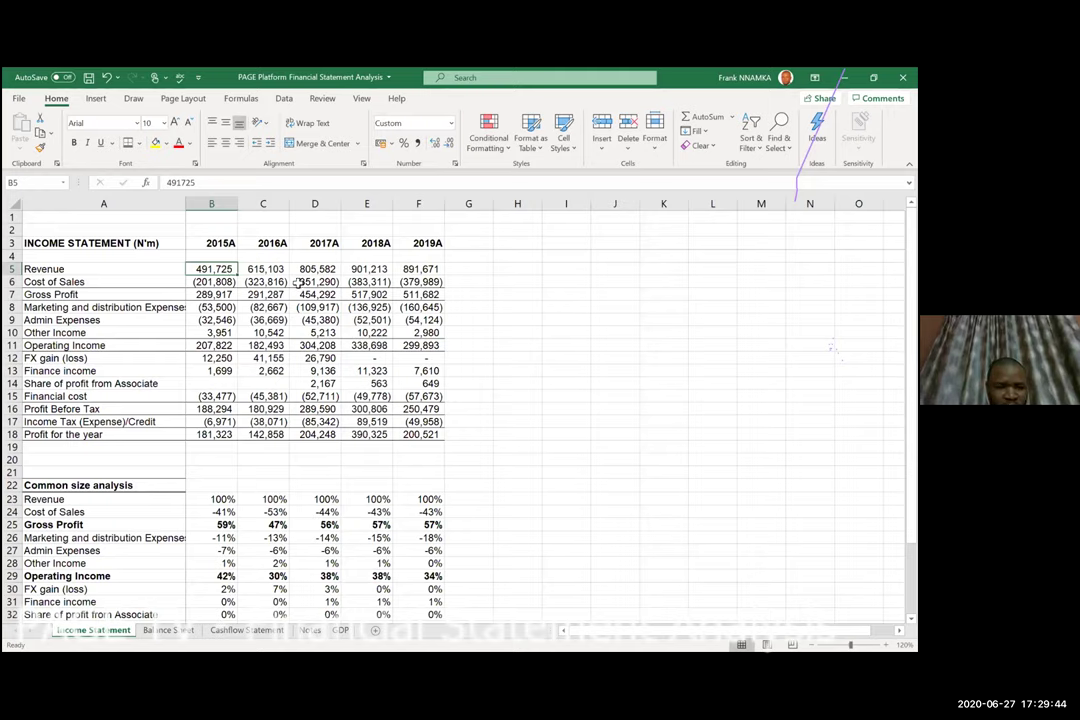
left_click(87, 270)
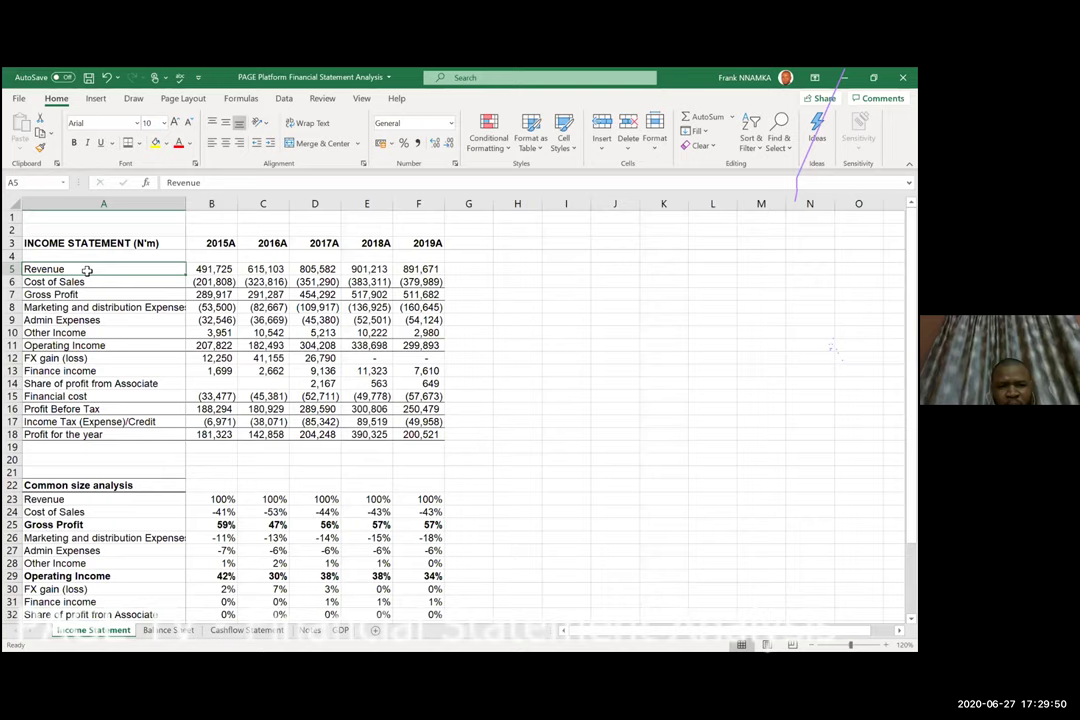
key("ctrl+Right")
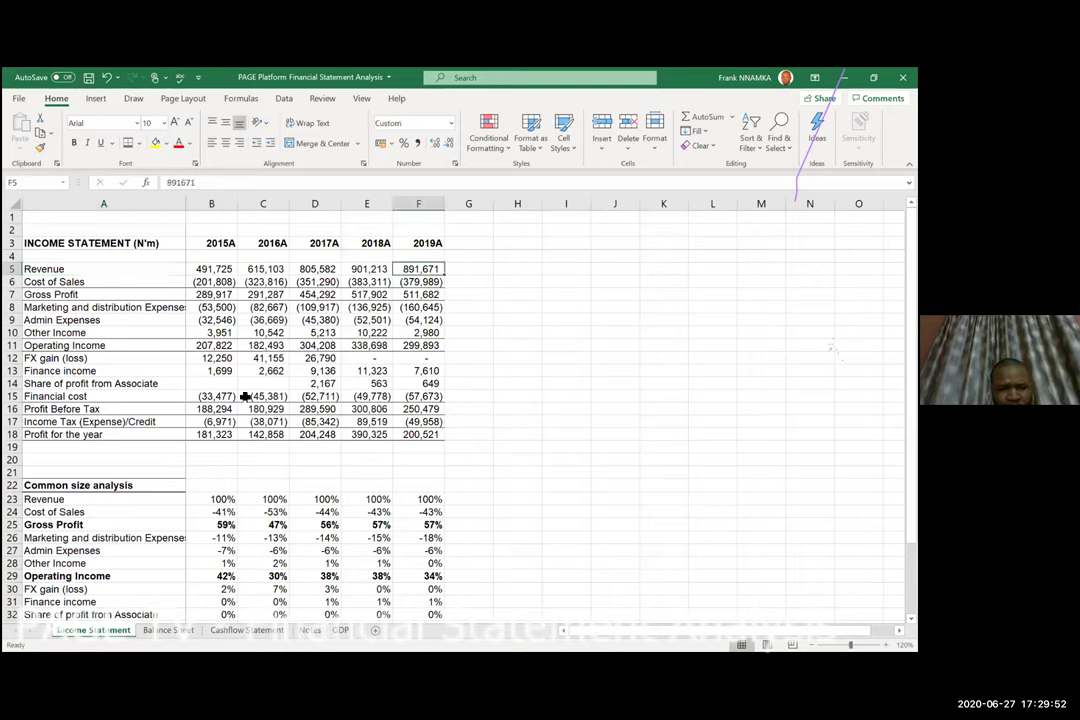
Switch to the Notes sheet and move to row 10 below the Regional revenue table.
left_click(311, 633)
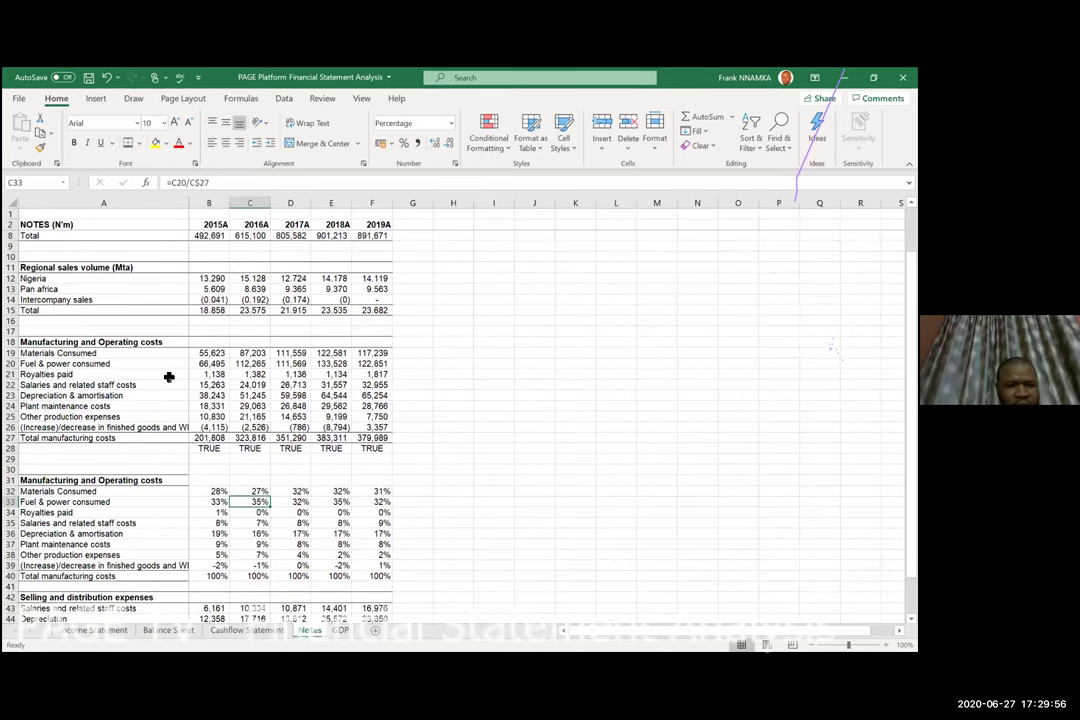
scroll(65, 258, "up", 2)
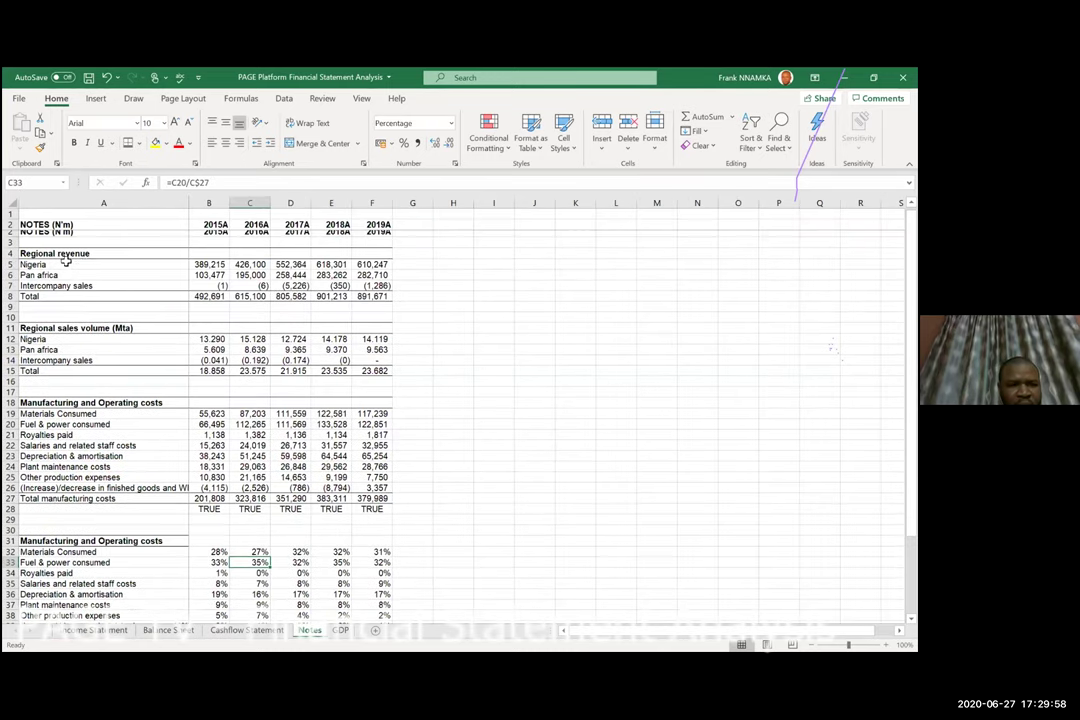
left_click(65, 248)
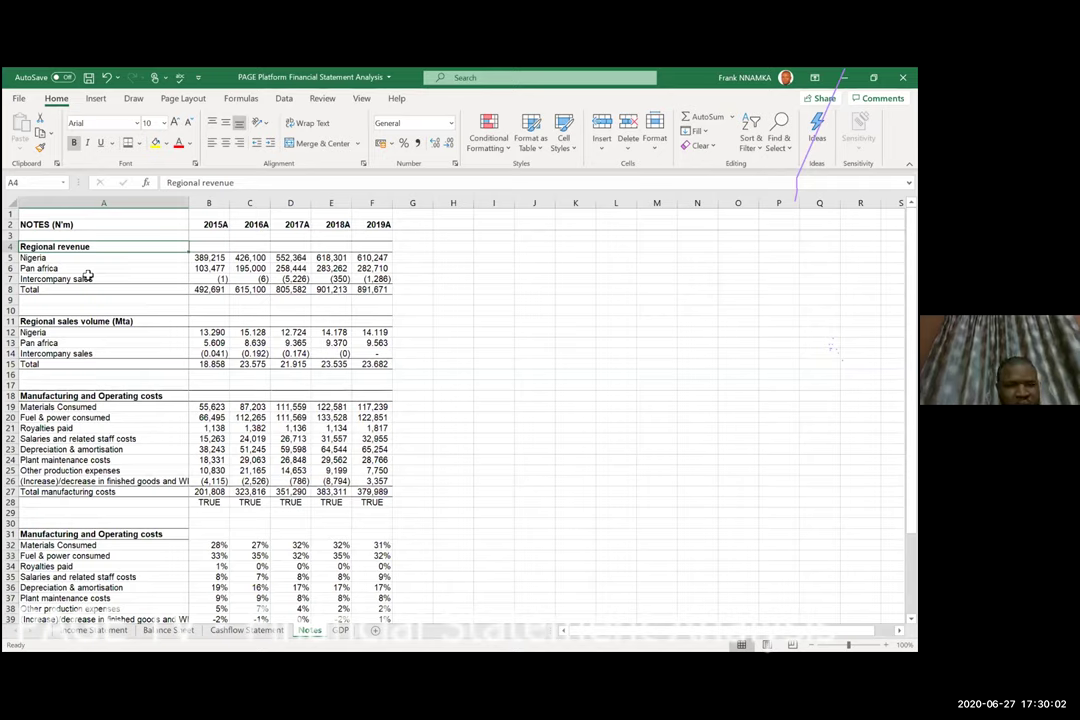
key("Down")
key("Down")
key("Down")
key("Down")
key("Down")
key("Down")
key("Down")
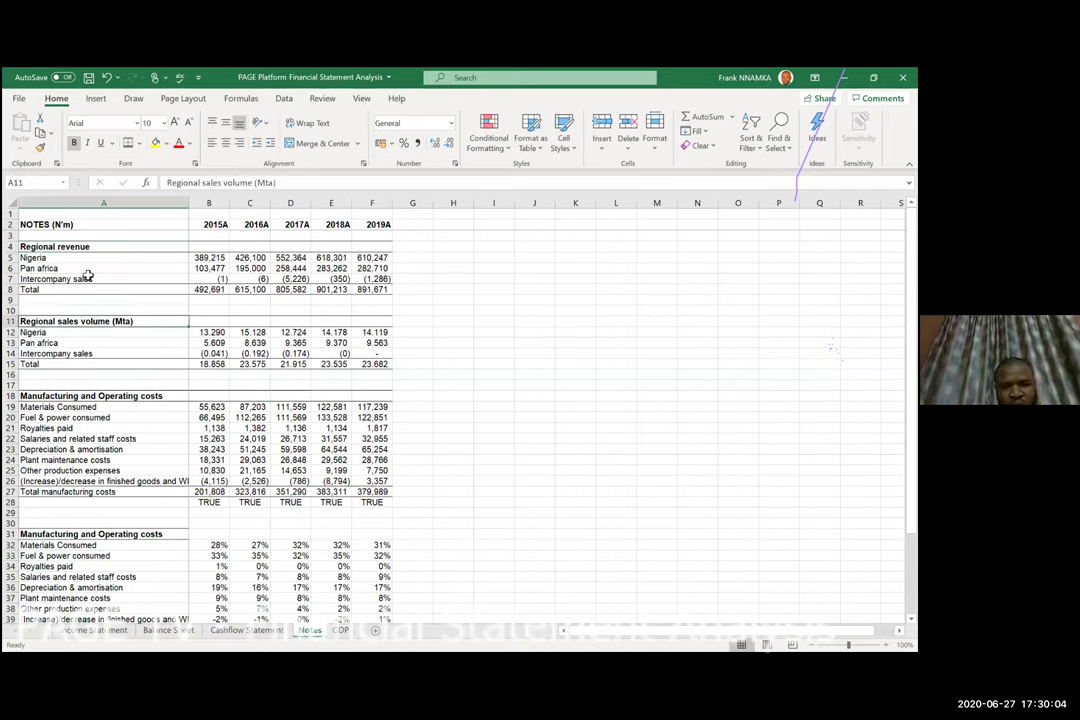
left_click(88, 277)
key("Up")
key("Up")
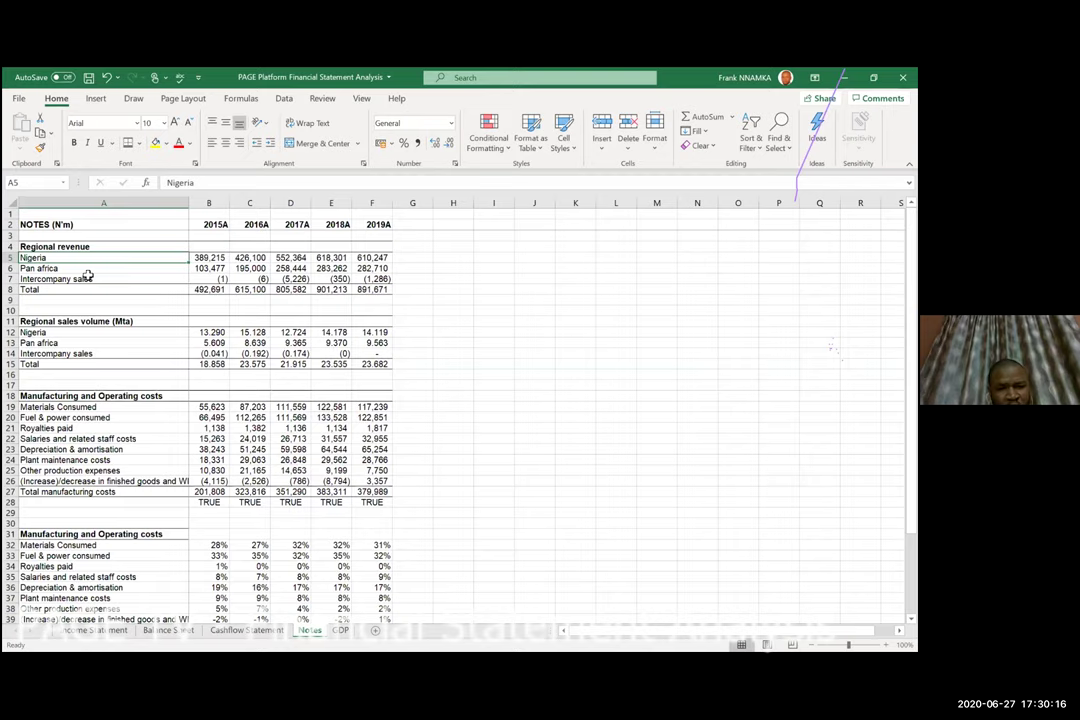
key("Down")
key("Down")
key("Down")
key("Down")
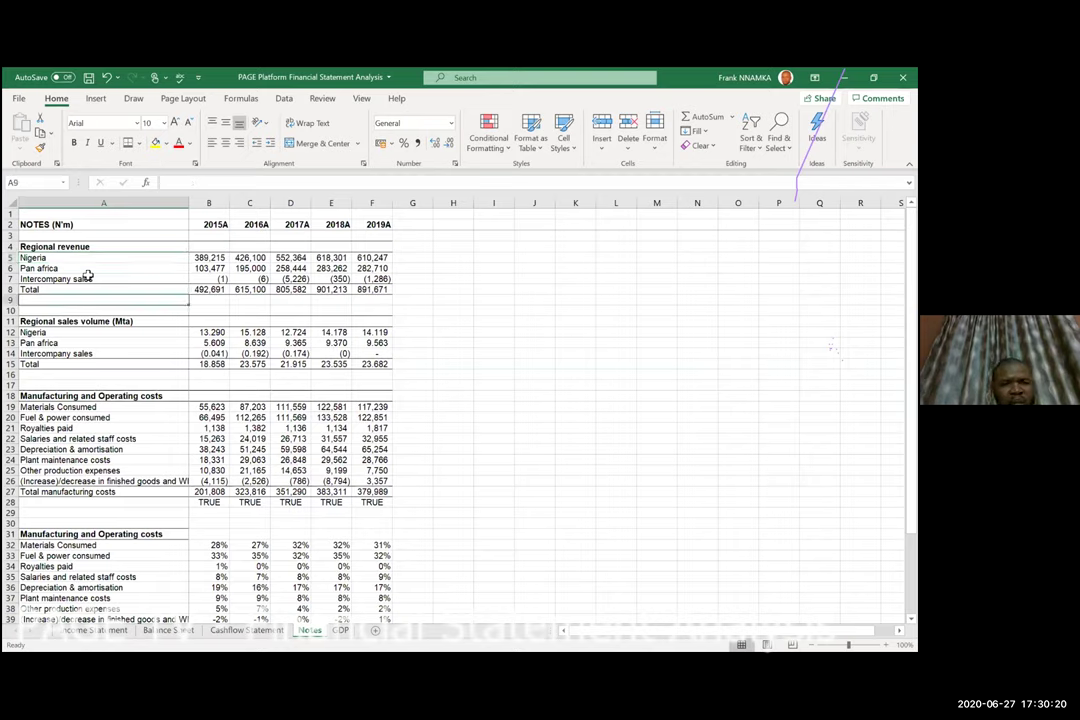
key("Down")
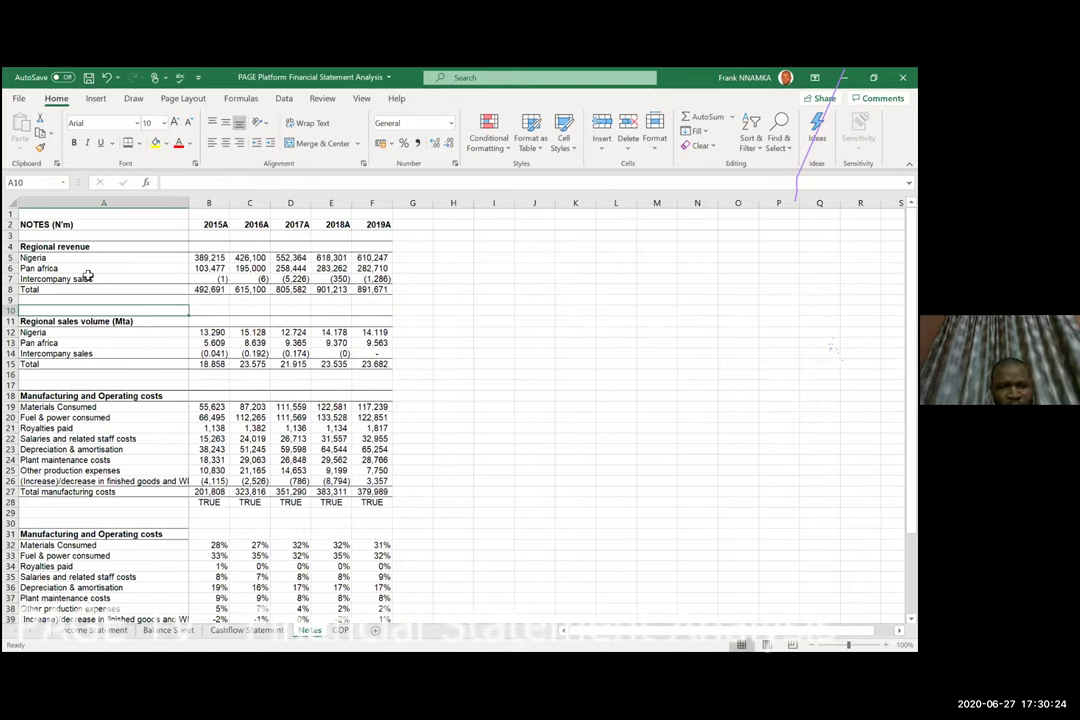
Insert six blank rows at rows 10–15 with Ctrl+Shift+Plus.
key("shift+Down")
key("shift+Down")
key("shift+Down")
key("shift+Down")
key("shift+Down")
key("shift+space")
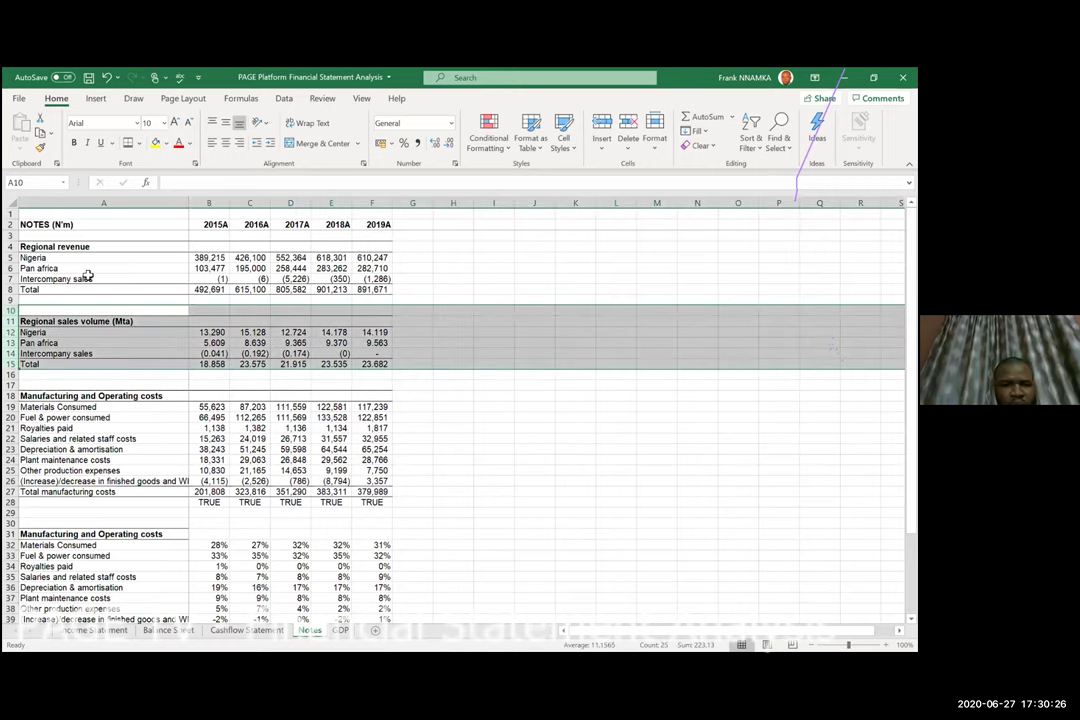
key("ctrl+shift+plus")
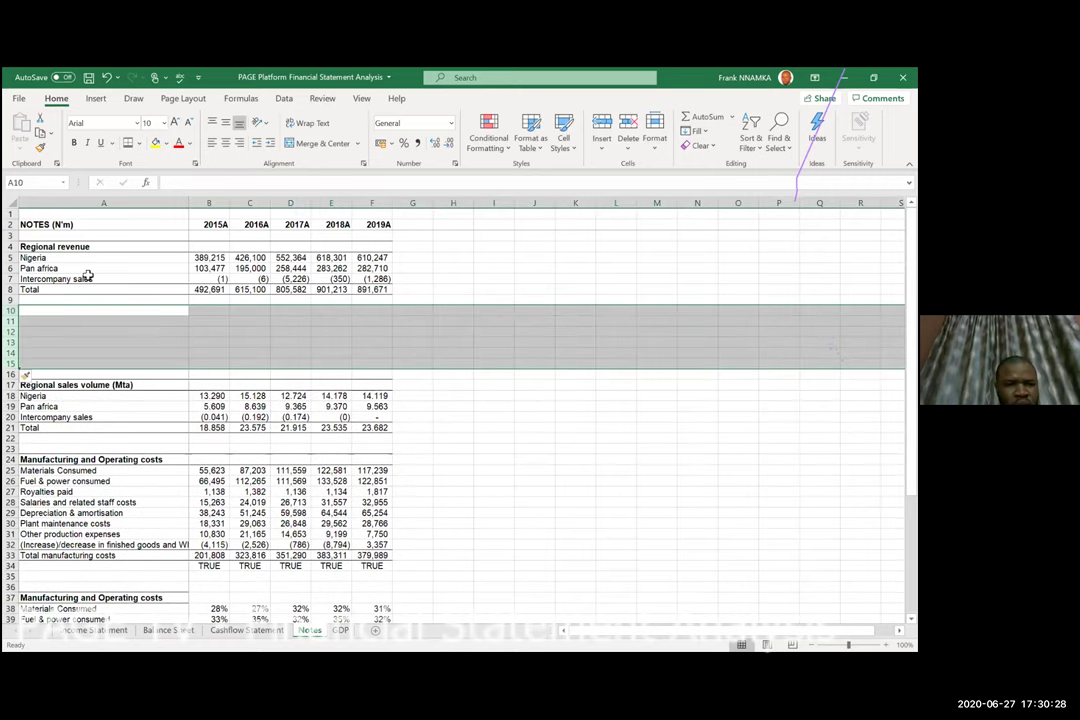
Copy the Regional revenue heading and region labels into A10–A14, ready at B11.
key("Up")
key("Up")
key("Up")
key("Up")
key("Up")
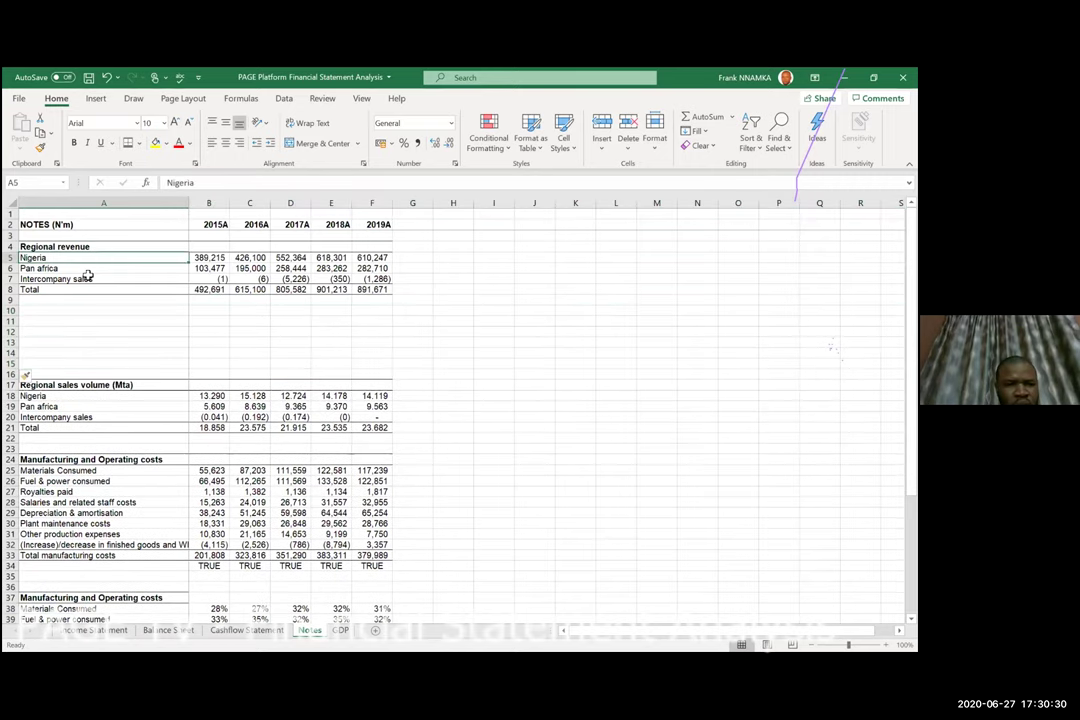
key("shift+Down")
key("shift+Down")
key("ctrl+c")
key("Down")
key("Down")
key("Down")
key("Down")
key("Down")
key("Down")
key("Down")
key("Down")
key("Down")
key("Down")
key("Down")
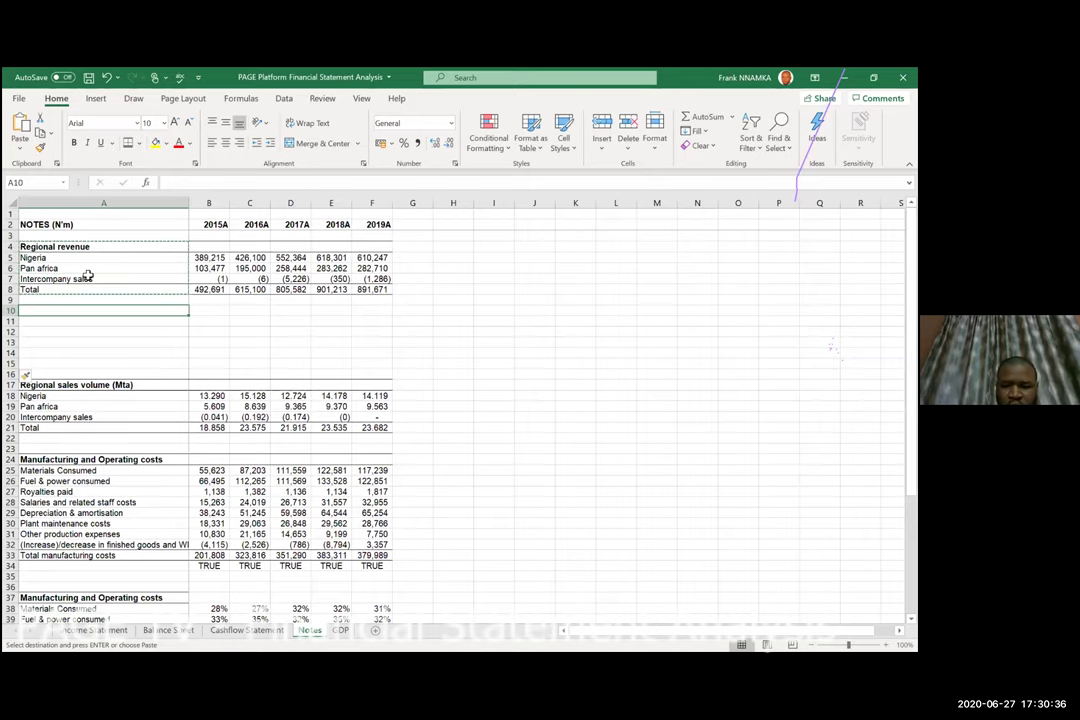
key("Return")
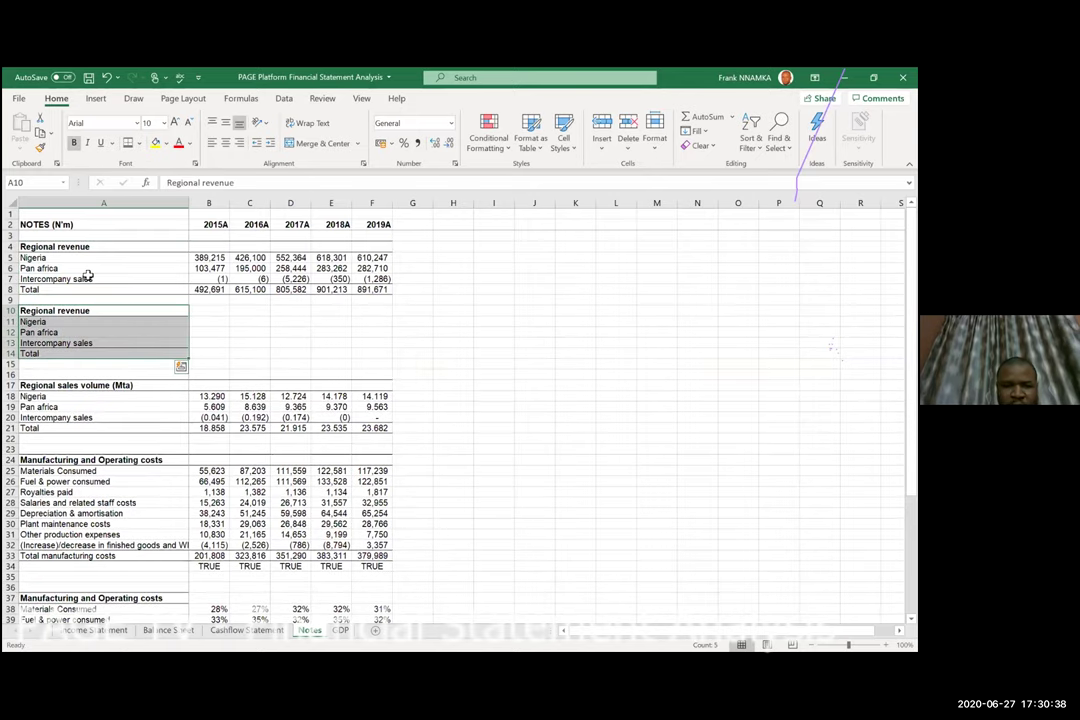
key("Right")
key("Down")
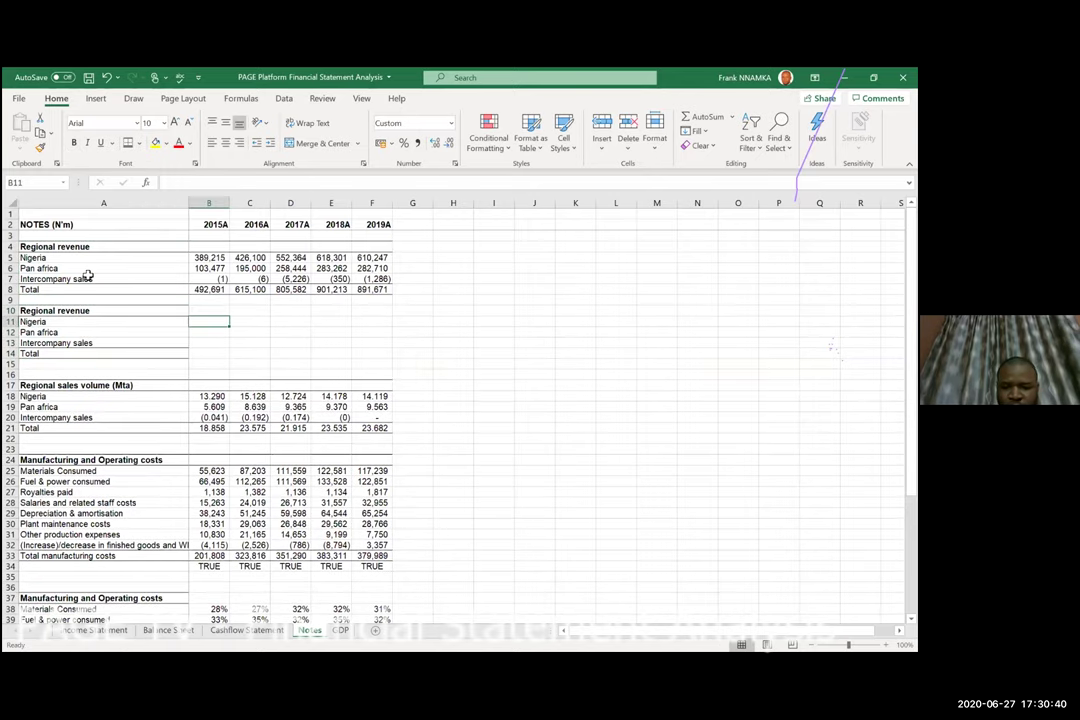
Enter =B5/B$8 in B11 for Nigeria's 2015A revenue share, formatted as a percentage.
type("=")
key("Up")
key("Up")
key("Up")
key("Up")
key("Up")
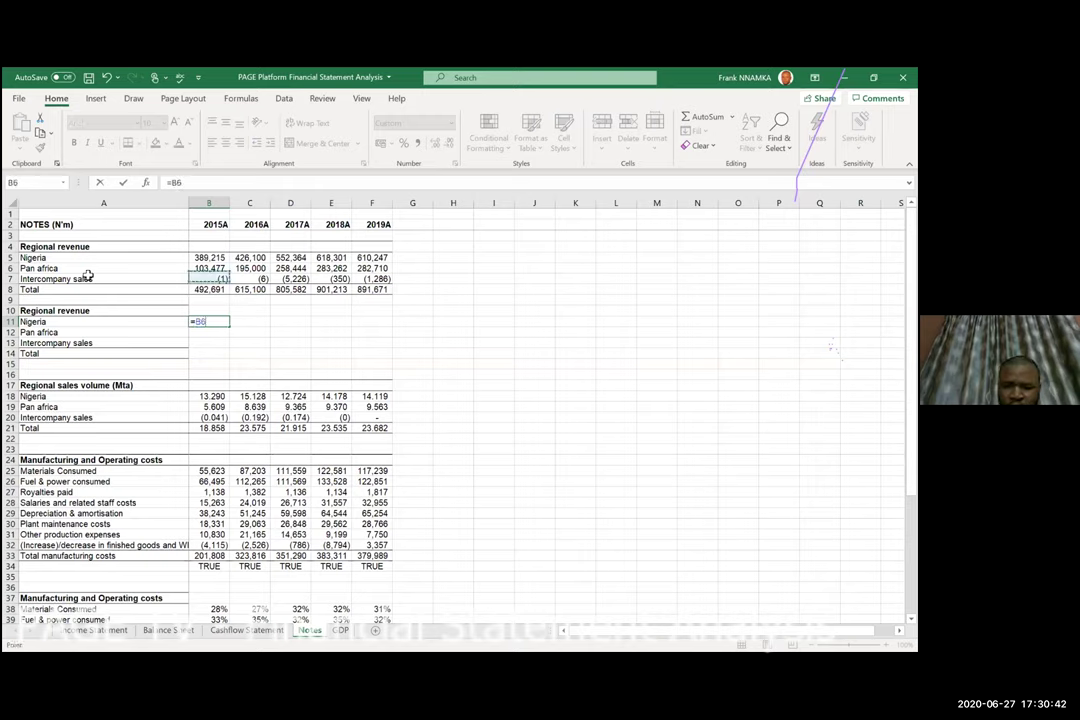
key("Up")
type("/")
key("Down")
key("Down")
key("Down")
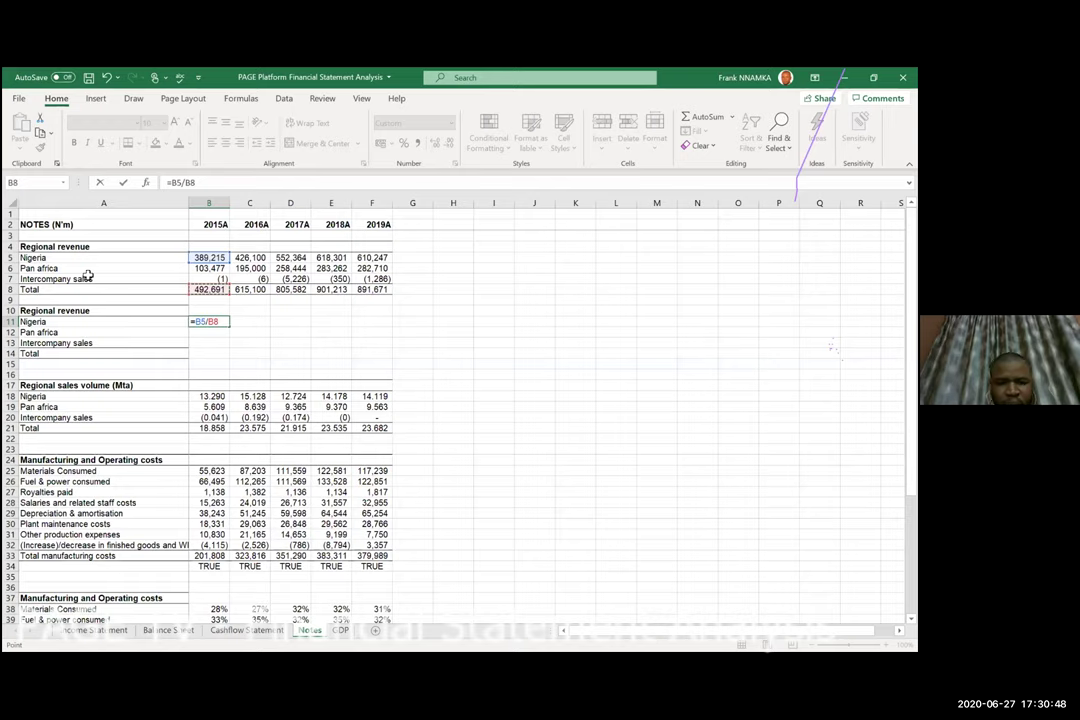
key("F4")
key("F4")
key("ctrl+Return")
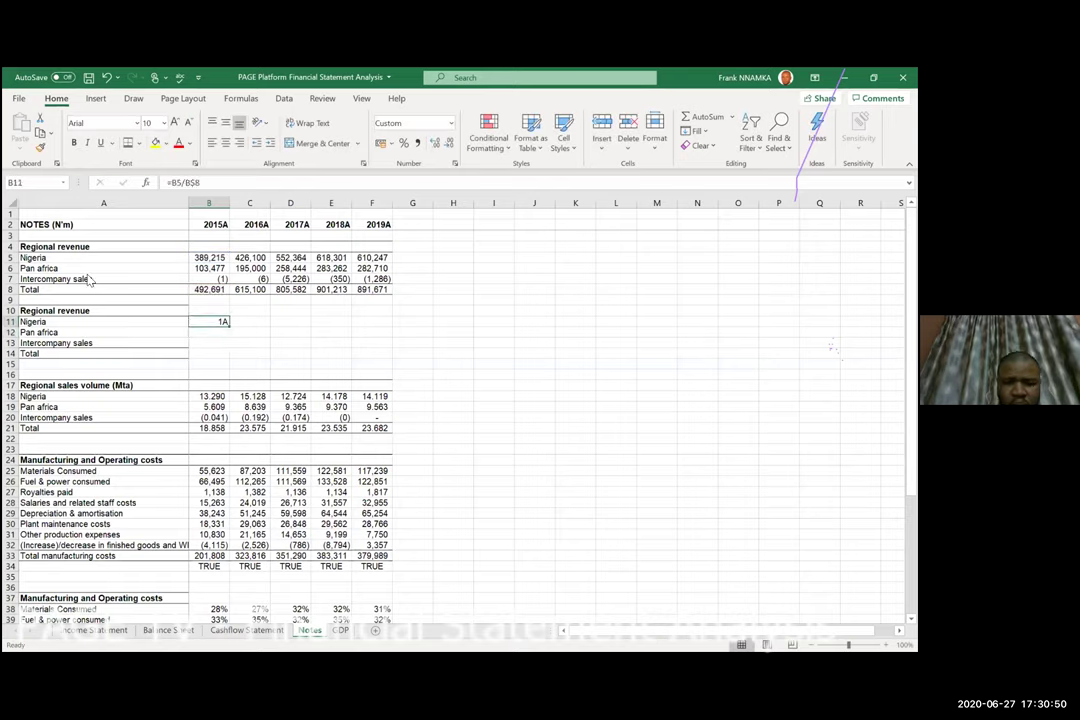
key("ctrl+shift+5")
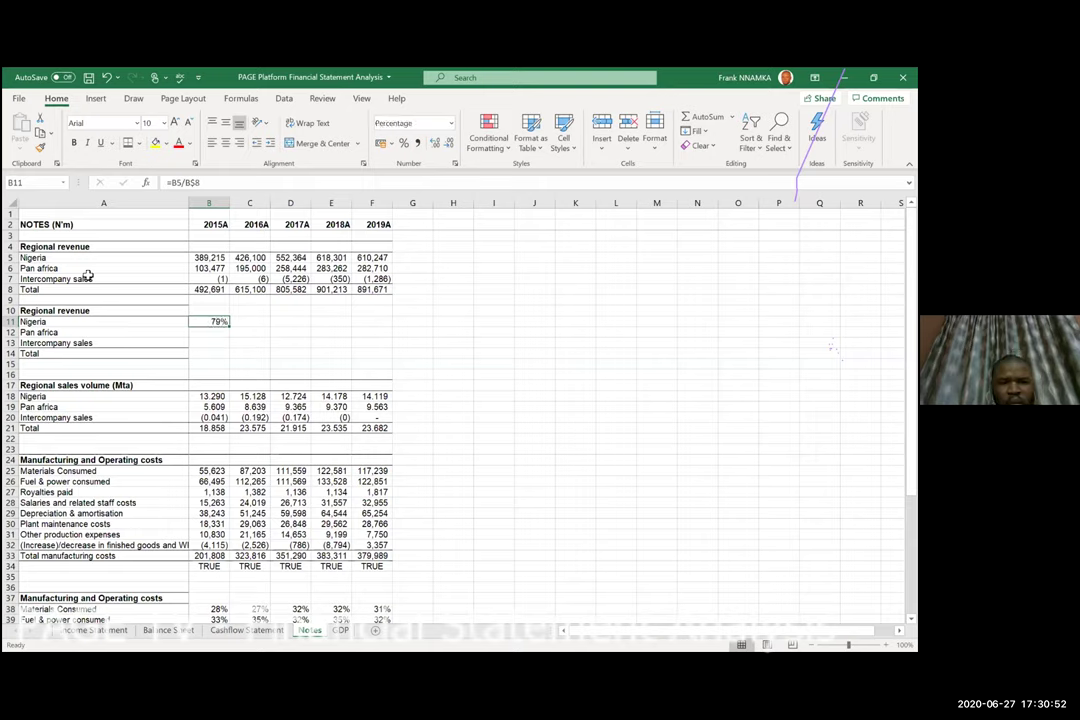
Fill the share formula across to 2019A and down to the Total row, then check it.
key("shift+Right")
key("shift+Right")
key("shift+Right")
key("shift+Right")
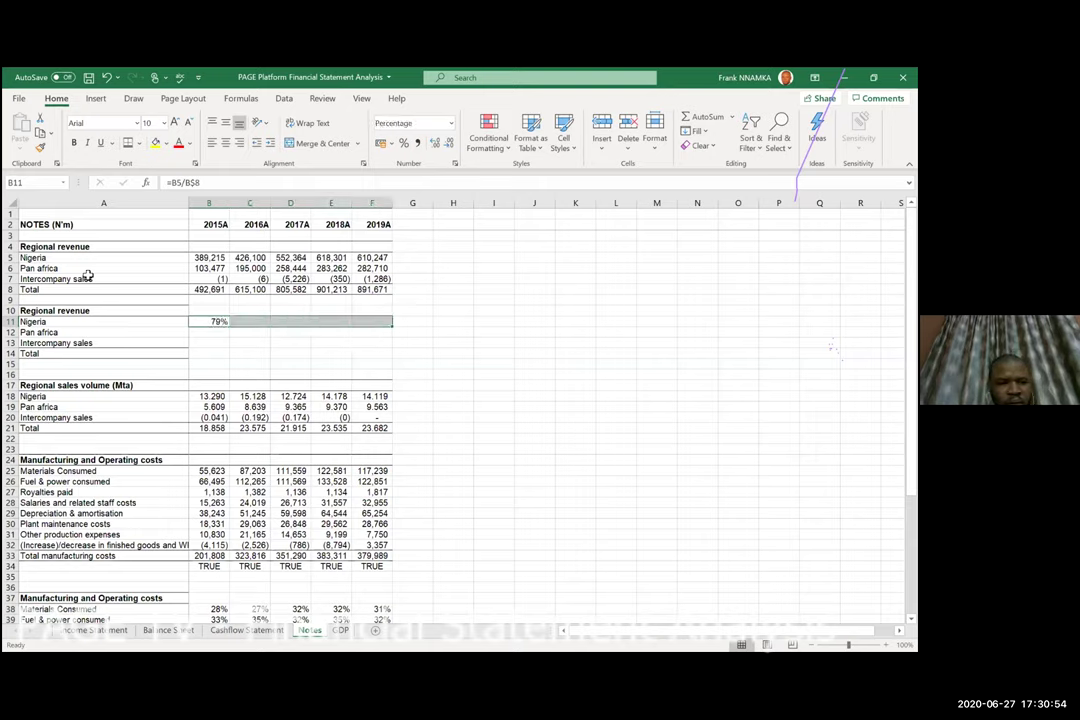
key("ctrl+r")
key("shift+Down")
key("shift+Down")
key("shift+Down")
key("ctrl+d")
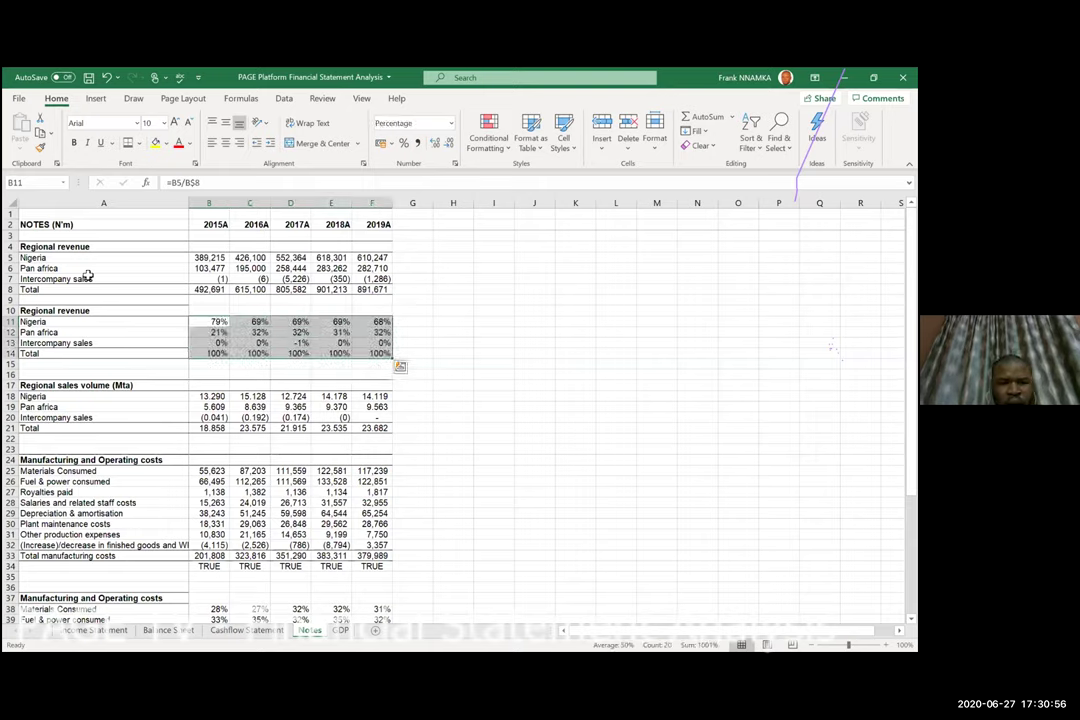
key("Down")
key("Down")
key("Down")
key("Down")
key("Up")
key("Up")
key("Up")
key("Up")
key("Right")
key("Right")
key("Right")
key("Left")
key("Left")
key("Left")
key("ctrl+shift+Right")
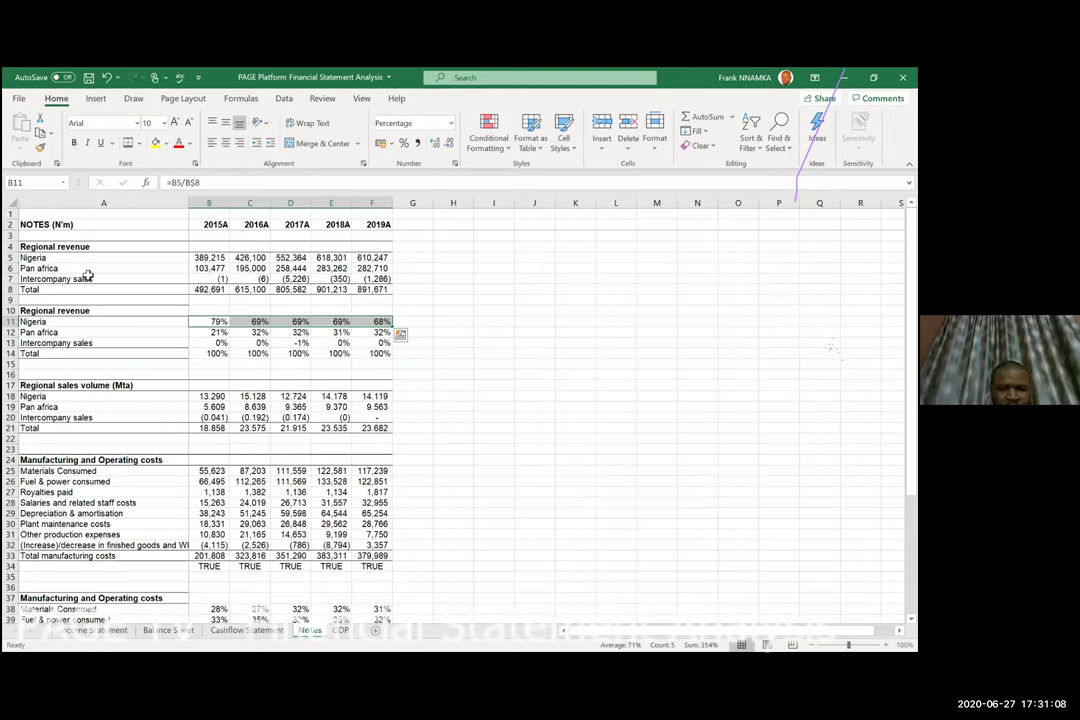
key("ctrl+shift+Left")
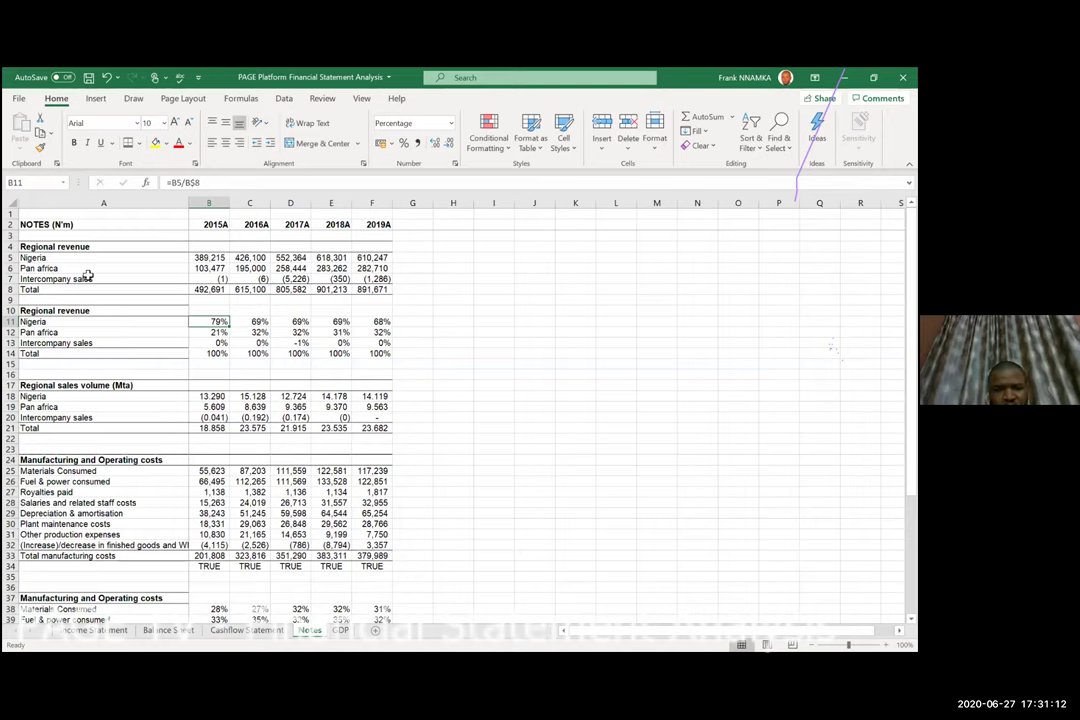
key("Right")
key("Right")
key("Right")
key("Right")
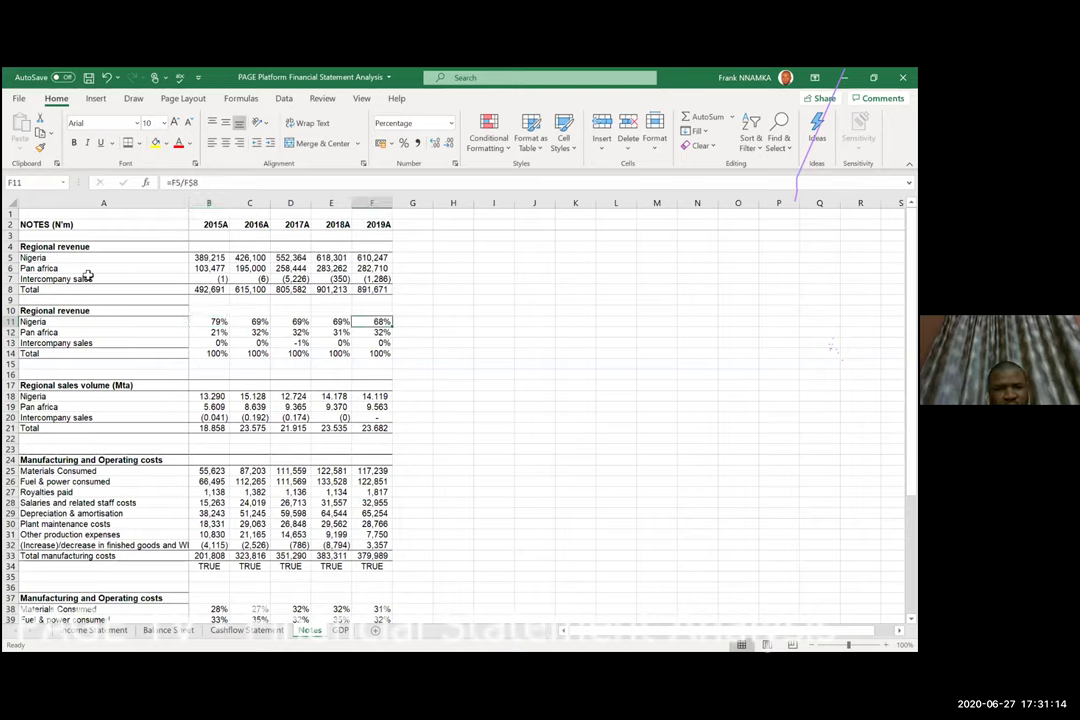
key("Down")
key("Down")
key("Down")
key("Down")
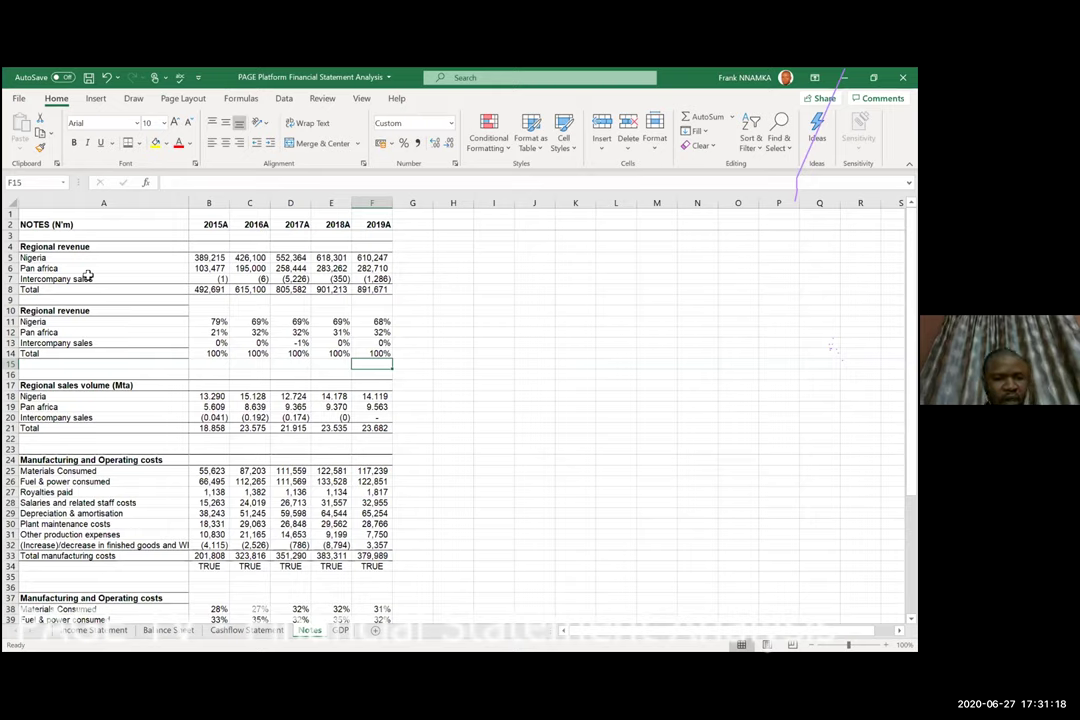
key("Up")
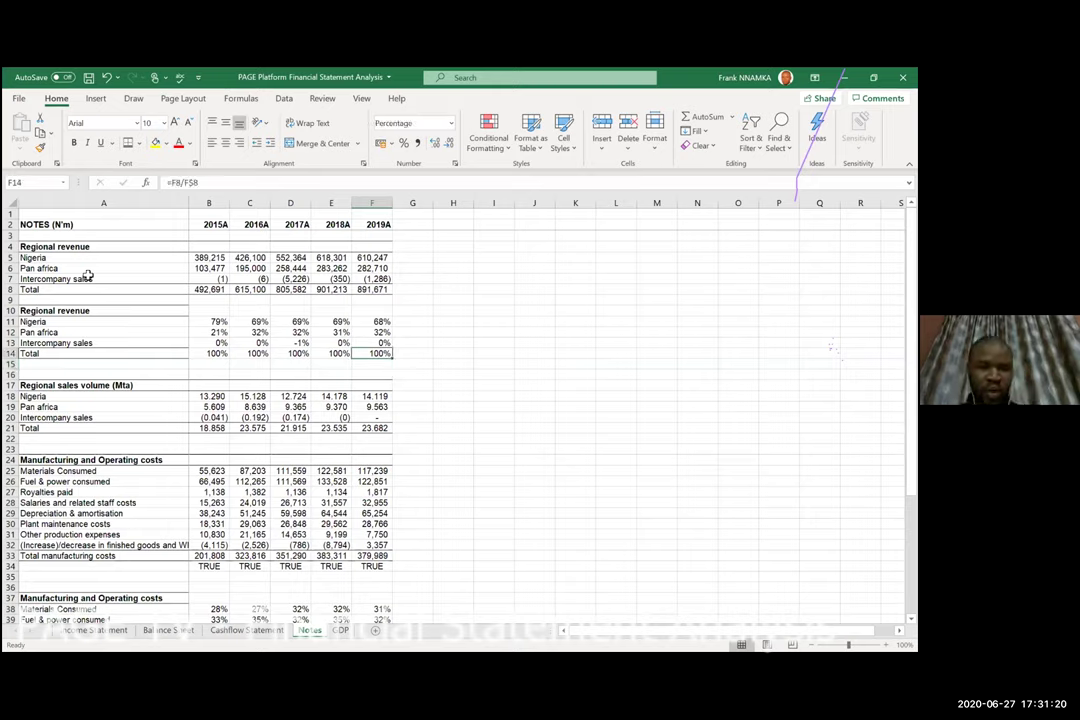
key("Up")
key("Up")
key("Up")
key("Left")
key("Left")
key("Left")
key("Left")
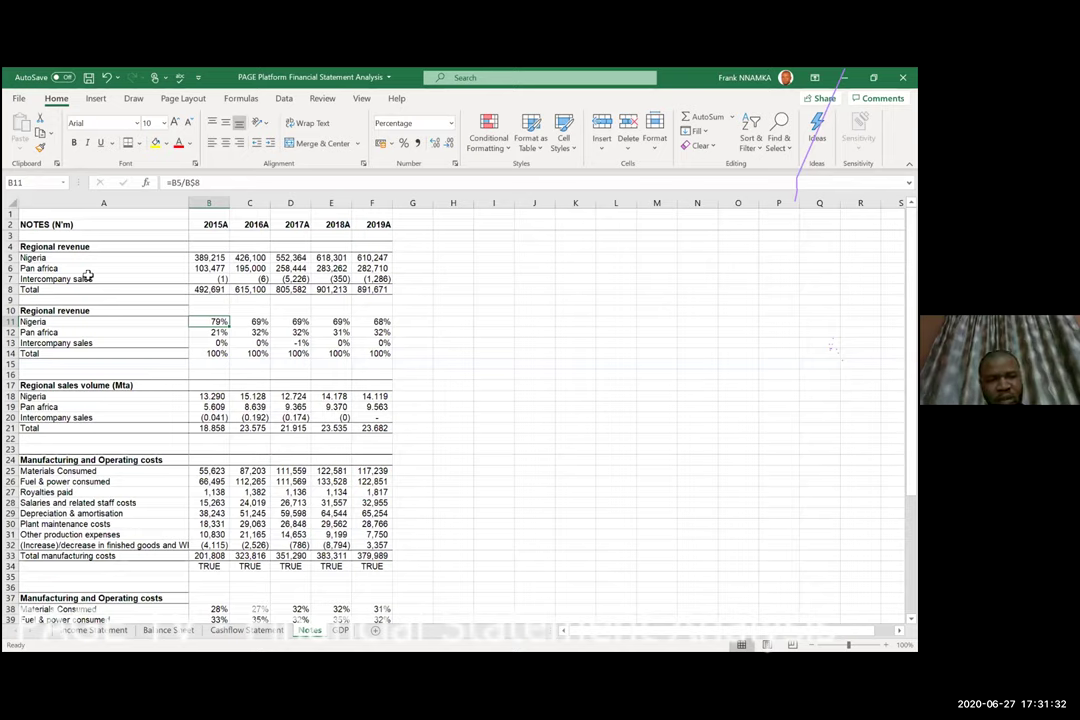
key("Down")
key("Down")
key("Down")
key("Down")
key("Down")
key("Down")
key("Down")
key("Down")
key("Down")
key("Down")
key("Down")
key("Down")
key("Down")
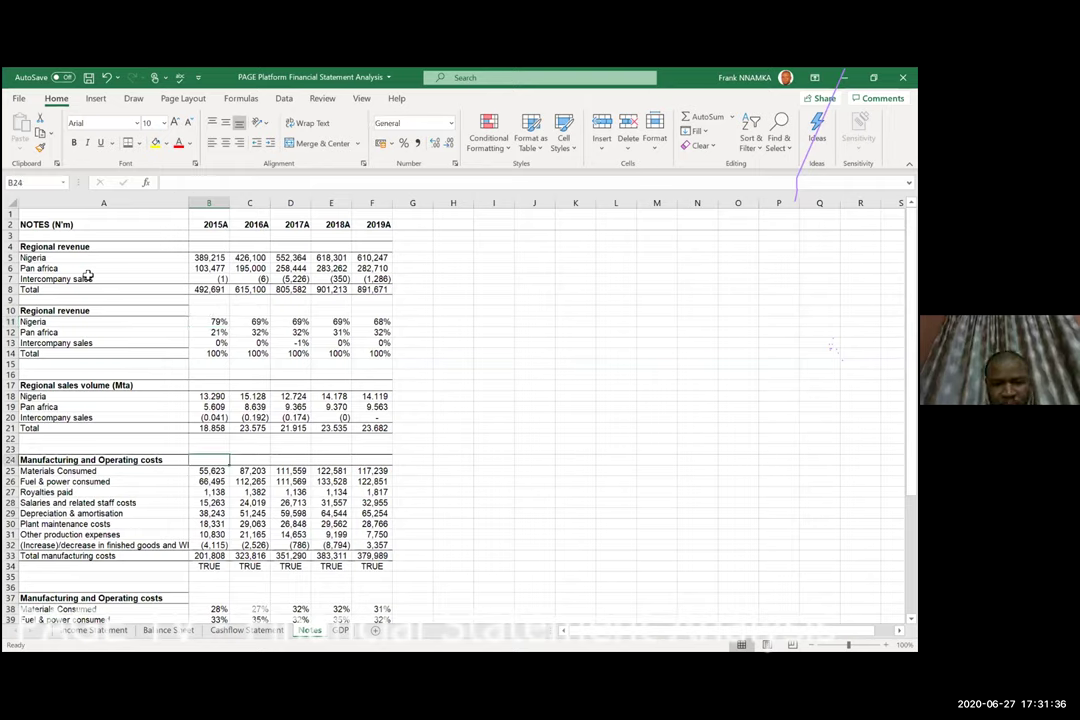
key("Up")
key("Up")
key("Up")
key("Up")
key("Up")
key("Up")
key("Up")
key("Up")
key("Up")
key("Up")
key("Up")
key("Up")
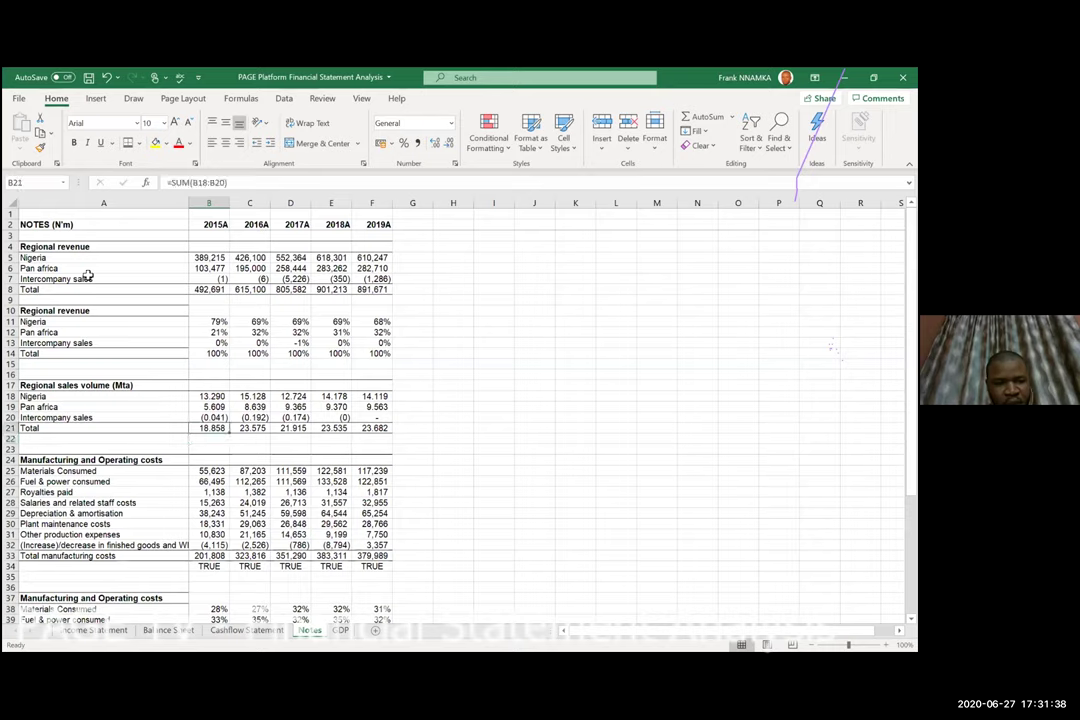
key("Up")
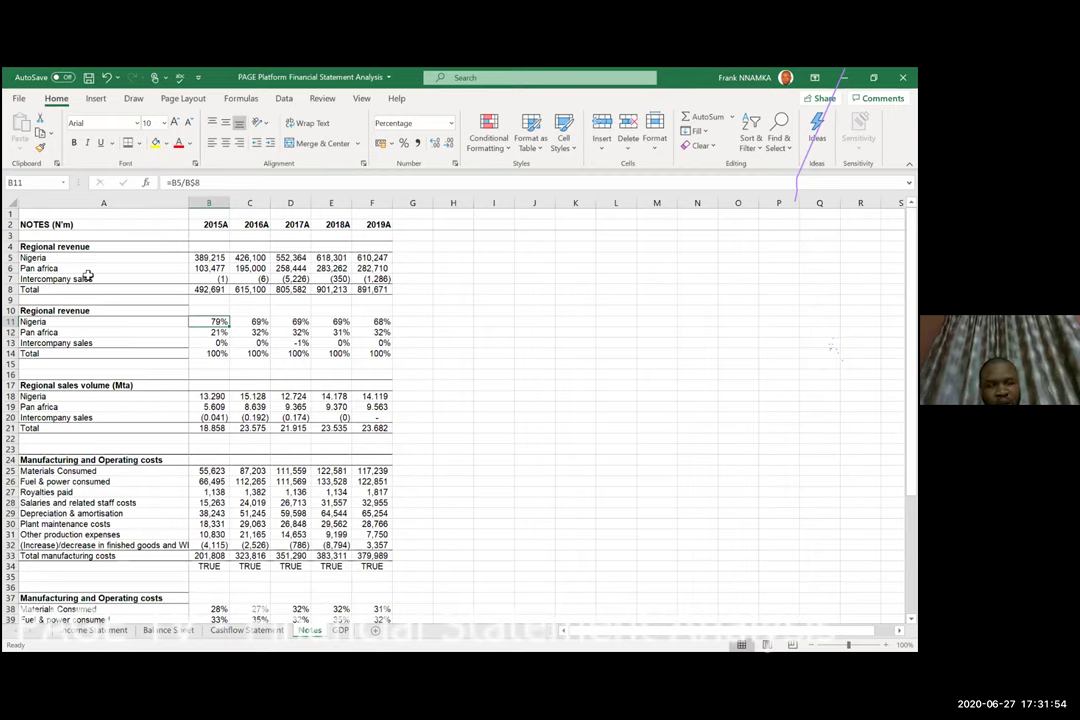
key("Down")
key("Down")
key("Down")
key("Down")
key("Up")
key("Up")
key("Up")
key("Up")
key("Left")
key("Right")
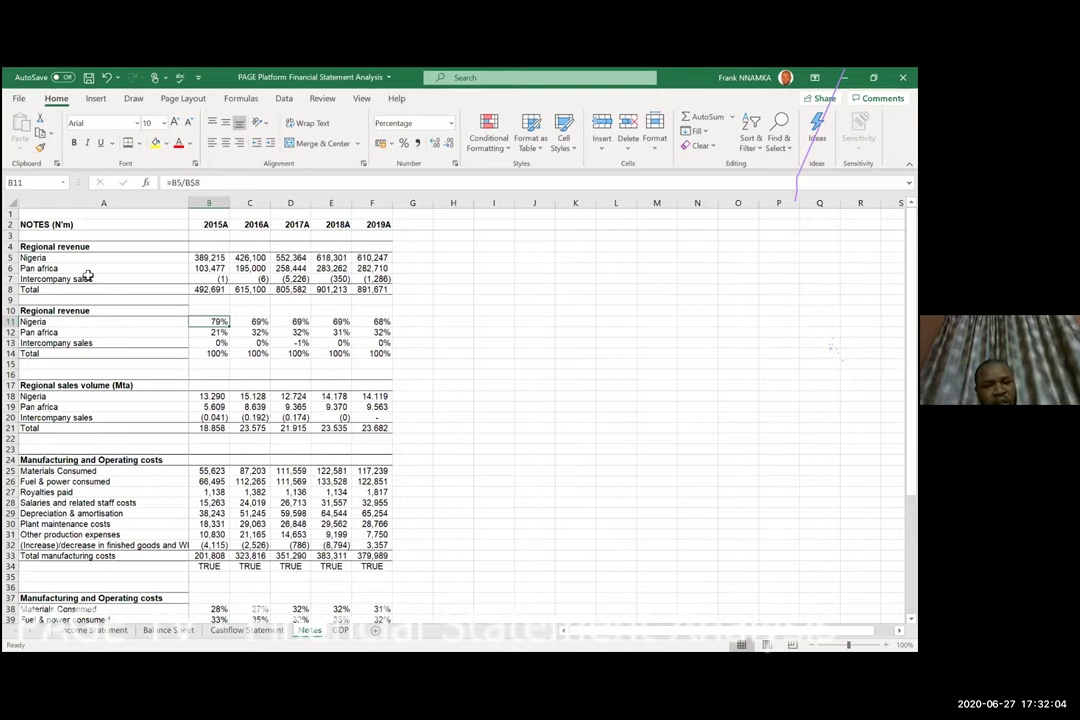
key("Down")
key("Down")
key("Down")
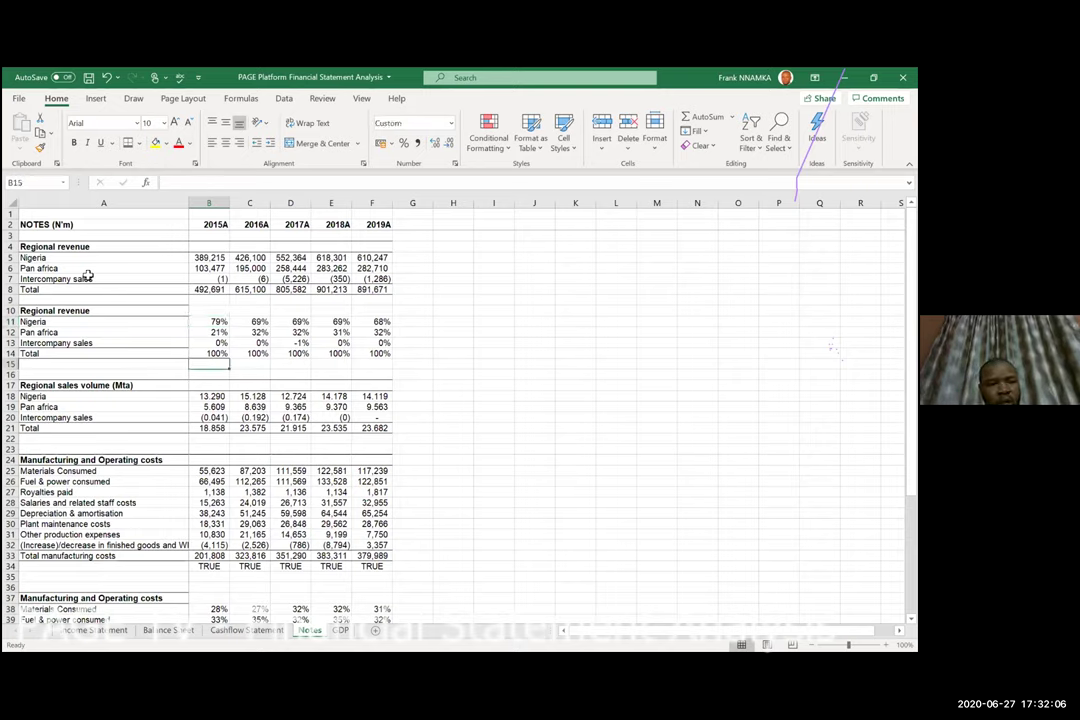
key("Up")
key("Up")
key("Up")
key("Up")
key("Down")
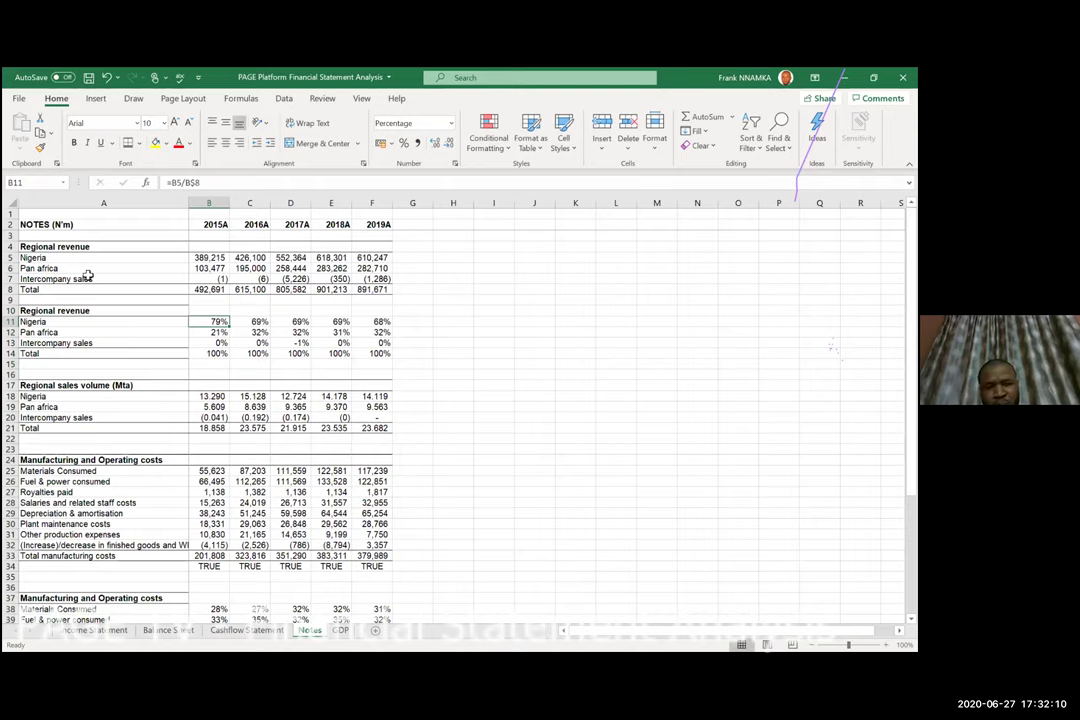
key("Right")
key("Right")
key("Right")
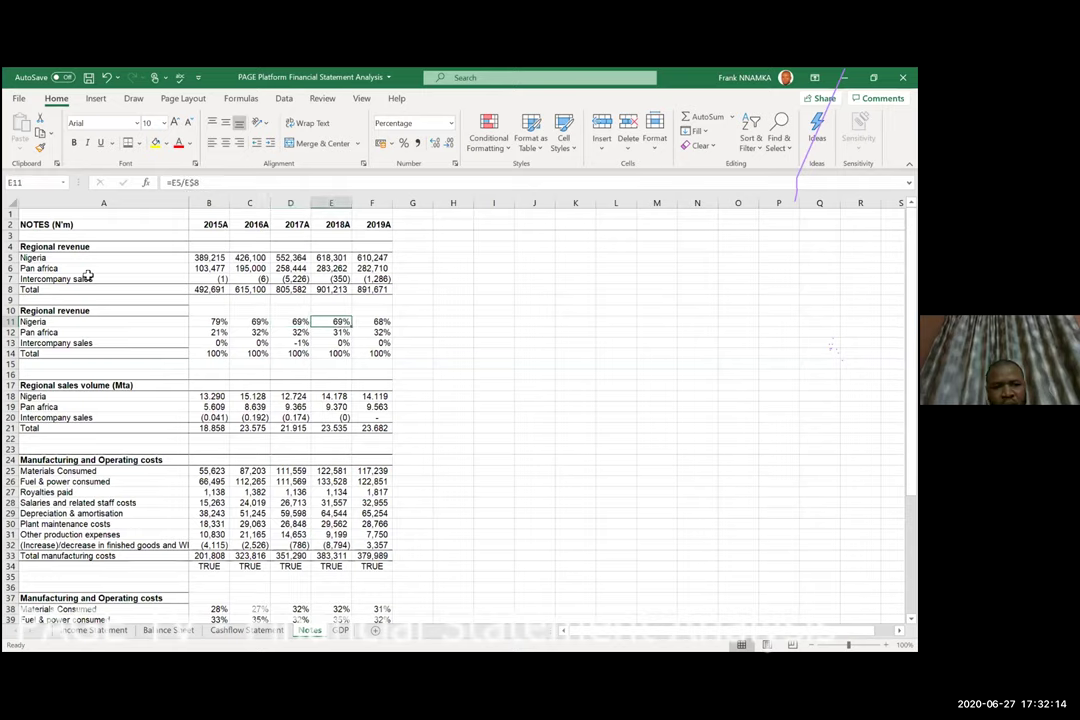
key("Right")
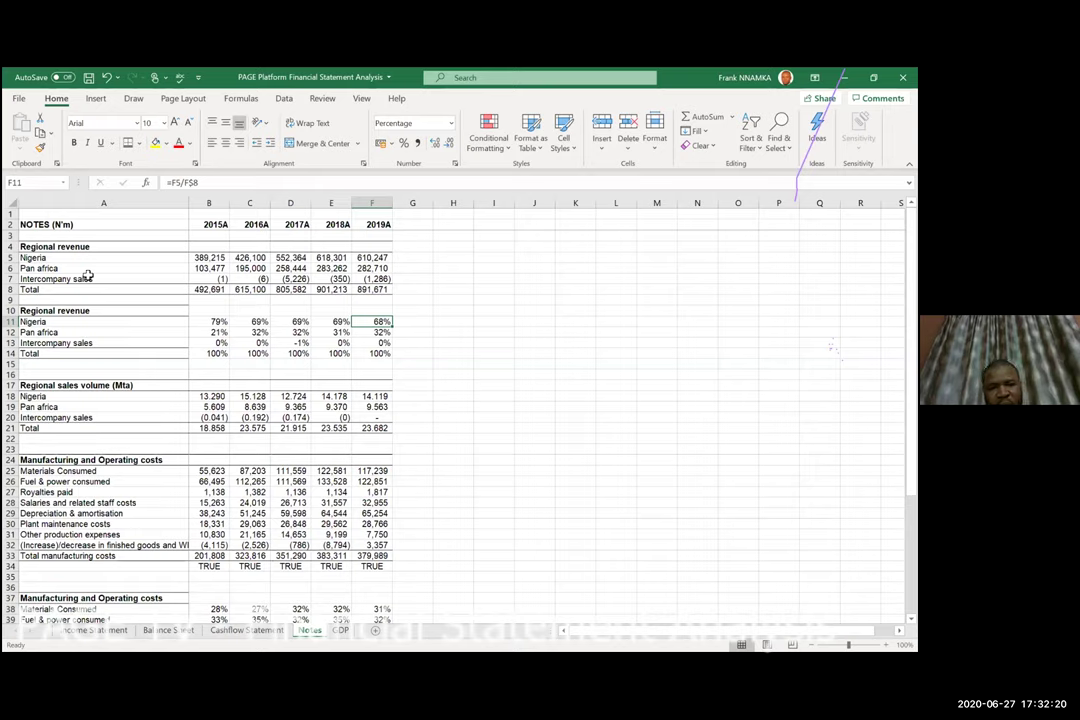
key("Down")
key("Up")
key("Left")
key("Left")
key("Left")
key("Left")
key("Left")
key("Right")
key("Right")
key("Right")
key("Right")
key("Left")
key("Left")
key("Left")
key("Left")
key("Right")
key("Right")
key("Right")
key("Right")
key("Right")
key("Right")
key("Left")
key("Left")
key("Left")
key("Left")
key("Left")
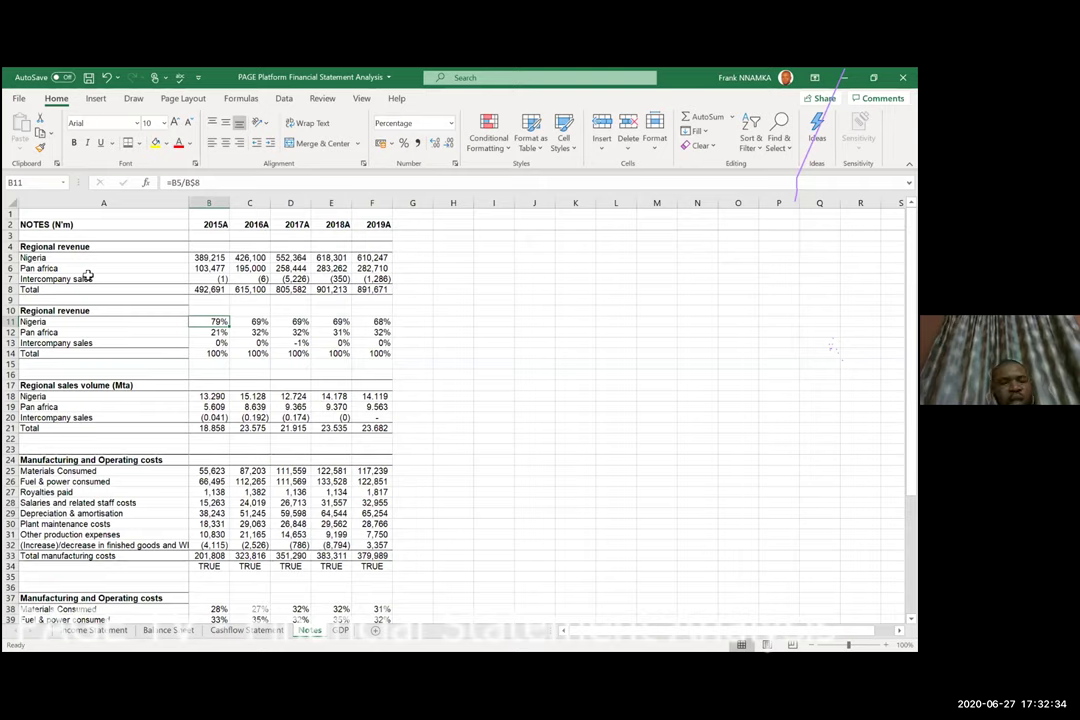
key("Down")
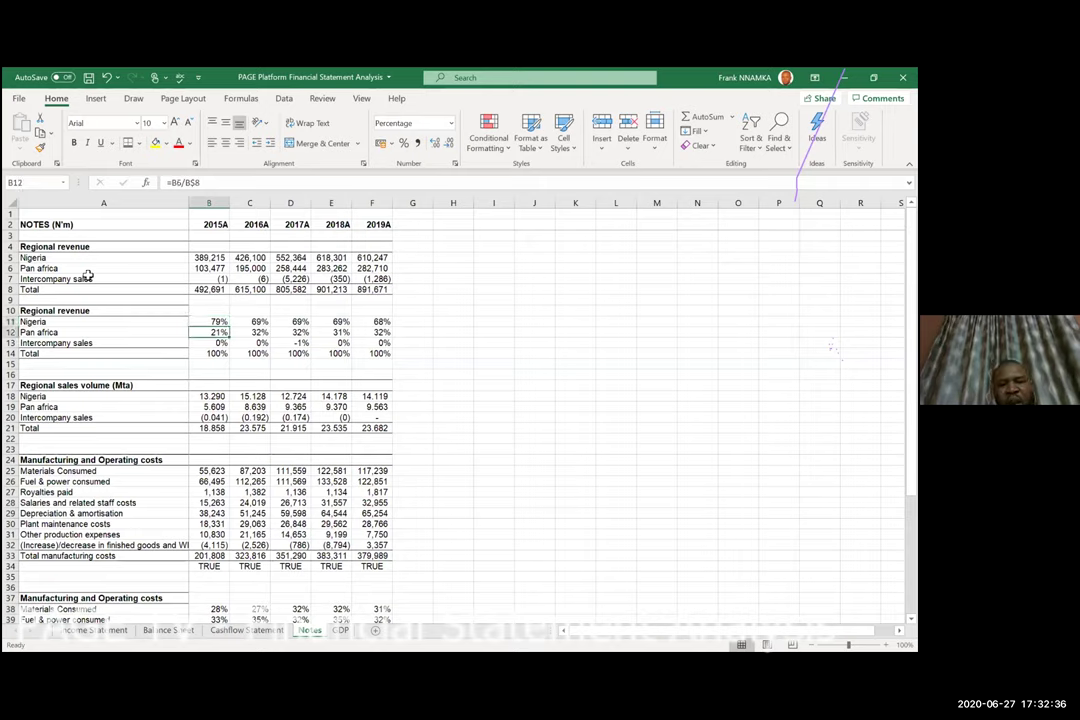
key("Left")
key("Right")
key("ctrl+Right")
key("Left")
key("Left")
key("Left")
key("Left")
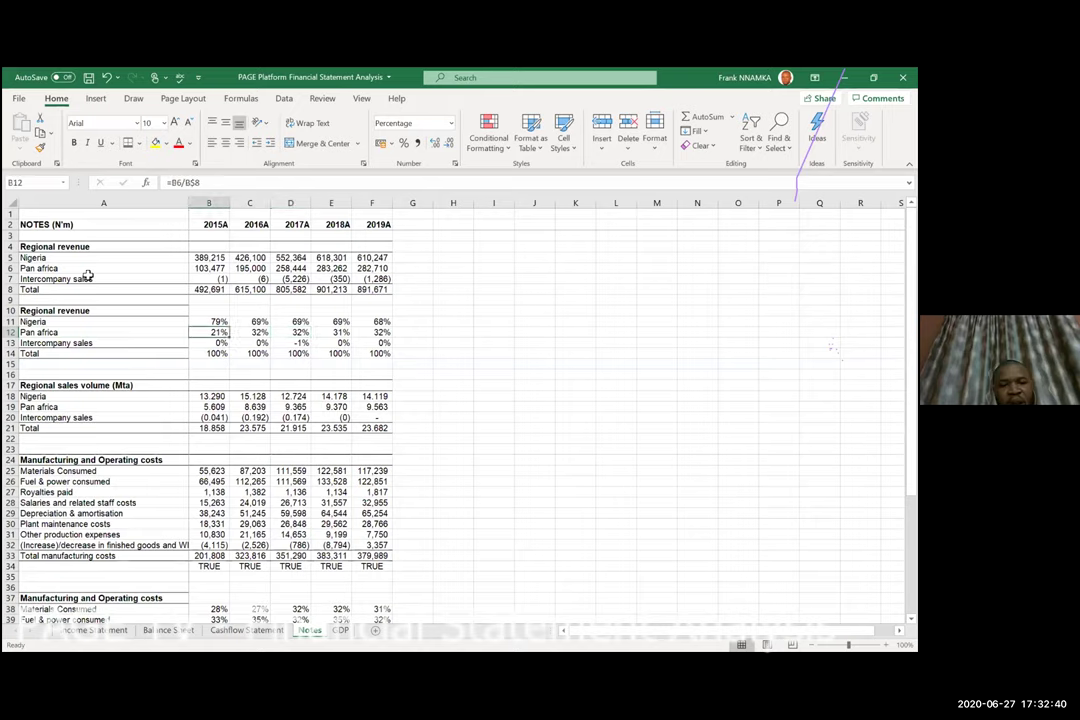
key("Right")
key("Right")
key("Right")
key("Right")
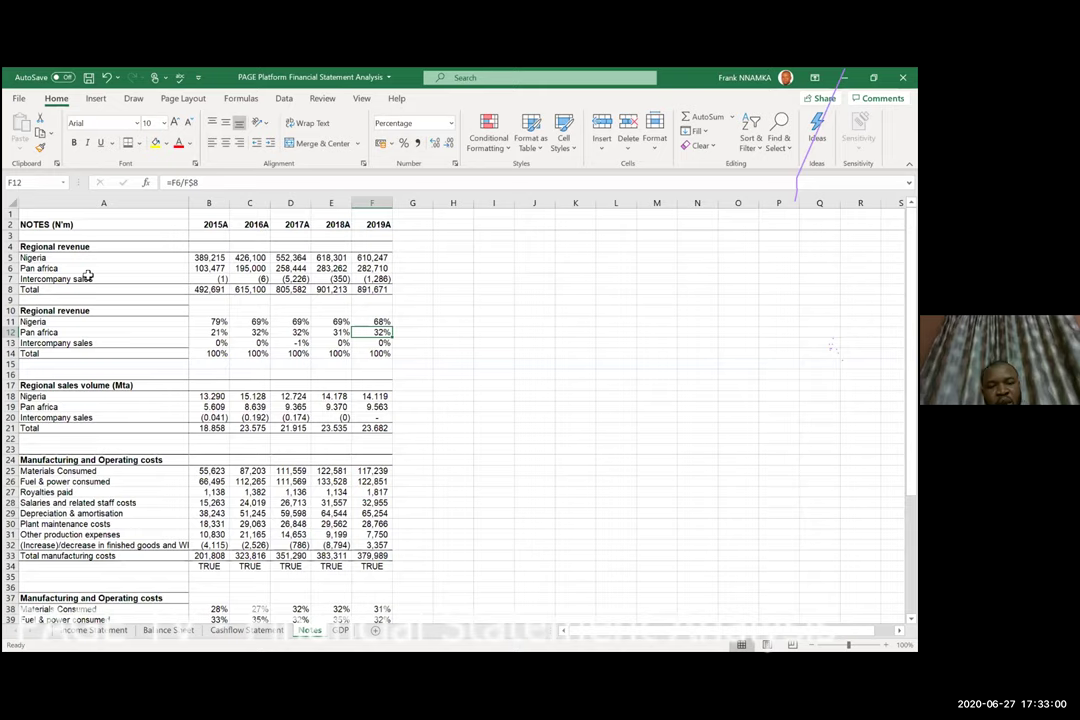
Check the 2015A–2019A revenue figures and total formulas in the Regional revenue table.
key("Right")
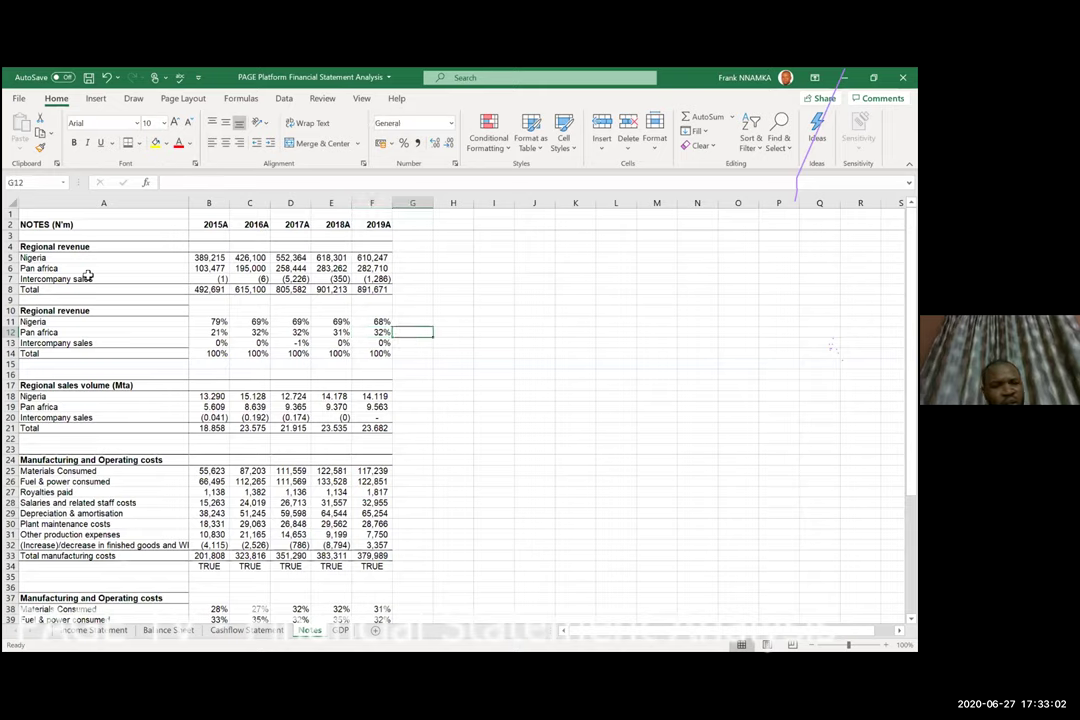
key("Home")
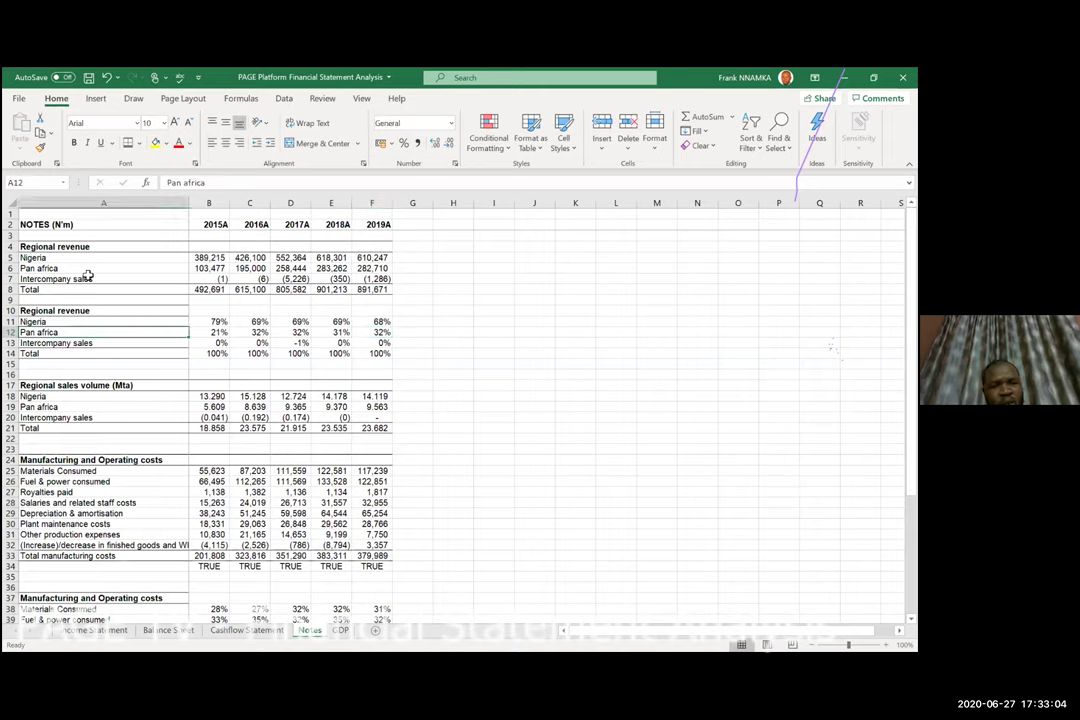
key("Down")
key("Right")
key("Right")
key("Right")
key("Right")
key("Right")
key("Down")
key("Down")
key("Down")
key("Down")
key("Down")
key("Down")
key("Down")
key("Down")
key("Down")
key("Down")
key("Up")
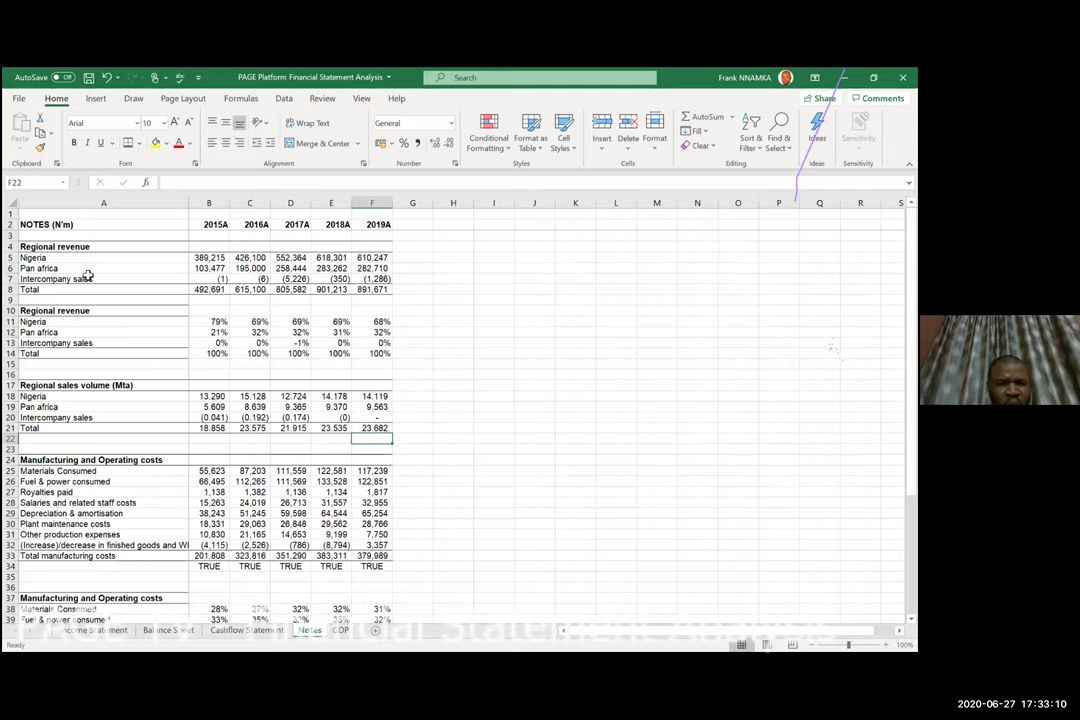
key("Up")
key("Up")
key("Up")
key("Up")
key("Up")
key("Up")
key("Up")
key("Up")
key("Up")
key("Up")
key("Up")
key("Up")
key("Up")
key("Up")
key("Up")
key("Up")
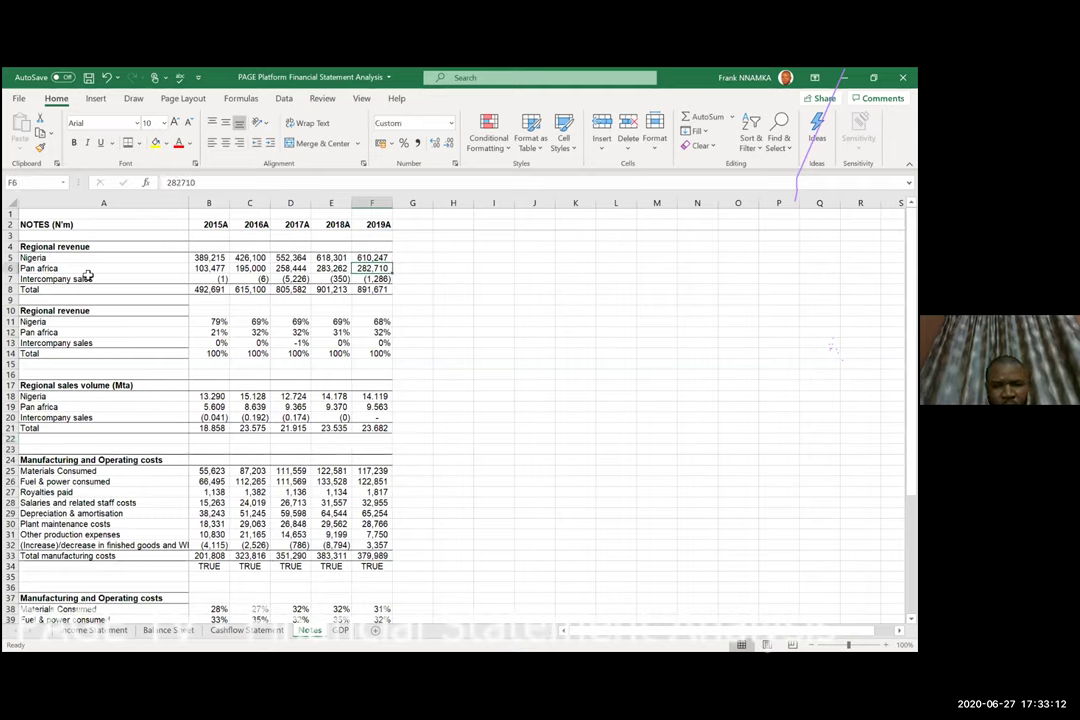
key("Down")
key("Down")
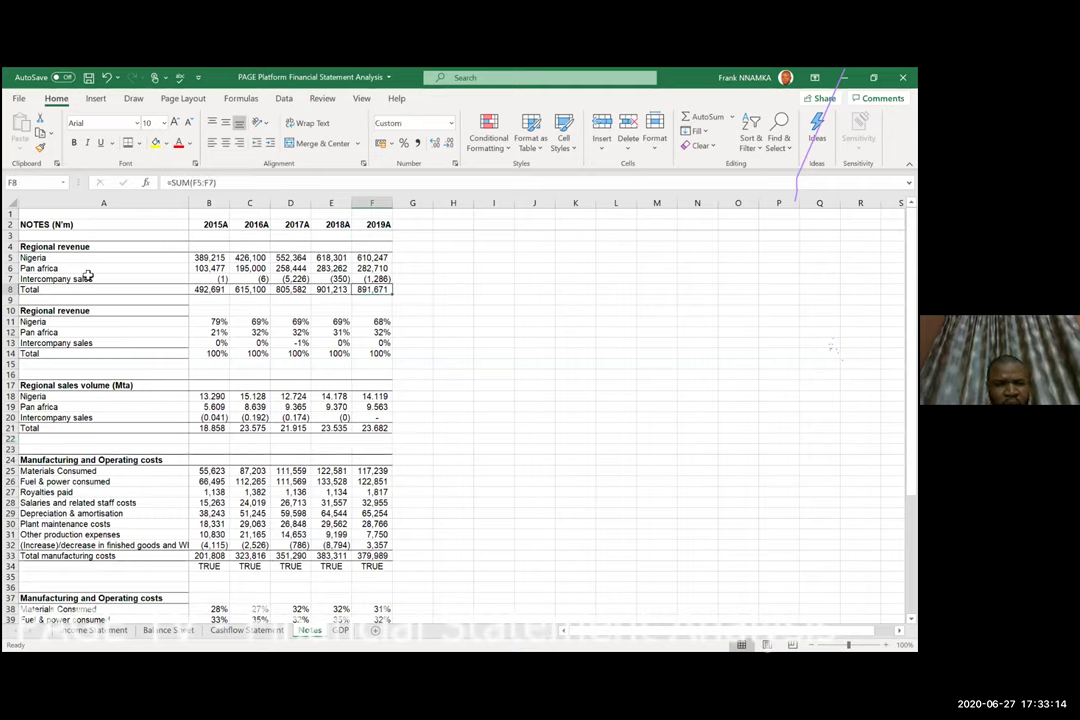
key("Left")
key("Left")
key("Left")
key("Left")
key("Left")
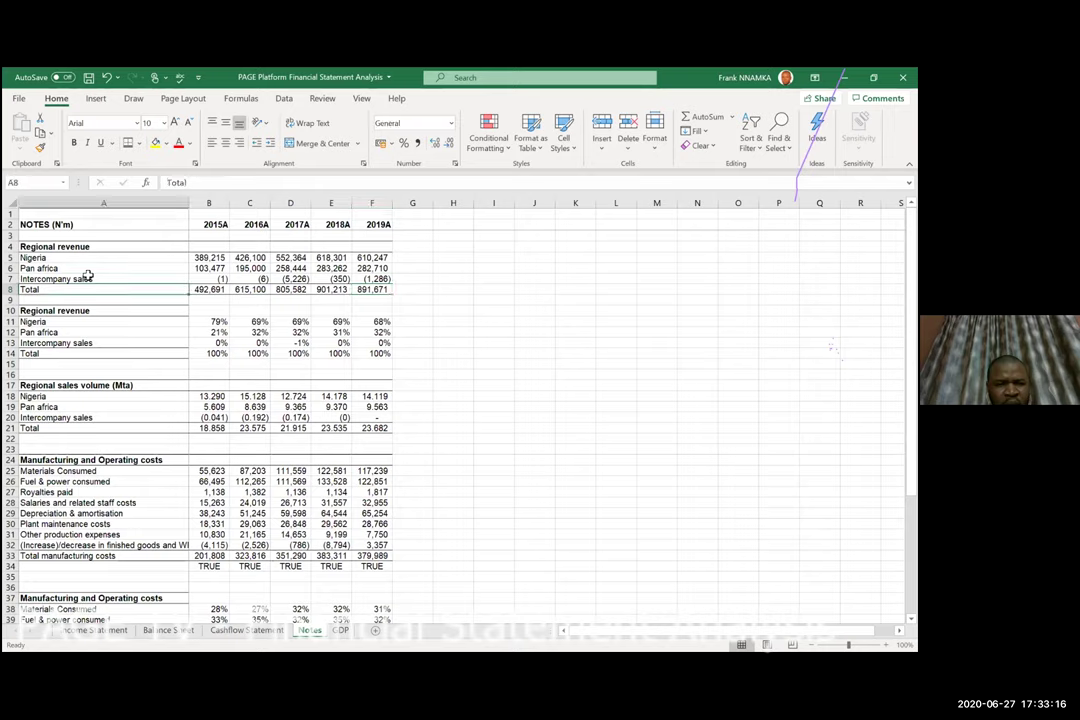
key("Right")
key("Right")
key("Down")
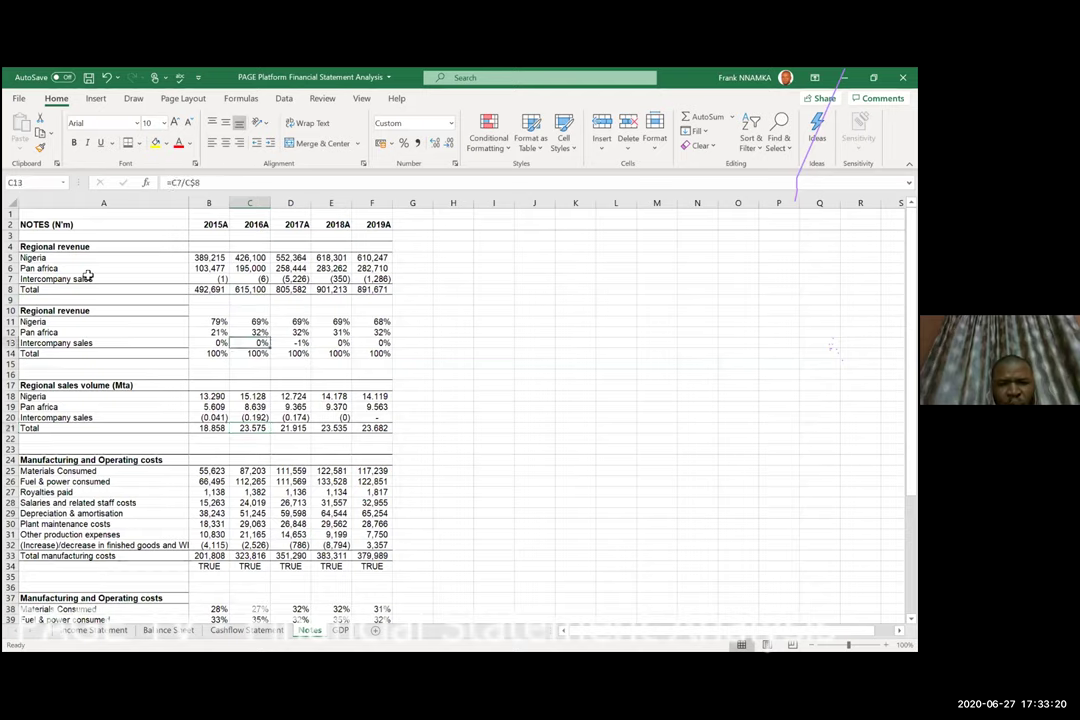
key("Up")
key("Up")
key("Up")
key("Up")
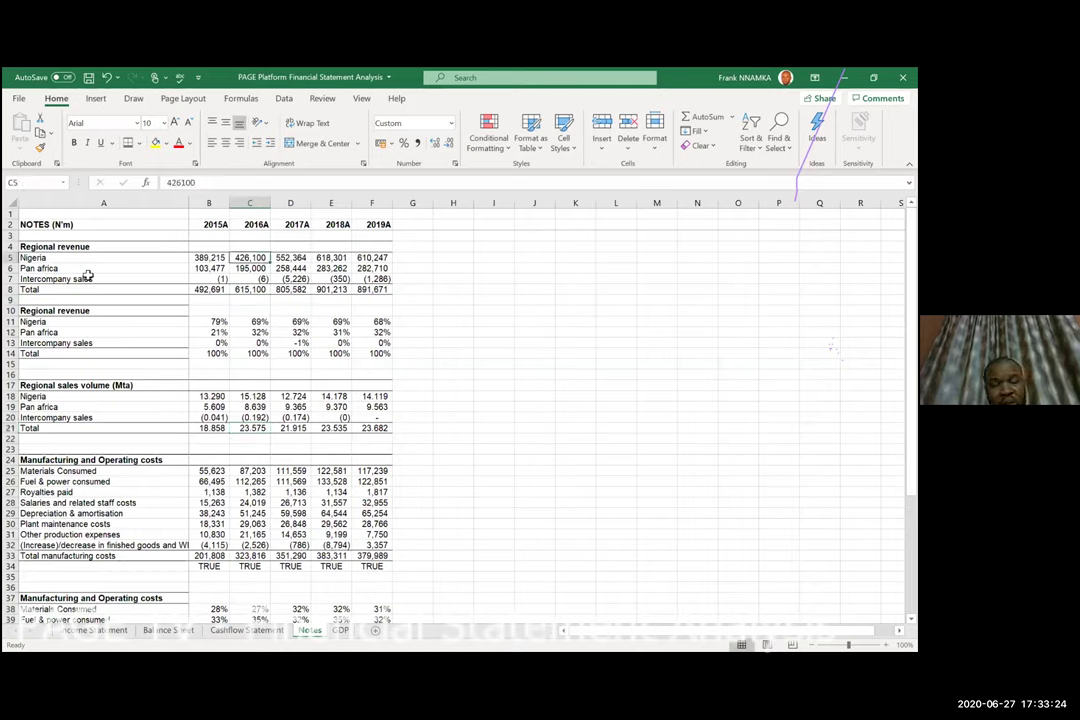
key("Down")
key("Down")
key("Down")
key("Down")
key("Down")
key("Down")
key("Down")
key("Down")
key("Down")
key("Down")
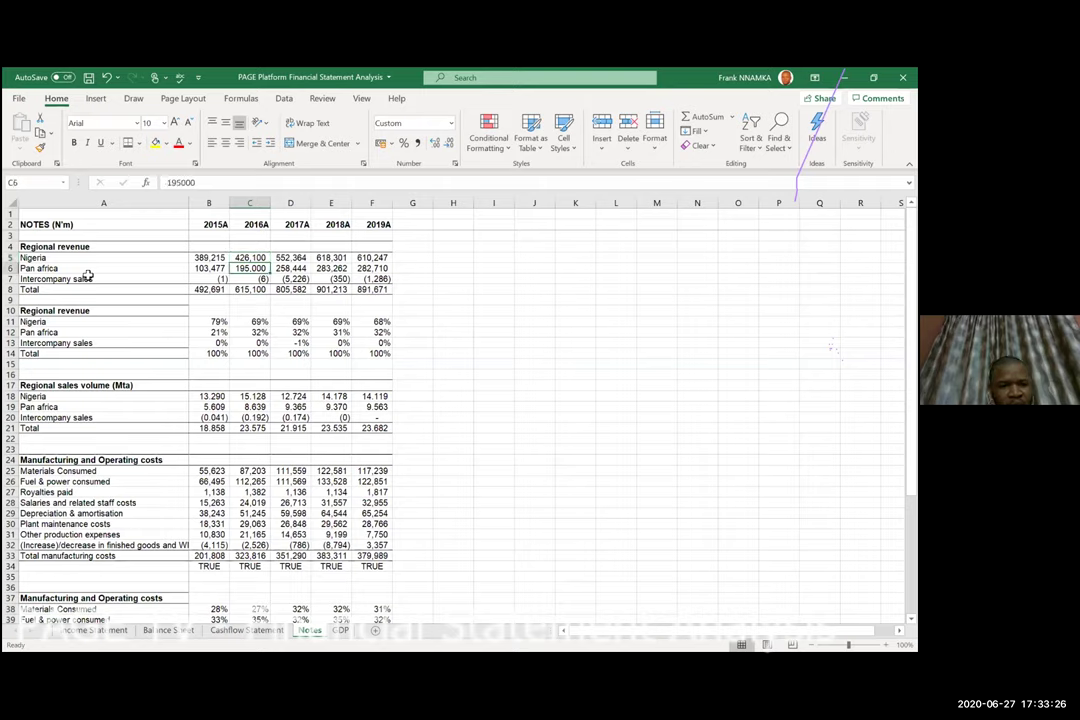
key("Up")
key("Up")
key("Up")
key("Up")
key("Up")
key("Up")
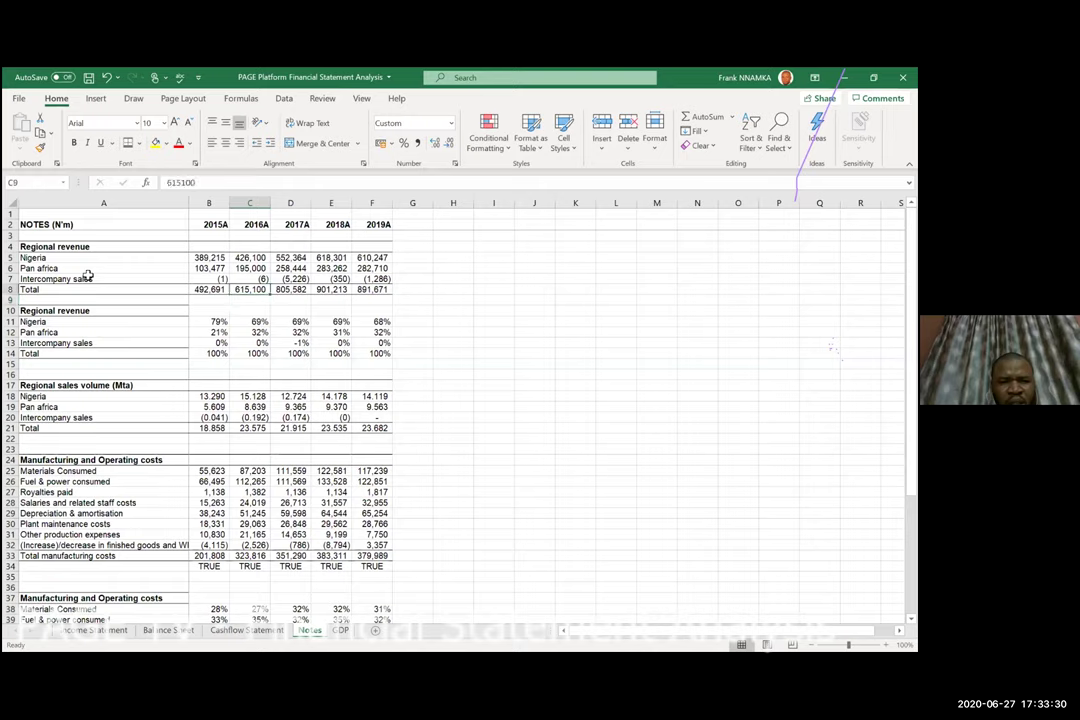
key("Left")
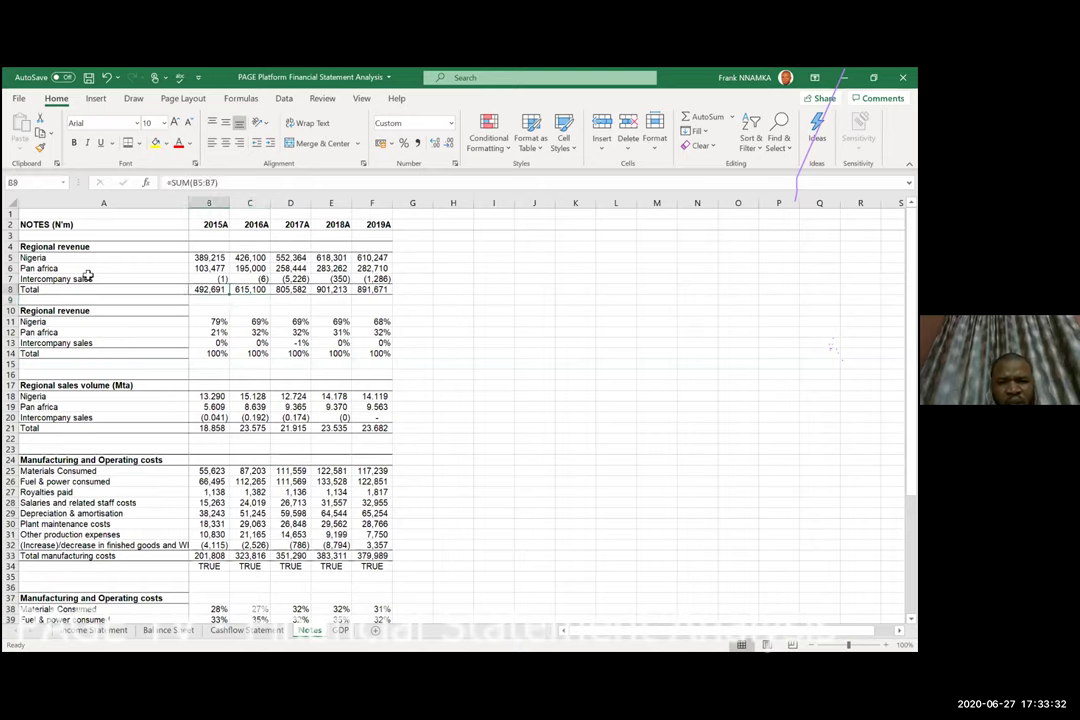
key("Right")
key("Right")
key("Right")
key("Right")
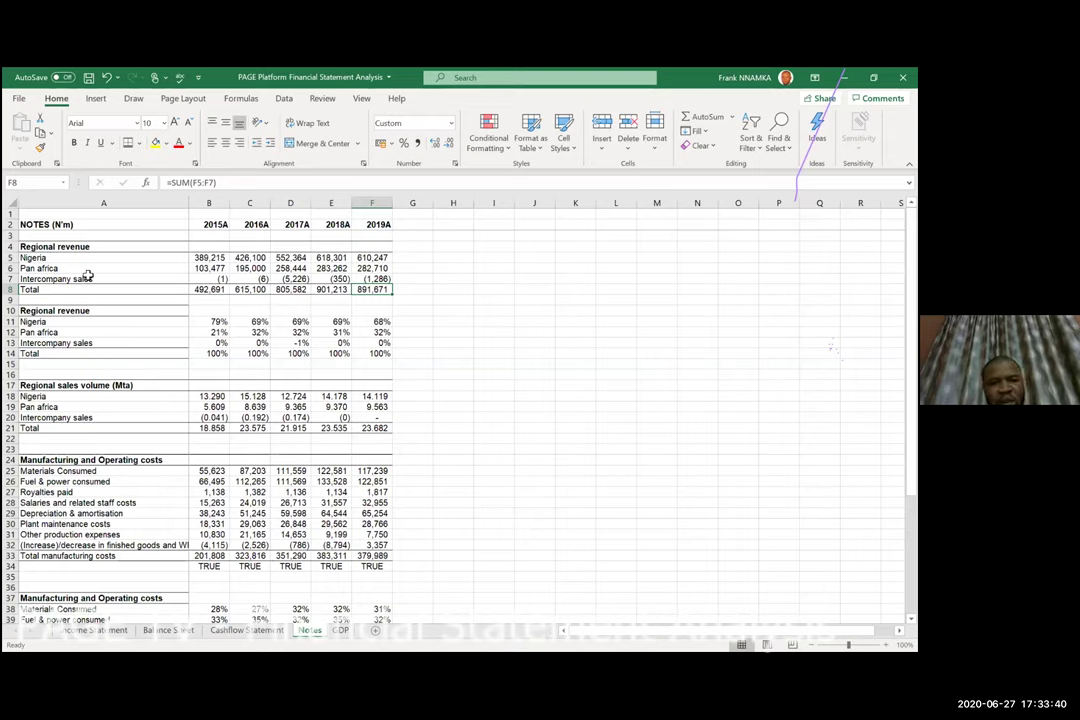
Insert blank rows above the Manufacturing and Operating costs block.
key("Down")
key("Down")
key("Down")
key("Down")
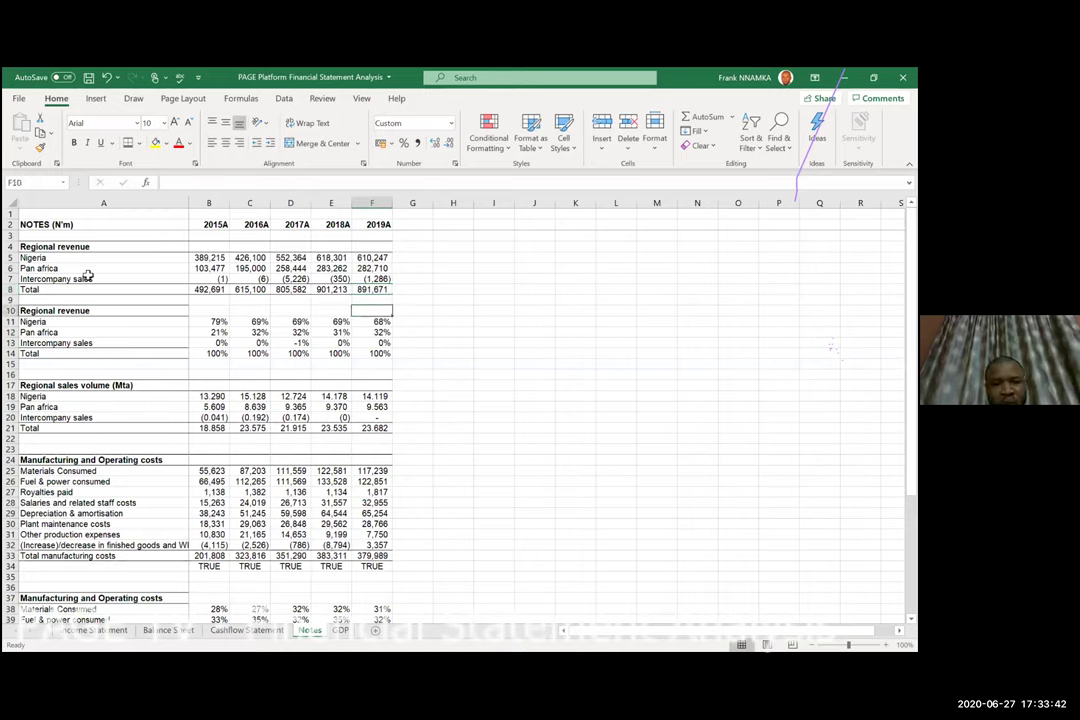
key("Down")
key("Down")
key("Down")
key("Down")
key("Down")
key("Down")
key("Down")
key("Down")
key("Down")
key("Down")
key("Down")
key("Down")
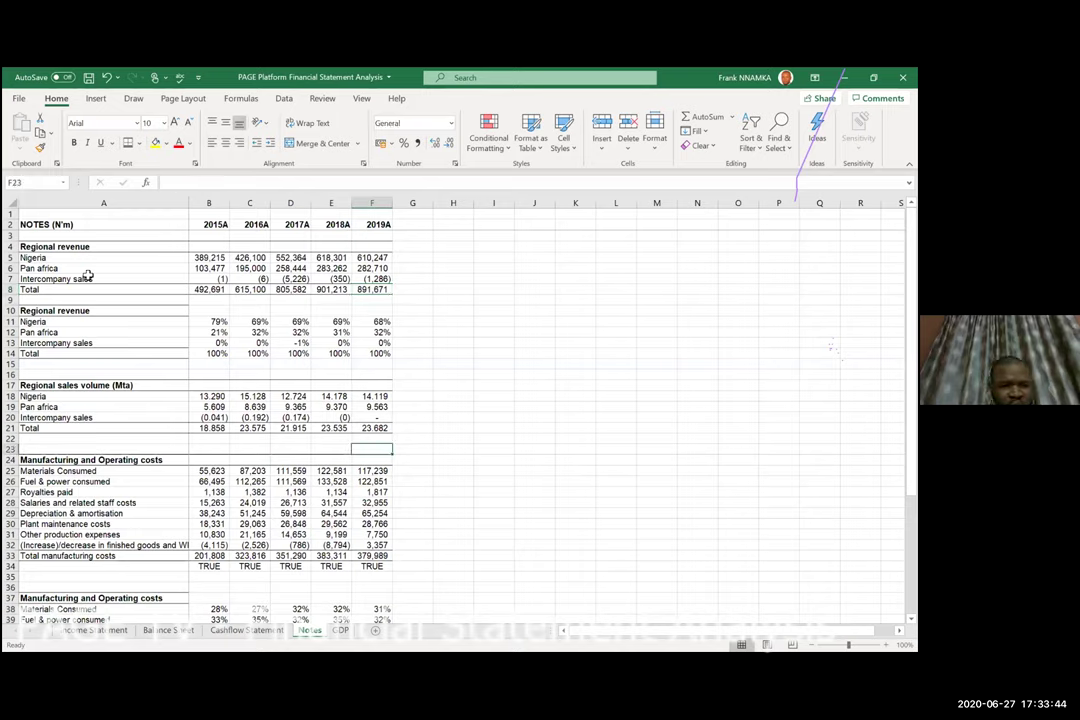
key("Left")
key("Left")
key("Left")
key("Left")
key("Left")
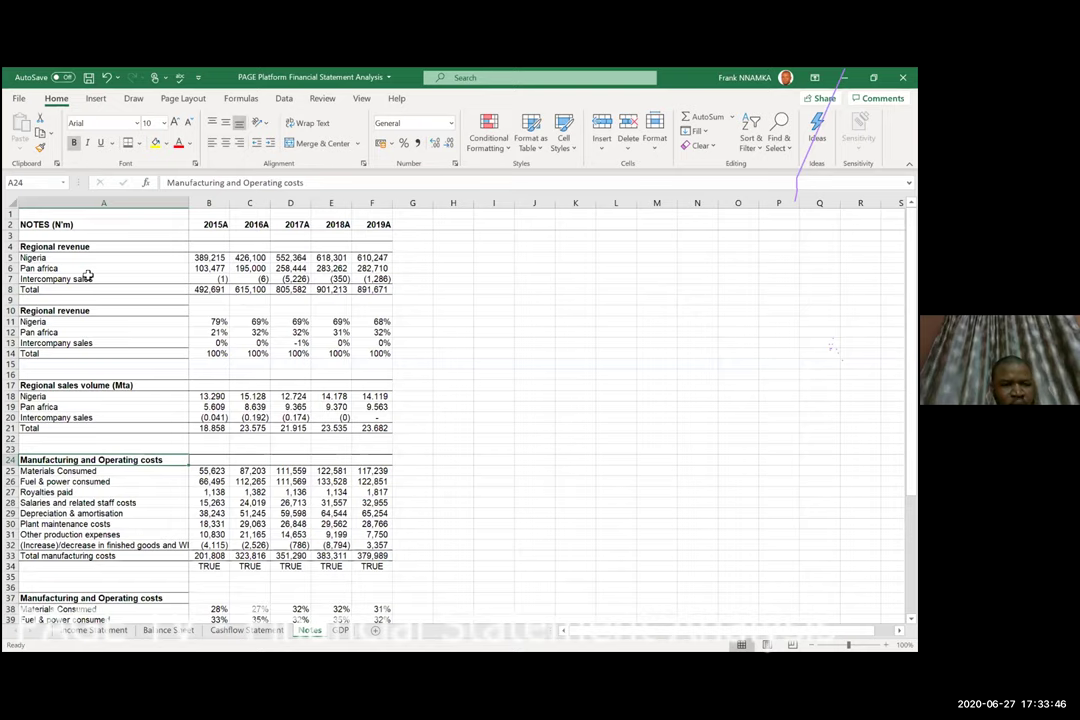
key("Up")
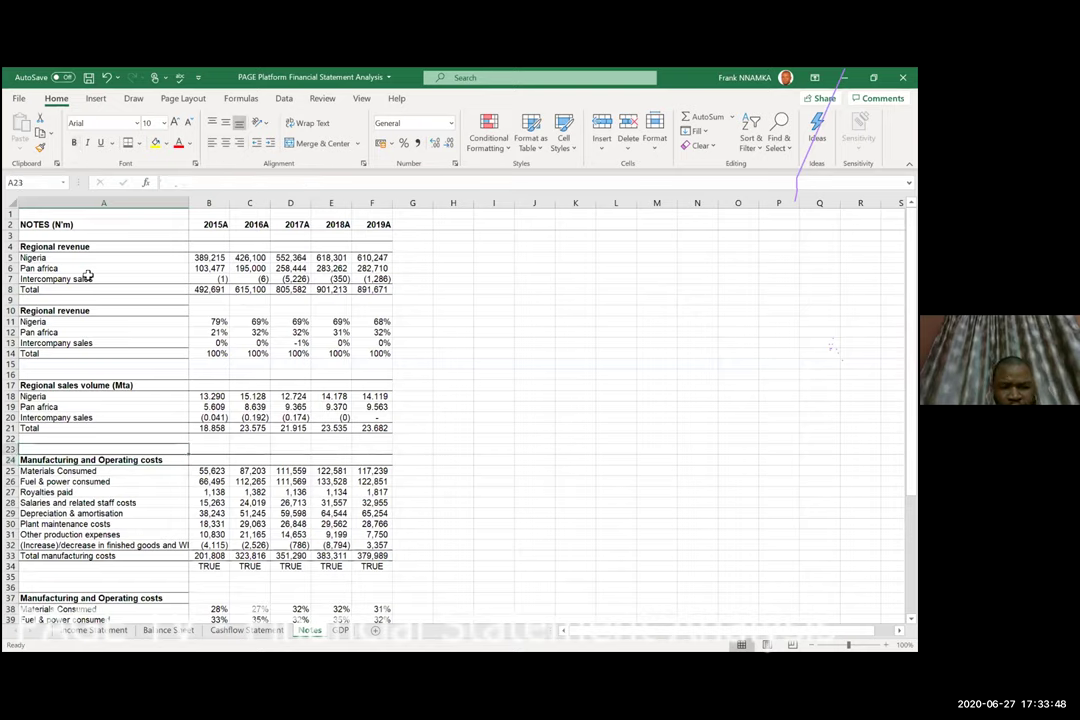
key("Up")
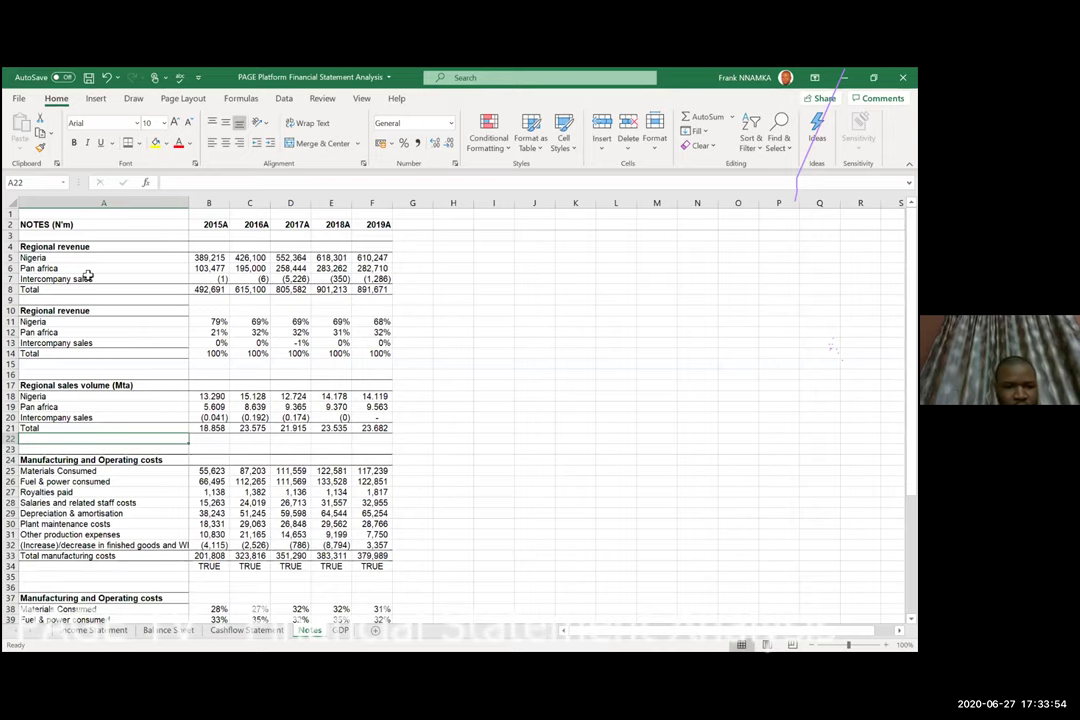
key("ctrl+shift+equal")
Copy the Regional sales volume labels into the blank rows starting at row 24.
key("Down")
key("Up")
key("shift+Up")
key("shift+Up")
key("shift+Up")
key("shift+Up")
key("shift+Up")
key("ctrl+c")
key("Down")
key("Down")
key("Return")
key("Right")
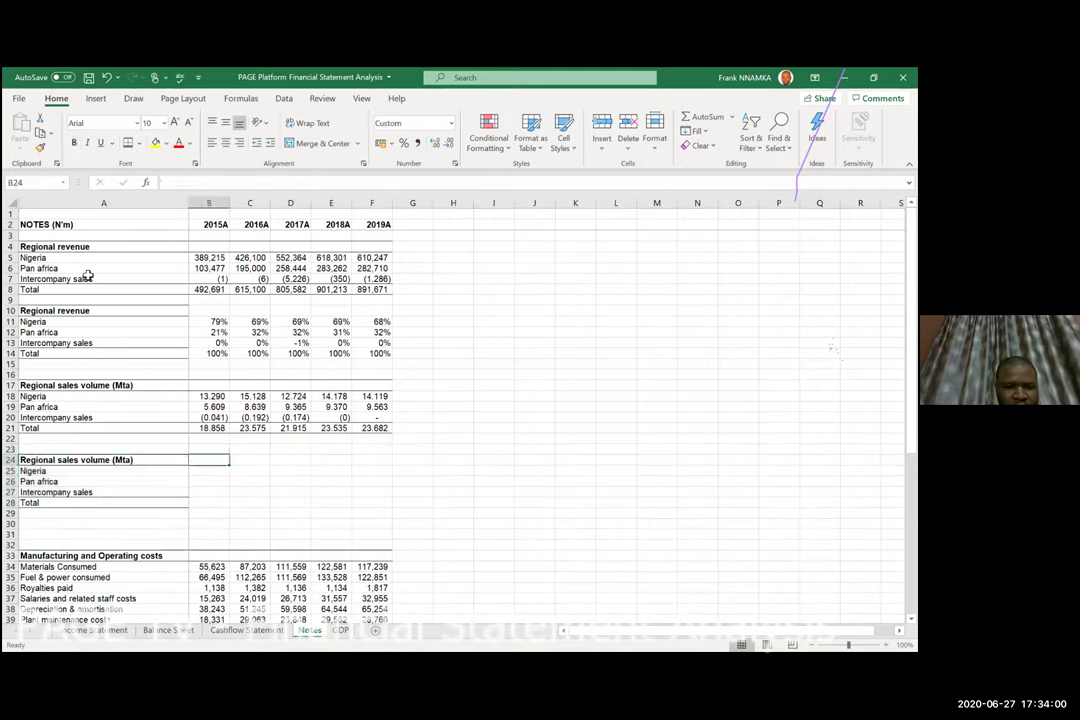
key("Down")
Enter =B18/B$21 in B25 for Nigeria's share of 2015A volume.
type("=")
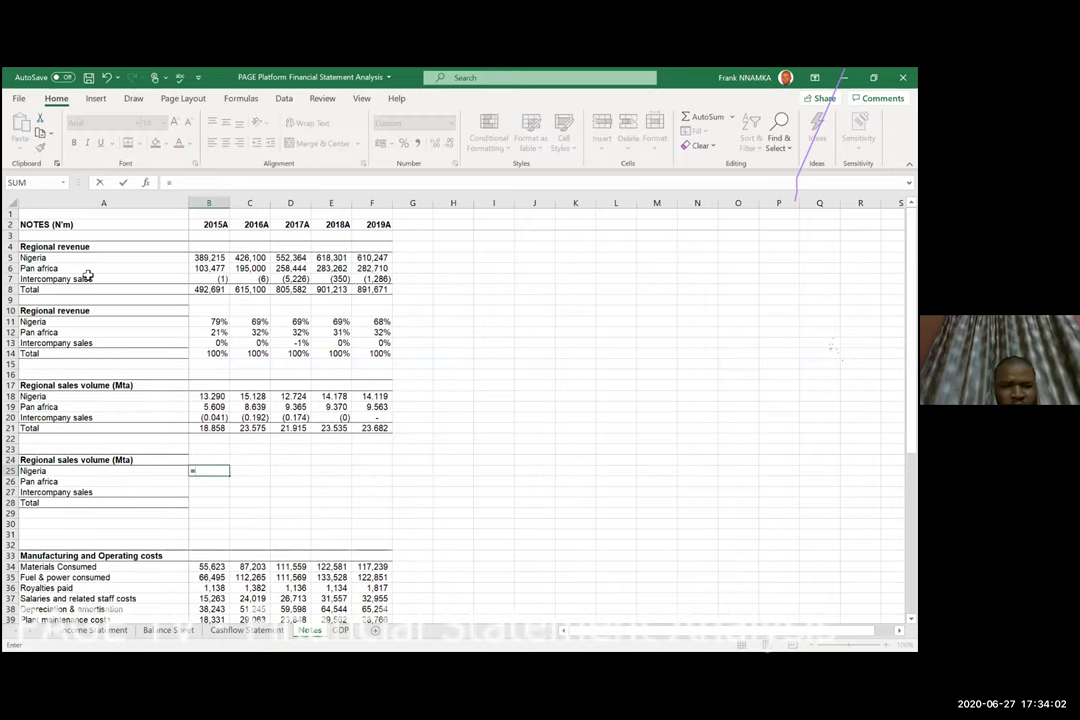
key("Up")
key("Up")
key("Up")
key("Up")
key("Up")
key("Up")
key("Up")
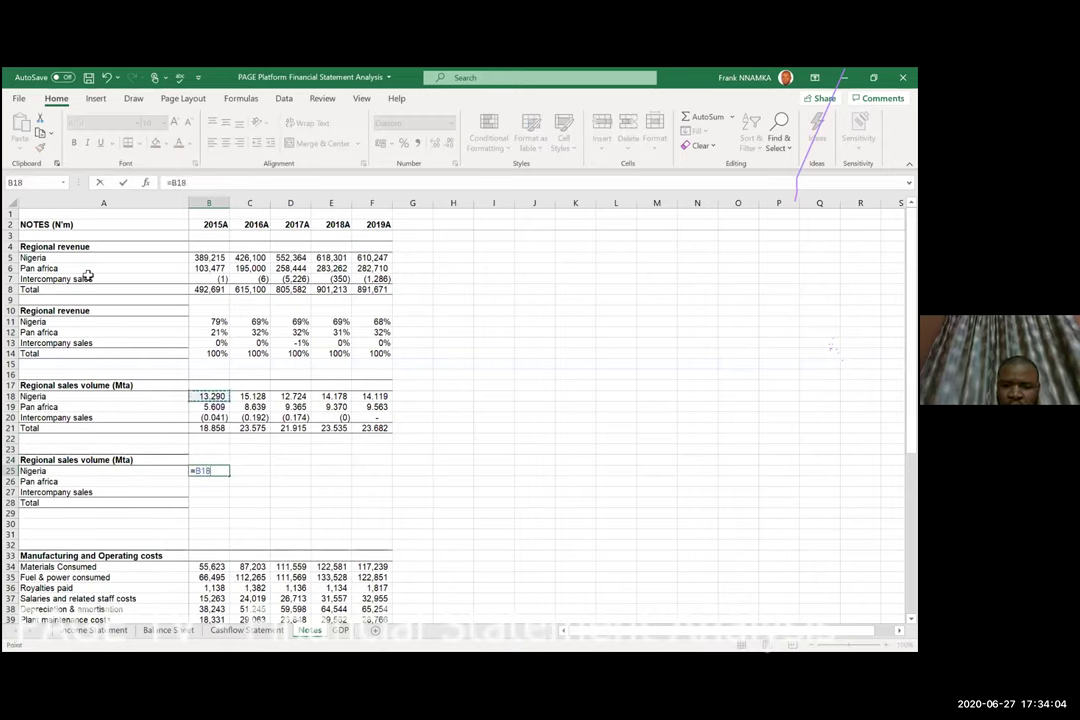
type("/")
key("Up")
key("Up")
key("Up")
key("Up")
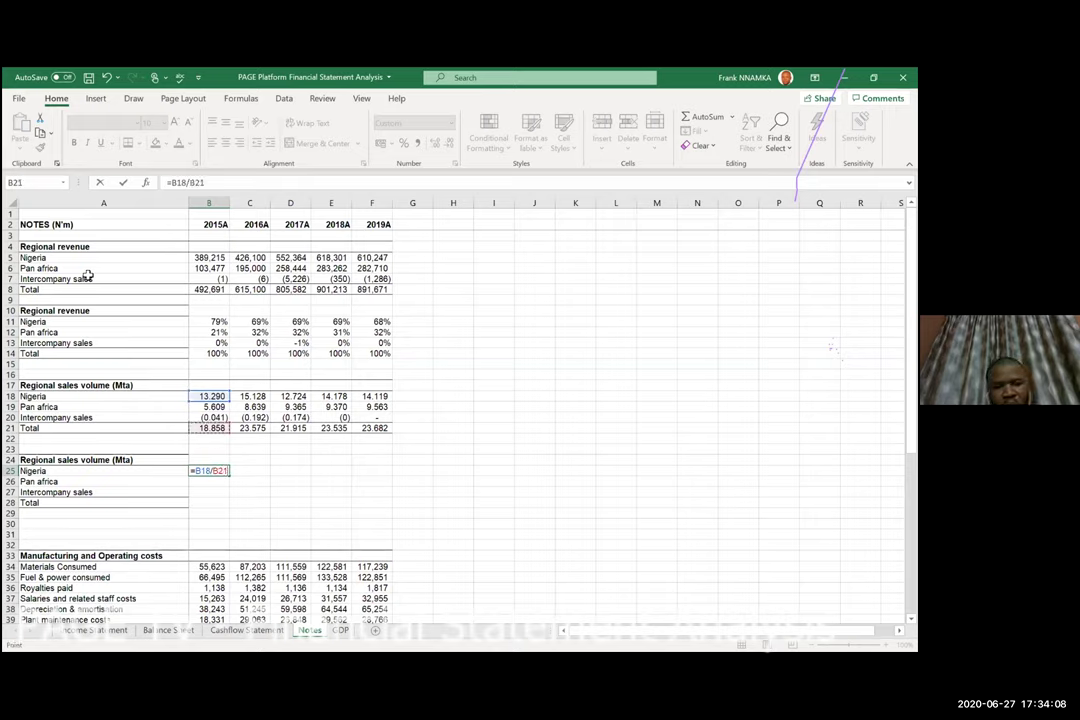
key("F4")
key("F4")
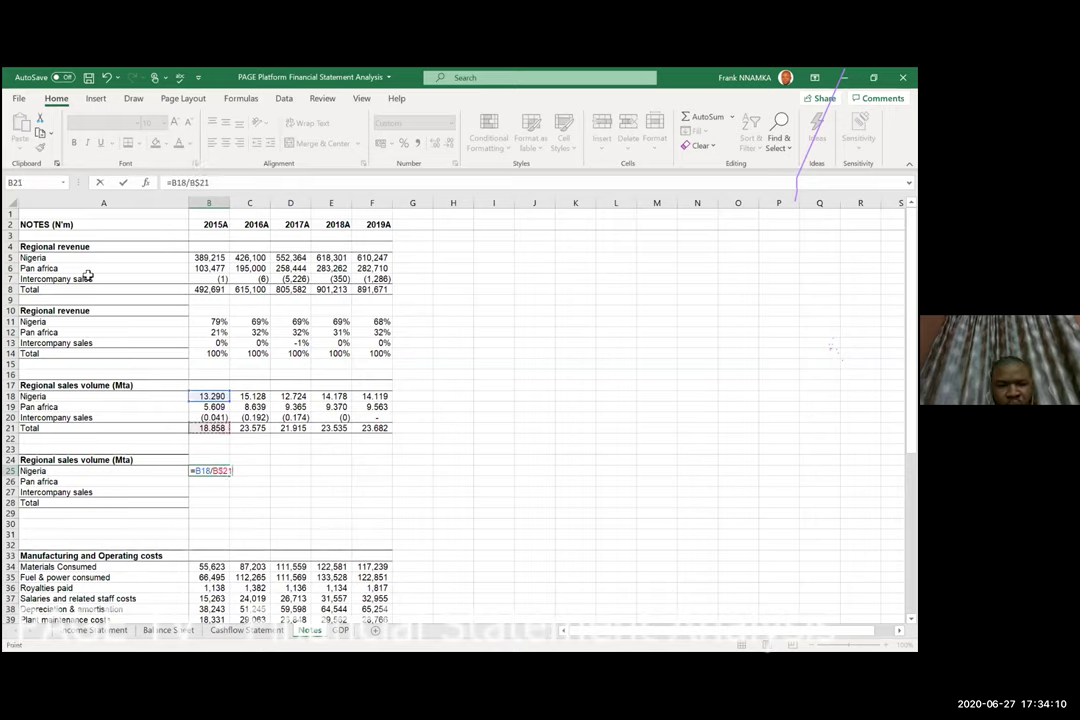
key("ctrl+Return")
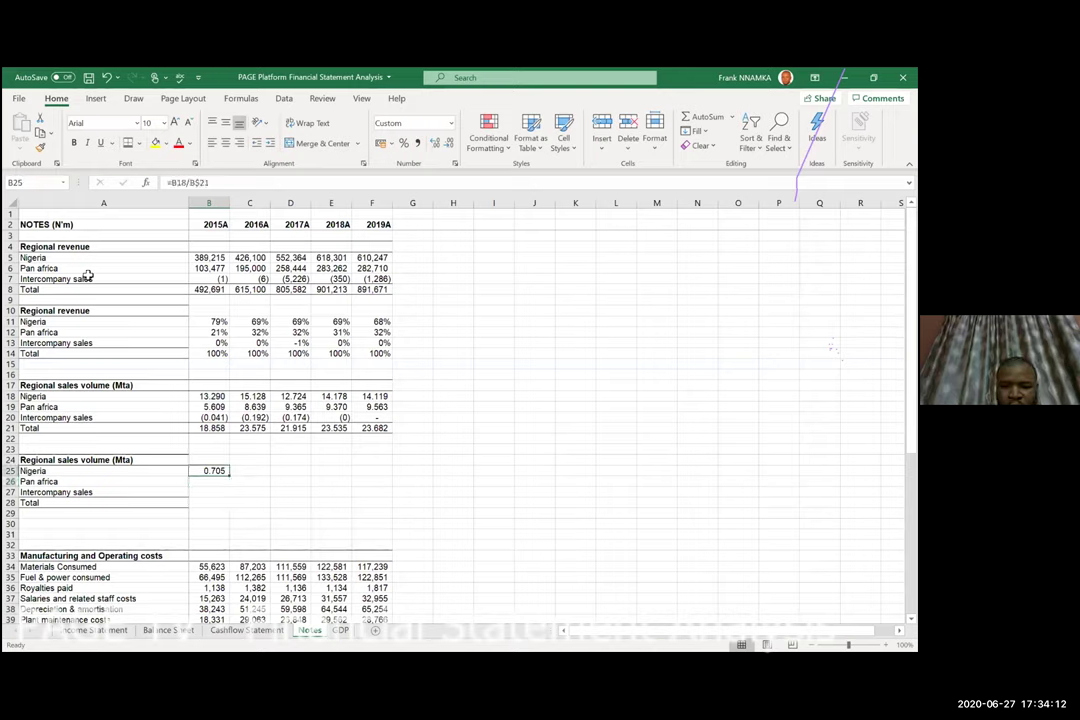
Format the share as a percentage and fill it down to Total and across to 2019A.
key("alt")
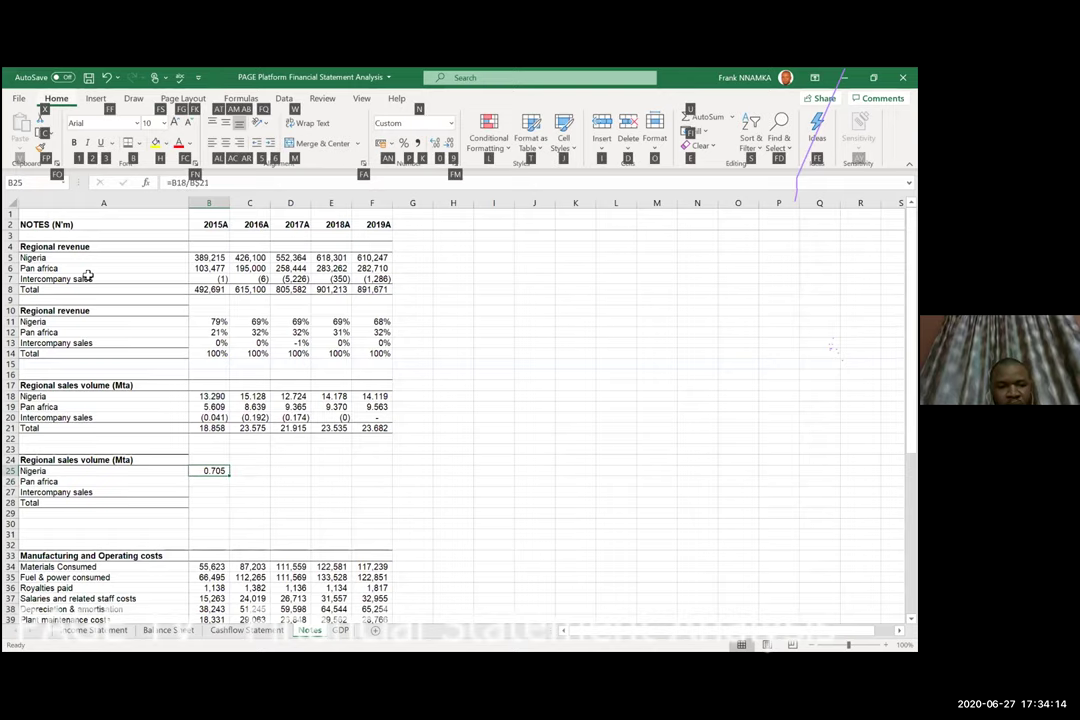
key("h")
key("p")
key("shift+Down")
key("shift+Down")
key("shift+Down")
key("ctrl+d")
key("shift+Right")
key("shift+Right")
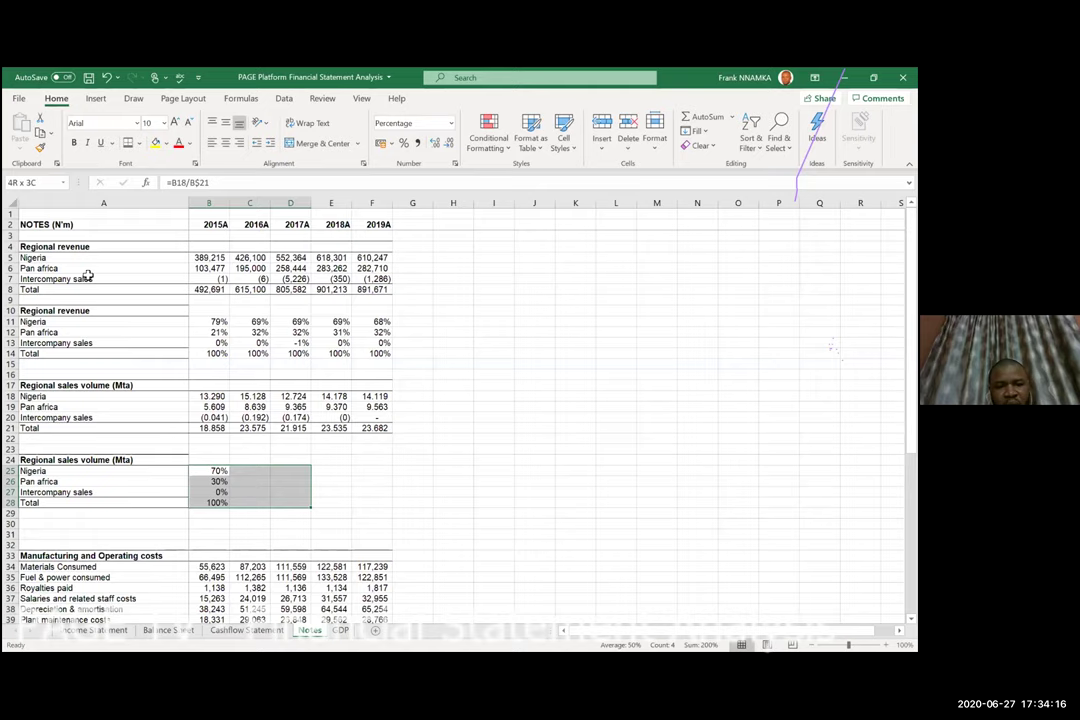
key("shift+Right")
key("shift+Right")
key("ctrl+r")
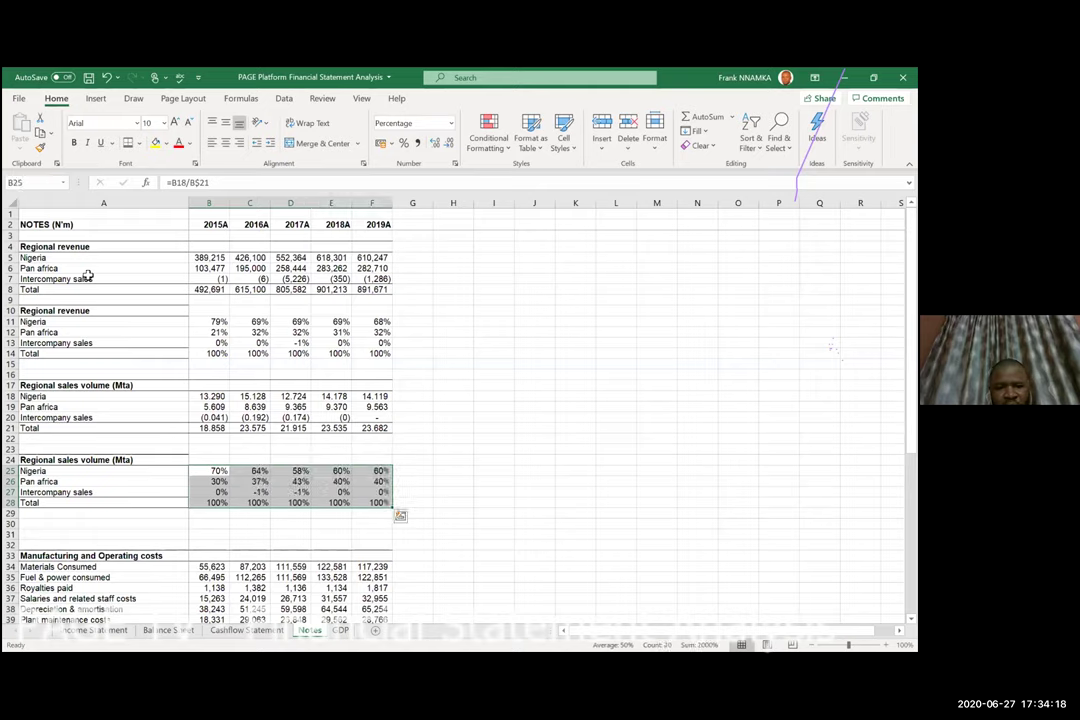
key("Down")
key("Down")
key("Down")
key("Up")
key("Up")
key("Up")
key("Up")
key("Up")
key("Up")
key("Up")
key("Up")
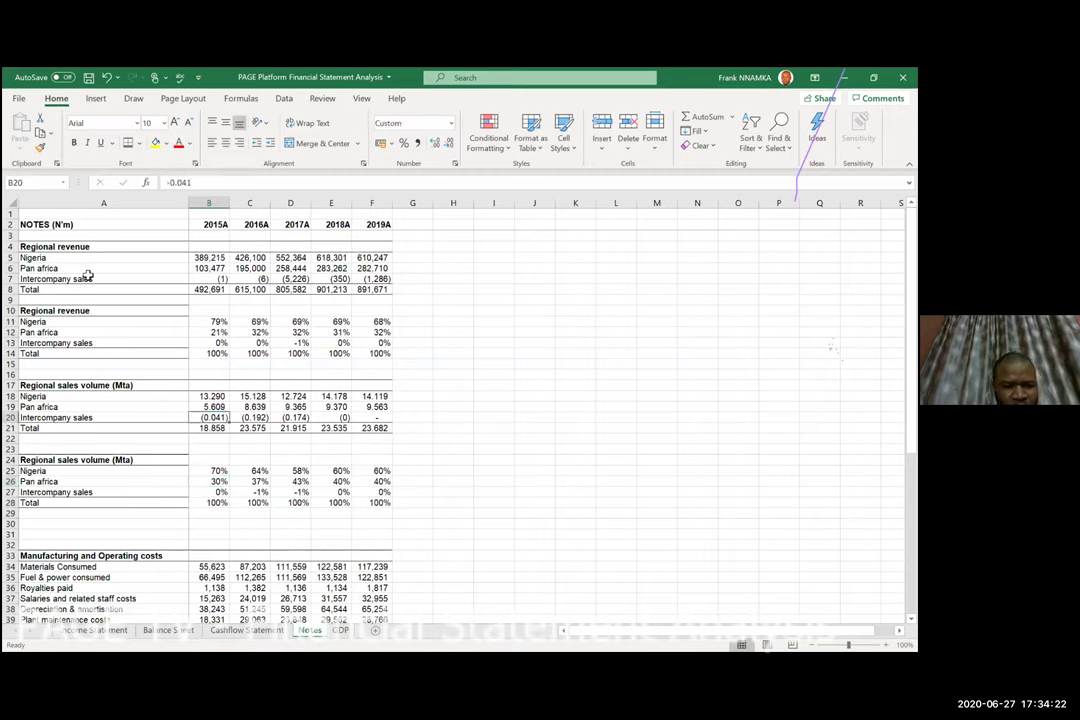
key("Down")
key("Down")
key("Down")
key("Down")
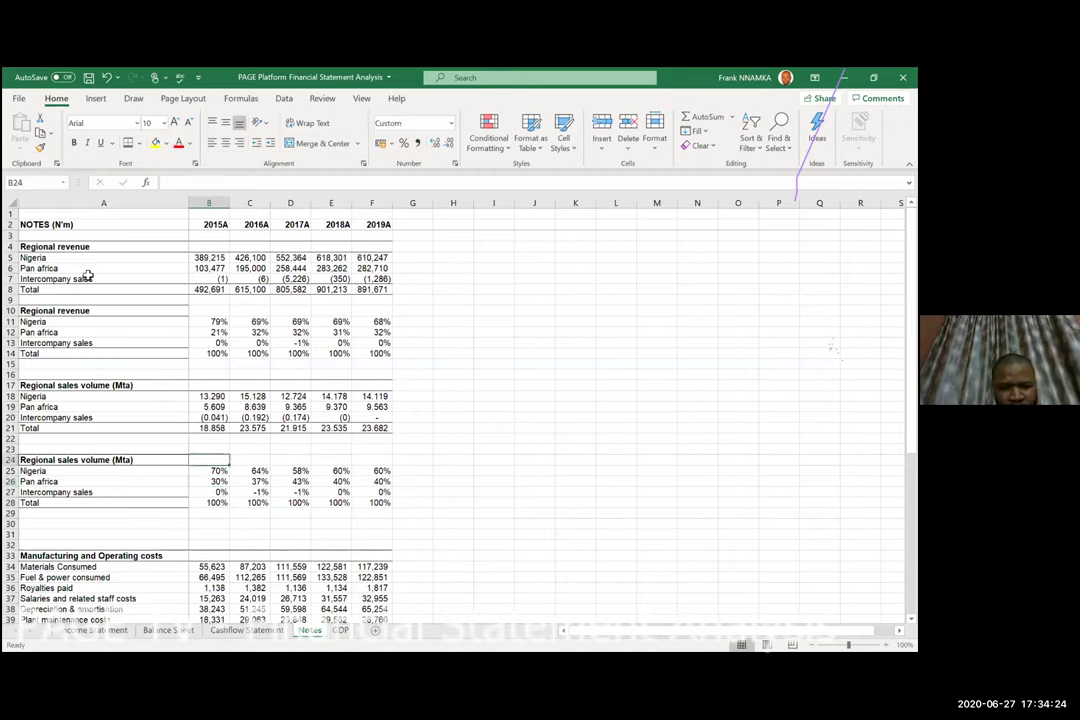
key("Down")
key("Down")
key("Up")
key("Up")
key("Up")
key("Up")
key("Up")
key("Up")
key("Up")
key("Up")
key("Up")
key("Up")
key("Up")
key("Up")
key("Up")
key("Up")
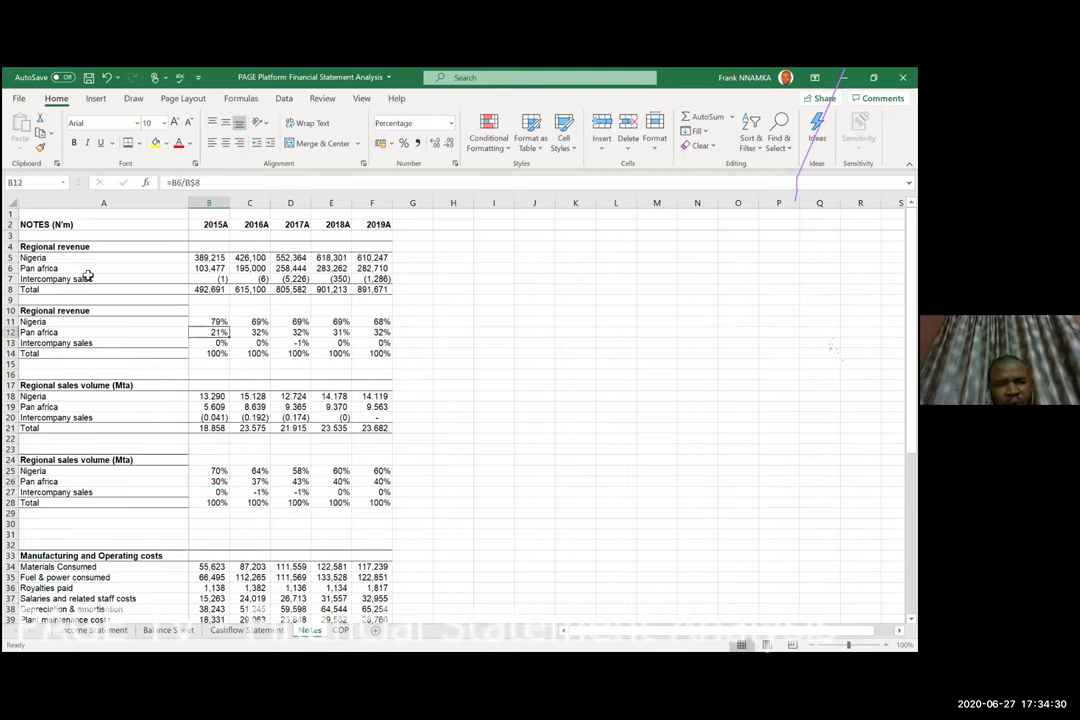
key("Up")
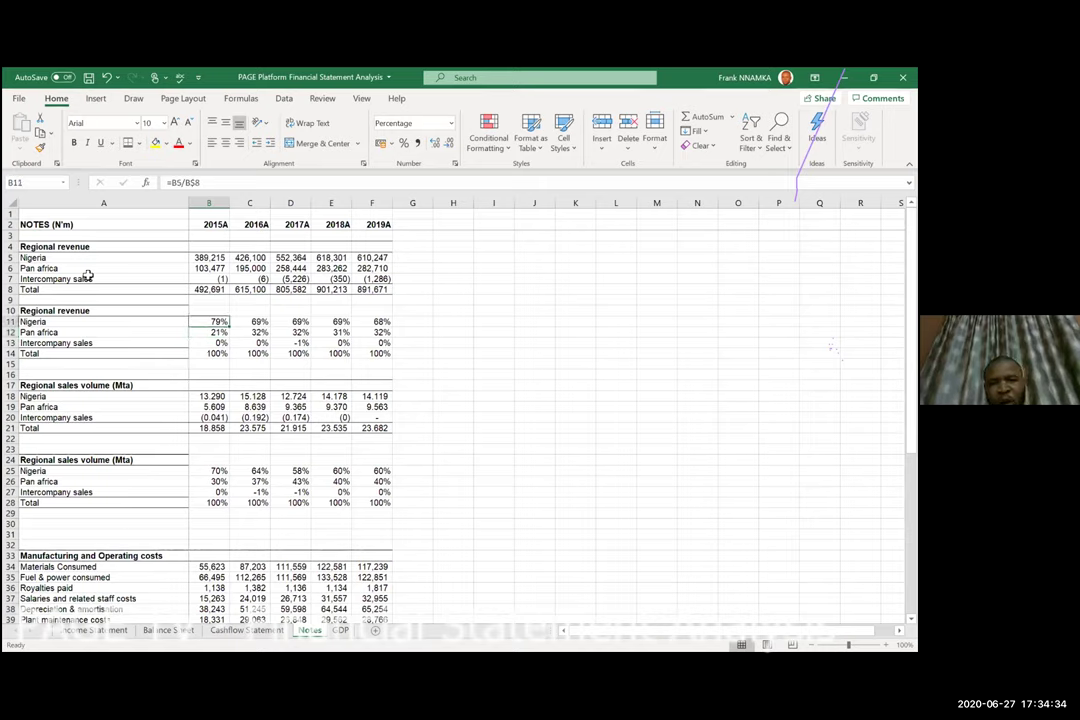
key("ctrl+shift+Right")
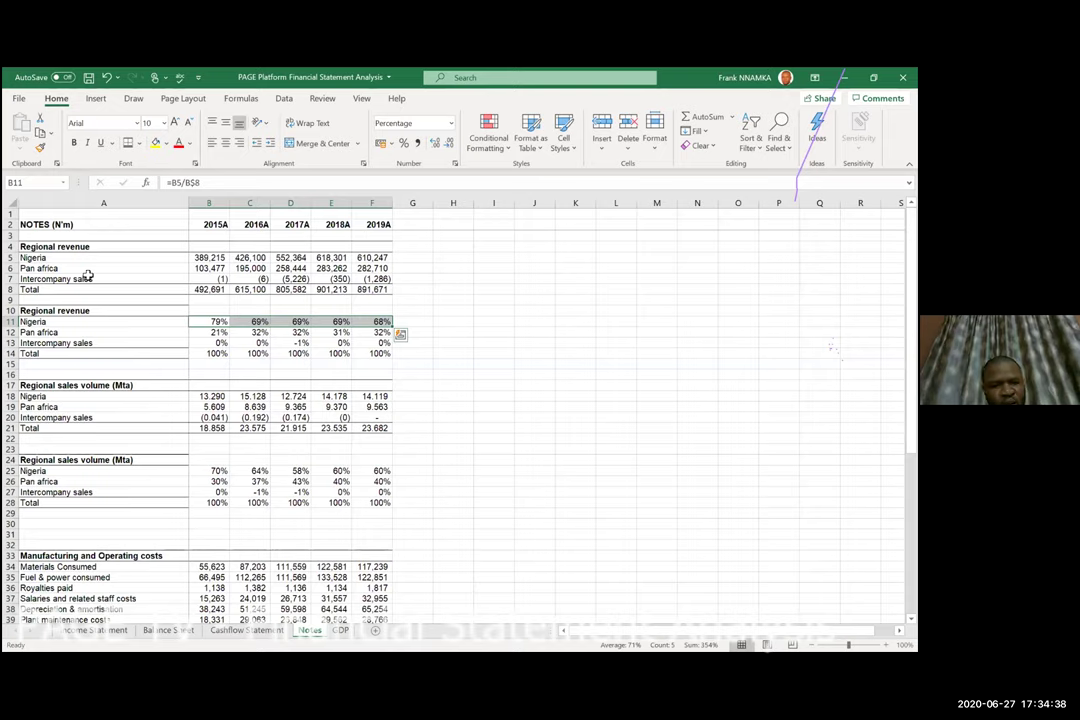
key("Down")
key("Down")
key("Down")
key("Down")
key("Down")
key("Down")
key("Down")
key("Down")
key("Down")
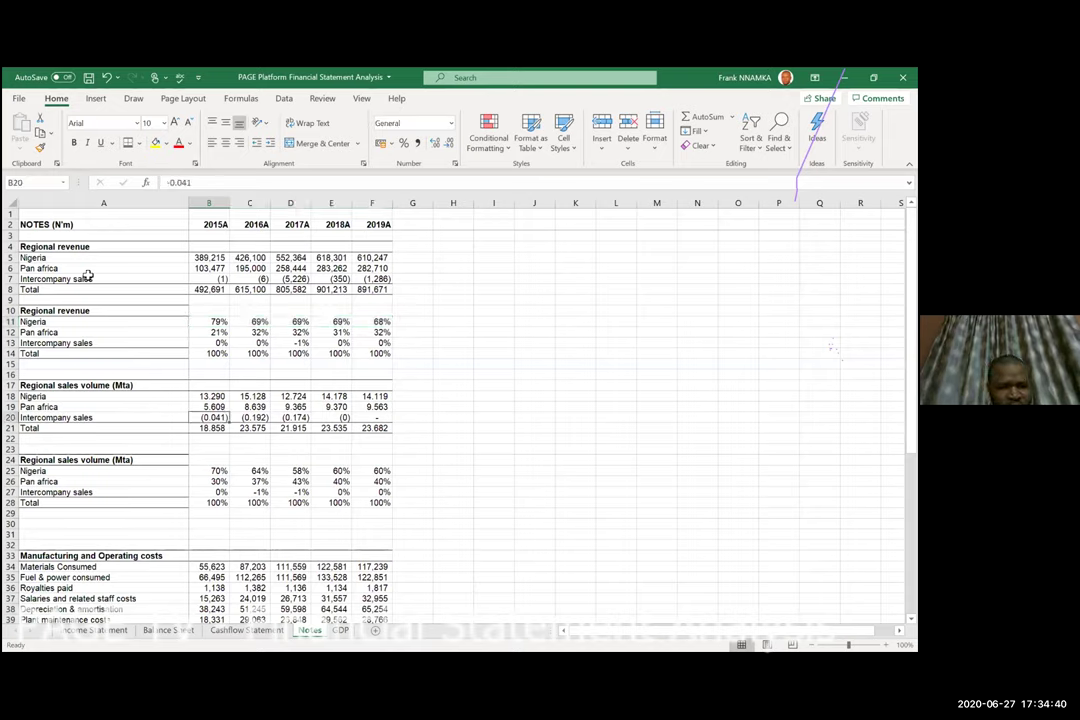
key("Down")
key("Down")
key("Down")
key("Down")
key("Down")
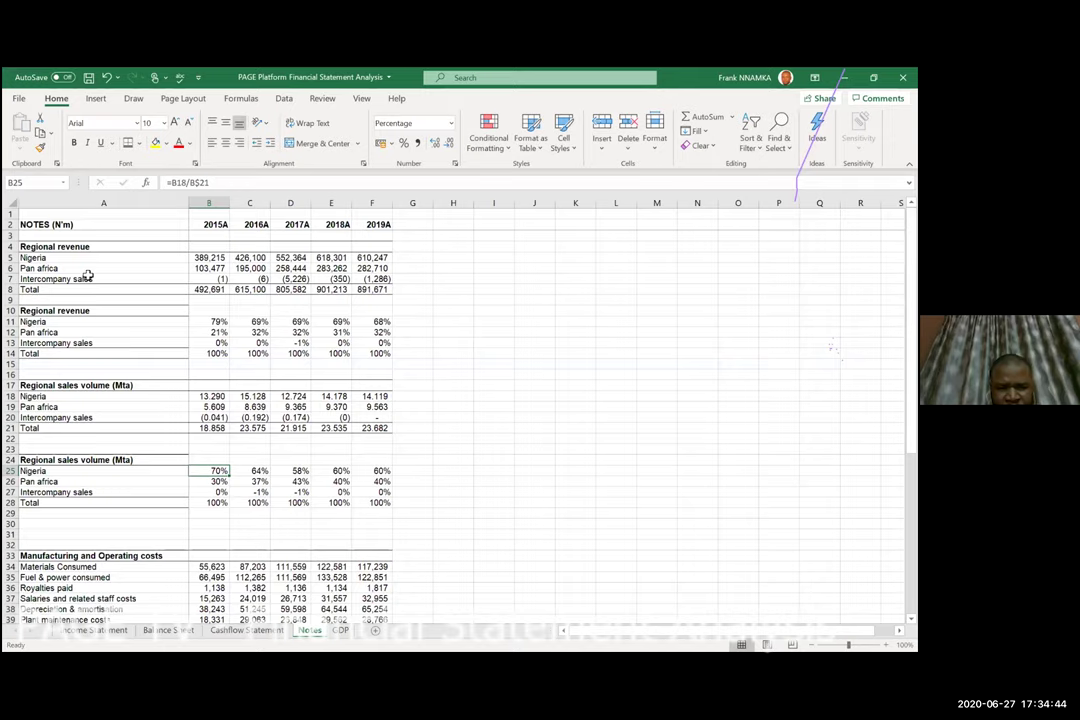
key("shift+Right")
key("shift+Right")
key("shift+Right")
key("shift+Right")
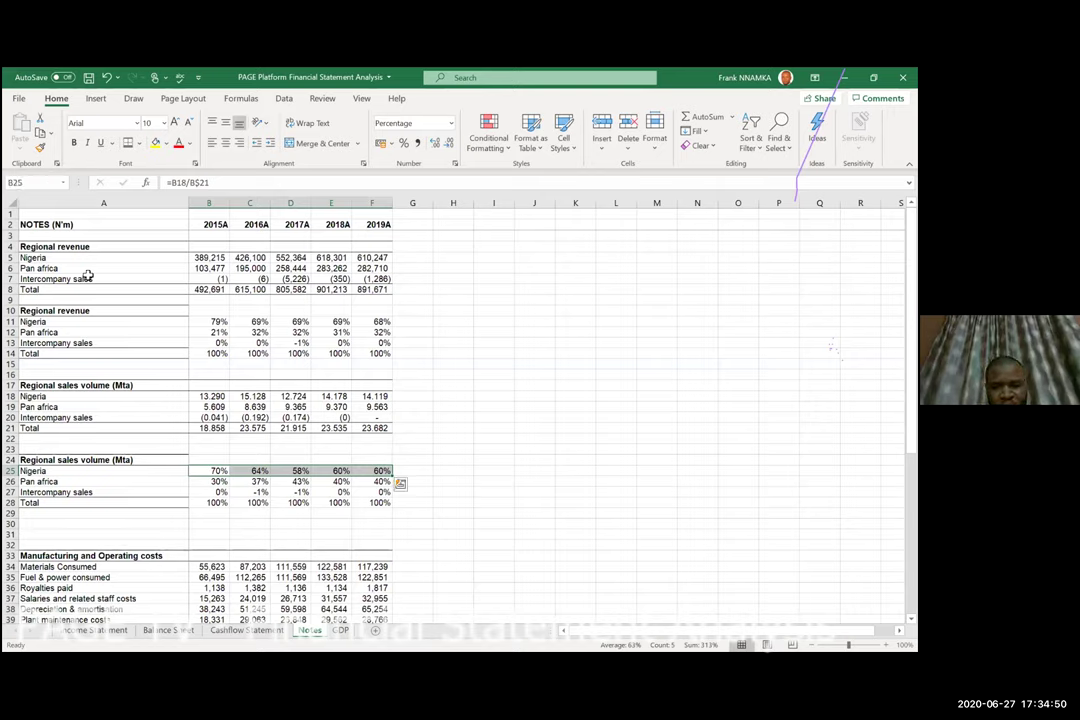
key("Up")
key("Up")
key("Up")
key("Up")
key("Up")
key("Up")
key("Up")
key("Up")
key("Up")
key("Up")
key("Up")
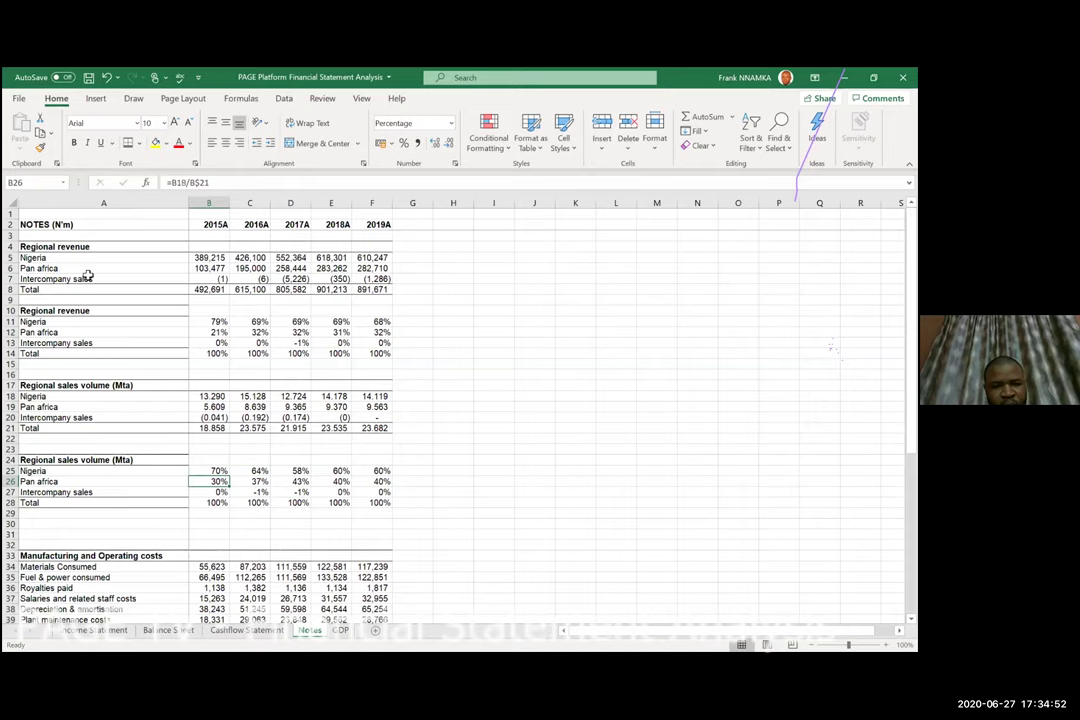
key("Up")
key("Up")
key("Up")
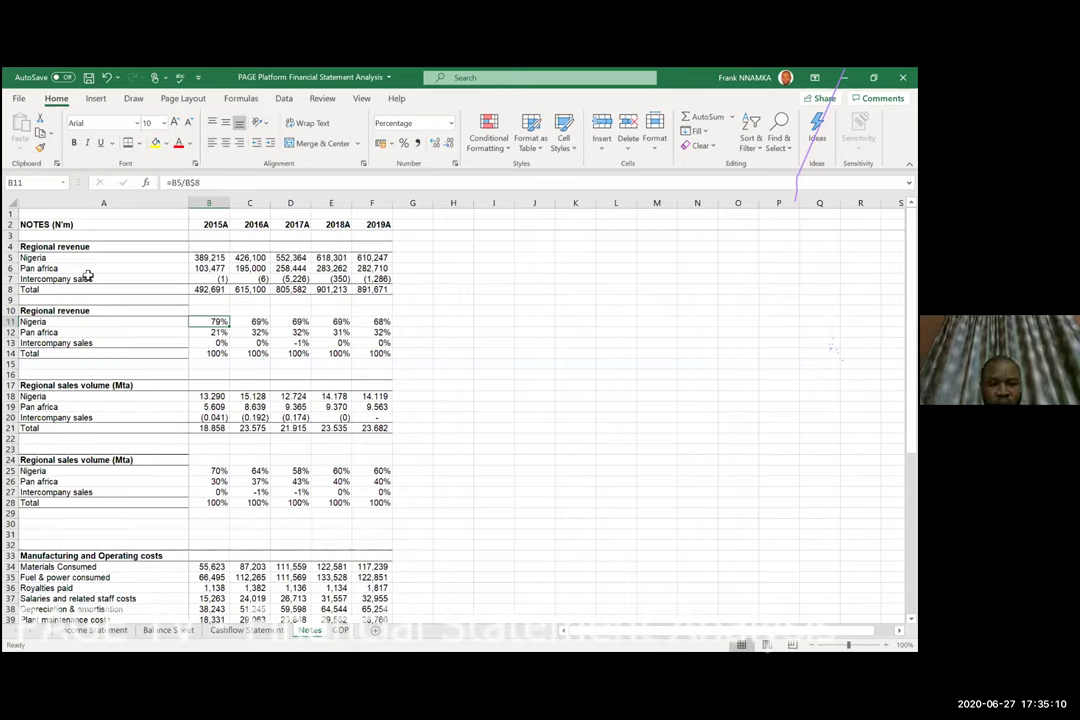
key("Down")
key("Down")
key("Down")
key("Down")
key("Down")
key("Down")
key("Down")
key("Down")
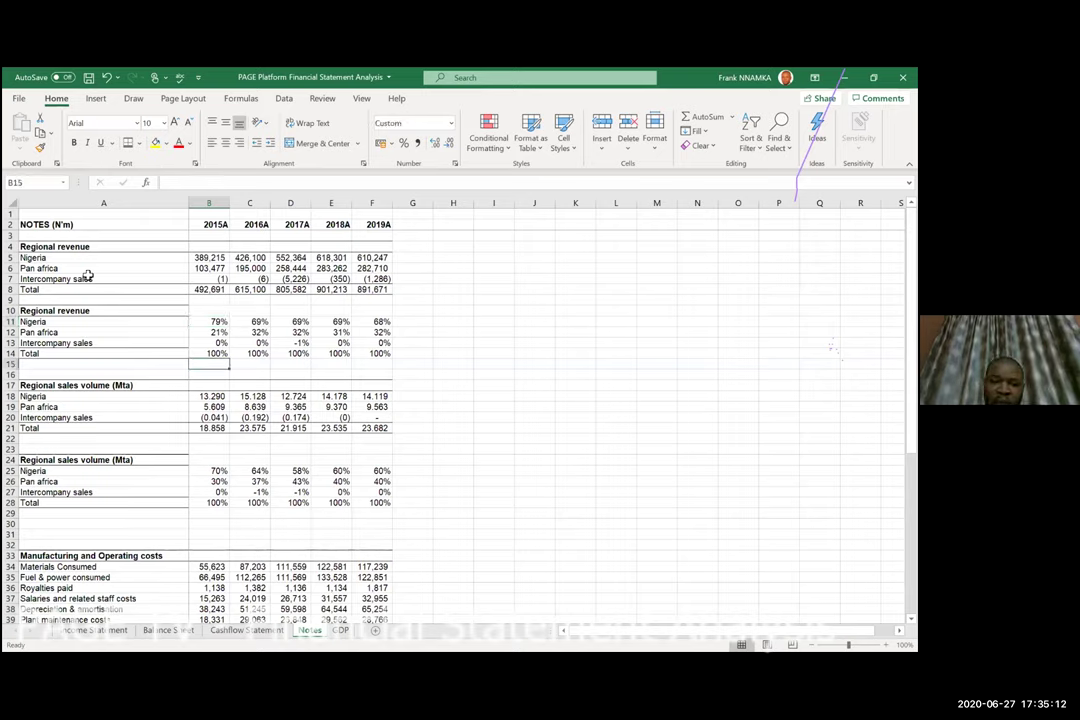
key("Down")
key("Down")
key("Down")
key("Down")
key("Down")
key("Down")
key("Down")
key("Down")
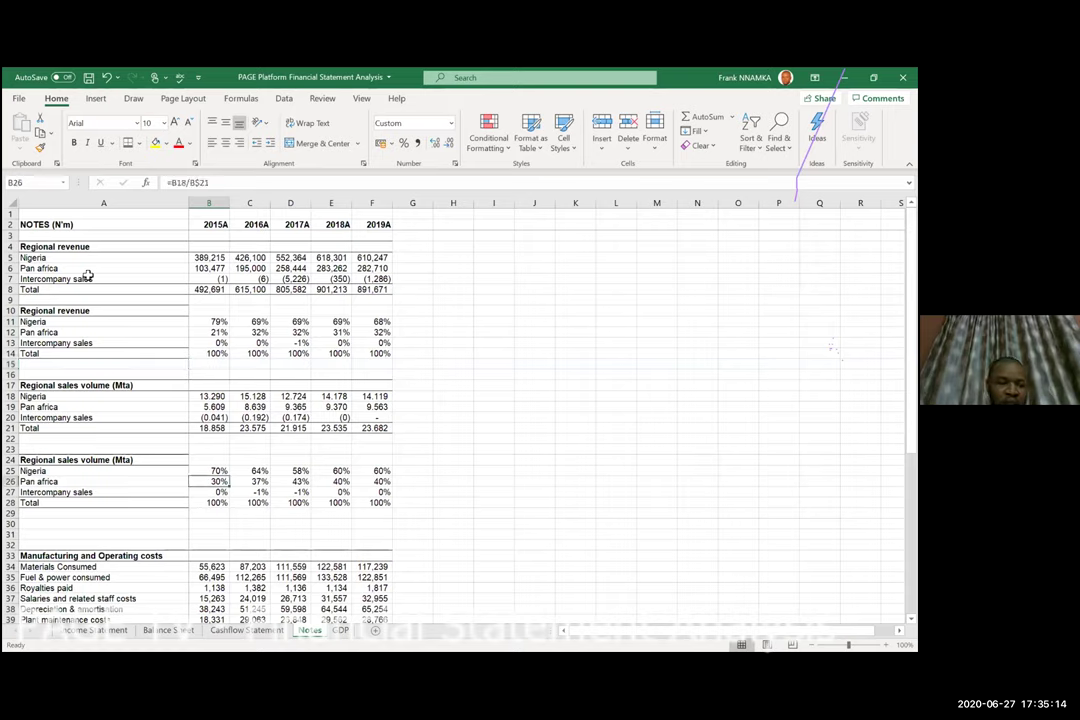
key("Down")
key("Down")
key("Down")
key("Up")
key("Up")
key("Up")
key("Up")
key("Up")
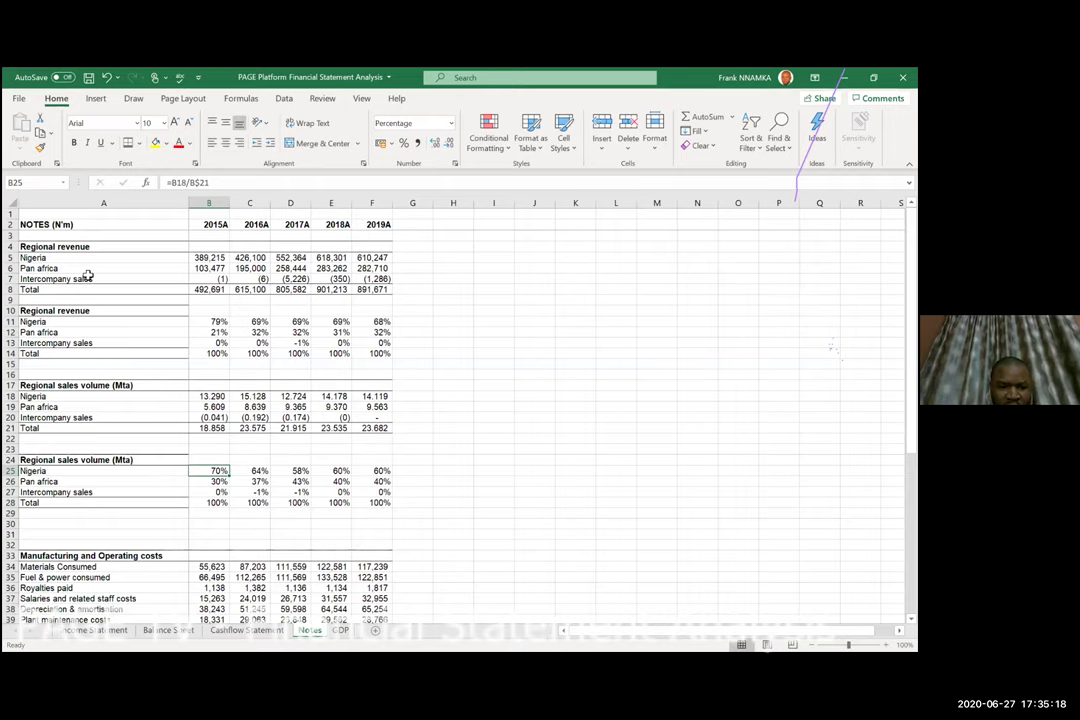
key("Left")
key("Down")
key("Down")
key("Down")
key("Down")
key("Down")
key("Up")
key("Up")
key("Up")
key("Up")
key("Up")
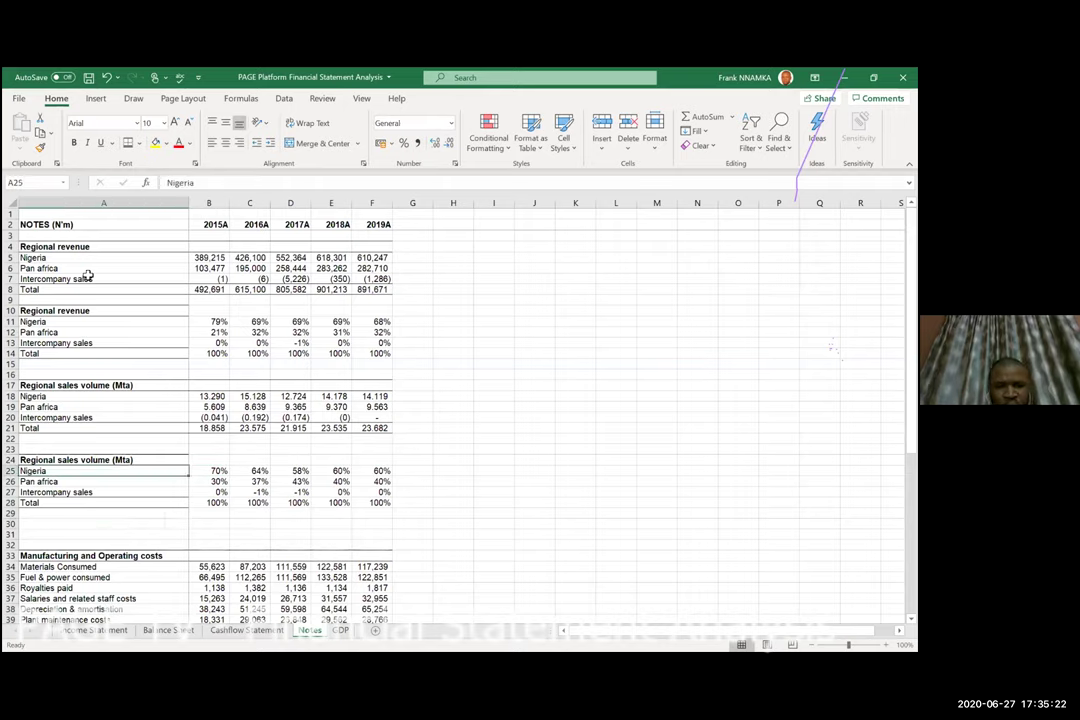
key("Right")
key("Right")
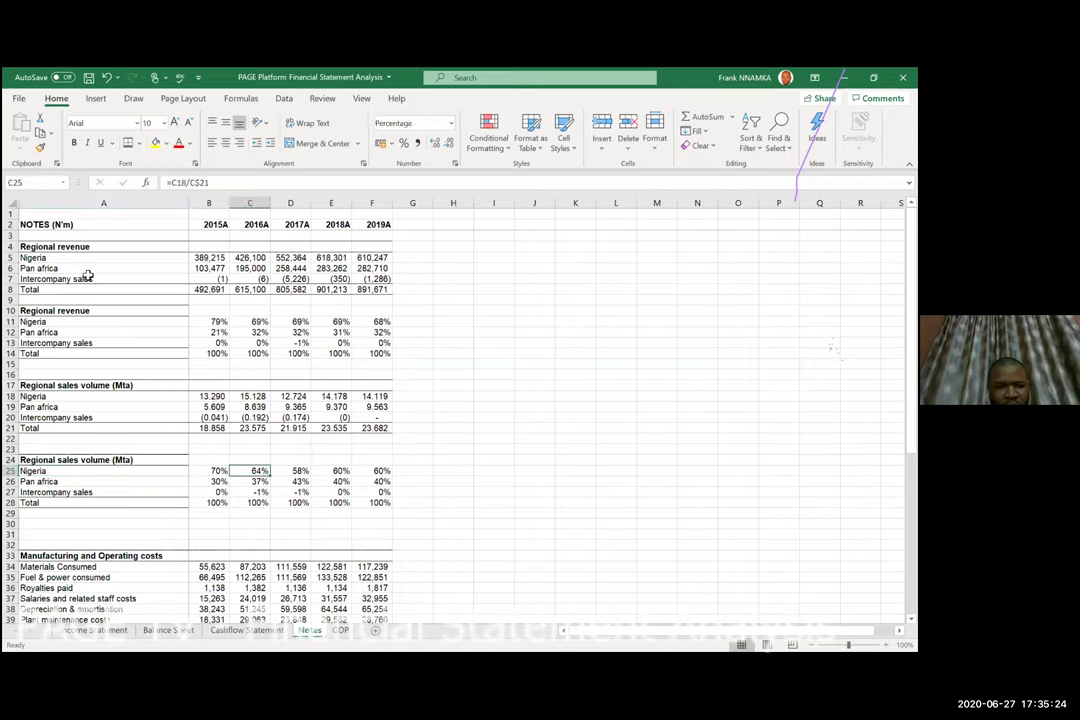
key("Right")
key("Right")
key("Right")
key("Up")
key("Up")
key("Up")
key("Up")
key("Up")
key("Up")
key("Up")
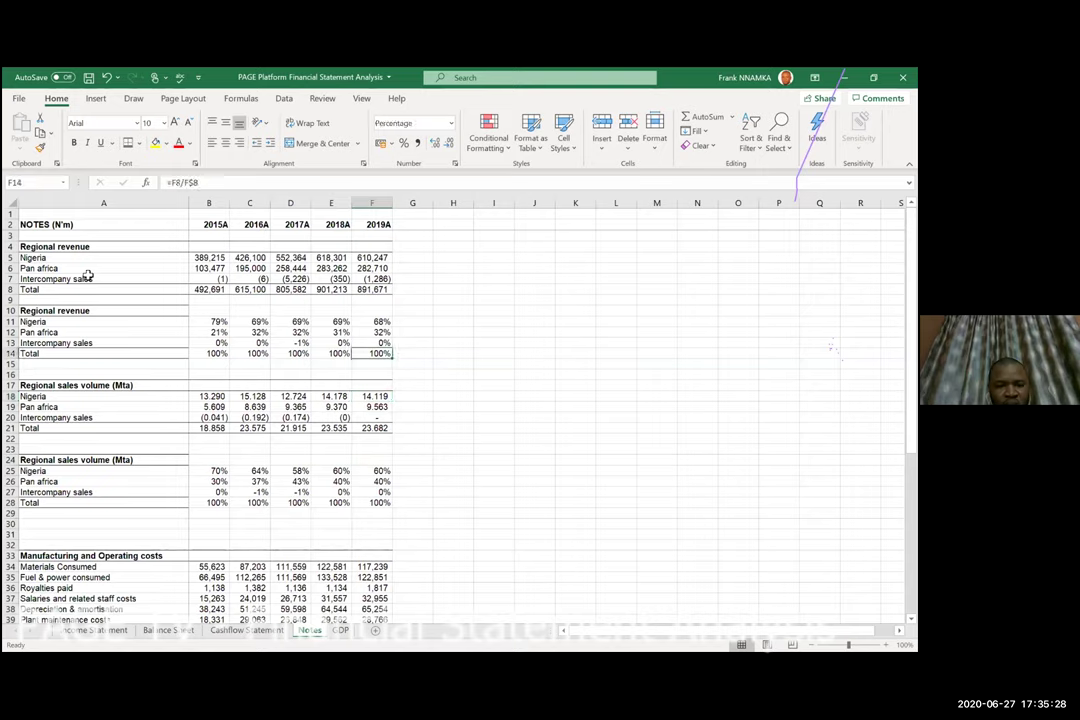
key("Down")
key("Down")
key("Down")
key("Down")
key("Down")
key("Down")
key("Down")
key("Down")
key("Down")
key("Down")
key("Down")
key("Down")
key("Down")
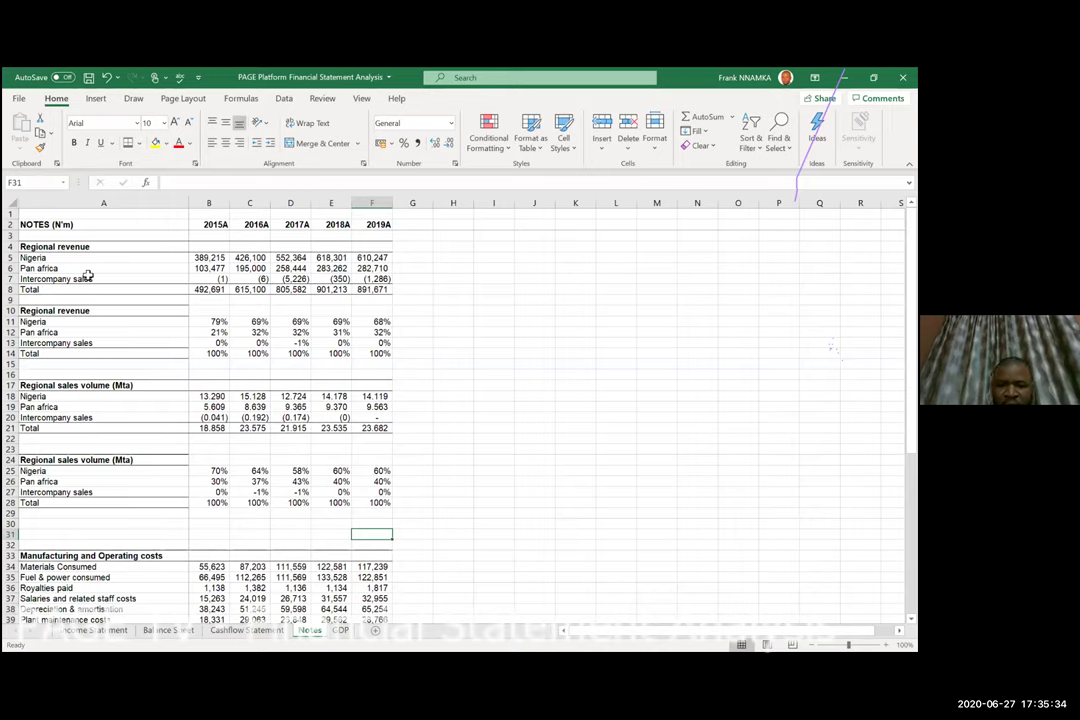
Insert six blank rows below the sales volume percentage block.
key("shift+space")
key("shift+Down")
key("shift+Down")
key("shift+Down")
key("shift+Down")
key("shift+Down")
key("ctrl+shift+equal")
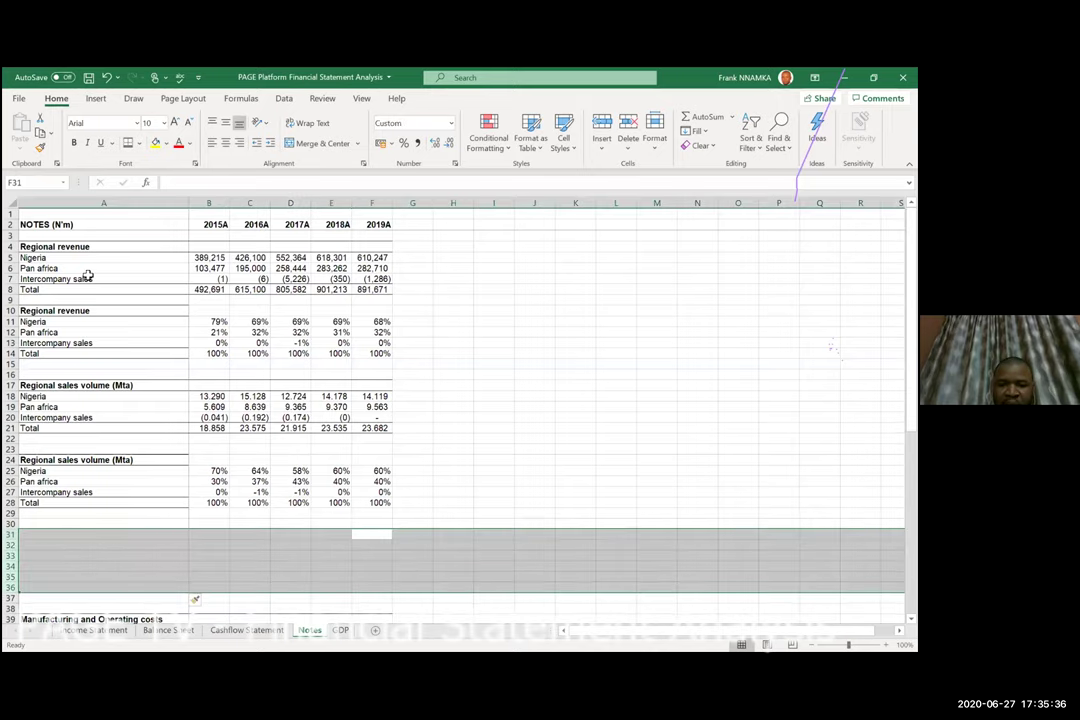
key("Up")
key("Left")
key("Home")
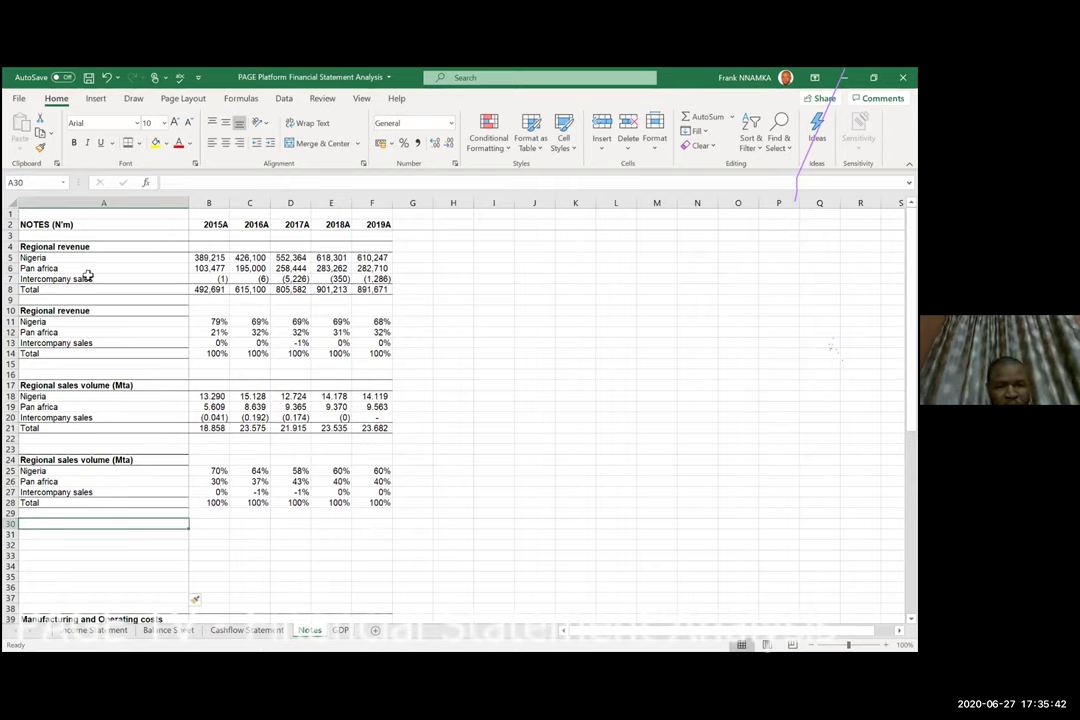
key("Up")
key("Up")
key("Up")
key("Up")
key("Up")
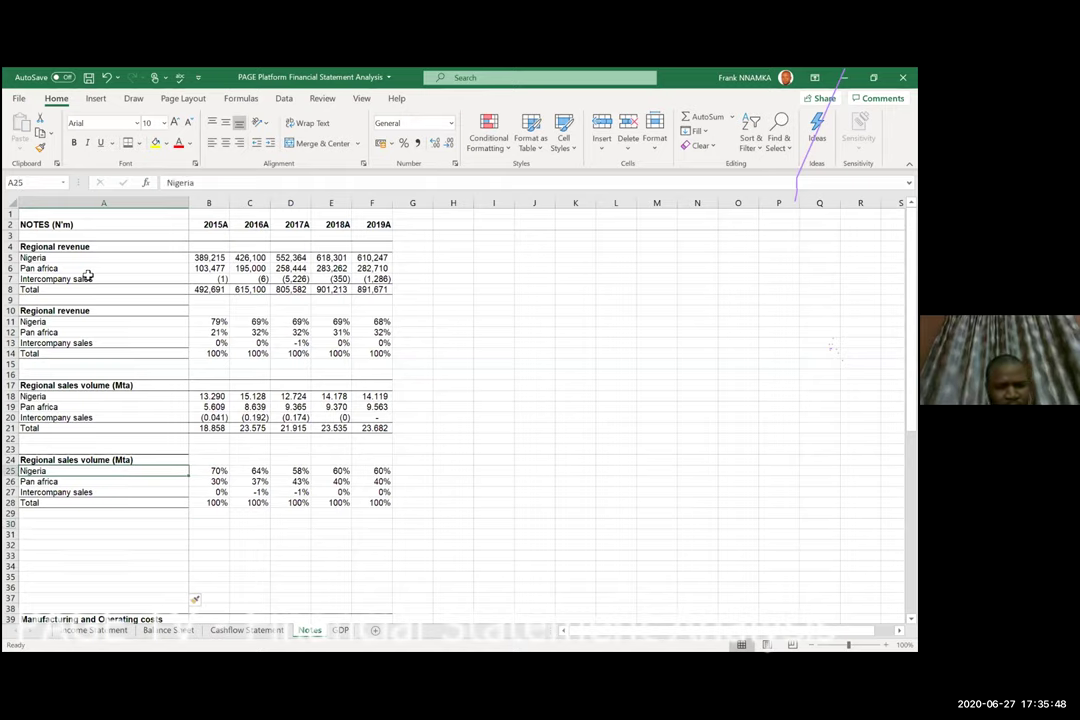
Copy the Nigeria and Pan africa labels into rows 31–32.
key("shift+Down")
key("ctrl+c")
key("Down")
key("Down")
key("Down")
key("Down")
key("Down")
key("Down")
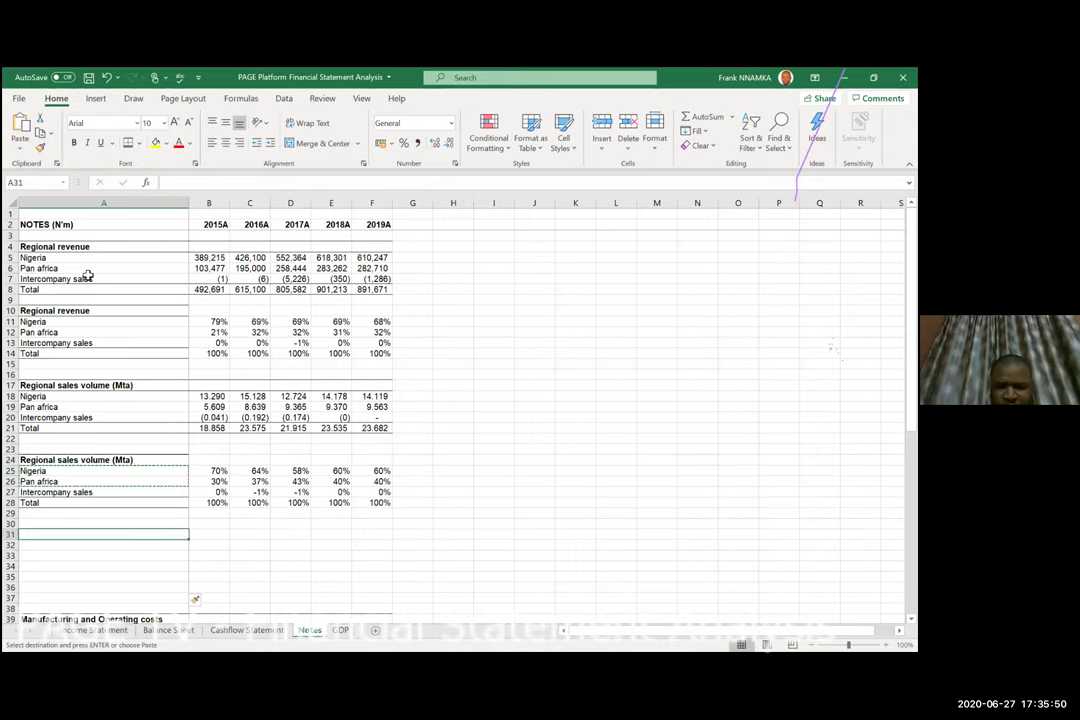
key("ctrl+v")
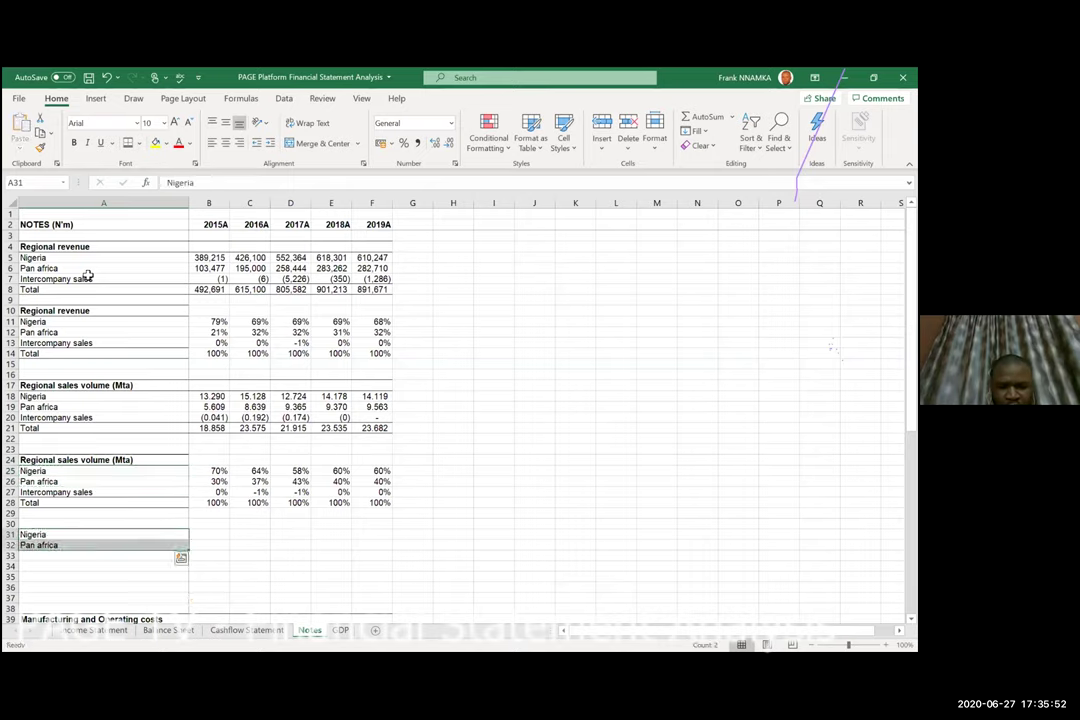
key("Escape")
Add a bold 'Average prices' heading in A30.
key("Up")
key("BackSpace")
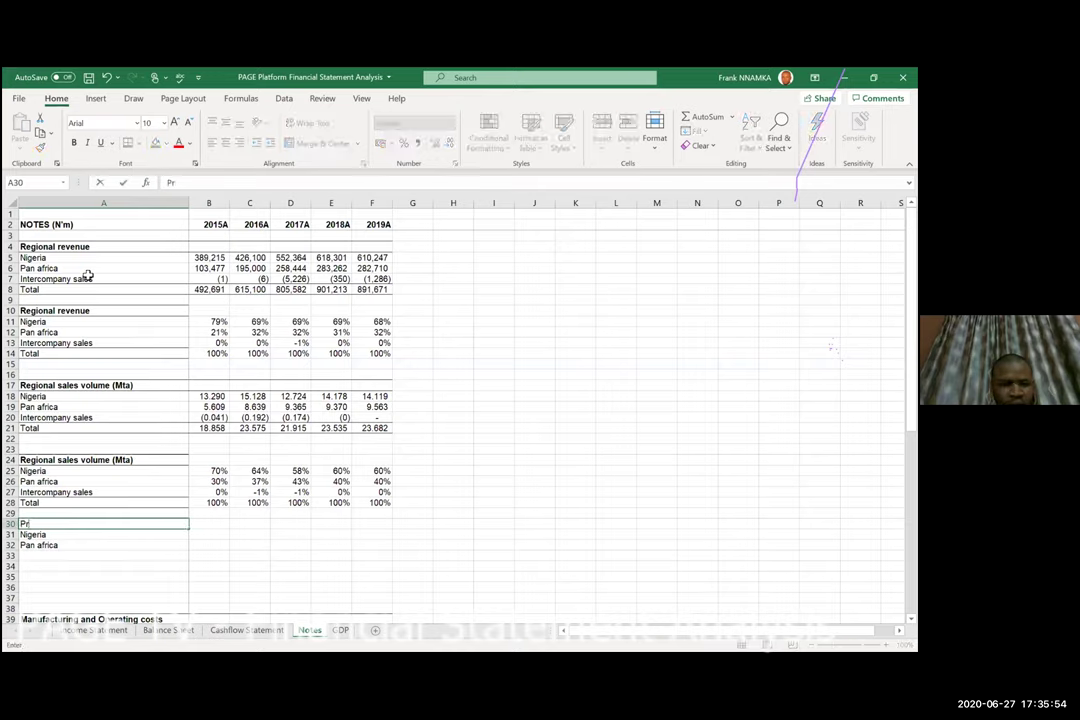
type("Averafe")
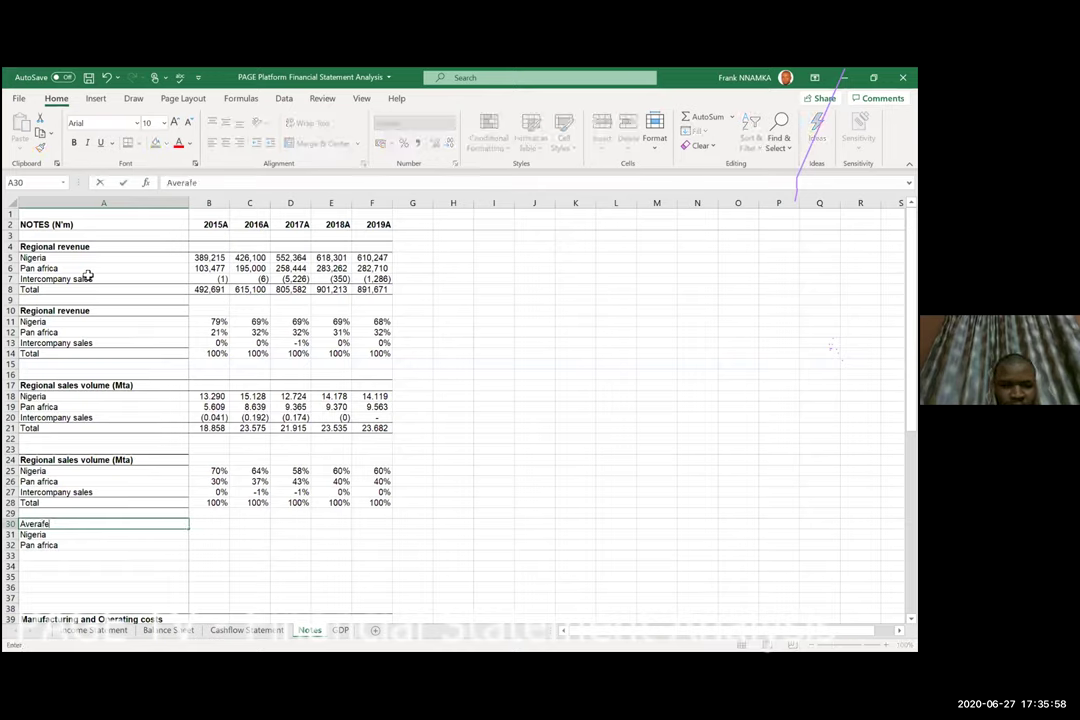
key("BackSpace")
key("BackSpace")
type("ge prices")
key("Return")
key("Up")
key("ctrl+b")
key("Down")
key("Up")
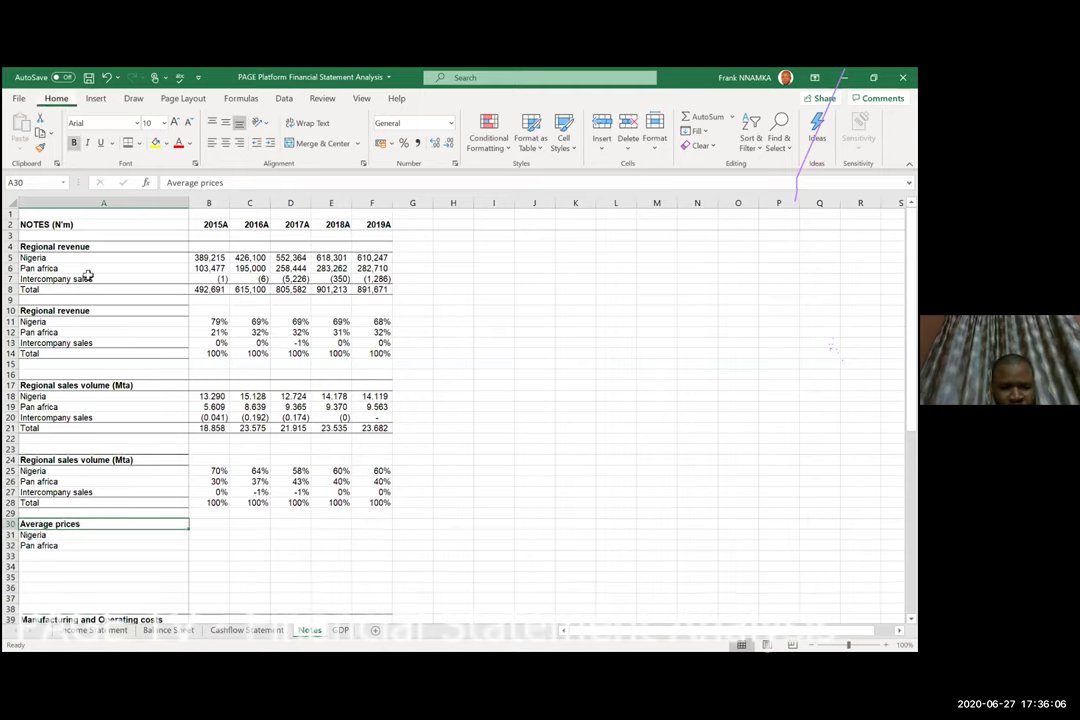
Begin the 2015A Nigeria price formula in B31.
key("Down")
key("Right")
type("=")
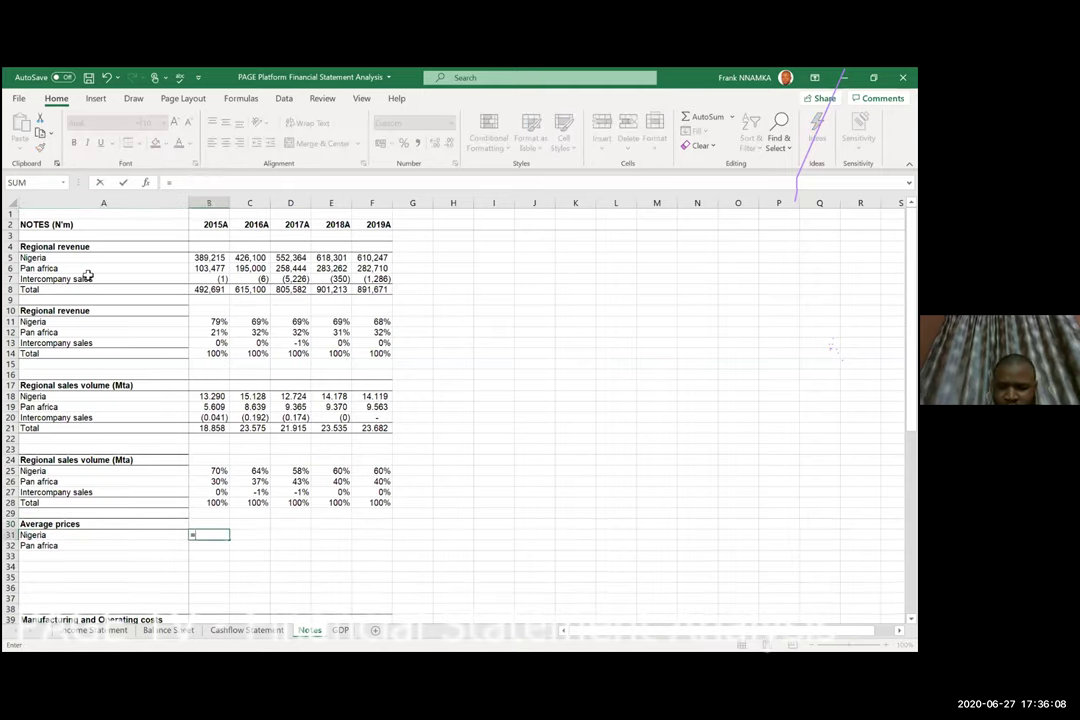
Complete B31 as =B5/B18, Nigeria's 2015 revenue divided by sales volume.
left_click(209, 257)
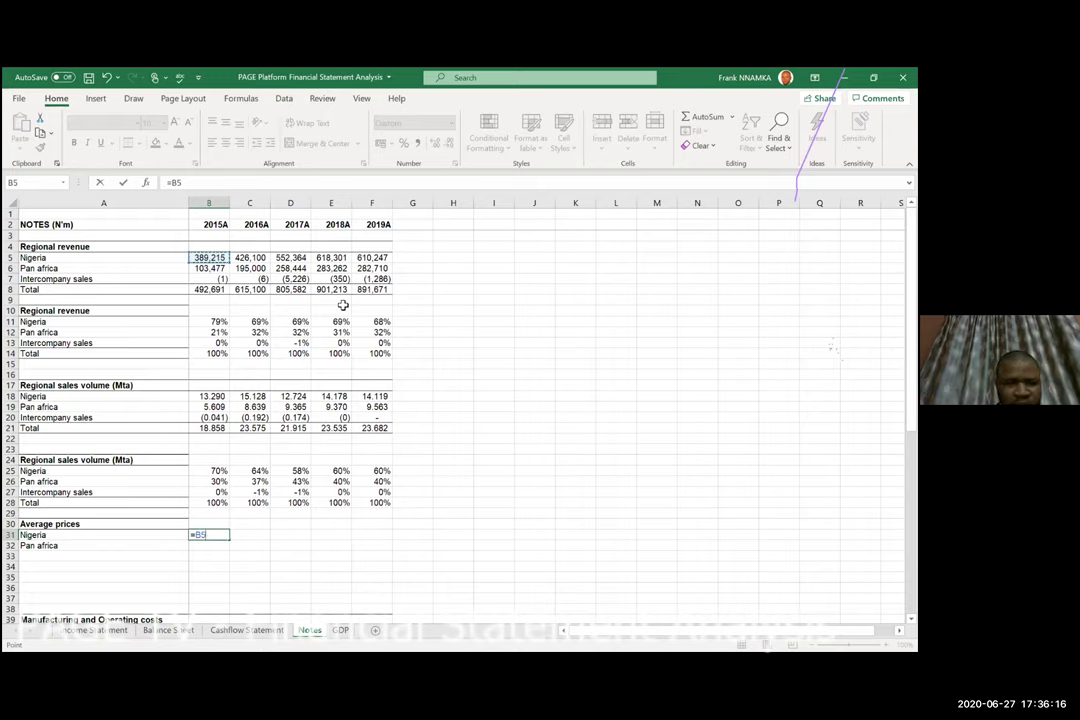
type("/")
left_click(212, 397)
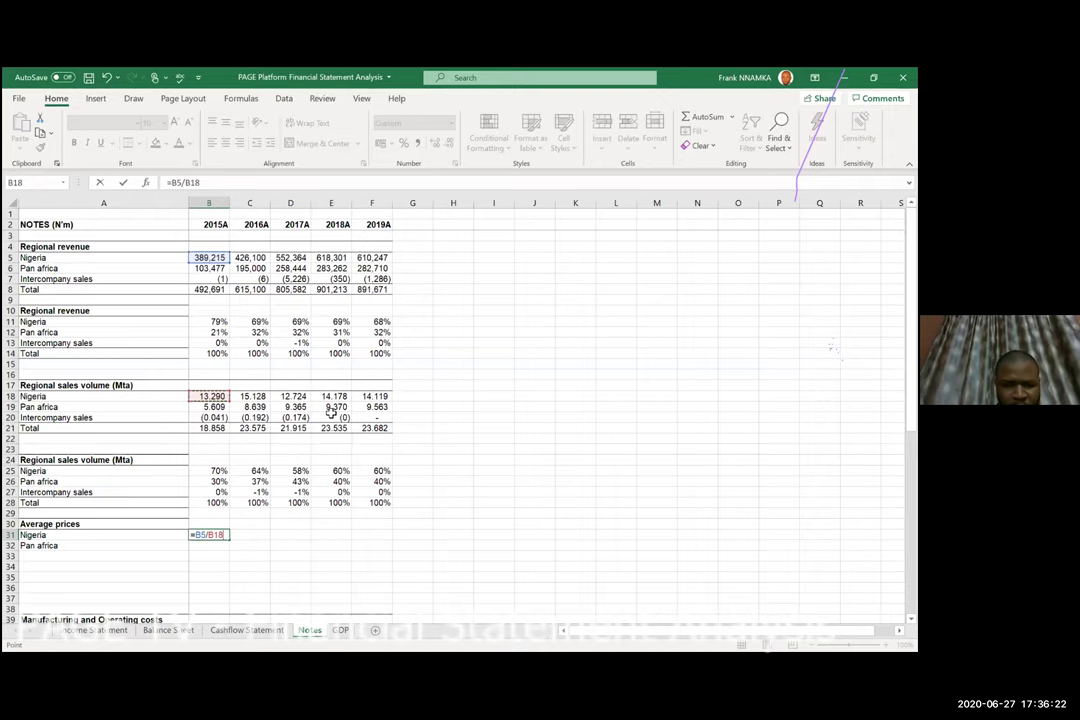
key("Return")
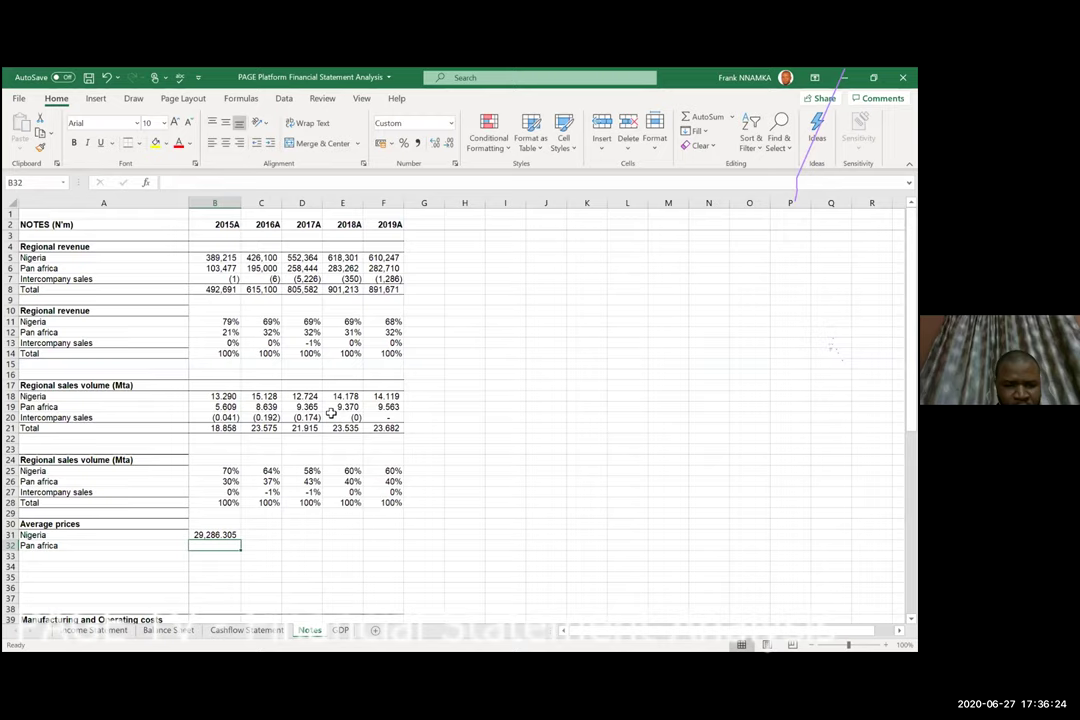
key("Up")
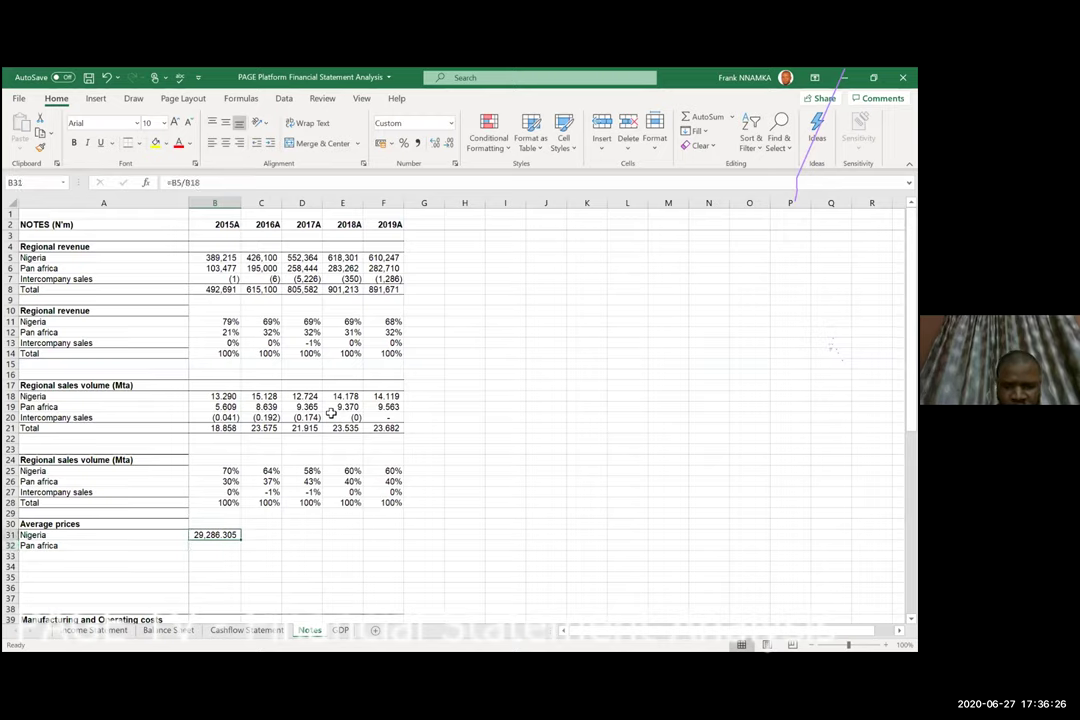
Apply comma style with no decimals to Nigeria's price, showing 29,286.
key("alt+h")
key("k")
key("alt+h")
key("0")
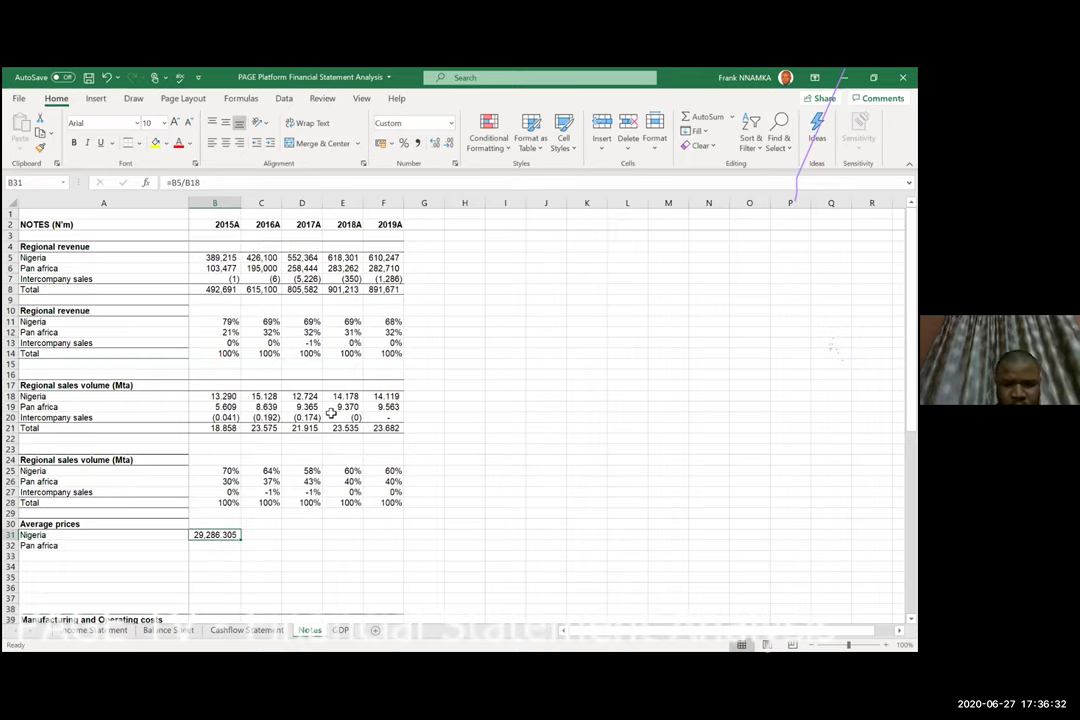
key("alt+h")
key("9")
key("alt+h")
key("9")
key("alt+h")
key("9")
key("Return")
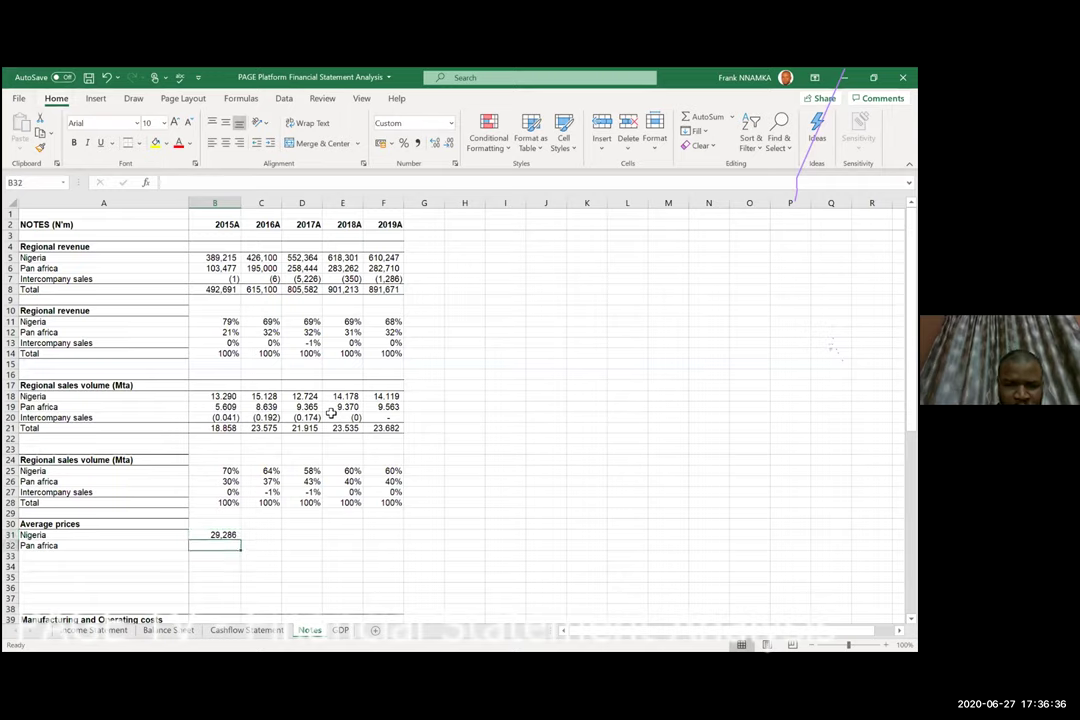
Enter =B6/B19 for Pan africa's price (18,448.387) and copy B31:B32.
type("=")
key("Up")
key("Up")
key("Up")
key("Up")
key("Up")
key("Up")
key("Up")
key("Up")
key("Up")
key("Up")
key("Up")
key("Up")
key("Up")
key("Up")
key("Up")
key("Up")
key("Up")
key("Up")
key("Up")
key("Up")
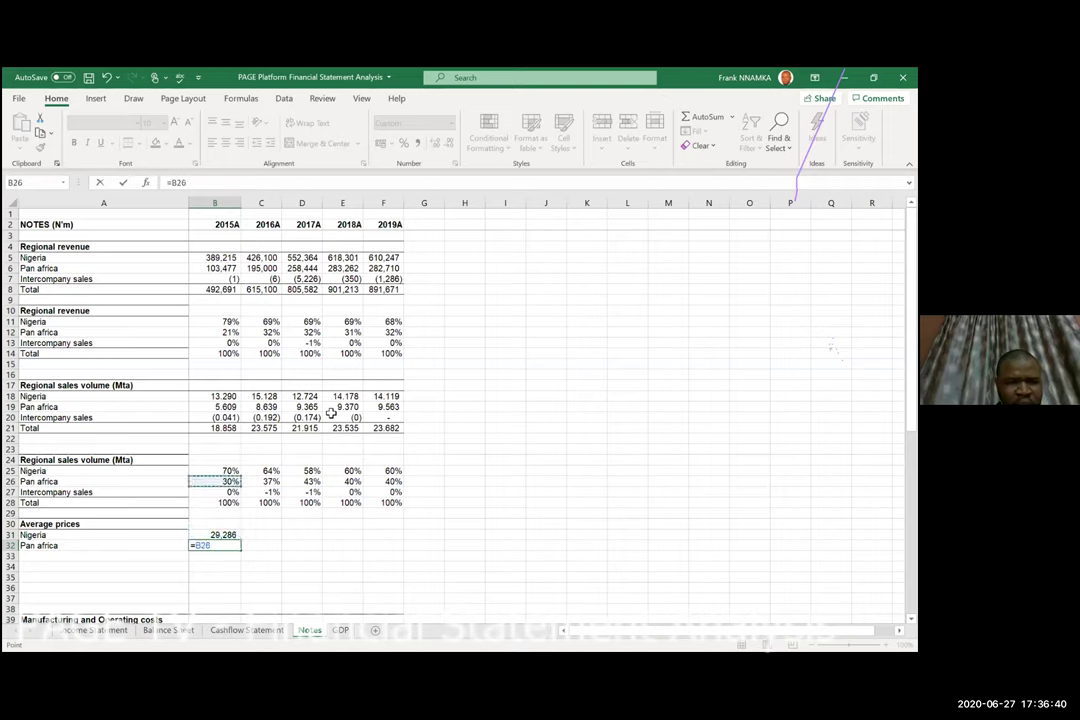
key("Up")
key("Up")
key("Up")
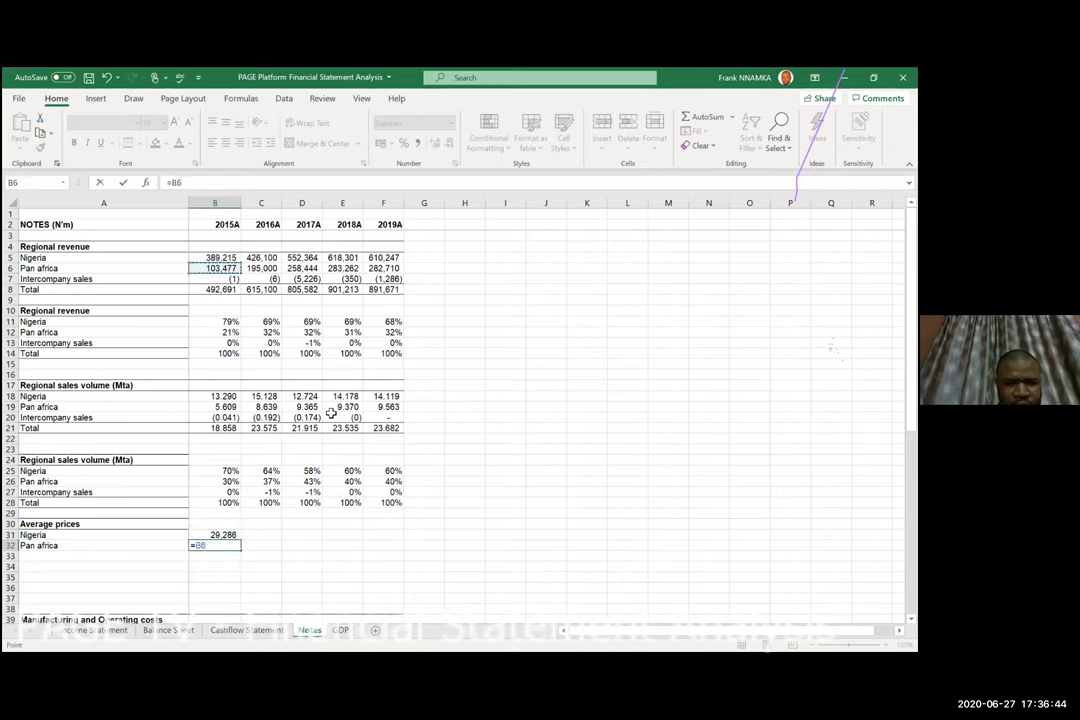
type("/")
key("Up")
key("Up")
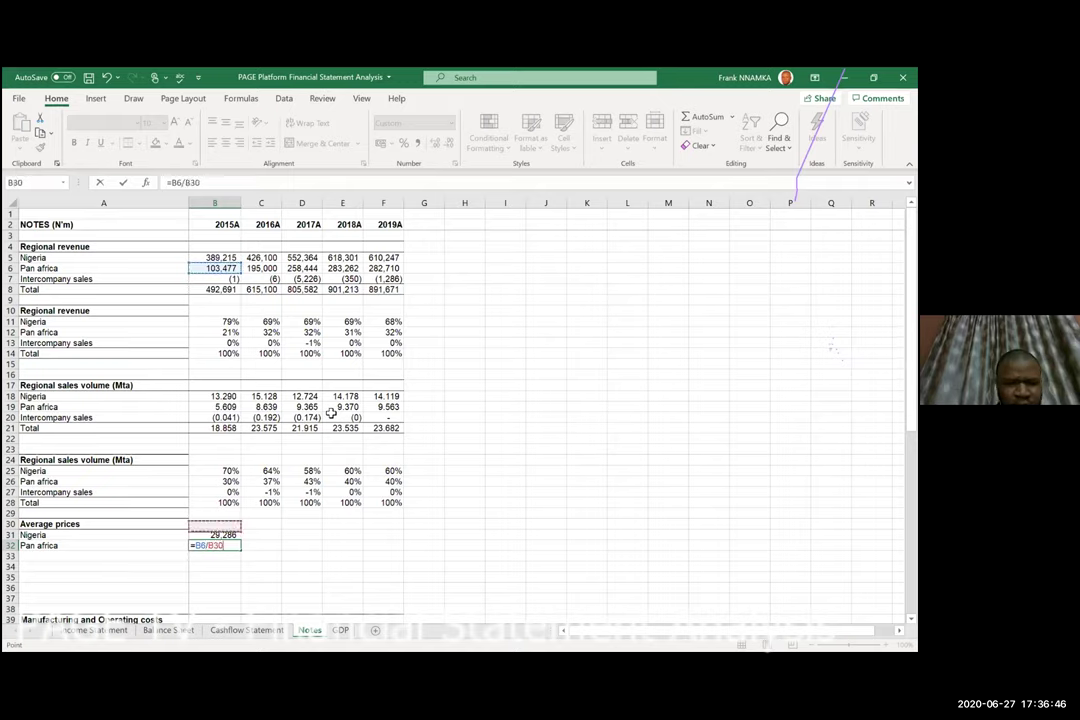
key("Up")
key("Up")
key("Up")
key("Up")
key("Up")
key("Up")
key("Up")
key("Up")
key("Up")
key("Up")
key("Up")
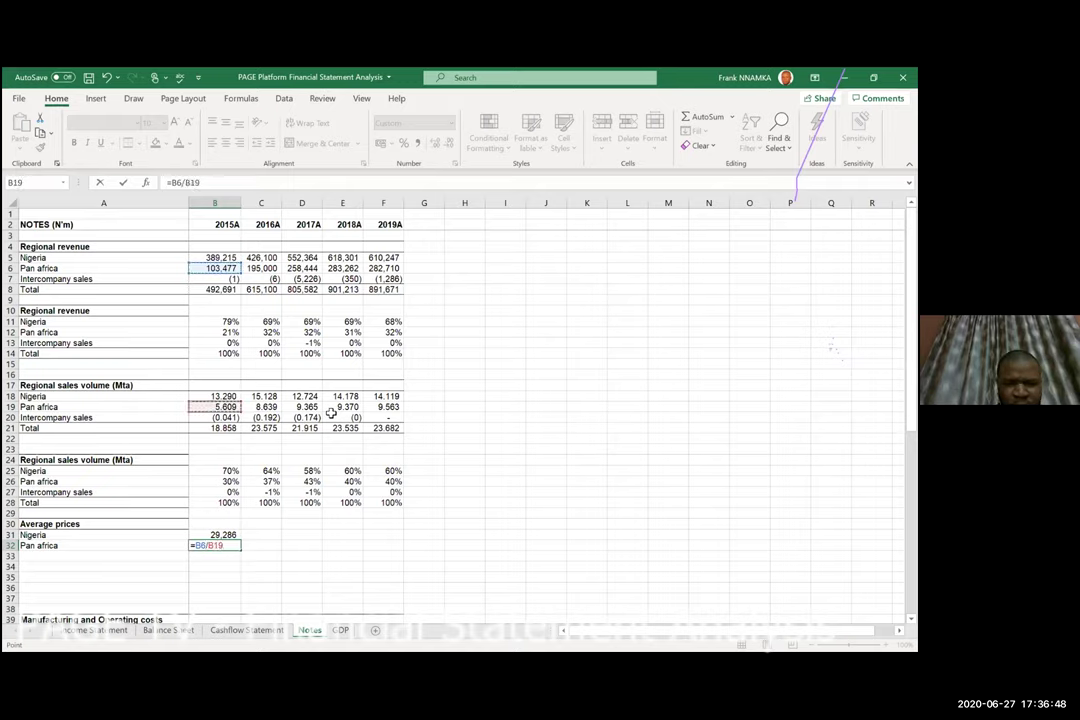
key("Return")
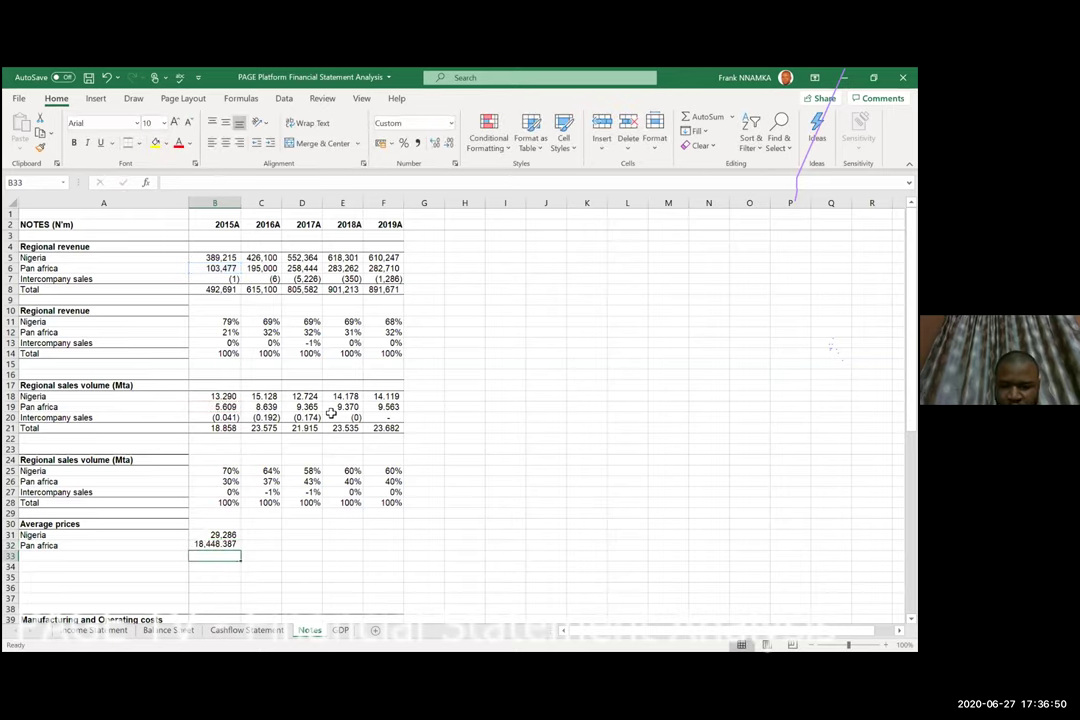
key("Up")
key("shift+Up")
key("ctrl+c")
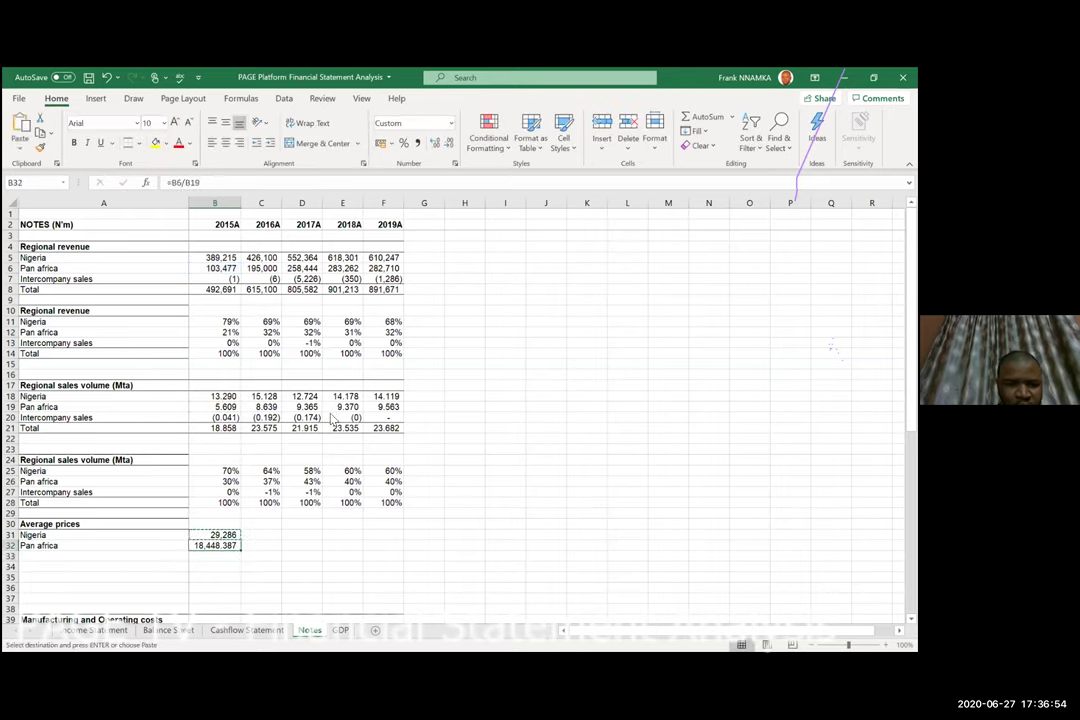
Paste Nigeria's number format onto Pan africa's 2015A average price using Paste Special Formats.
key("ctrl+alt+v")
key("t")
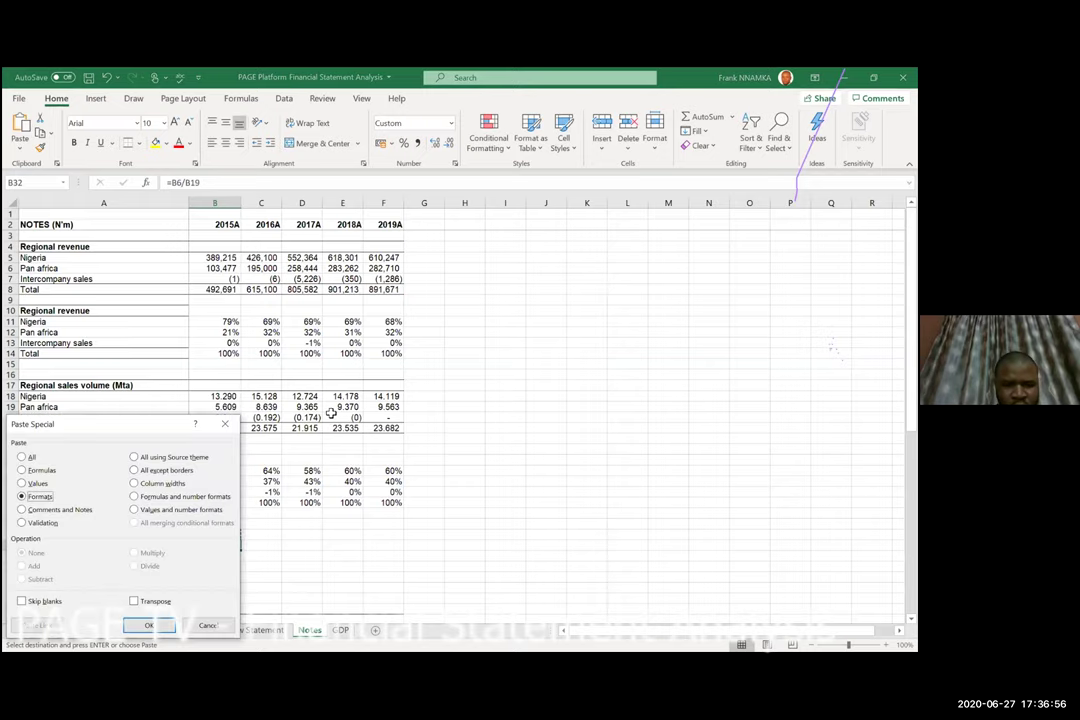
key("Return")
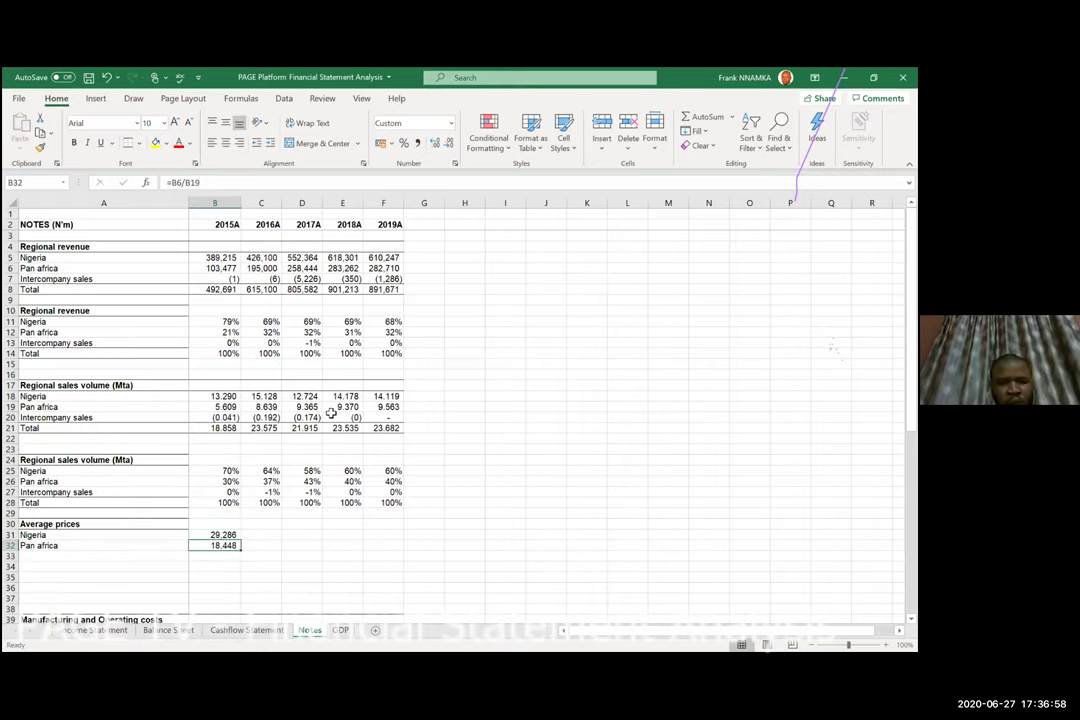
Fill both average price formulas across B31:F32 to 2019A and review the results.
key("Up")
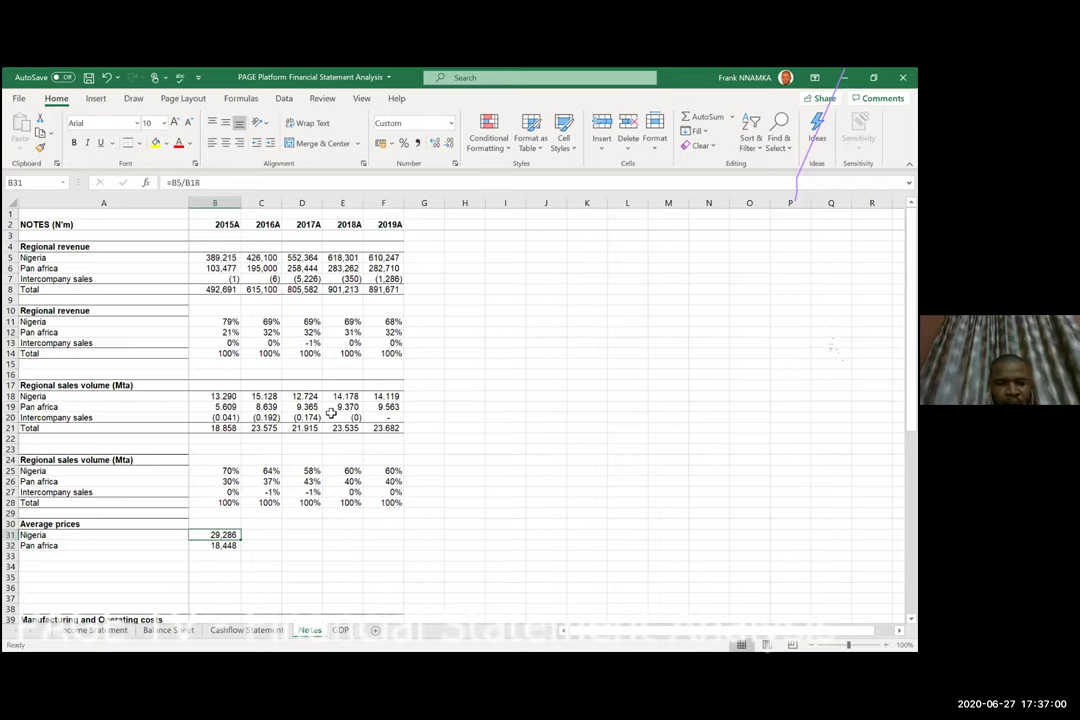
key("shift+Down")
key("shift+Right")
key("shift+Right")
key("shift+Right")
key("shift+Right")
key("ctrl+r")
key("Down")
key("Up")
key("Up")
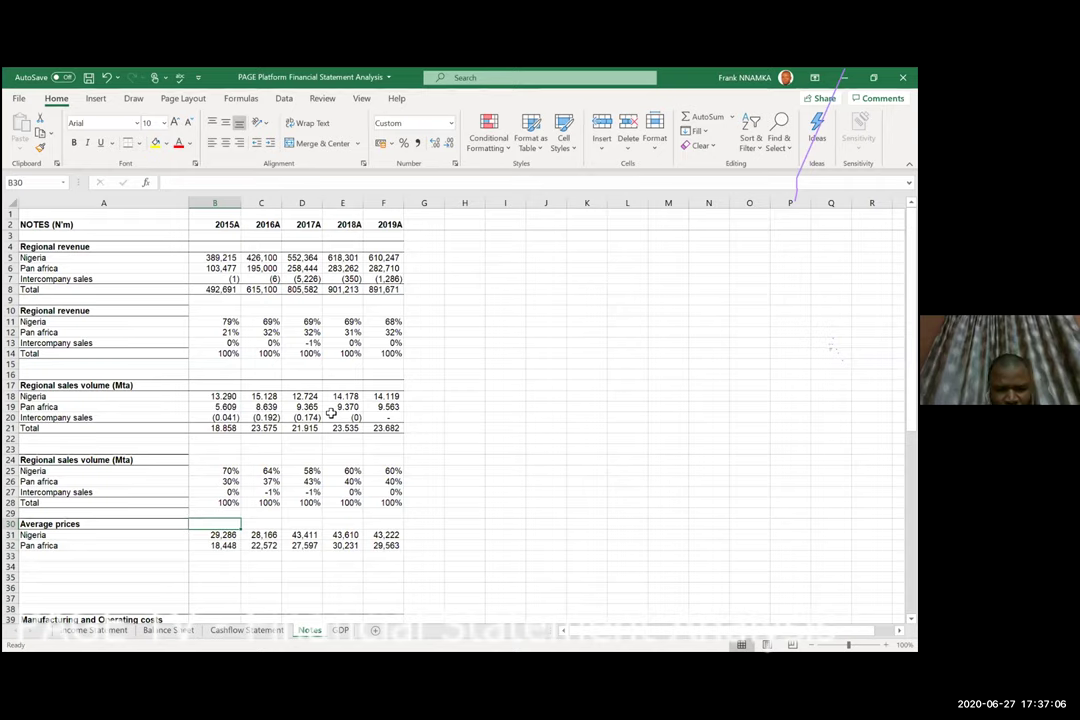
key("Down")
key("Down")
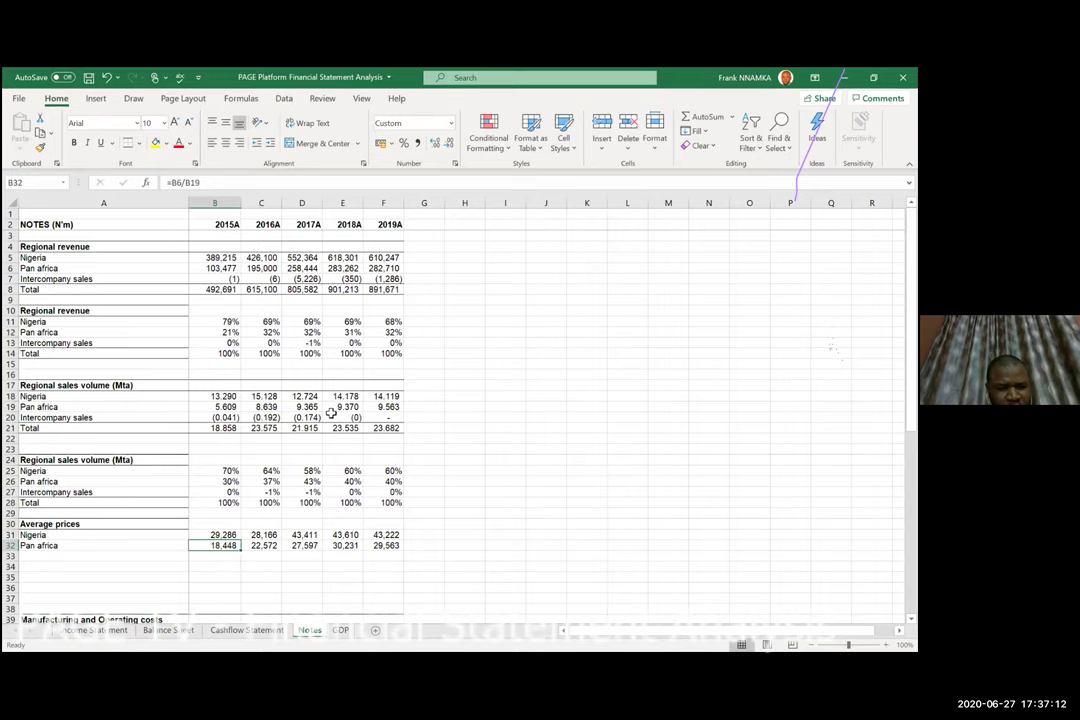
key("Up")
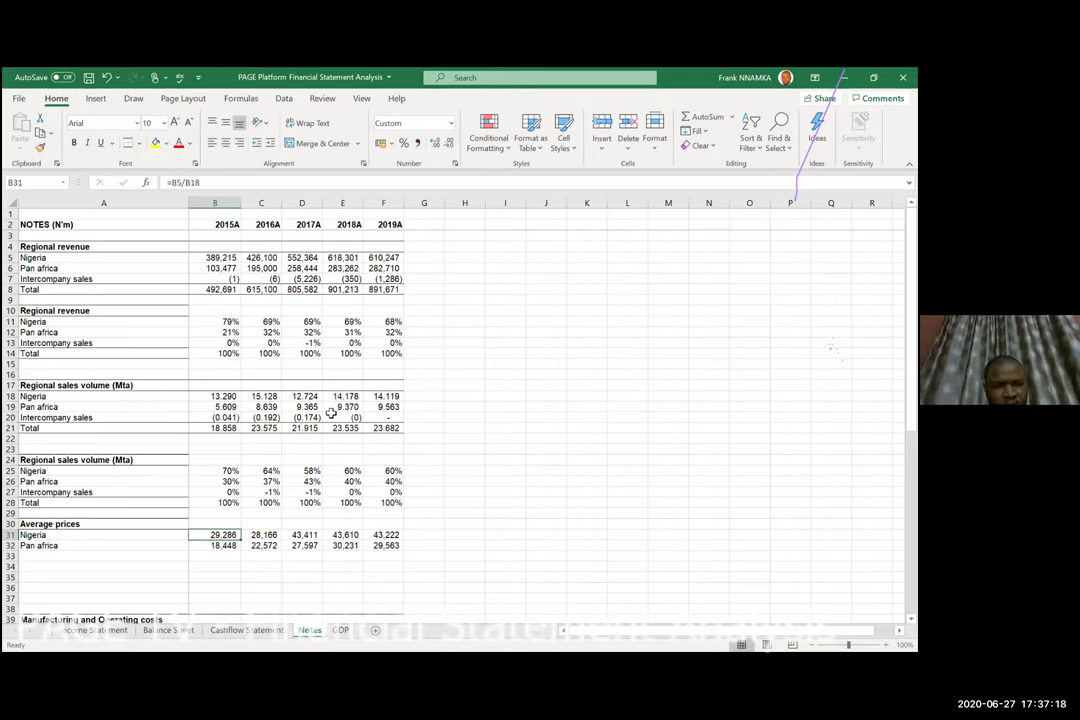
key("Down")
key("Up")
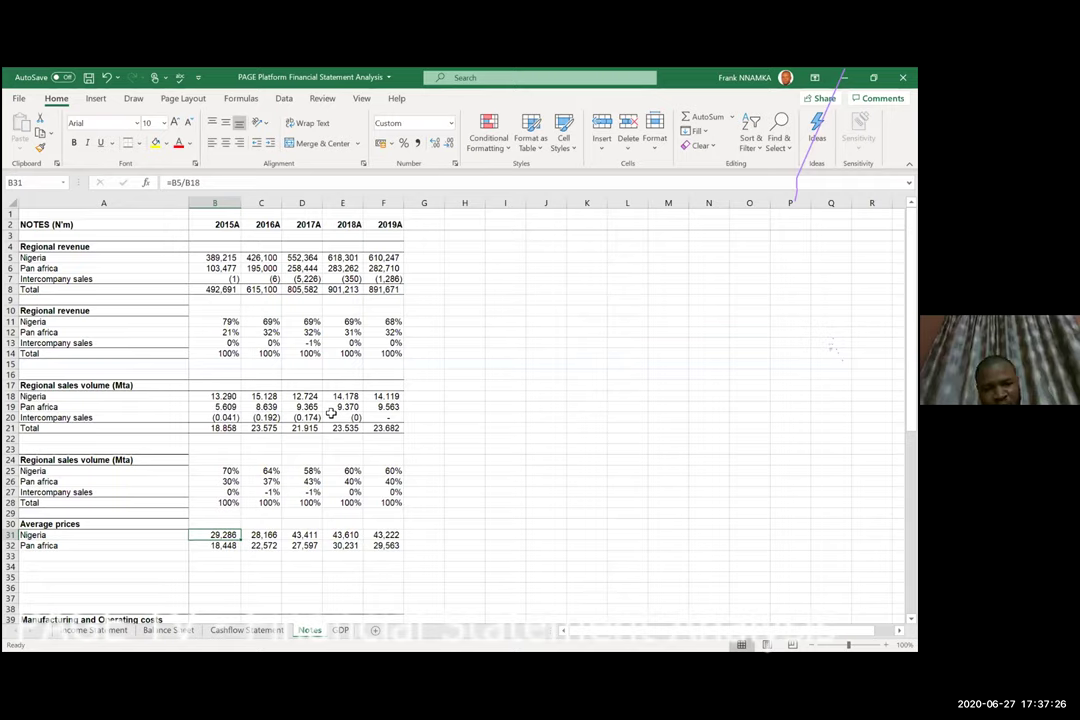
key("Down")
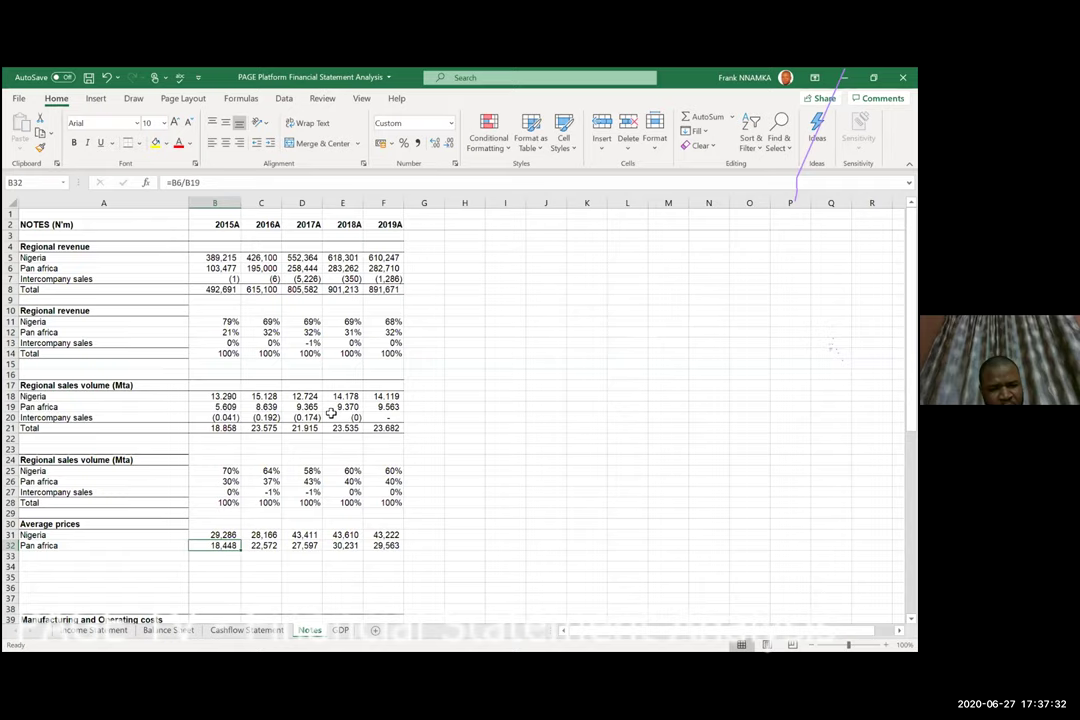
key("Up")
key("Right")
key("Right")
key("Right")
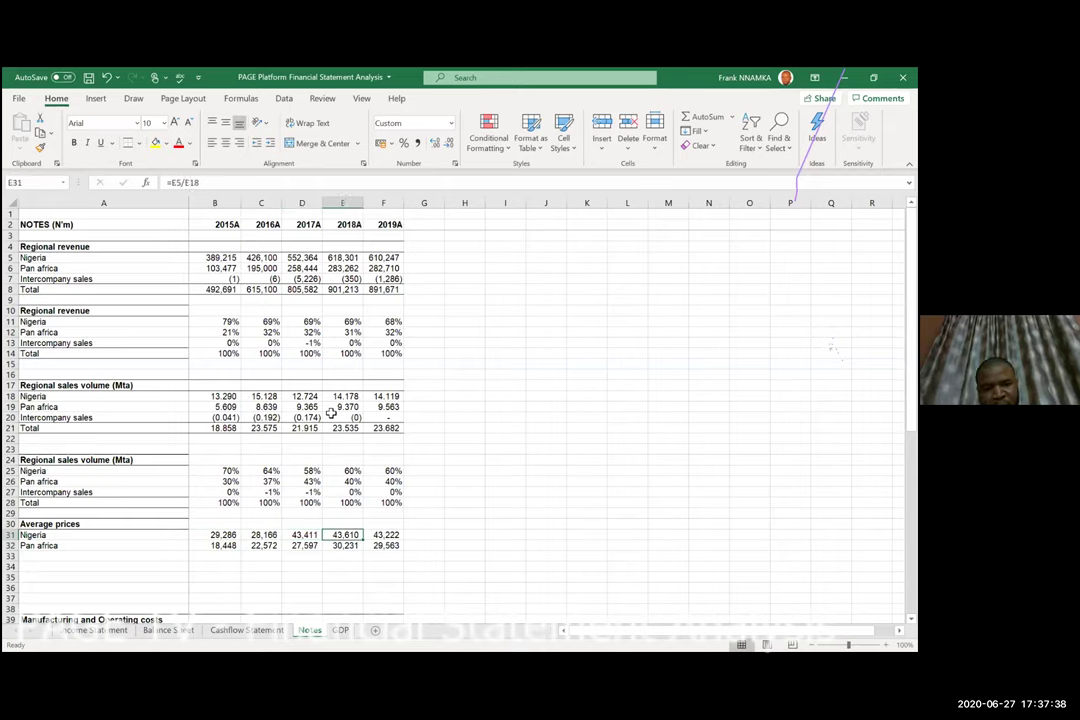
key("Right")
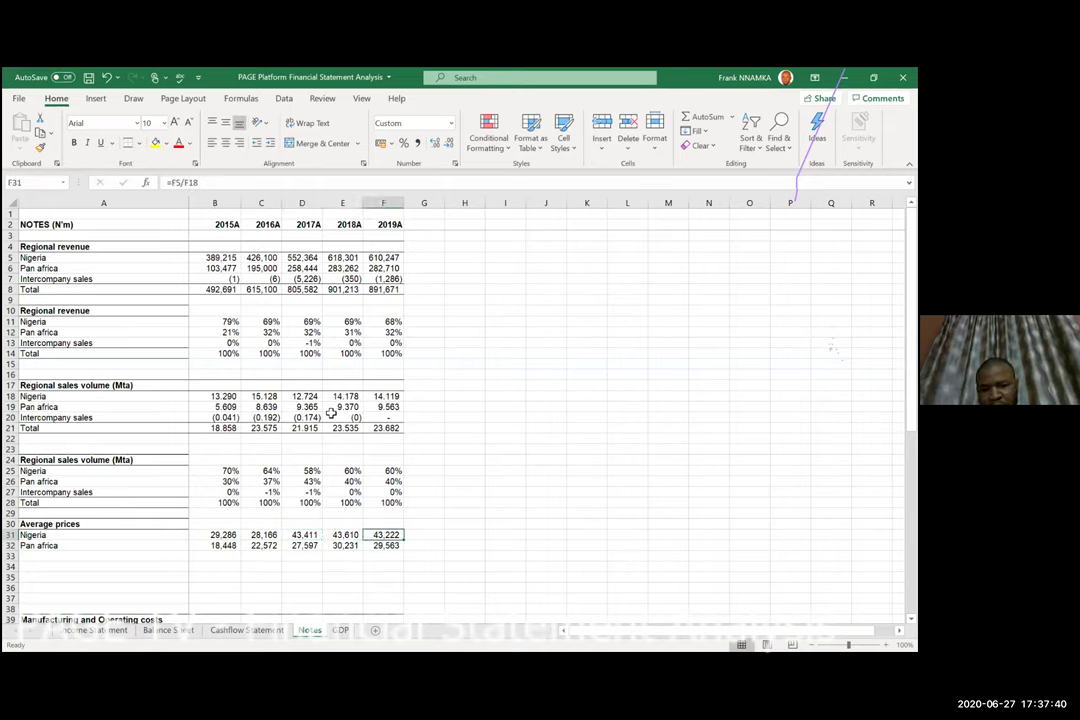
key("Left")
key("Left")
key("Left")
key("Left")
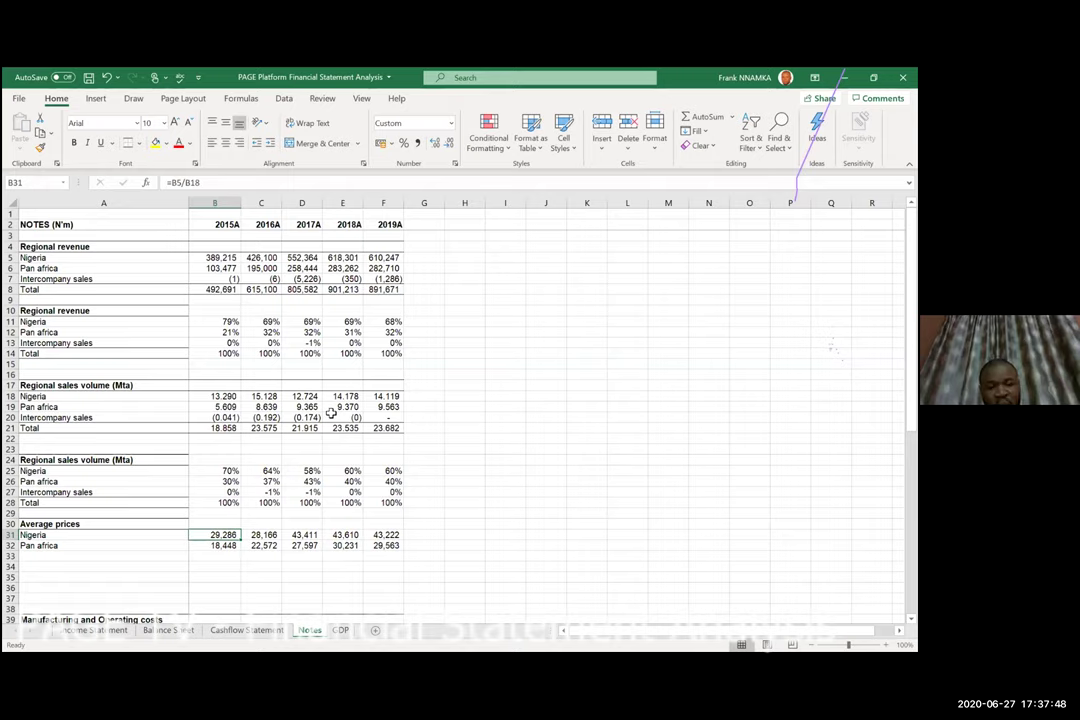
key("Right")
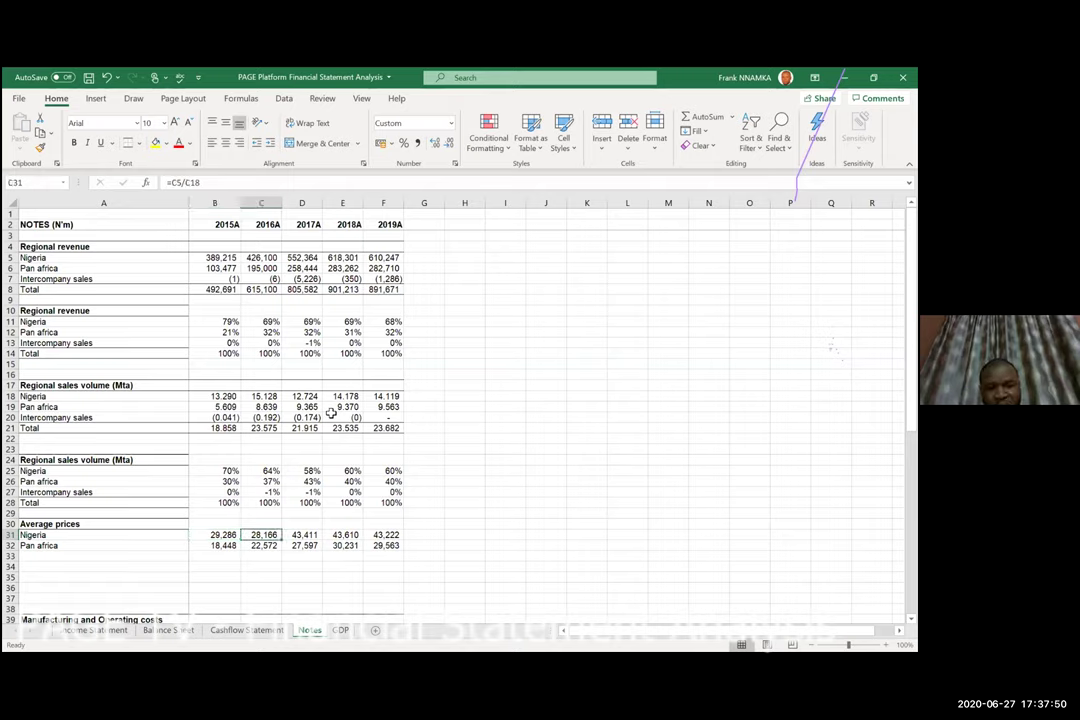
key("Left")
key("Left")
key("Right")
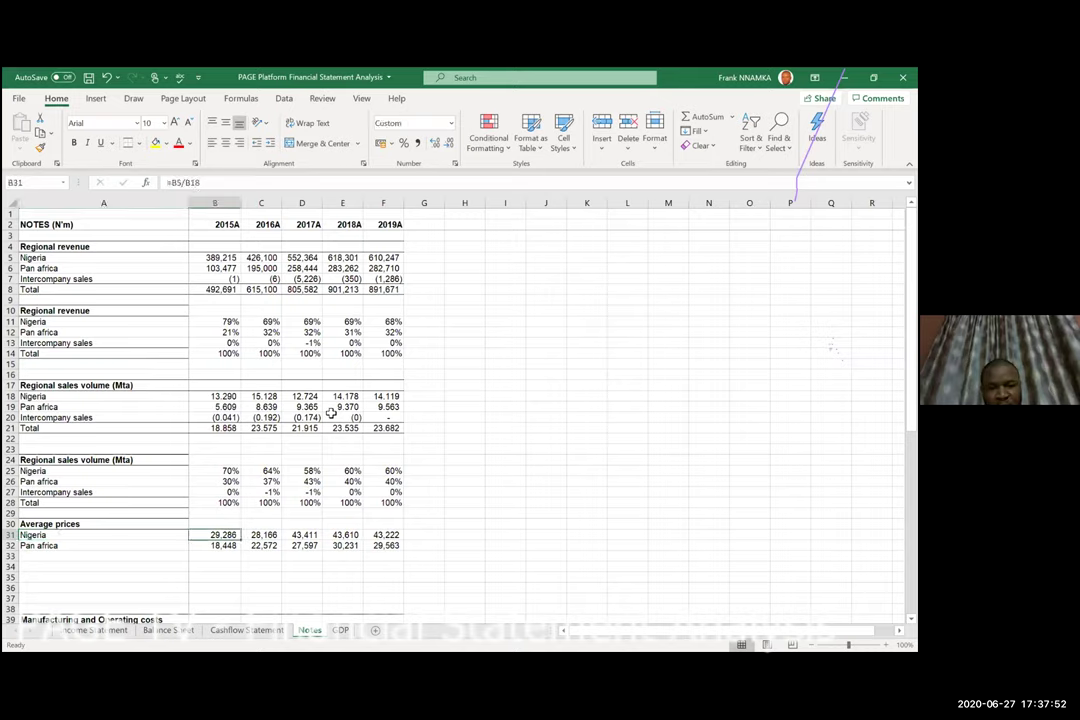
key("Right")
key("Right")
key("Right")
key("Left")
key("Left")
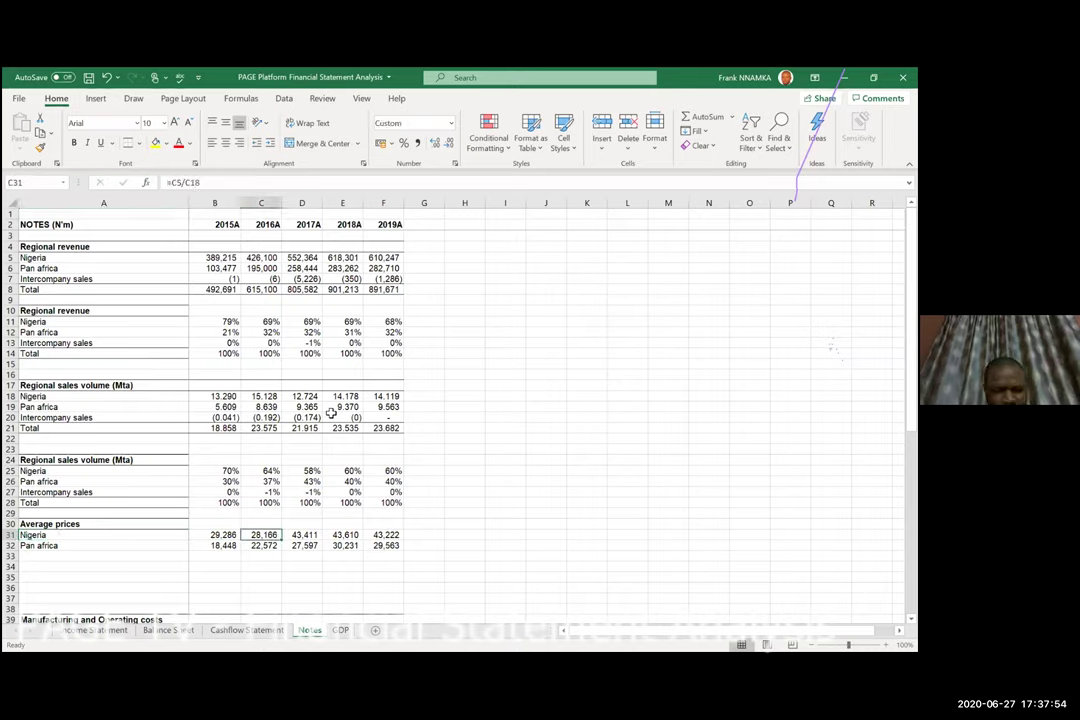
key("Left")
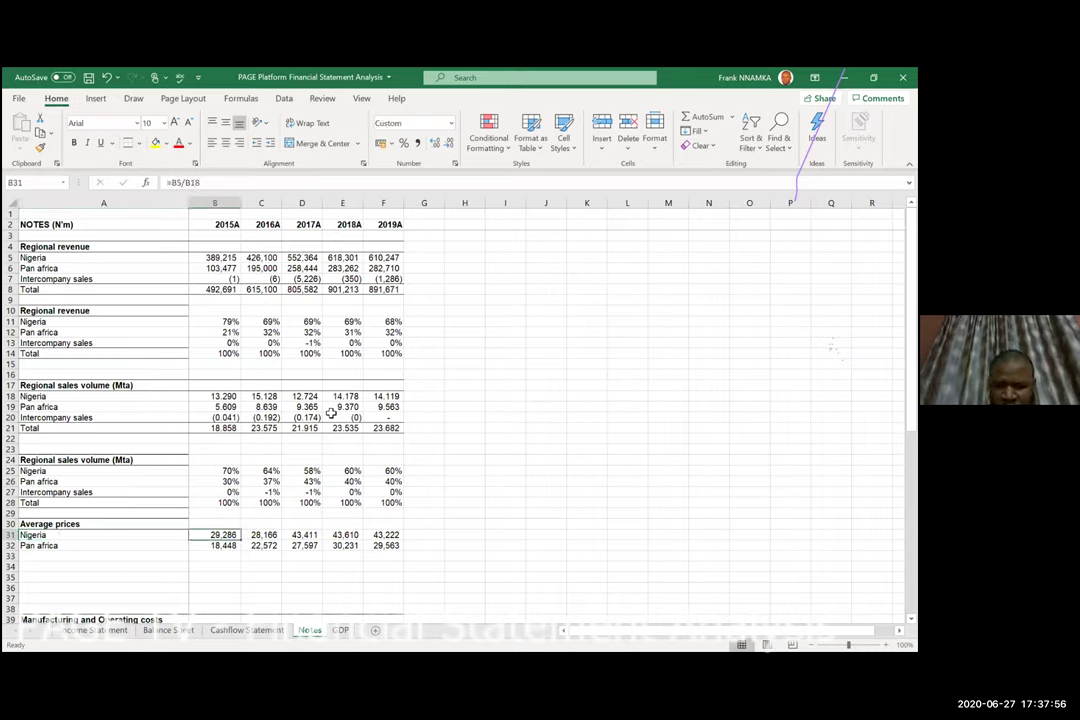
key("Right")
key("Right")
key("Right")
key("Up")
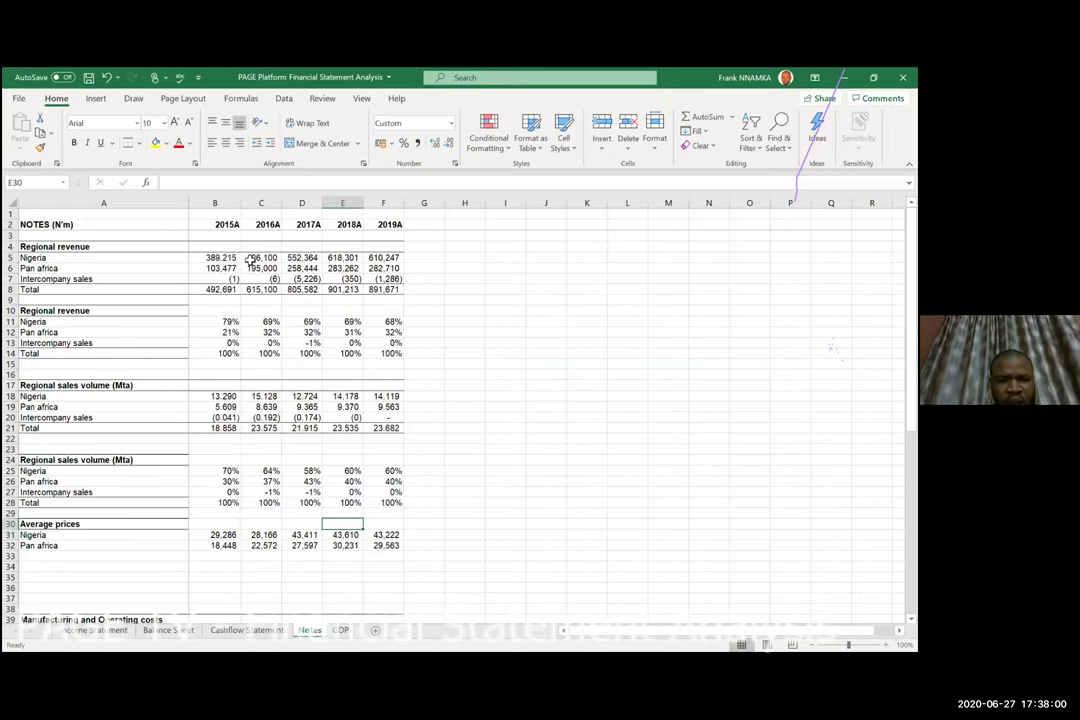
left_click(251, 259)
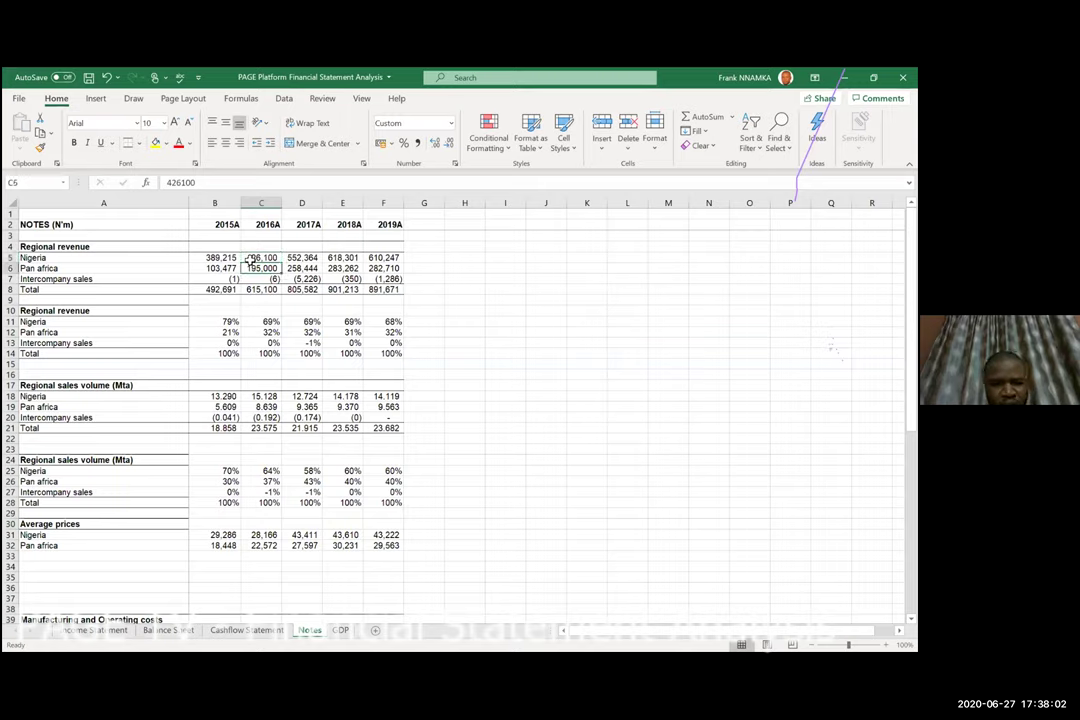
key("Down")
key("Down")
key("Down")
key("Down")
key("Down")
key("Down")
key("Down")
key("Down")
key("Down")
key("Down")
key("Down")
key("Down")
key("Down")
key("Down")
key("Down")
key("Down")
key("Down")
key("Down")
key("Down")
key("Down")
key("Down")
key("Down")
key("Down")
key("Down")
key("Down")
key("Down")
key("Down")
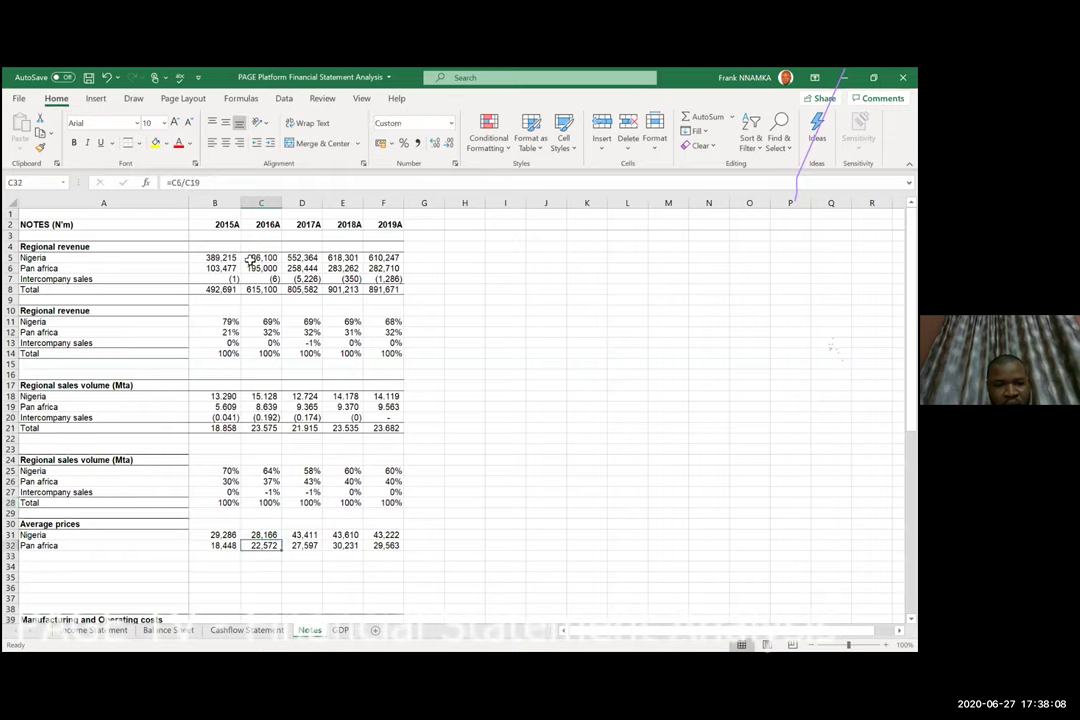
key("Up")
key("Left")
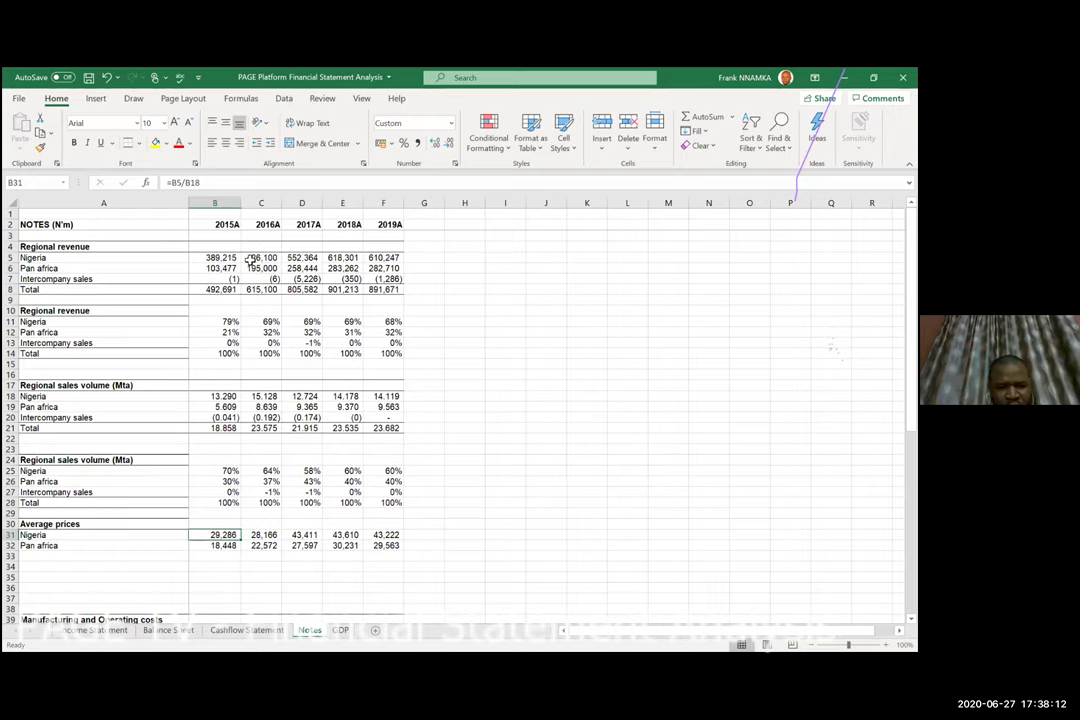
key("Right")
key("Down")
key("Down")
key("Down")
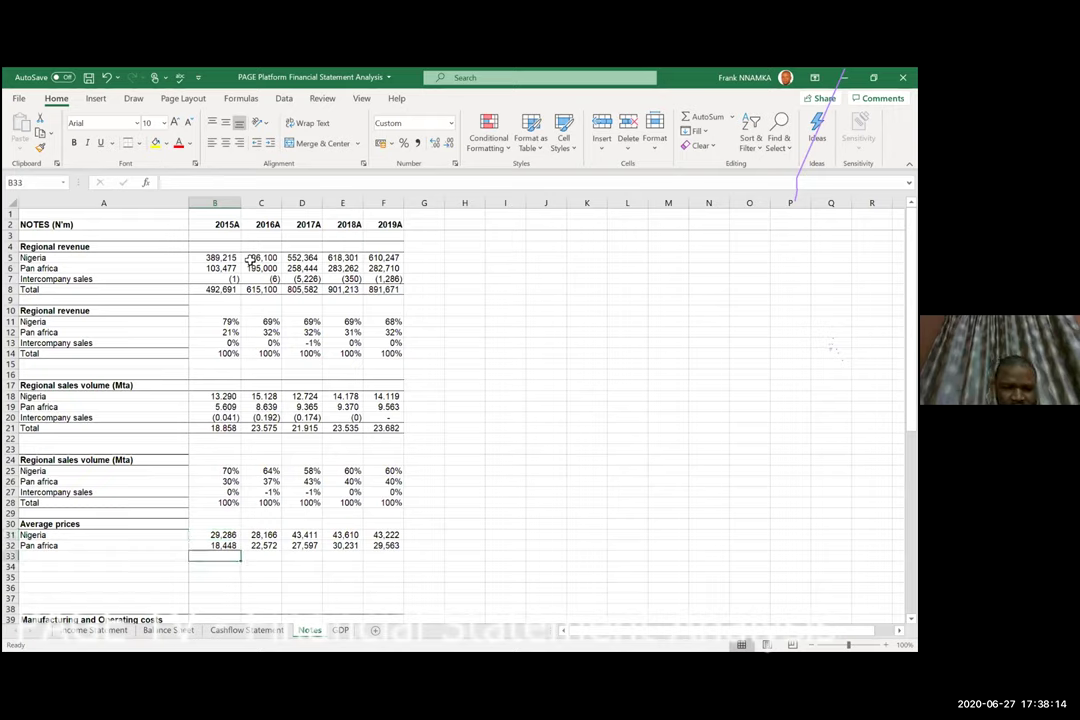
Copy the Nigeria and Pan africa labels from A31:A32 into A34:A35.
key("Left")
key("Left")
key("Up")
key("Up")
key("Up")
key("shift+Down")
key("ctrl+c")
key("Down")
key("Down")
key("Down")
key("ctrl+v")
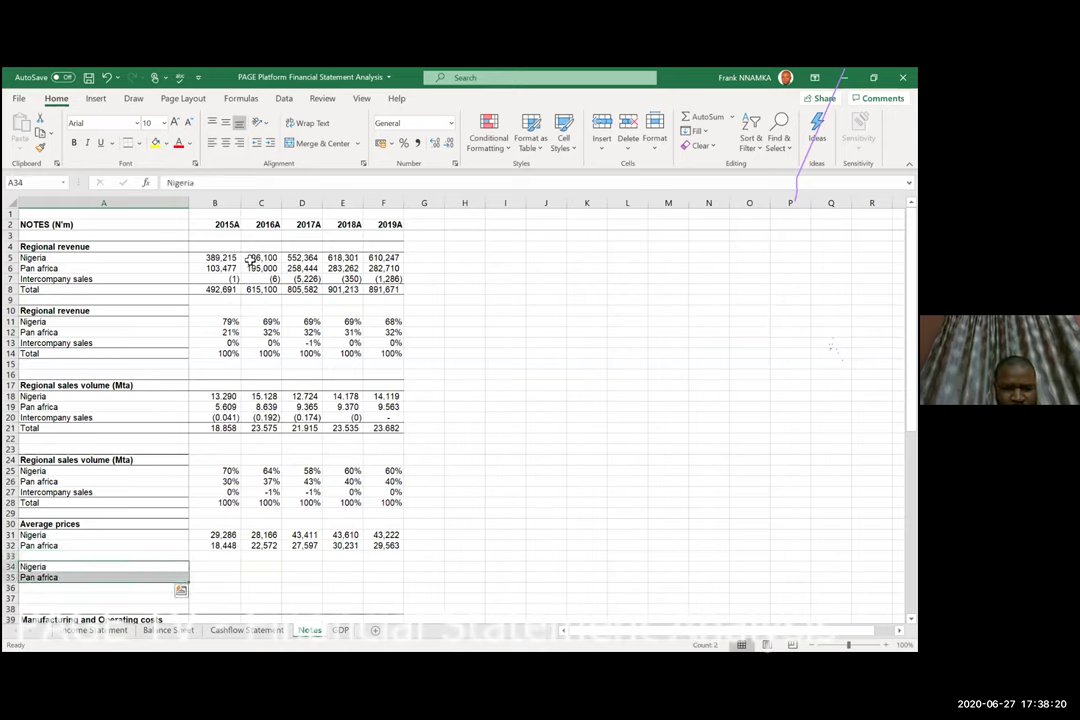
Enter the growth formula =C31/B31-1 in C34 and format it as a percentage.
key("Right")
key("Right")
type("=")
key("Up")
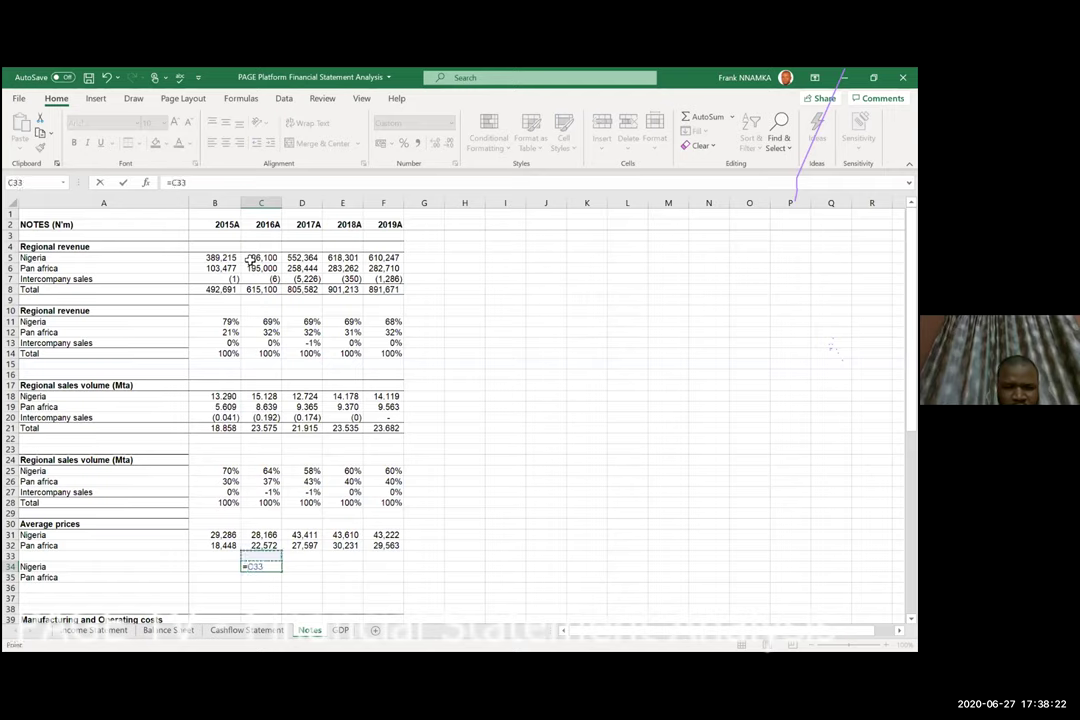
key("Up")
key("Up")
type("/")
key("Left")
key("Up")
key("Up")
key("Up")
type("-1")
key("ctrl+Return")
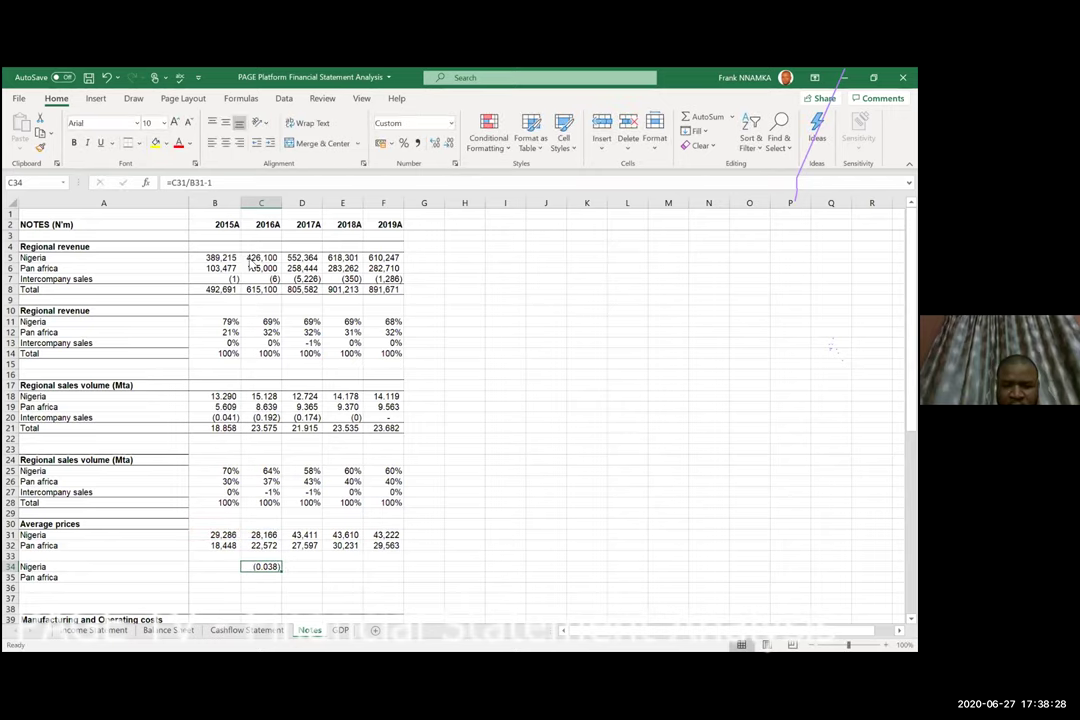
key("ctrl+shift+5")
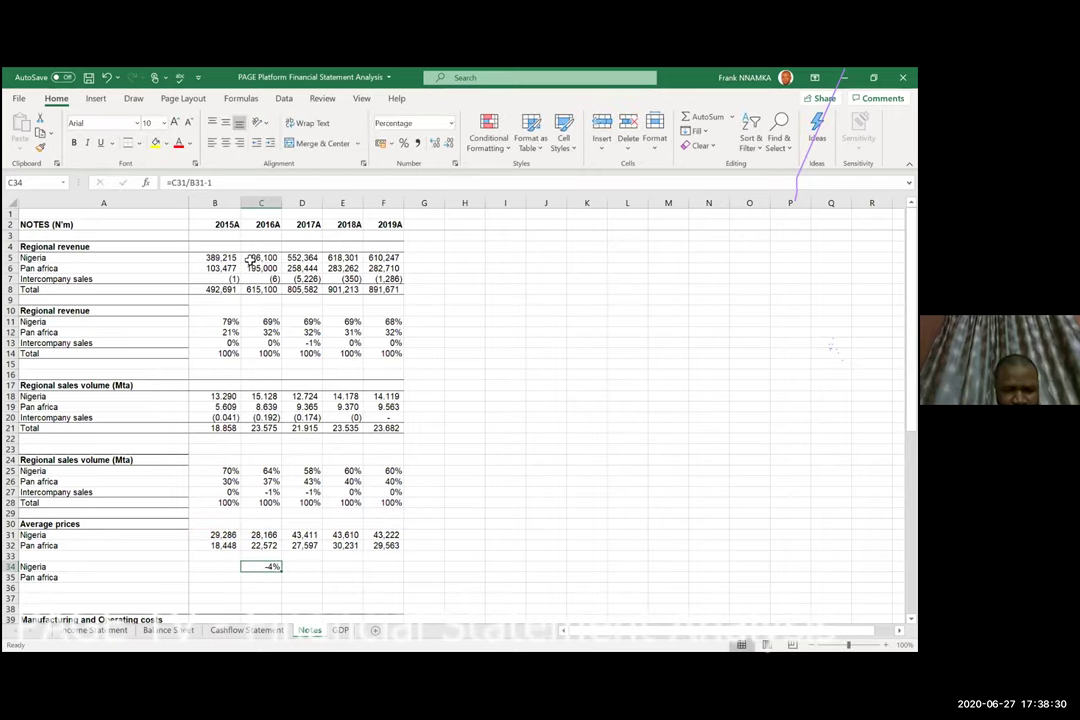
Fill the growth formula over C34:F35 for both regions through 2019A.
key("shift+Down")
key("ctrl+d")
key("shift+Right")
key("shift+Right")
key("shift+Right")
key("ctrl+r")
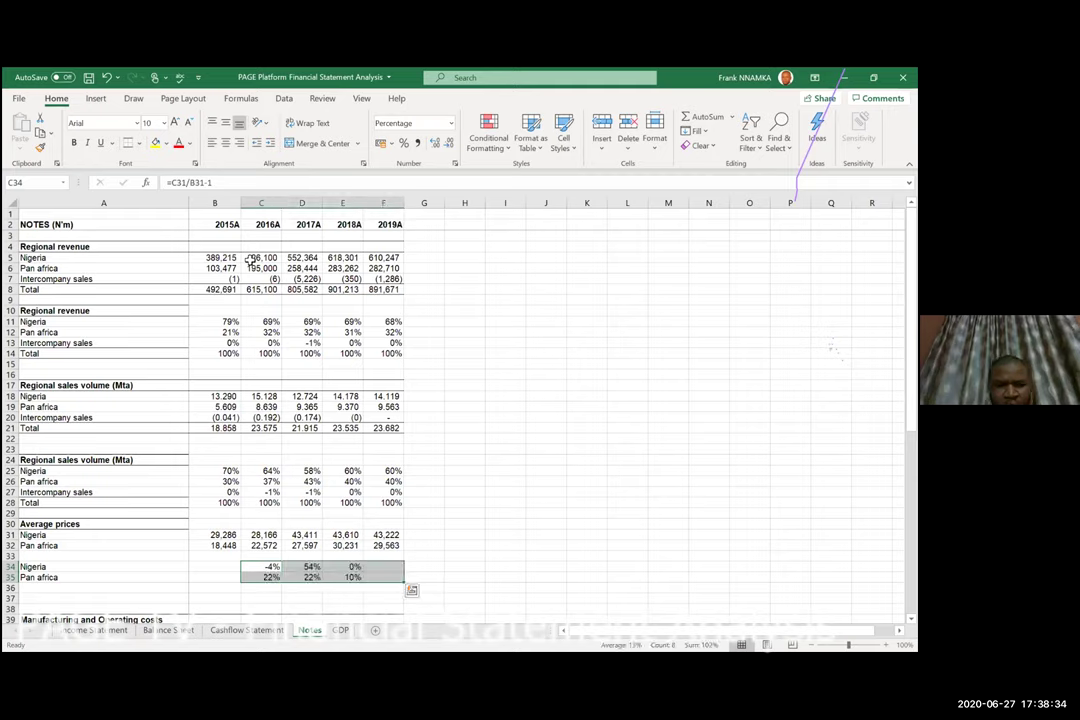
key("Right")
key("Down")
key("Down")
key("Down")
key("Up")
key("Up")
key("Up")
key("Left")
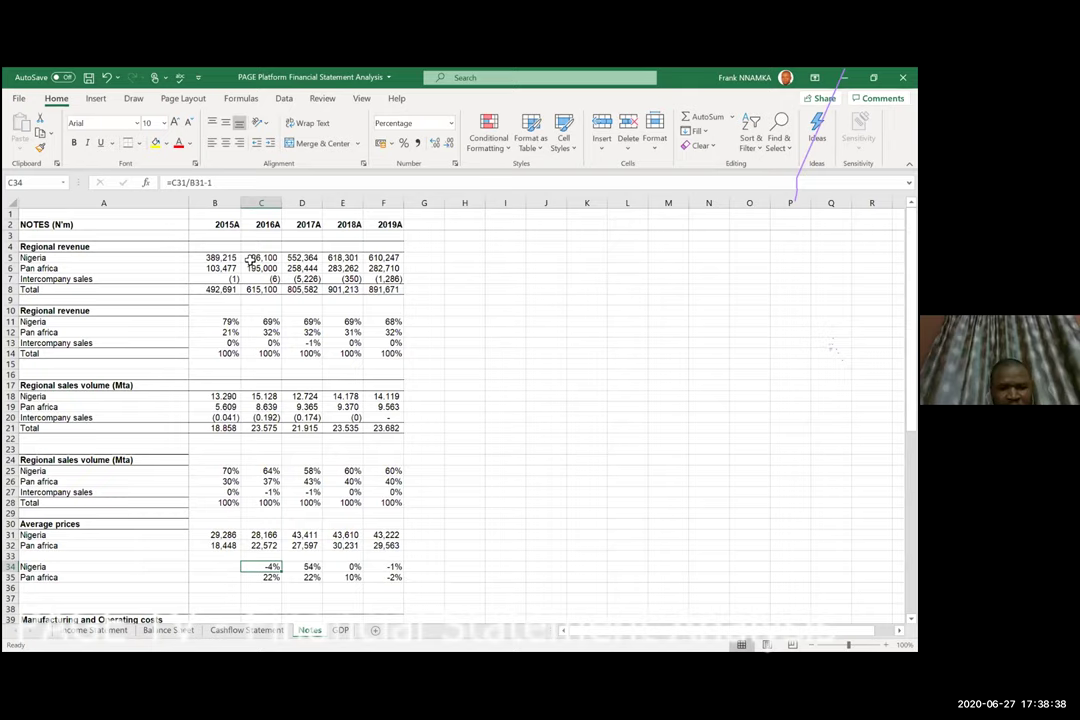
key("Left")
key("Up")
key("Up")
key("Up")
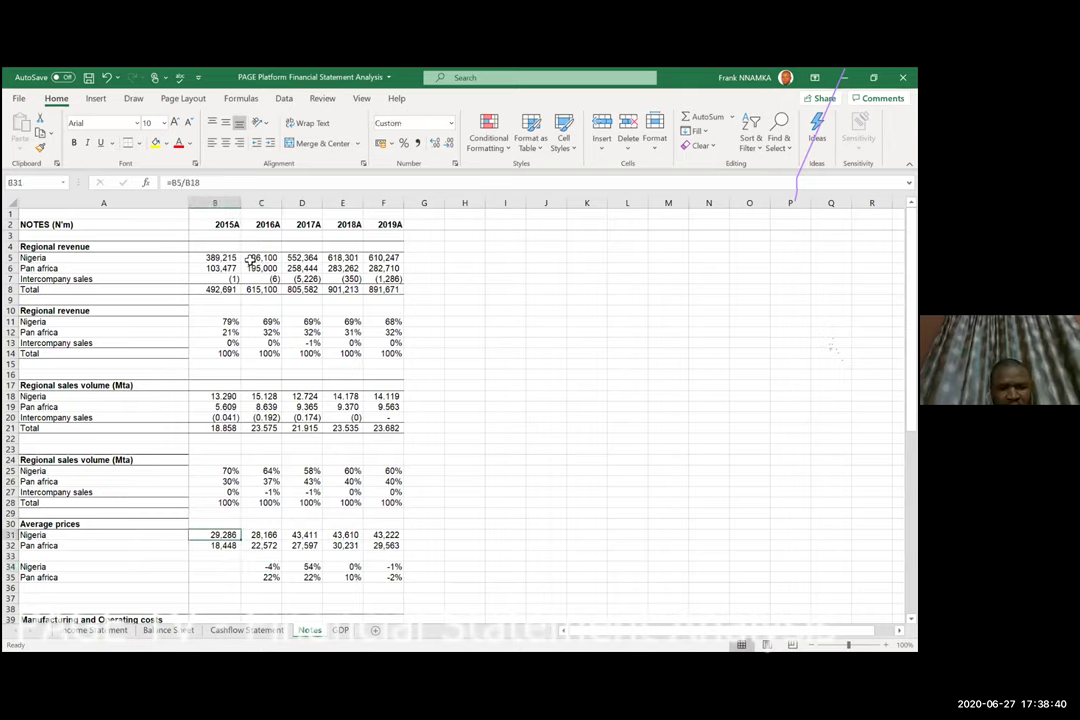
key("Right")
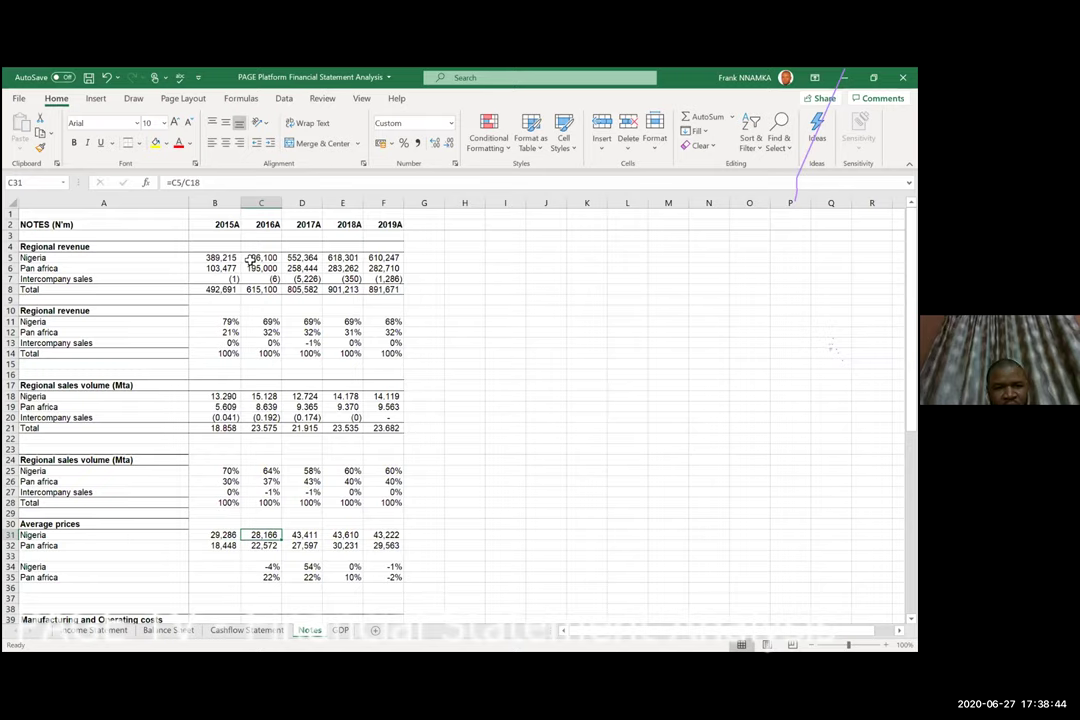
key("Down")
key("Down")
key("Down")
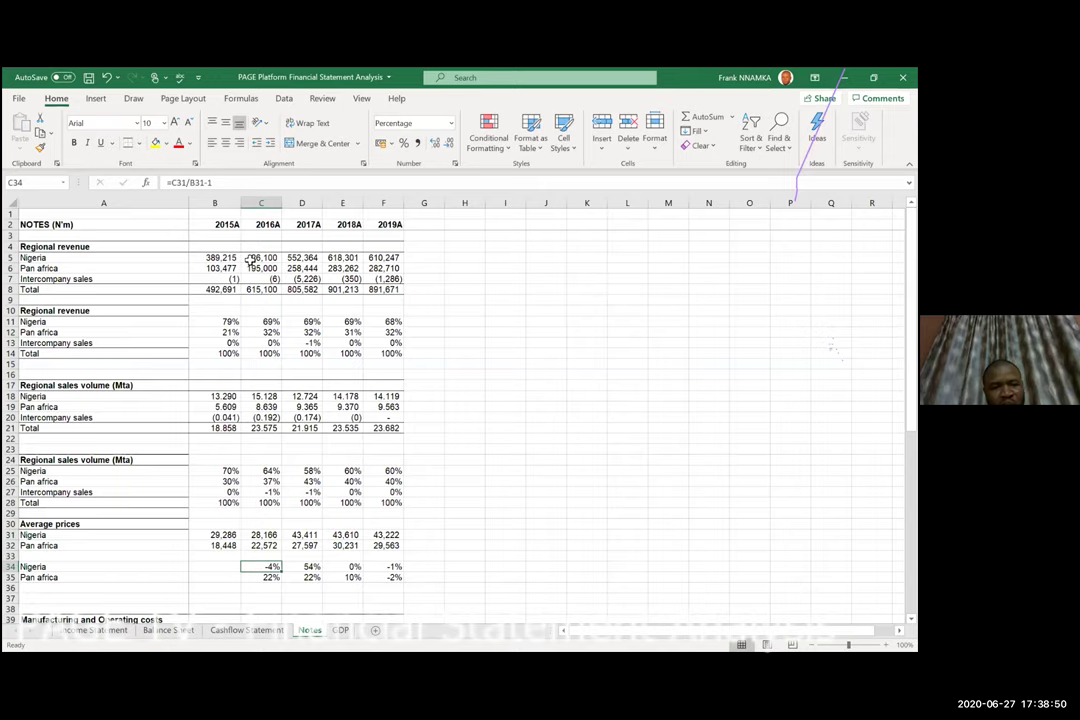
key("Right")
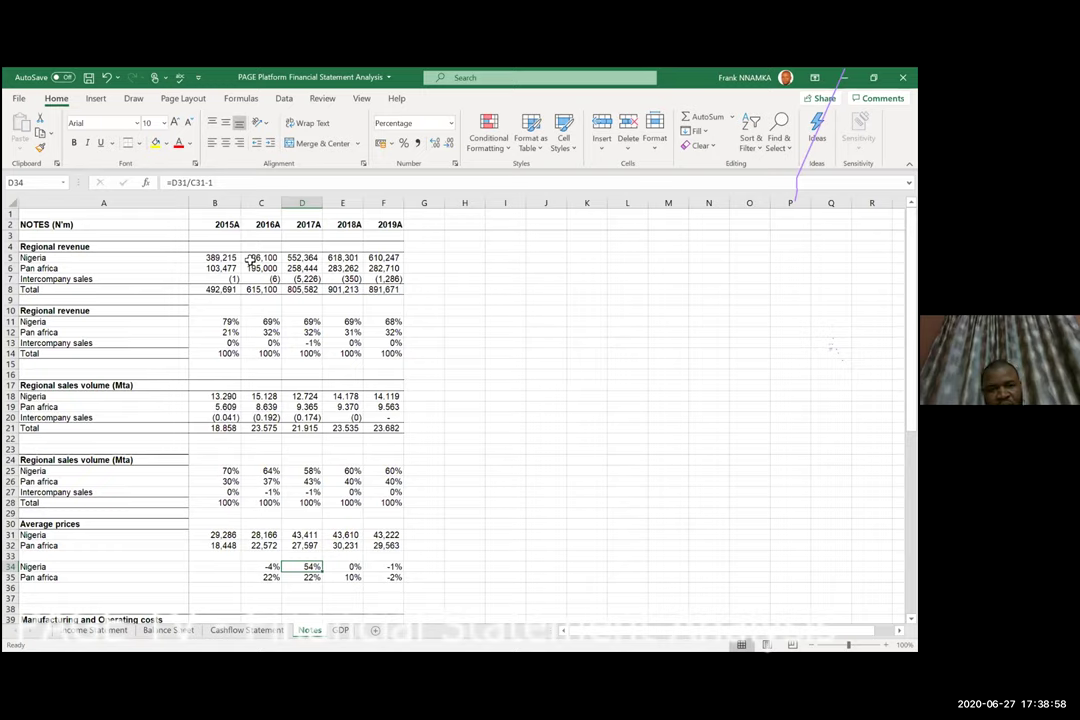
key("Right")
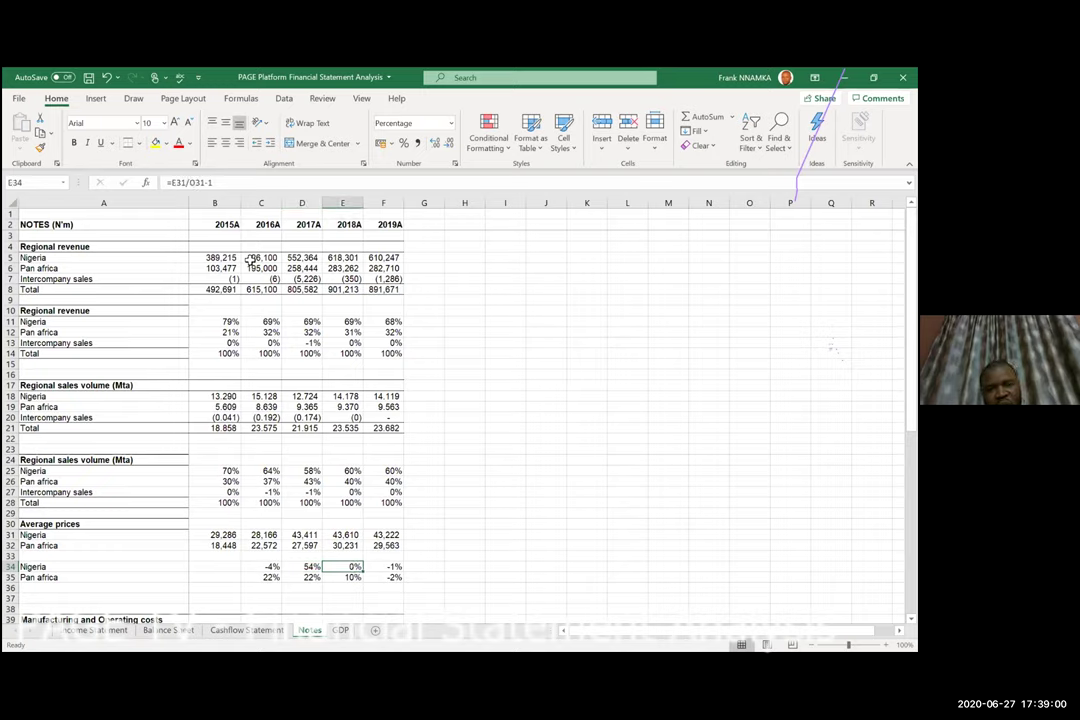
key("Right")
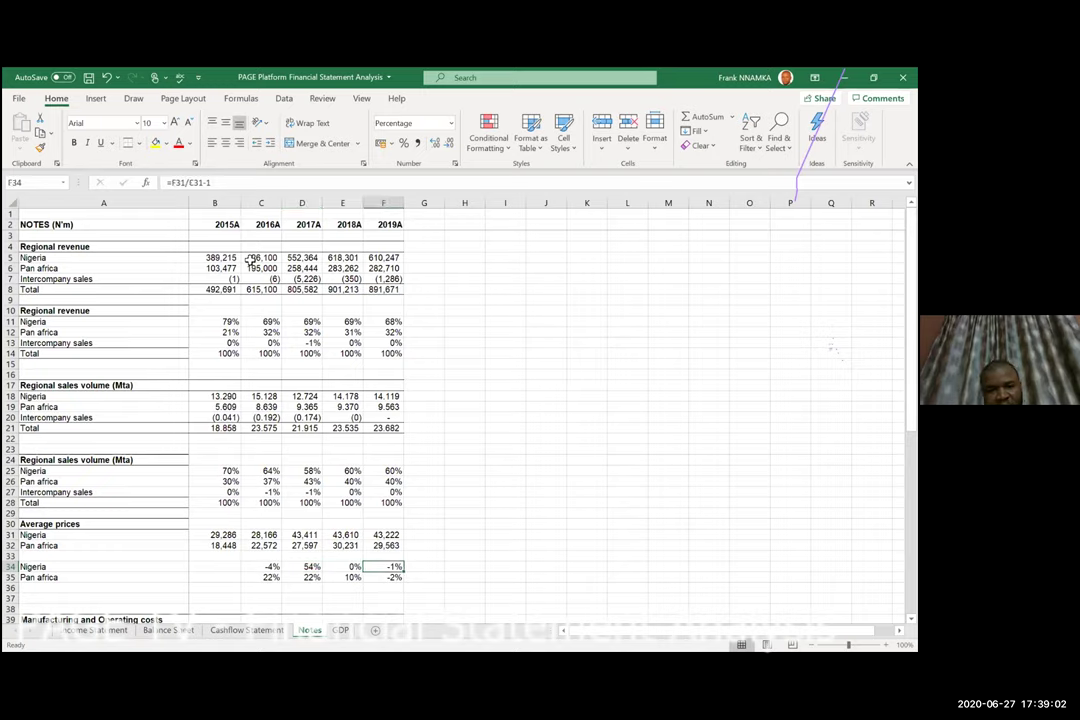
key("Left")
key("Left")
key("Left")
key("Left")
key("Up")
key("Up")
key("Up")
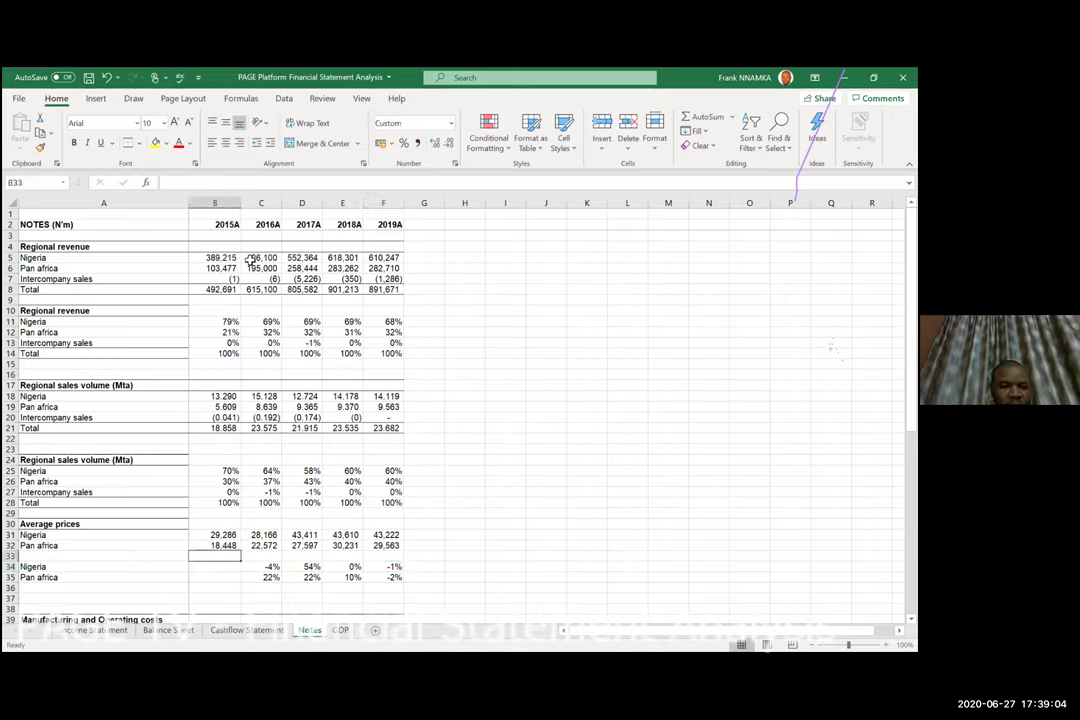
key("Right")
key("Right")
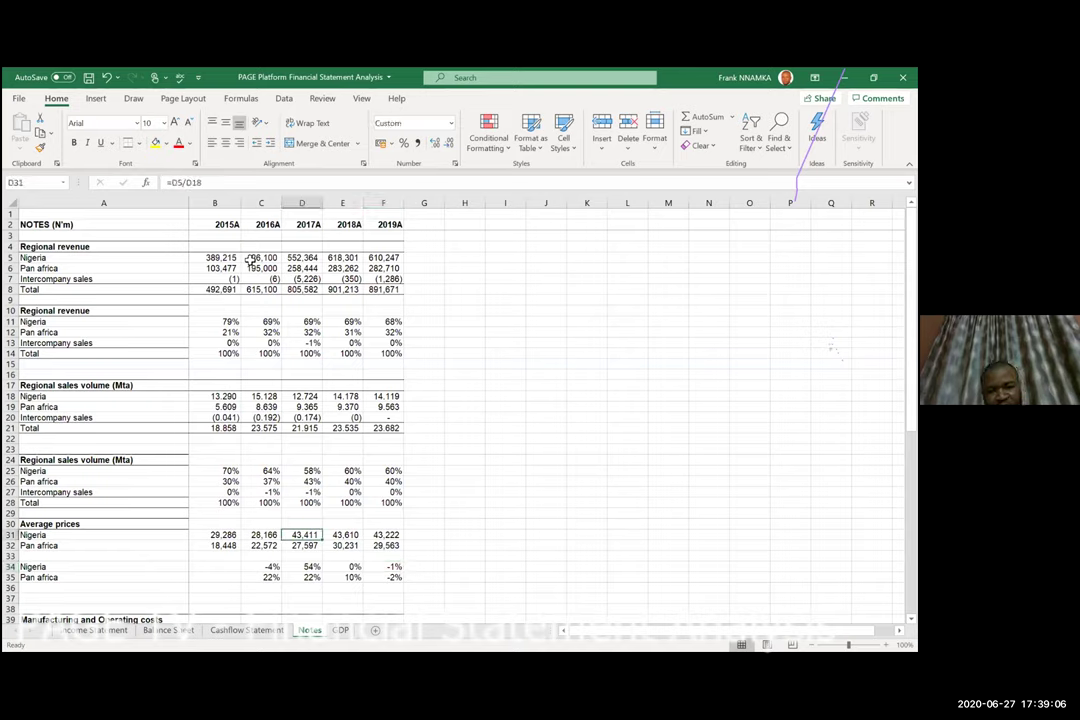
key("Down")
key("Down")
key("Down")
key("Down")
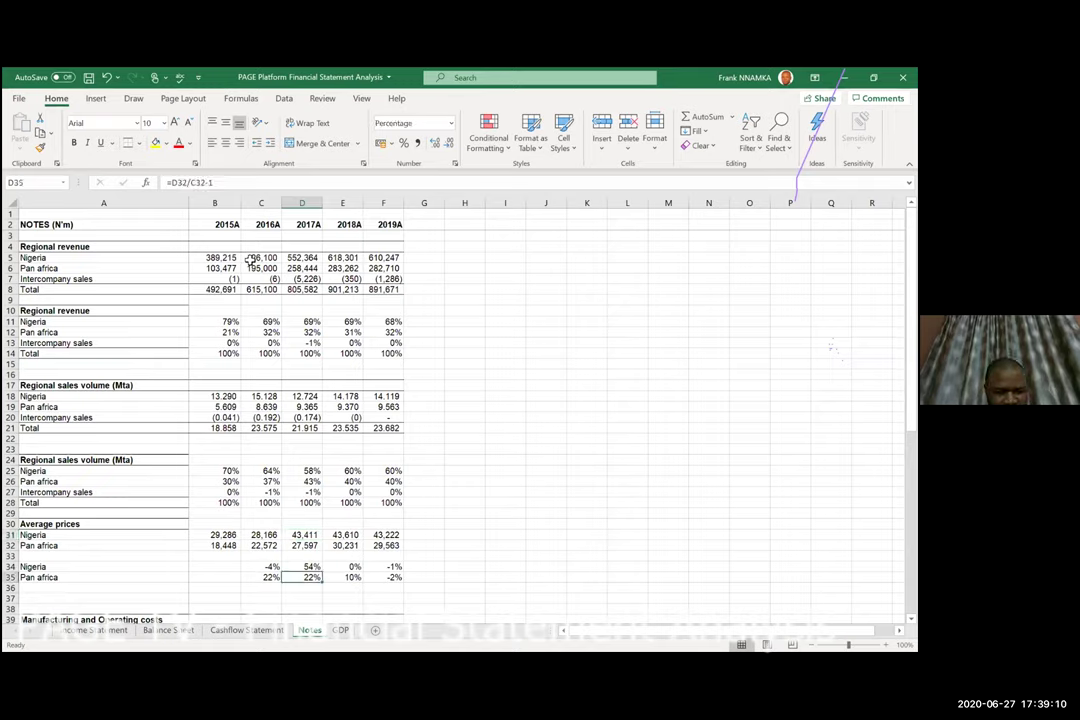
key("Up")
key("Left")
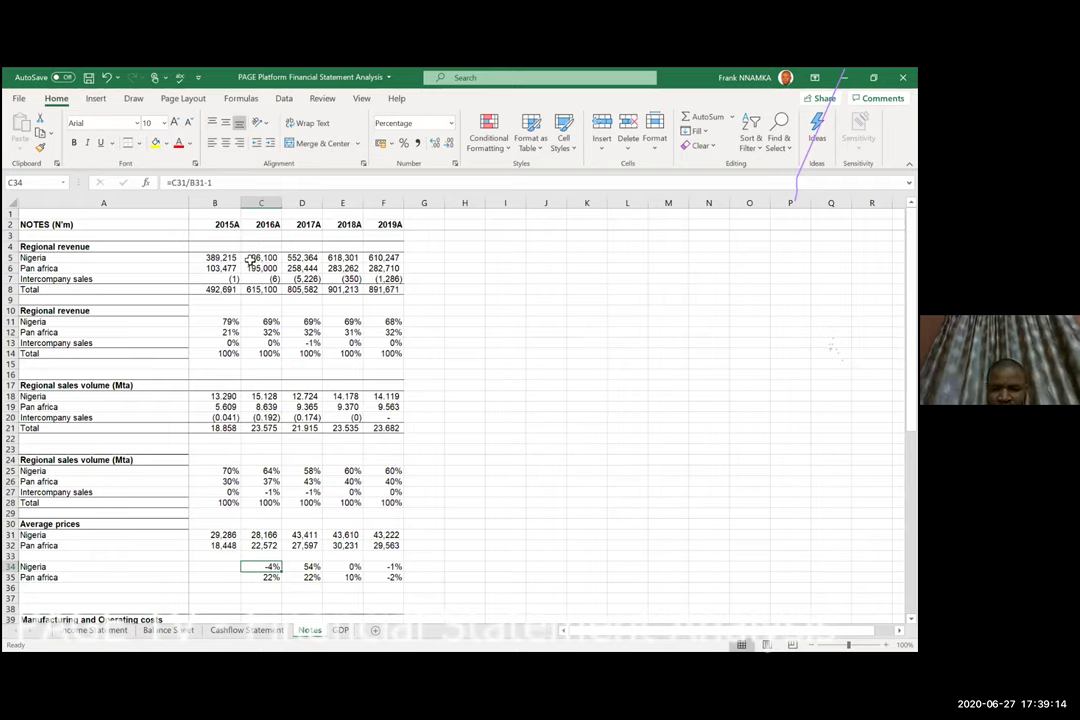
key("Up")
key("Up")
key("Up")
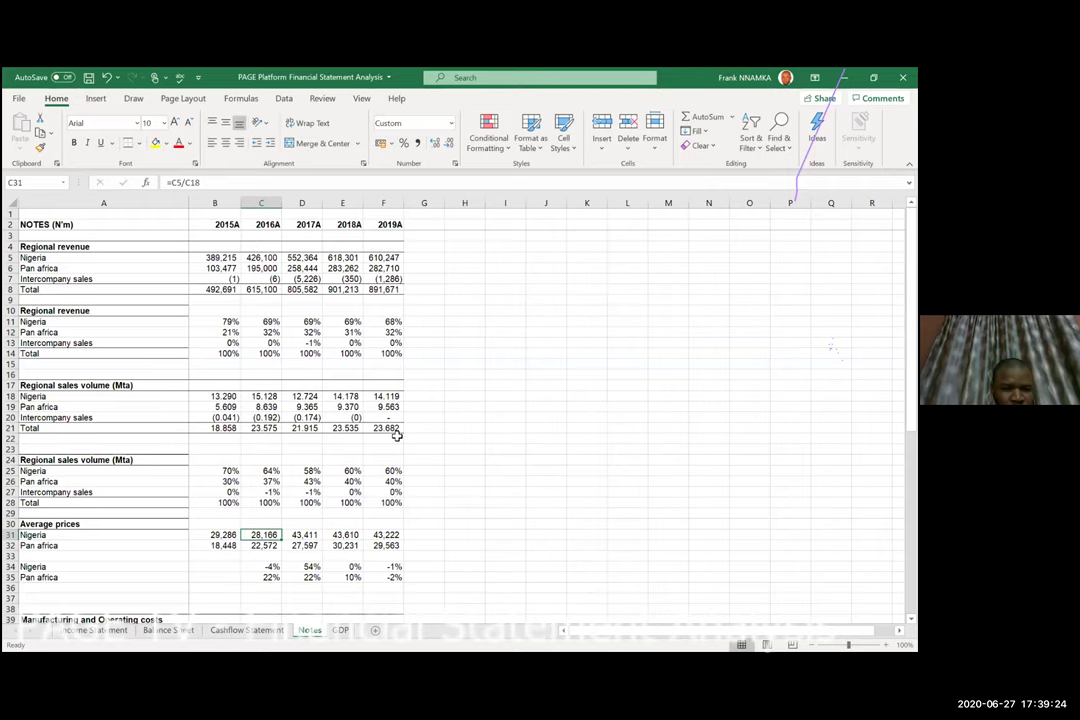
scroll(410, 436, "down", 1)
scroll(420, 500, "up", 1)
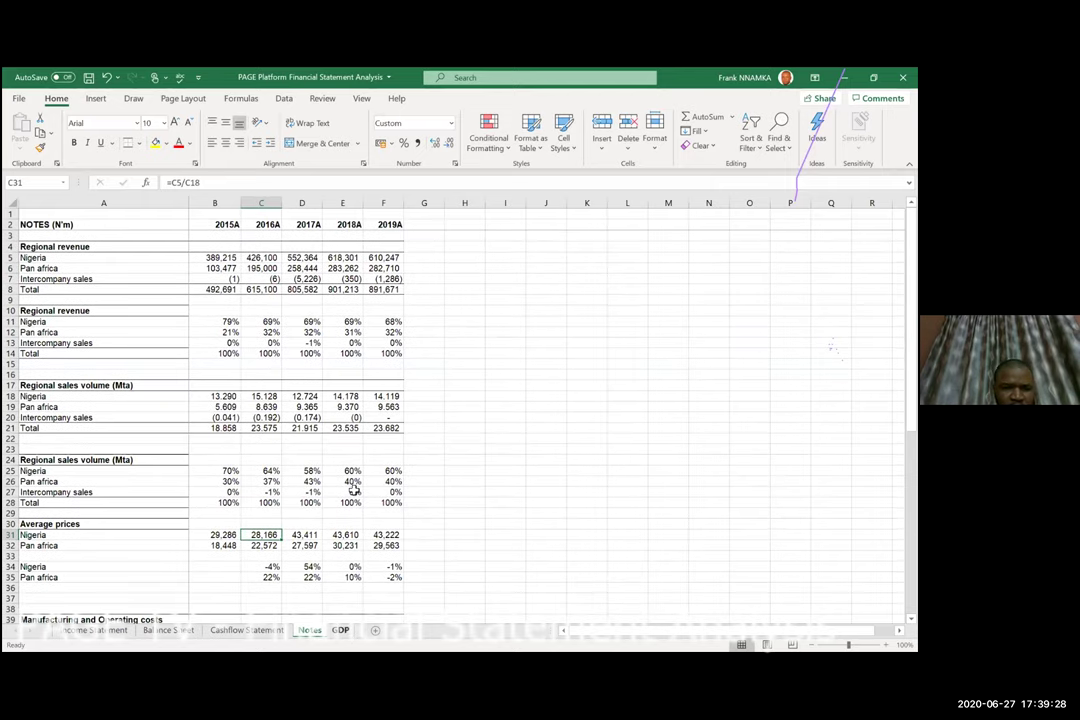
Review the GDP sheet's Nigeria nGDP and rGDP rows and the 2015A nGDP value.
left_click(341, 631)
key("Up")
key("Up")
key("Up")
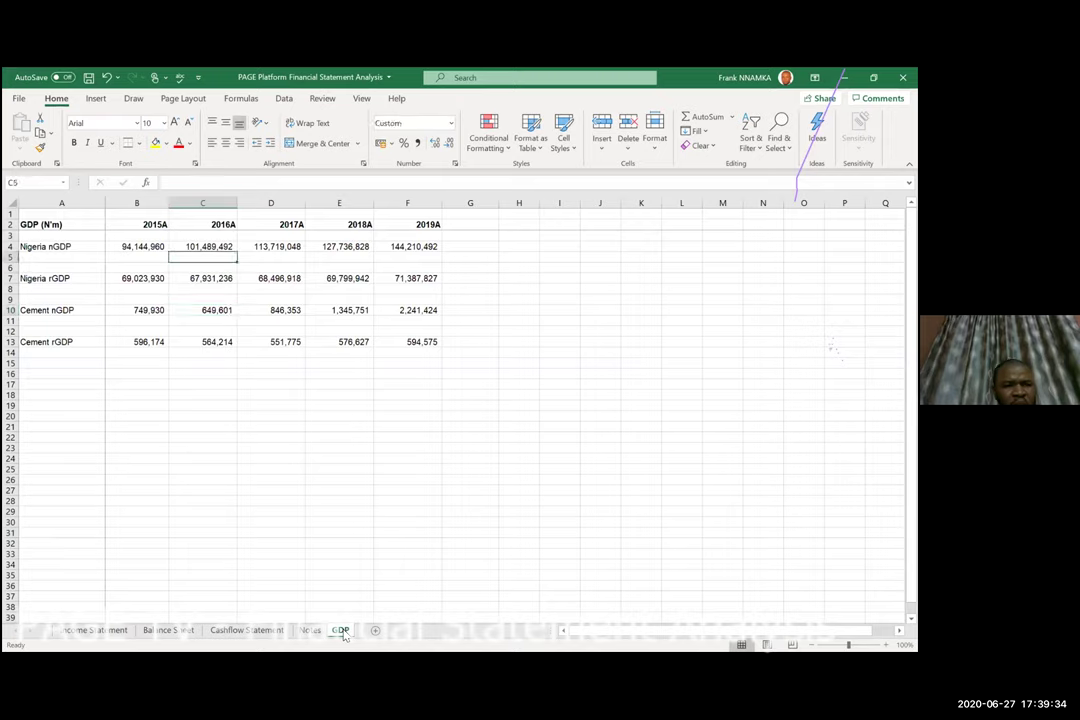
key("Left")
key("Left")
key("Up")
key("Down")
key("Down")
key("Down")
key("Down")
key("Up")
key("Up")
key("Up")
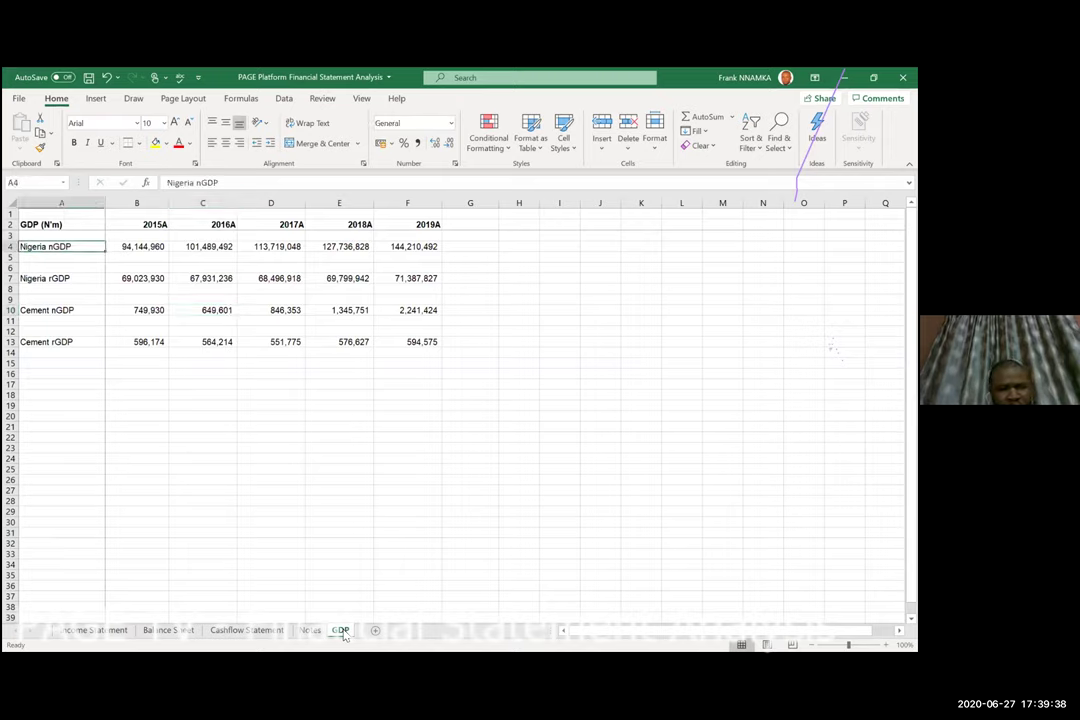
key("Down")
key("Down")
key("Down")
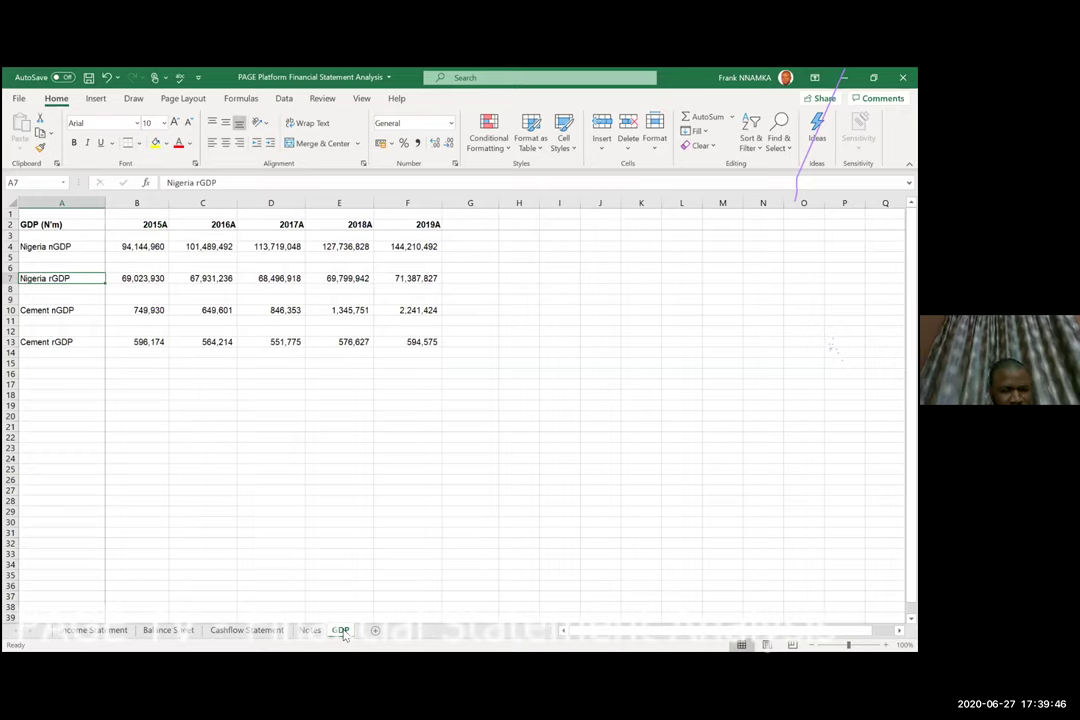
key("Down")
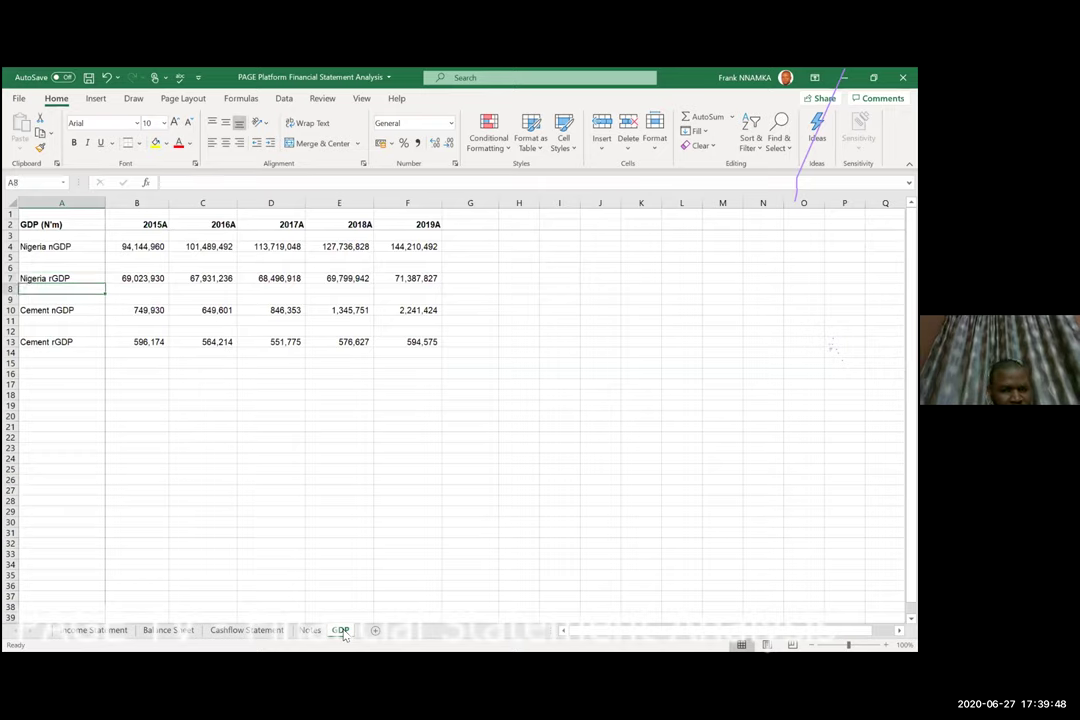
key("Down")
key("Down")
key("Down")
key("Up")
key("Up")
key("Up")
key("Up")
key("Up")
key("Up")
key("Up")
key("Right")
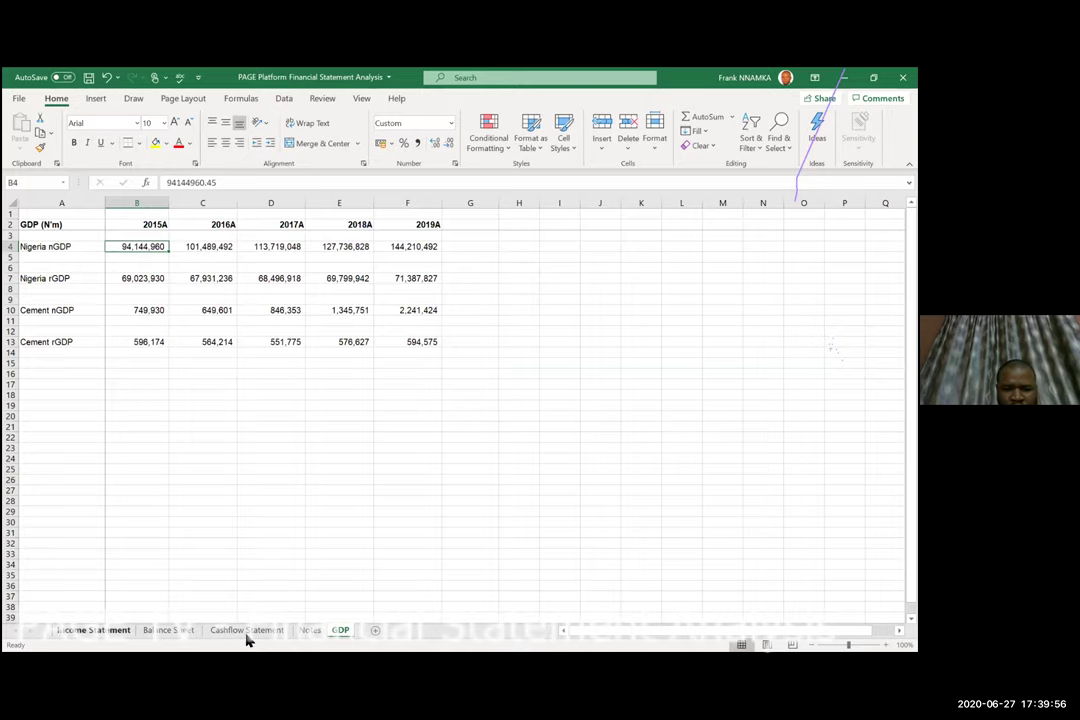
Switch to the Notes sheet and step along Nigeria's revenue row from 2015A.
key("ctrl+Page_Up")
left_click(228, 259)
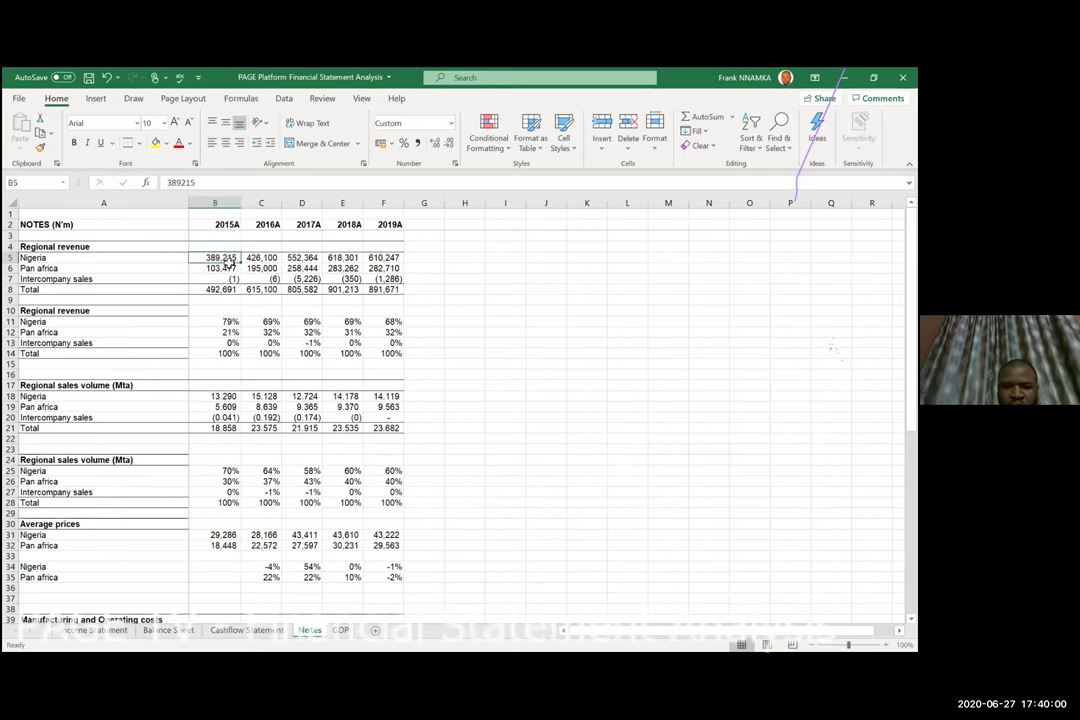
key("Right")
key("Right")
key("Right")
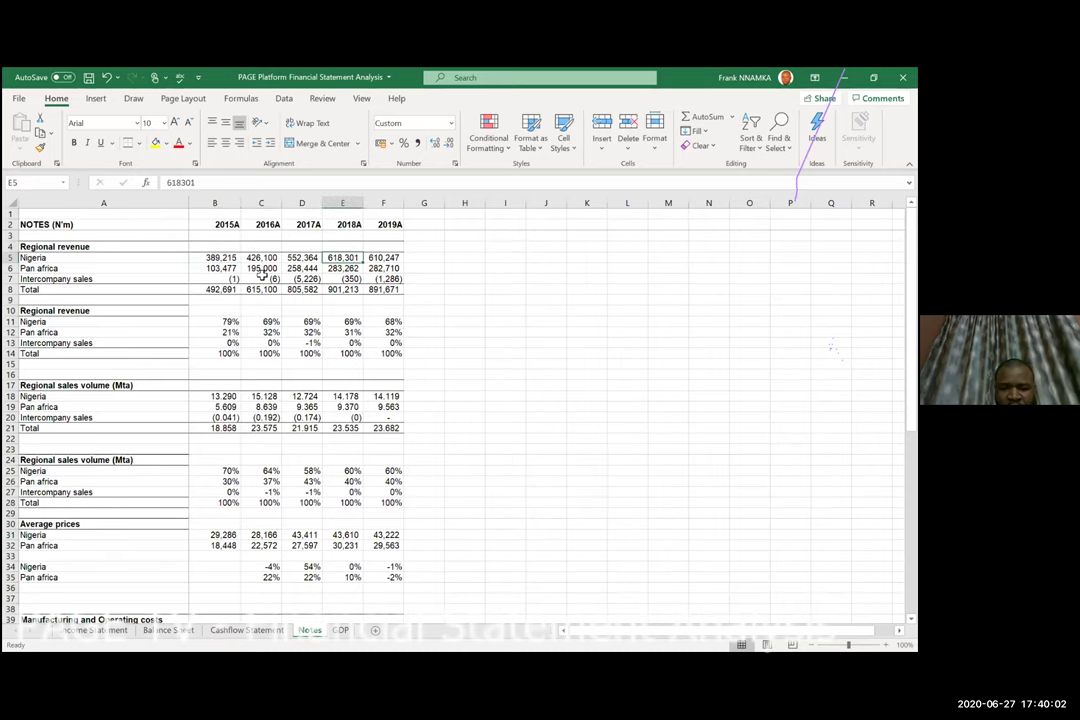
Return from Nigeria's 2019A revenue to the GDP sheet, selecting the empty cell below 2015A nGDP.
key("Right")
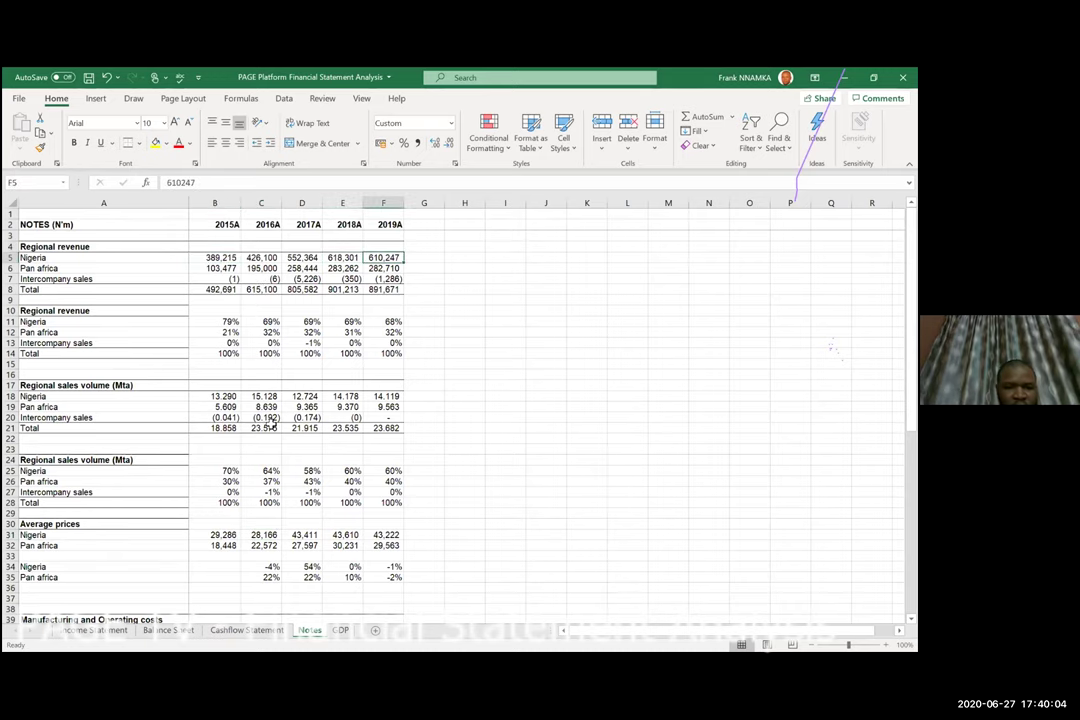
left_click(340, 631)
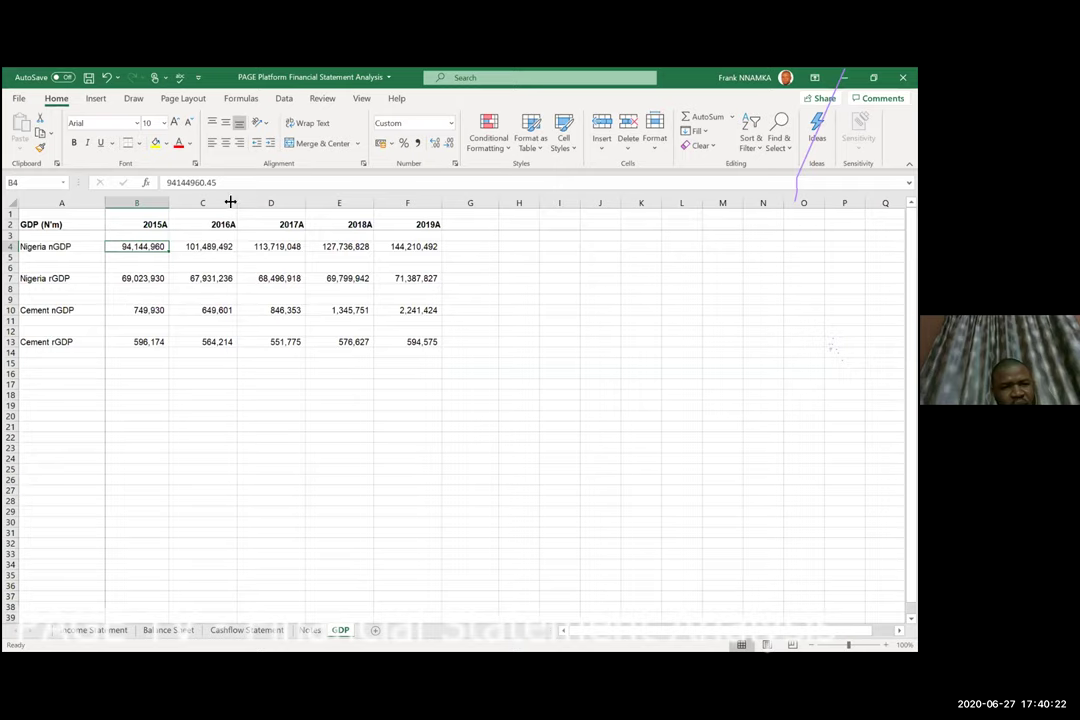
left_click(59, 250)
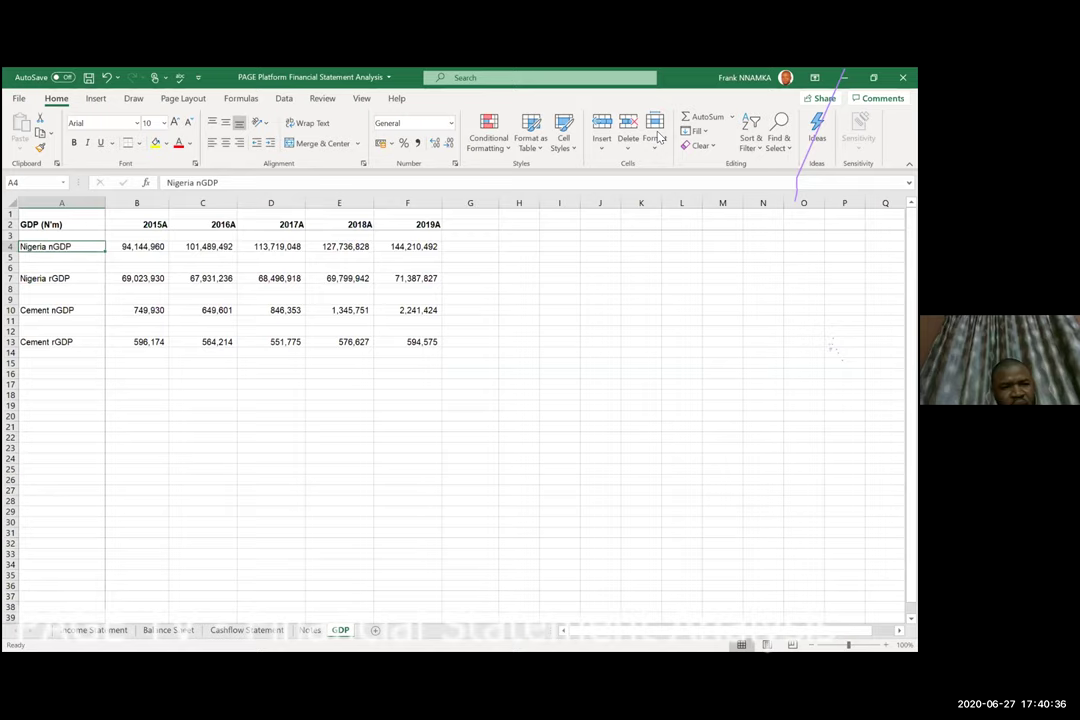
left_click(135, 258)
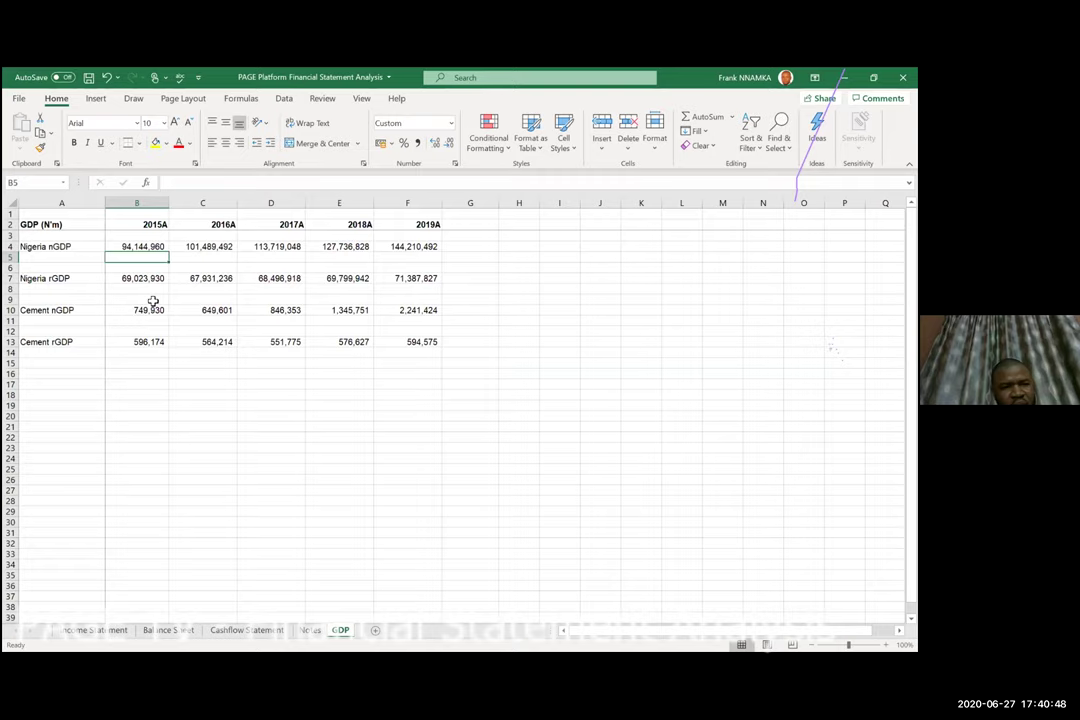
key("Up")
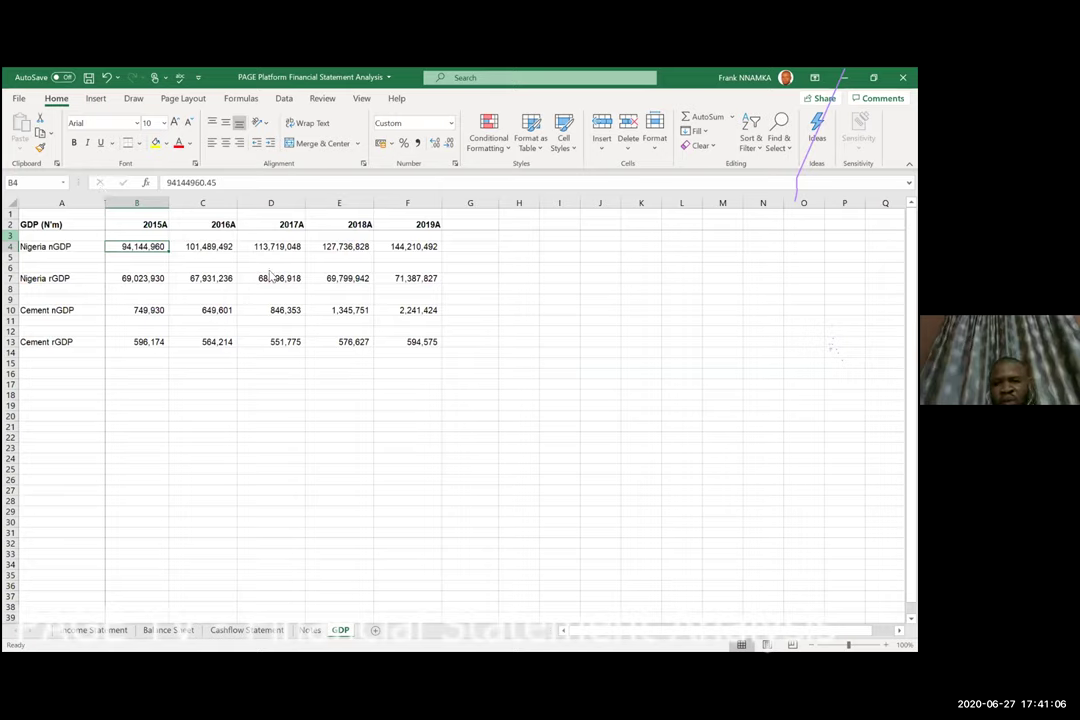
left_click(268, 277)
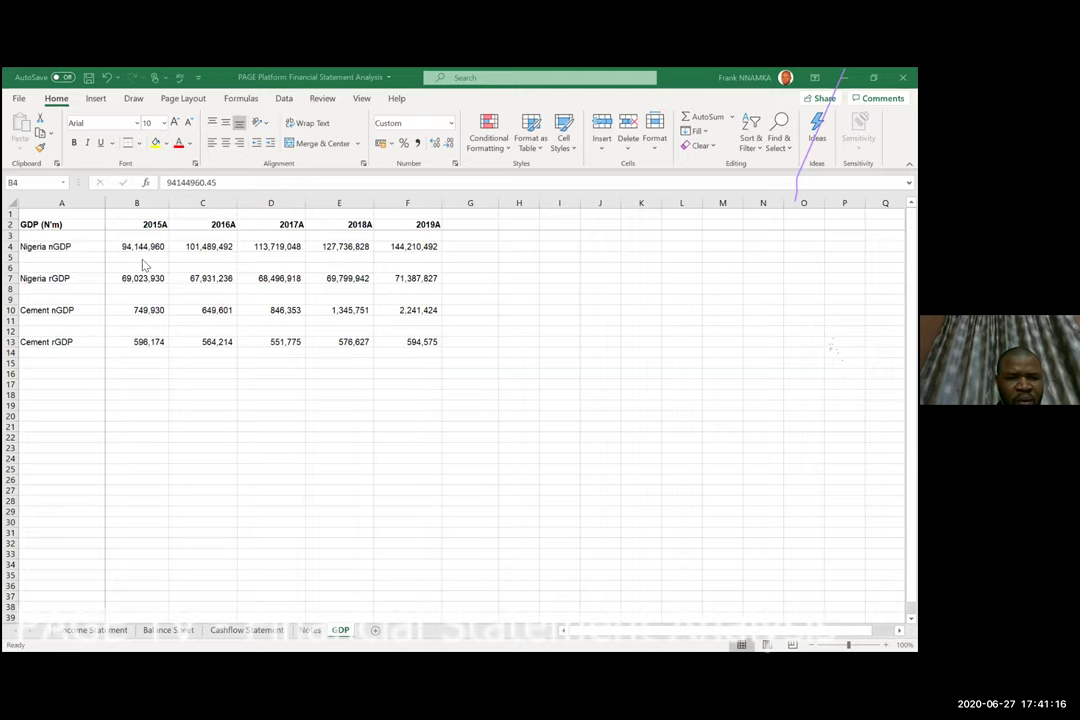
key("Down")
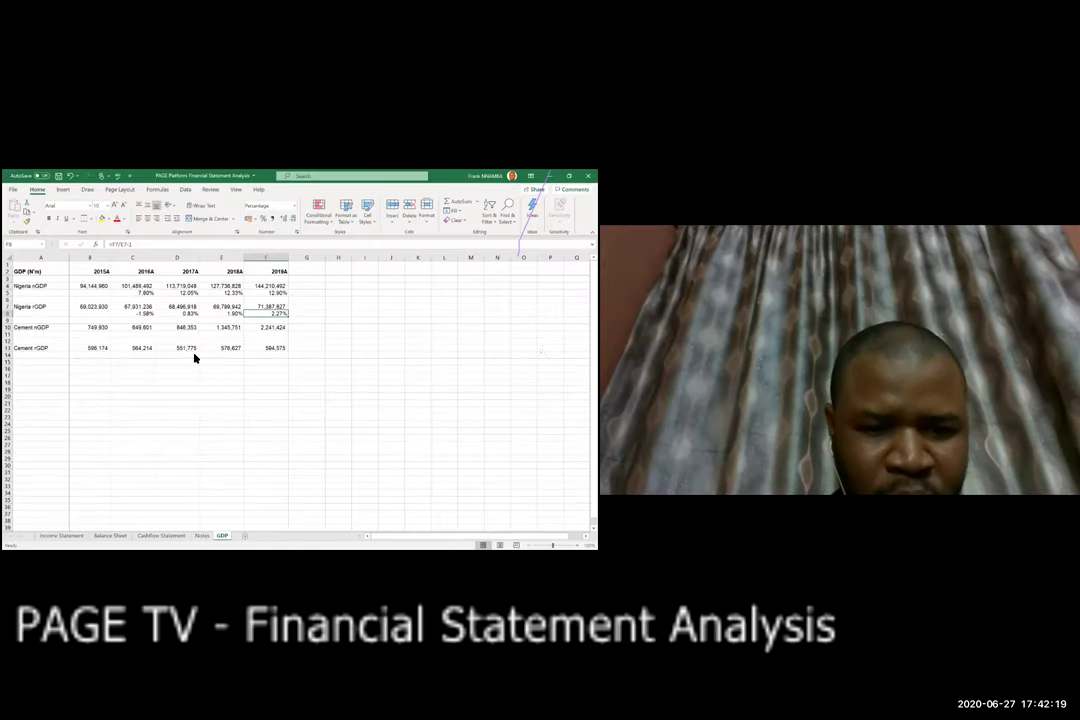
Move to the 2016A real GDP growth cell, then switch back to the Notes sheet.
key("Left")
key("Left")
key("Left")
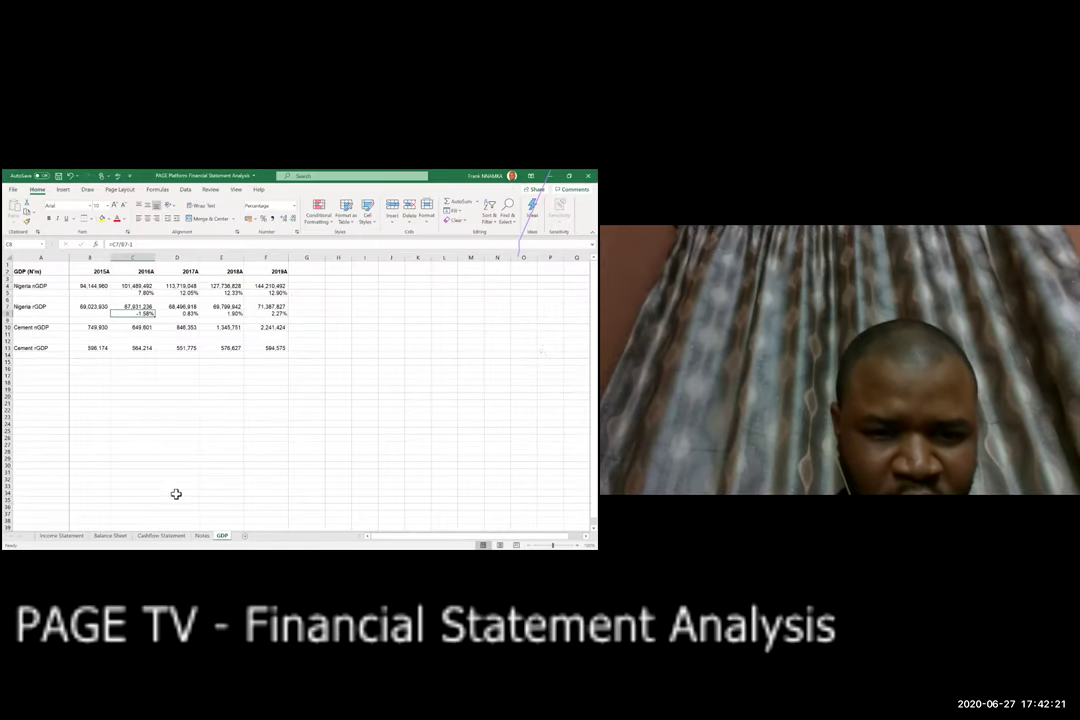
key("ctrl+Page_Up")
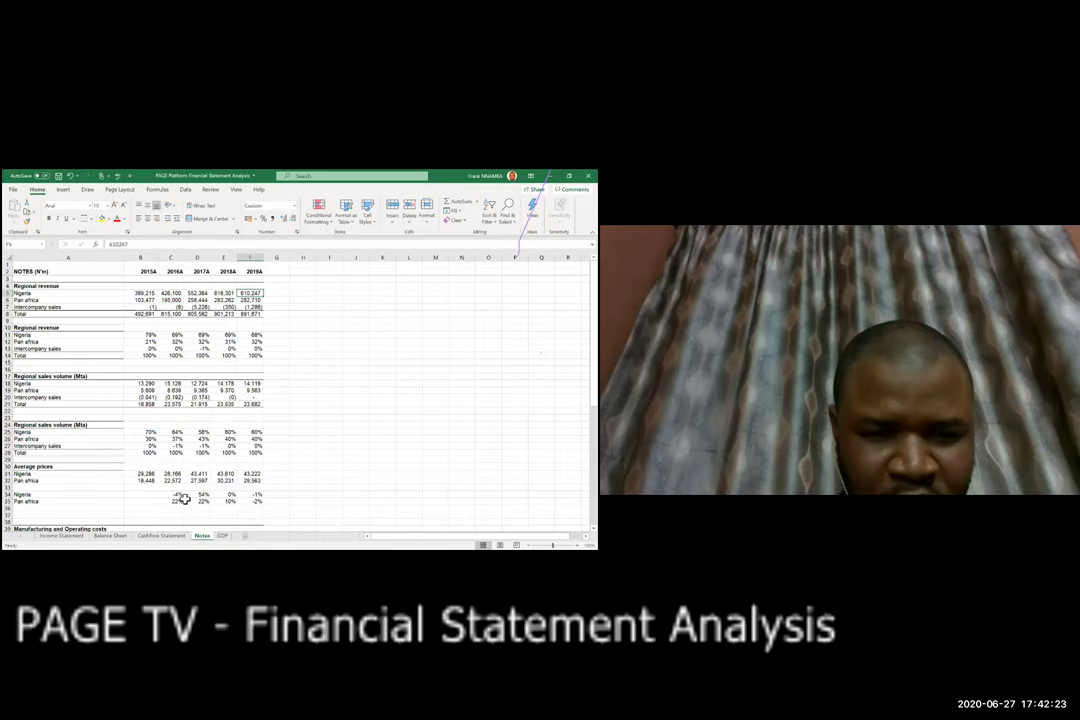
left_click(175, 495)
left_click(207, 495)
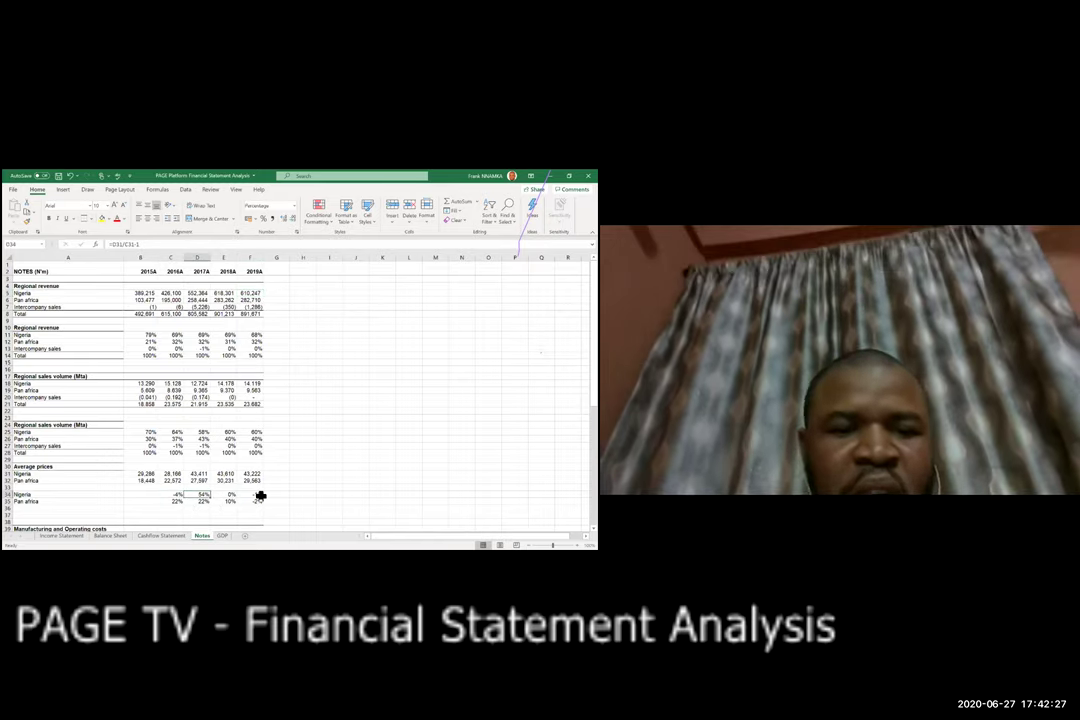
left_click(223, 536)
left_click(140, 313)
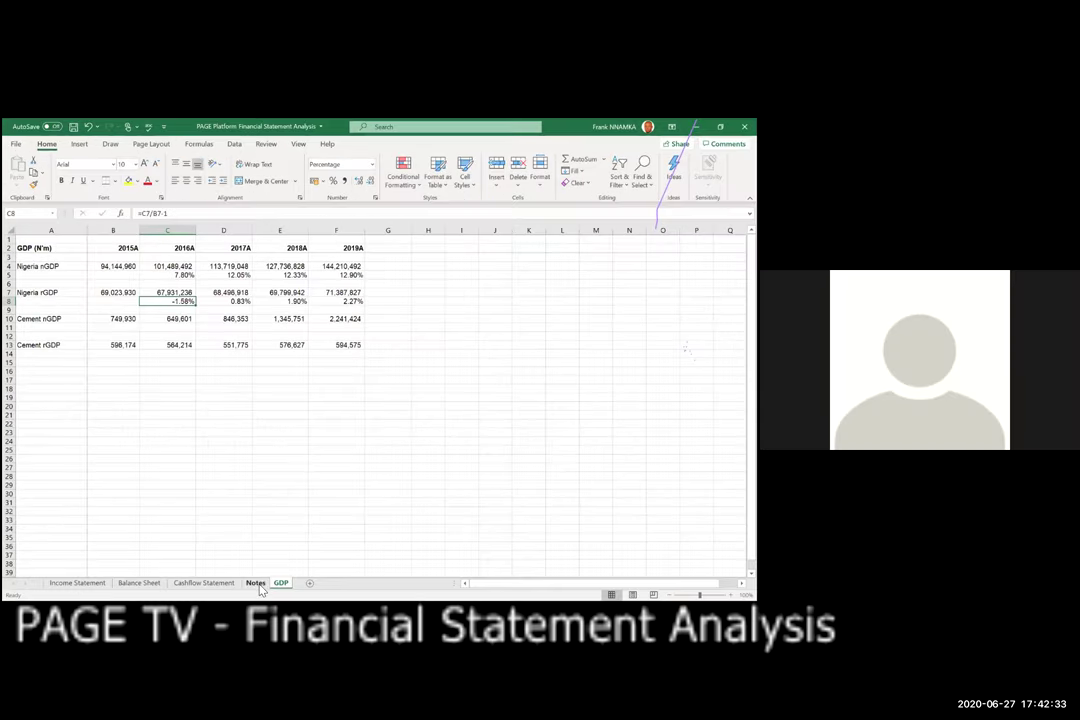
key("ctrl+Page_Up")
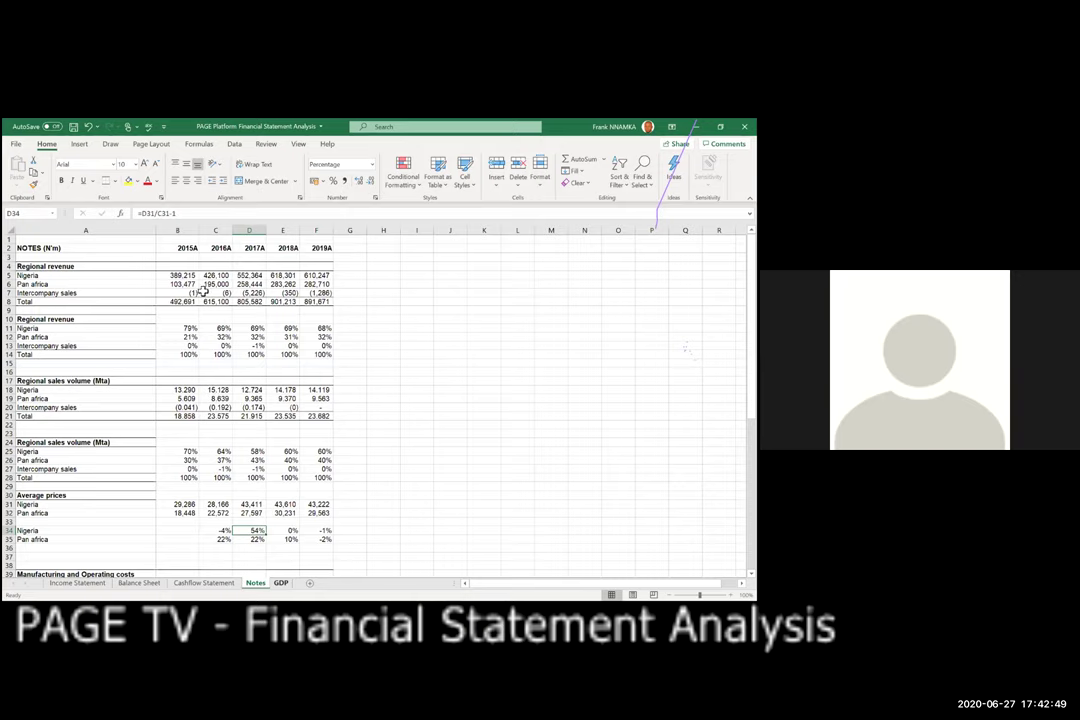
left_click(279, 583)
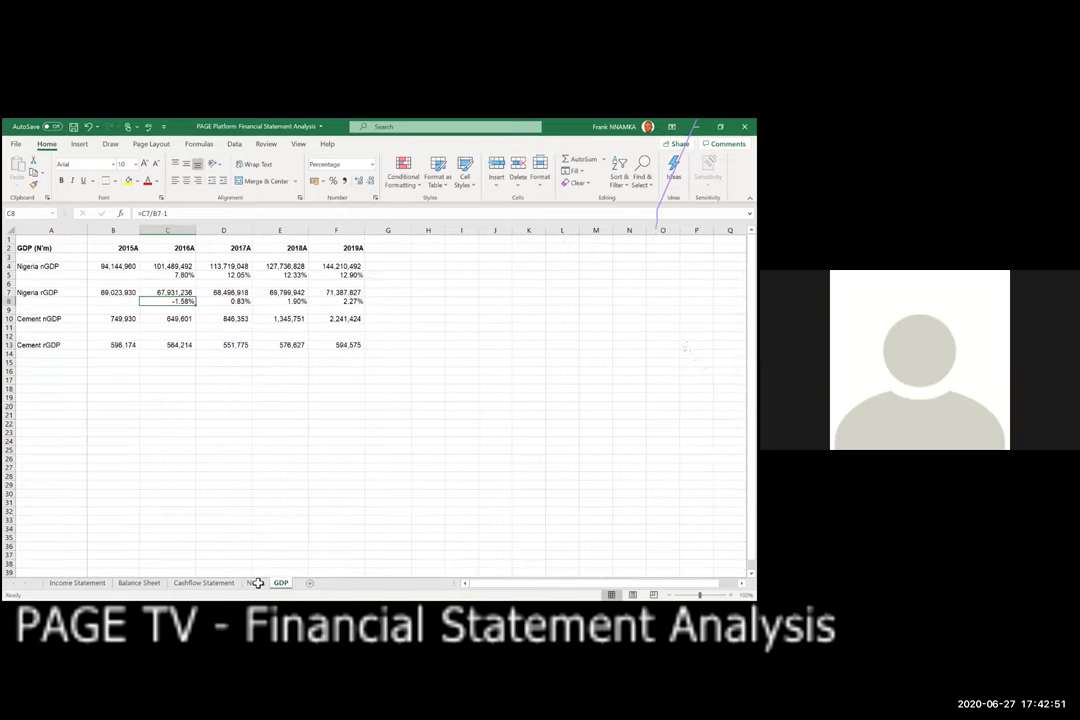
key("ctrl+Page_Up")
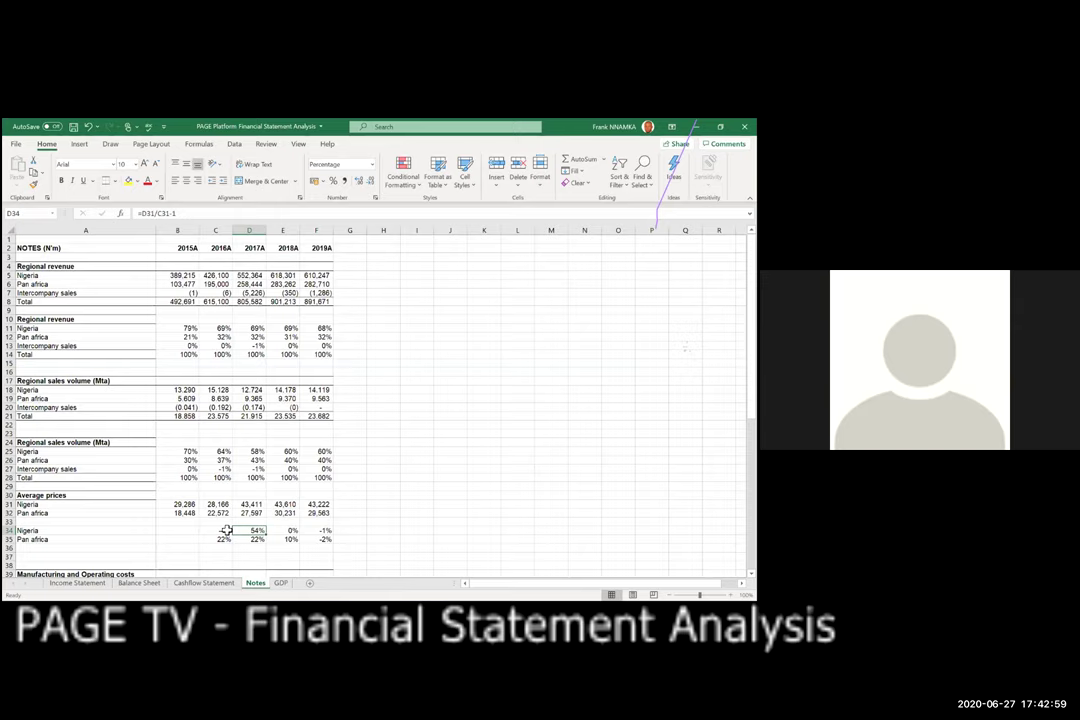
left_click(218, 389)
left_click(216, 504)
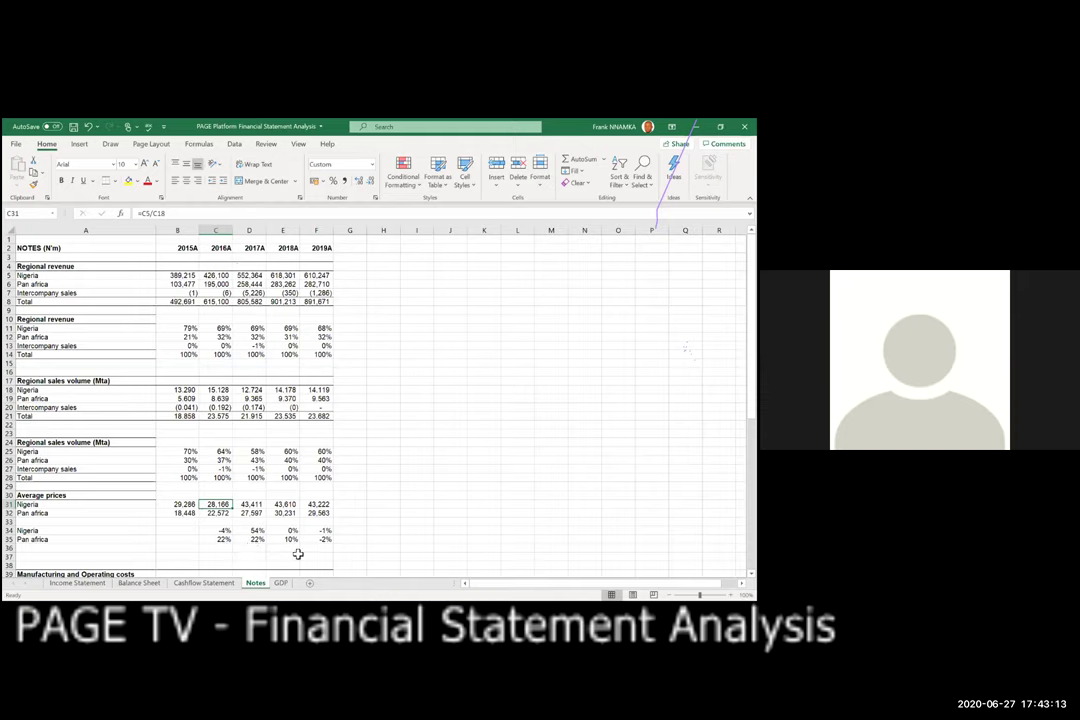
left_click(224, 531)
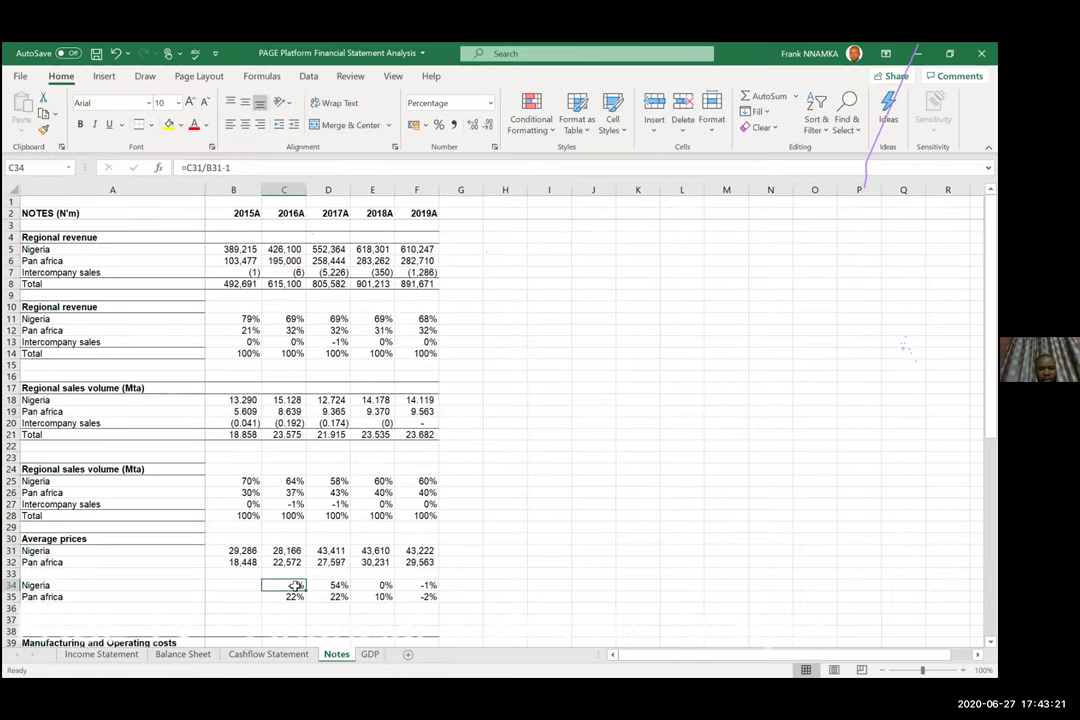
left_click(368, 654)
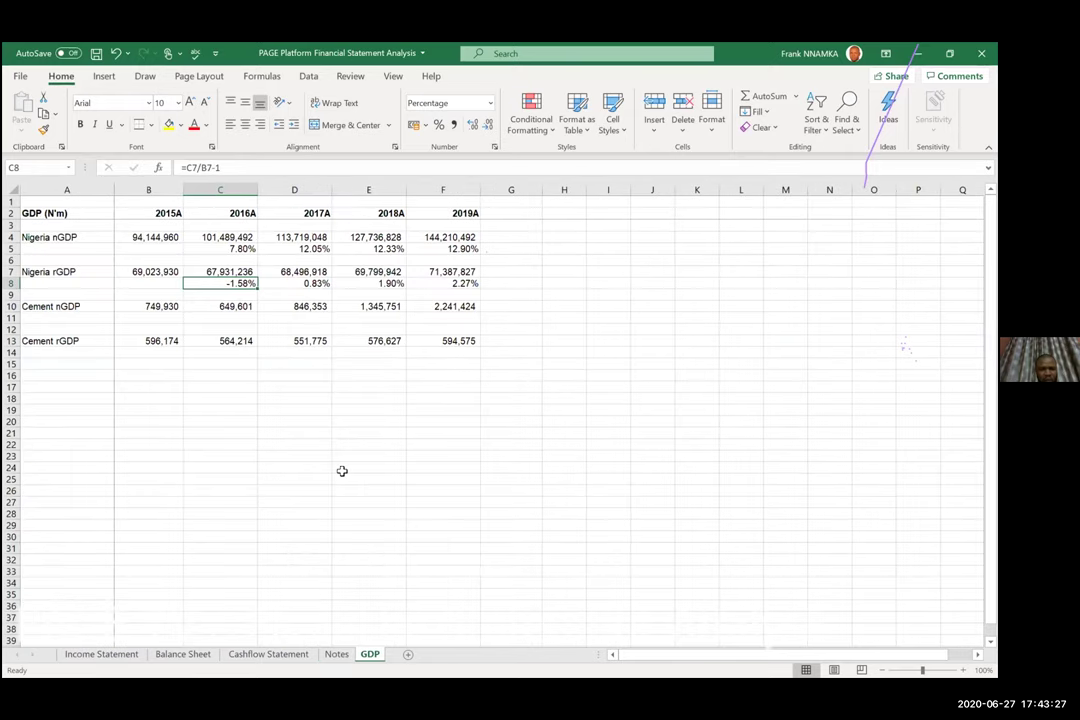
key("Right")
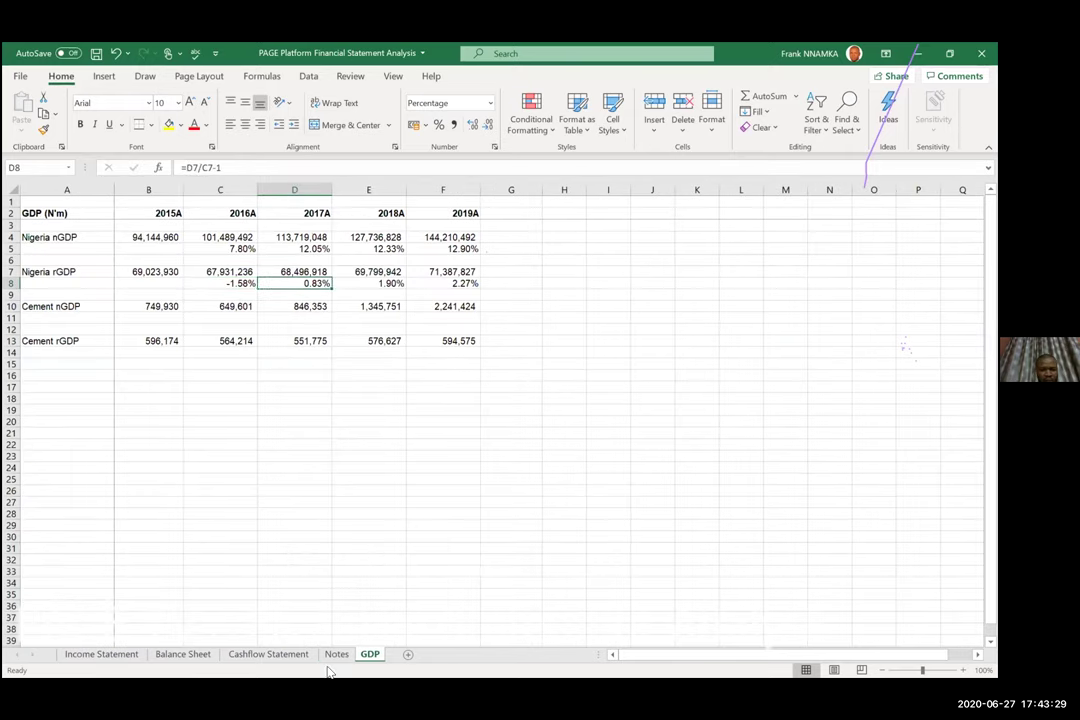
key("ctrl+Page_Up")
key("Right")
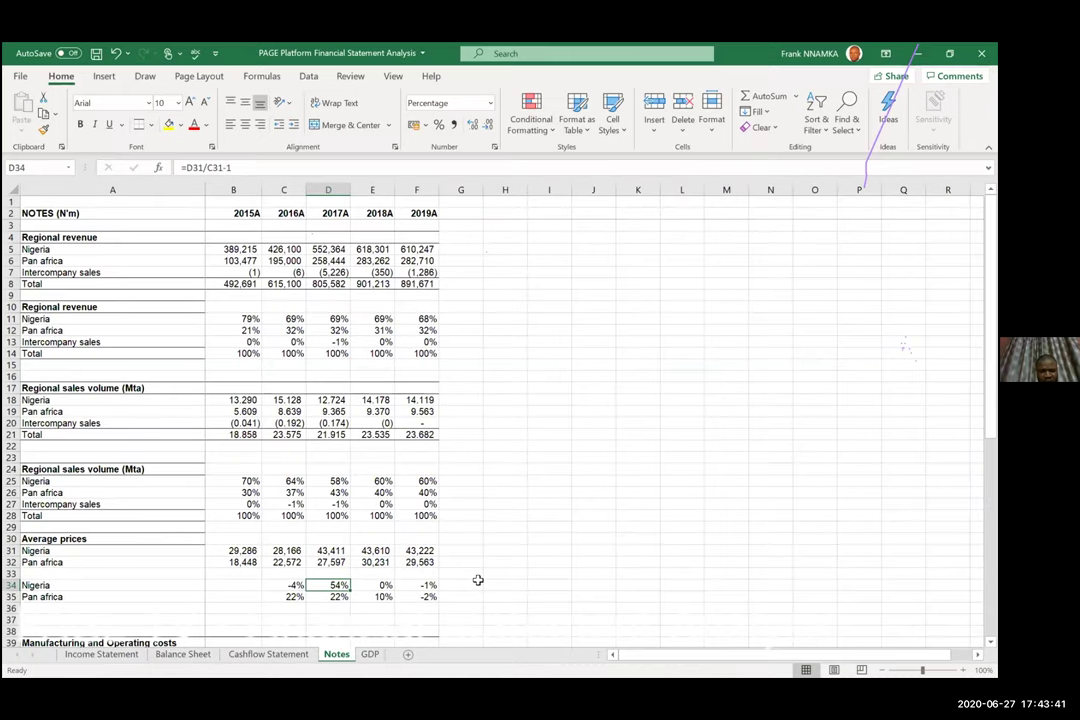
key("Left")
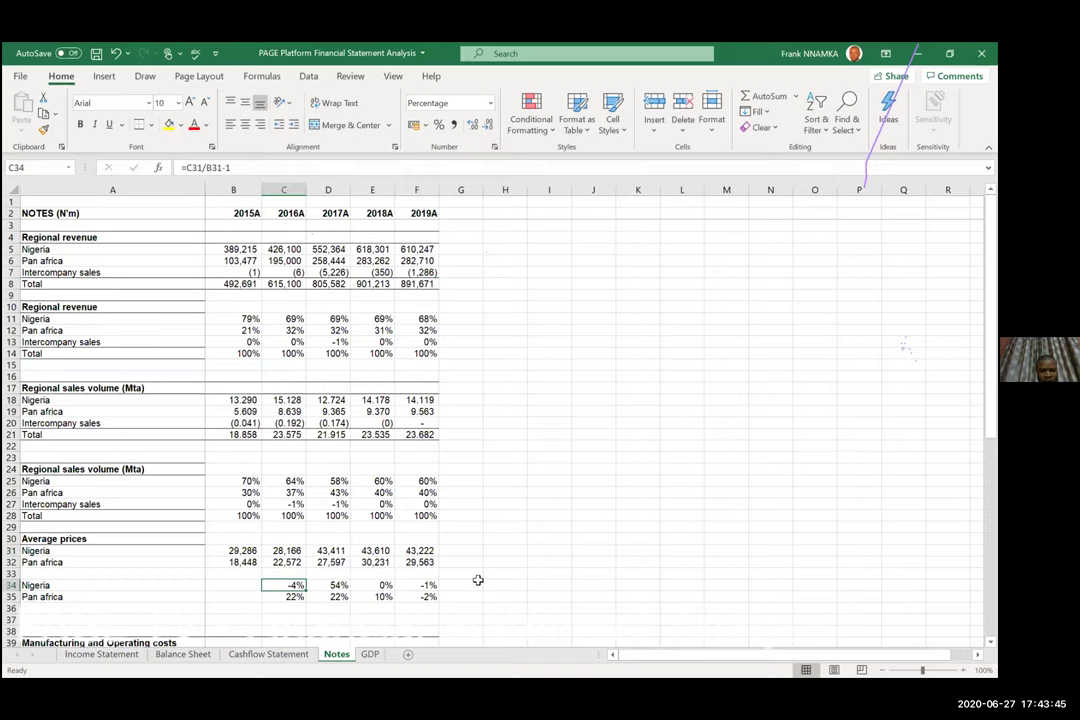
key("Right")
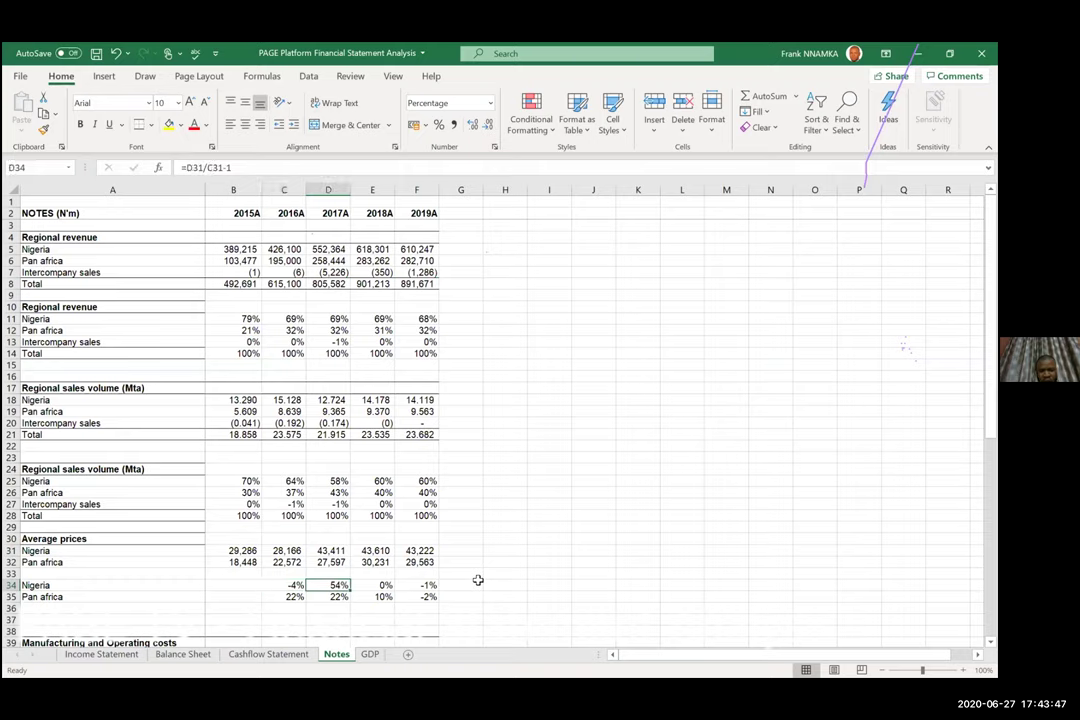
key("Left")
key("Right")
key("Left")
key("Right")
key("Left")
key("Down")
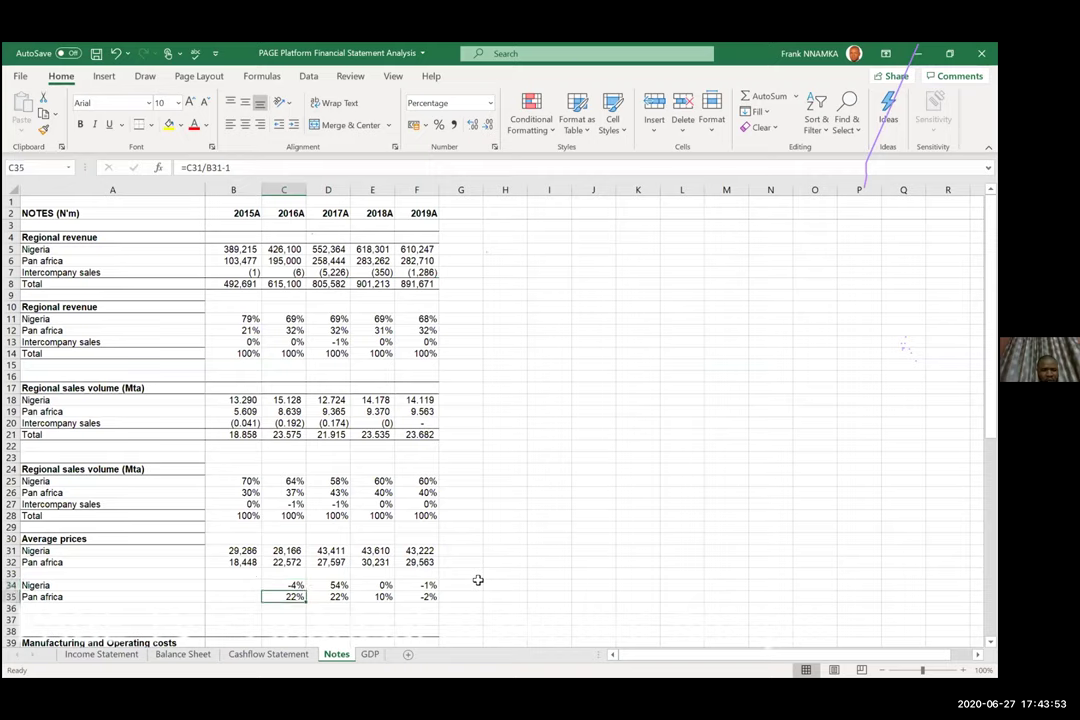
key("Up")
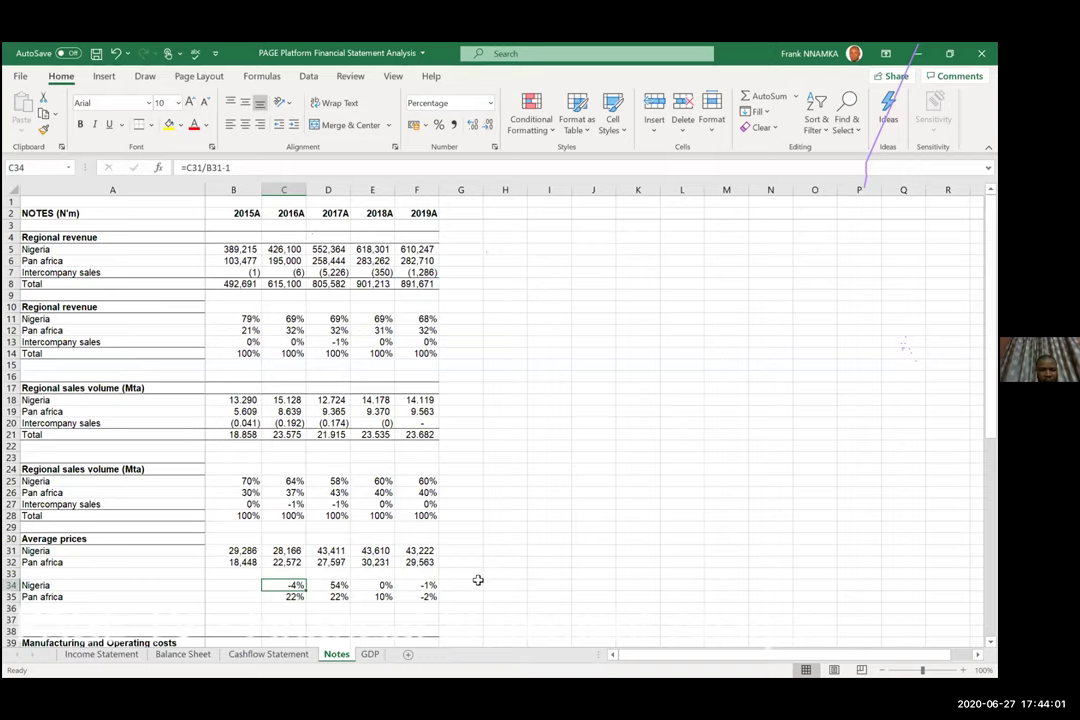
key("Right")
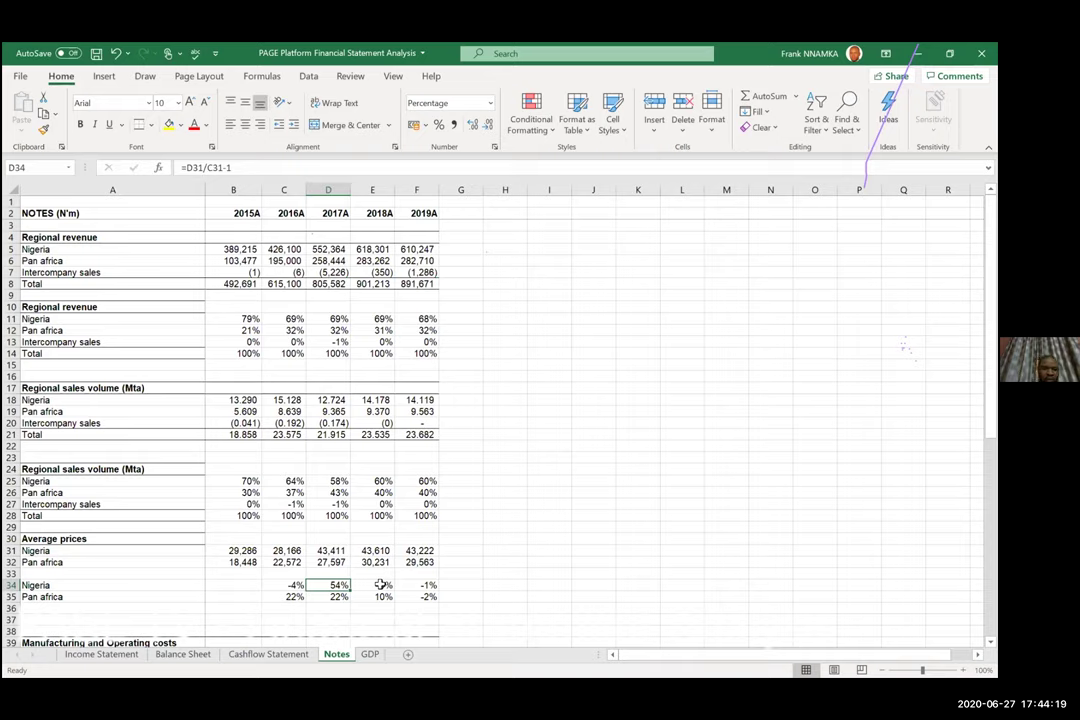
key("Left")
key("Left")
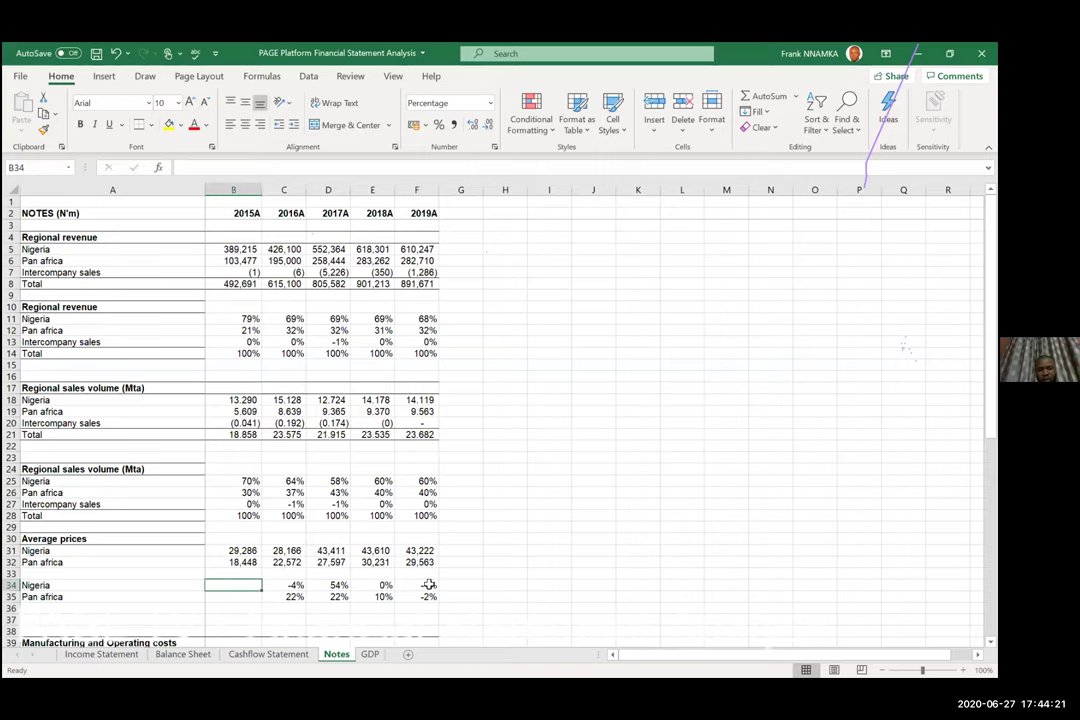
key("Right")
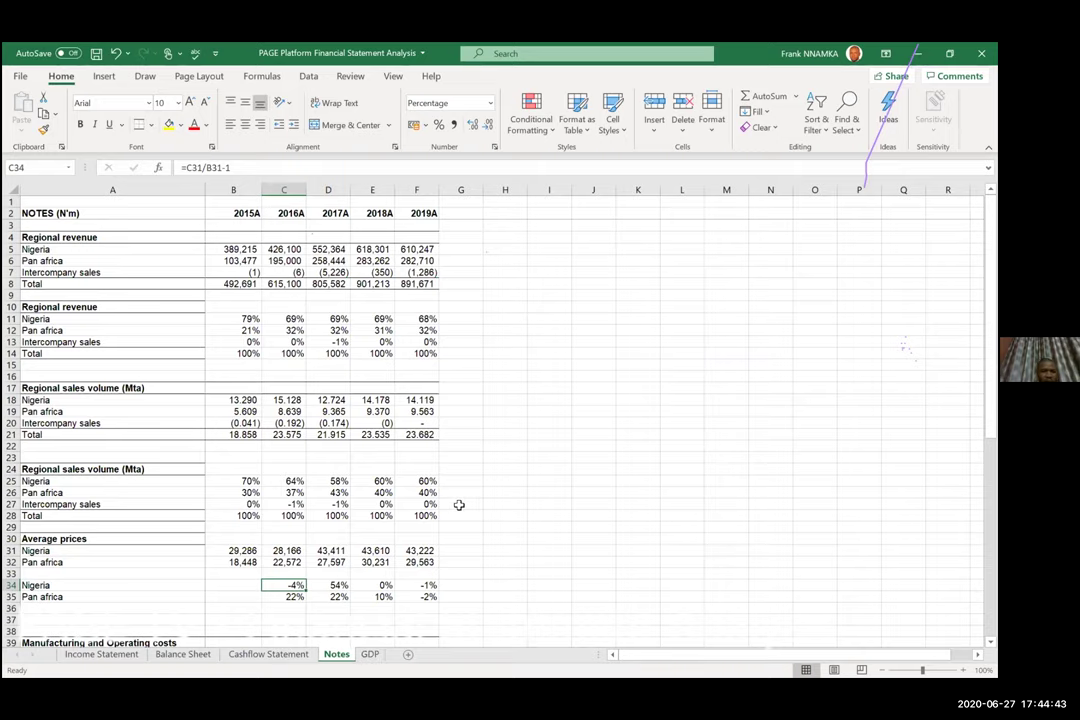
left_click(370, 656)
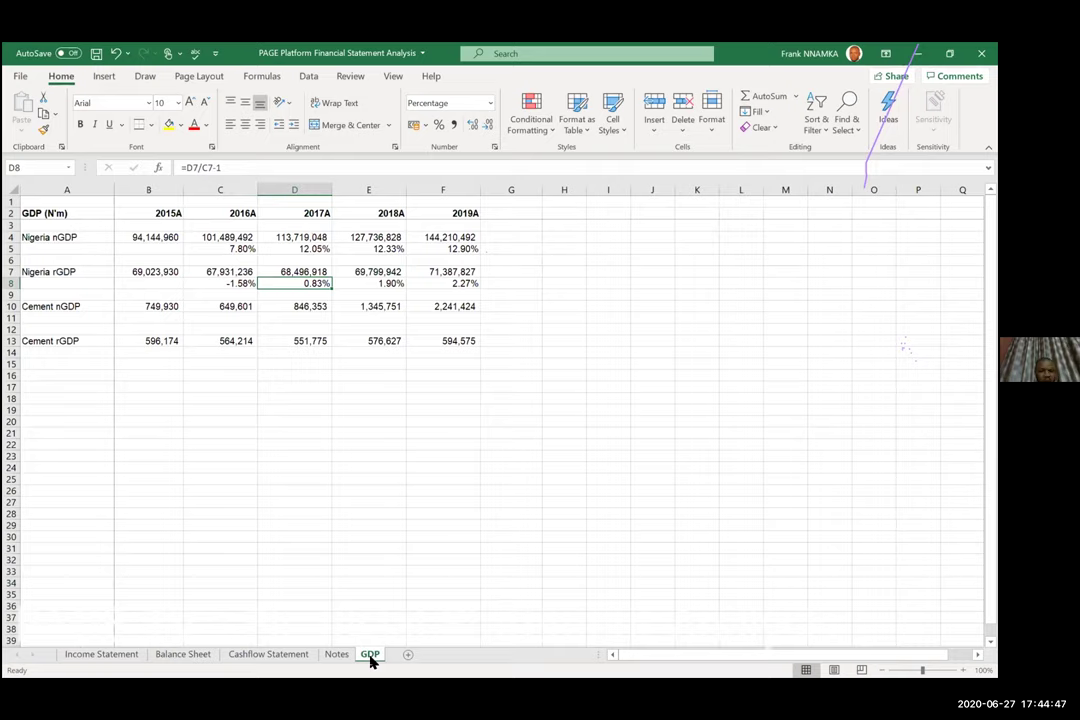
key("Down")
key("Down")
key("Left")
key("Left")
key("Left")
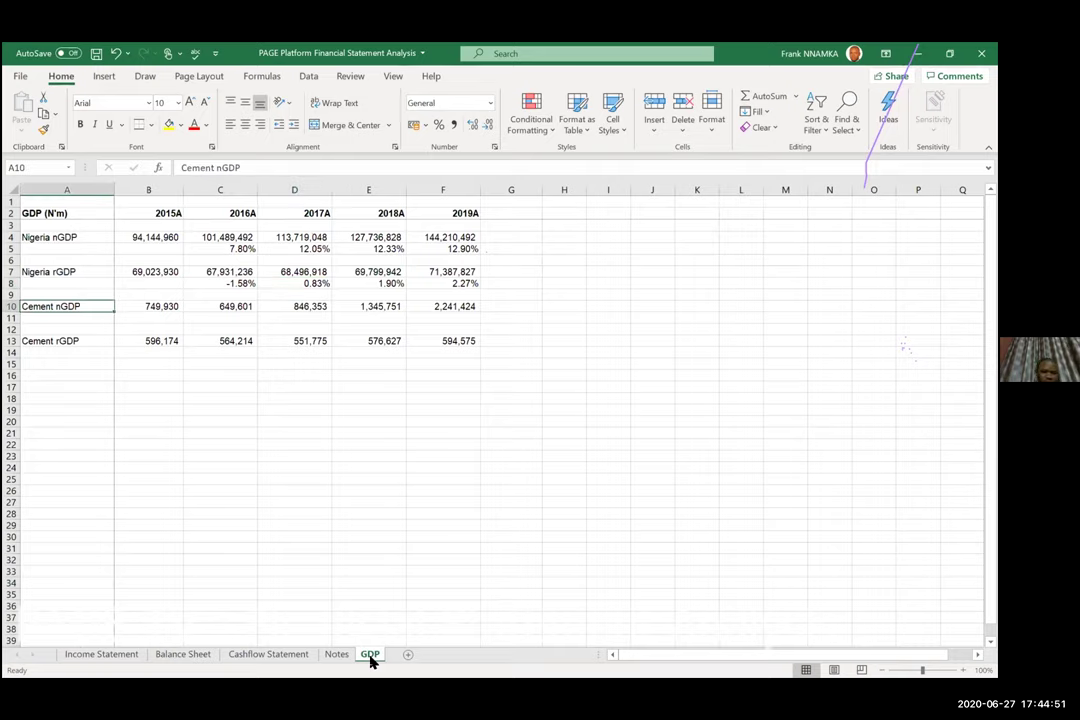
key("Right")
key("Right")
key("Right")
key("Right")
key("Right")
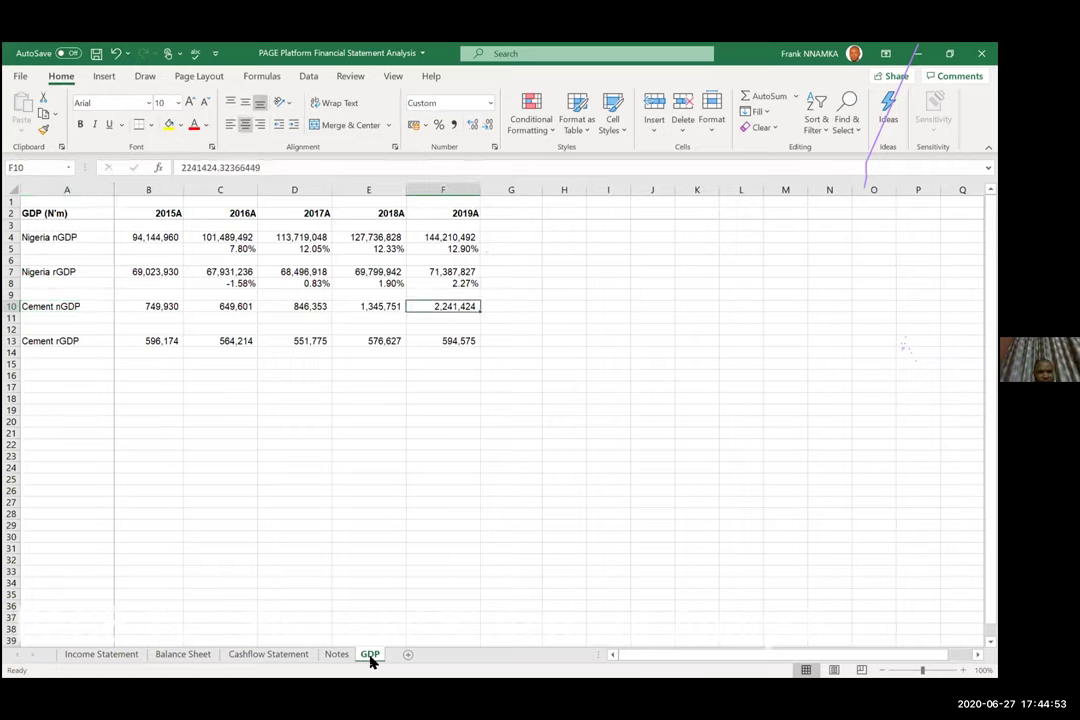
key("Left")
key("Left")
key("Left")
key("Up")
key("Up")
key("Up")
key("Up")
key("Up")
key("Up")
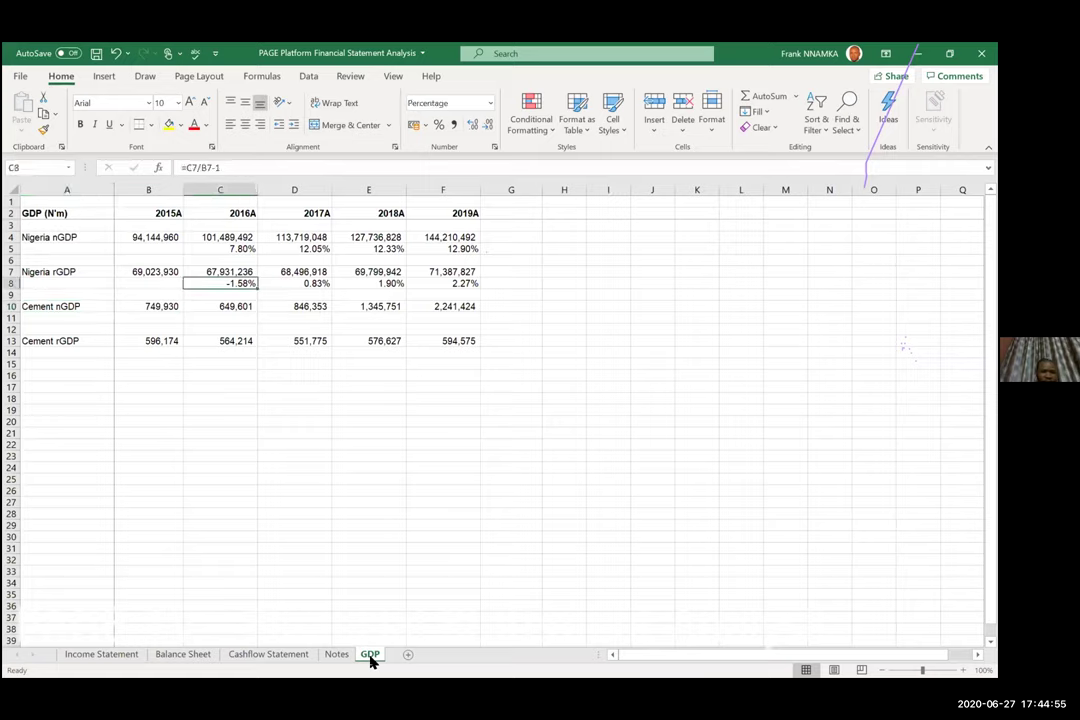
key("Down")
key("Down")
key("Down")
key("Down")
key("Down")
key("Down")
key("Down")
key("Up")
key("Down")
key("Up")
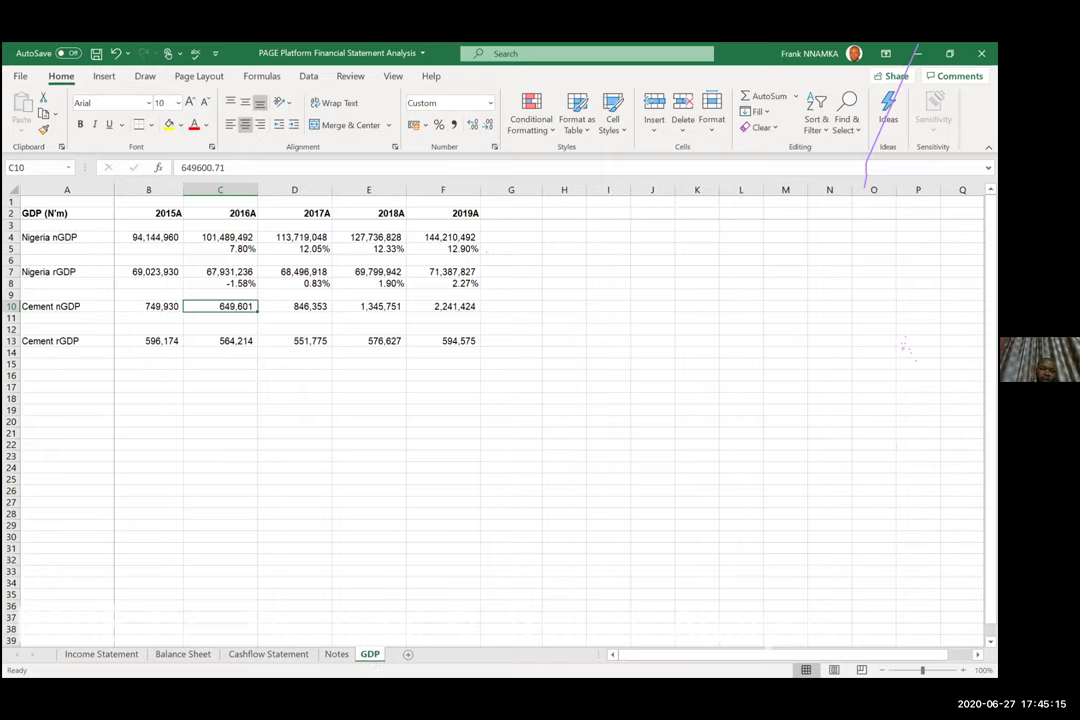
Flip through the Notes, Cashflow Statement and Income Statement sheets, scrolling down the Income Statement.
left_click(336, 654, "ctrl")
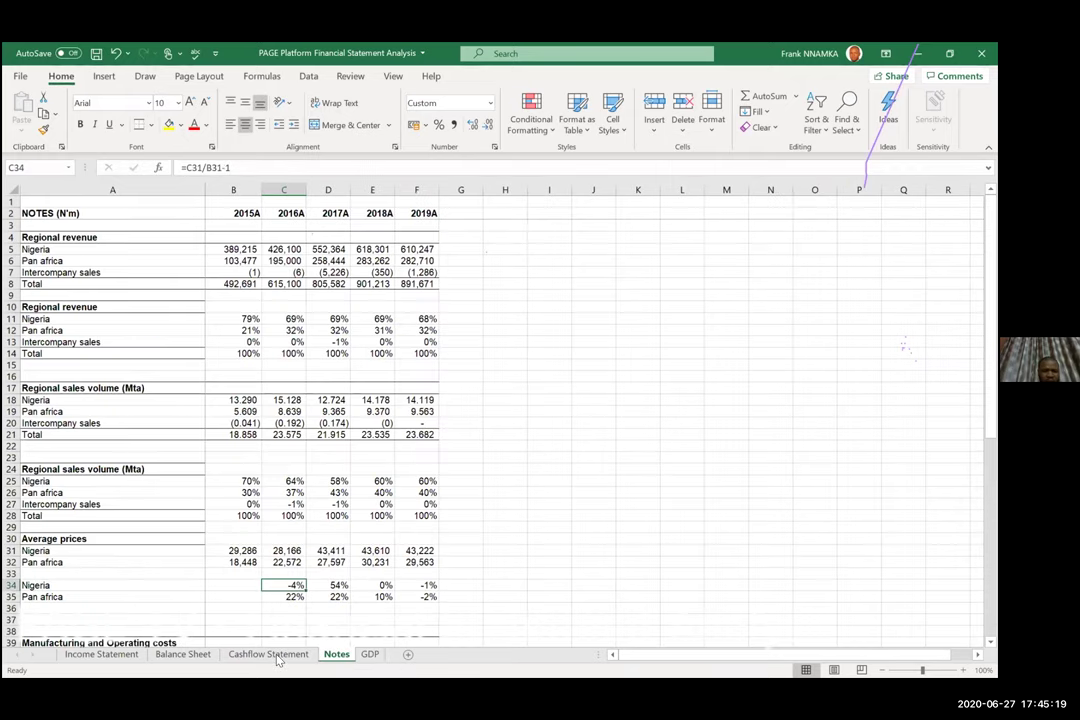
left_click(278, 658, "ctrl")
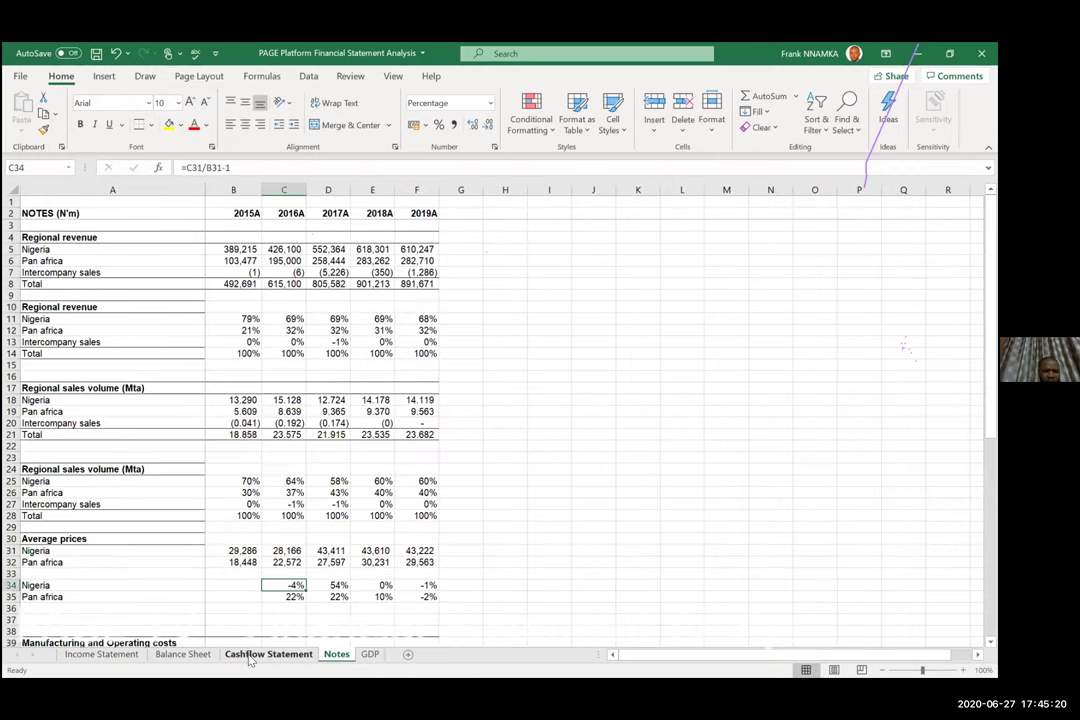
left_click(122, 658, "ctrl")
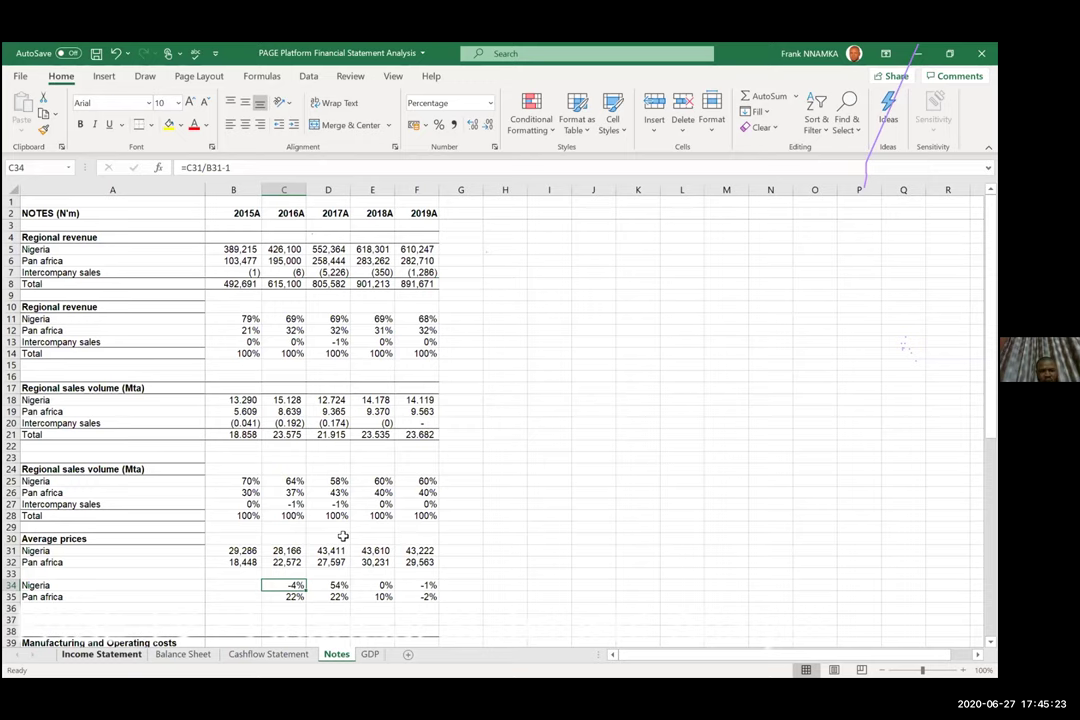
scroll(583, 529, "down", 2)
scroll(693, 643, "down", 1)
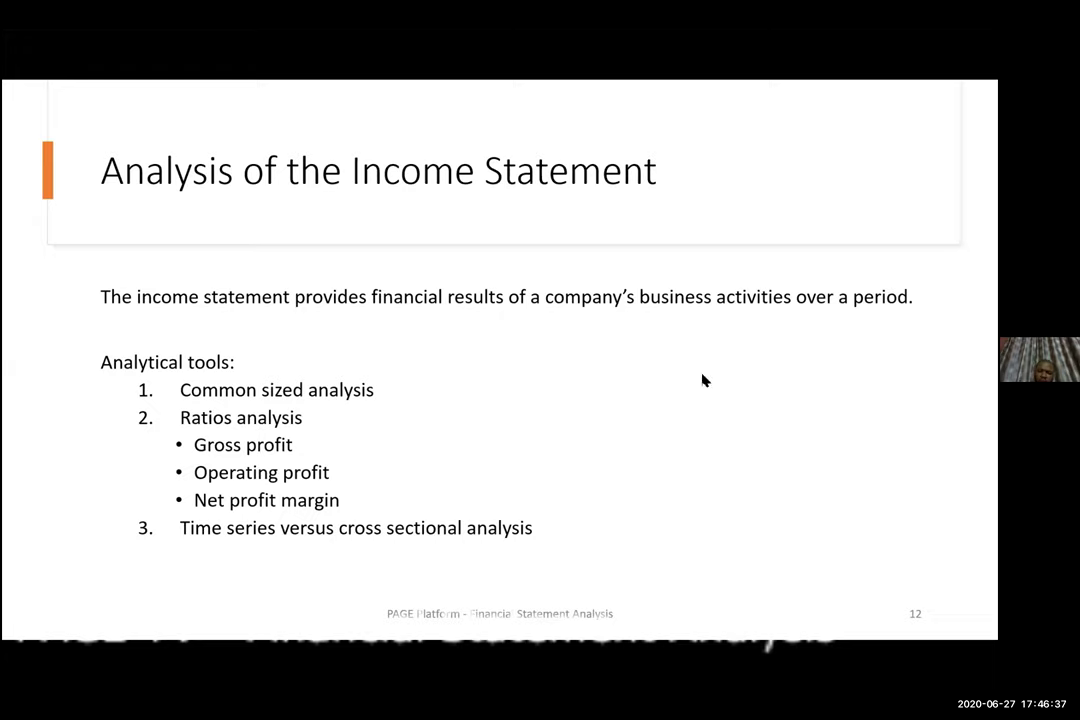
On the ROE Decomposed slide, handwrite ROCE = PBIT/SHF in red beside the Dupont formula.
left_click(644, 405)
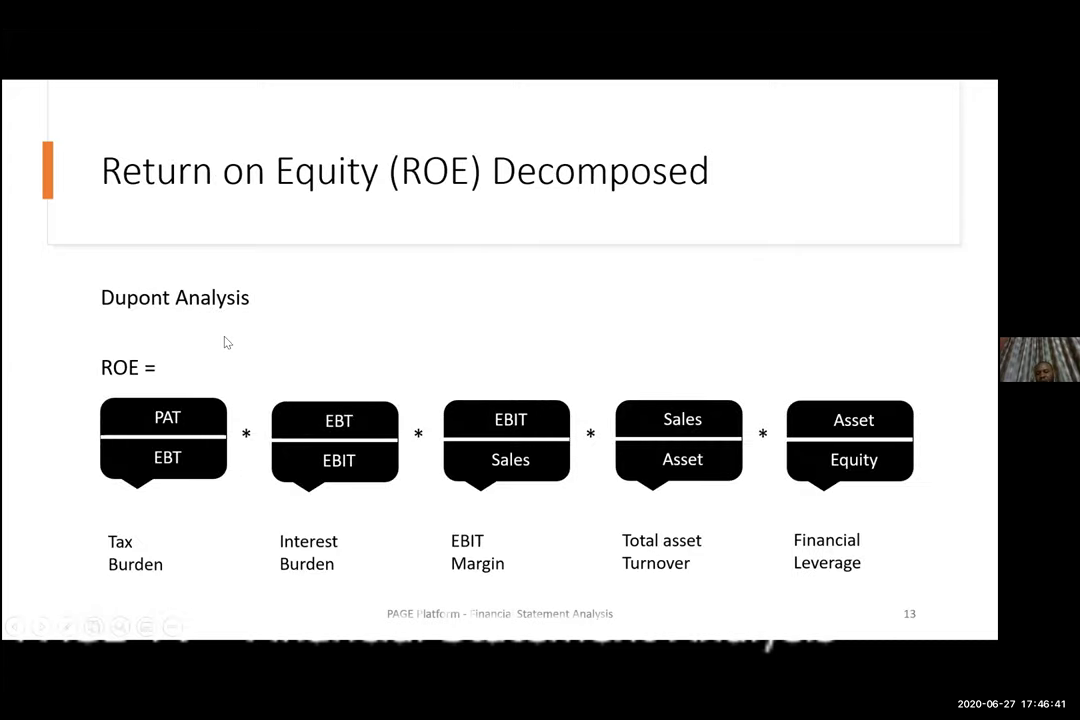
key("Left")
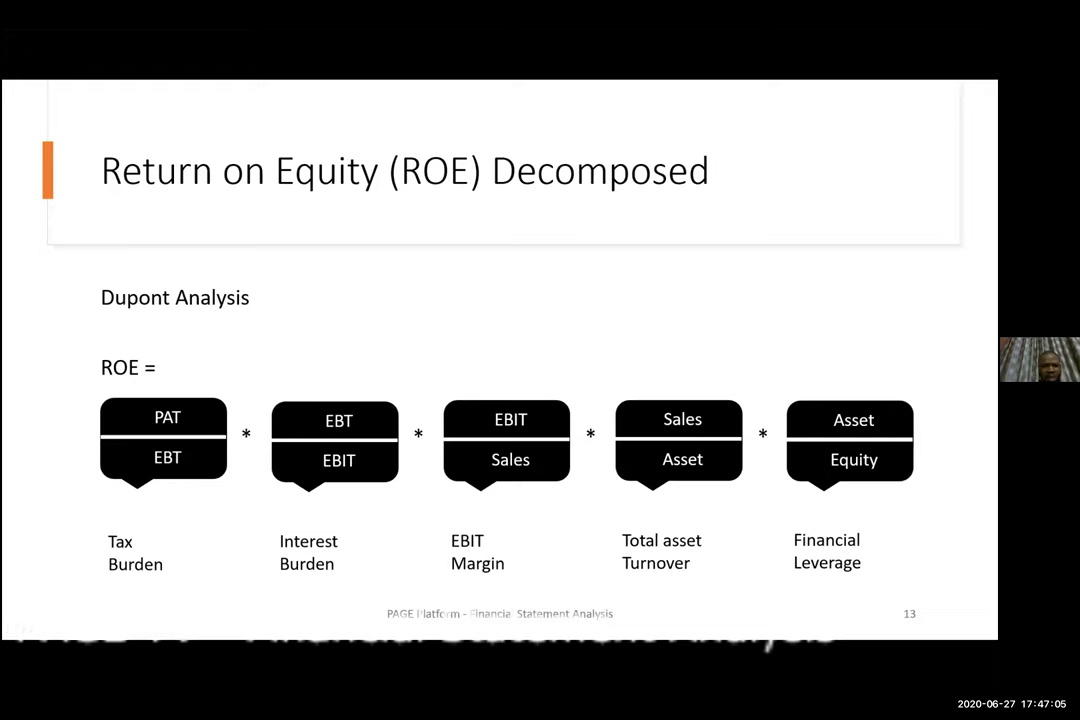
mouse_move(740, 280)
left_mouse_down()
mouse_move(743, 308)
mouse_move(782, 283)
mouse_move(838, 286)
mouse_move(840, 272)
left_mouse_up()
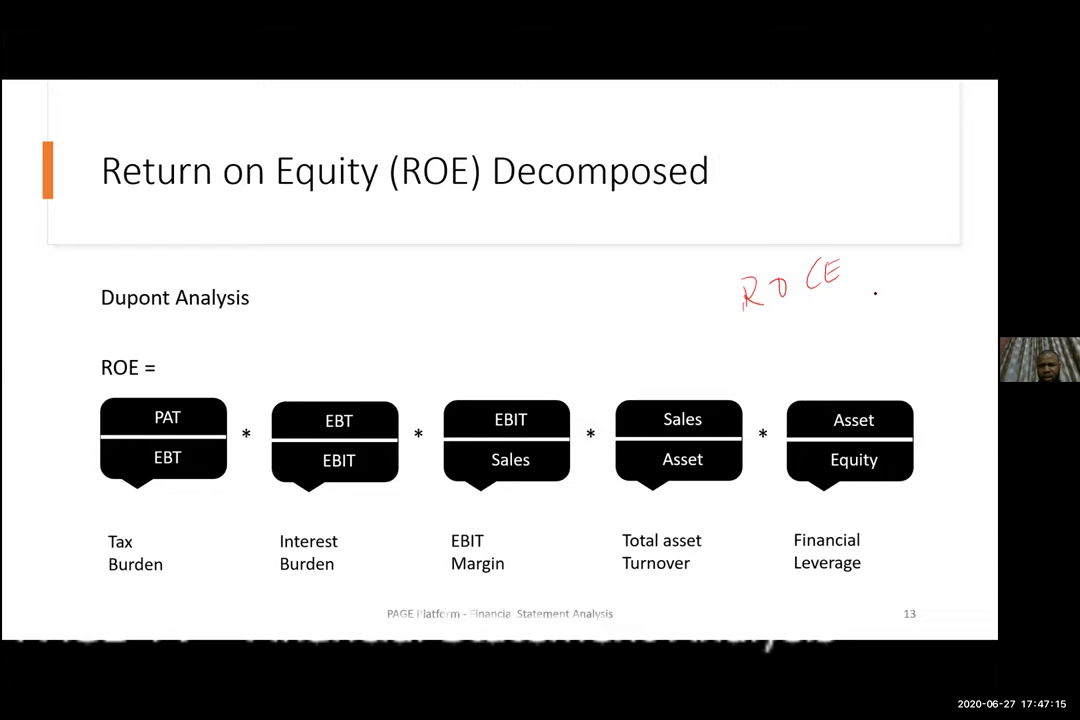
mouse_move(845, 297)
left_mouse_down()
mouse_move(872, 312)
mouse_move(899, 298)
left_mouse_up()
left_click_drag(852, 332, 928, 294)
mouse_move(884, 340)
left_mouse_down()
mouse_move(878, 356)
mouse_move(900, 345)
left_mouse_up()
mouse_move(908, 320)
left_mouse_down()
mouse_move(920, 318)
mouse_move(907, 320)
left_mouse_up()
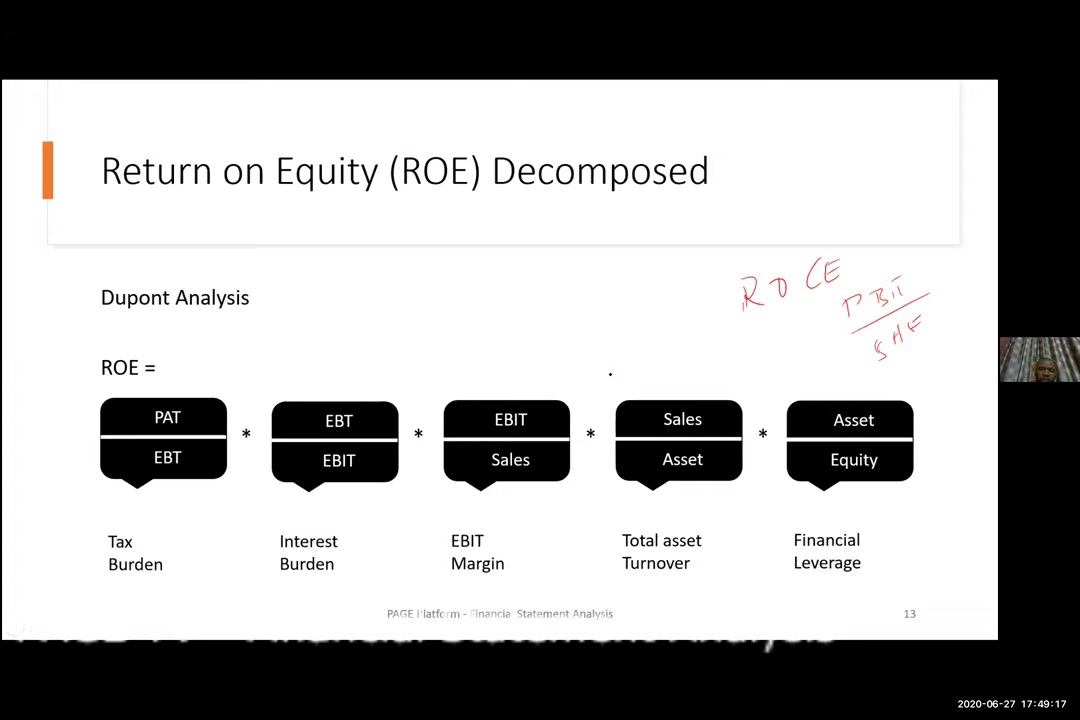
Box the Sales/Asset and Asset/Equity ratios in red and write PAT above them.
mouse_move(605, 378)
left_mouse_down()
mouse_move(816, 378)
mouse_move(927, 548)
left_mouse_up()
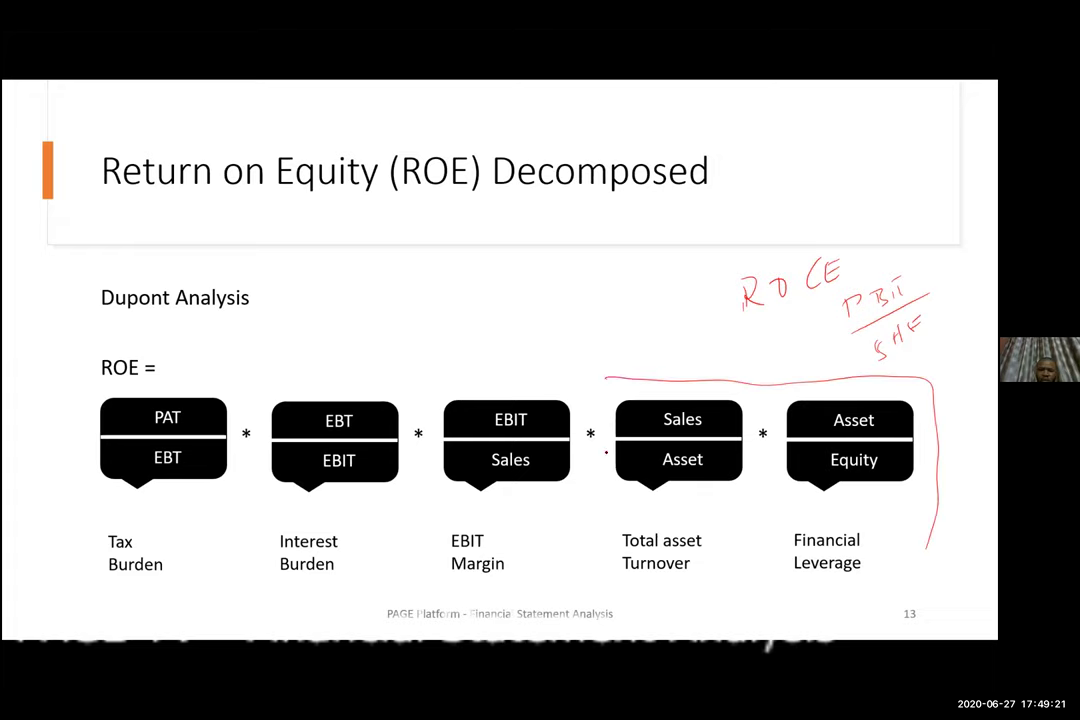
mouse_move(607, 395)
left_mouse_down()
mouse_move(606, 505)
mouse_move(948, 484)
left_mouse_up()
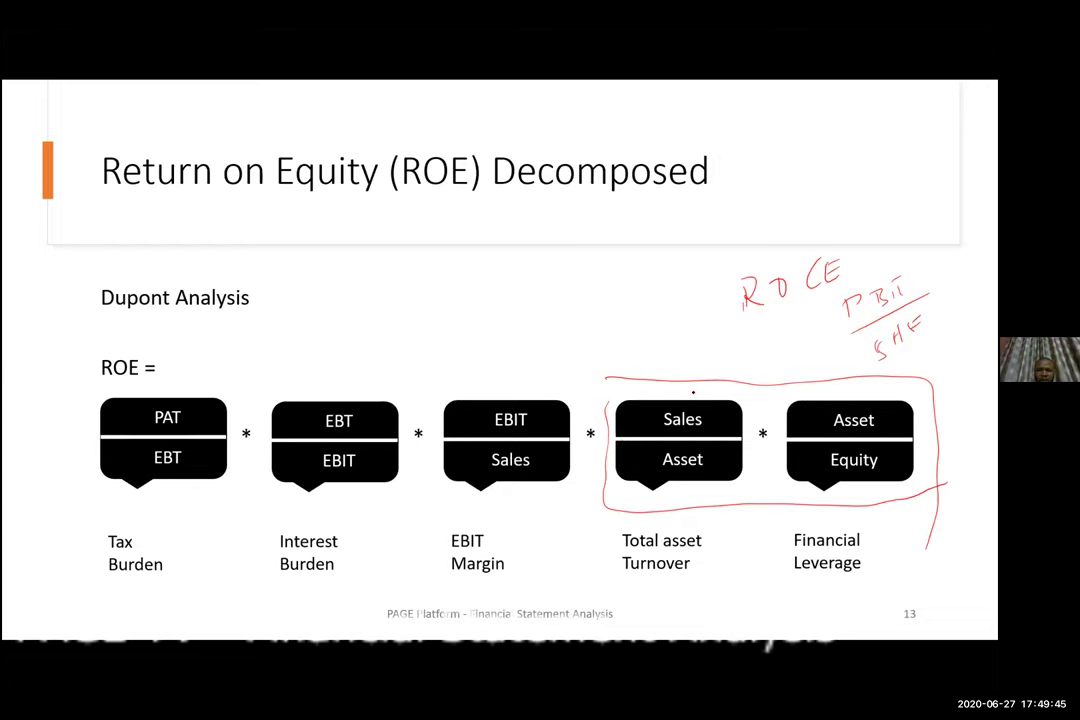
mouse_move(672, 390)
left_mouse_down()
mouse_move(688, 372)
mouse_move(706, 382)
mouse_move(745, 350)
left_mouse_up()
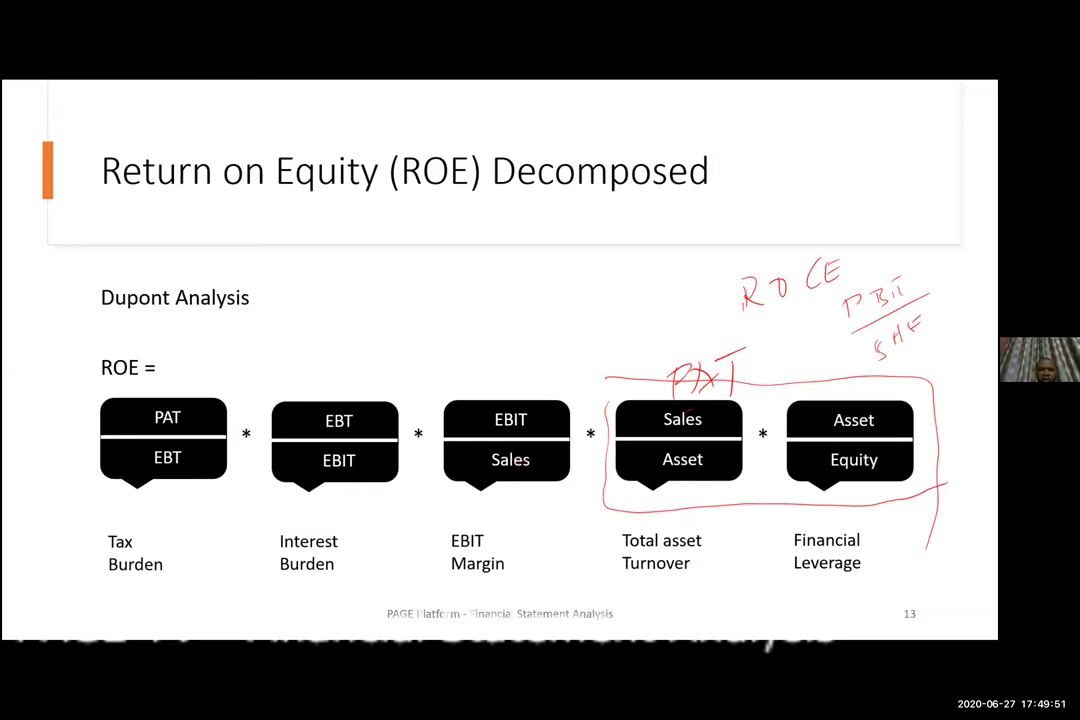
Handwrite PAT/Asset × Leverage below the title and begin a percentage range beneath it.
mouse_move(375, 256)
left_mouse_down()
mouse_move(371, 286)
mouse_move(380, 266)
left_mouse_up()
left_click_drag(378, 282, 404, 270)
left_click_drag(419, 248, 424, 232)
left_click_drag(360, 318, 424, 290)
mouse_move(385, 342)
left_mouse_down()
mouse_move(400, 300)
mouse_move(545, 272)
left_mouse_up()
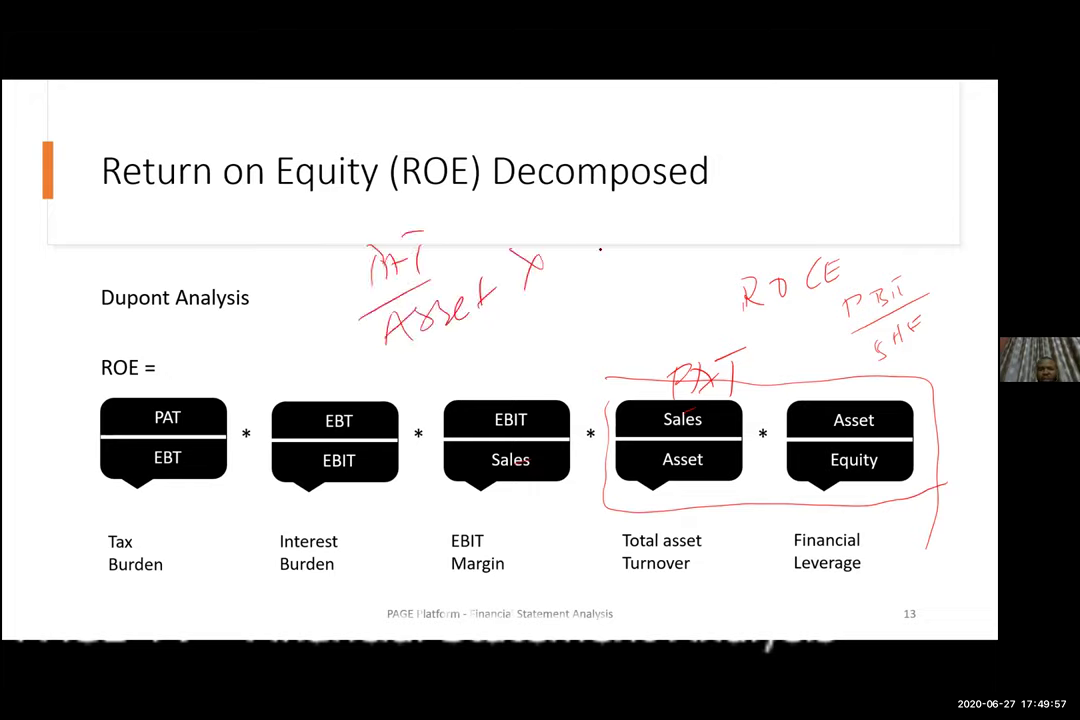
mouse_move(570, 229)
left_mouse_down()
mouse_move(592, 264)
mouse_move(785, 230)
left_mouse_up()
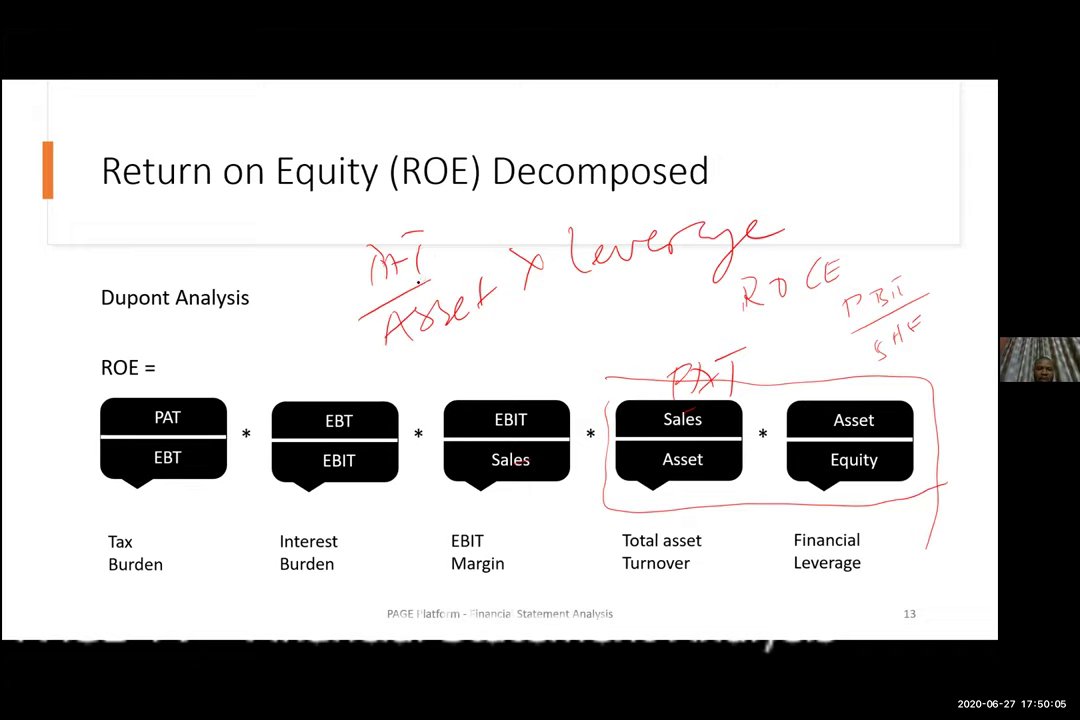
mouse_move(461, 357)
left_mouse_down()
mouse_move(458, 368)
mouse_move(540, 330)
mouse_move(577, 340)
left_mouse_up()
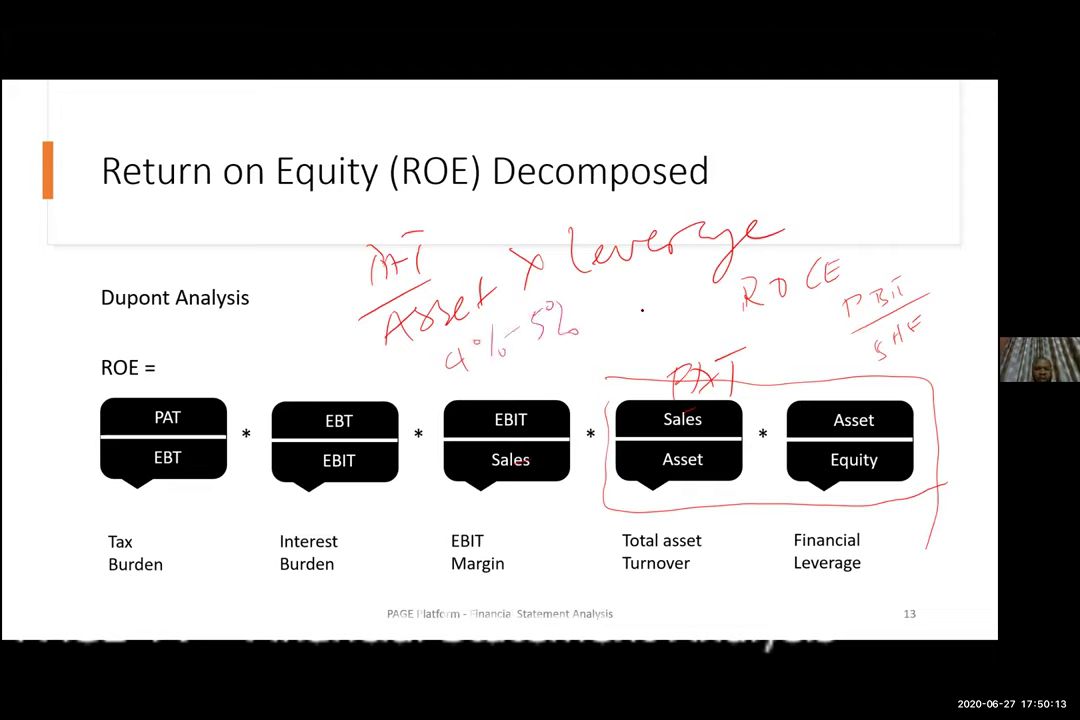
Finish the notes with 4%–5% and 25% above ROCE, then advance to the Balance Sheet analysis.
mouse_move(652, 262)
left_mouse_down()
mouse_move(645, 305)
mouse_move(680, 300)
mouse_move(702, 265)
left_mouse_up()
left_click_drag(686, 284, 706, 277)
left_click_drag(832, 198, 860, 216)
left_click_drag(886, 168, 896, 214)
left_click_drag(918, 200, 926, 212)
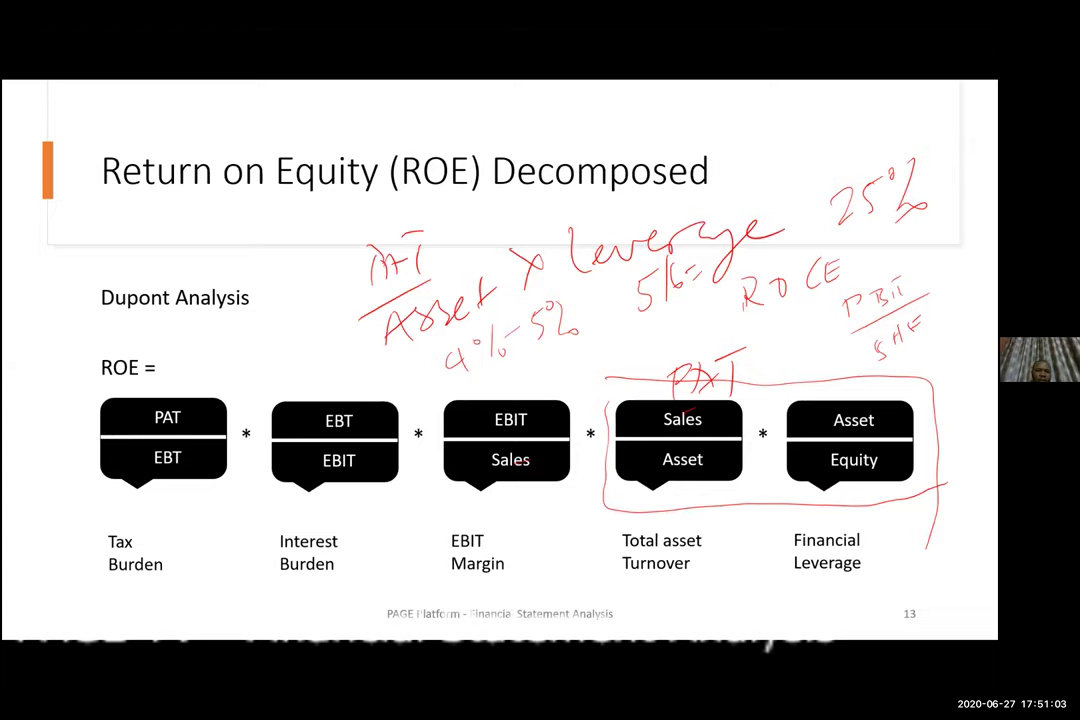
key("Right")
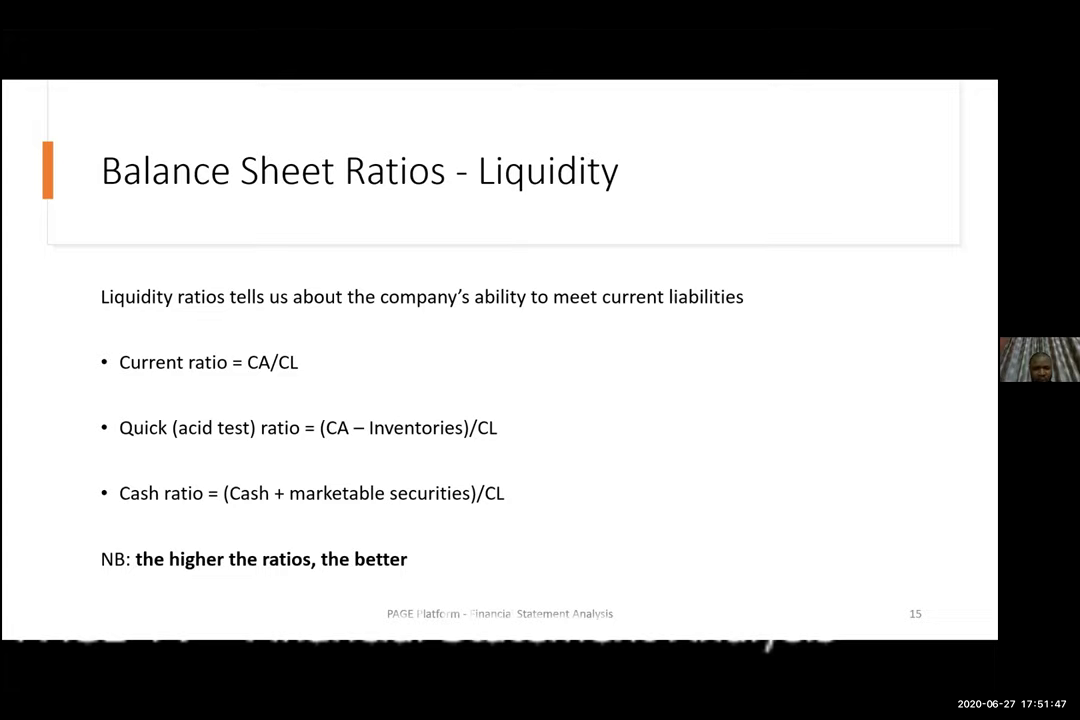
Move through the Liquidity and Solvency ratio slides on to slide 17, Assessing Funding Need.
key("Right")
key("Left")
key("Right")
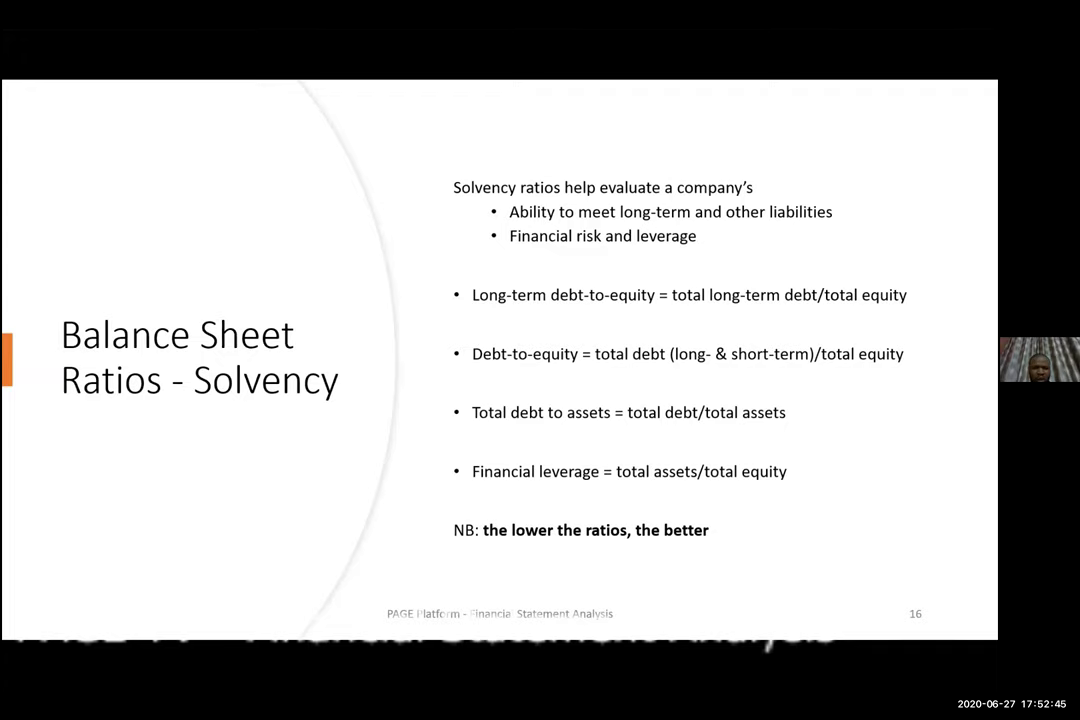
key("Right")
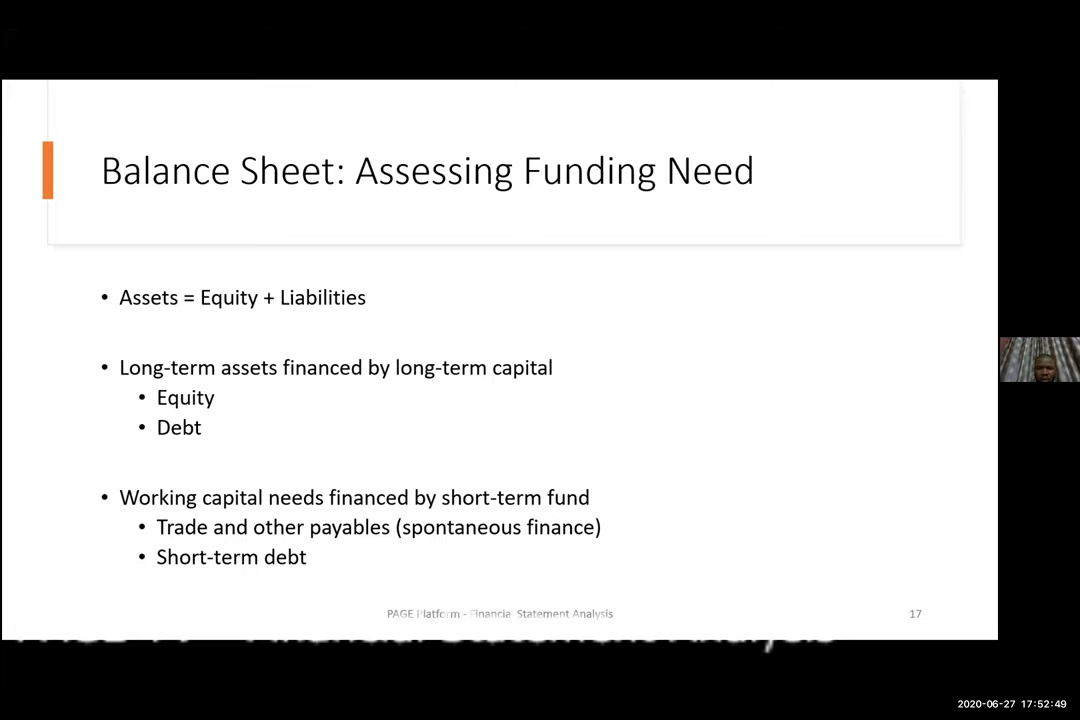
Glance at slide 18 on the cash flow statement, return to slide 17, then switch back to Excel.
key("Left")
key("Left")
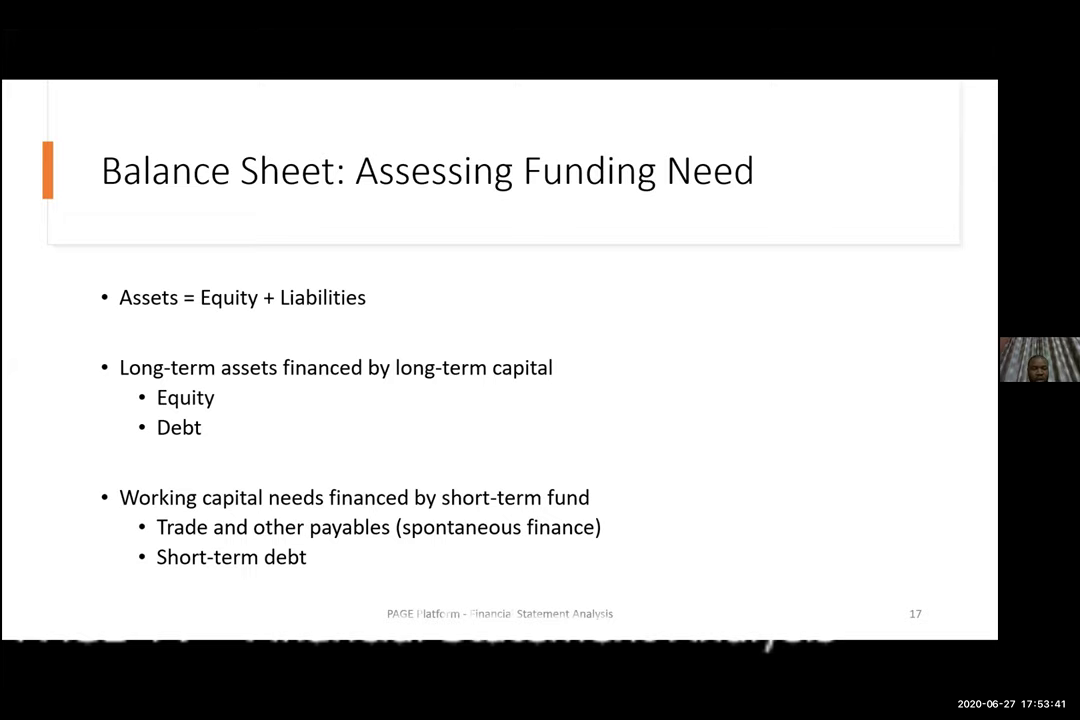
key("Right")
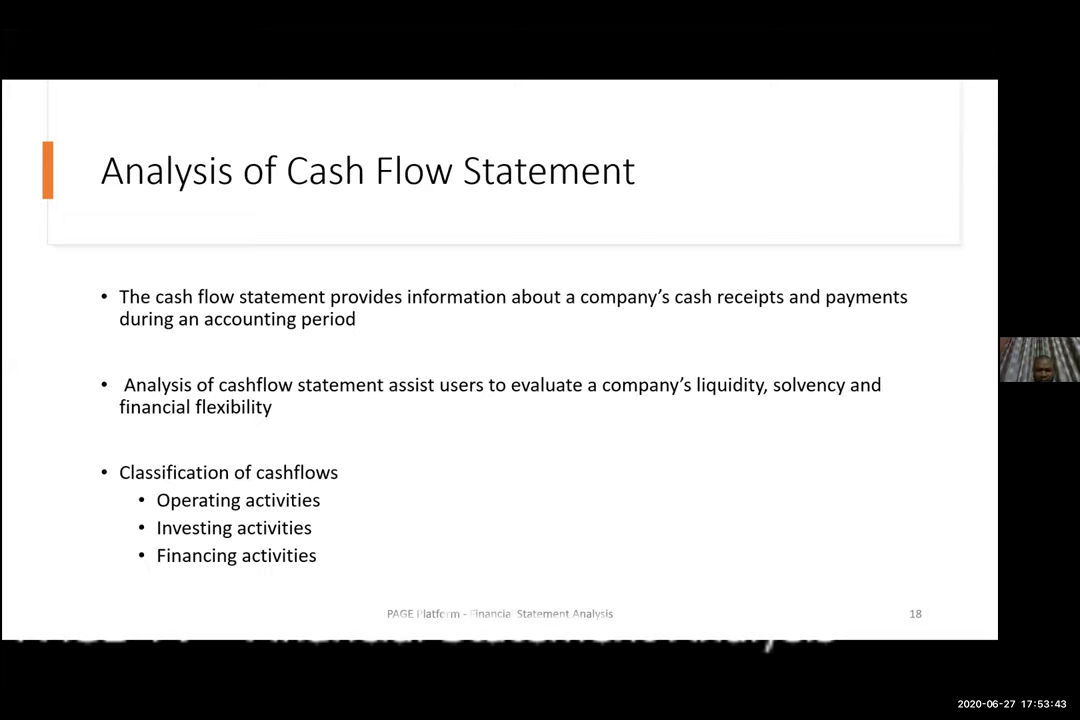
key("Left")
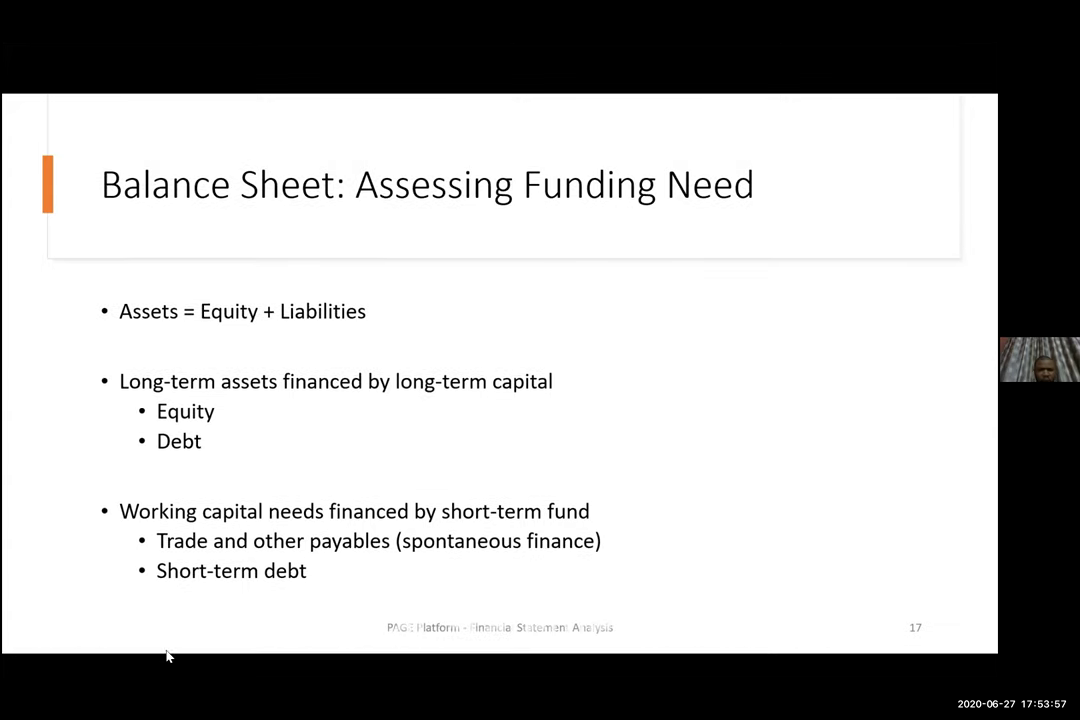
key("alt+Tab")
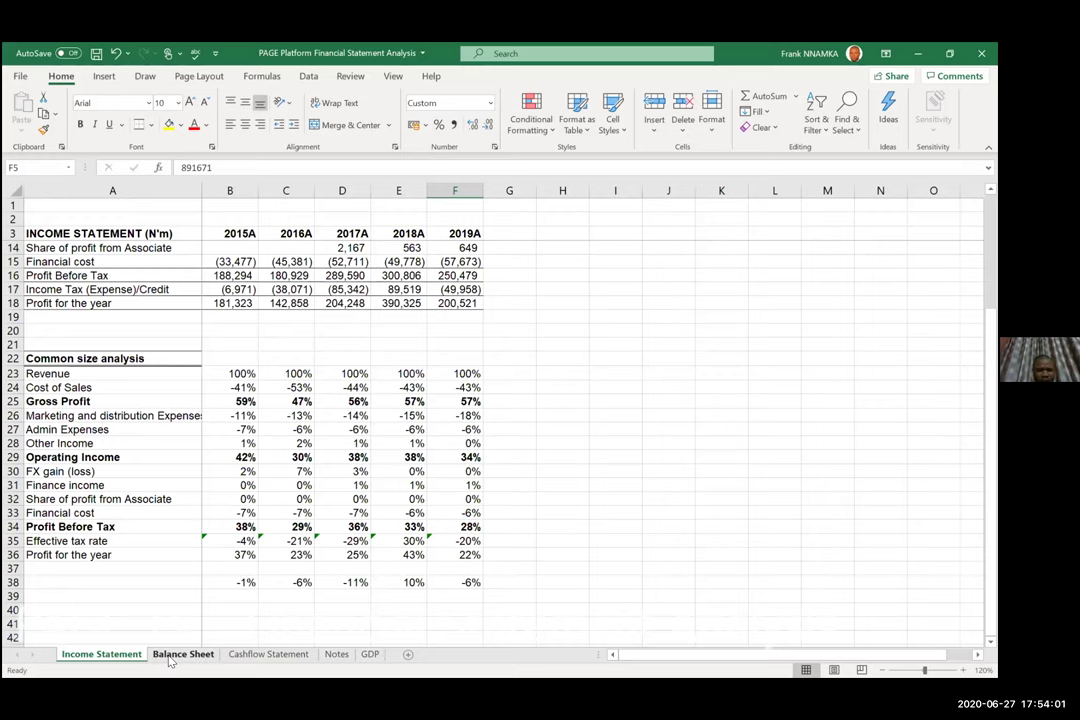
Go to the Balance Sheet worksheet and scroll through its line items.
left_click(171, 657)
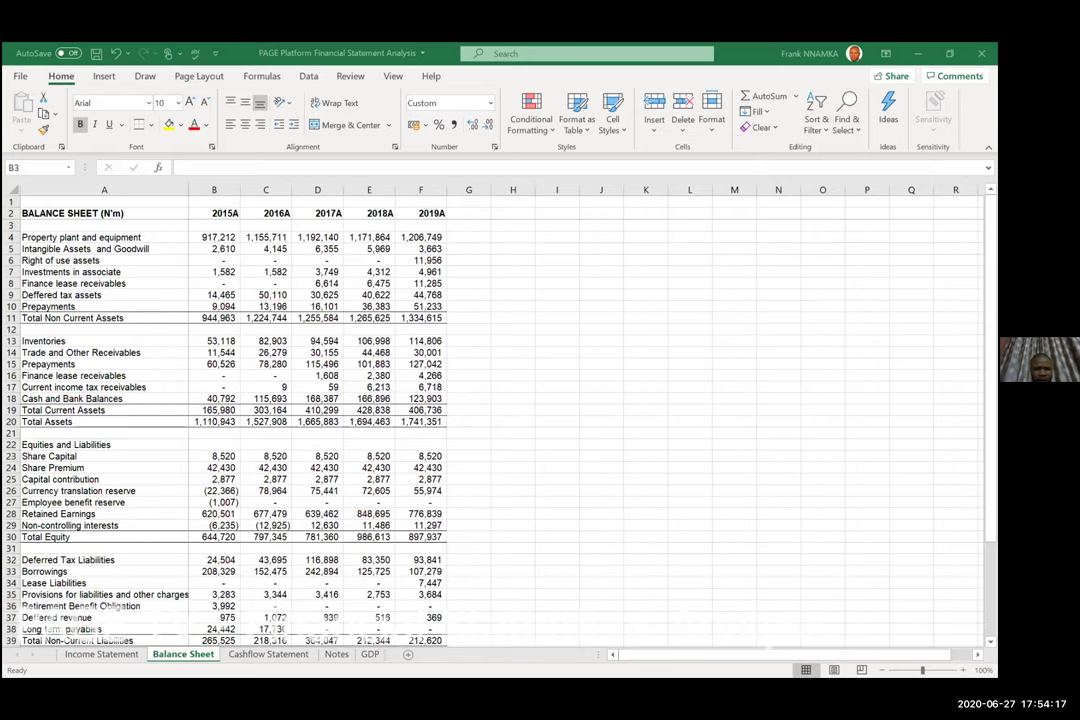
scroll(405, 572, "up", 2)
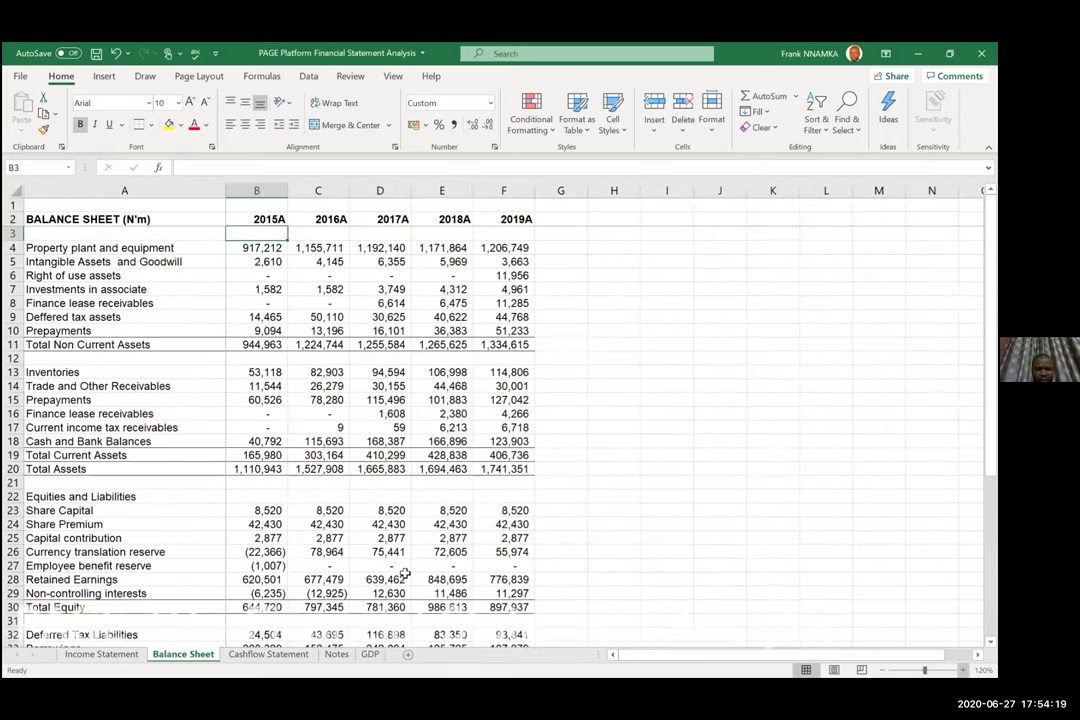
scroll(405, 572, "up", 1)
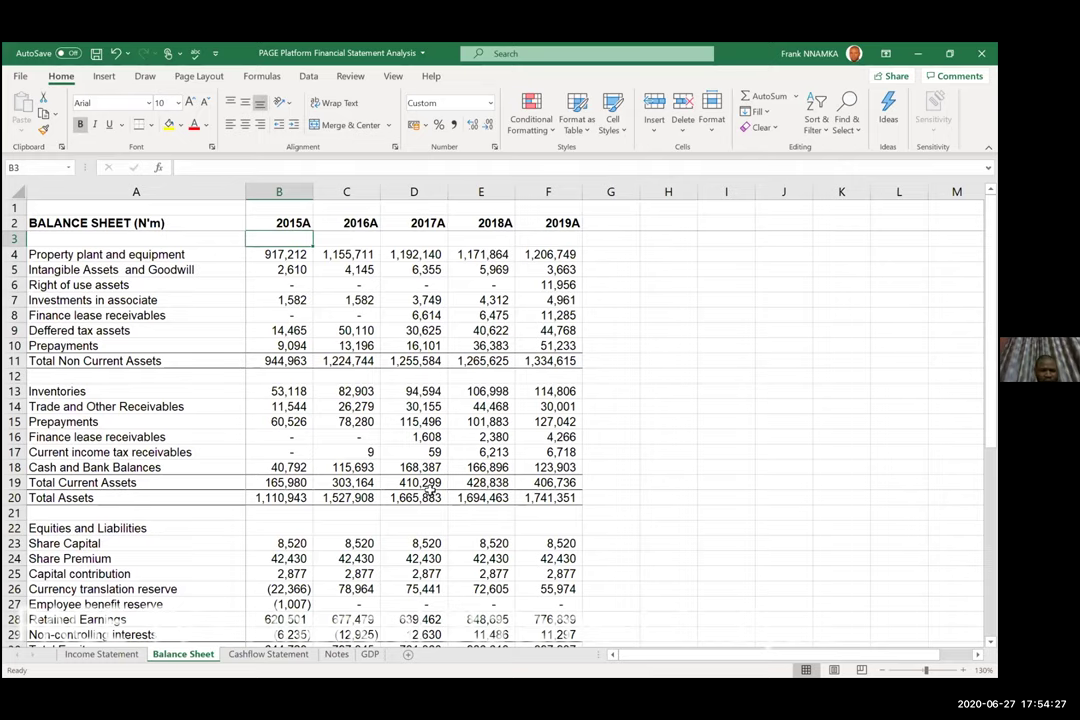
scroll(78, 380, "down", 1)
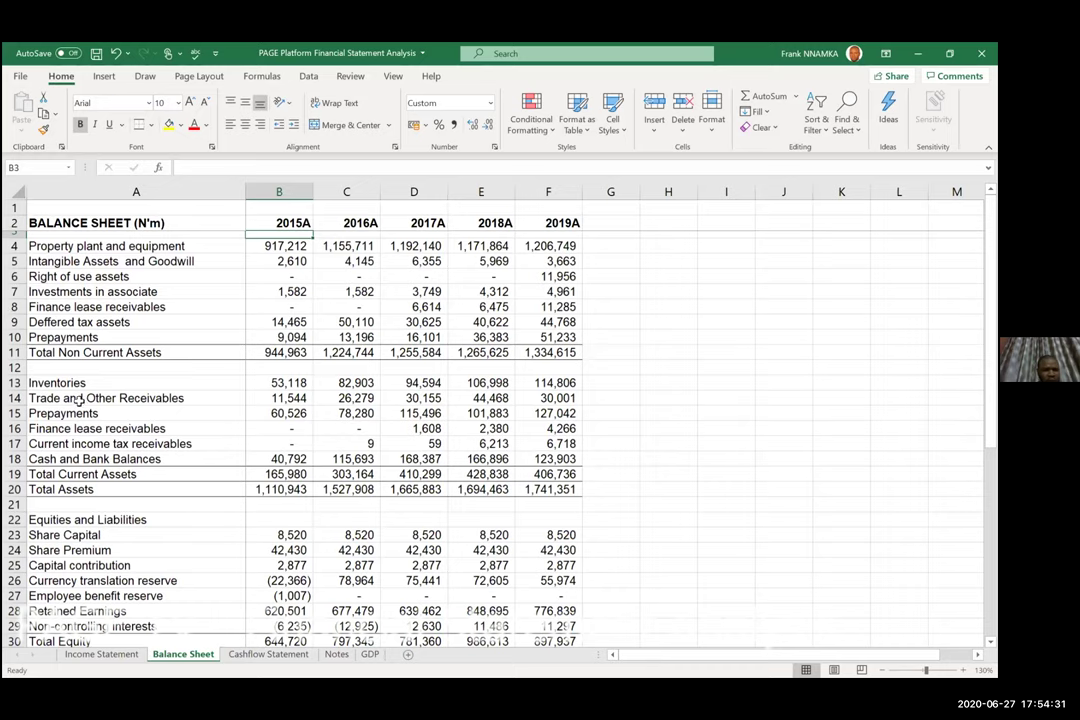
scroll(78, 398, "down", 1)
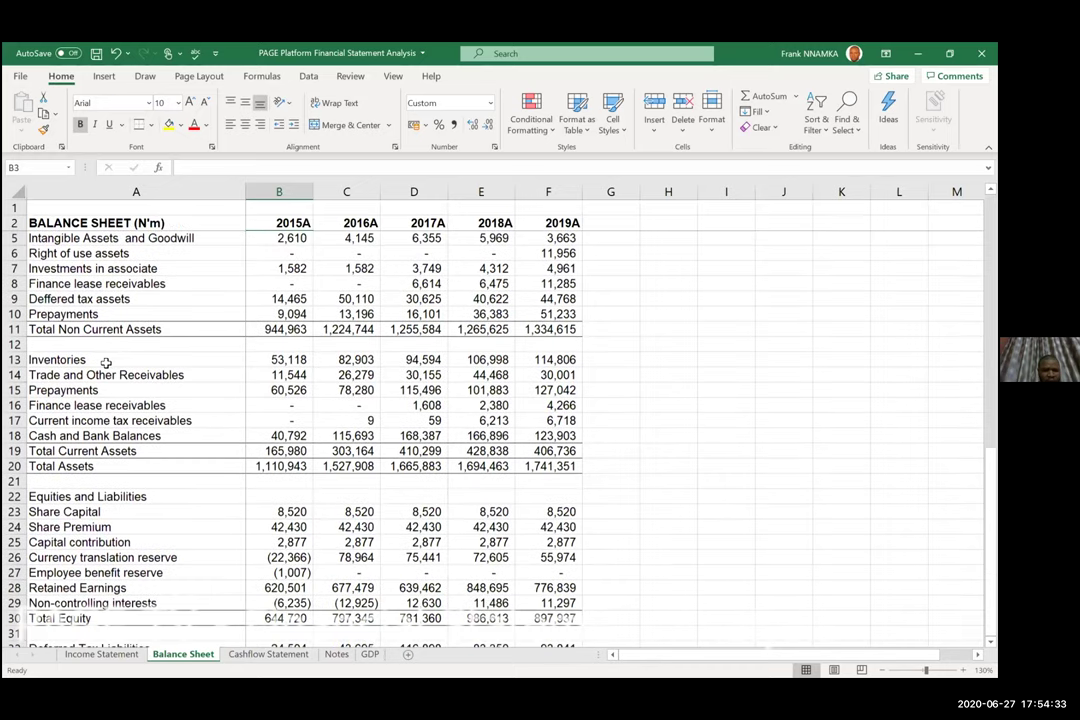
Review the label rows and select the line-item labels A4:A49.
key("ctrl+Home")
key("Down")
key("Down")
key("Down")
key("Down")
key("Down")
key("Down")
key("Down")
key("Down")
key("Down")
key("Down")
key("Down")
key("Down")
key("Down")
key("Down")
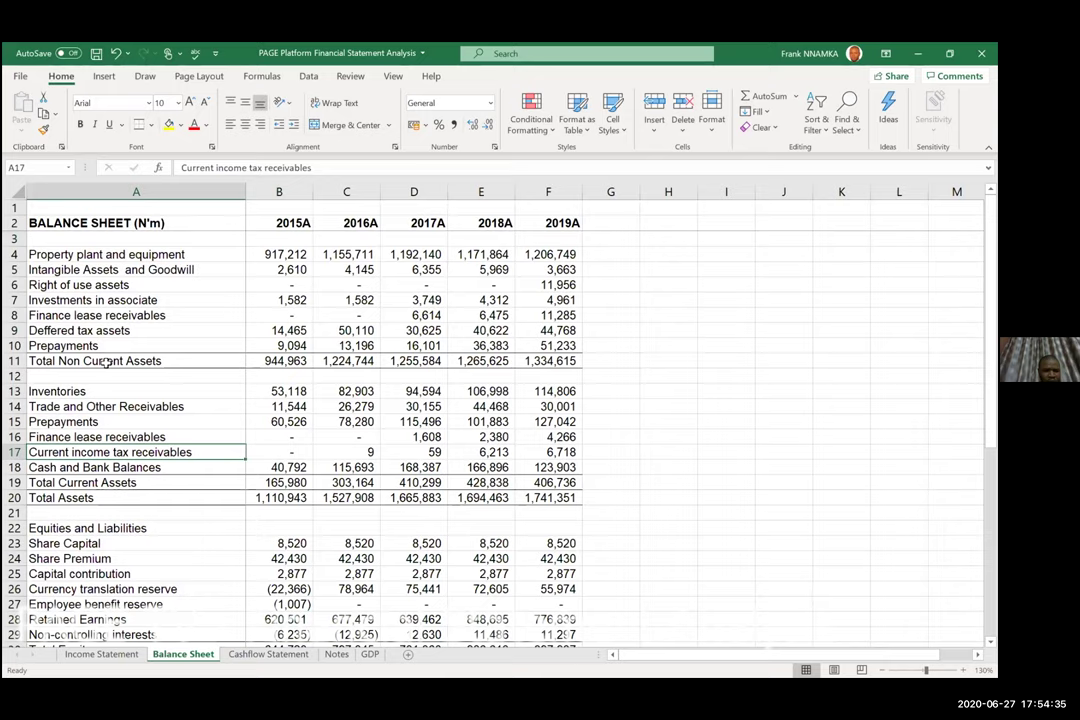
key("Down")
key("Down")
key("Down")
key("Down")
key("Down")
key("Down")
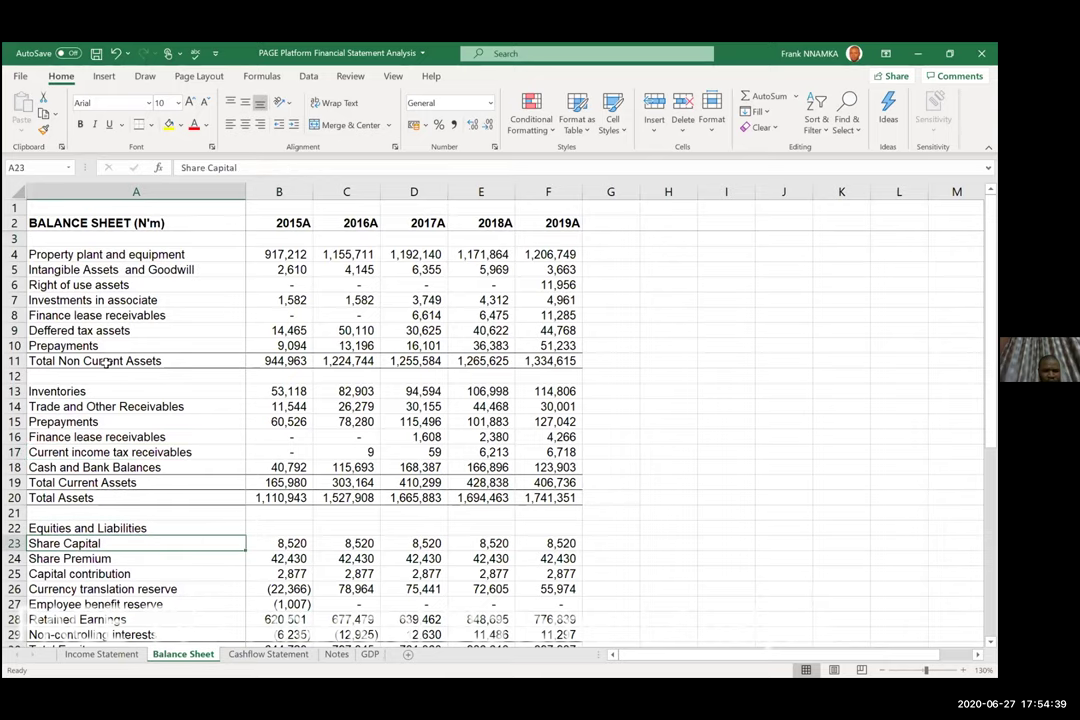
key("Down")
key("Down")
key("Down")
key("Down")
key("Down")
key("Down")
key("Down")
key("Down")
key("Down")
key("Down")
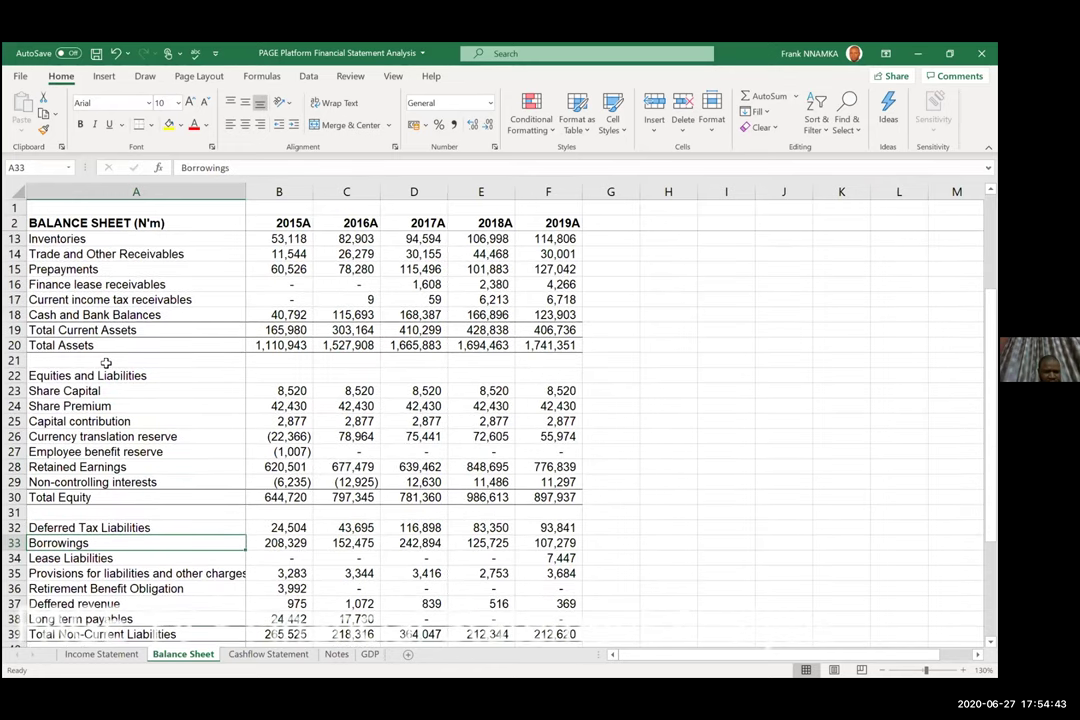
key("Down")
key("Down")
key("Down")
key("Down")
key("Down")
key("Down")
key("Down")
key("Down")
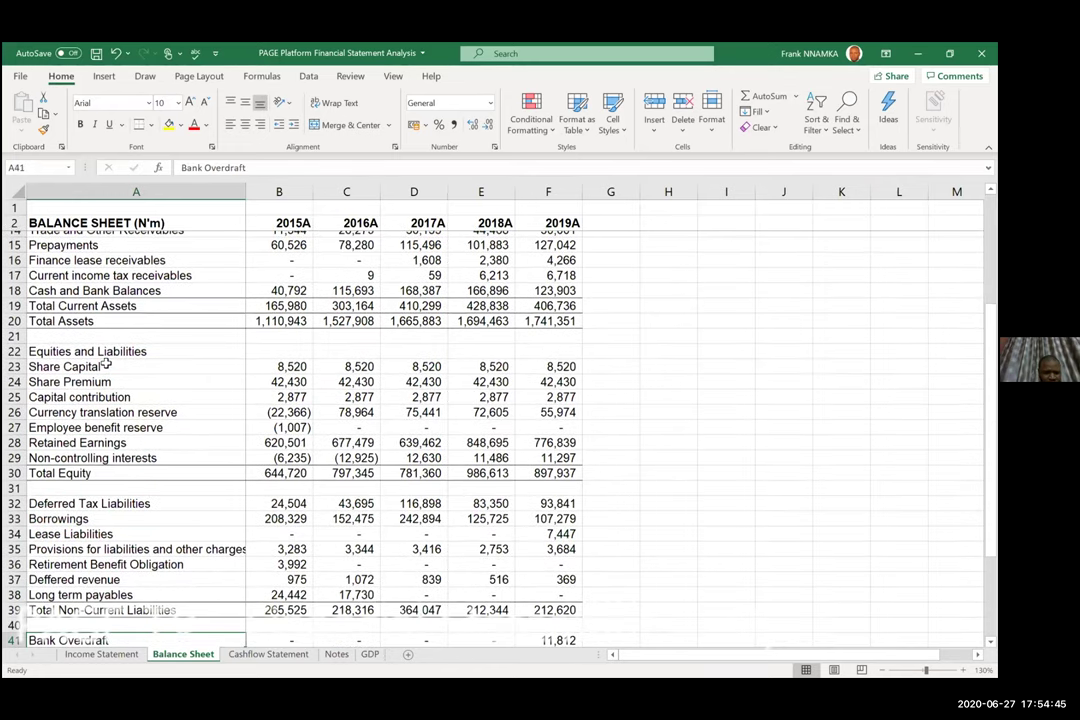
key("Down")
key("Down")
key("Down")
key("Down")
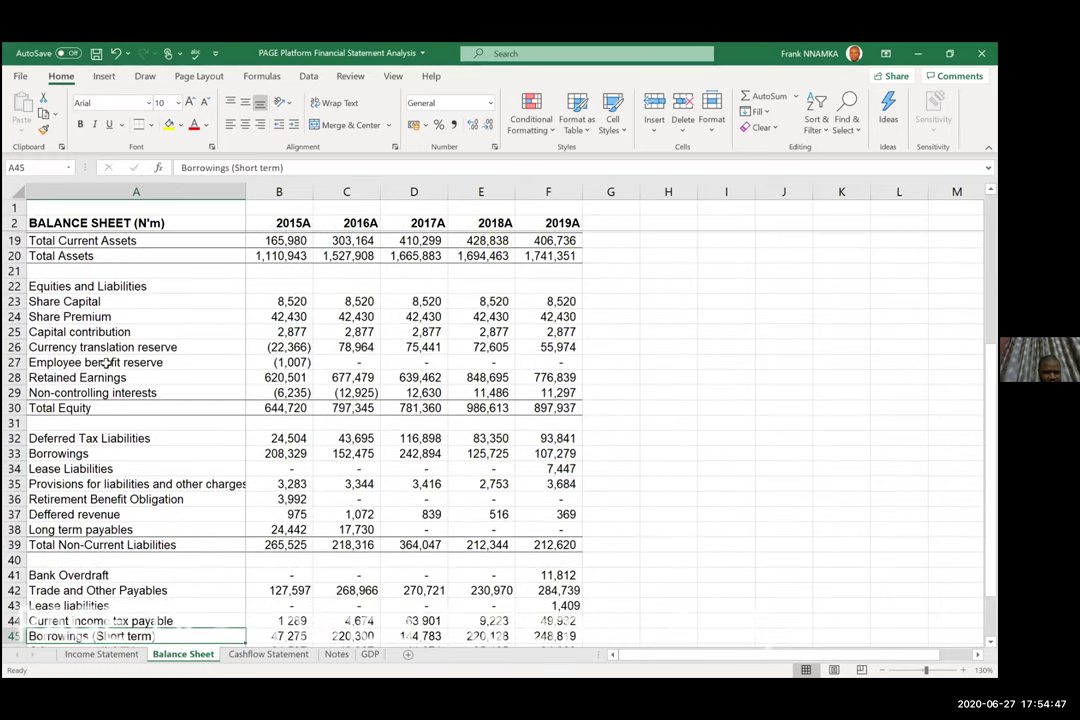
key("Down")
key("Down")
key("Down")
key("Down")
key("Up")
key("Up")
key("Up")
key("Up")
key("Up")
key("Up")
key("Up")
key("Up")
key("Up")
key("Up")
key("Up")
key("Up")
key("Up")
key("Up")
key("Up")
key("Up")
key("Up")
key("Up")
key("Up")
key("Up")
key("Up")
key("Up")
key("Up")
key("Up")
key("Up")
key("Up")
key("Up")
key("Up")
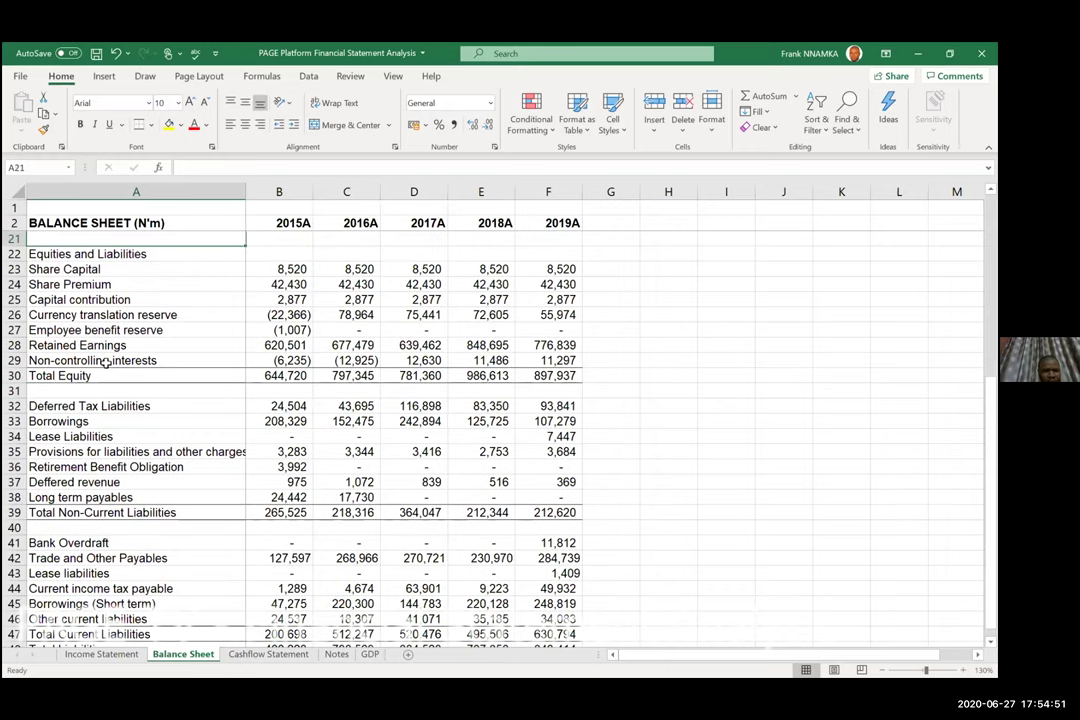
key("Up")
key("Up")
key("Up")
key("Up")
key("Up")
key("Up")
key("Up")
key("Up")
key("Up")
key("Up")
key("Up")
key("Up")
key("Up")
key("Up")
key("Up")
key("Up")
key("Up")
key("Up")
key("Up")
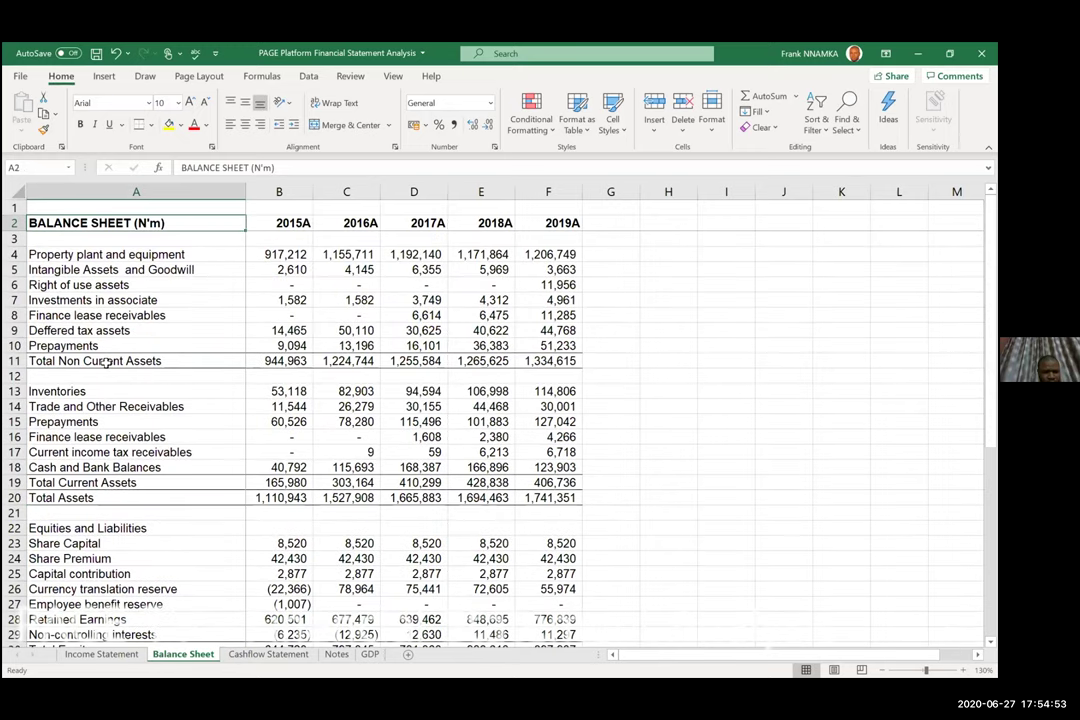
key("Down")
key("Down")
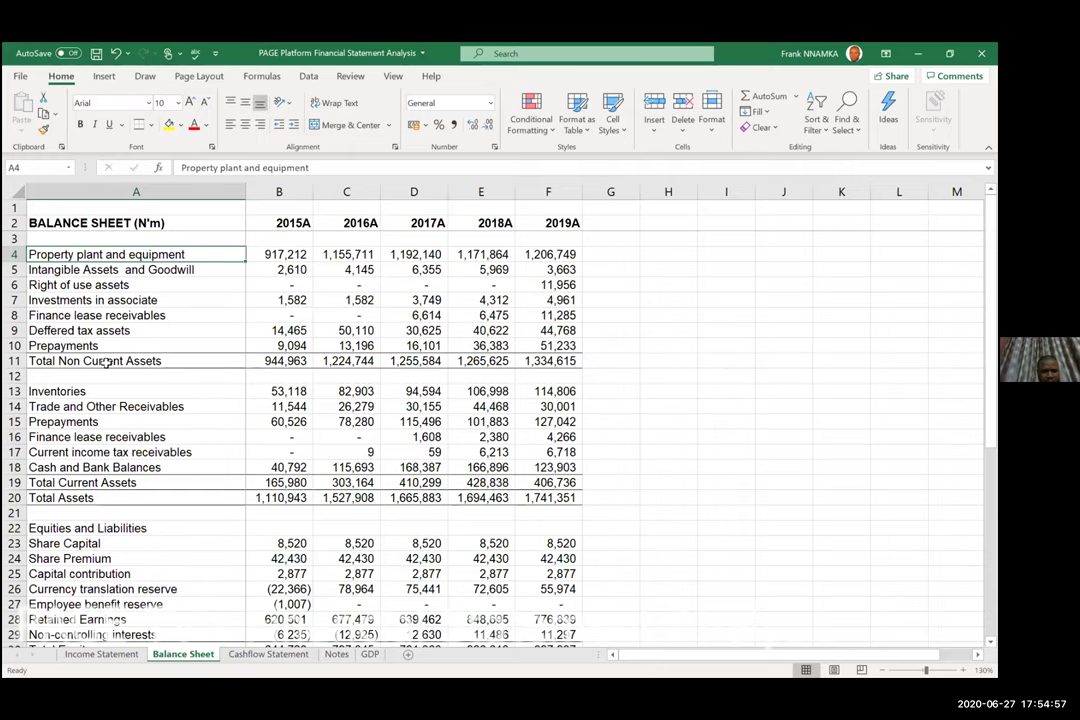
key("shift+Down")
key("shift+Down")
key("shift+Down")
key("shift+Down")
key("shift+Down")
key("shift+Down")
key("shift+Down")
key("shift+Down")
key("shift+Down")
key("shift+Down")
key("shift+Down")
key("shift+Down")
key("shift+Down")
key("shift+Down")
key("shift+Down")
key("shift+Down")
key("shift+Down")
key("shift+Down")
key("shift+Down")
key("shift+Down")
key("shift+Down")
key("shift+Down")
key("shift+Down")
key("shift+Down")
key("shift+Down")
key("shift+Down")
key("shift+Down")
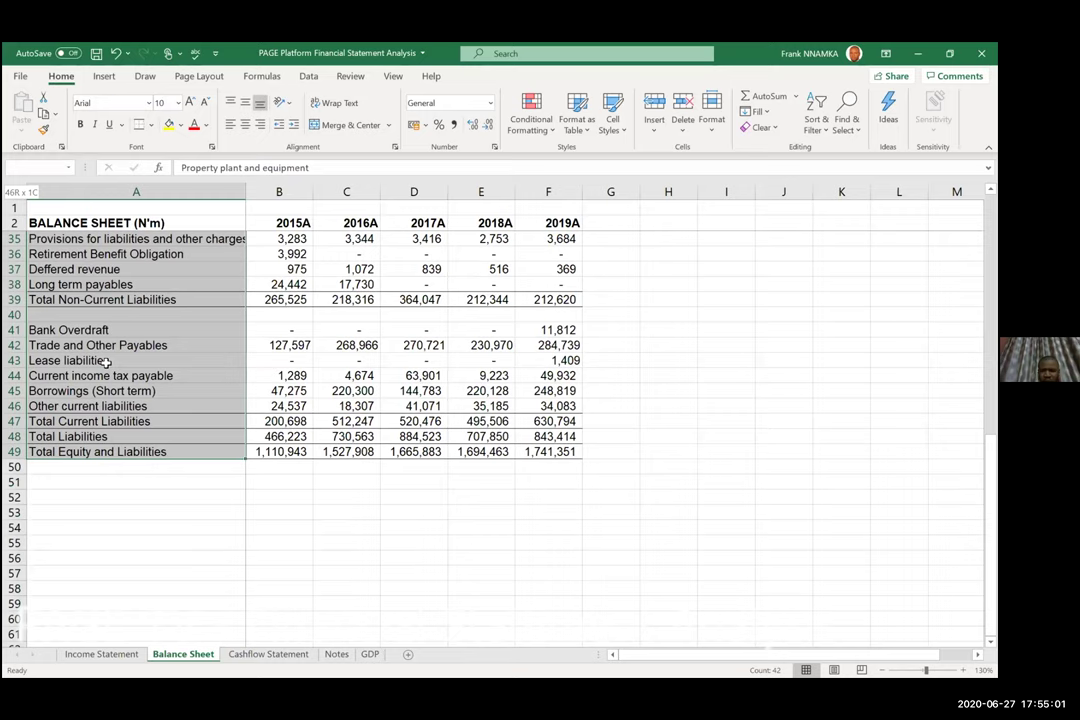
Copy the line-item labels and paste them starting at A53.
key("ctrl+c")
key("Down")
key("Down")
key("Down")
key("Down")
key("Down")
key("Down")
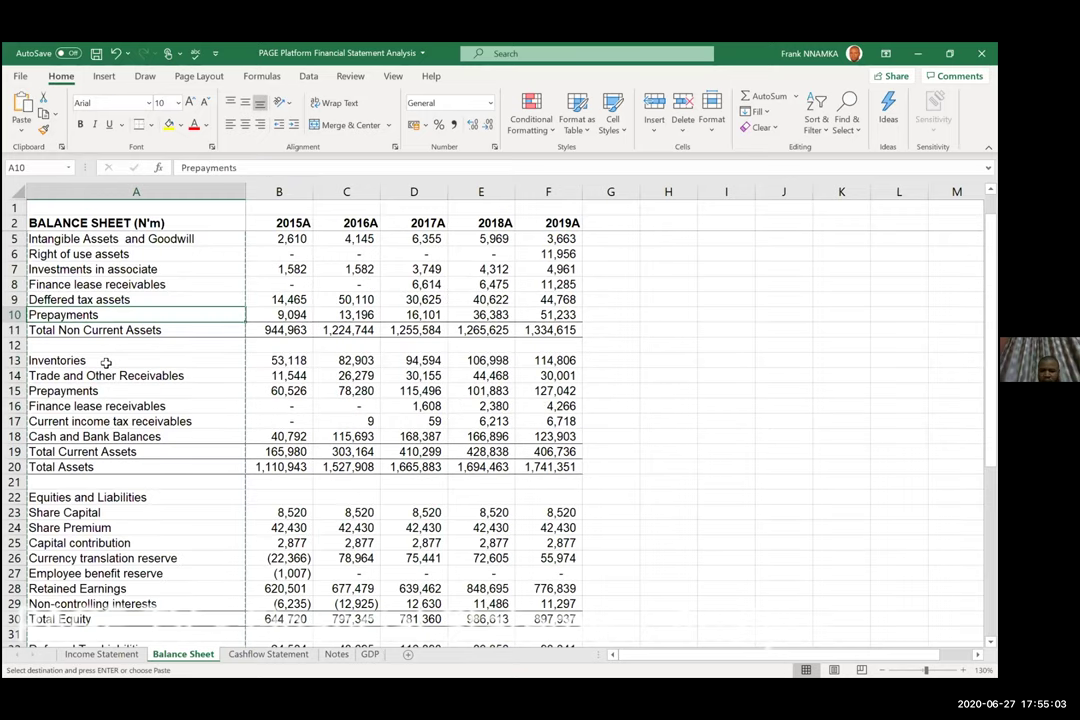
key("Down")
key("Down")
key("Down")
key("Down")
key("Down")
key("Down")
key("Down")
key("Down")
key("Down")
key("Down")
key("Down")
key("Down")
key("Down")
key("Down")
key("Down")
key("Down")
key("Down")
key("Down")
key("Down")
key("Down")
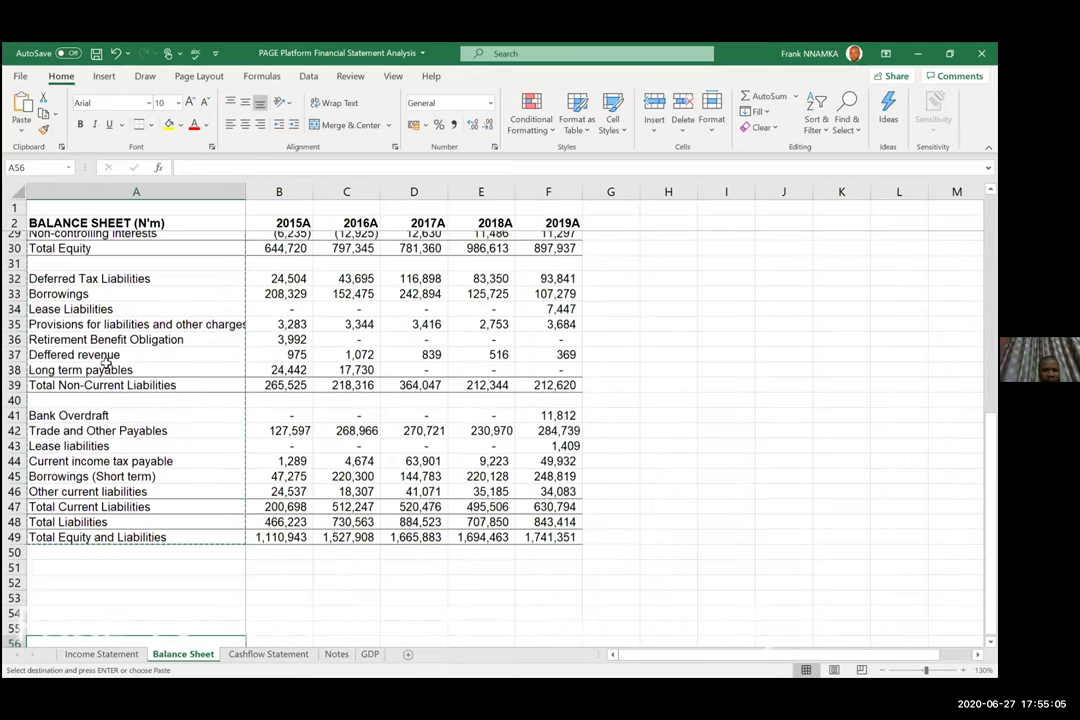
key("Up")
key("Up")
key("Up")
key("Up")
key("Down")
key("Return")
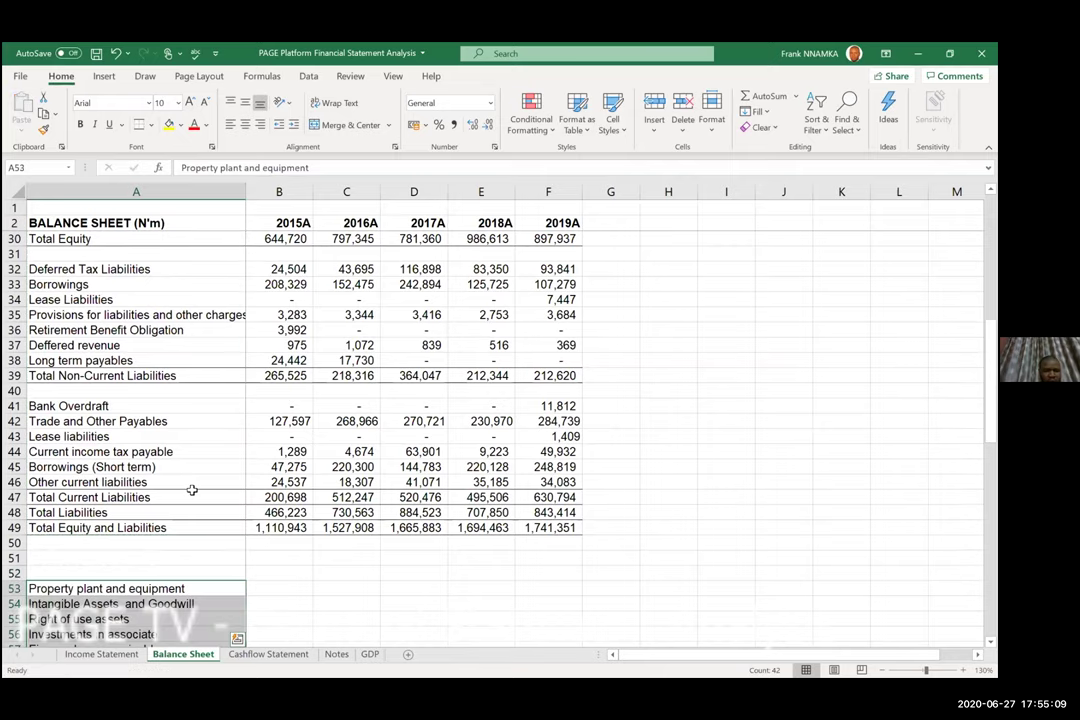
scroll(192, 490, "down", 3)
scroll(192, 490, "down", 3)
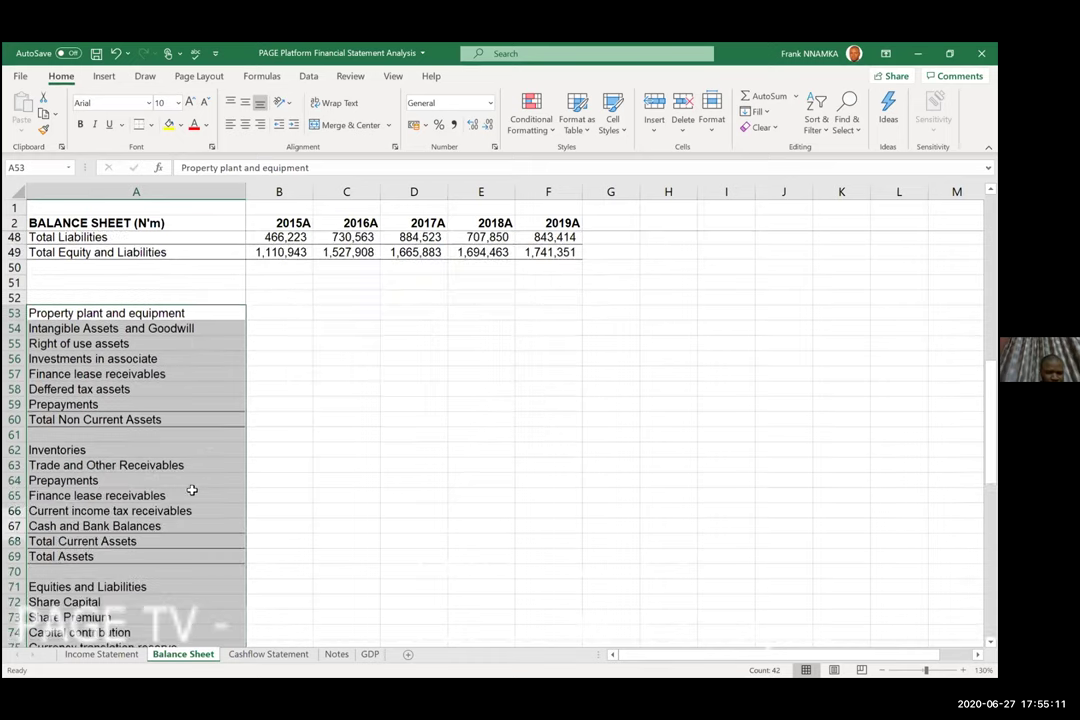
scroll(192, 490, "up", 2)
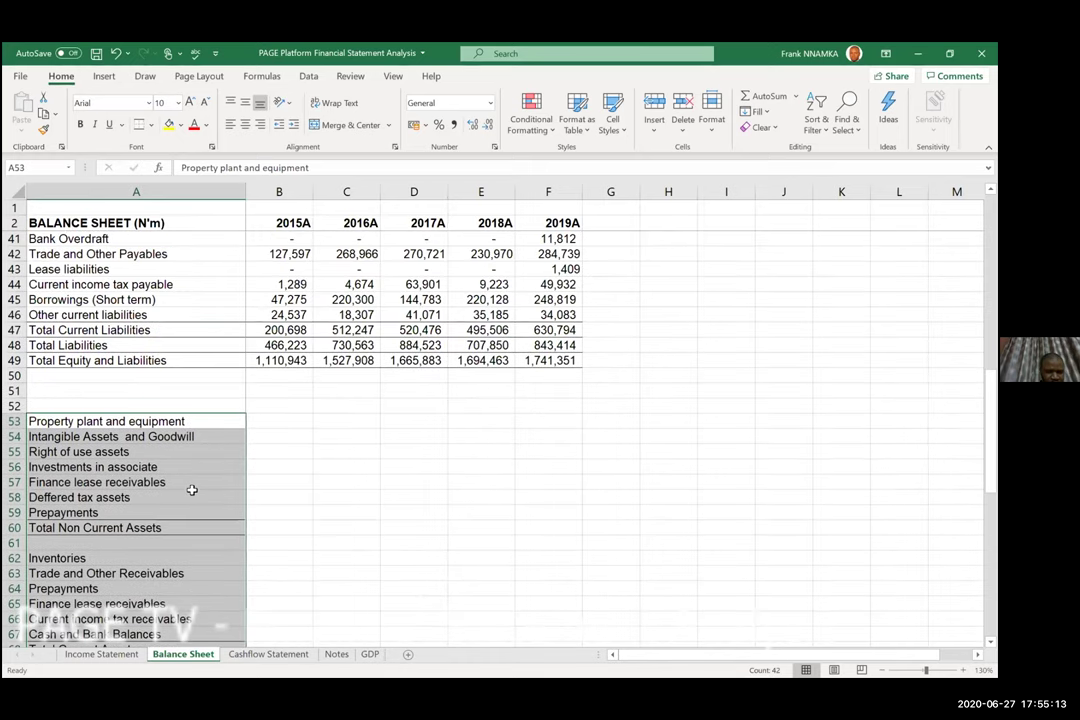
scroll(278, 405, "down", 3)
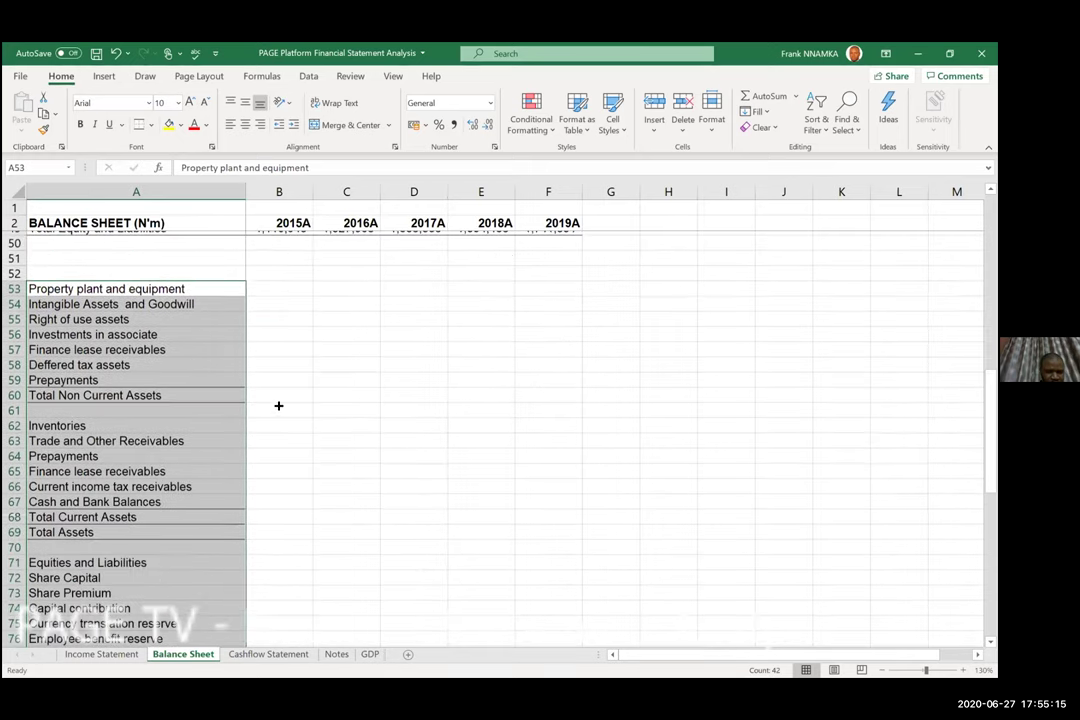
scroll(429, 460, "up", 3)
Enter =B4/B$20 in B53 for 2015A Property plant and equipment over Total Assets.
key("Right")
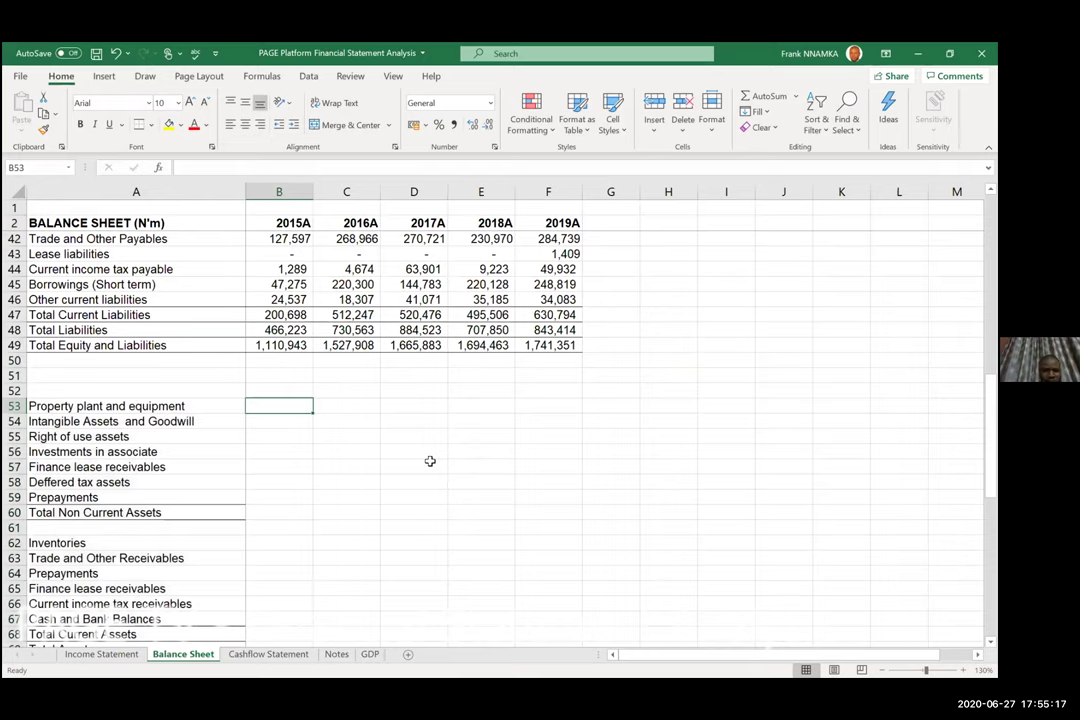
type("=")
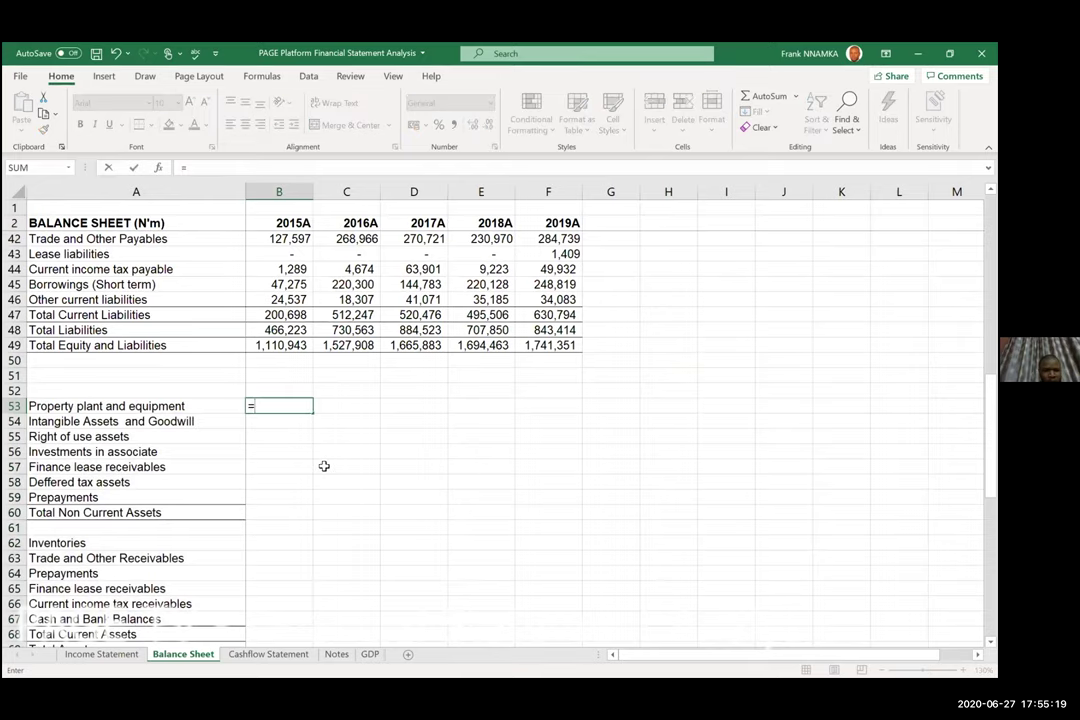
scroll(287, 262, "up", 13)
left_click(287, 253)
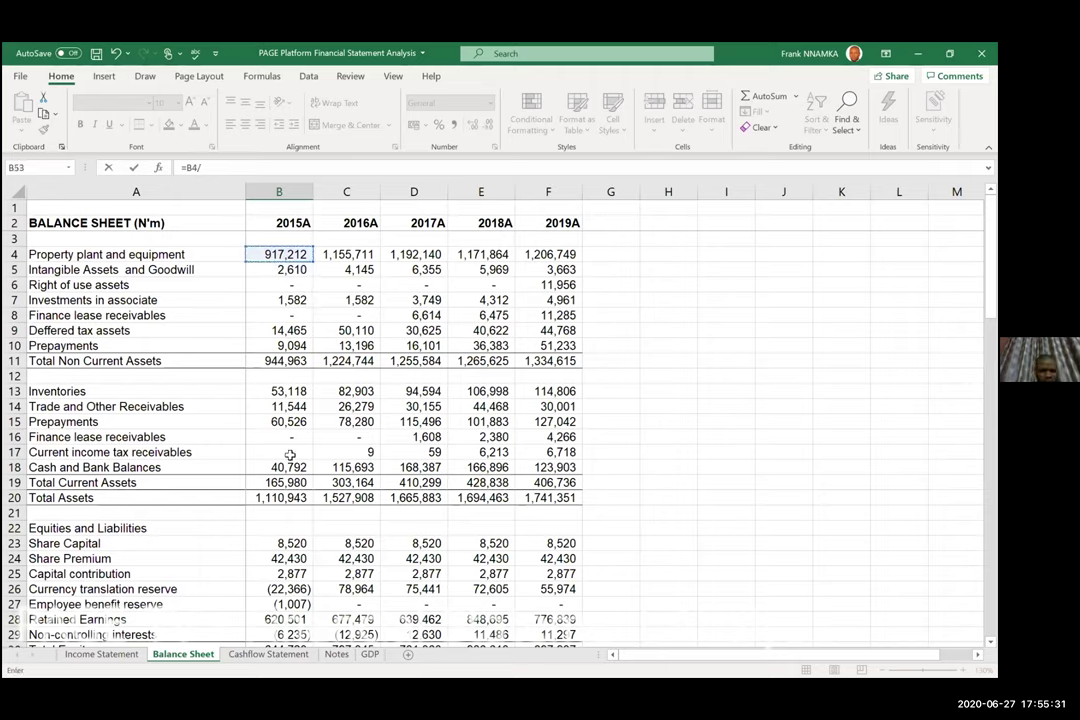
type("/")
left_click(293, 500)
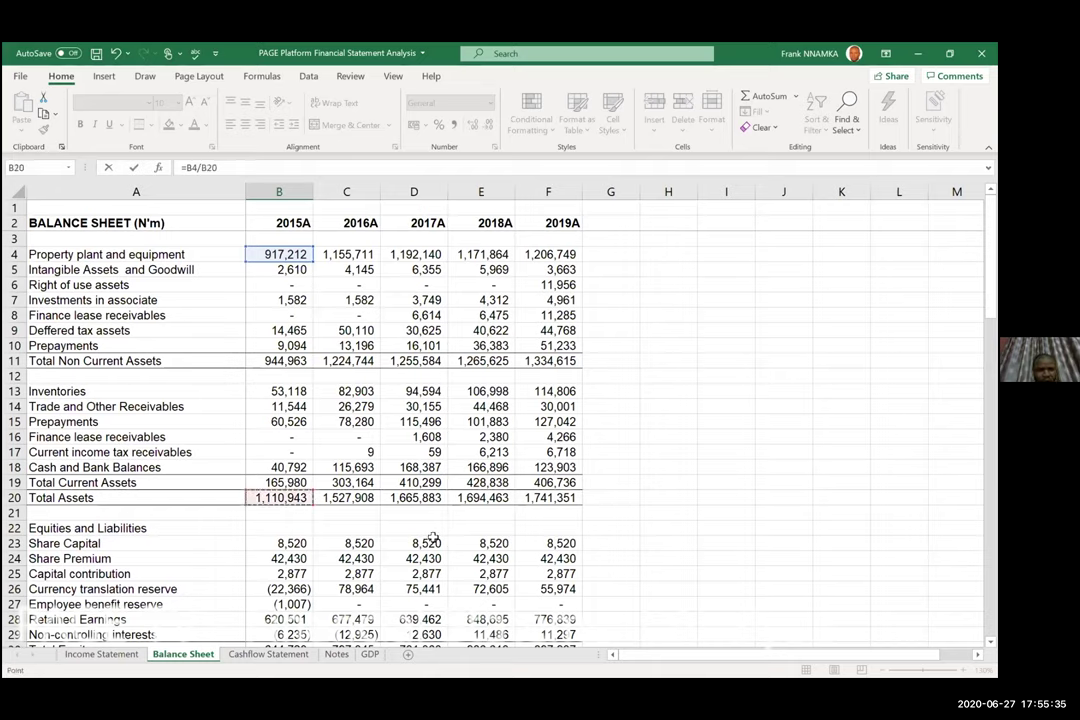
key("F4")
key("F4")
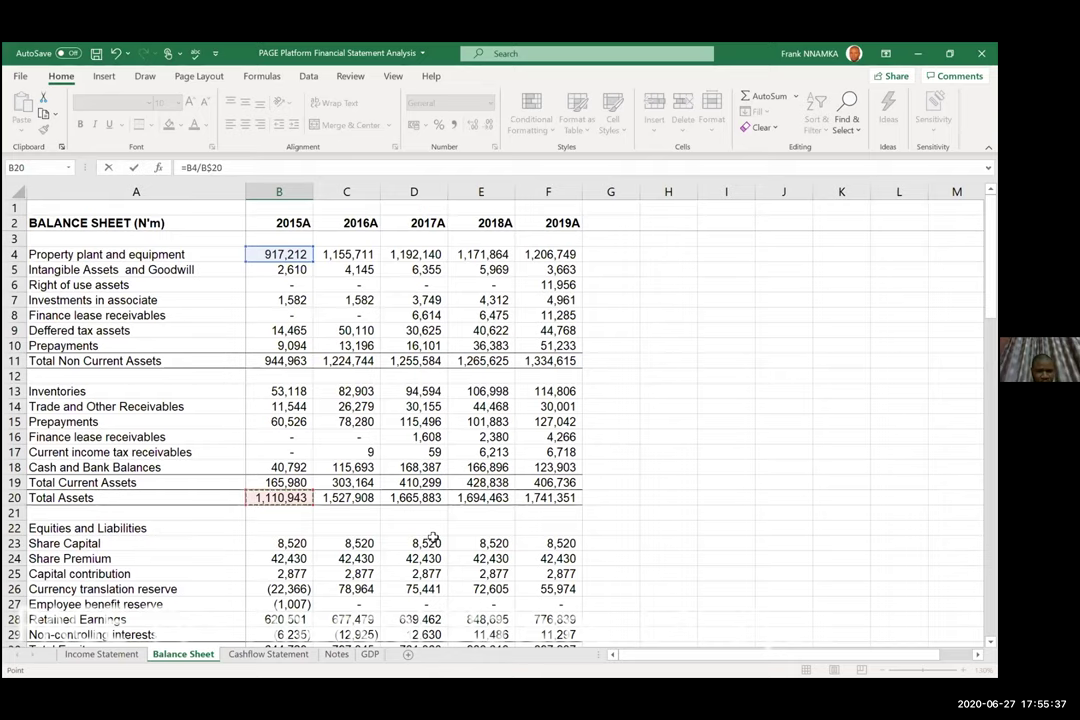
key("Return")
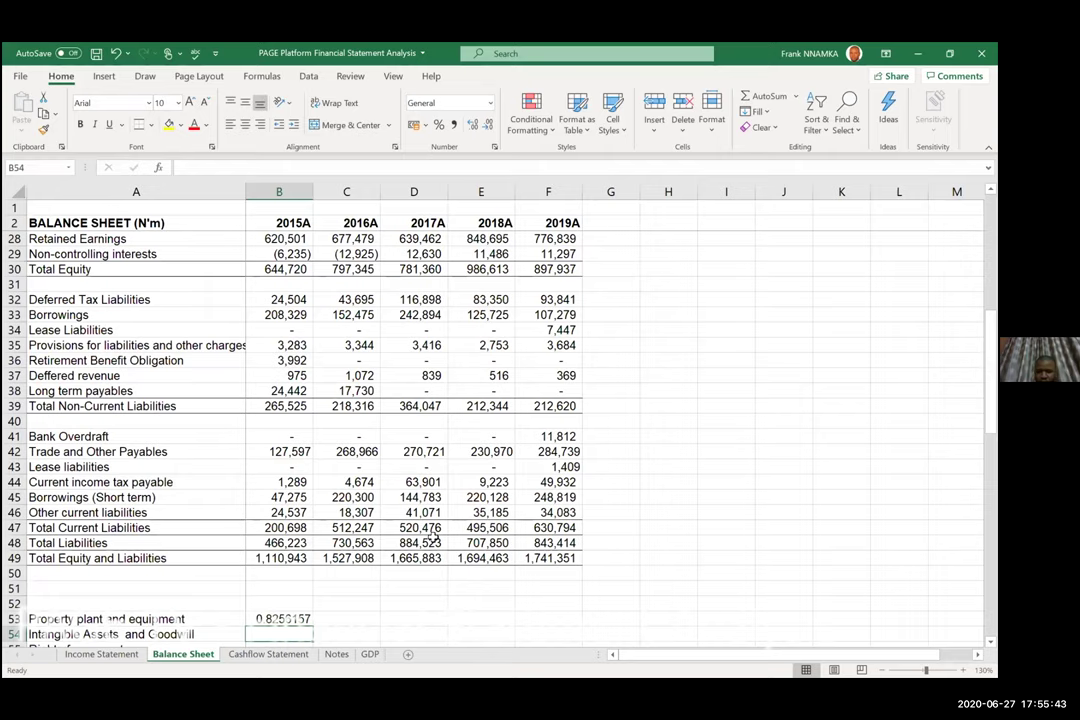
Extend the row 53 formula across to 2019A and format it as Percent Style.
key("Up")
key("shift+Right")
key("shift+Right")
key("shift+Right")
key("shift+Right")
key("ctrl+shift+5")
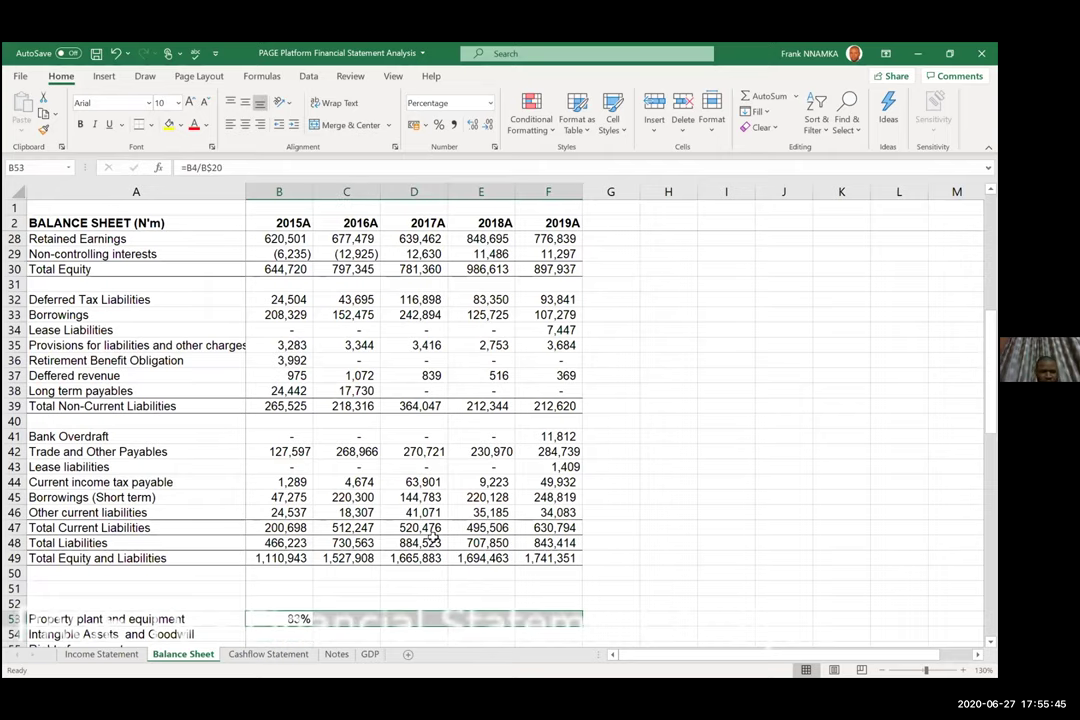
key("shift+Down")
key("shift+Down")
key("shift+Down")
key("shift+Down")
key("shift+Down")
key("shift+Down")
key("shift+Down")
key("shift+Down")
key("shift+Down")
key("shift+Down")
key("shift+Down")
key("shift+Down")
key("shift+Down")
key("shift+Down")
key("shift+Down")
key("shift+Down")
key("shift+Down")
key("shift+Down")
key("shift+Down")
key("shift+Down")
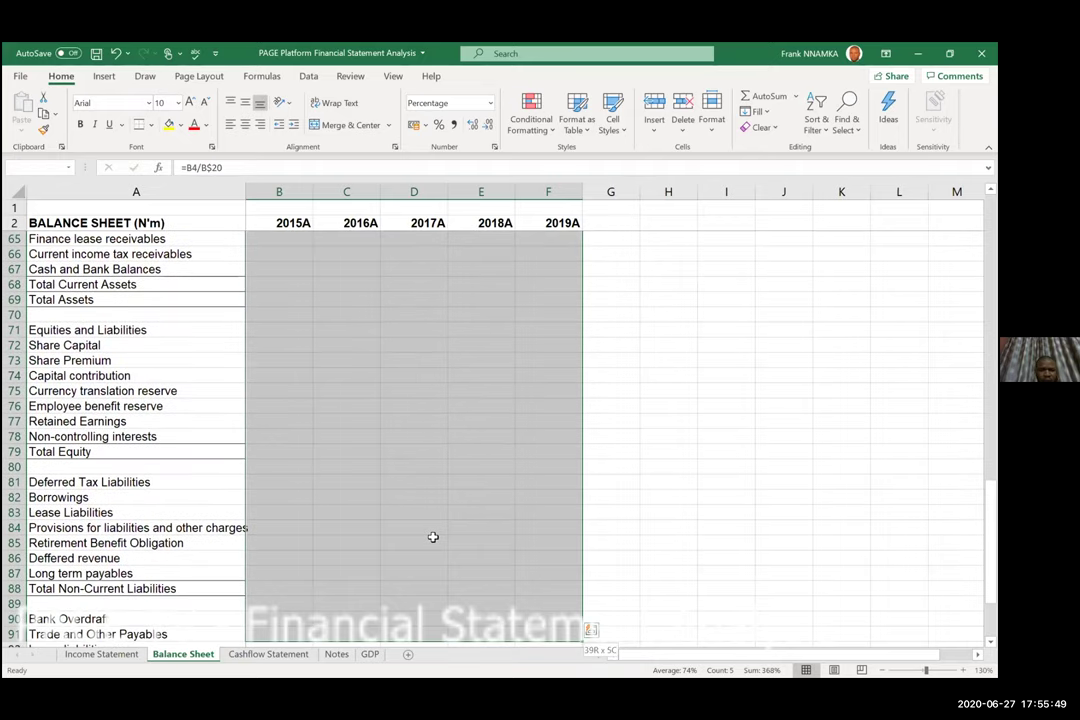
Copy the B53 formula into B61, then clear the resulting 0%.
key("Up")
key("Up")
key("Up")
key("Up")
key("Up")
key("Up")
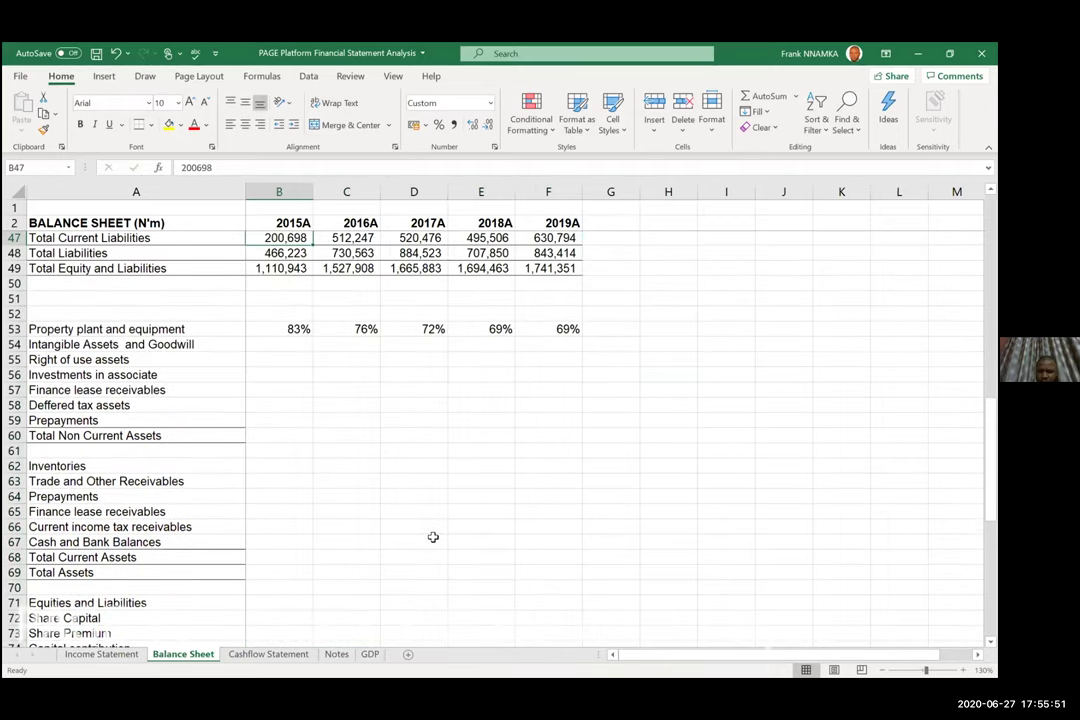
key("Down")
key("Down")
key("Down")
key("Down")
key("Down")
key("Down")
key("Down")
key("Up")
key("ctrl+c")
key("Down")
key("Down")
key("Down")
key("Down")
key("Down")
key("Down")
key("Down")
key("Down")
key("Return")
key("Up")
key("Up")
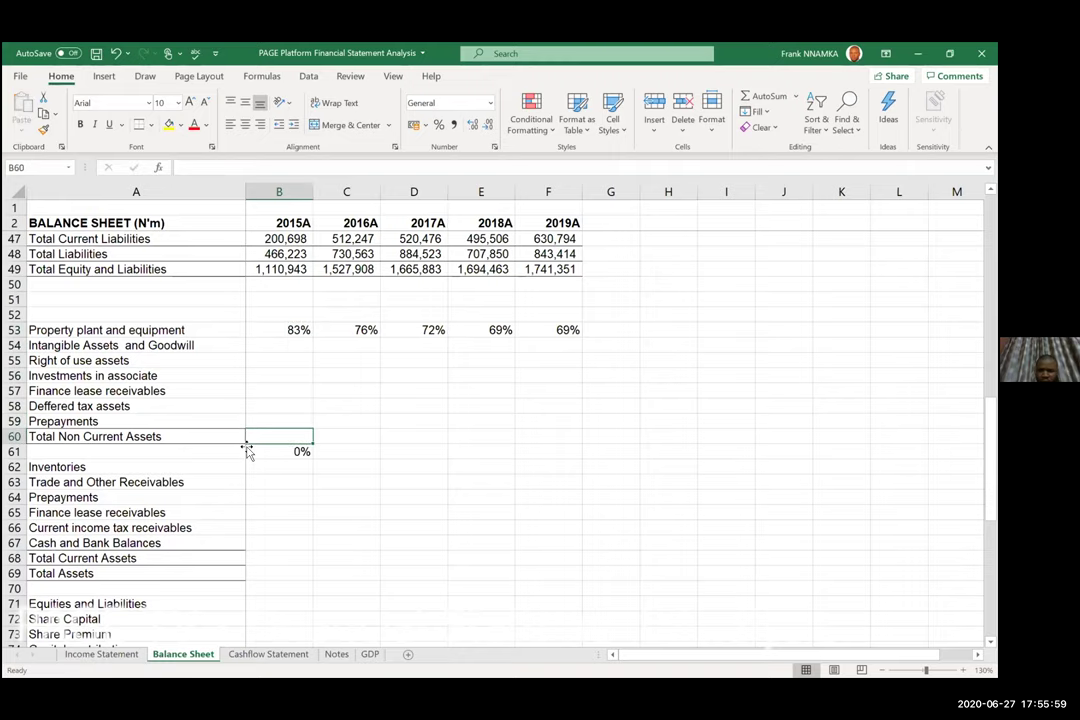
key("Down")
key("Delete")
key("Up")
key("Up")
key("Up")
key("Up")
key("Up")
key("Up")
key("Up")
key("Up")
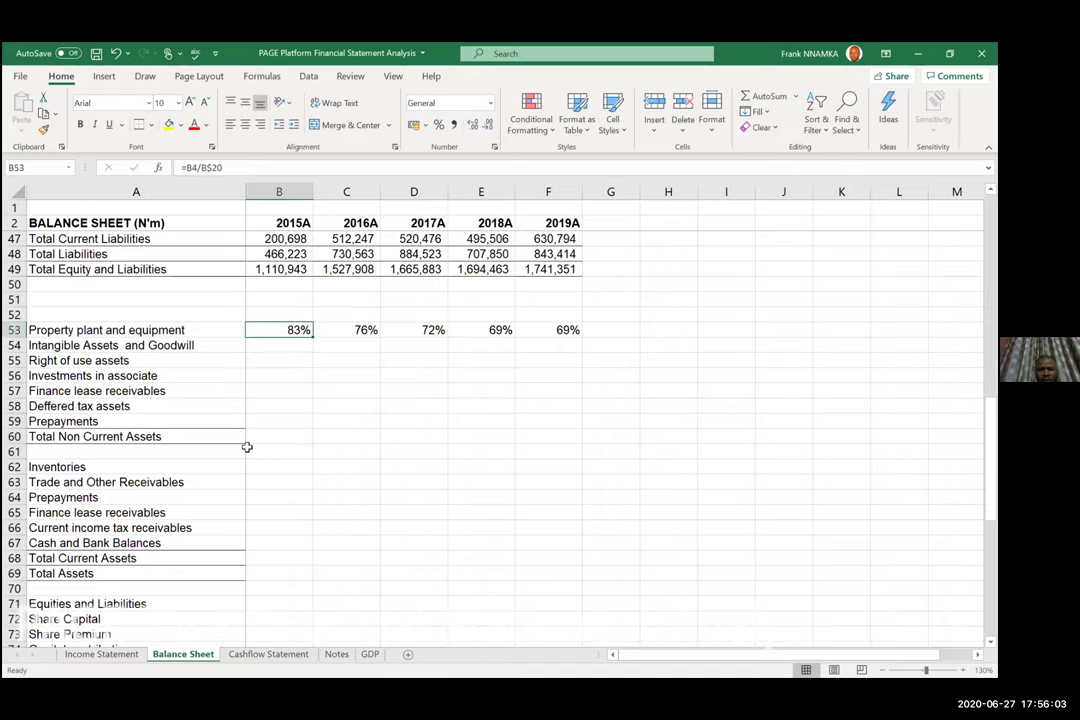
Paste the percentage formulas over B53:F98 so every line item shows 2015A–2019A shares.
key("shift+Right")
key("shift+Right")
key("shift+Right")
key("shift+Right")
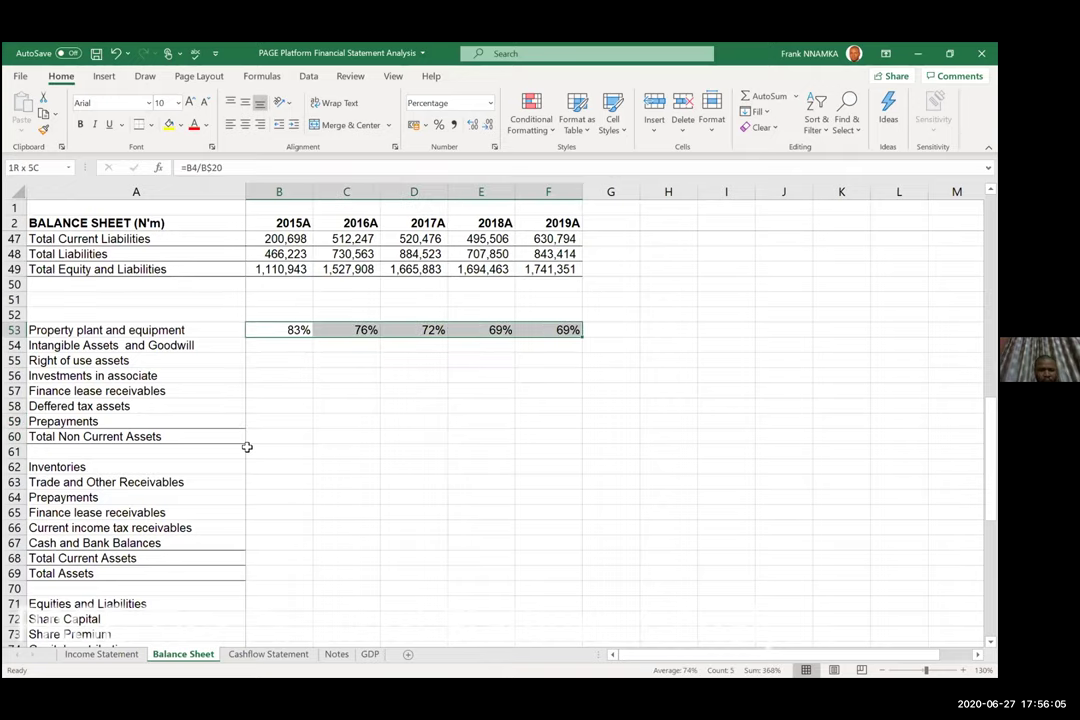
key("shift+Down")
key("shift+Down")
key("shift+Down")
key("shift+Down")
key("shift+Down")
key("shift+Down")
key("shift+Down")
key("shift+Down")
key("shift+Down")
key("shift+Down")
key("shift+Down")
key("shift+Down")
key("shift+Down")
key("shift+Down")
key("shift+Down")
key("shift+Down")
key("shift+Down")
key("shift+Down")
key("shift+Down")
key("shift+Down")
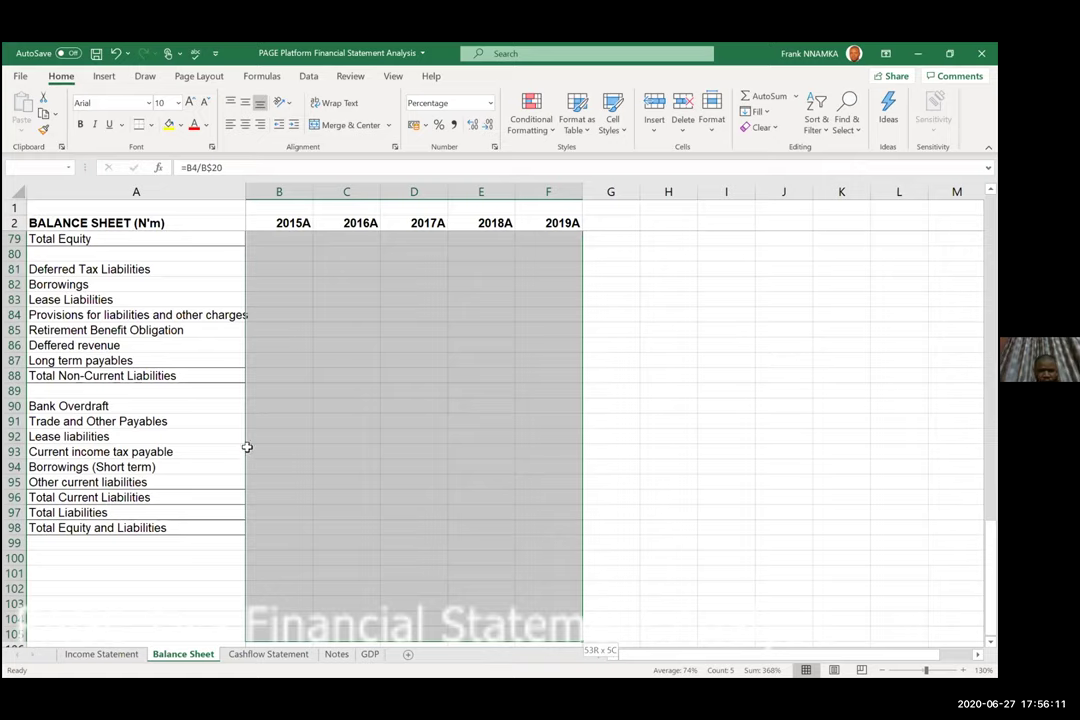
key("ctrl+v")
key("Down")
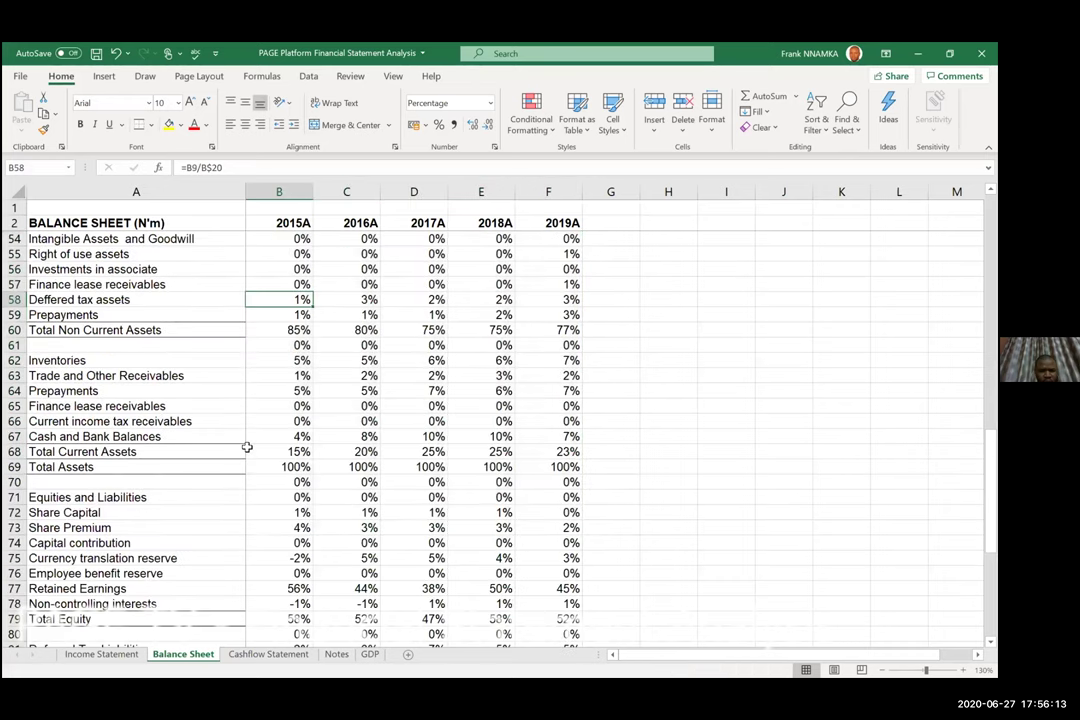
key("Up")
key("Up")
key("Up")
key("Up")
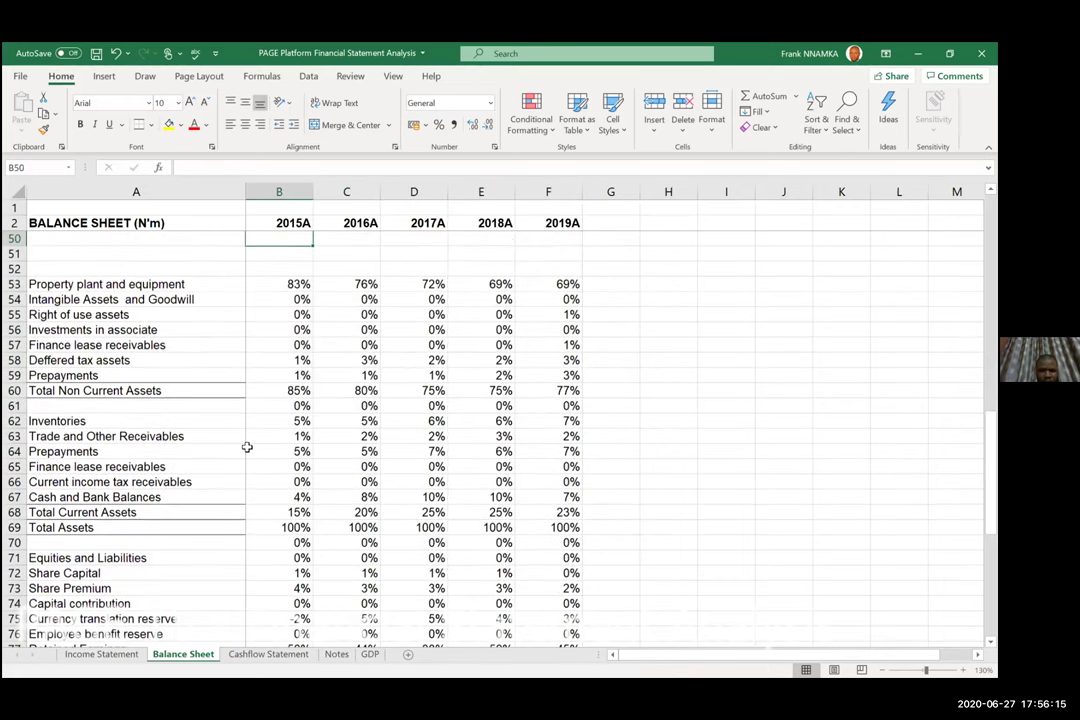
Clear the stray 0% values from spacer rows 61 and 70.
key("Down")
key("Down")
key("Down")
key("Down")
key("Down")
key("Down")
key("Down")
key("Down")
key("Down")
key("Down")
key("Down")
key("shift+Right")
key("shift+Right")
key("shift+Right")
key("shift+Right")
key("Delete")
key("Down")
key("Down")
key("Down")
key("Down")
key("Down")
key("Down")
key("Down")
key("Down")
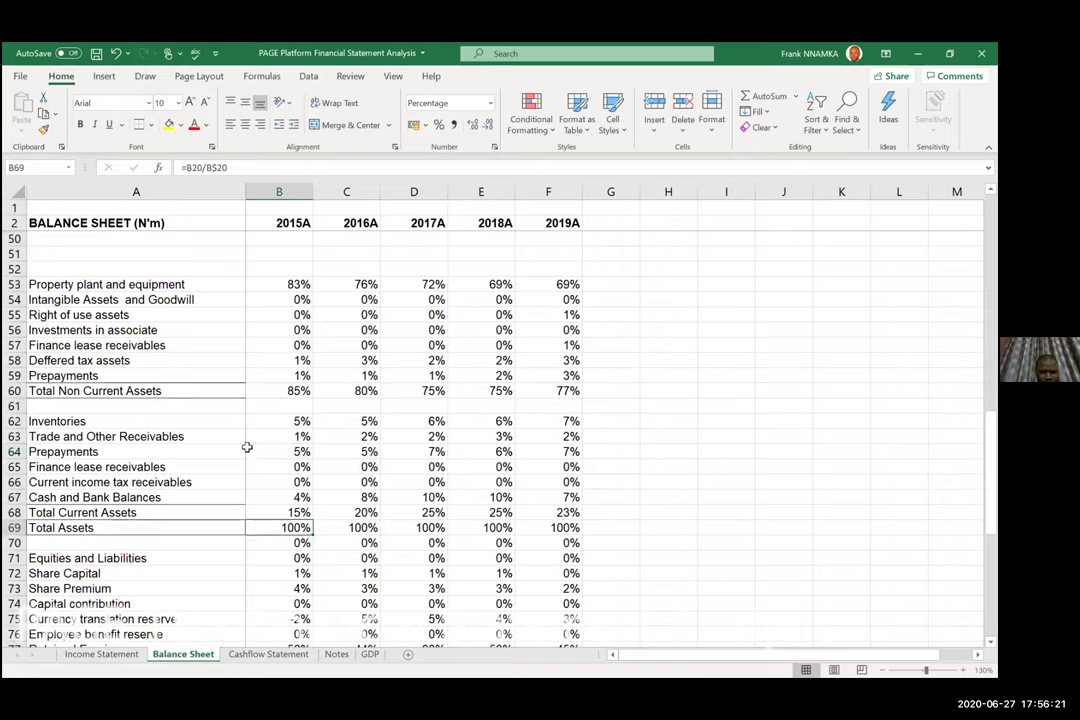
key("Down")
key("shift+Right")
key("shift+Right")
key("shift+Right")
key("shift+Right")
key("Delete")
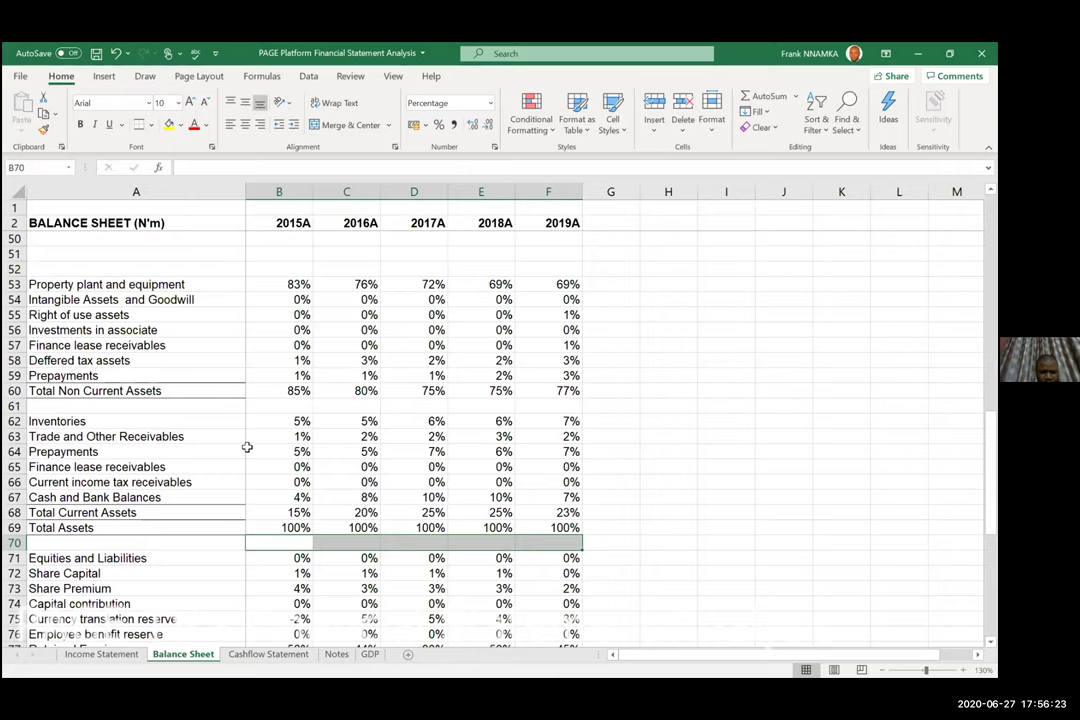
Check an equity-line formula and review the liabilities rows down to the block's end.
key("Down")
key("Down")
key("Down")
key("Down")
key("Down")
key("Down")
key("Down")
key("Down")
key("Down")
key("Down")
key("Down")
key("Down")
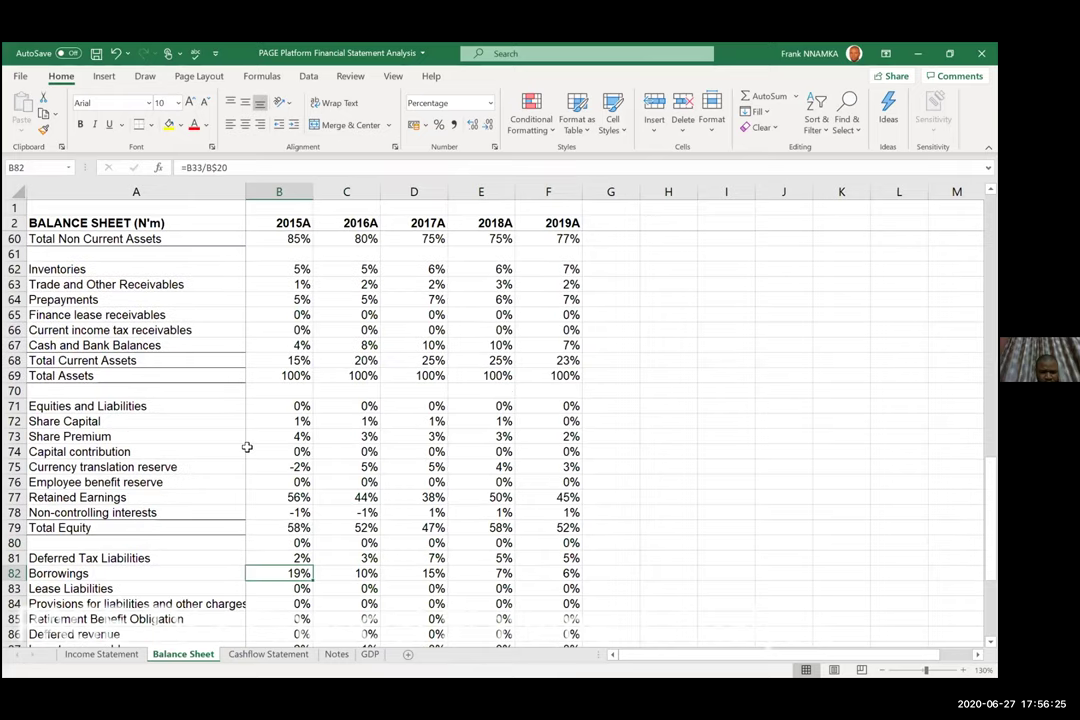
left_click(247, 447)
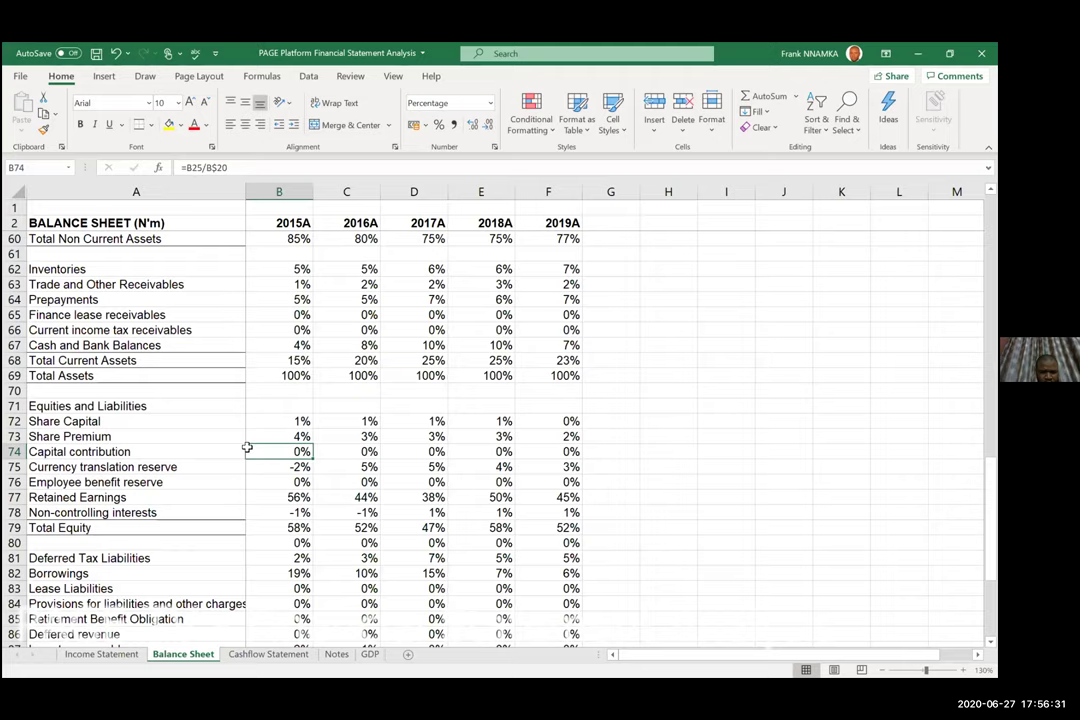
key("Down")
key("Down")
key("Down")
key("Down")
key("Down")
key("Down")
key("Down")
key("Down")
key("Down")
key("Down")
key("Down")
key("Down")
key("Down")
key("Down")
key("Down")
key("Down")
key("Down")
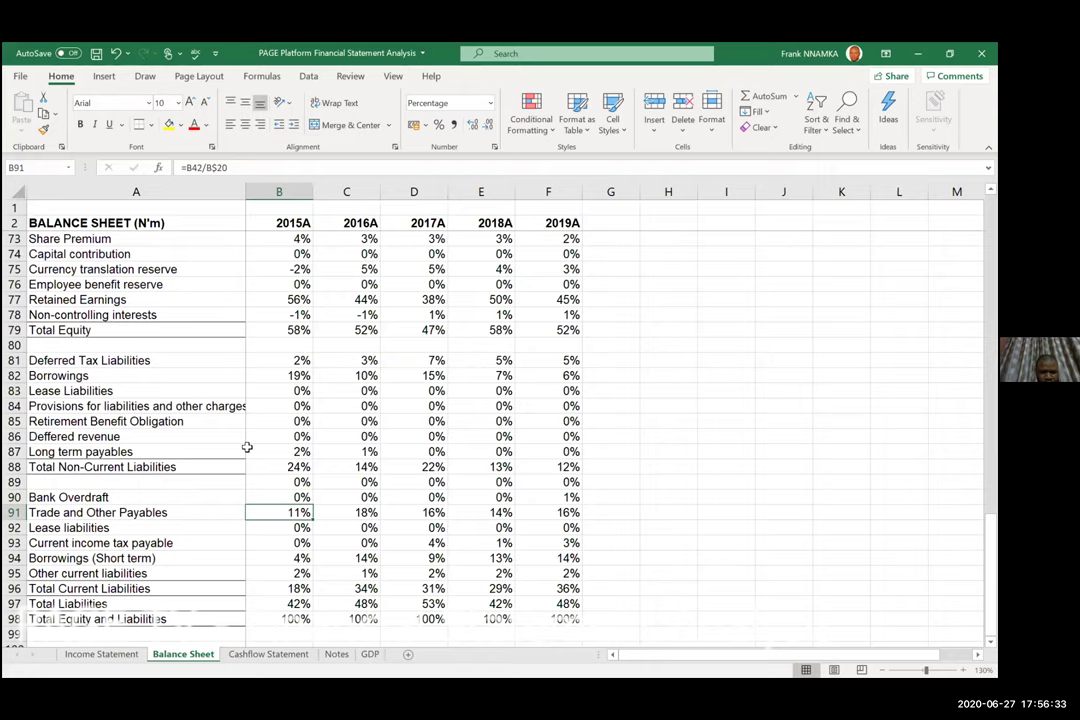
key("Up")
key("Down")
key("Down")
key("Down")
key("Down")
key("Down")
key("Down")
key("Down")
key("Down")
key("Down")
key("Down")
key("Down")
key("Down")
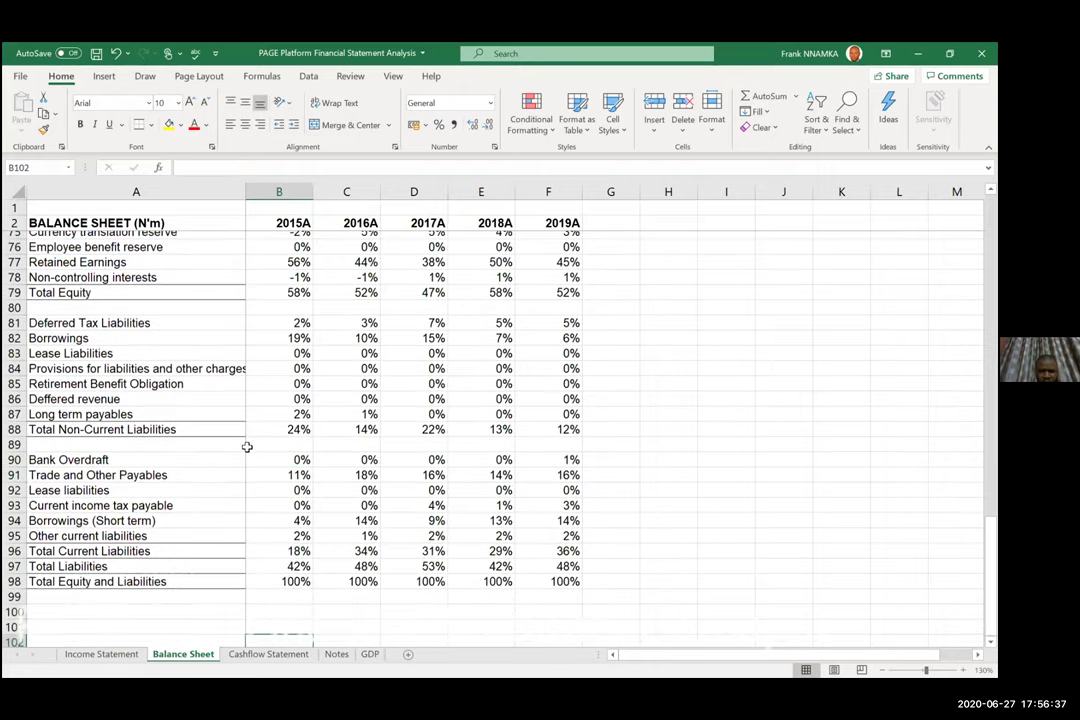
key("Up")
key("Up")
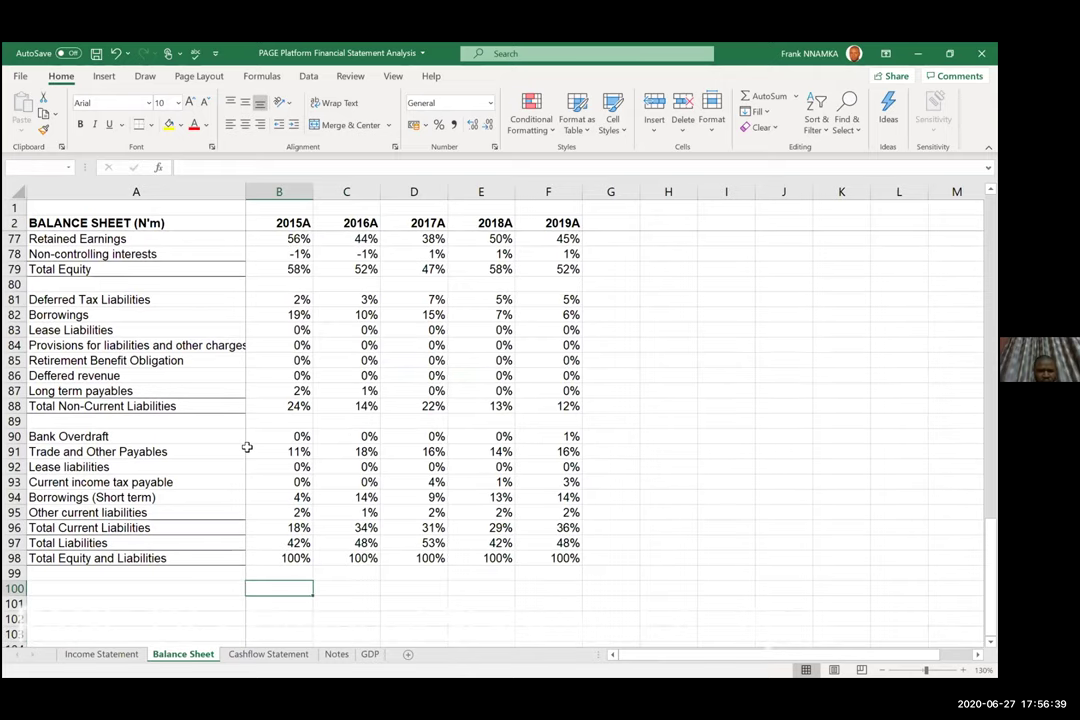
key("Up")
key("Up")
key("Up")
key("Up")
key("Up")
key("Up")
key("Up")
key("Up")
key("Up")
key("Up")
key("Up")
key("Up")
key("Up")
key("Up")
key("Up")
key("Up")
key("Up")
key("Up")
key("Up")
key("Up")
key("Up")
key("Up")
key("Up")
key("Up")
key("Up")
key("Up")
key("Up")
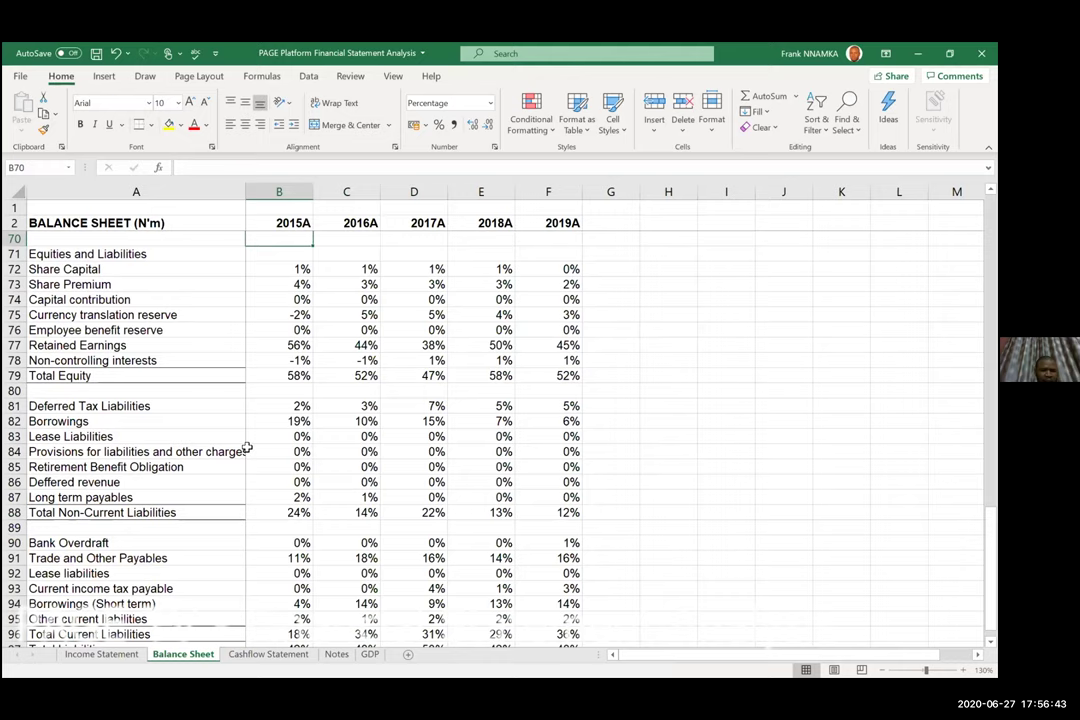
key("Page_Up")
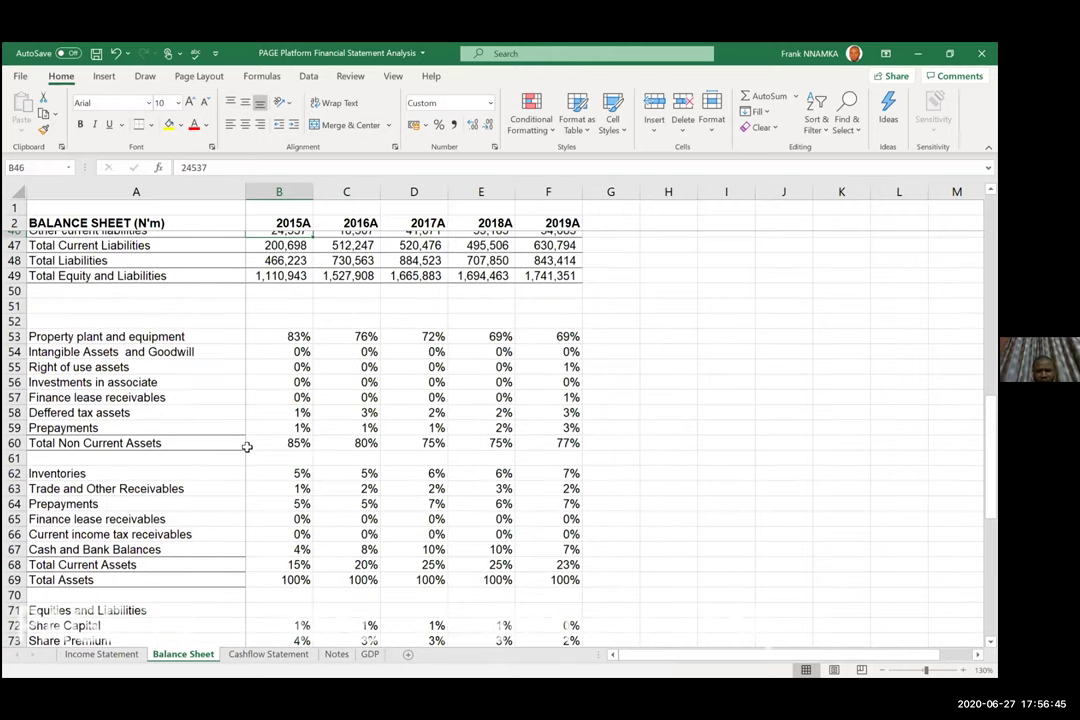
key("Down")
key("Down")
key("Down")
key("Down")
key("Down")
key("Down")
key("Down")
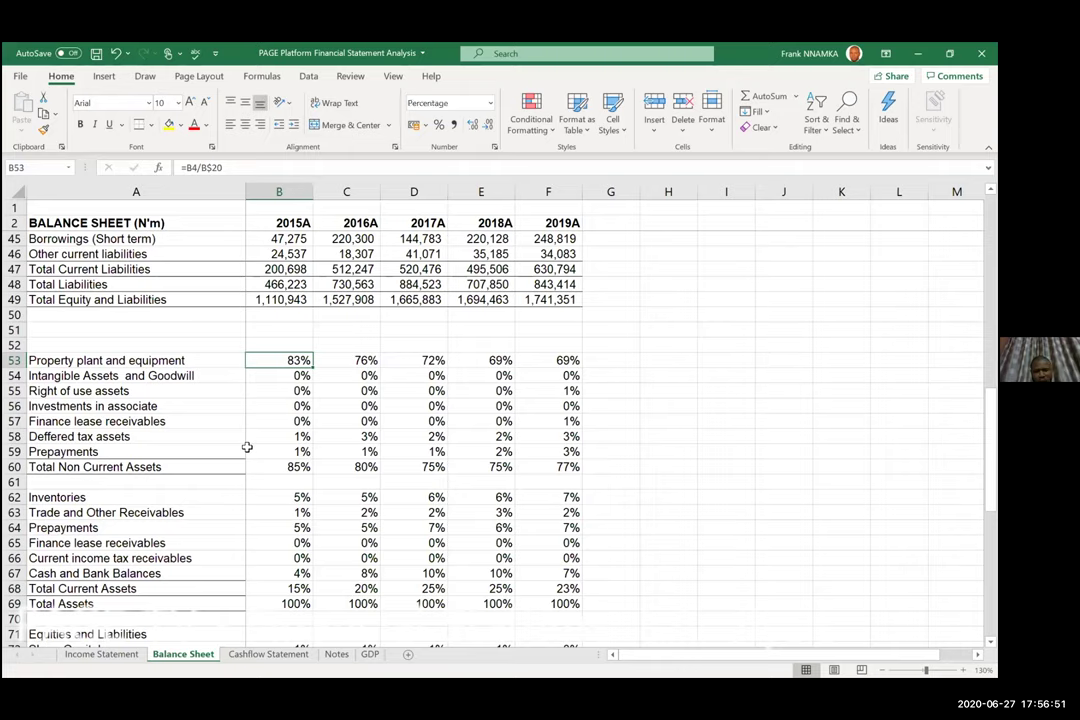
key("ctrl+End")
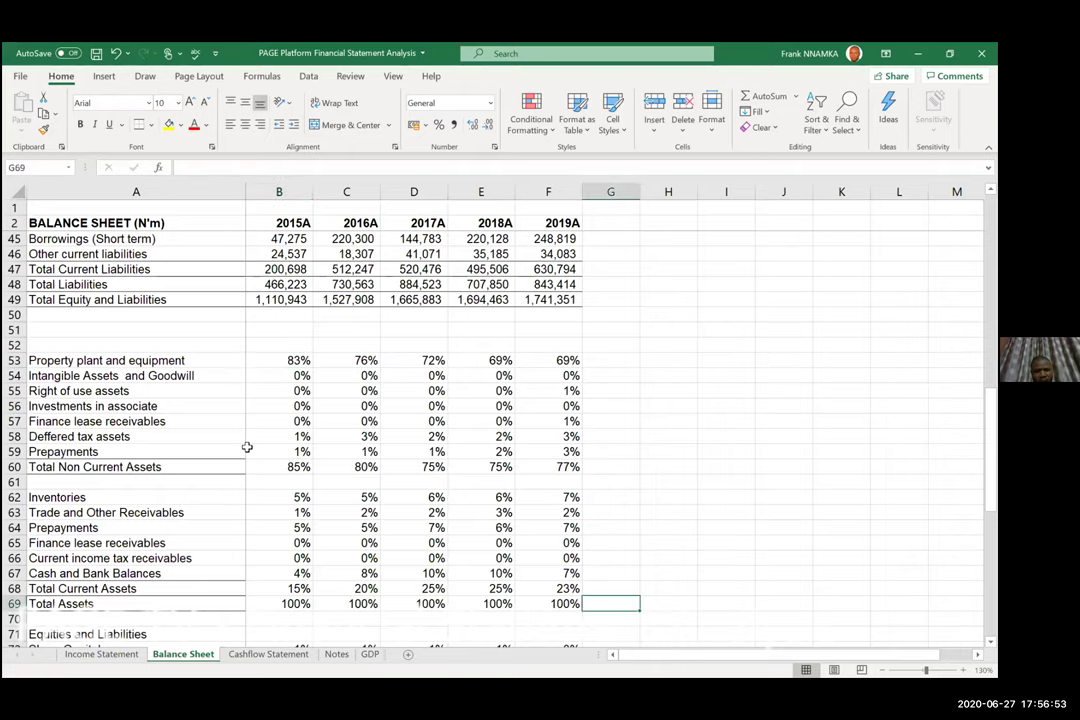
key("Home")
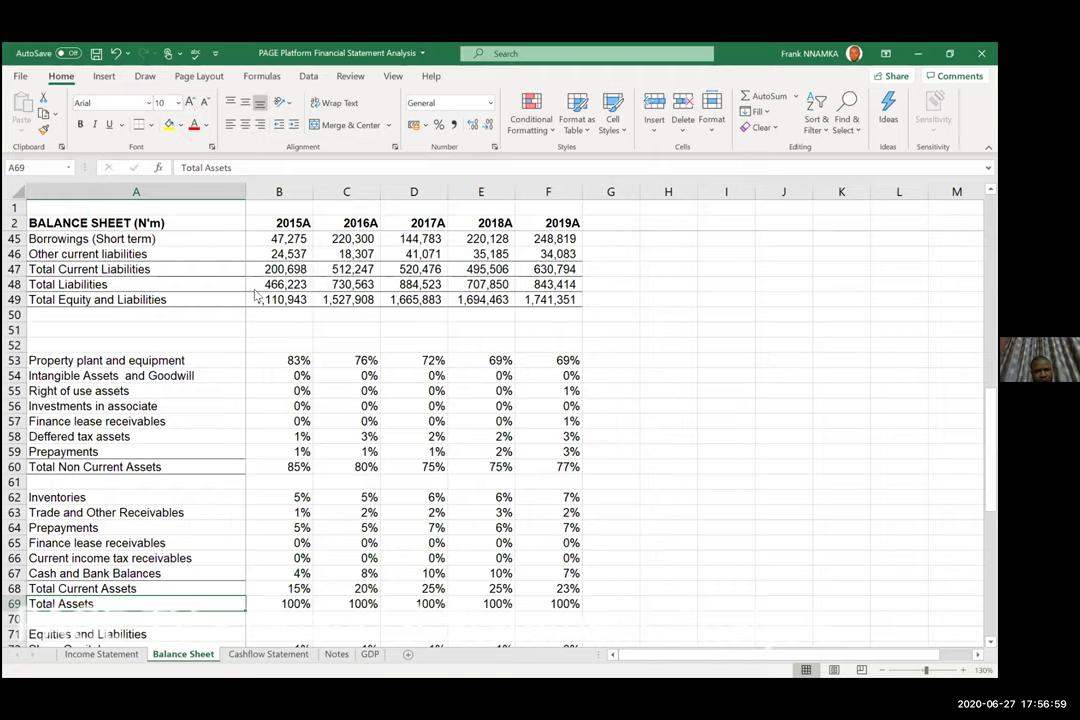
key("Up")
key("Up")
key("Up")
key("Right")
key("Right")
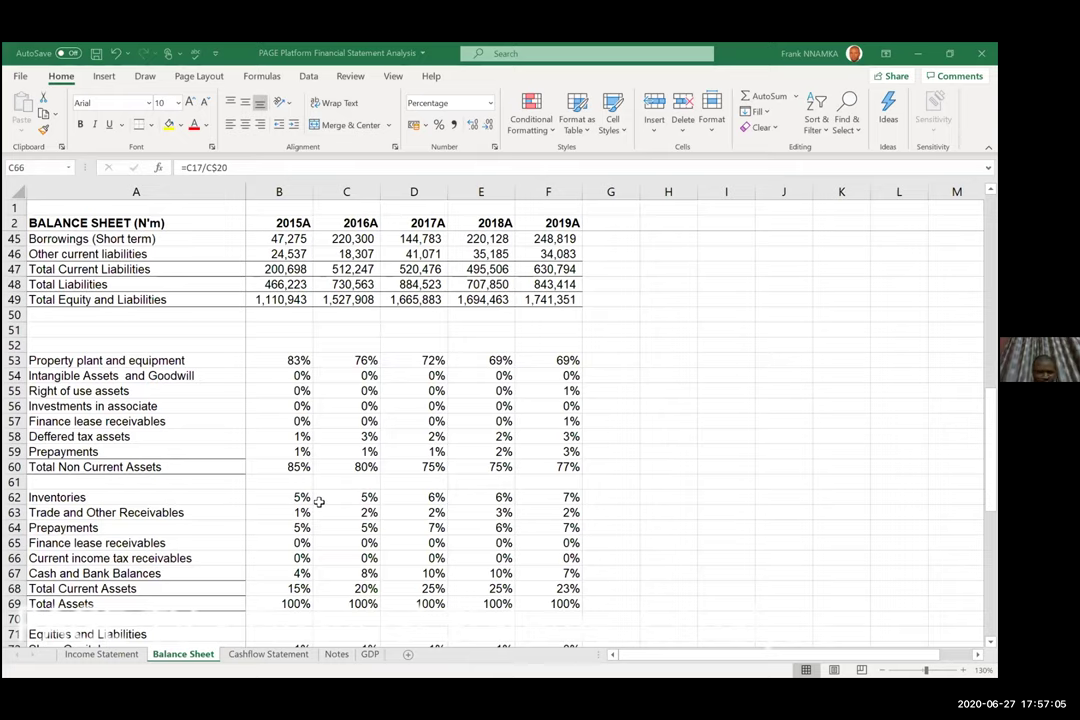
key("Left")
key("Up")
key("Up")
key("Up")
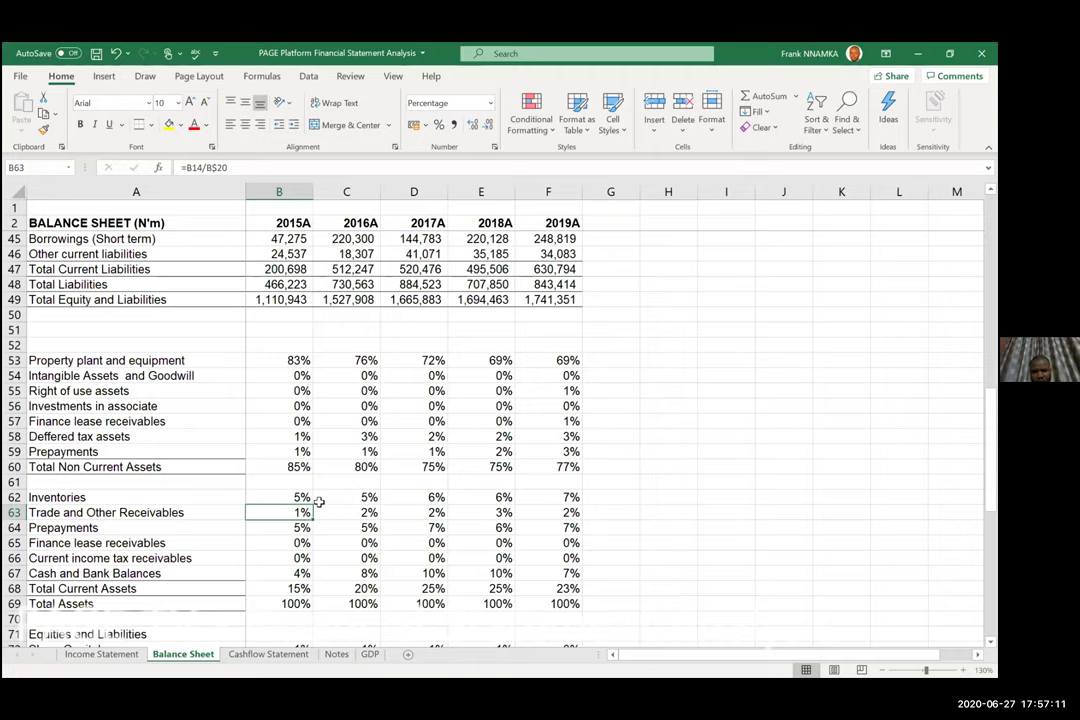
key("Up")
key("Up")
key("Up")
key("Right")
key("Right")
key("Right")
key("Right")
key("Right")
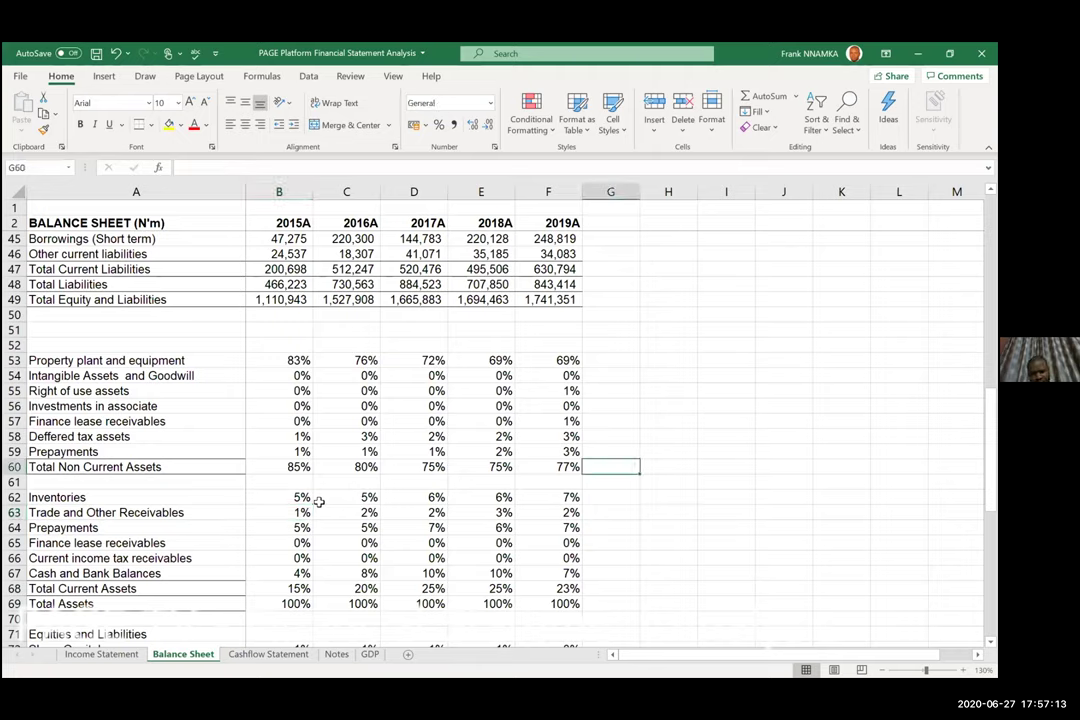
key("Left")
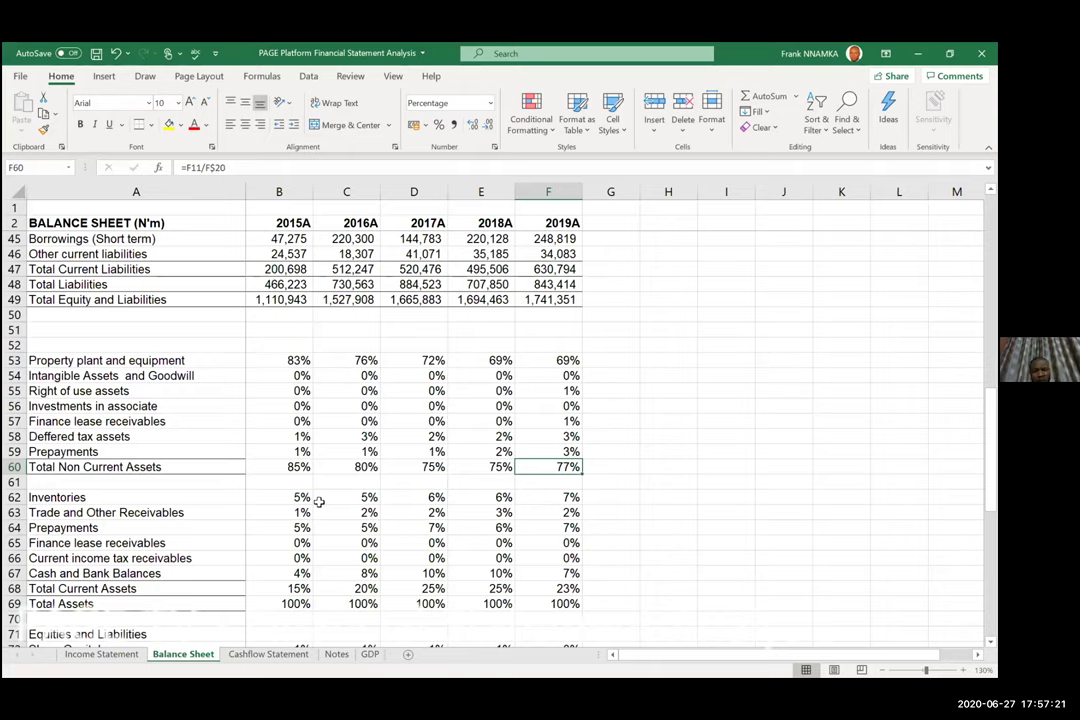
key("ctrl+Left")
key("ctrl+Up")
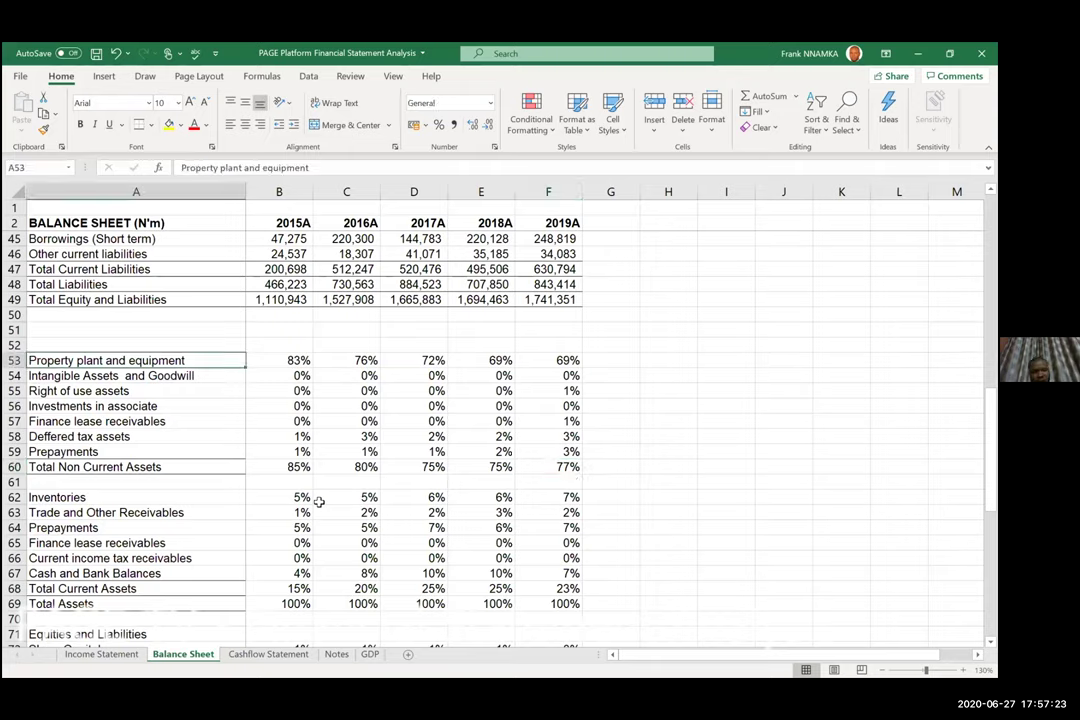
key("ctrl+shift+Down")
key("ctrl+shift+Right")
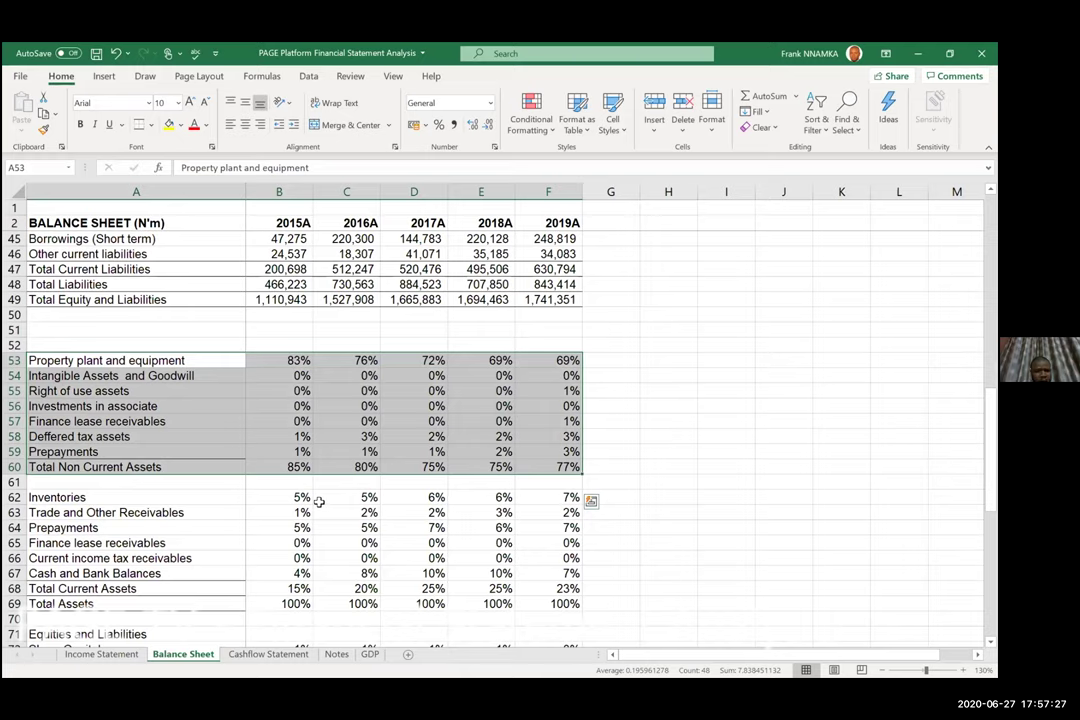
key("ctrl+Down")
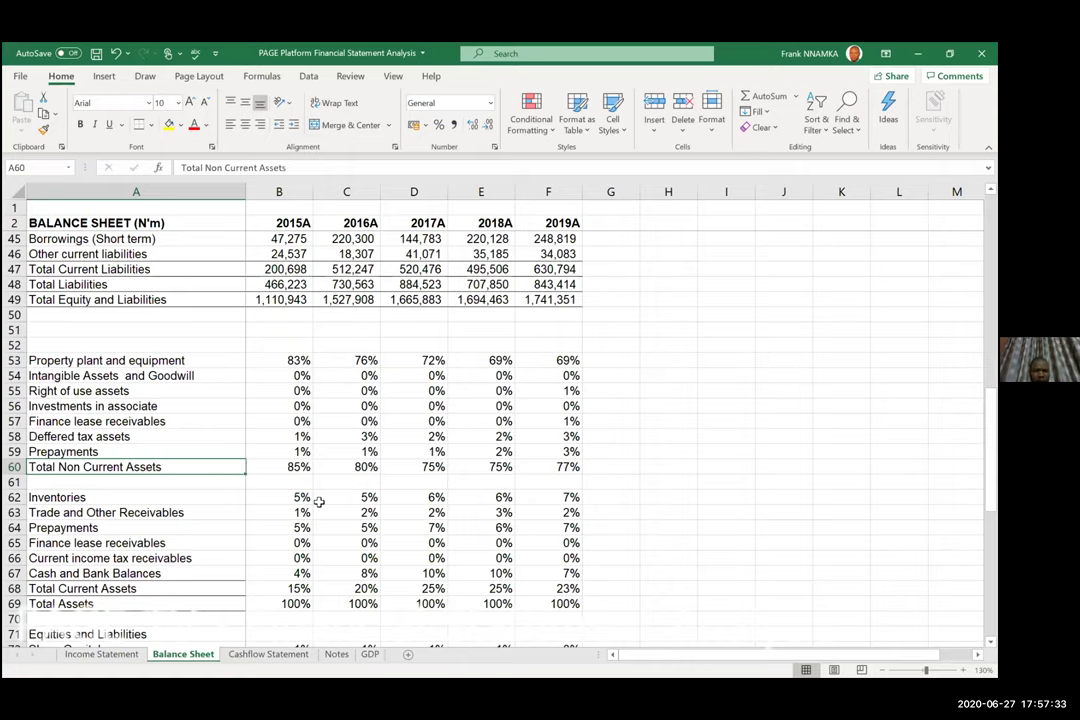
key("ctrl+shift+Right")
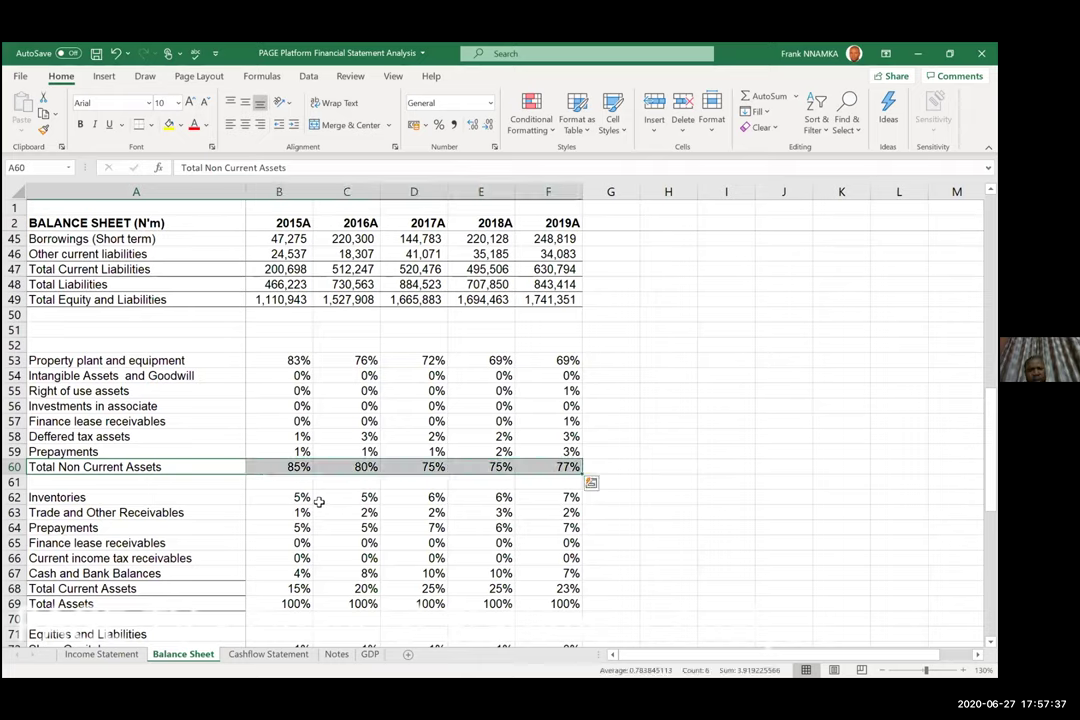
key("Up")
key("Up")
key("Up")
key("Up")
key("Up")
key("Up")
key("Up")
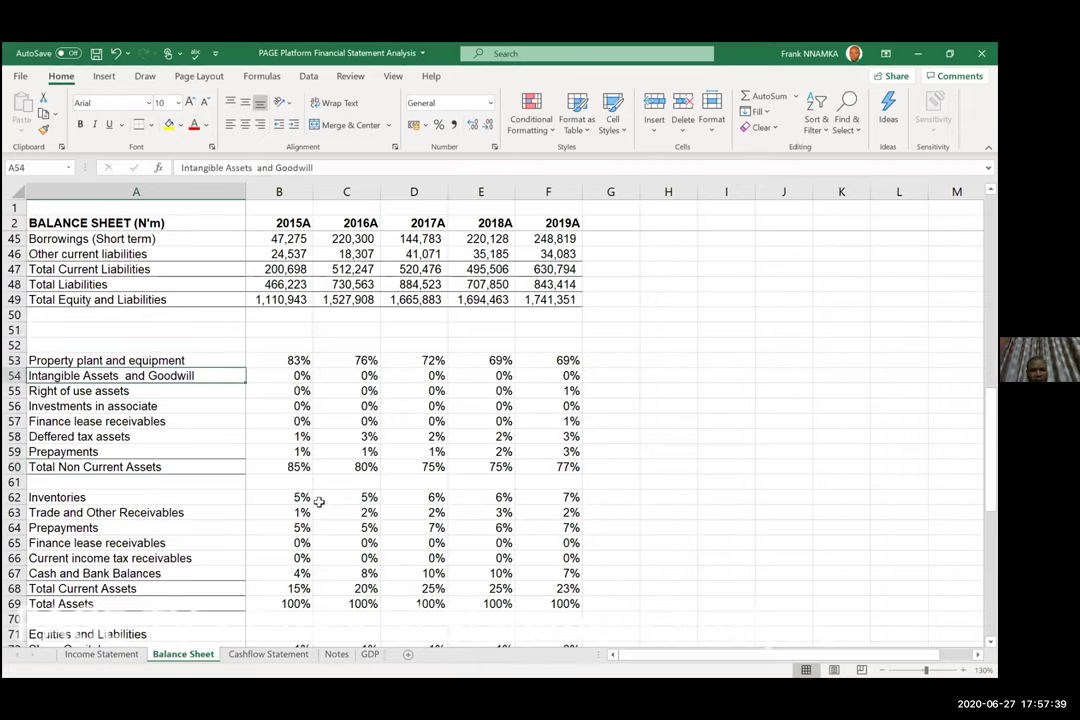
key("ctrl+shift+Right")
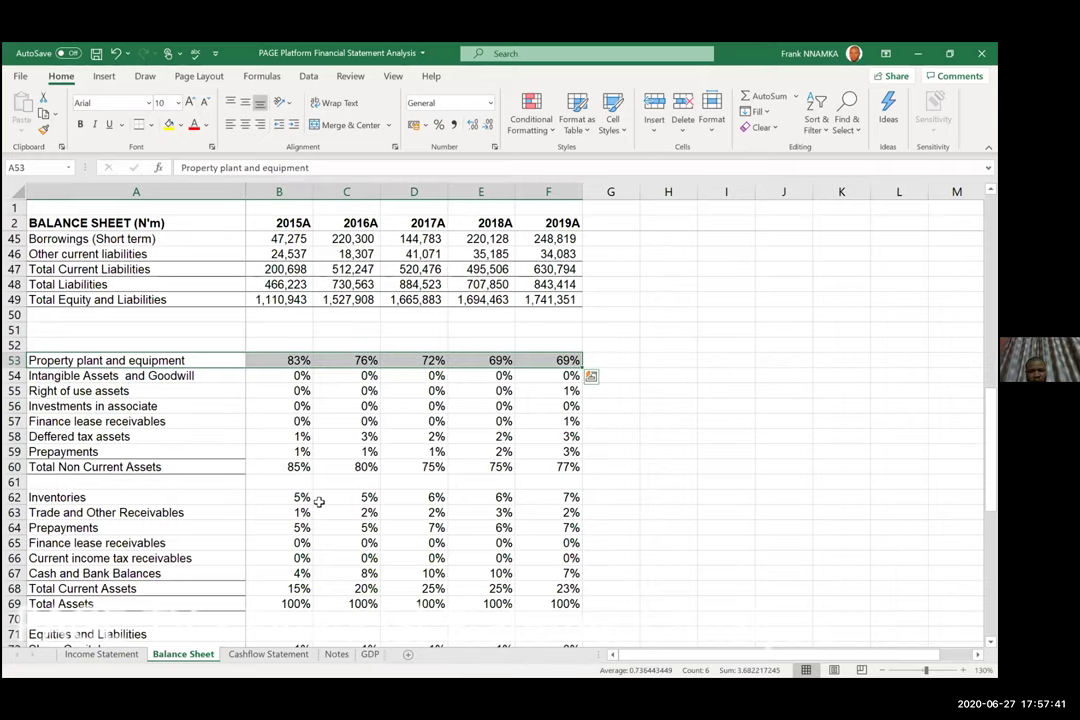
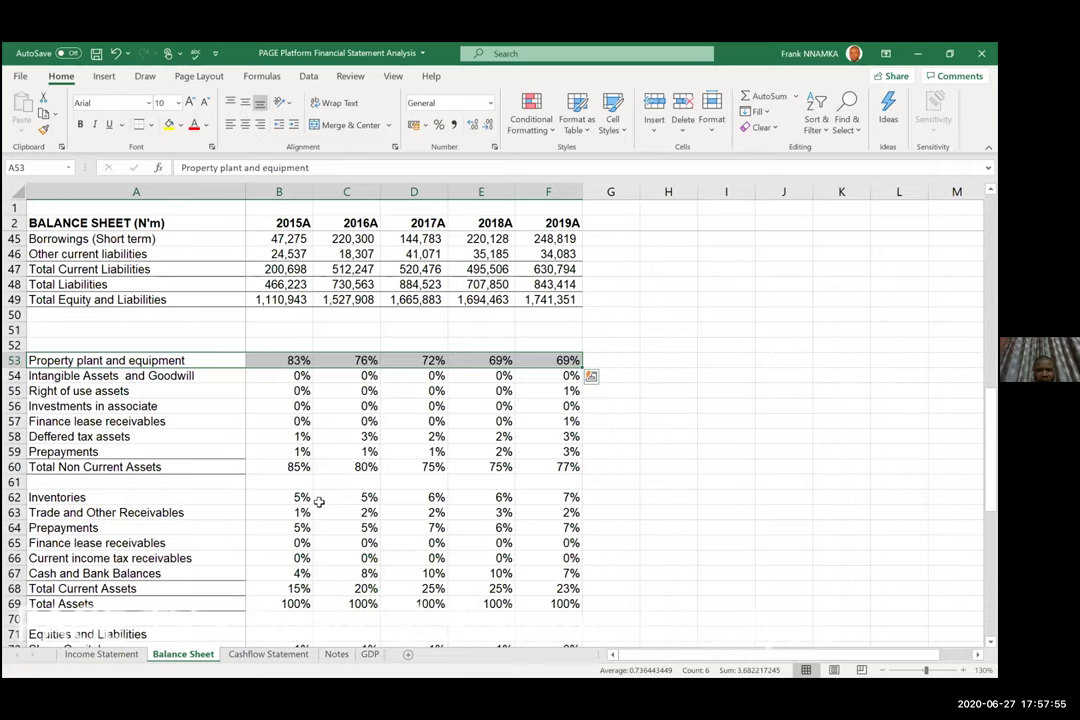
Review the non-current asset percentages, selecting the Property plant and equipment row across all years.
key("Down")
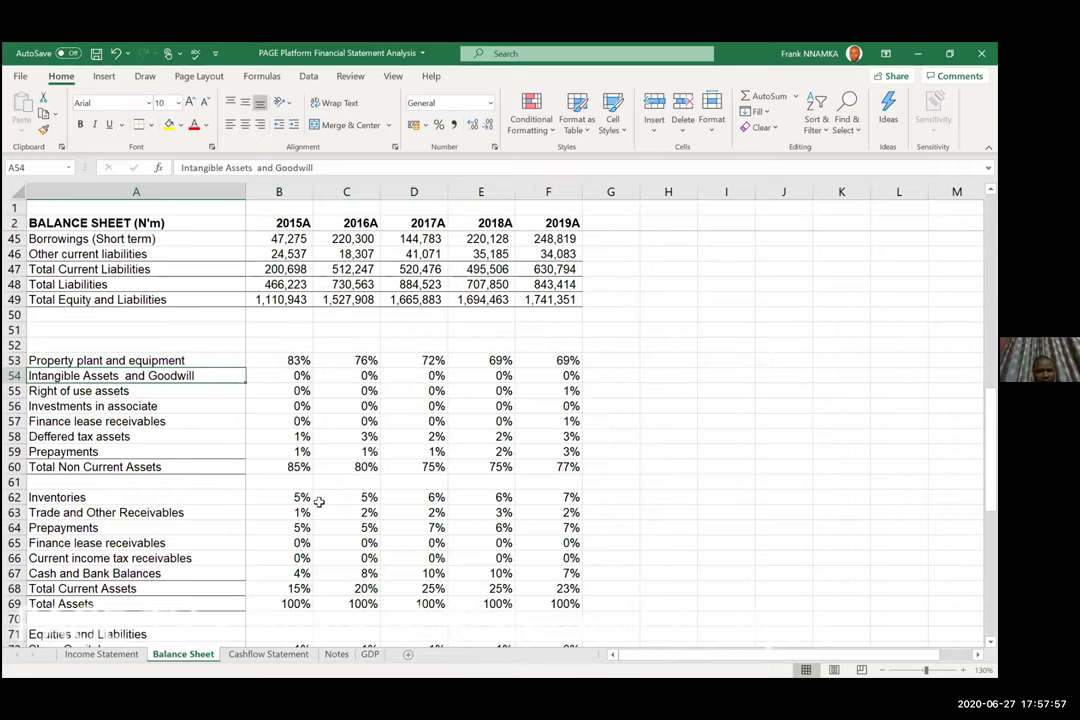
key("Down")
key("Up")
key("Up")
key("Down")
key("Up")
key("Down")
key("Up")
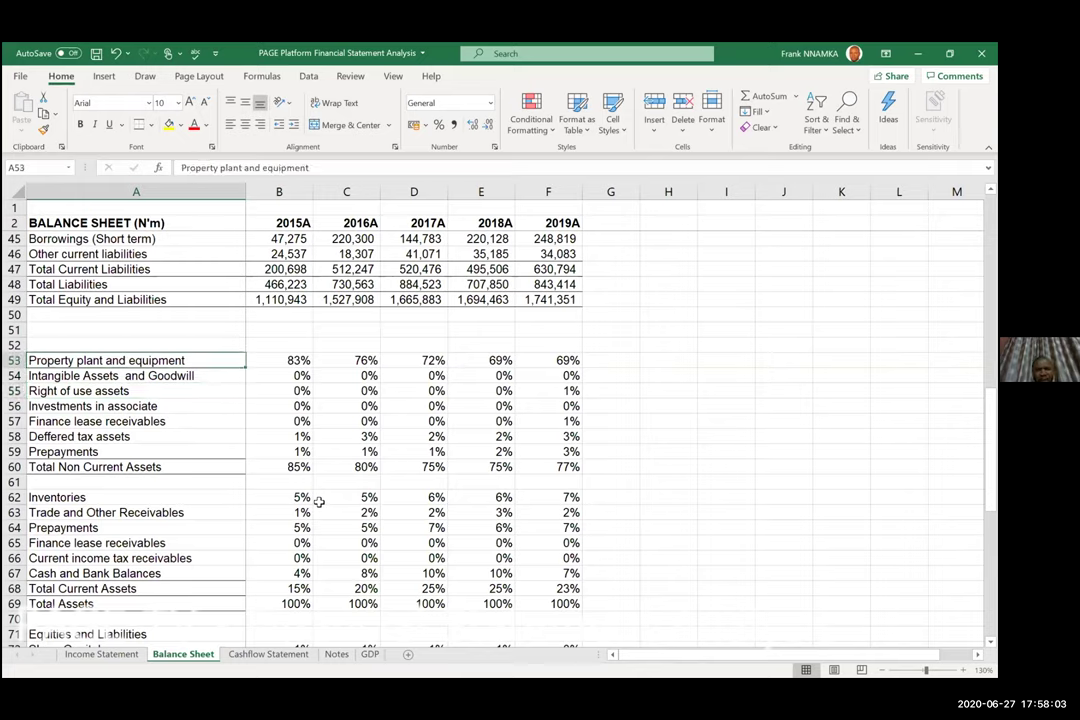
key("ctrl+shift+Right")
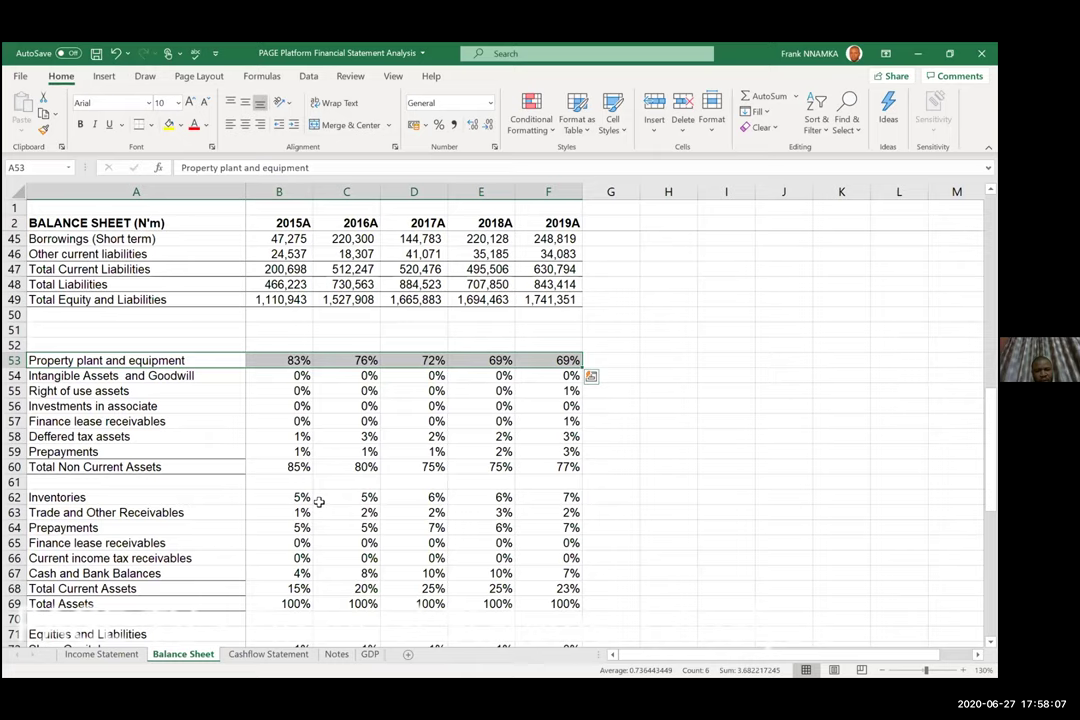
key("Down")
key("Down")
key("Down")
key("Down")
key("Down")
key("Down")
key("Down")
key("Down")
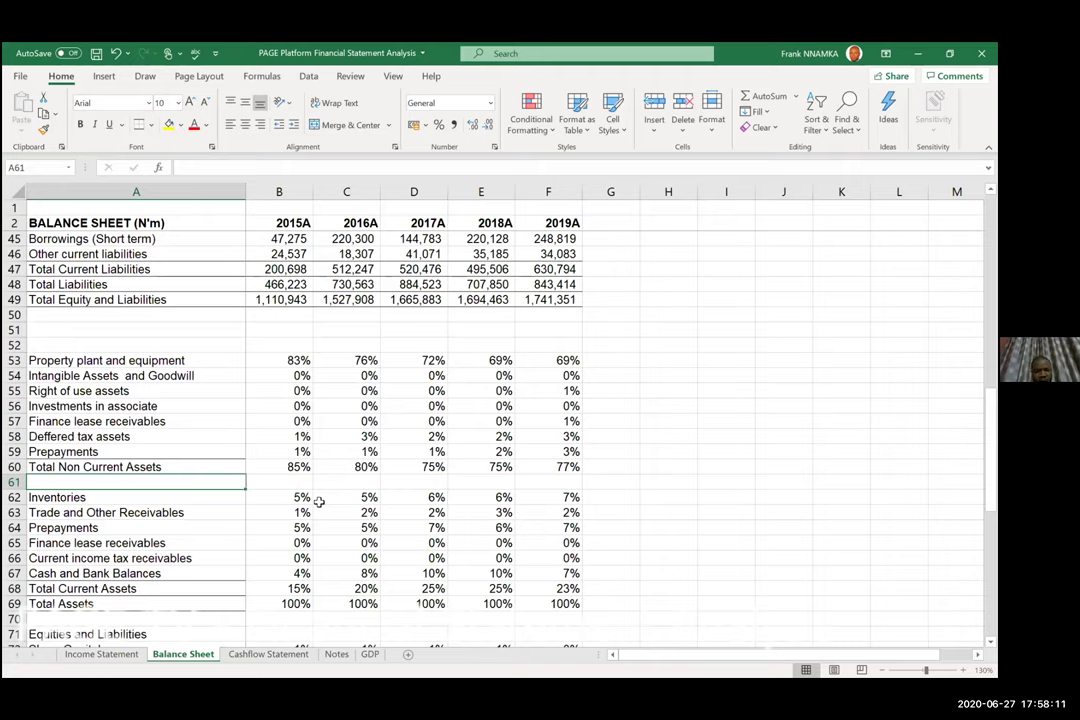
key("Up")
key("ctrl+Up")
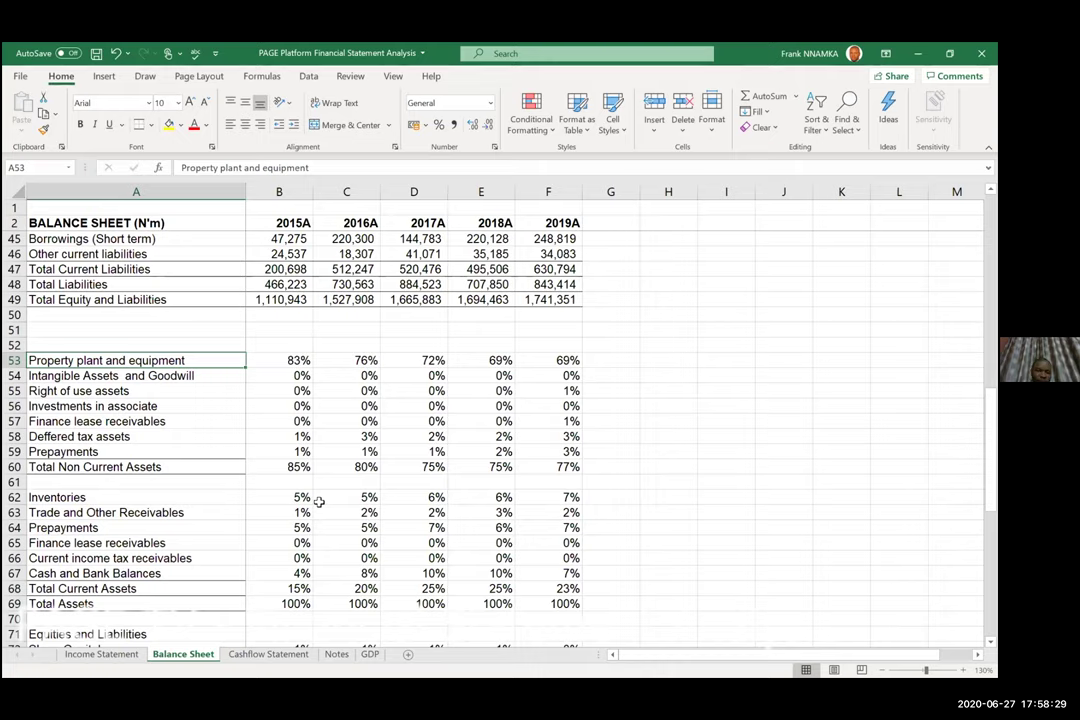
Select the Total Current Assets, Inventories and Prepayments percentages across all years.
key("Down")
key("Down")
key("Down")
key("Down")
key("Down")
key("Down")
key("Down")
key("Down")
key("Down")
key("Down")
key("Down")
key("Down")
key("Down")
key("Down")
key("Down")
key("Down")
key("Down")
key("Down")
key("Up")
key("Up")
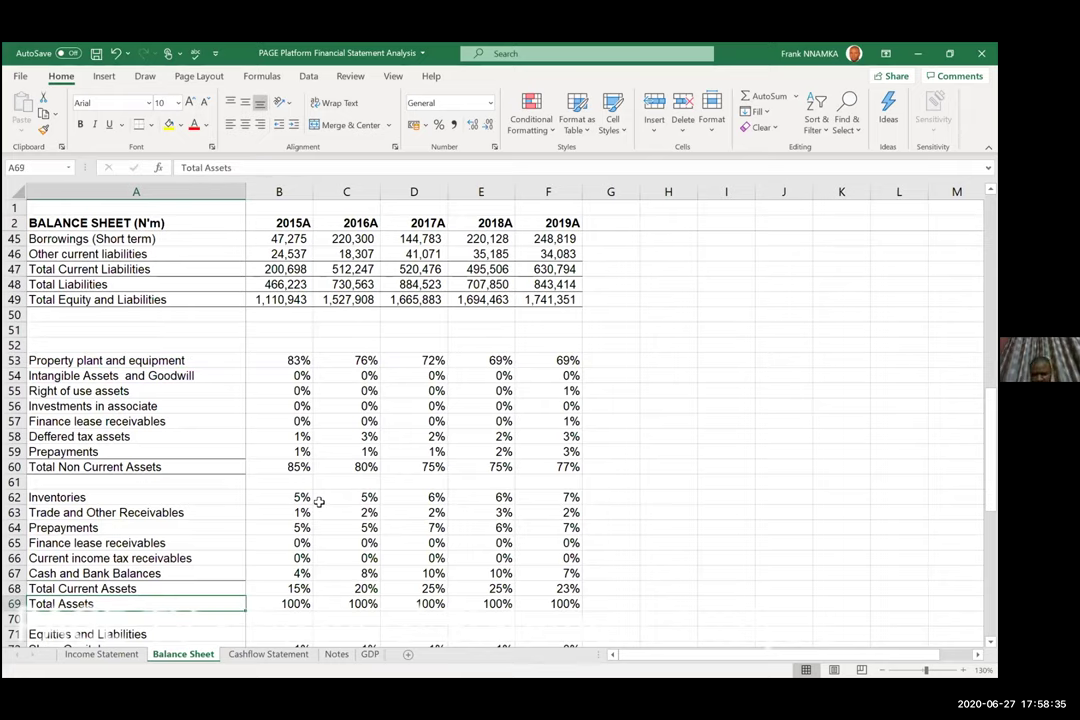
key("Up")
key("Right")
key("shift+Right")
key("shift+Right")
key("shift+Right")
key("shift+Right")
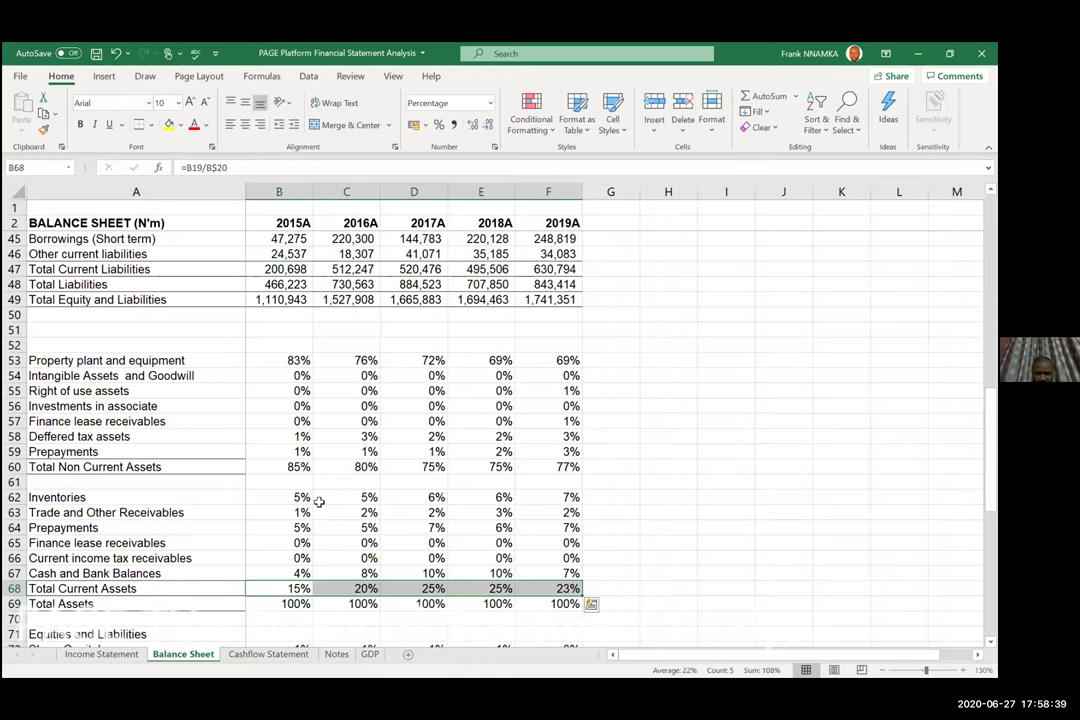
key("Up")
key("Up")
key("Up")
key("Up")
key("Up")
key("Right")
key("Right")
key("Right")
key("Up")
key("Left")
key("Left")
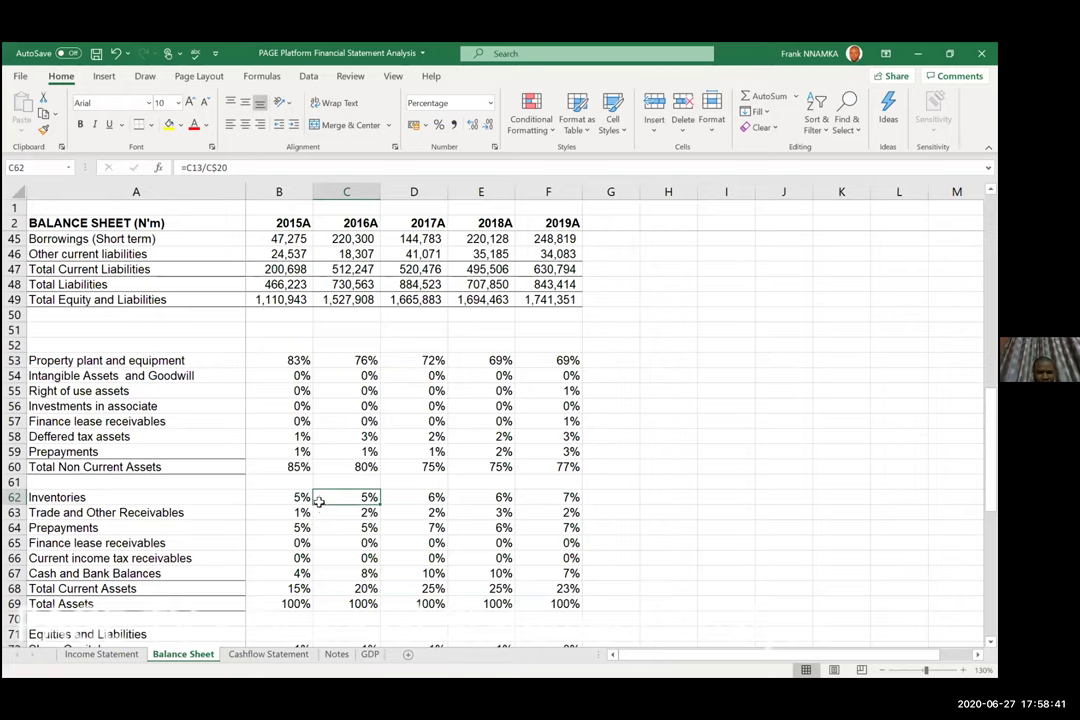
key("Left")
key("ctrl+shift+Right")
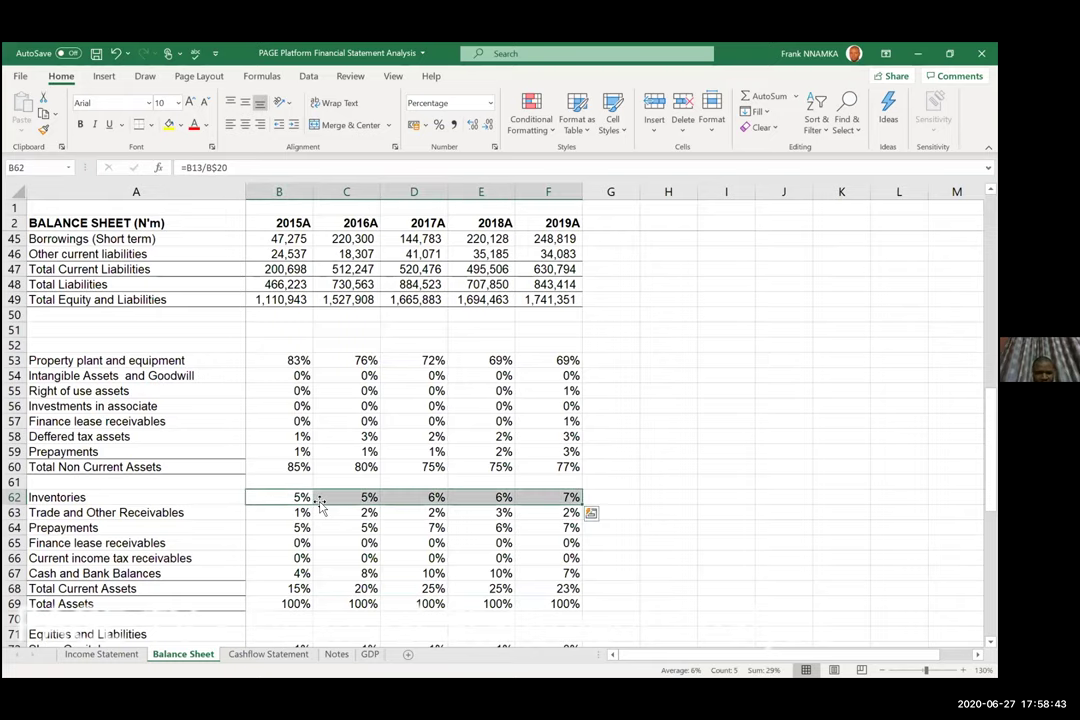
key("Down")
key("Down")
key("Down")
key("Up")
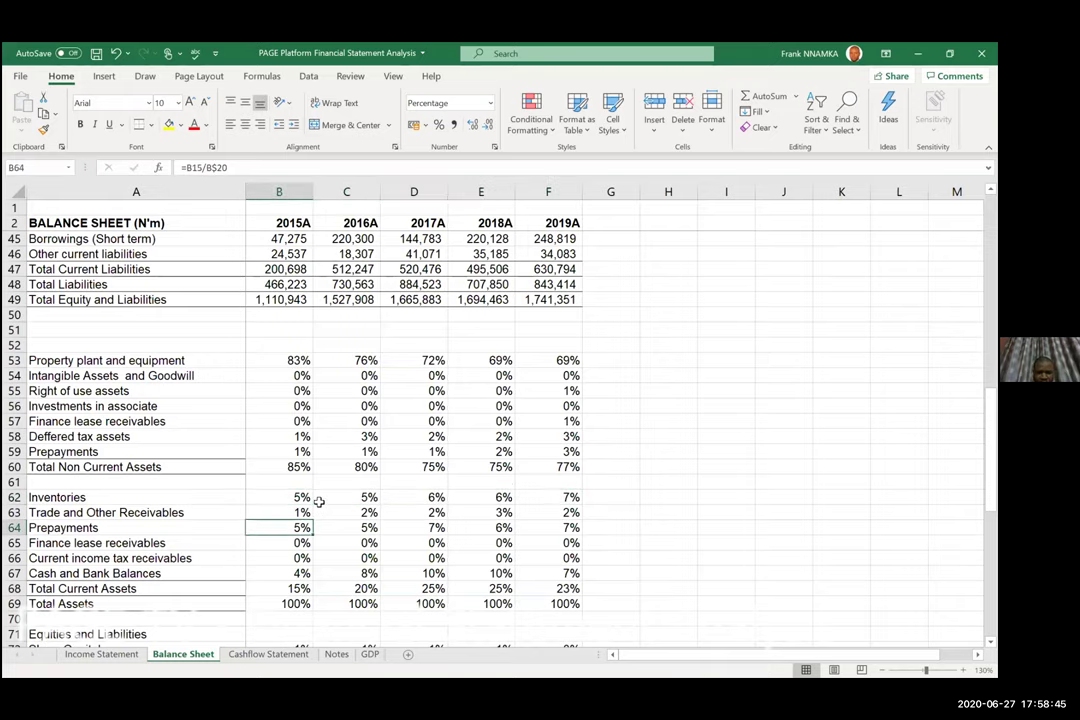
key("ctrl+shift+Right")
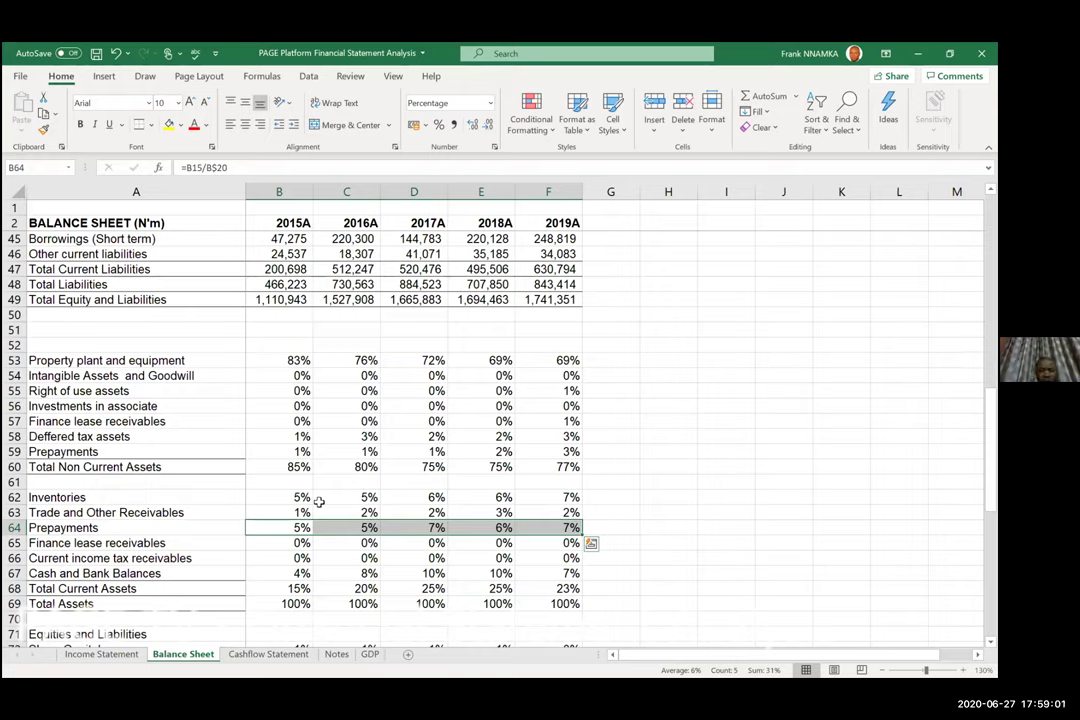
key("Down")
key("Up")
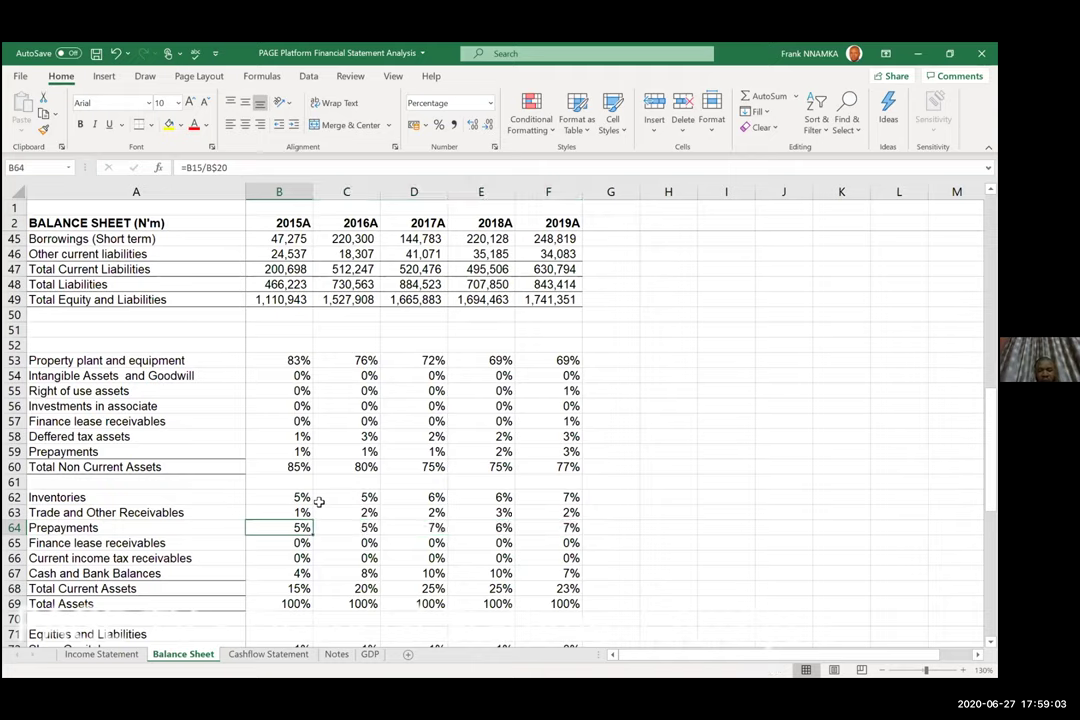
key("ctrl+shift+Right")
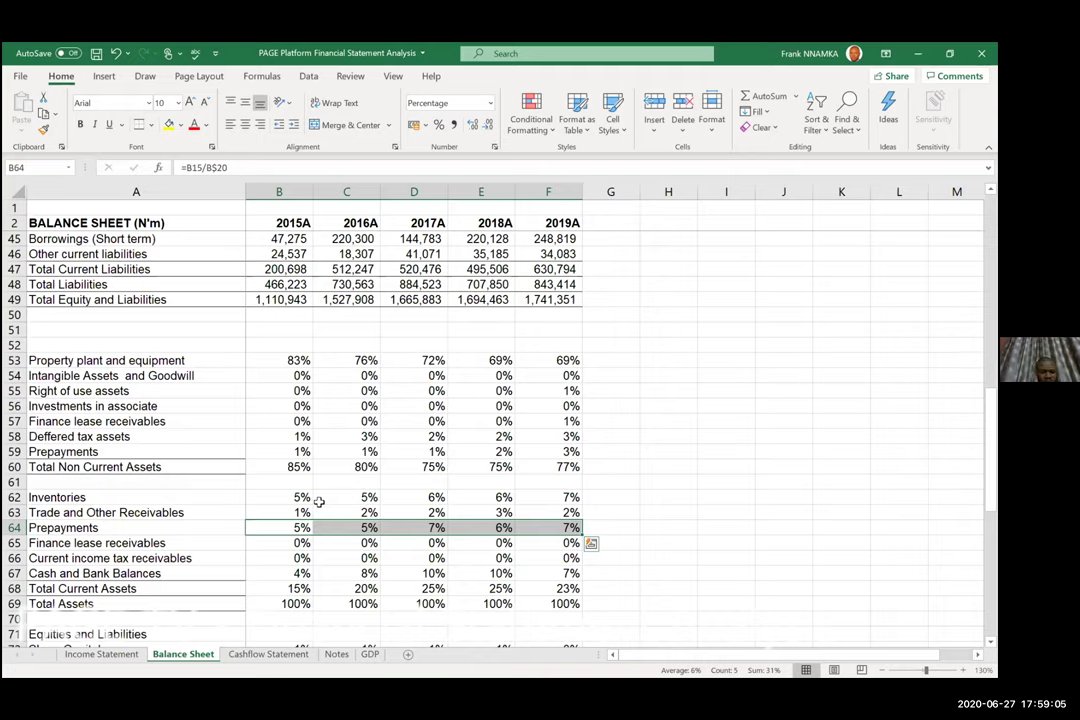
Move through the Total Assets and equity percentages, selecting Total Equity across all years.
key("Down")
key("Down")
key("Down")
key("Down")
key("Down")
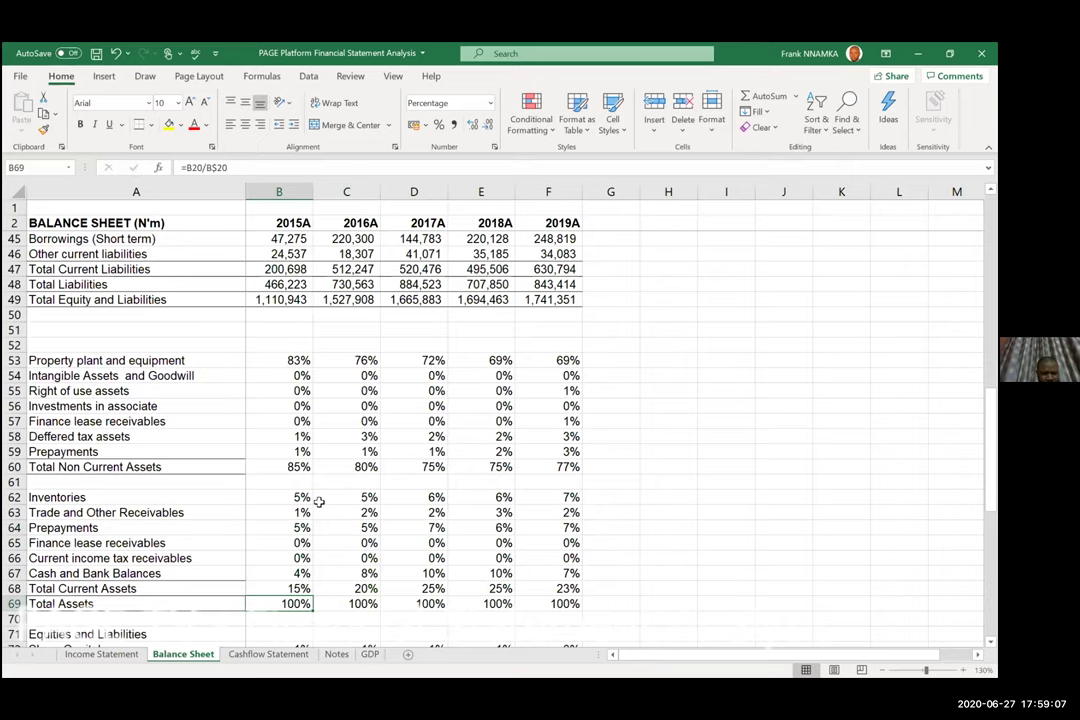
key("Down")
key("Down")
key("Down")
key("Down")
key("Down")
key("Down")
key("Down")
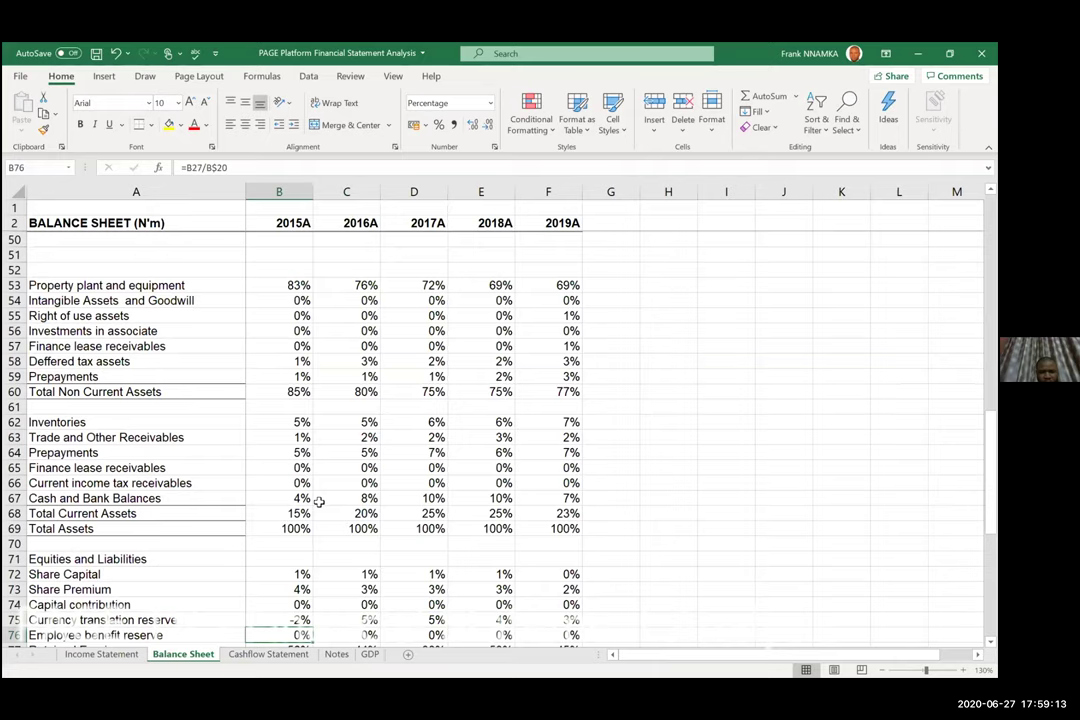
key("Down")
key("Down")
key("Down")
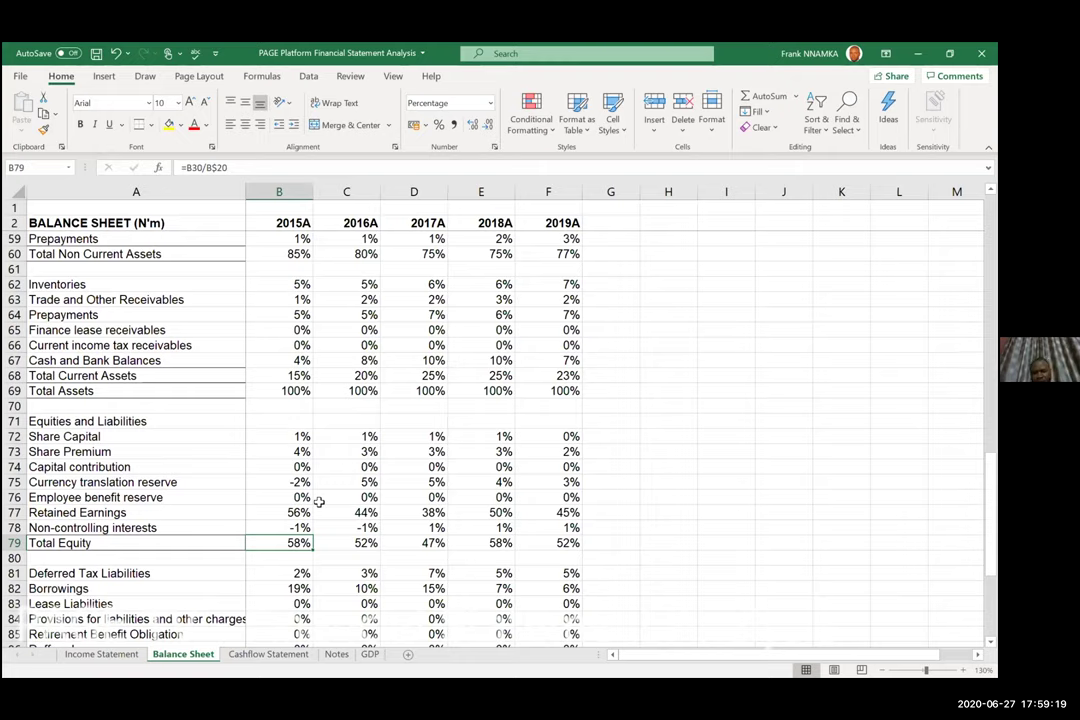
key("ctrl+shift+Right")
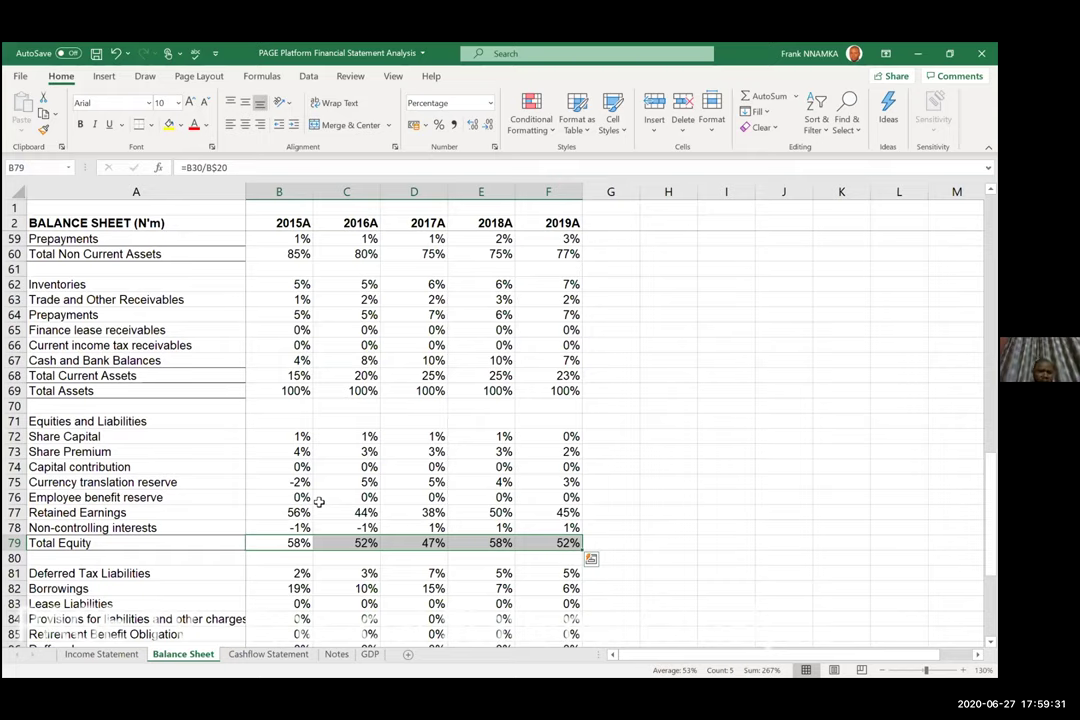
key("Down")
key("Down")
key("Down")
key("Down")
key("Down")
key("Down")
key("Down")
key("Down")
key("Down")
key("Down")
key("Down")
key("Down")
key("Down")
key("Down")
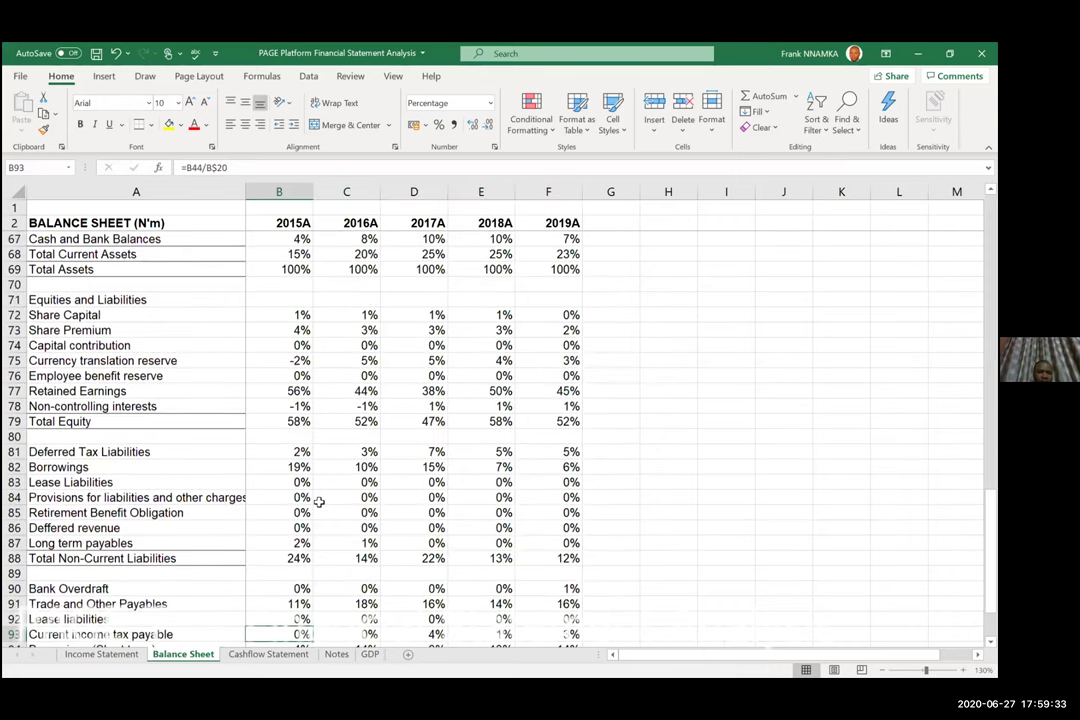
key("Down")
key("Up")
key("Up")
key("Up")
key("Up")
key("Up")
key("Up")
key("Up")
key("Up")
key("Up")
key("Up")
key("Up")
key("Up")
key("Up")
key("Up")
key("Up")
key("Up")
key("Up")
key("Up")
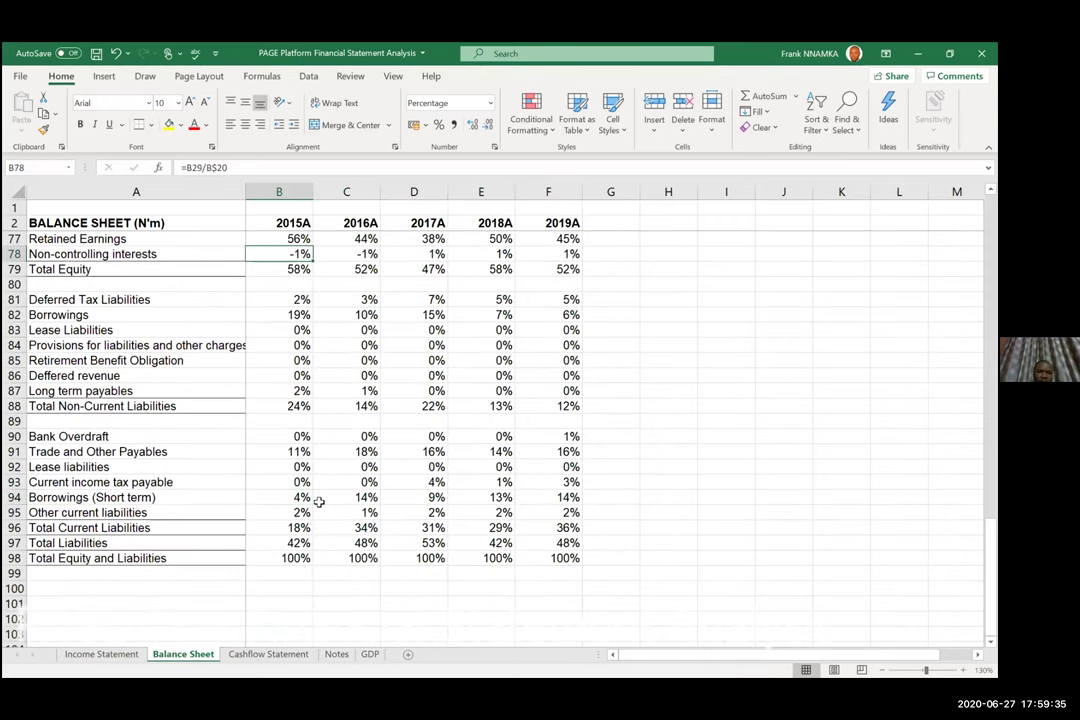
key("Up")
key("Up")
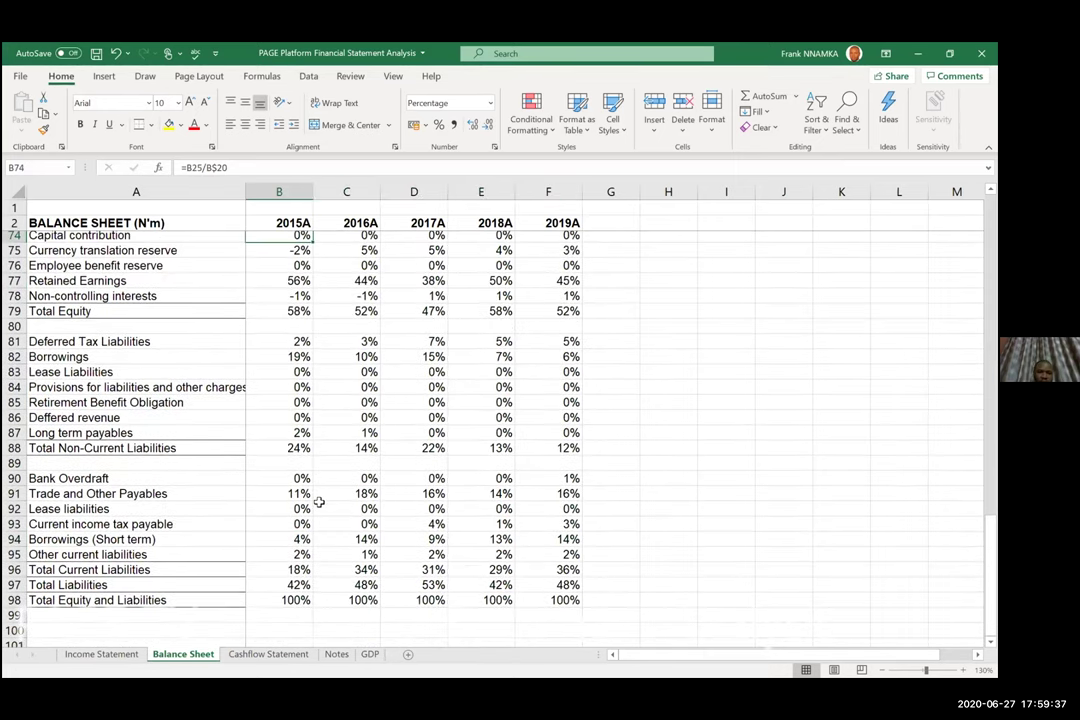
key("Up")
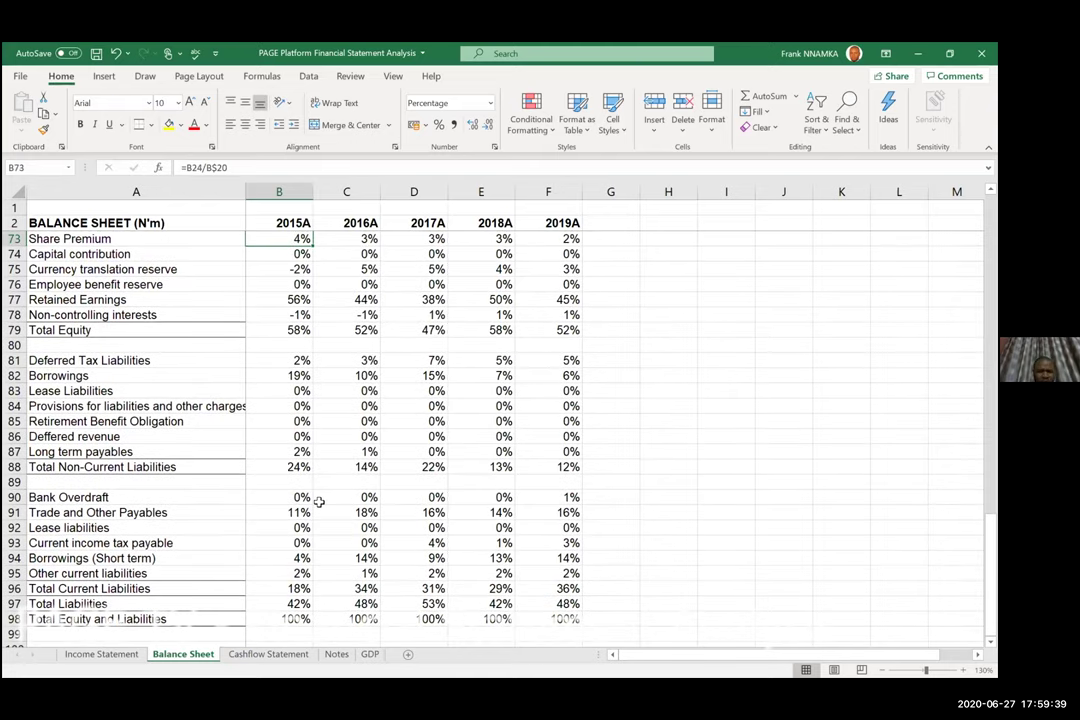
key("Down")
key("Down")
key("Down")
key("Down")
key("Down")
key("Down")
key("Down")
key("Down")
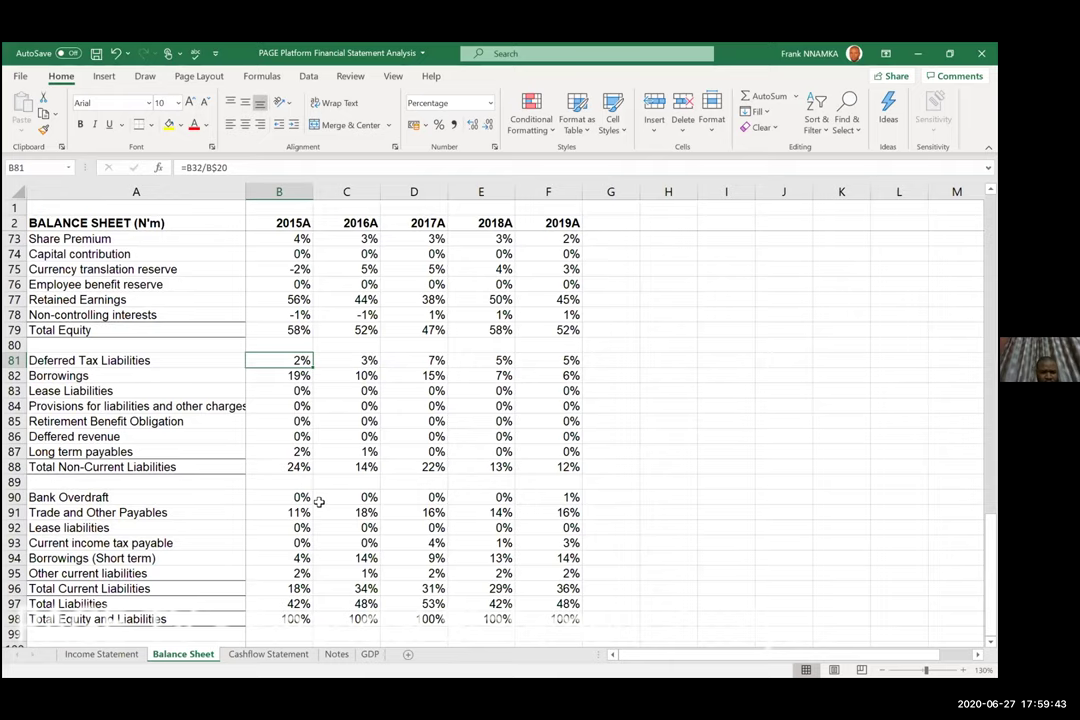
key("Up")
key("Up")
key("Up")
key("Up")
key("Up")
key("Up")
key("Up")
key("Up")
key("Up")
key("Up")
key("Up")
key("Up")
key("Up")
key("Up")
key("Up")
key("Up")
key("Up")
key("Up")
key("Up")
key("Up")
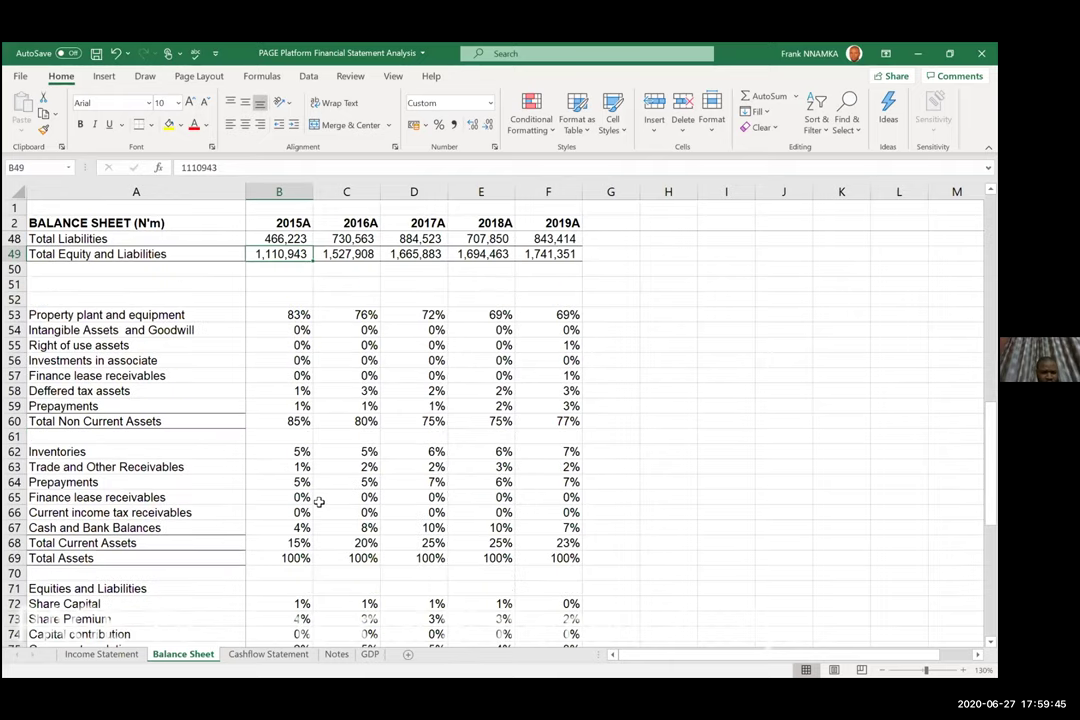
Check the Long term payables and Borrowings percentages for 2015 through 2019.
key("Down")
key("Down")
key("Down")
key("Down")
key("Down")
key("Down")
key("Down")
key("Down")
key("Down")
key("Down")
key("Down")
key("Down")
key("Down")
key("Down")
key("Down")
key("Down")
key("Down")
key("Down")
key("Down")
key("Down")
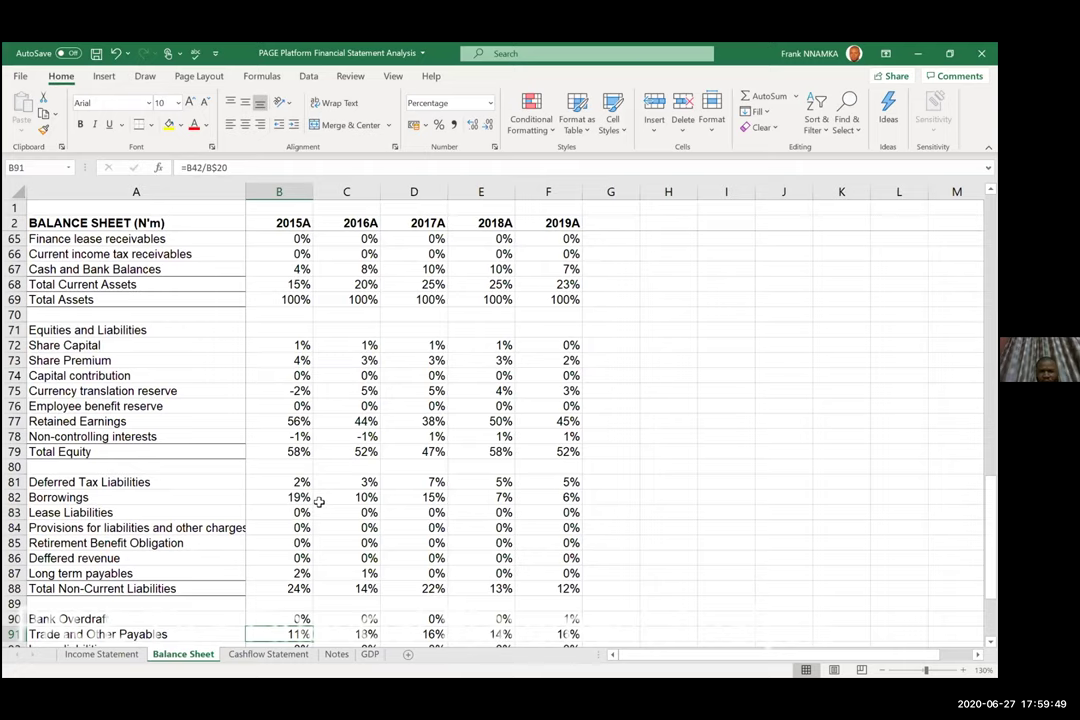
key("Down")
key("Down")
key("Down")
key("Down")
key("Down")
key("Down")
key("Down")
key("Down")
key("Down")
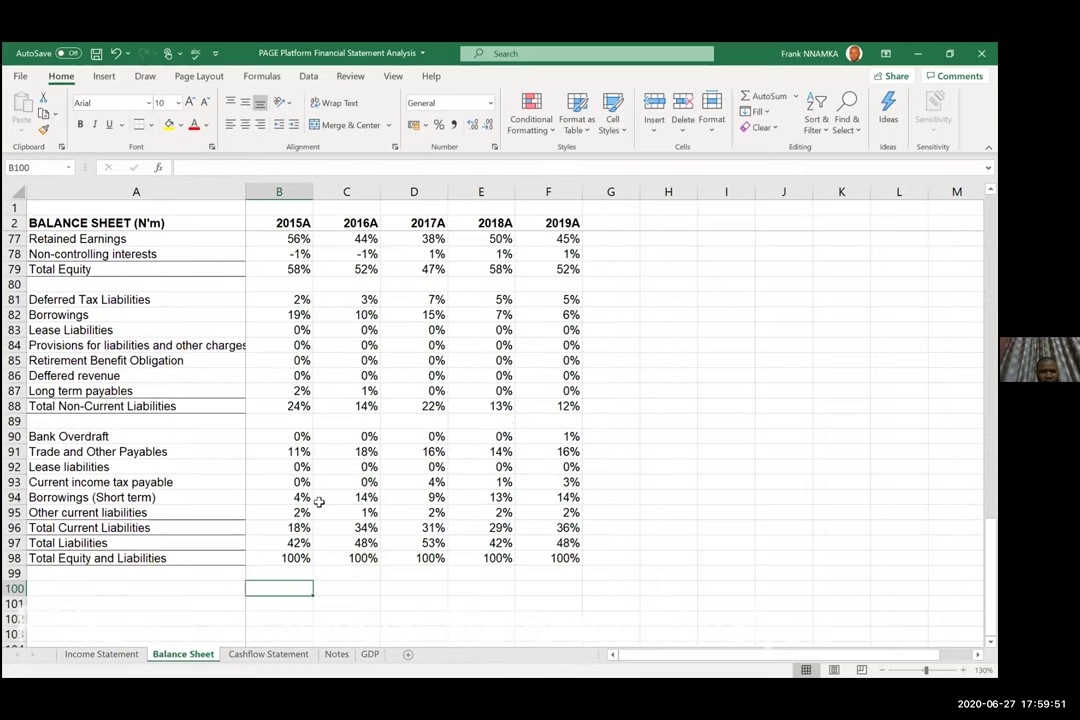
key("Up")
key("Up")
key("Up")
key("Up")
key("Up")
key("Up")
key("Up")
key("Up")
key("Up")
key("Up")
key("Up")
key("Up")
key("Up")
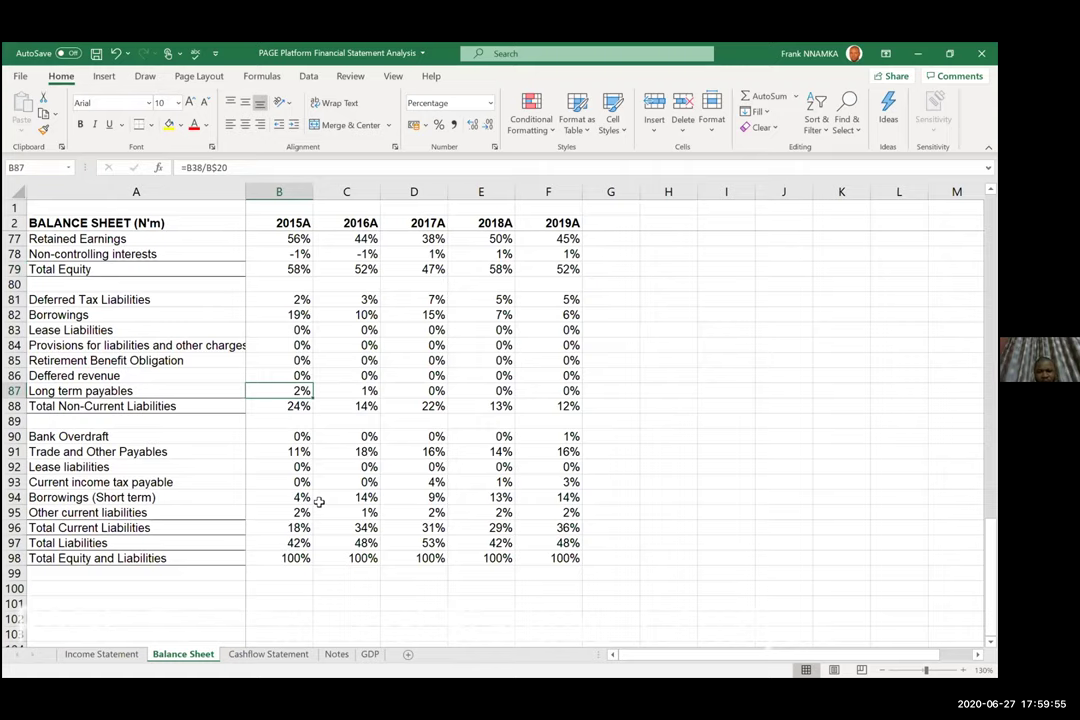
key("Up")
key("Up")
key("Up")
key("Up")
key("Up")
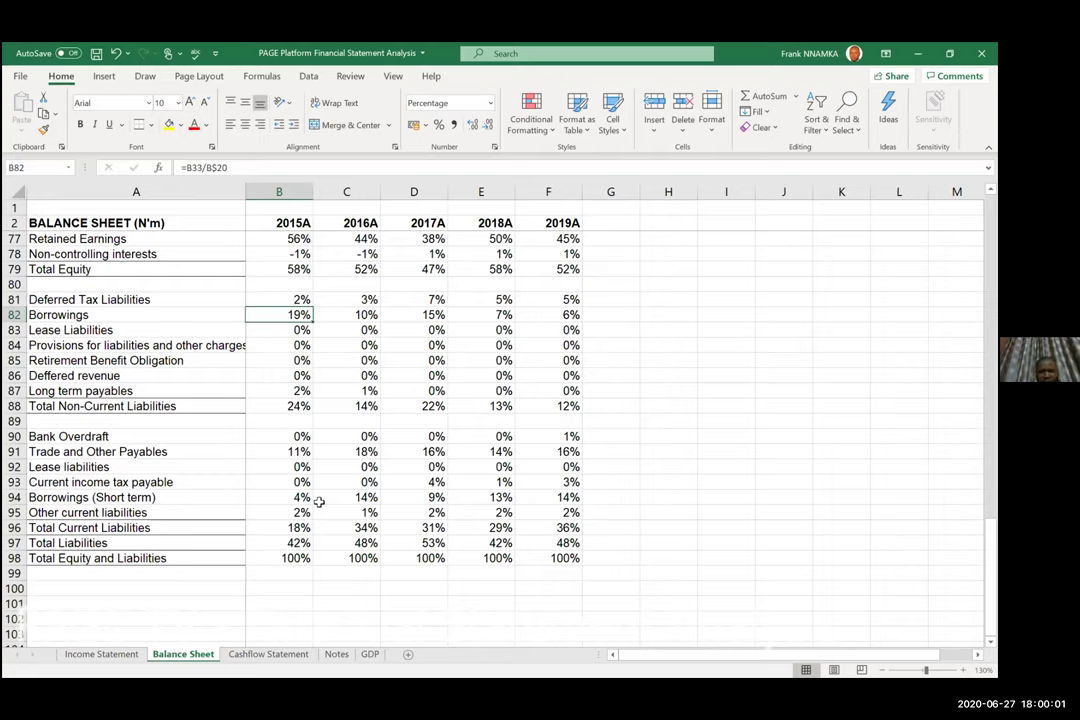
key("Right")
key("Right")
key("Right")
key("Right")
key("Right")
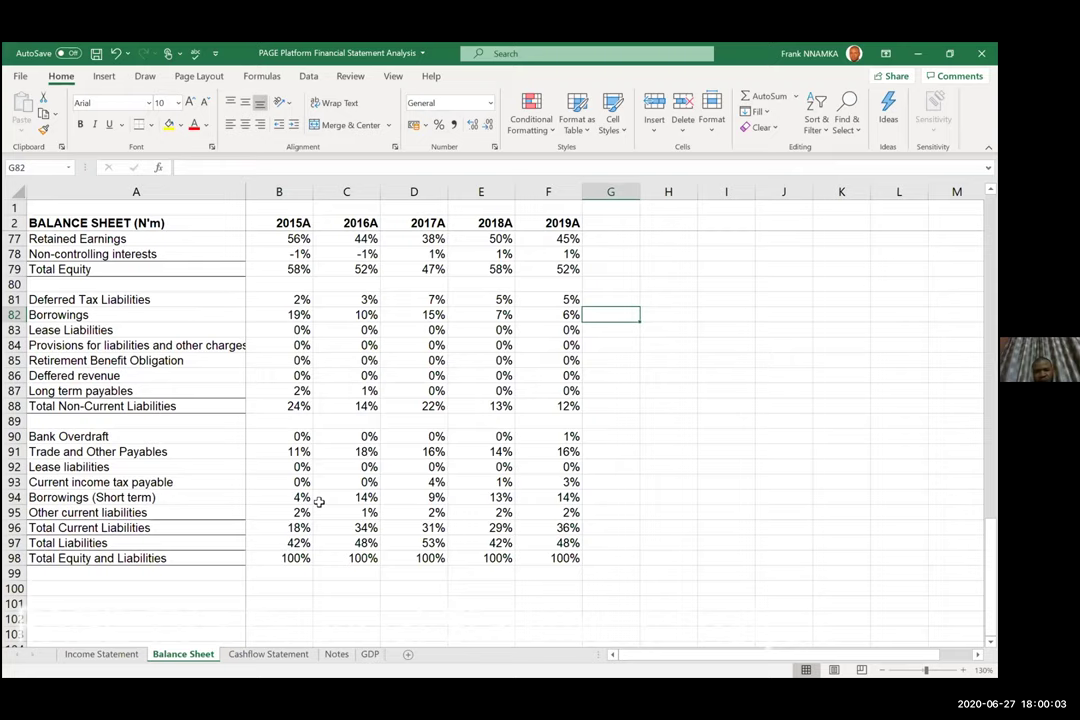
key("Left")
key("Left")
key("Left")
key("Left")
key("Right")
key("Right")
key("Right")
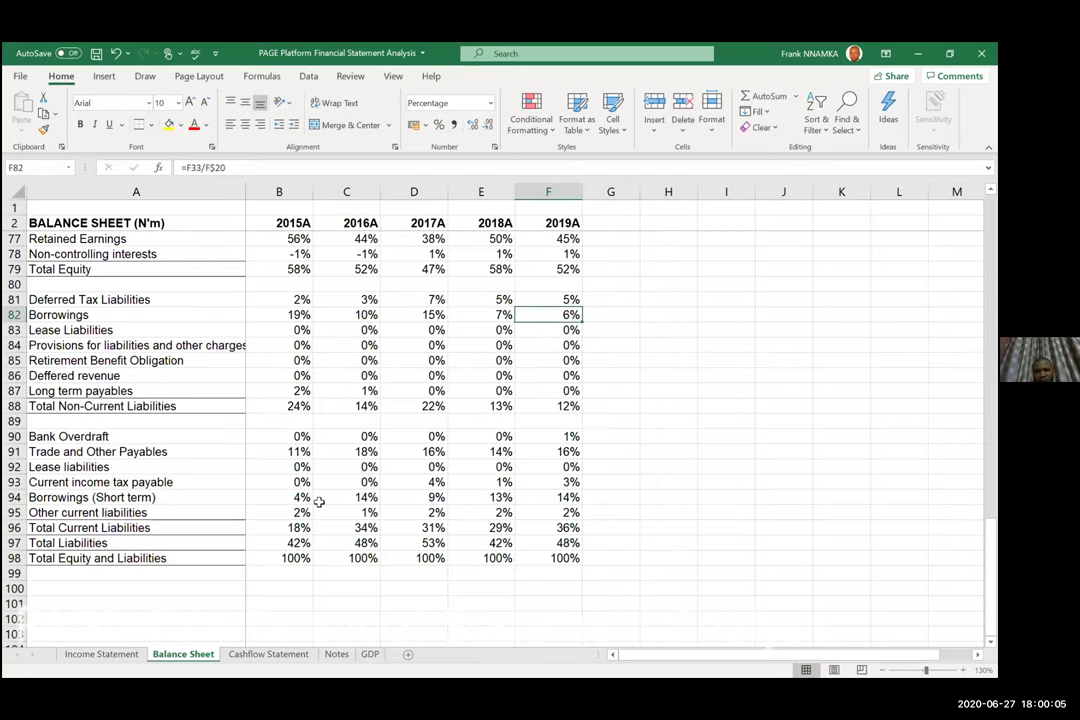
key("Left")
key("Right")
Compare the 2015A and 2019A short-term borrowings and lease liabilities shares.
key("Down")
key("Down")
key("Down")
key("Down")
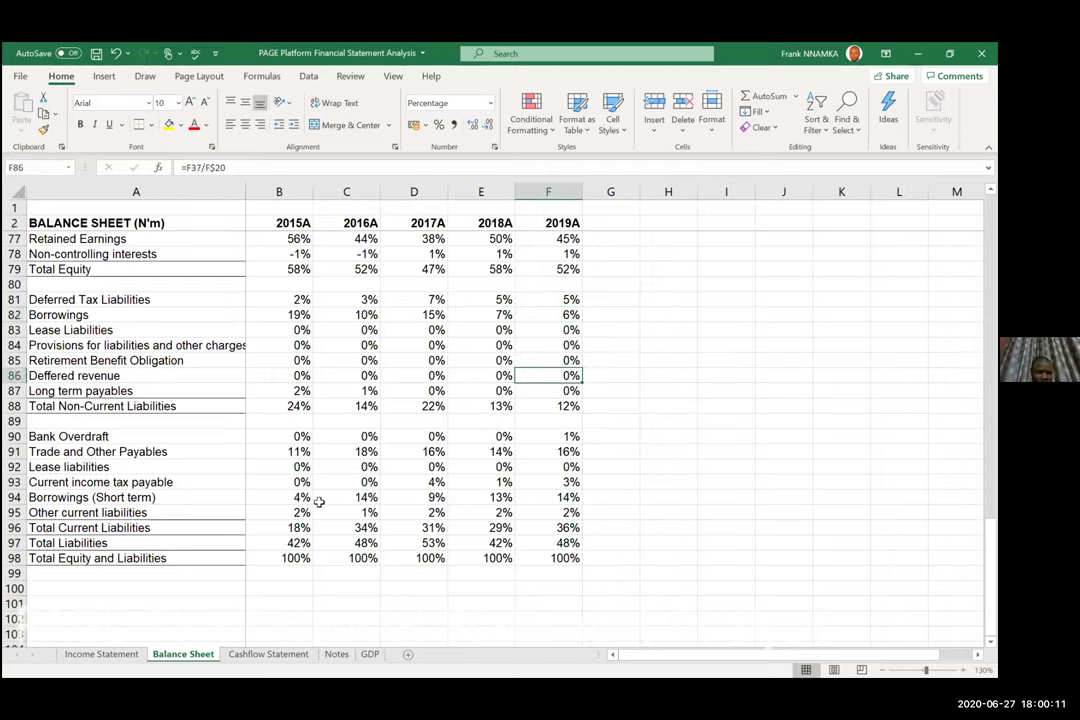
key("Down")
key("Down")
key("Down")
key("Down")
key("Down")
key("Down")
key("Down")
key("Down")
key("Down")
key("Left")
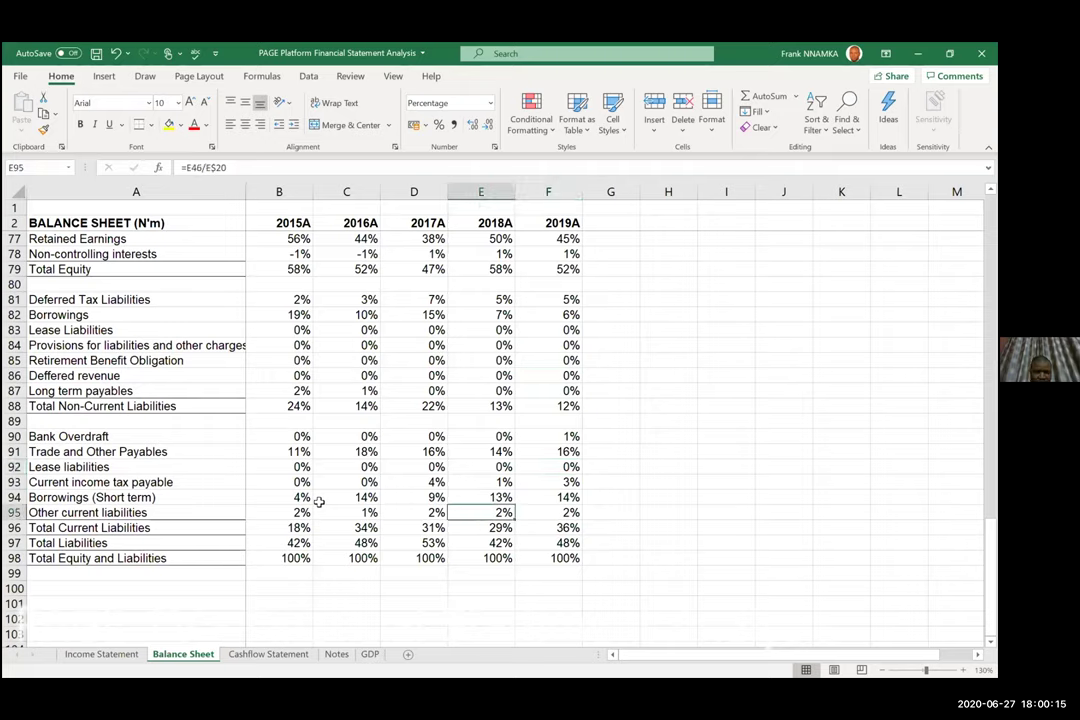
key("Left")
key("Left")
key("Left")
key("Left")
key("Up")
key("Right")
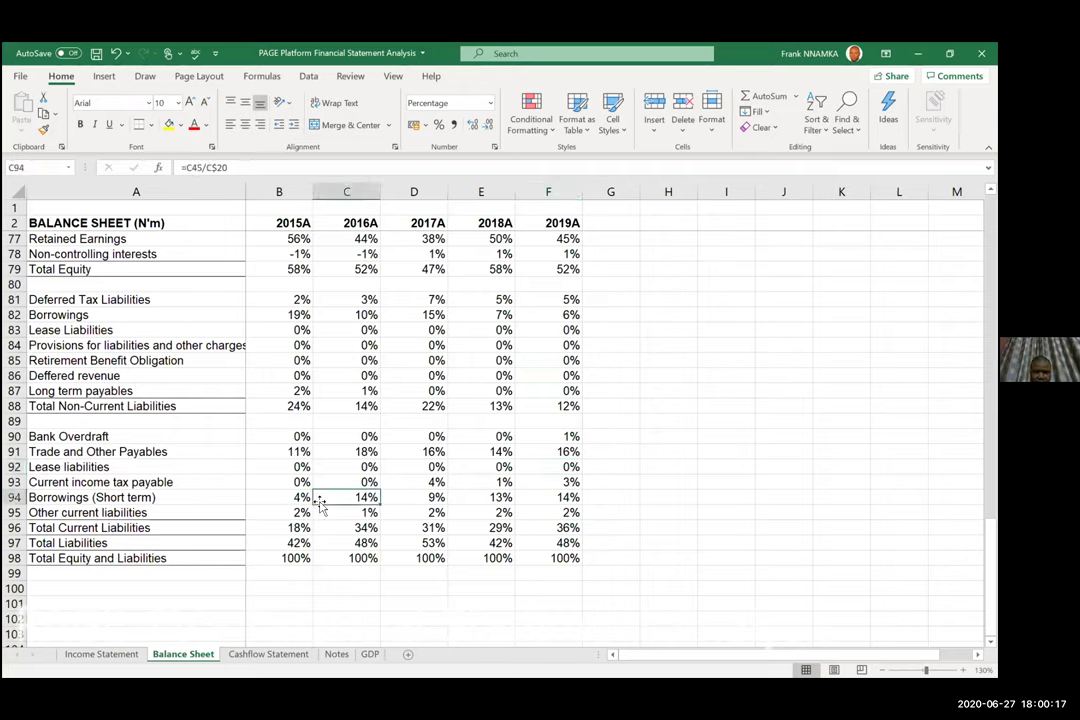
key("Right")
key("Right")
key("Right")
key("Right")
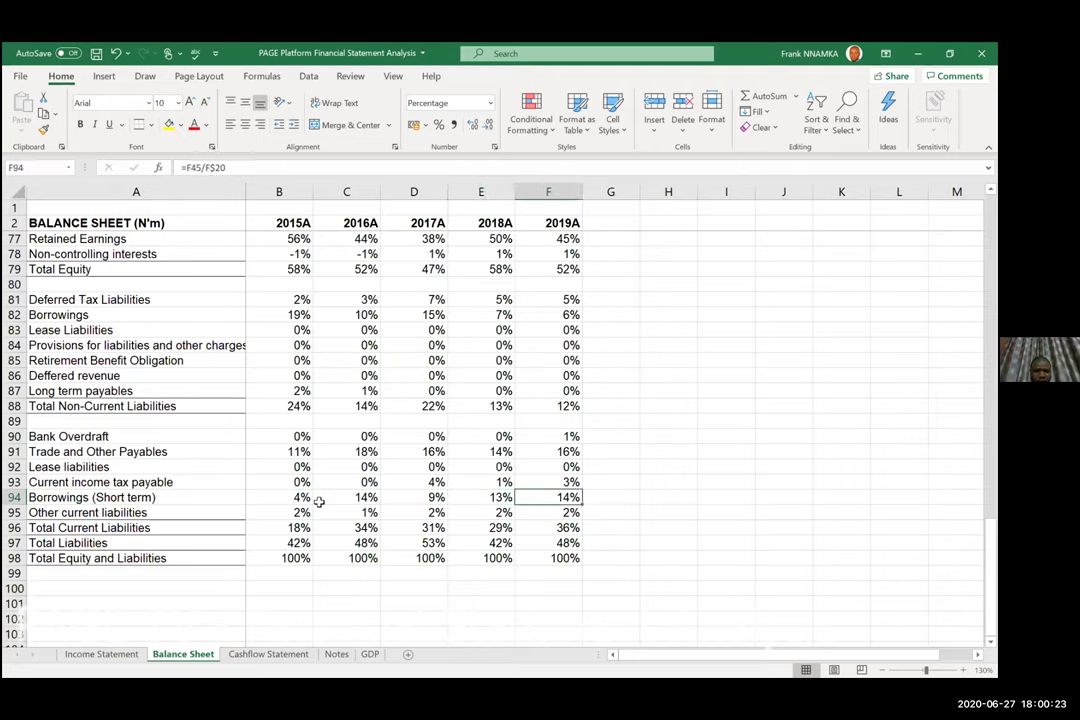
key("Left")
key("Right")
key("Up")
key("Up")
key("Up")
key("Up")
key("Up")
key("Up")
key("Up")
key("Up")
key("Up")
key("Up")
key("Up")
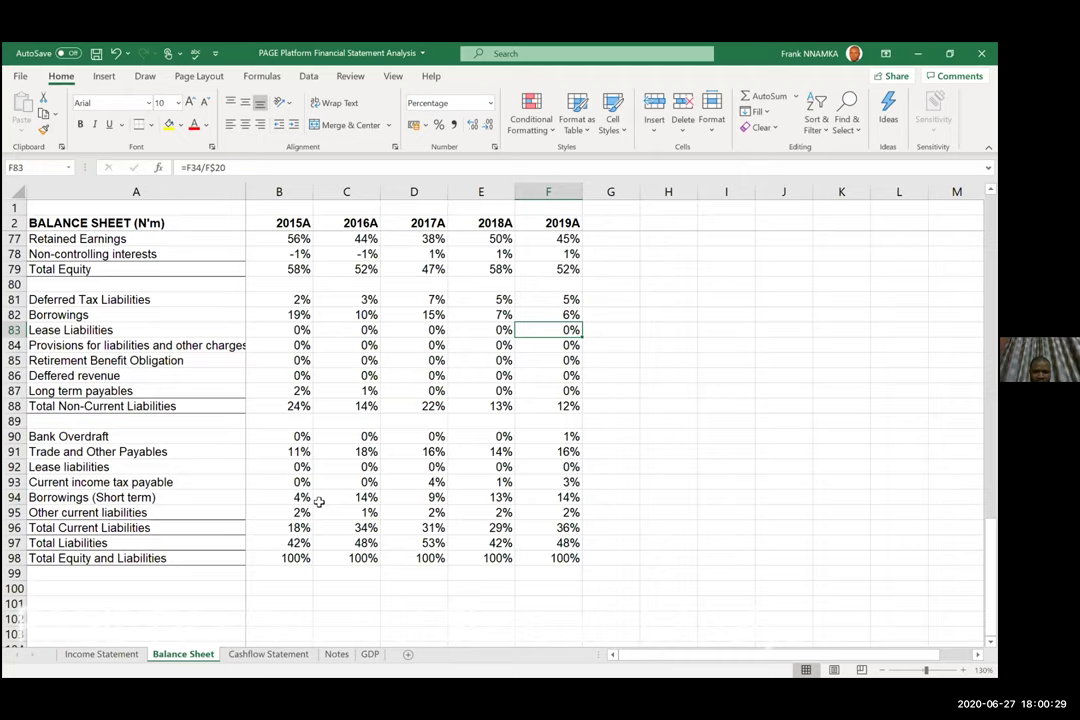
key("Down")
key("Down")
key("Down")
key("Down")
key("Down")
key("Down")
key("Down")
key("Down")
key("Down")
key("Down")
key("Down")
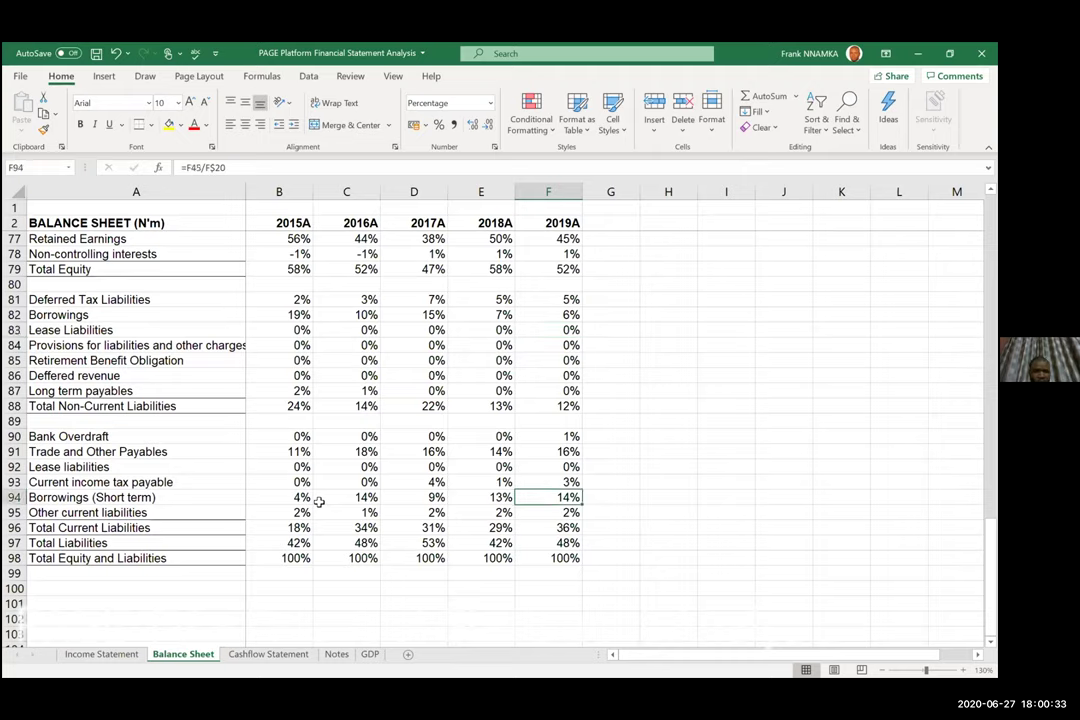
key("Left")
key("Left")
key("Left")
key("Left")
key("Left")
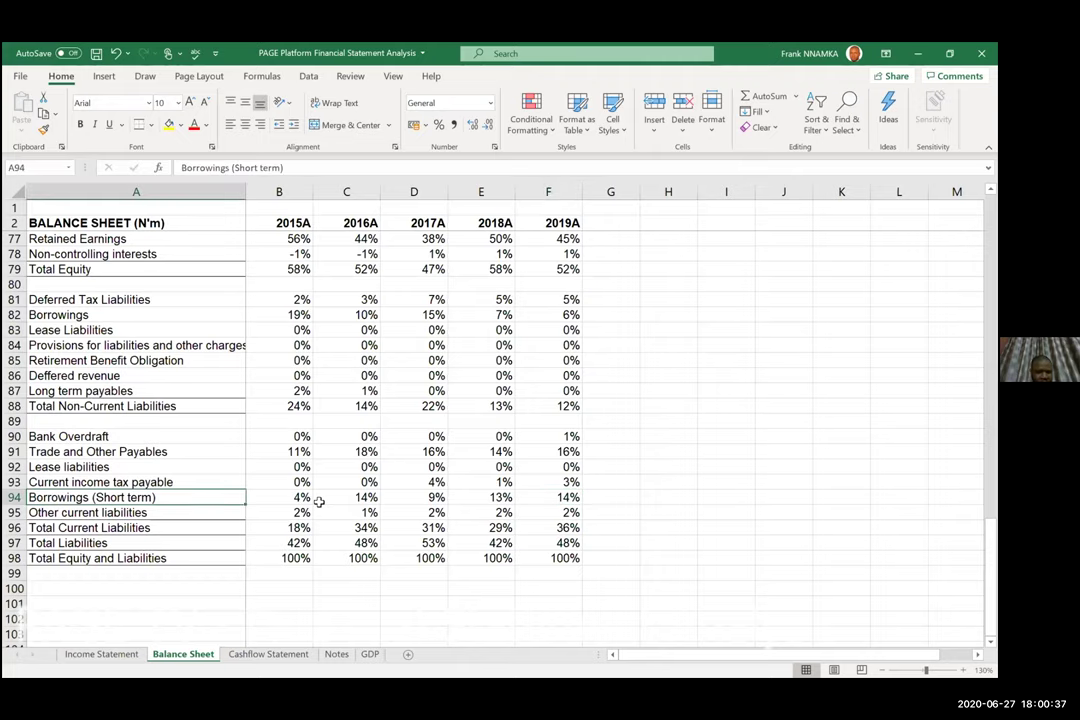
Review the Trade and Other Payables shares from 2015A to 2019A.
key("Up")
key("Up")
key("Up")
key("Up")
key("Up")
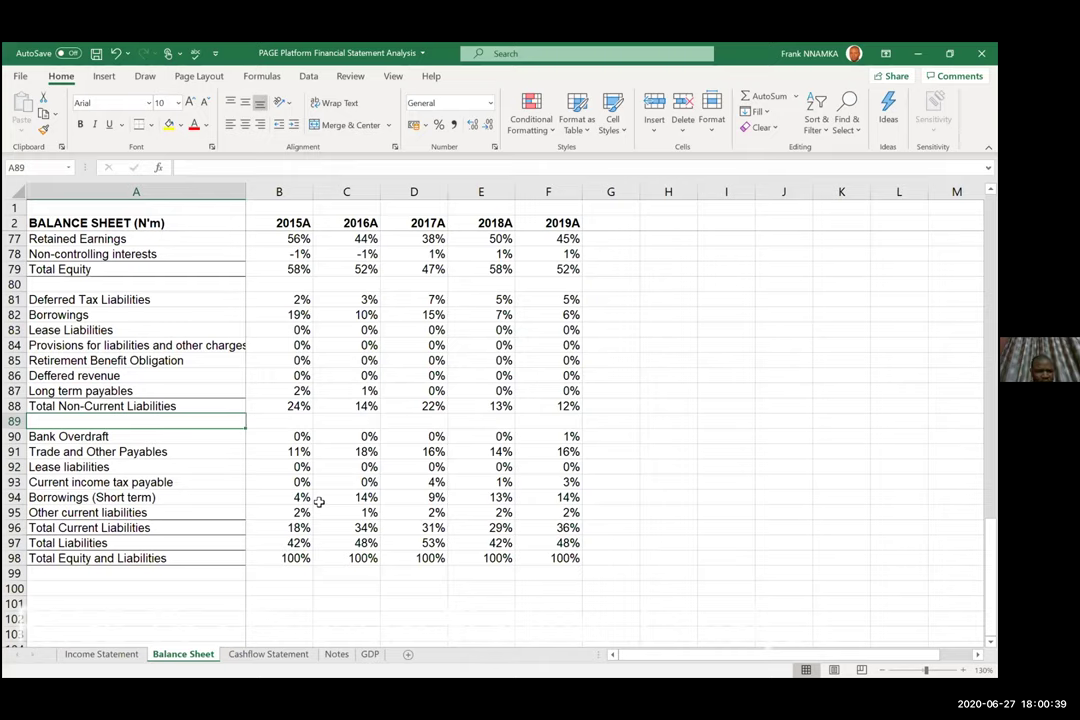
key("Down")
key("Down")
key("Down")
key("Down")
key("Down")
key("Down")
key("Down")
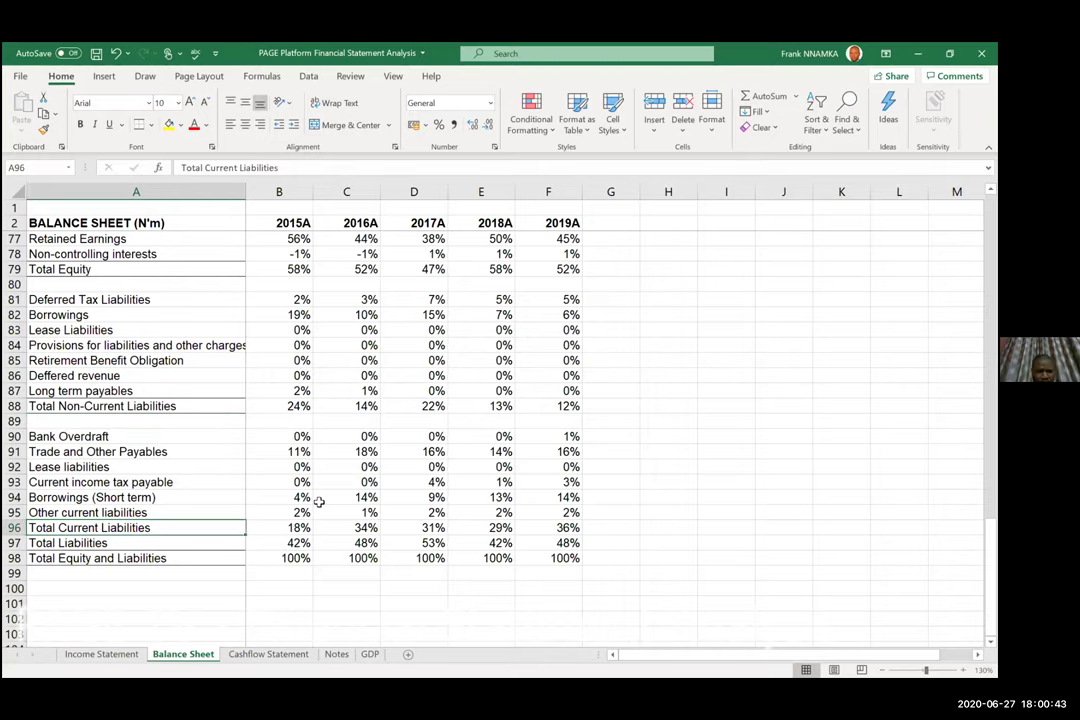
key("Up")
key("Up")
key("Up")
key("Up")
key("Up")
key("Right")
key("Right")
key("Left")
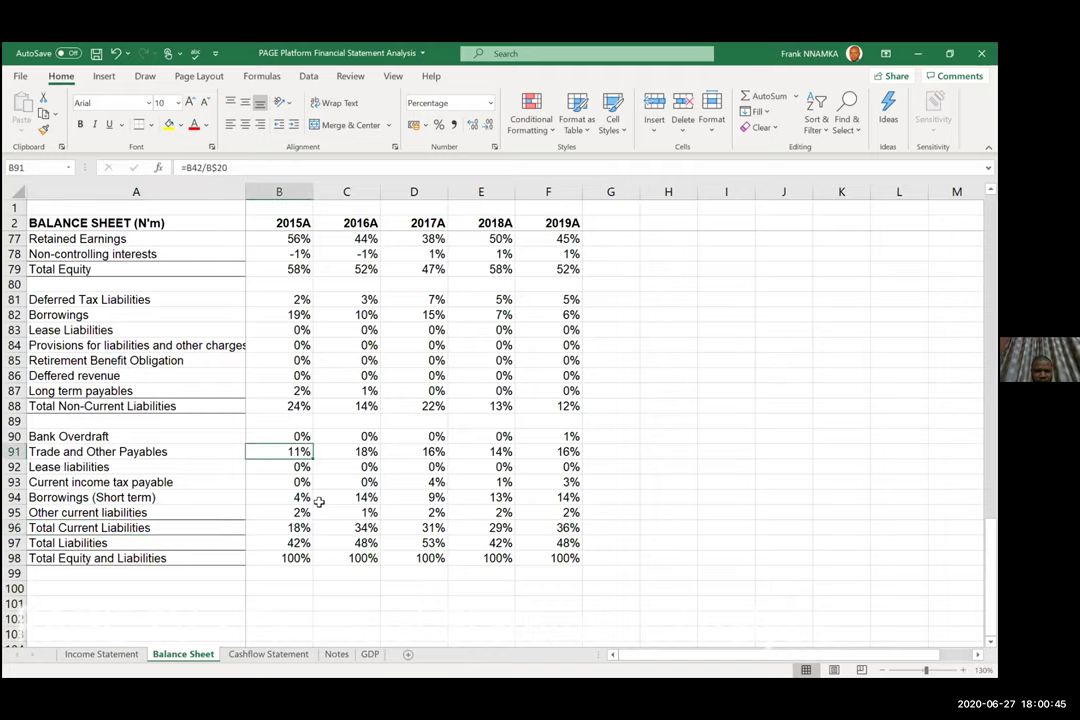
key("Left")
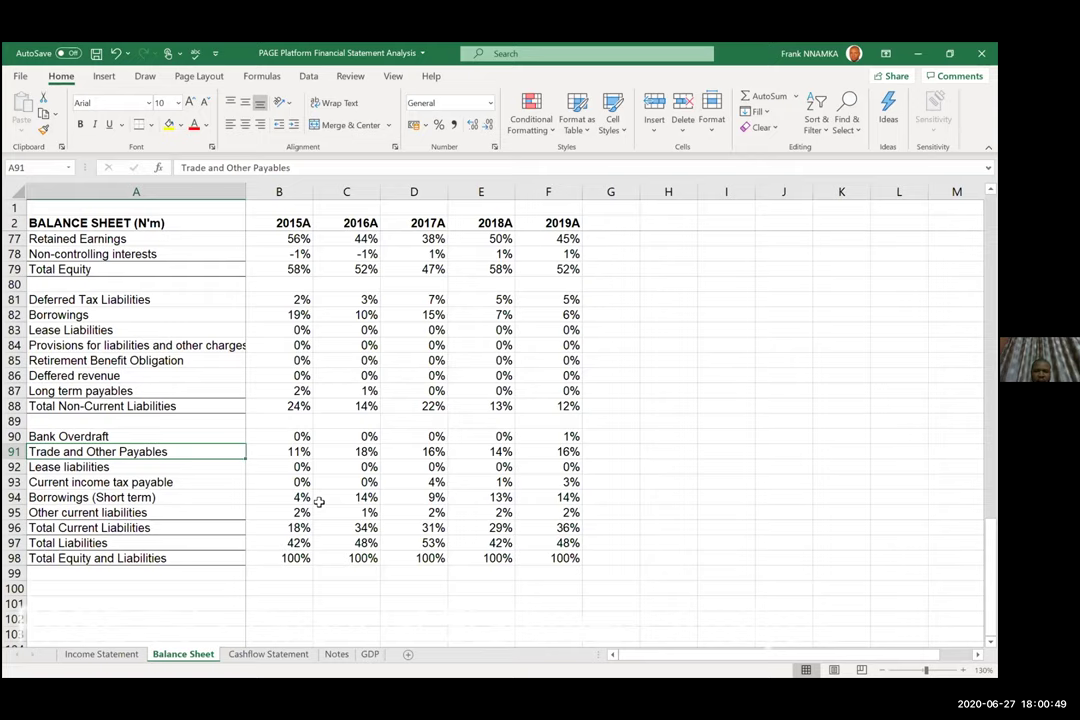
key("Right")
key("Right")
key("Right")
key("Right")
key("Right")
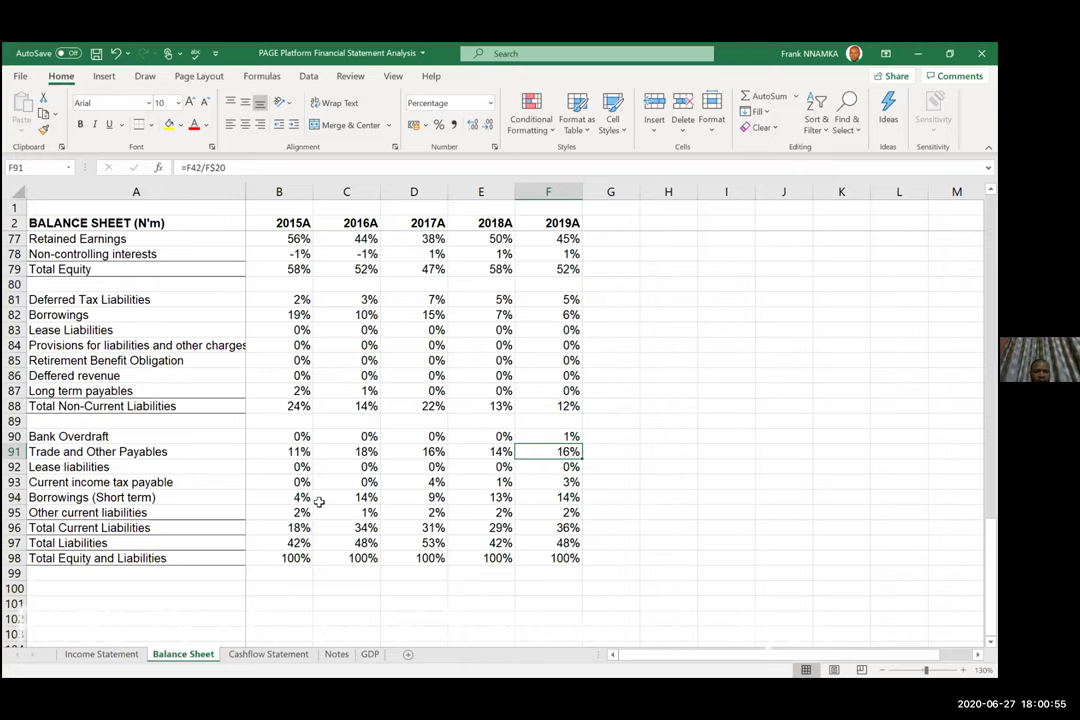
key("Left")
key("Left")
key("Home")
key("Right")
key("Right")
key("Right")
key("Right")
key("Right")
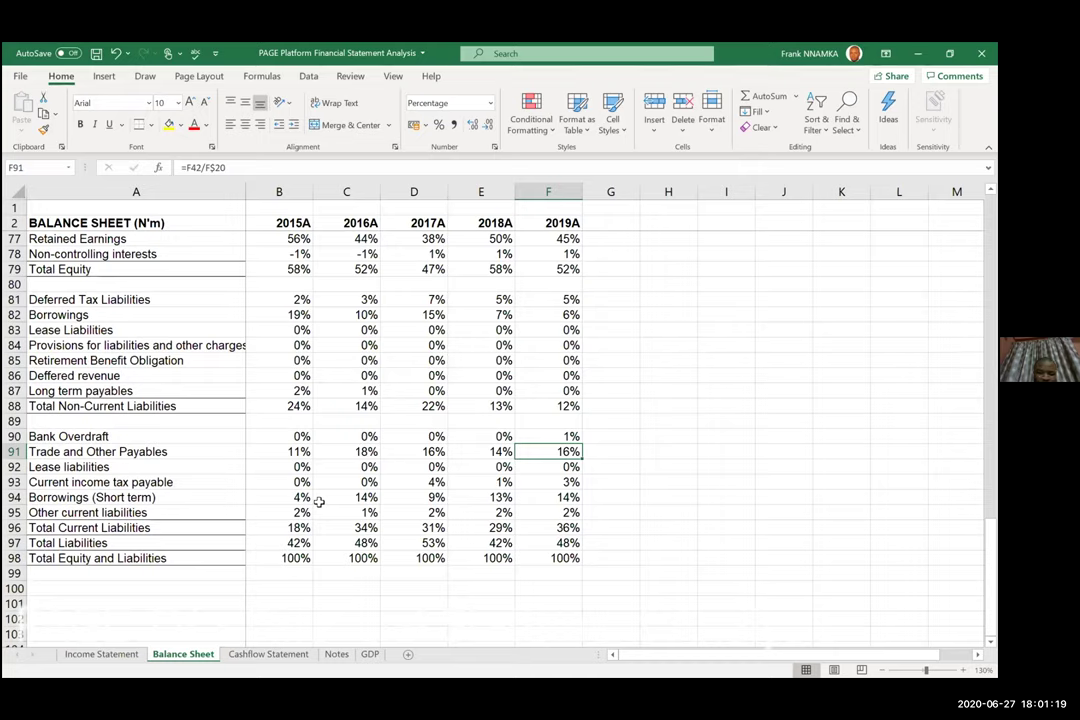
Trace the 2019A provisions share in F84 back to its raw figure in F35.
key("Up")
key("Up")
key("Up")
key("Up")
key("Up")
key("Up")
key("Up")
key("Up")
key("Up")
key("Up")
key("Up")
key("Up")
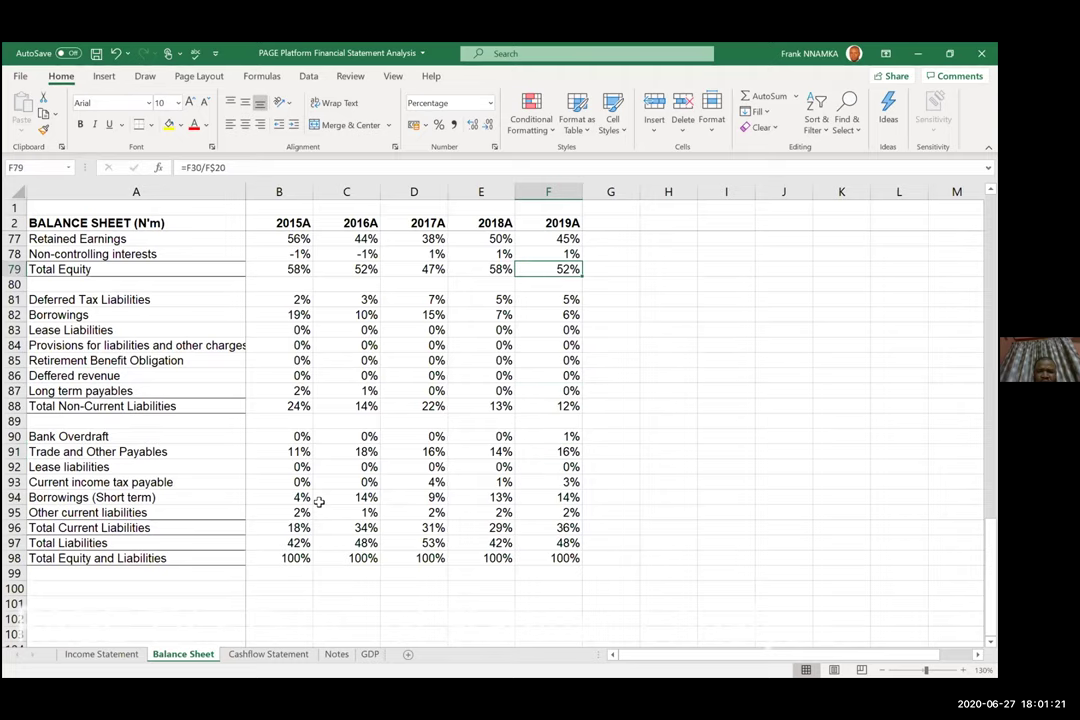
key("Up")
key("Up")
key("Up")
key("Up")
key("Up")
key("Up")
key("Up")
key("Up")
key("Up")
key("Up")
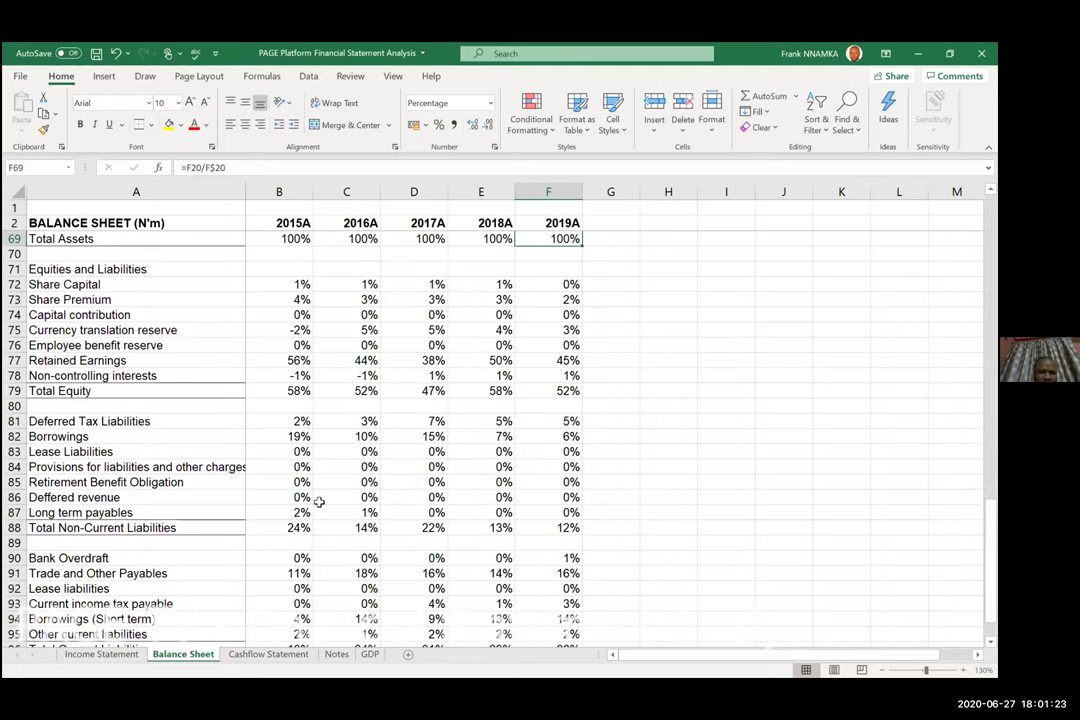
key("Up")
key("Up")
key("Up")
key("Up")
key("Up")
key("Up")
key("Up")
key("Up")
key("Up")
key("Up")
key("Up")
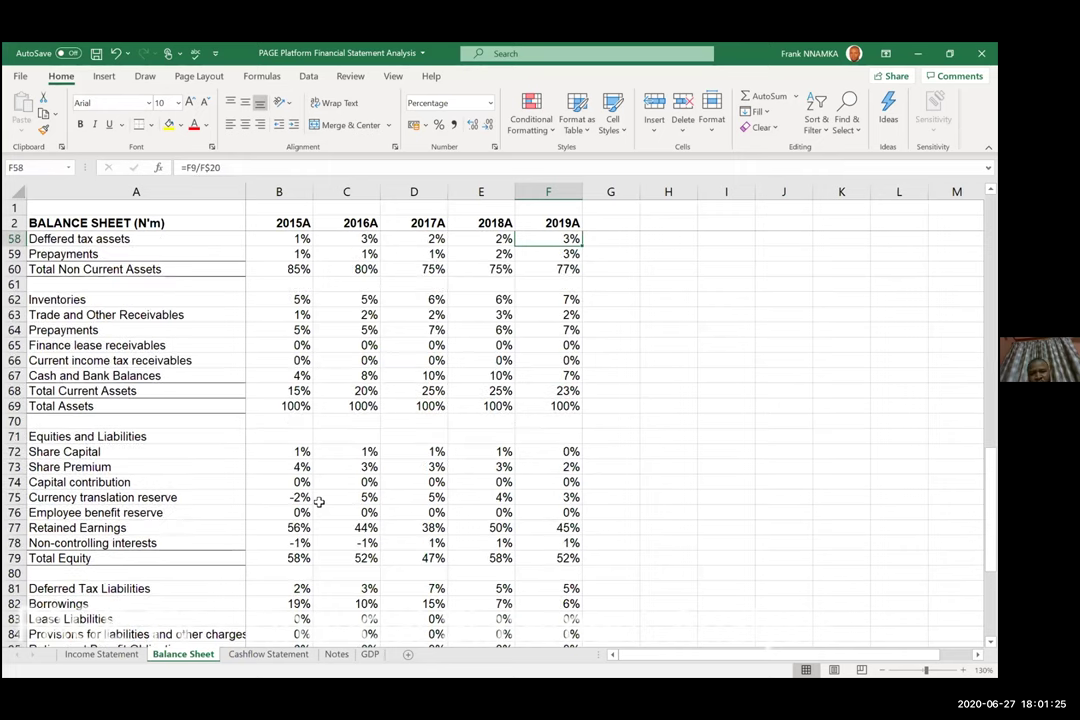
key("Up")
key("Up")
key("Up")
key("Down")
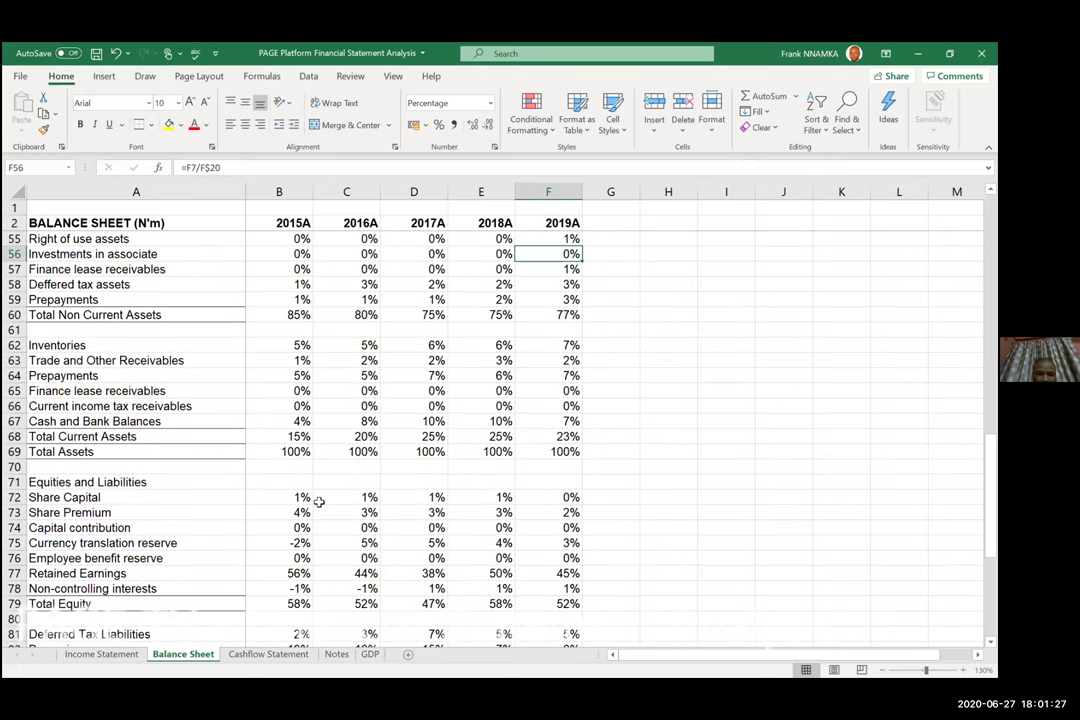
key("Down")
key("Down")
key("Down")
key("Down")
key("Down")
key("Down")
key("Down")
key("Down")
key("Down")
key("Down")
key("Down")
key("Down")
key("Down")
key("Down")
key("Down")
key("Down")
key("Down")
key("Down")
key("Down")
key("Down")
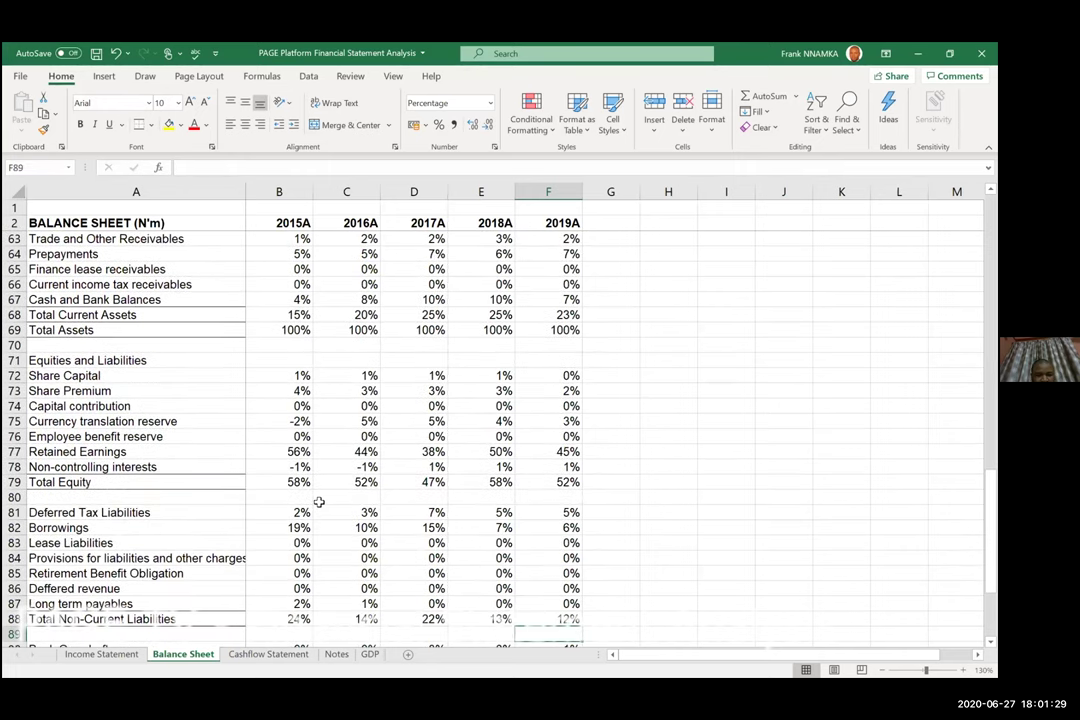
key("Down")
key("Down")
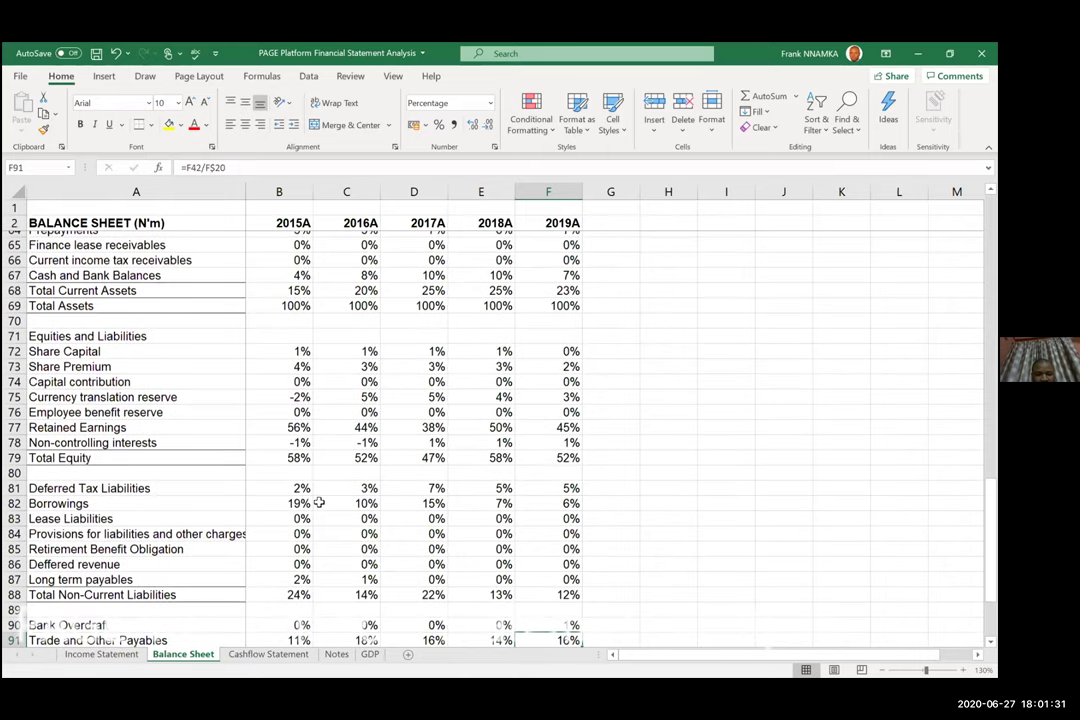
key("Down")
key("Down")
key("Down")
key("Down")
key("Down")
key("Down")
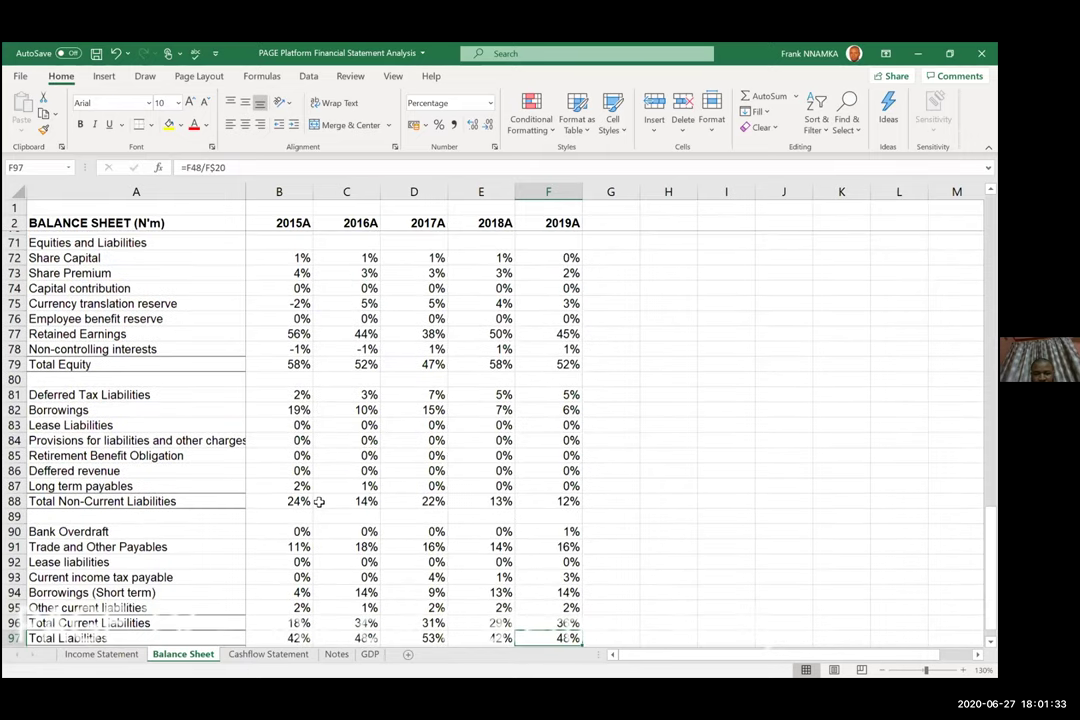
key("Up")
key("Up")
key("Up")
key("Up")
key("Up")
key("Up")
key("Up")
key("Up")
key("Up")
key("Up")
key("Up")
key("Up")
key("Up")
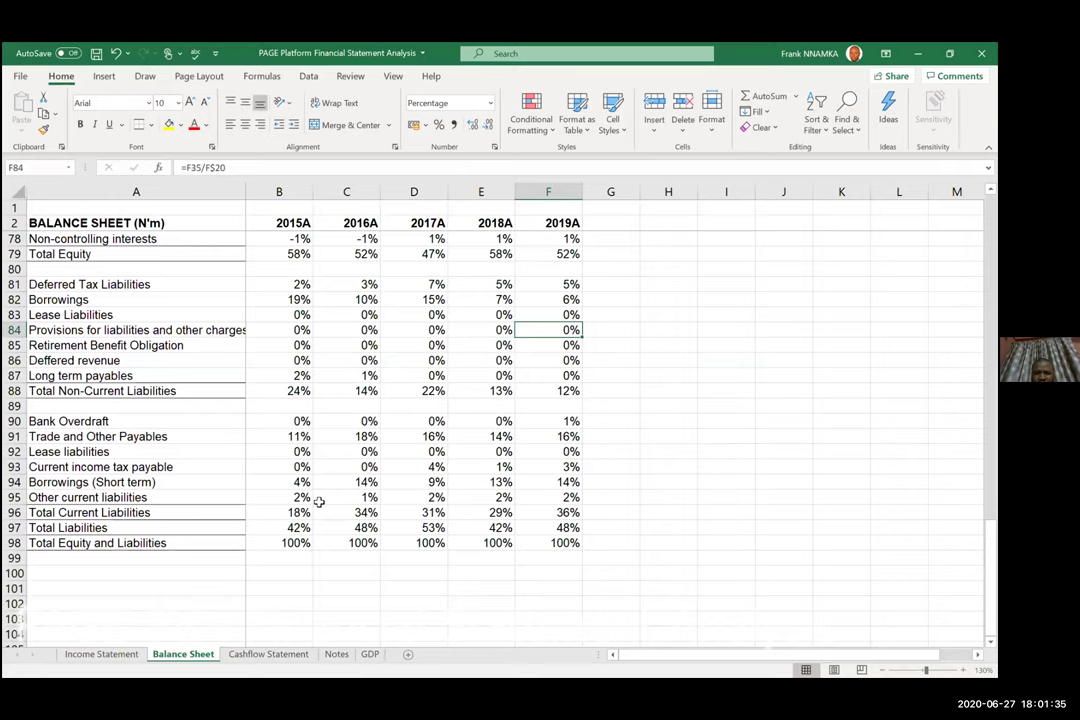
key("ctrl+bracketleft")
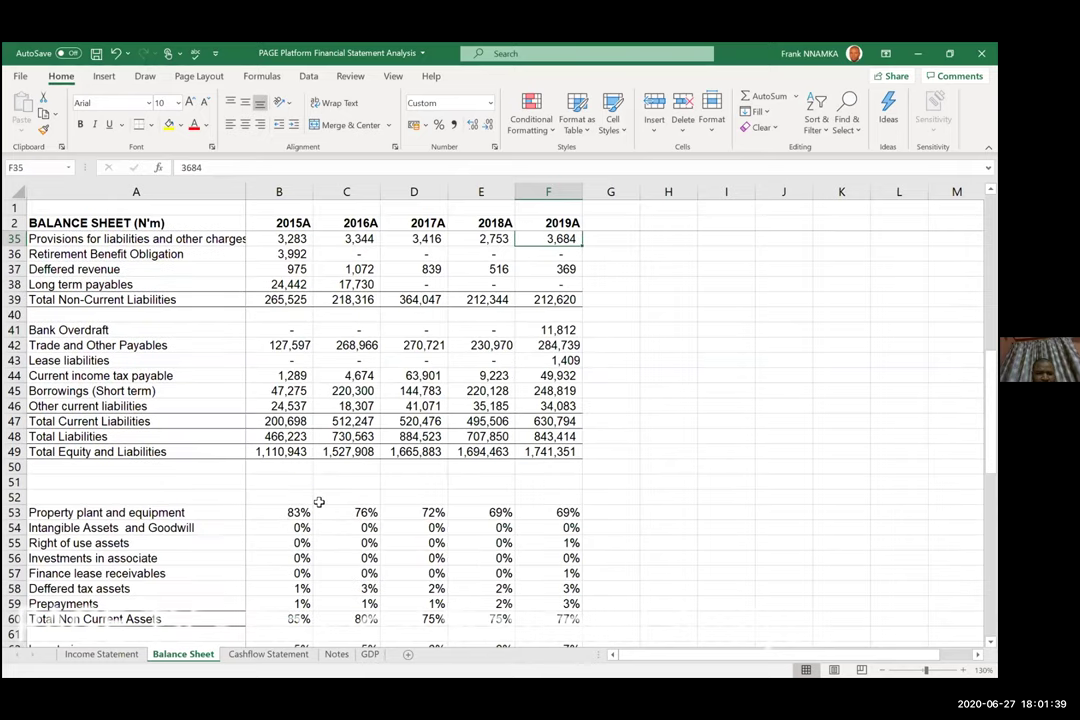
Go to the top asset figures, starting at 2015A property plant and equipment.
key("Return")
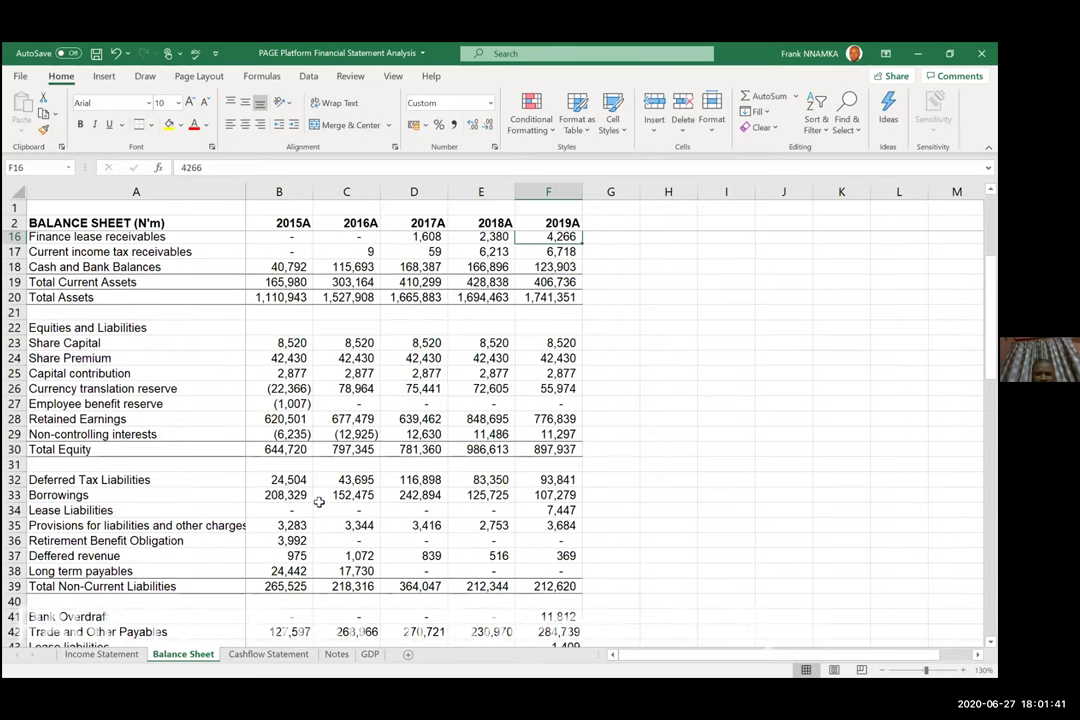
key("Up")
key("Up")
key("Up")
key("Up")
key("Up")
key("Up")
key("Up")
key("Up")
key("Up")
key("Up")
key("Up")
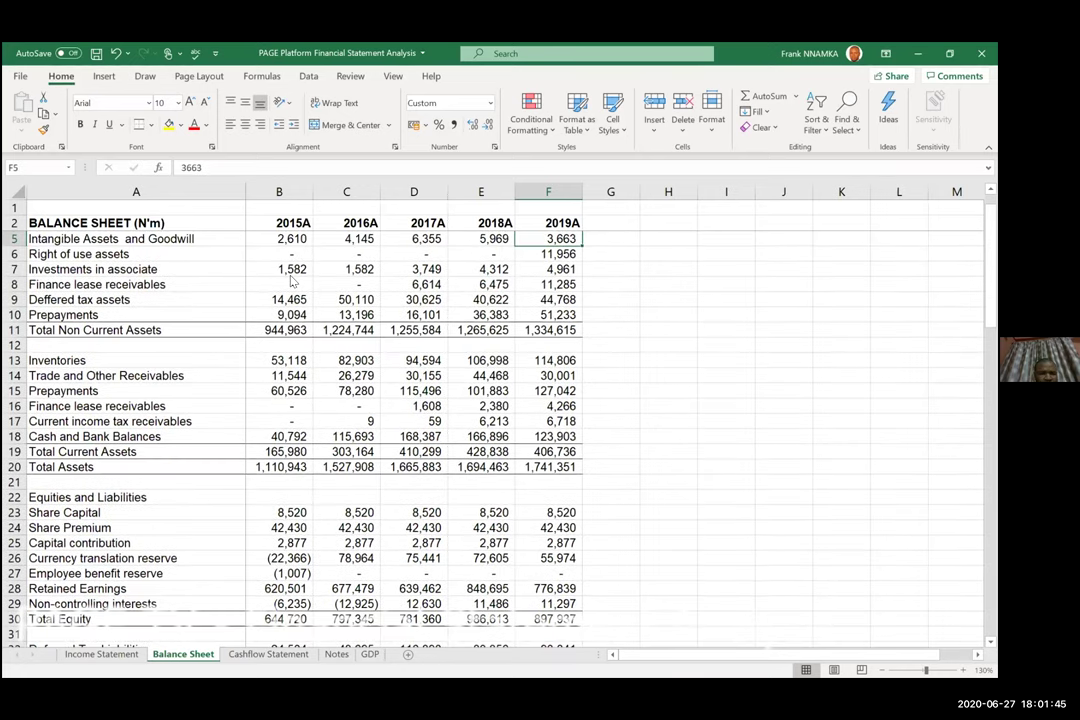
key("Up")
key("Up")
key("Up")
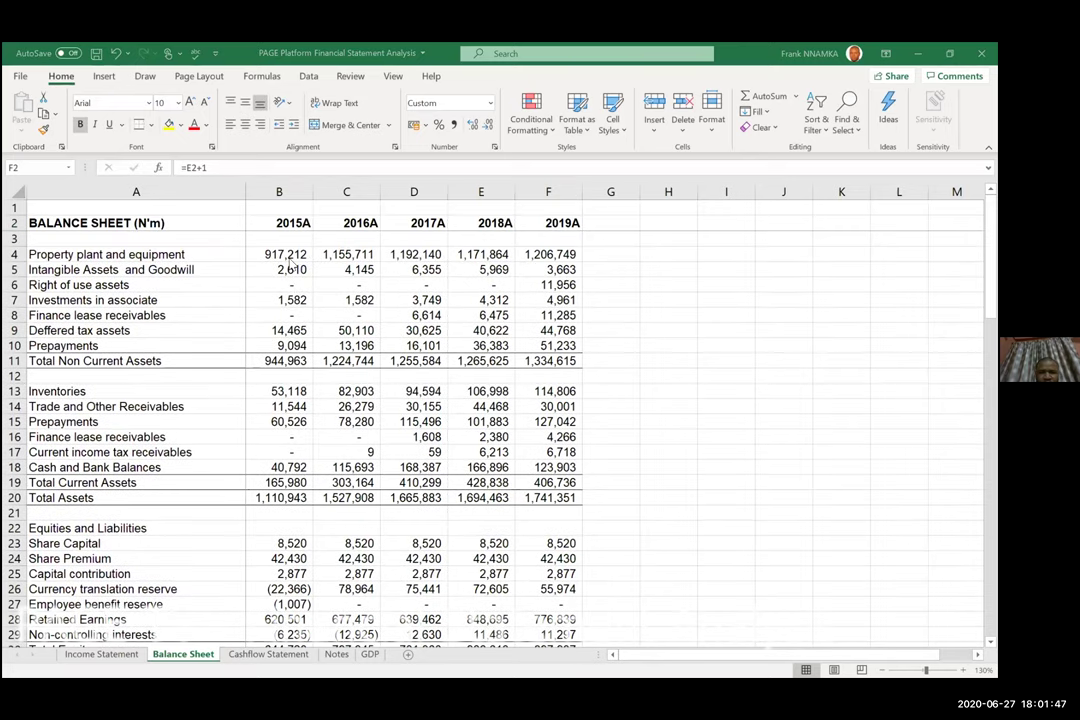
left_click(289, 256)
key("Down")
key("Down")
key("Down")
key("Up")
key("Up")
key("Up")
key("Up")
key("Right")
key("Right")
key("Right")
key("Right")
key("Right")
key("Right")
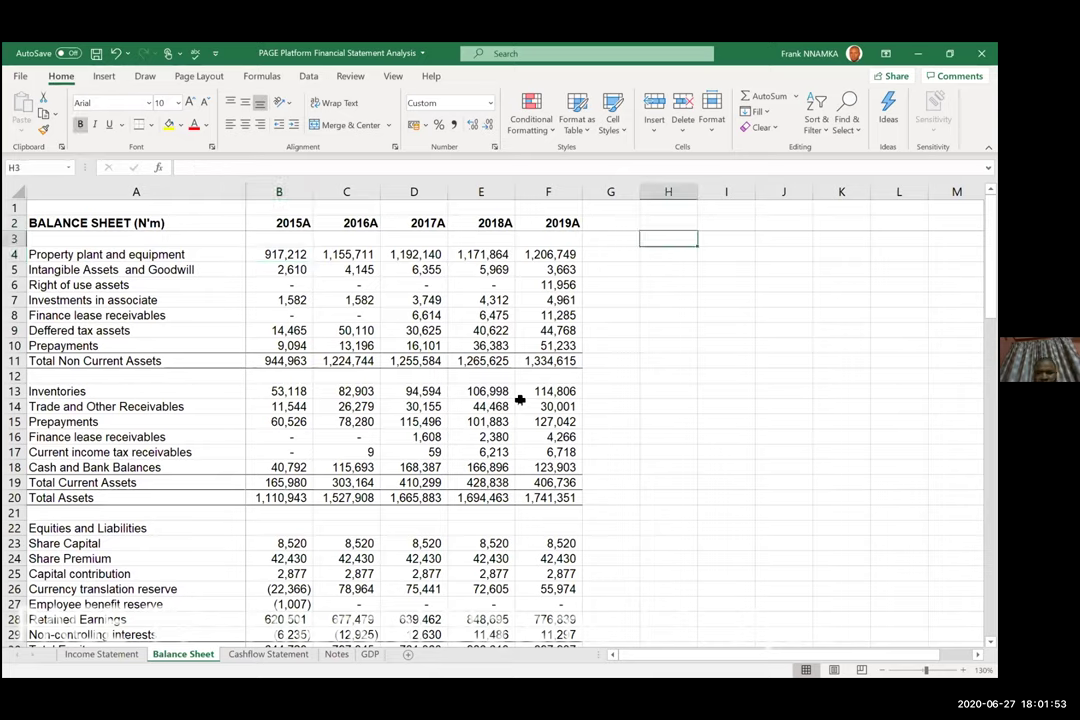
key("Down")
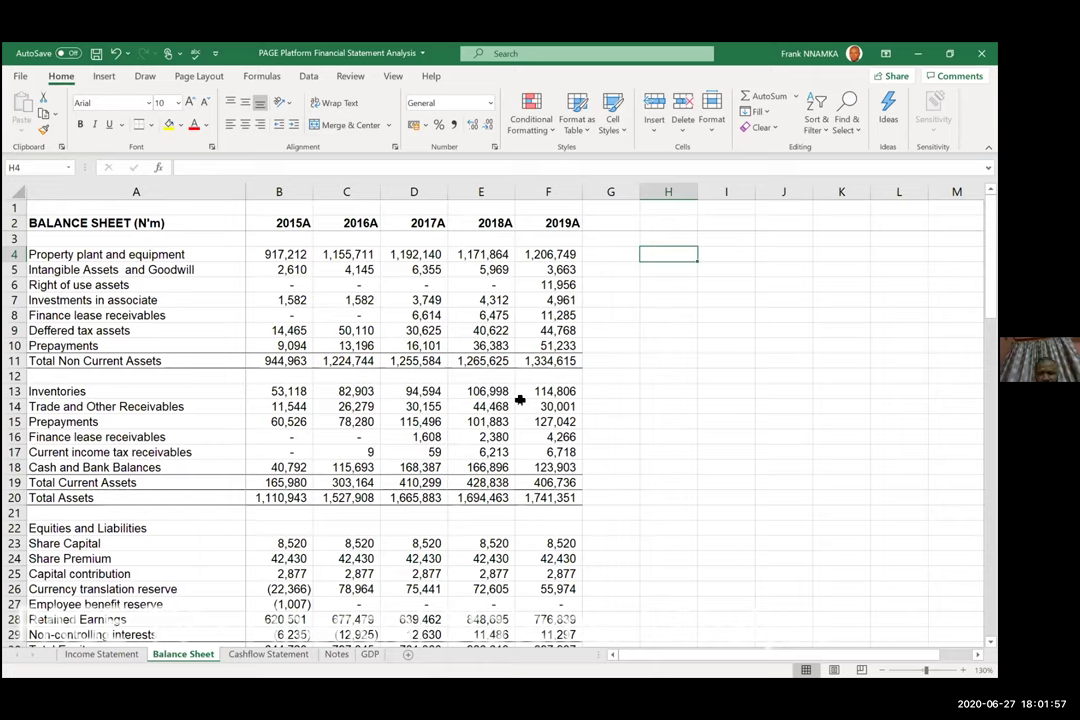
key("Down")
key("Down")
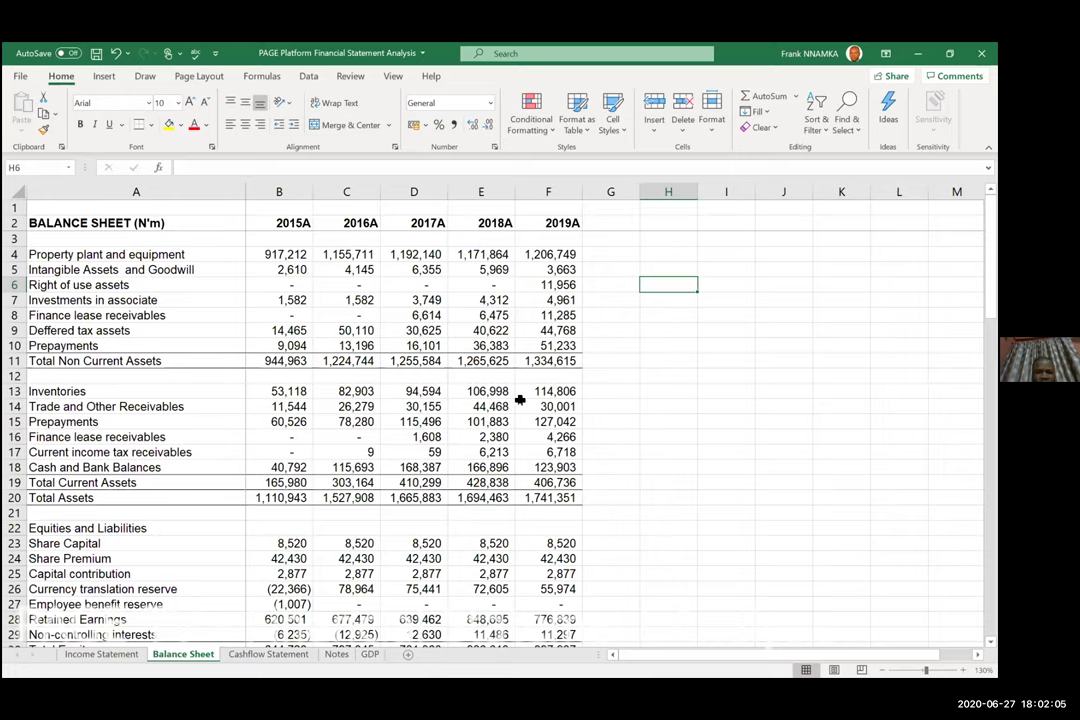
Check the Total Non Current Assets row, then settle in the empty column beside the totals.
key("Left")
key("Left")
key("Down")
key("Down")
key("Down")
key("Down")
key("Down")
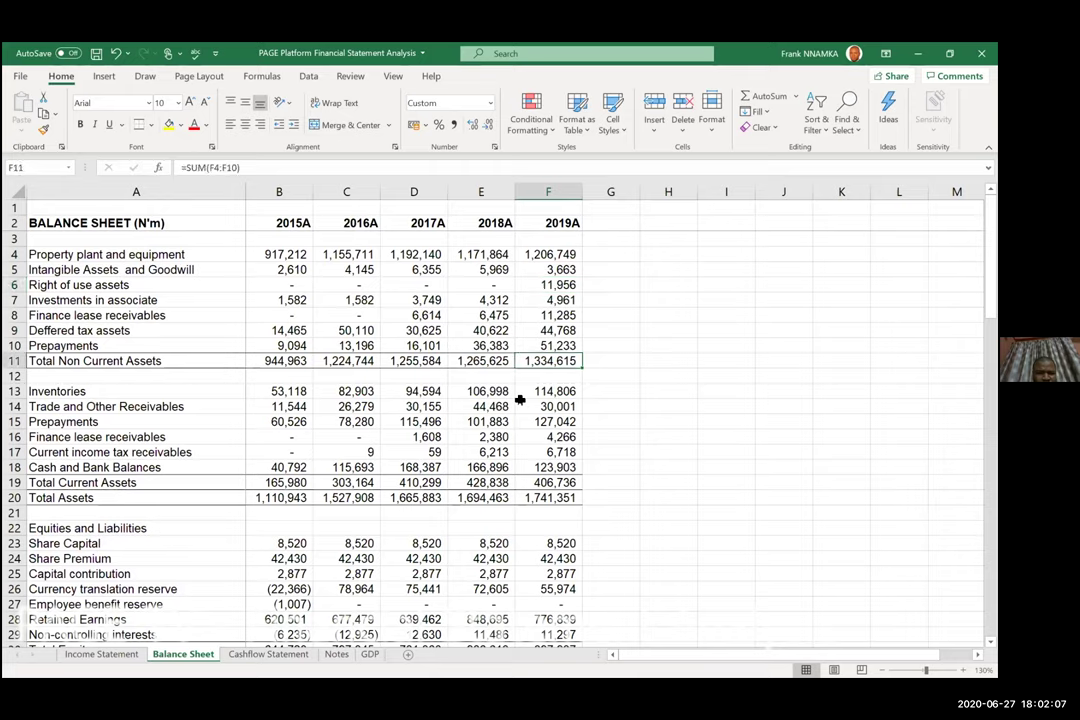
key("Left")
key("Left")
key("Left")
key("Left")
key("Left")
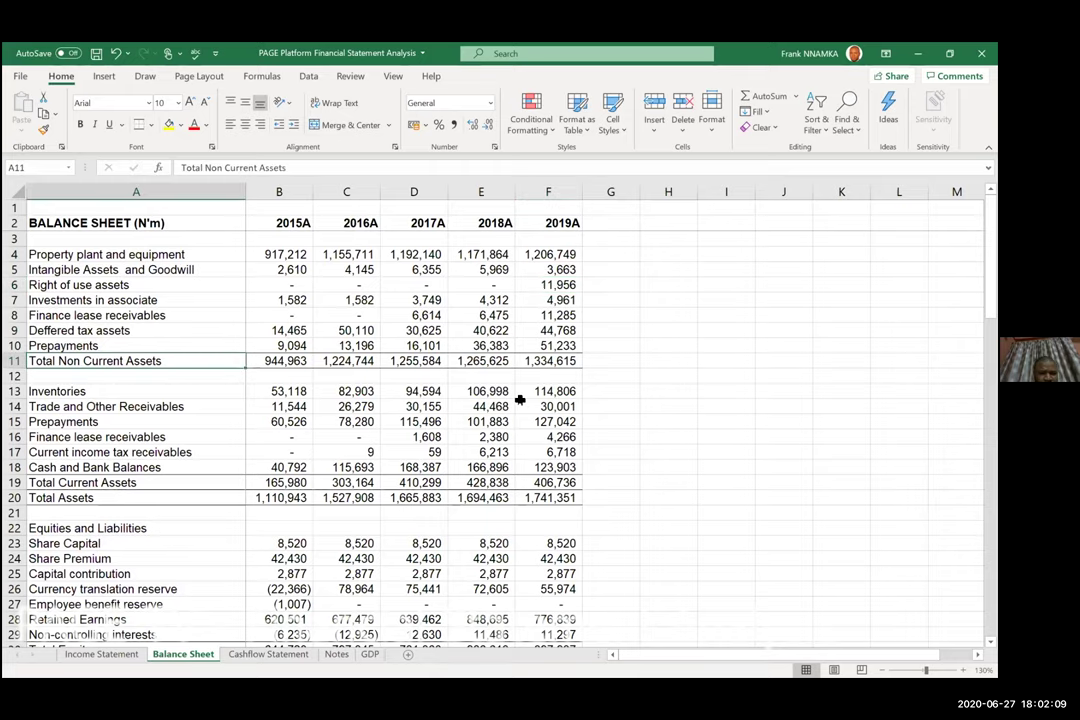
key("Right")
key("Right")
key("Left")
key("Left")
key("Right")
key("Right")
key("Right")
key("Right")
key("Left")
key("Left")
key("Left")
key("Right")
key("Right")
key("Right")
key("Right")
key("Right")
key("Right")
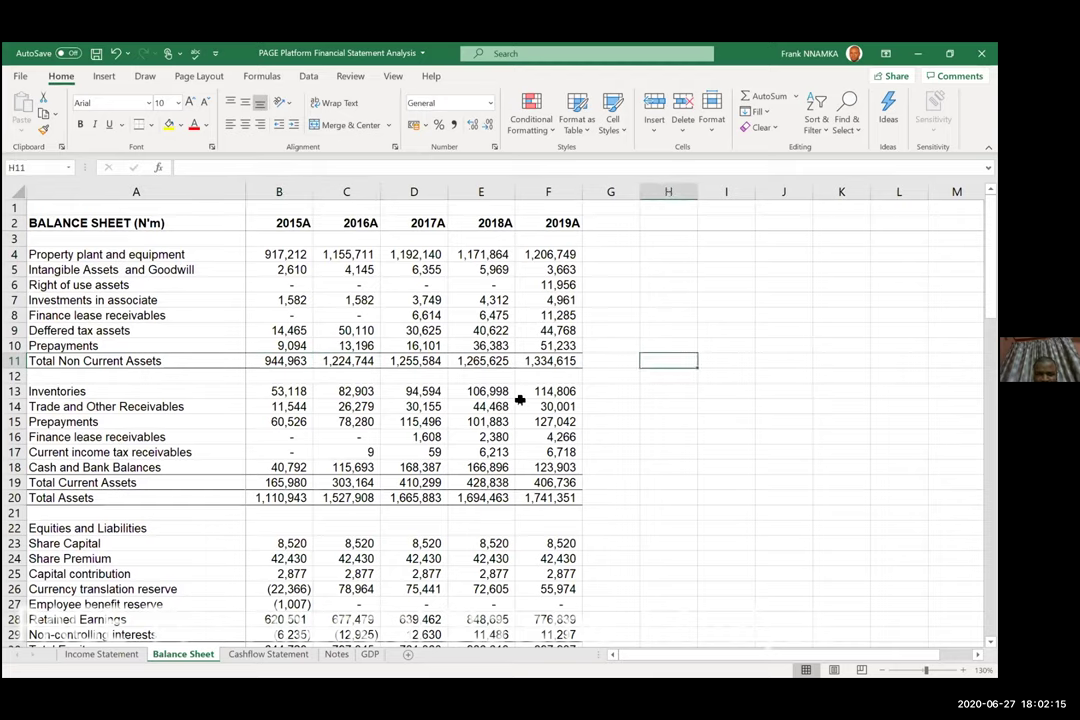
key("Down")
key("Down")
key("Down")
key("Down")
key("Down")
key("Down")
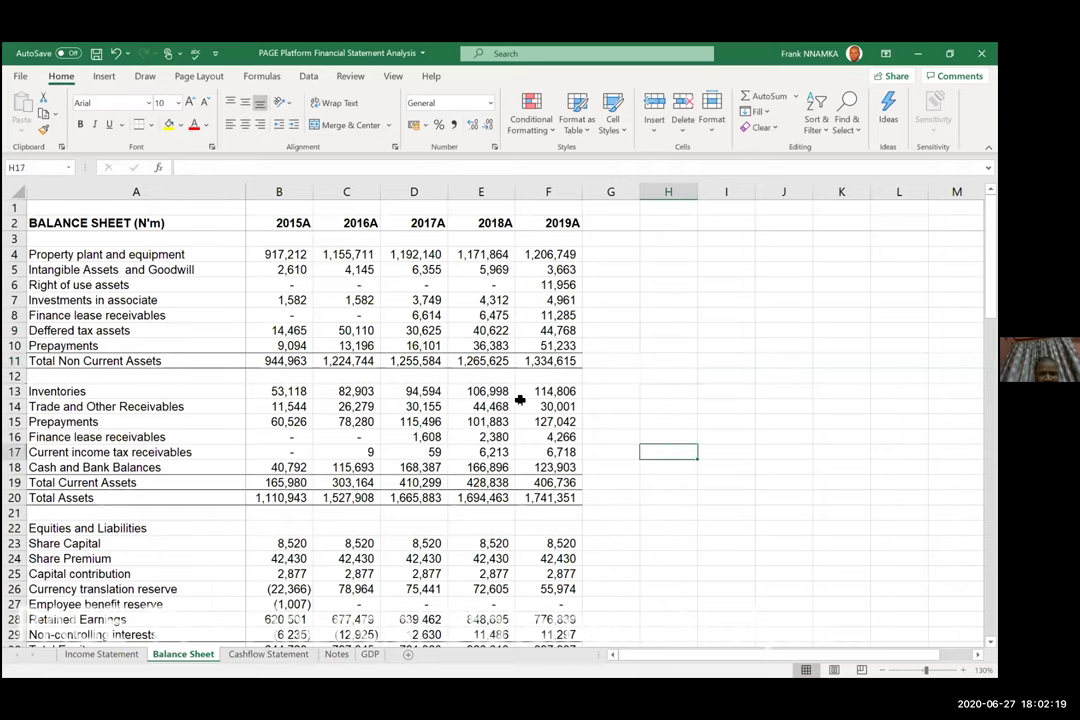
key("Up")
key("Up")
key("Up")
key("Up")
key("Up")
key("Up")
key("Up")
key("Up")
key("Up")
key("Up")
key("Up")
key("Up")
key("Up")
key("Up")
key("Up")
key("Down")
key("Down")
key("Down")
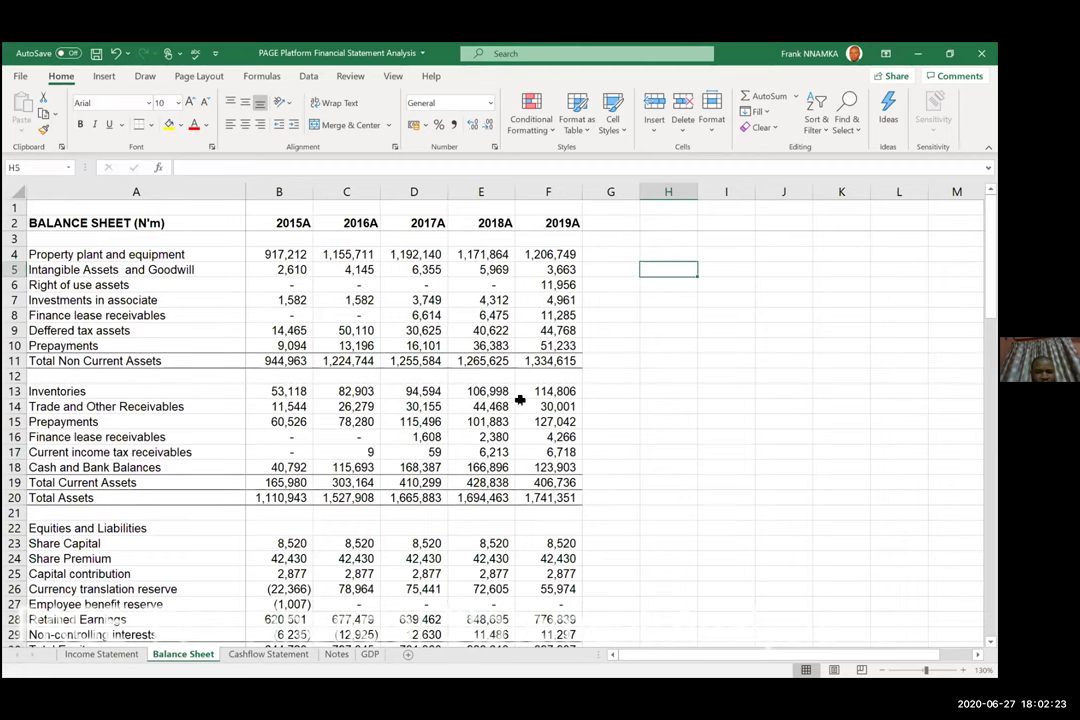
key("Left")
key("Left")
key("Down")
key("Left")
key("Down")
key("Down")
key("Down")
key("Down")
key("Right")
key("Right")
key("Down")
key("Down")
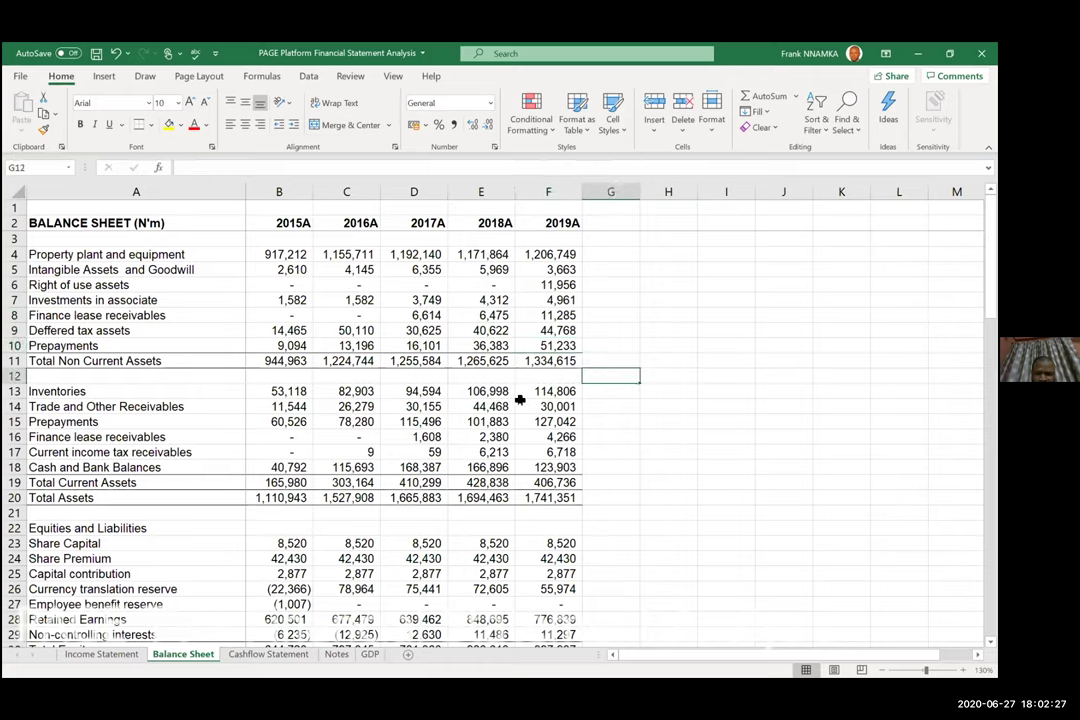
key("Right")
key("Right")
key("Up")
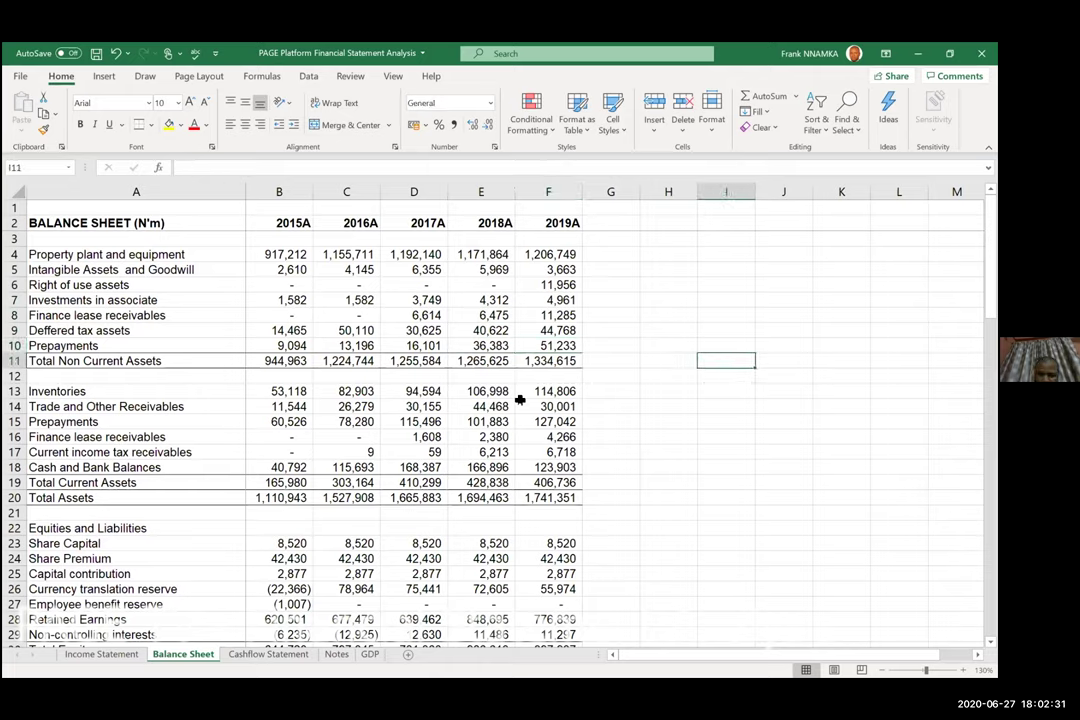
Link I11 to the Total Non Current Assets label, copy it across J11:N11, clear O11.
type("=")
key("Left")
key("Left")
key("Left")
key("Left")
key("Left")
key("Left")
key("Left")
key("Left")
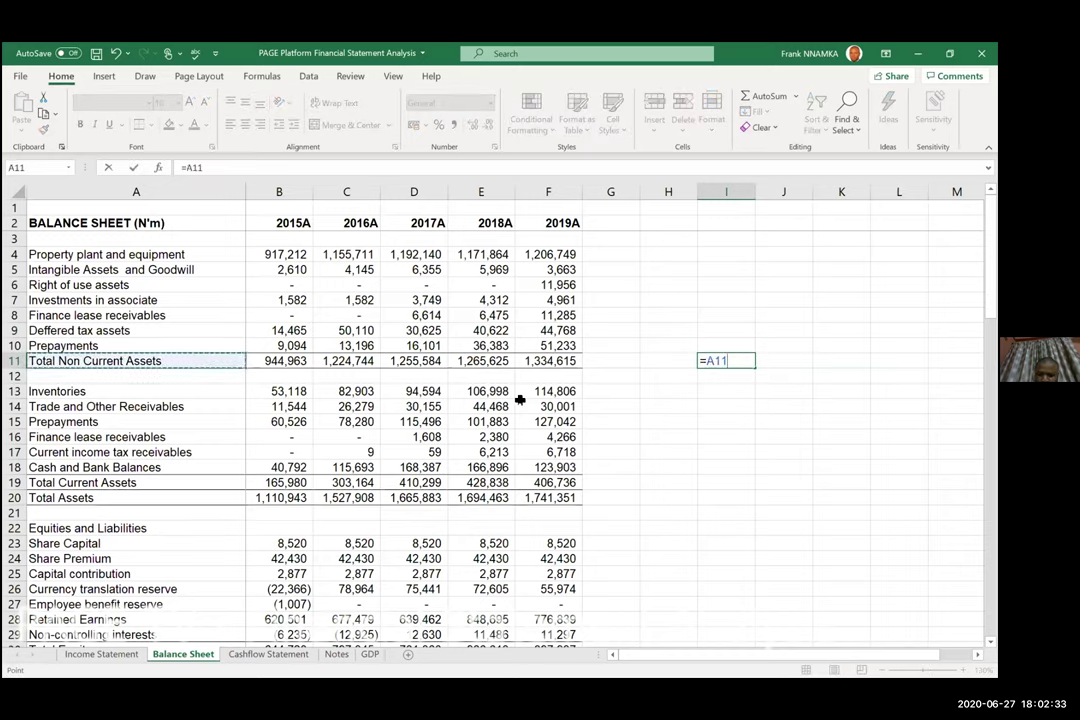
key("Return")
key("Up")
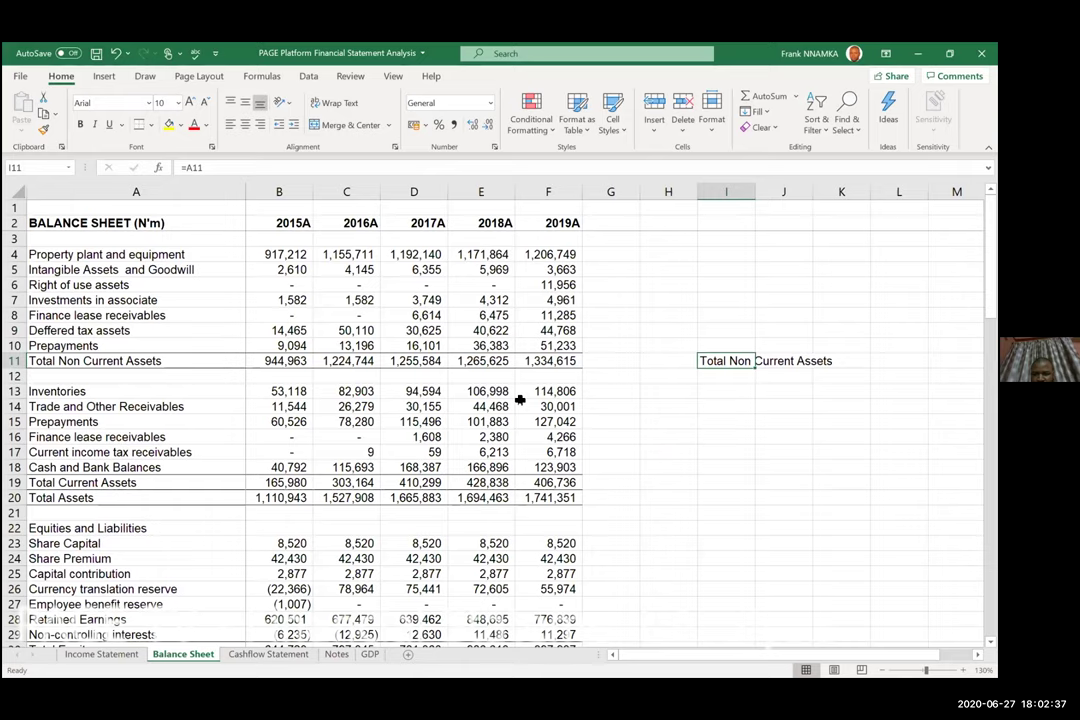
key("ctrl+c")
key("Right")
key("ctrl+v")
key("shift+Right")
key("shift+Right")
key("shift+Right")
key("shift+Right")
key("shift+Right")
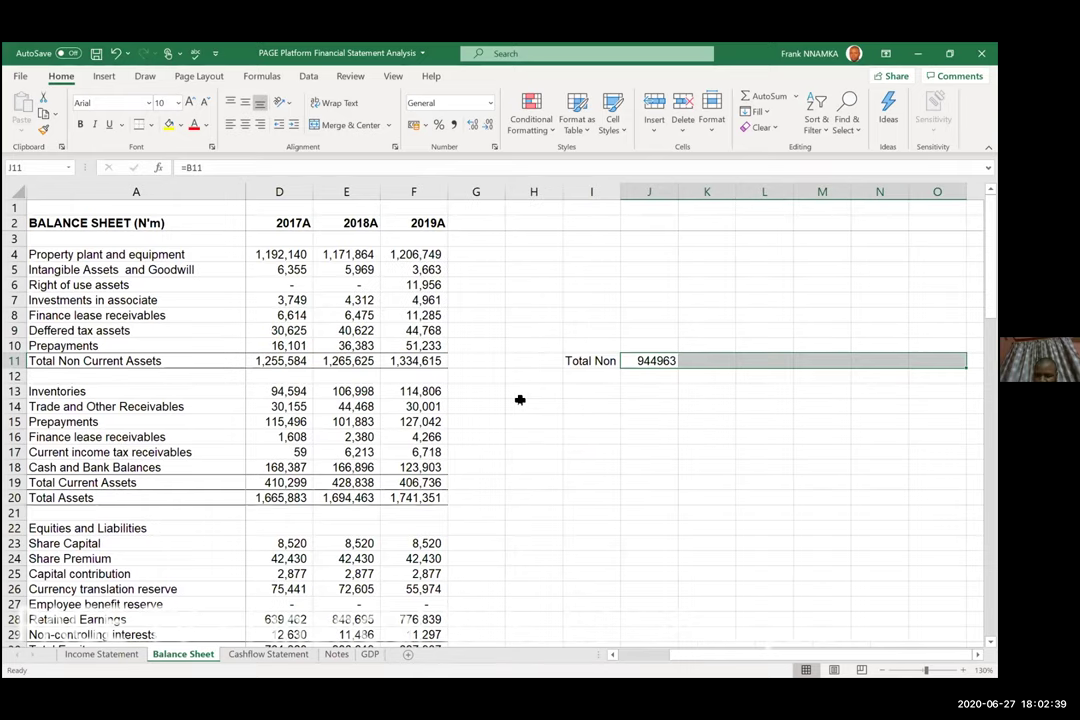
key("ctrl+v")
key("Left")
key("Left")
key("Right")
key("Right")
key("Right")
key("Right")
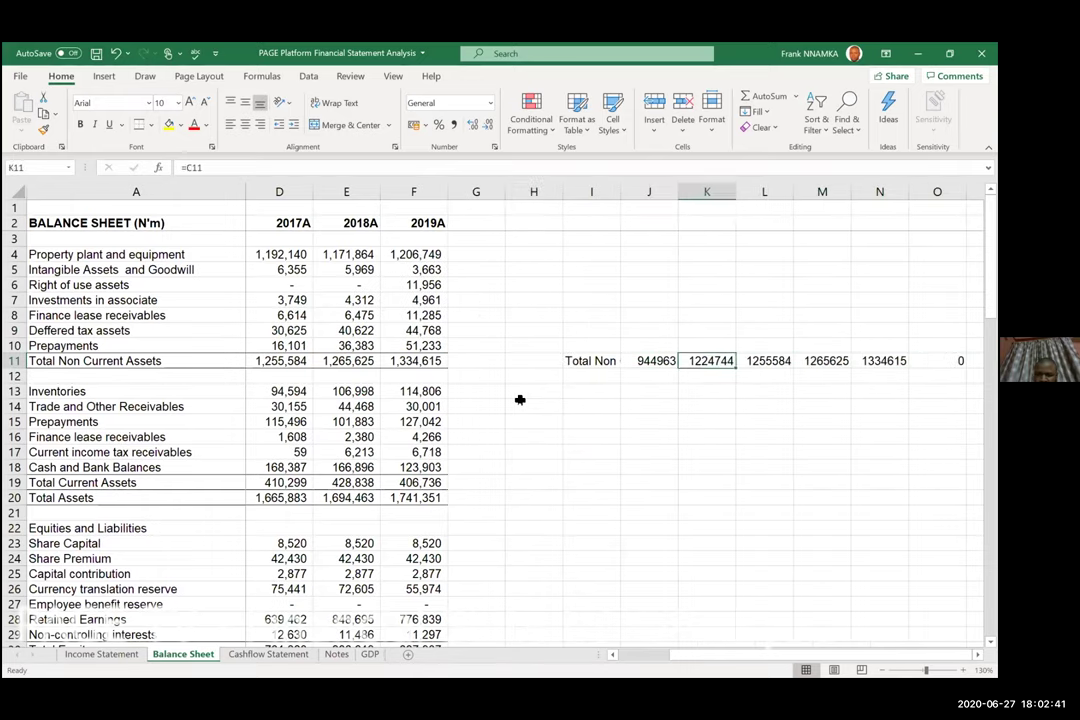
key("Right")
key("Right")
key("Right")
key("Delete")
key("Left")
key("Left")
key("Left")
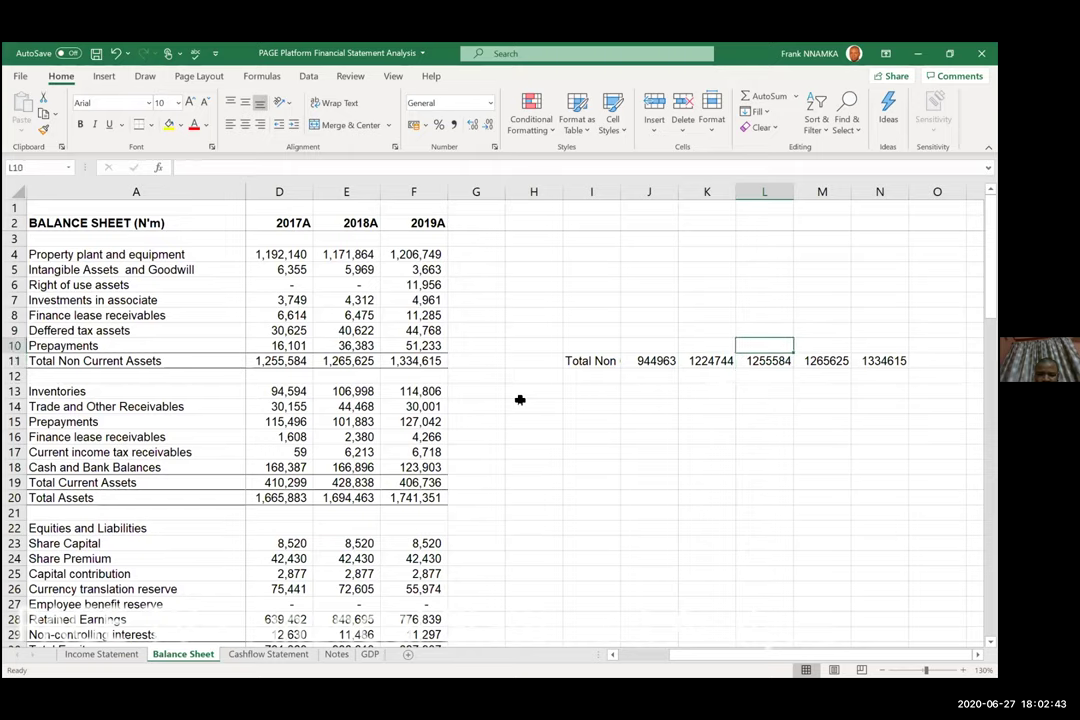
key("Left")
key("Up")
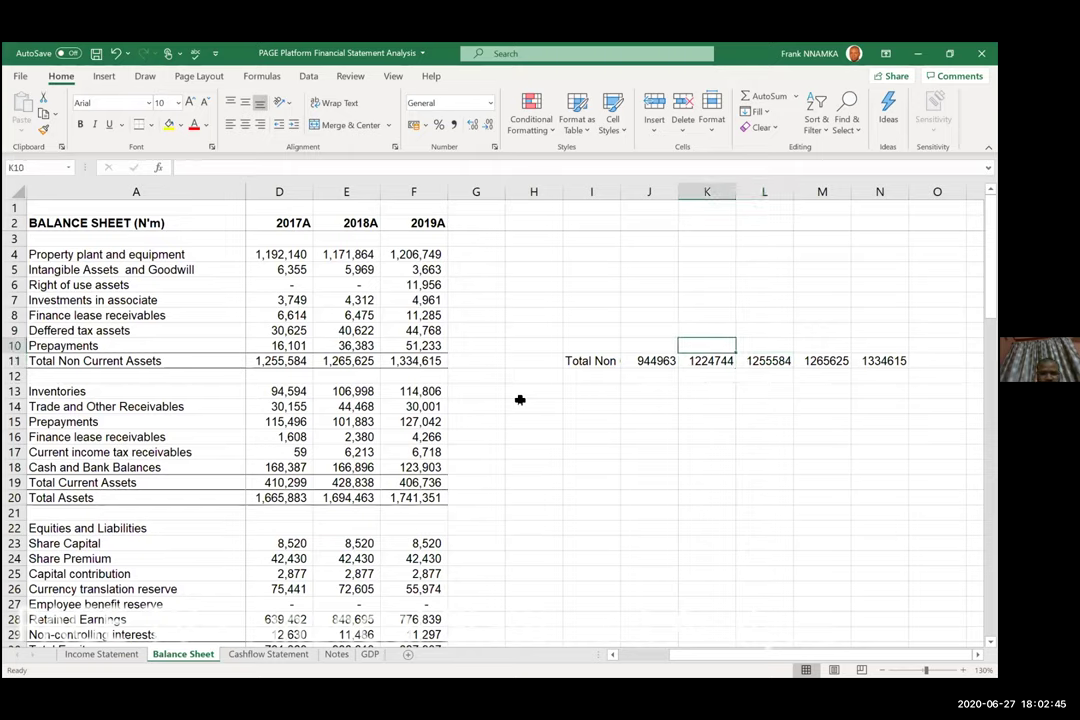
key("Left")
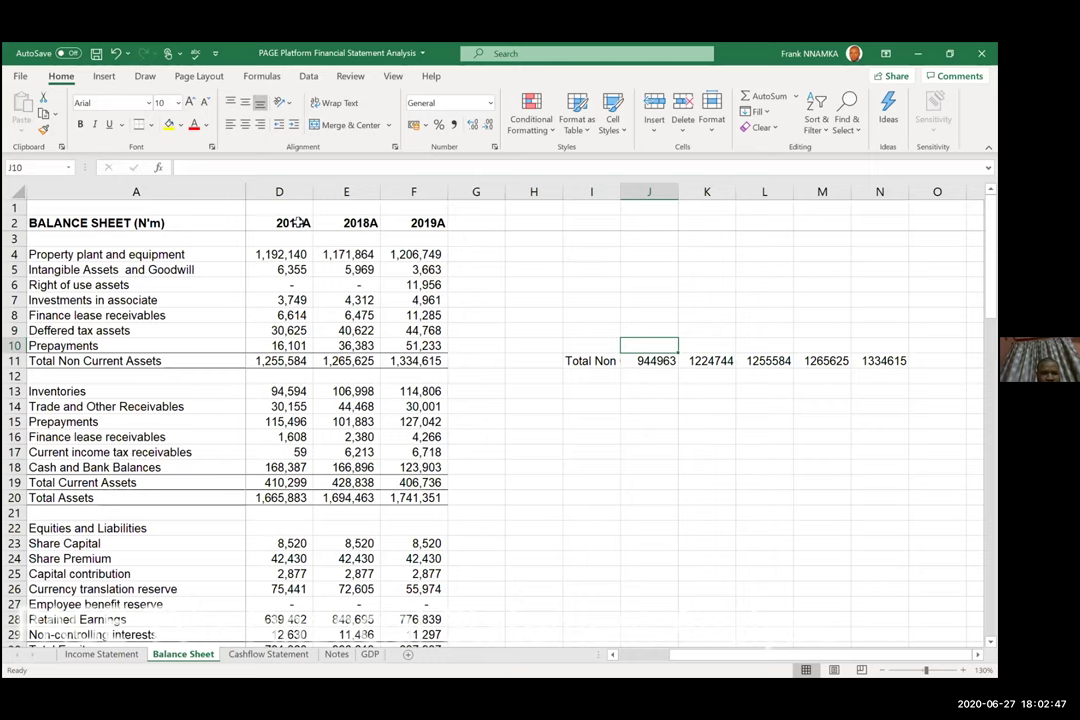
Link J10 to the 2015A year header and fill it right to N10.
type("=")
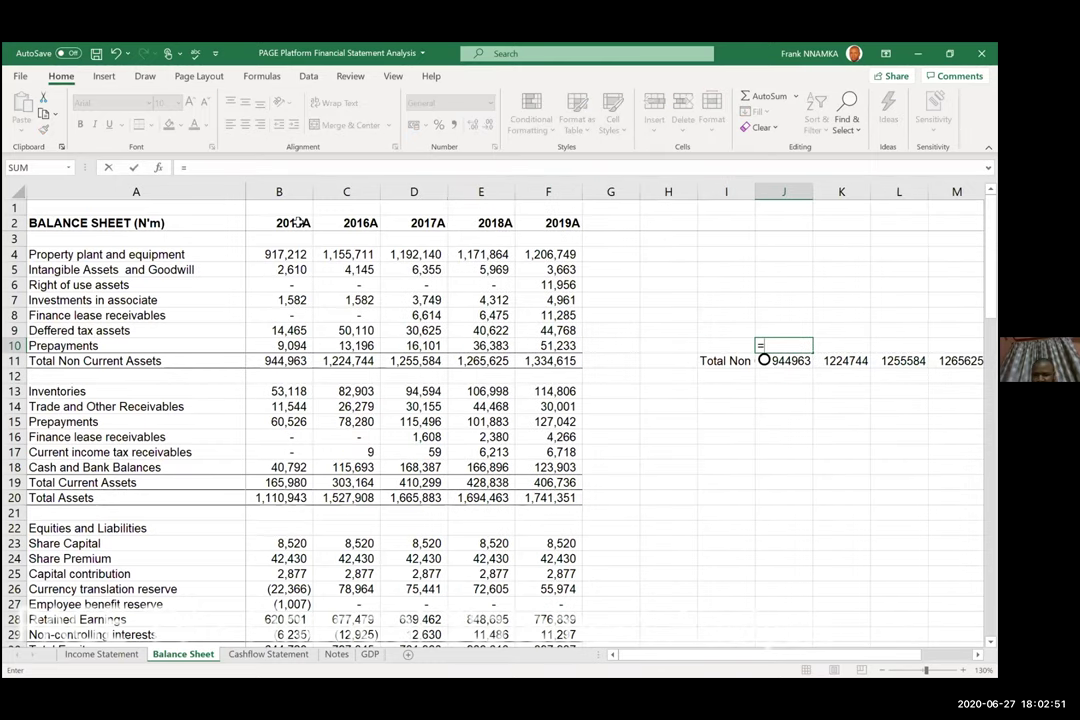
left_click(297, 222)
key("ctrl+Return")
key("shift+Right")
key("shift+Right")
key("shift+Right")
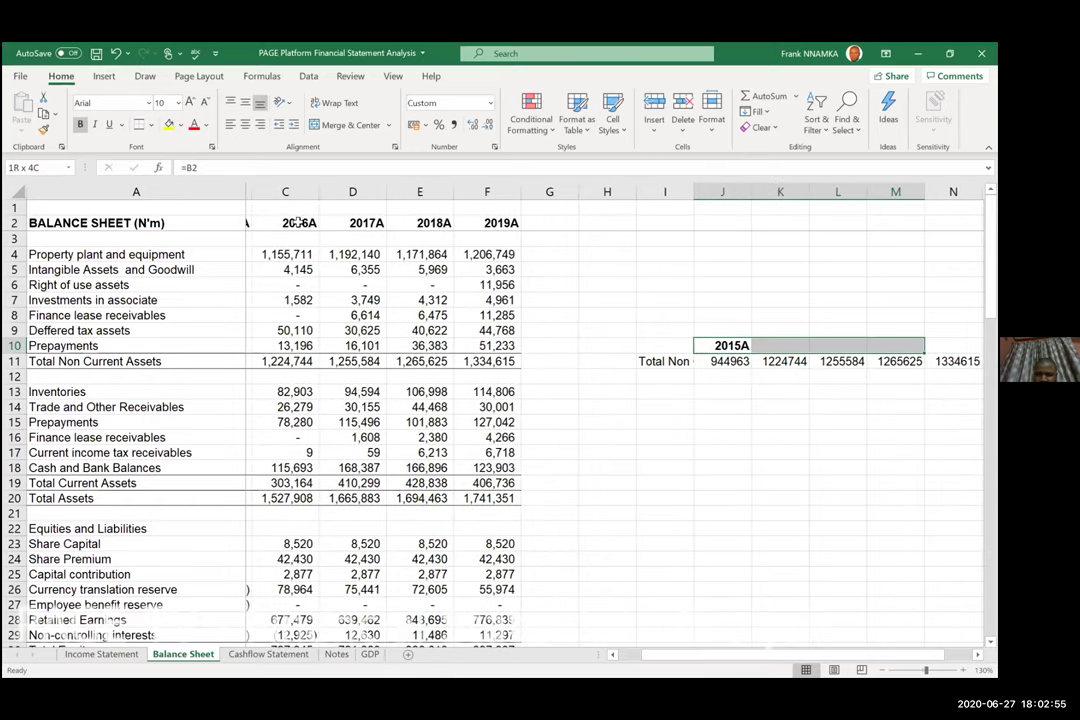
key("shift+Right")
key("ctrl+r")
key("Down")
key("Down")
key("Left")
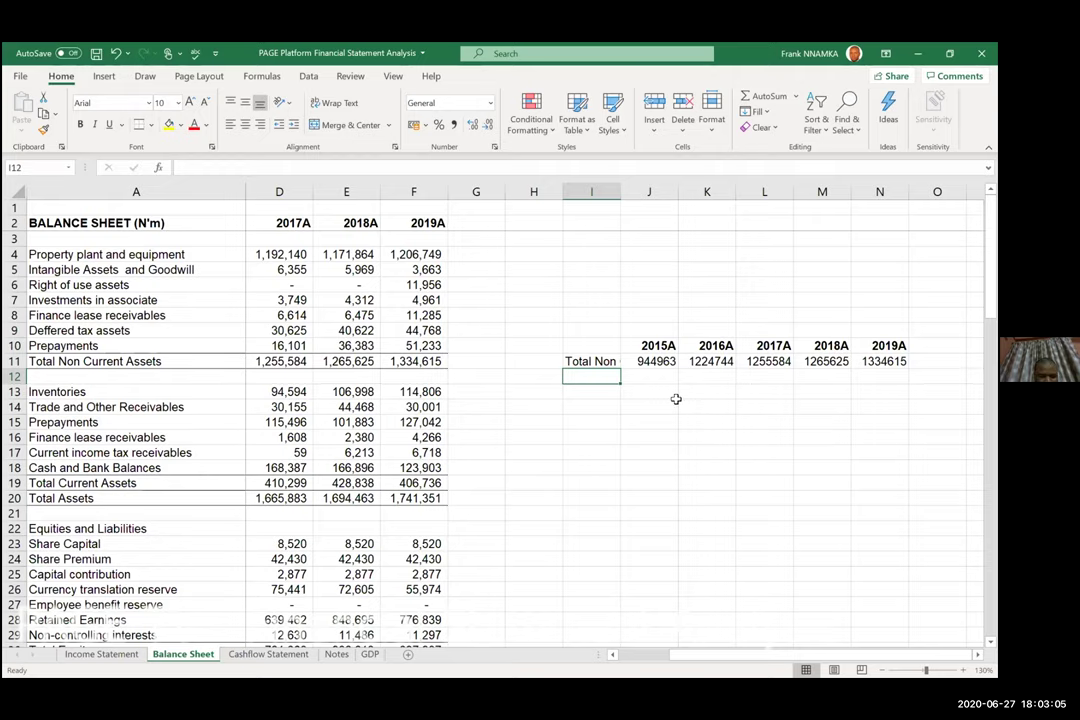
Undo the last two changes and return to the label column below the table.
key("ctrl+z")
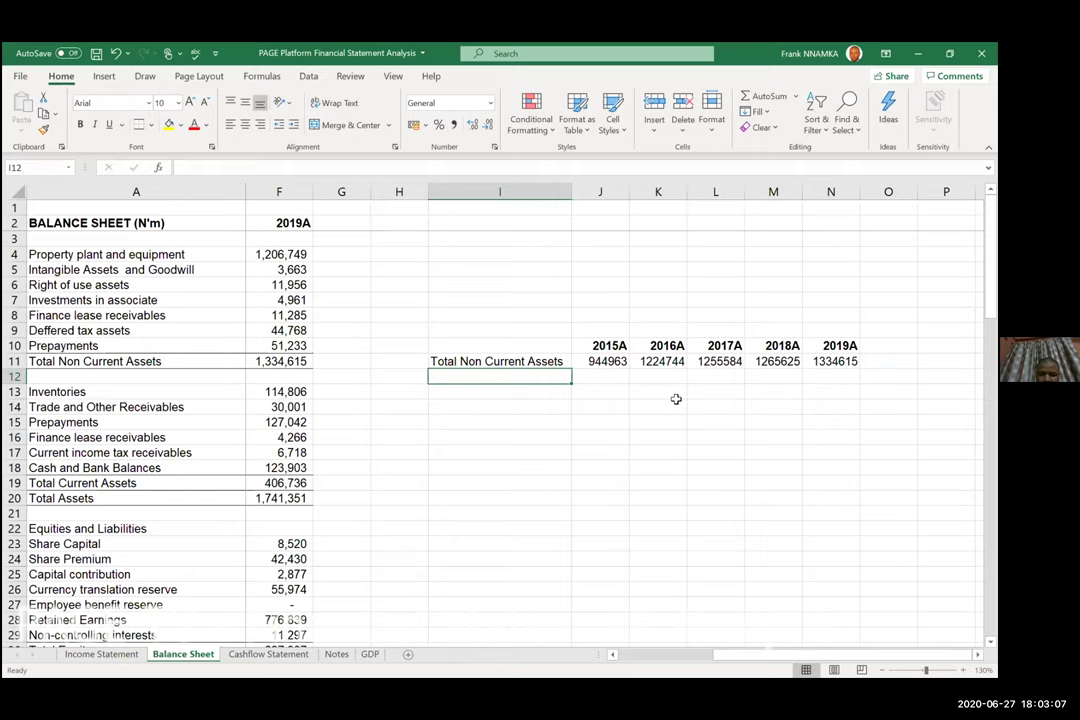
key("ctrl+z")
key("Down")
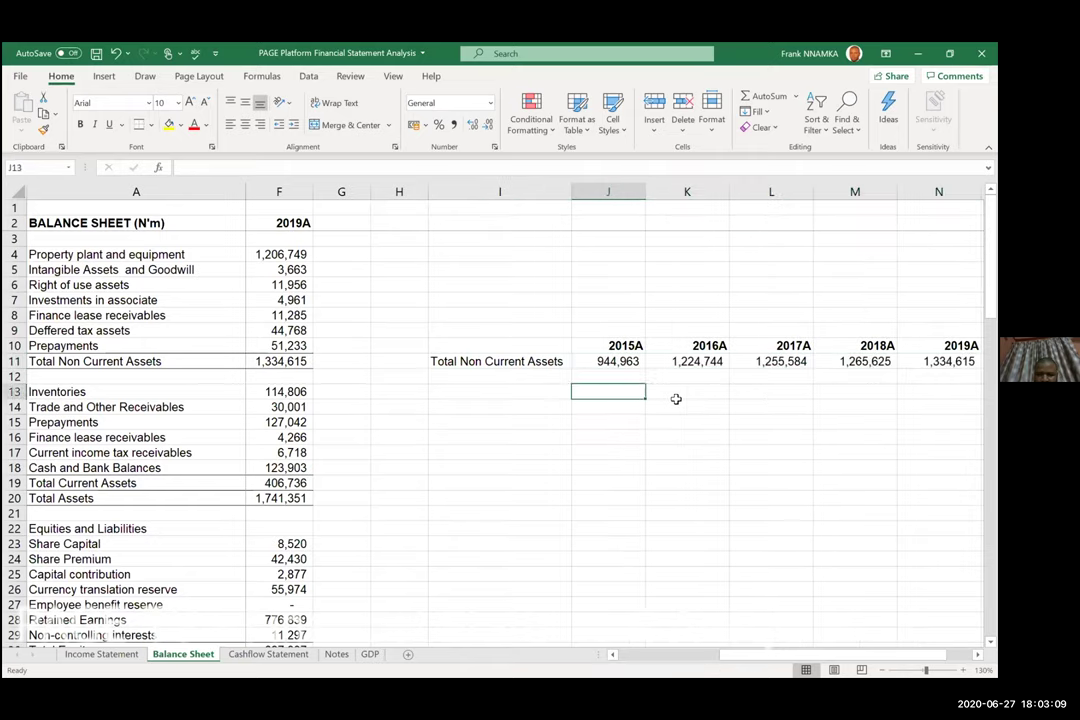
key("Left")
key("Down")
key("Down")
key("Up")
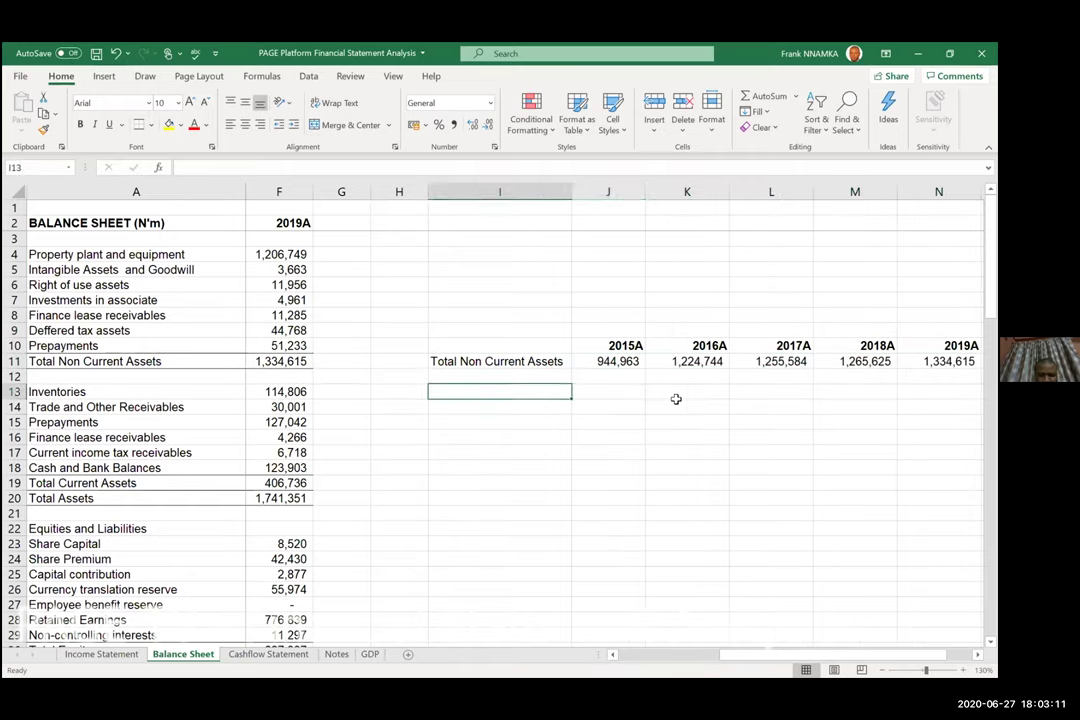
Add a bold 'Funded' heading with 'Equity' and 'Longterm debt' labels beneath it.
type("Funded")
key("Return")
type("Equity")
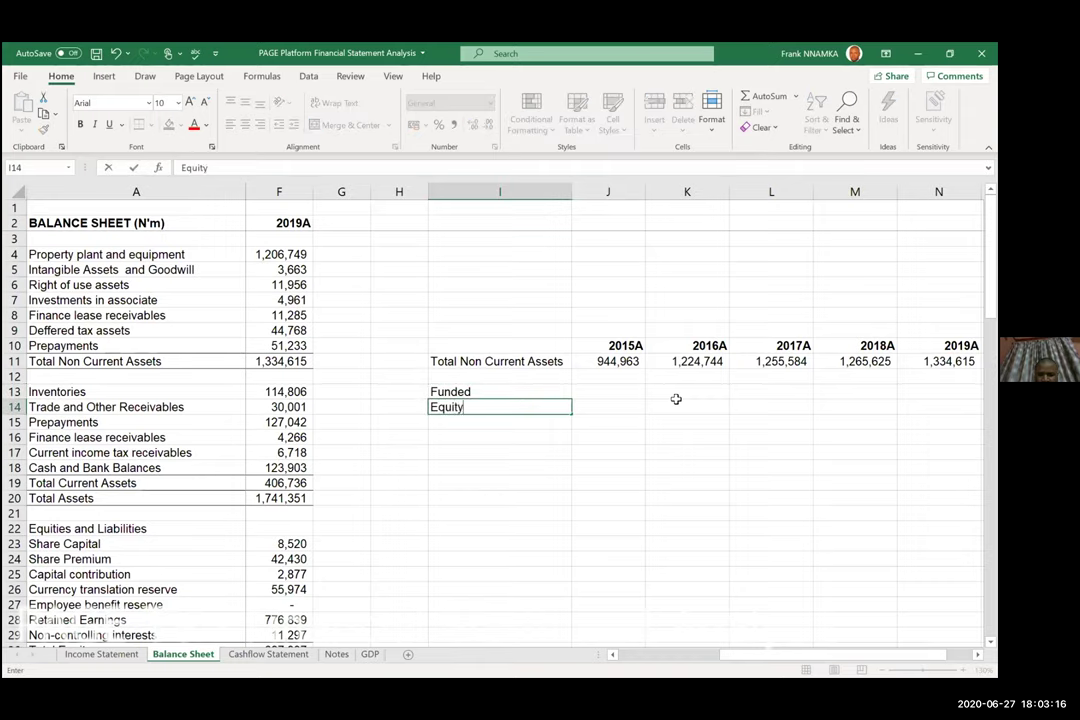
key("Return")
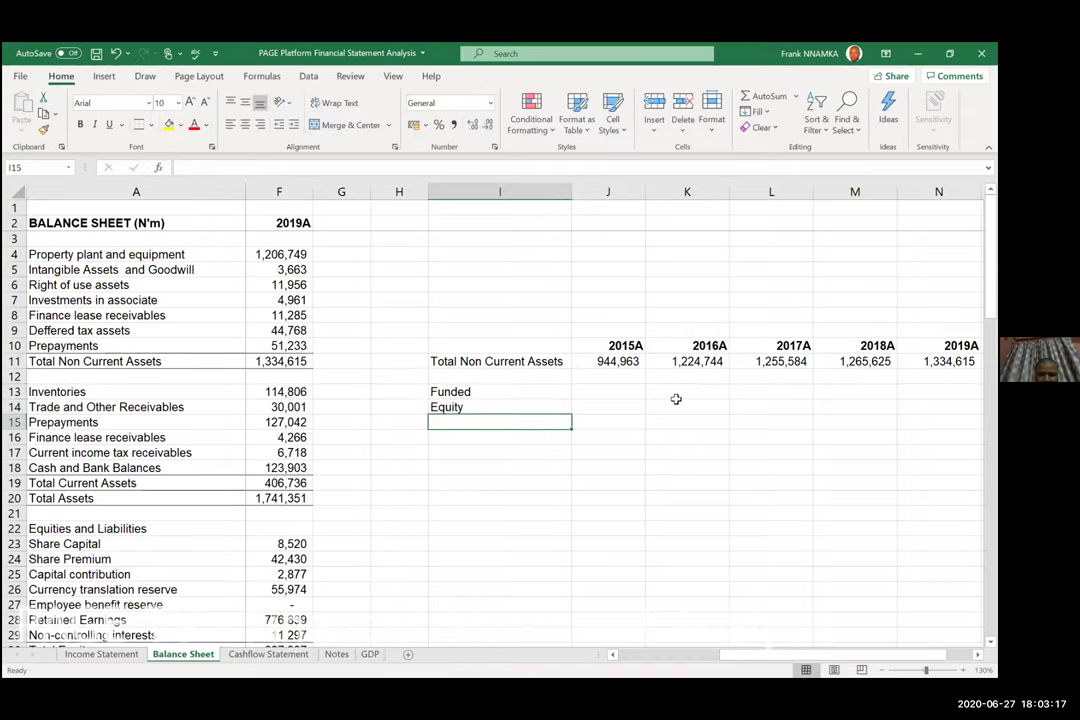
type("Longter")
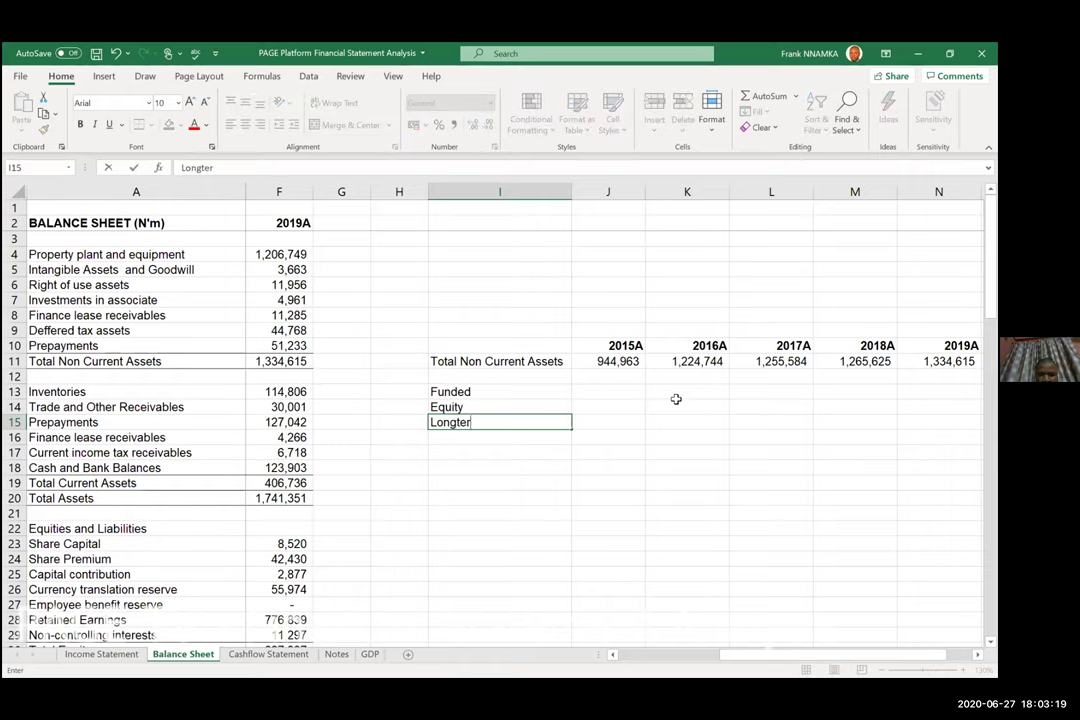
type("m debt")
key("Return")
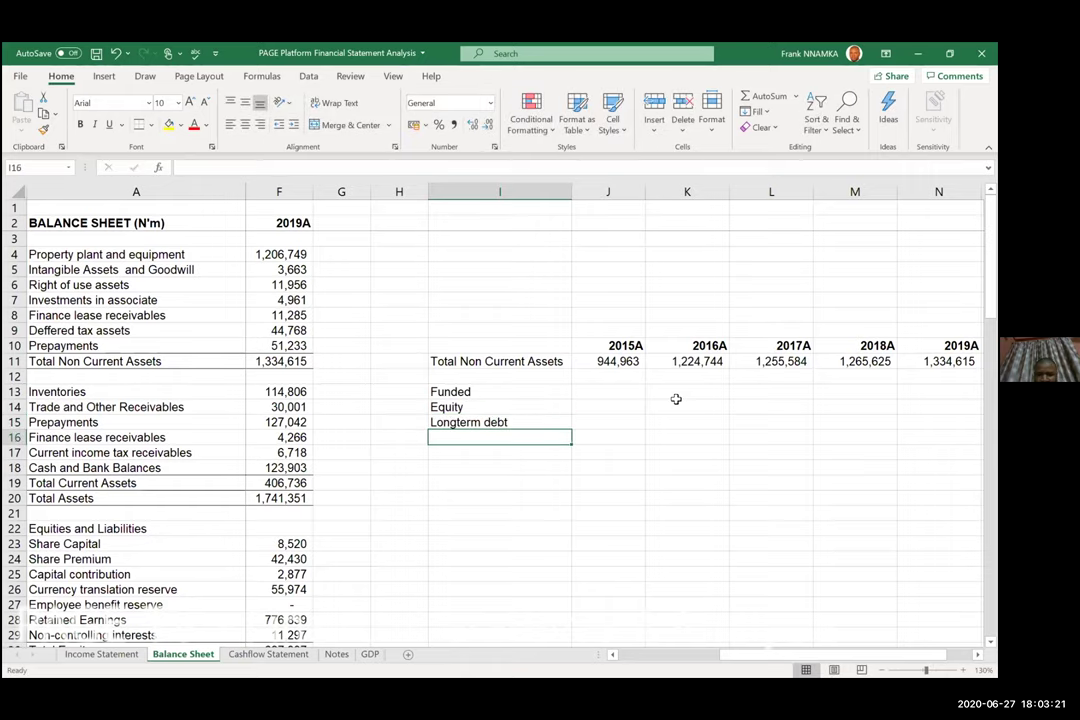
key("Up")
key("Up")
key("Up")
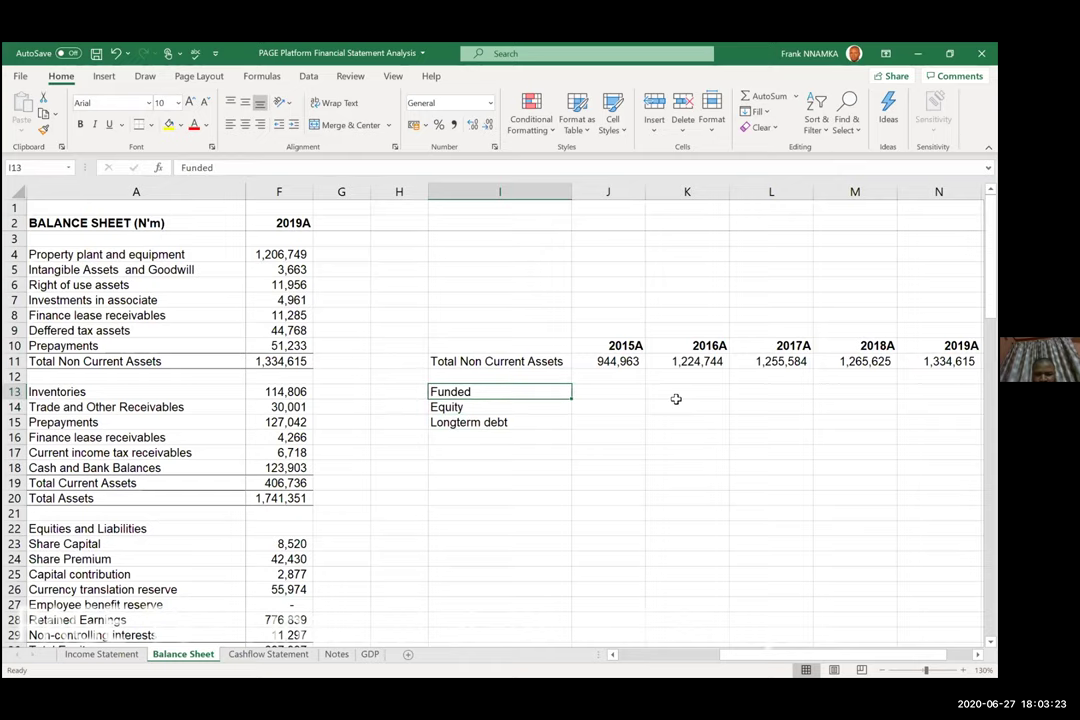
key("ctrl+b")
Link the 2015A Equity value to the balance sheet's 2015 Total Equity figure.
key("Down")
key("Right")
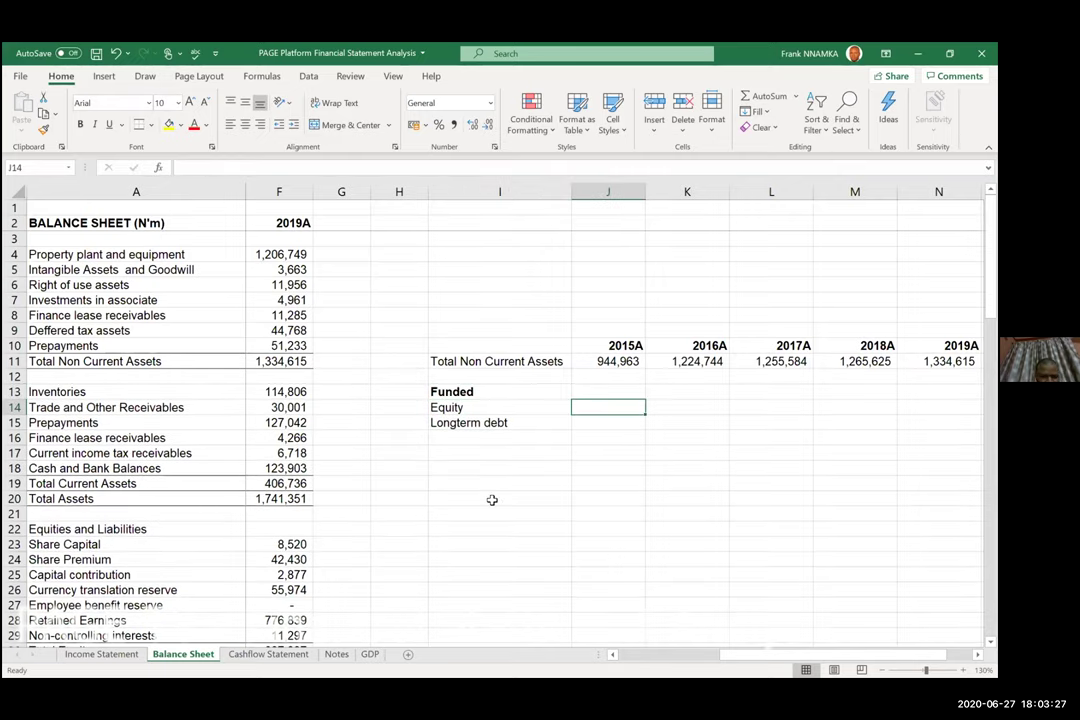
type("=")
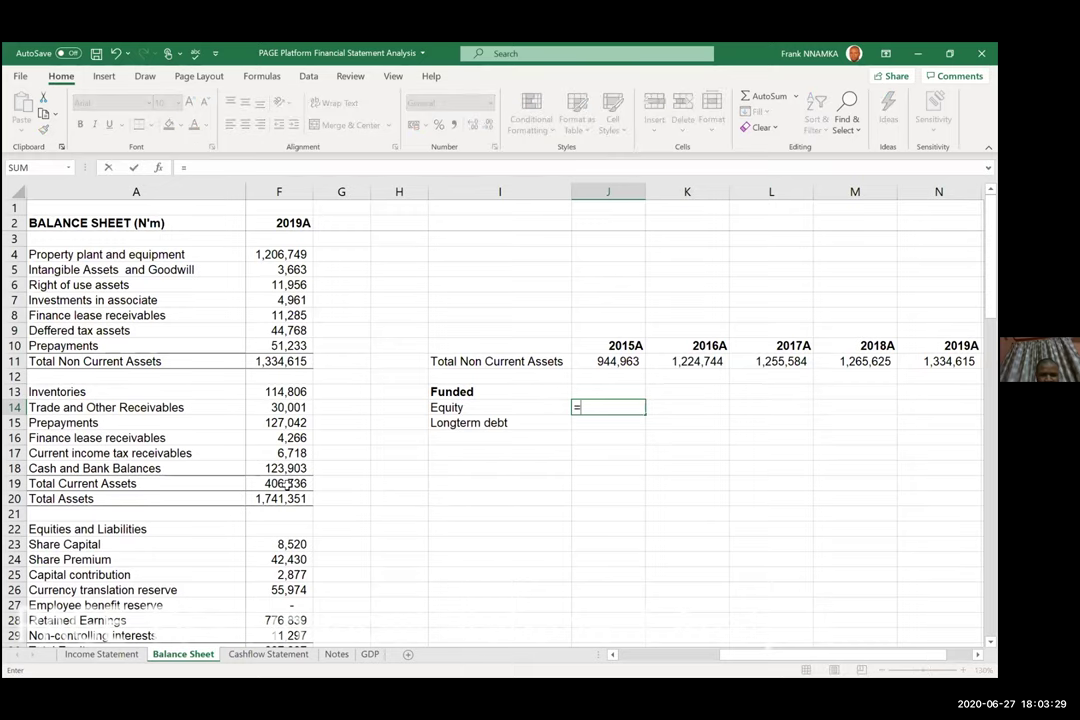
scroll(360, 542, "down", 2)
scroll(360, 542, "left", 2)
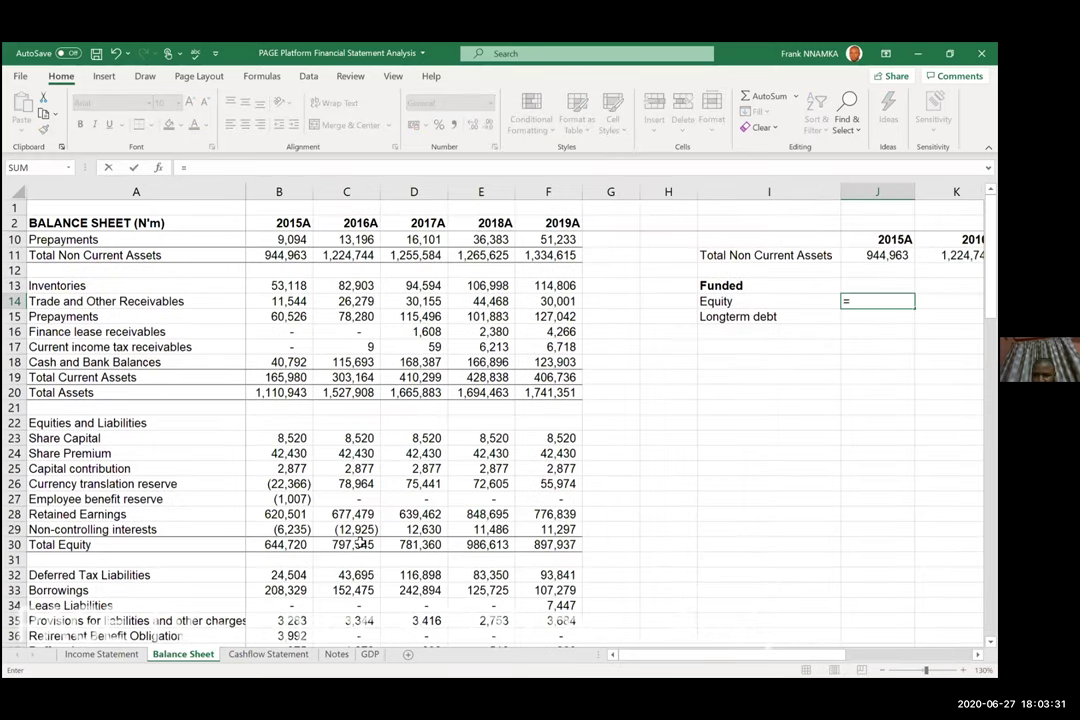
left_click(279, 544)
scroll(360, 542, "down", 1)
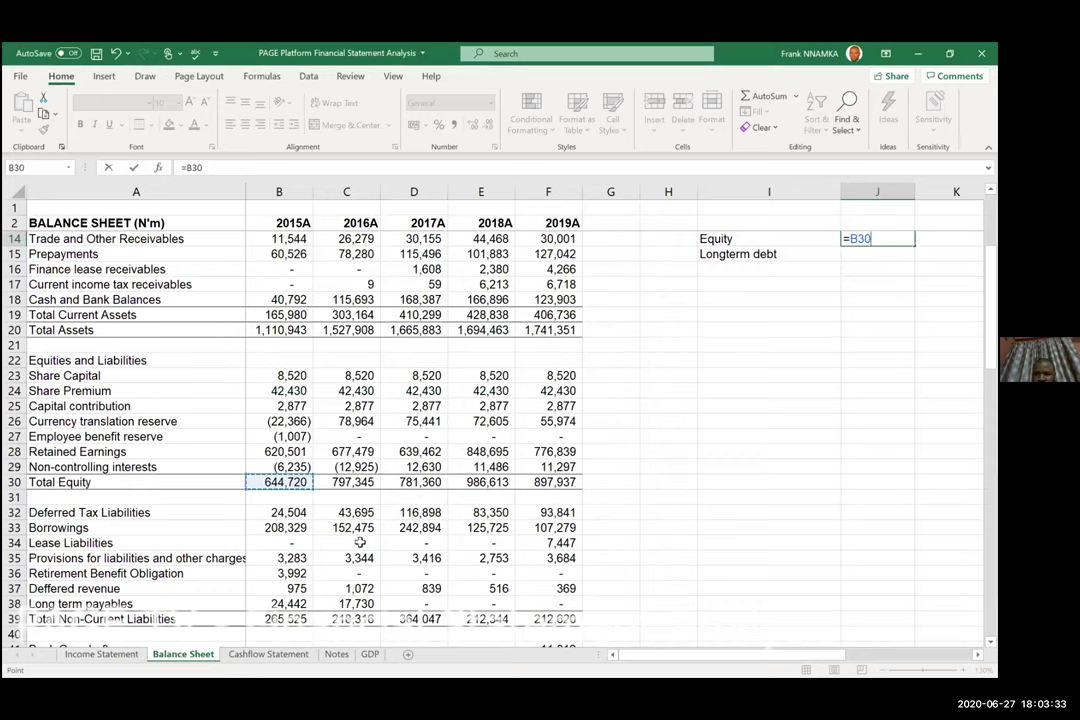
scroll(360, 542, "up", 1)
key("ctrl+Return")
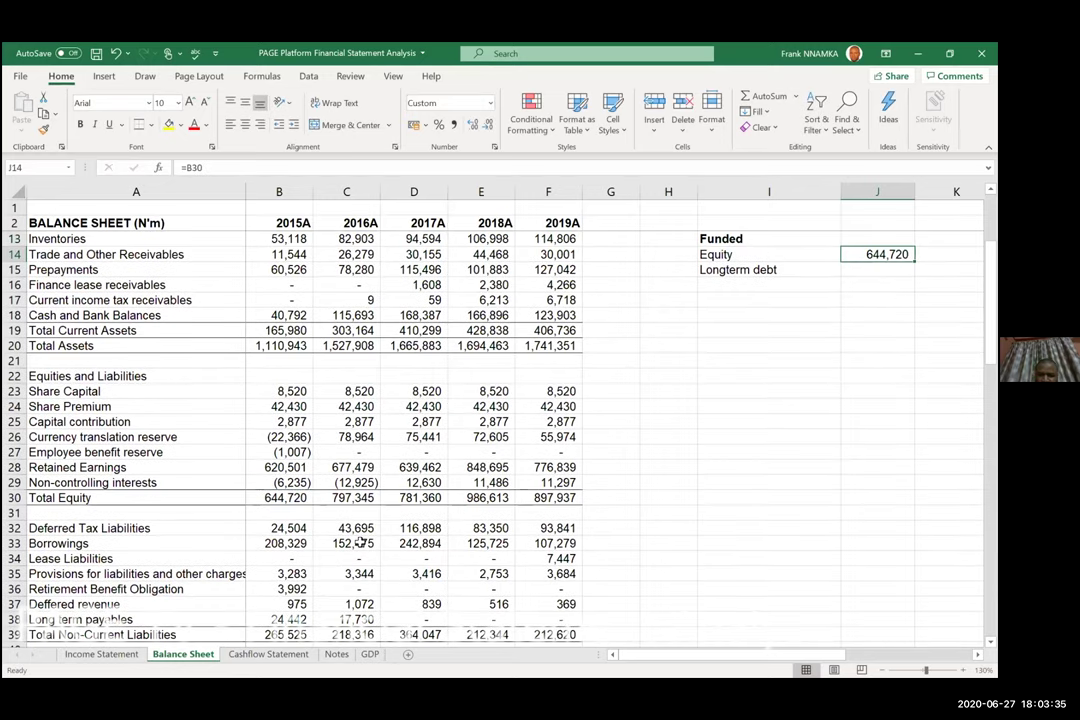
scroll(360, 542, "right", 2)
key("Left")
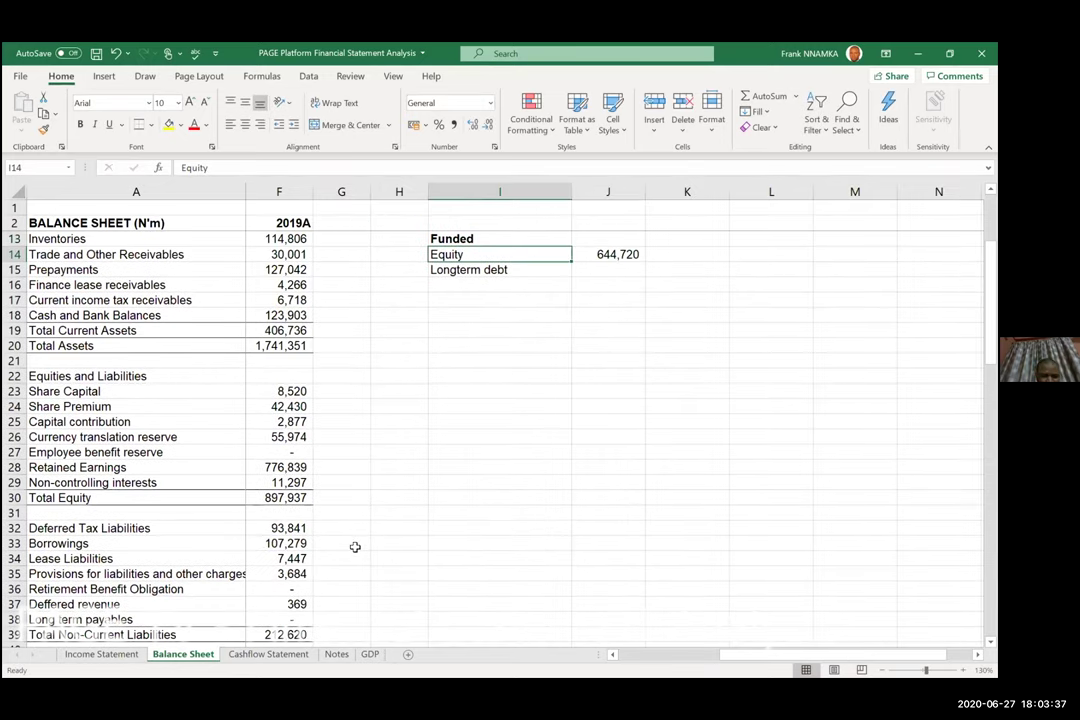
Set 2015A Longterm debt to the 2015 Borrowings plus long term payables.
key("Right")
key("Down")
type("=")
scroll(296, 540, "left", 2)
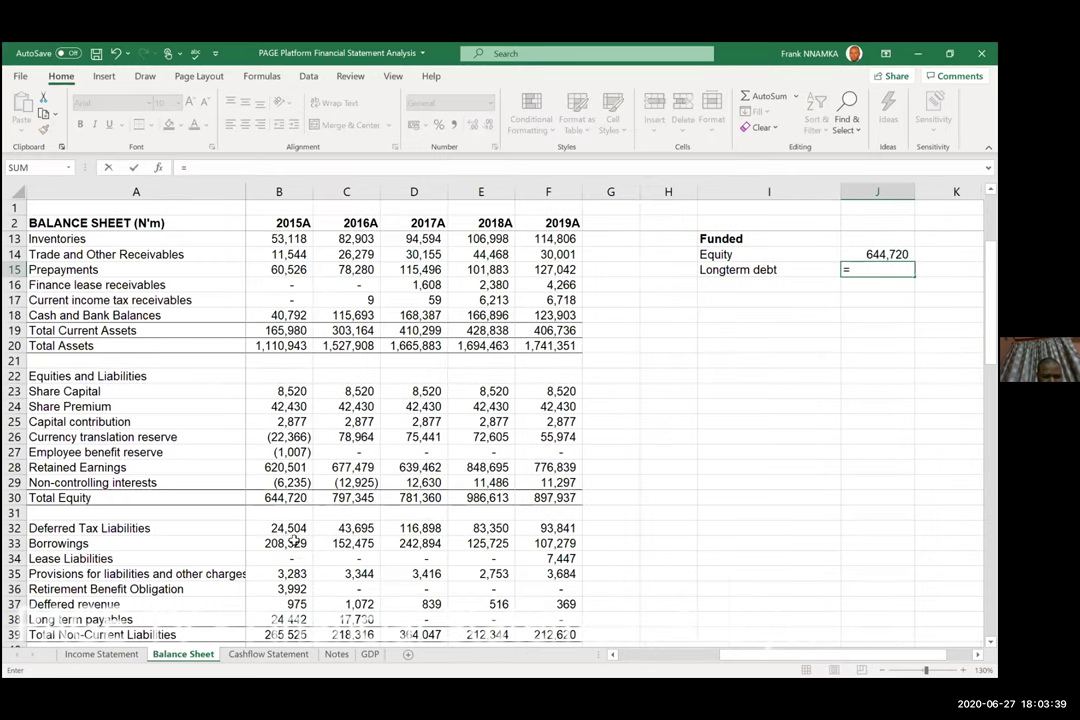
left_click(290, 543)
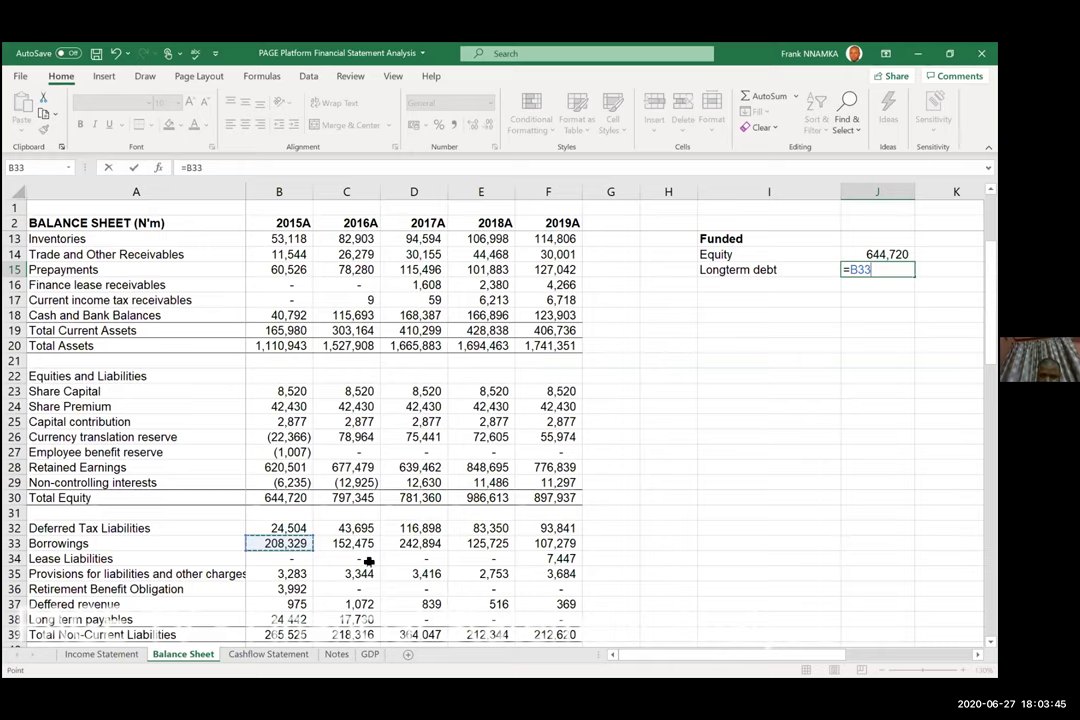
type("+")
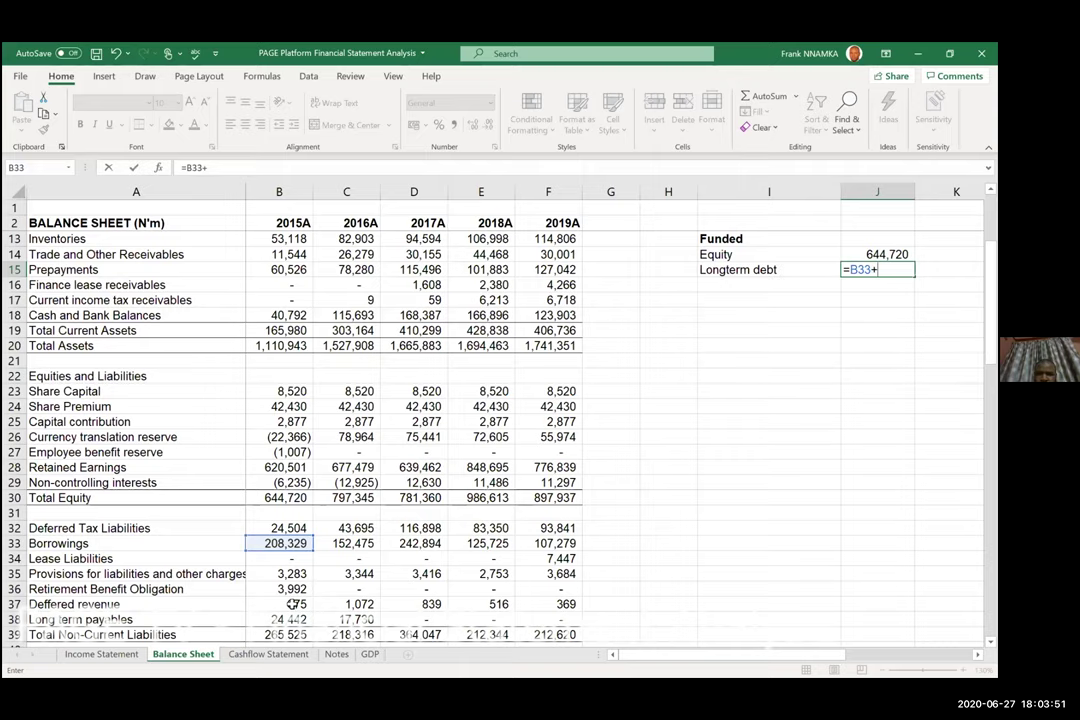
left_click(290, 619)
key("Return")
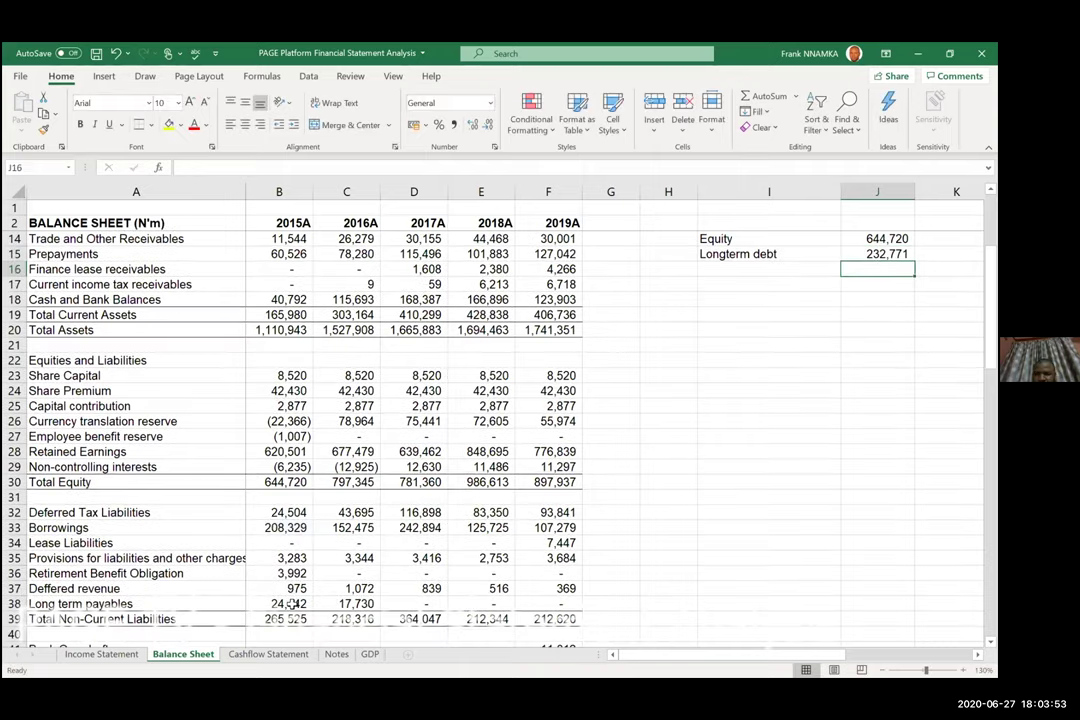
key("Up")
key("Up")
key("Down")
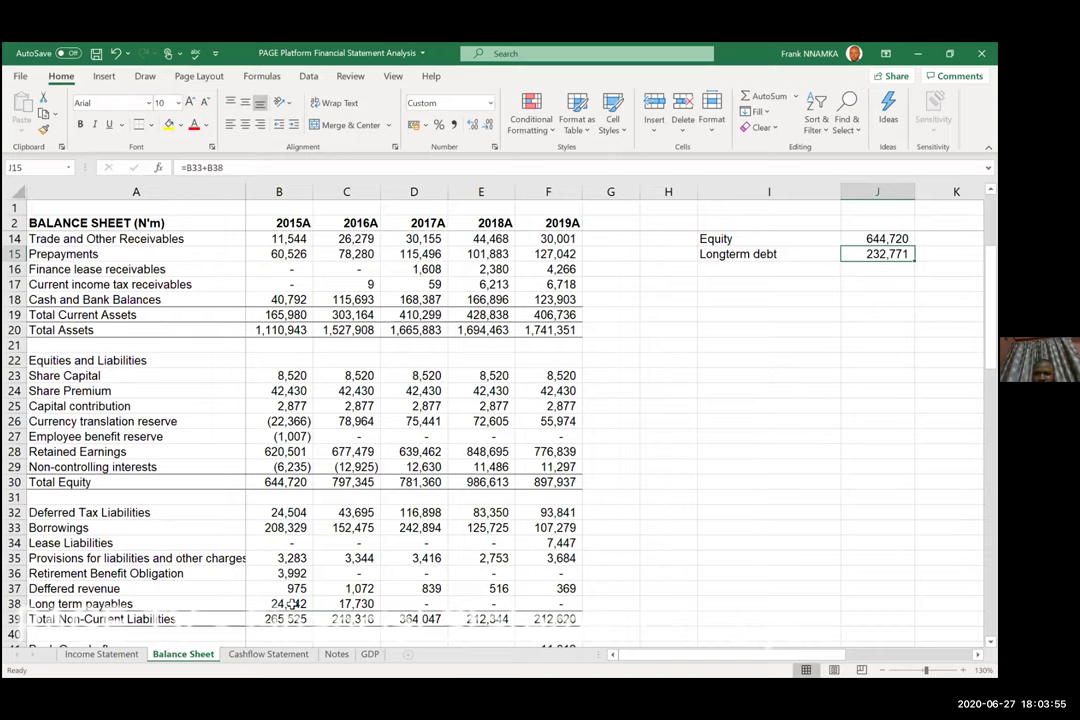
key("shift+Right")
key("shift+Right")
key("shift+Right")
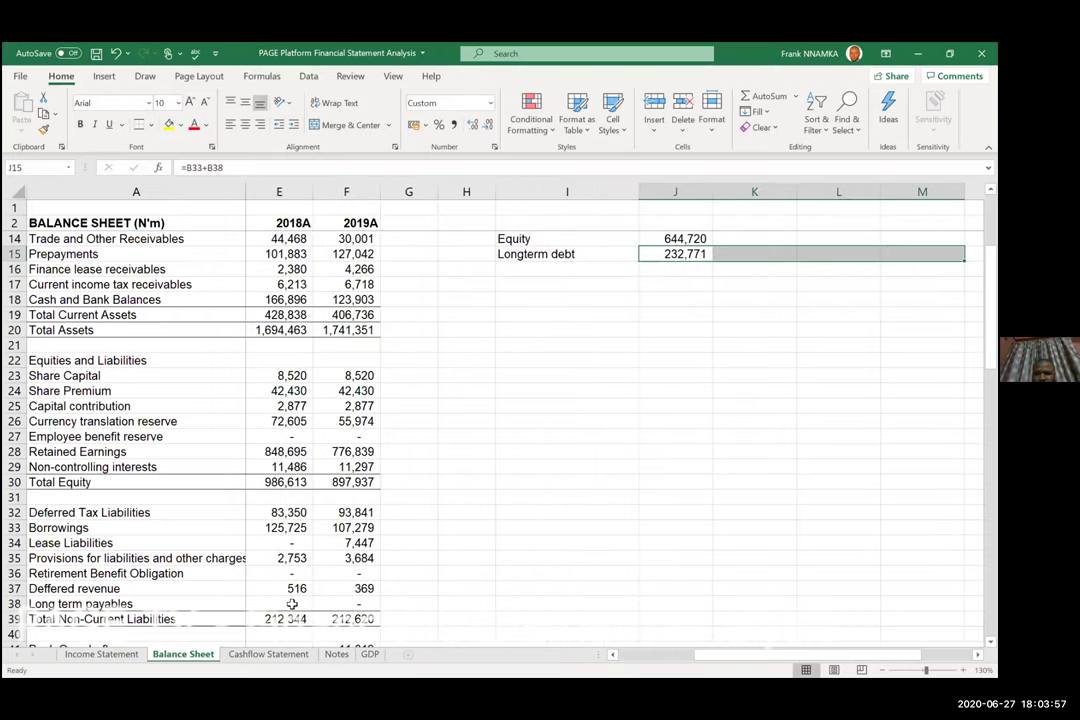
key("Up")
key("Up")
key("Left")
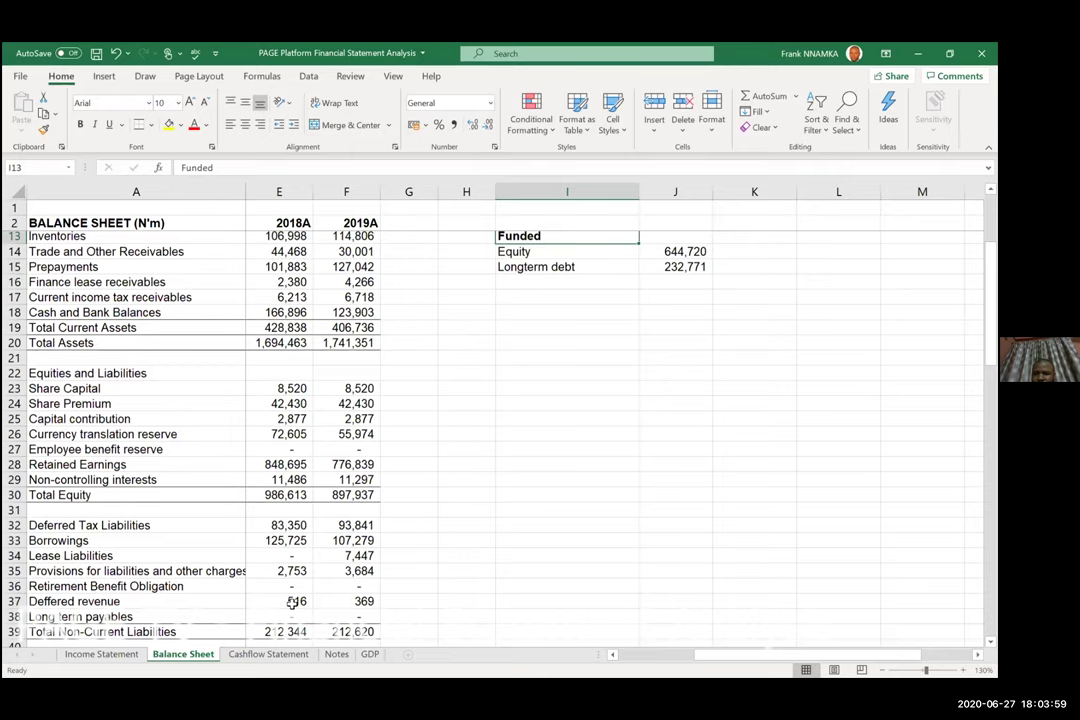
Fill the Equity and Longterm debt formulas across J14:N15 to 2019A.
scroll(291, 601, "up", 1)
key("Down")
key("Right")
key("shift+Down")
key("shift+Right")
key("shift+Right")
key("shift+Right")
key("shift+Right")
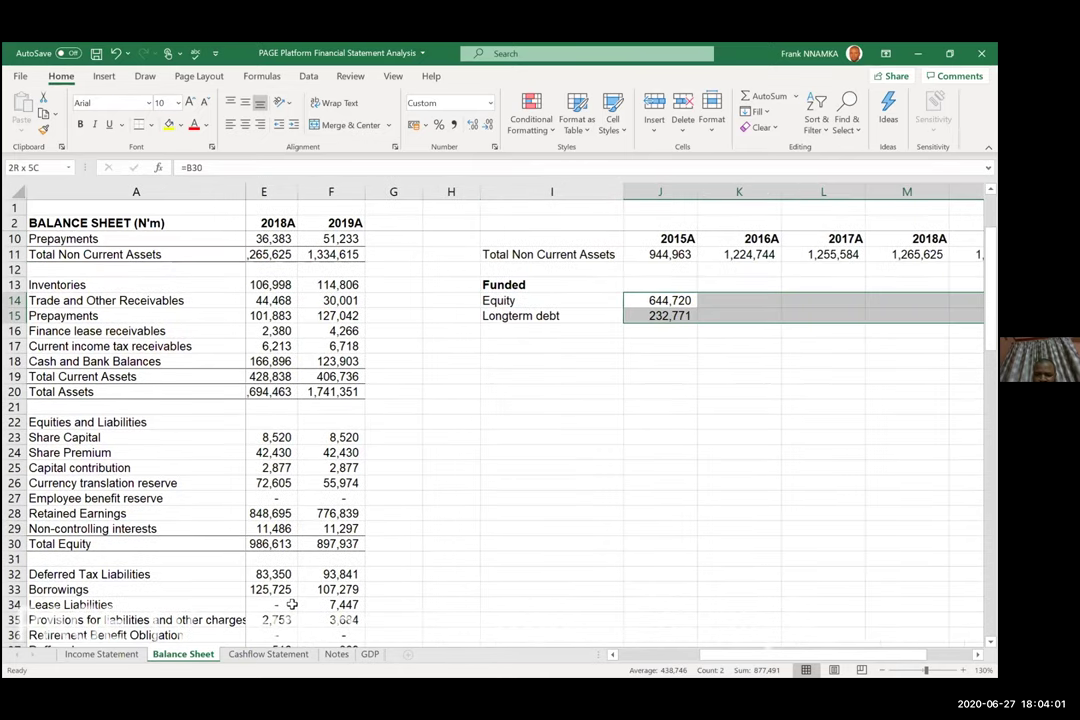
scroll(291, 604, "right", 2)
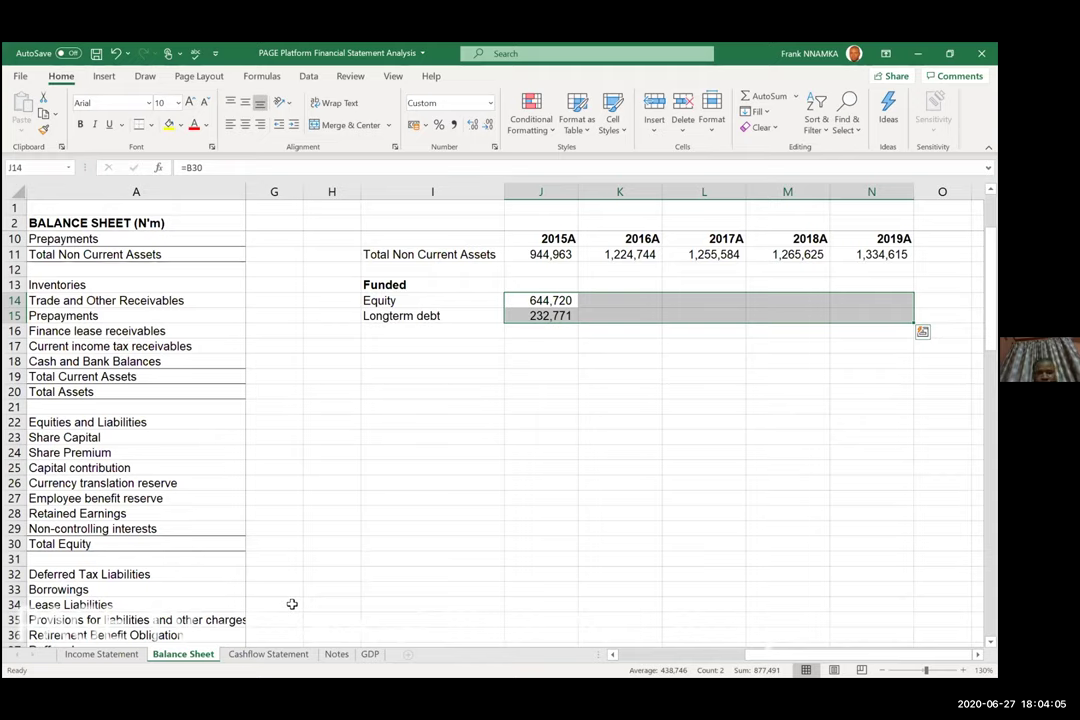
type("=")
key("Escape")
key("ctrl+r")
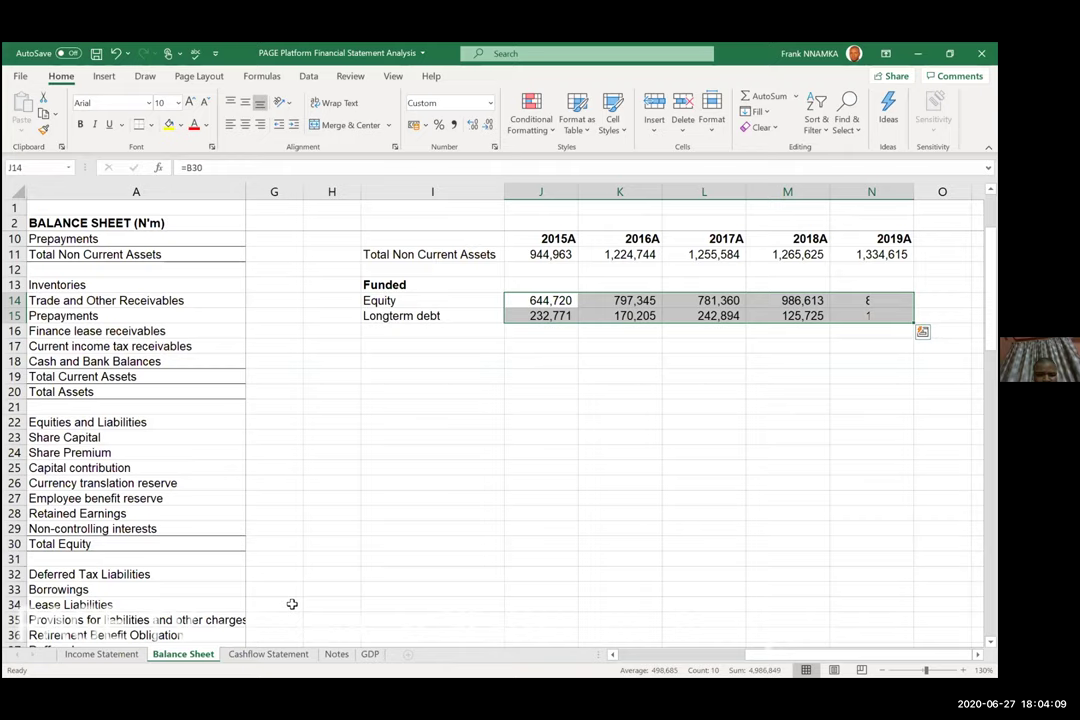
AutoSum the 2015A Equity and Longterm debt into a funded total of 877,491.
key("Down")
key("Down")
key("alt+equal")
key("Return")
key("Up")
key("Left")
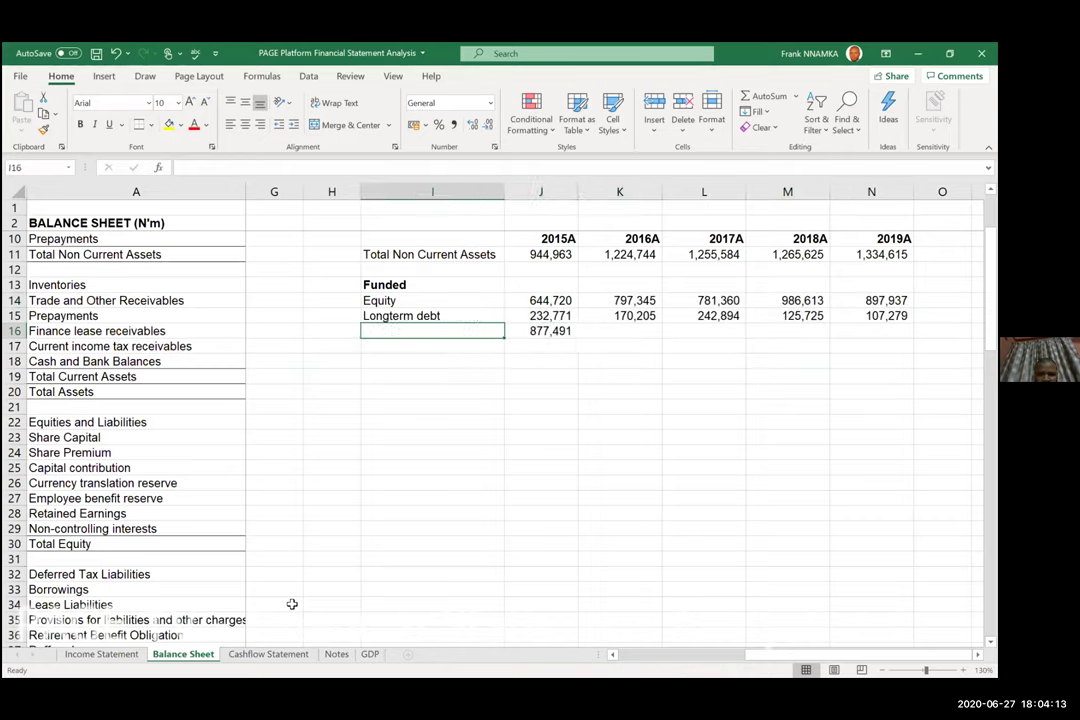
Copy the 2015A funded total across row 16 to 2019A.
key("Right")
key("Right")
key("Left")
key("shift+Right")
key("shift+Right")
key("shift+Right")
key("shift+Right")
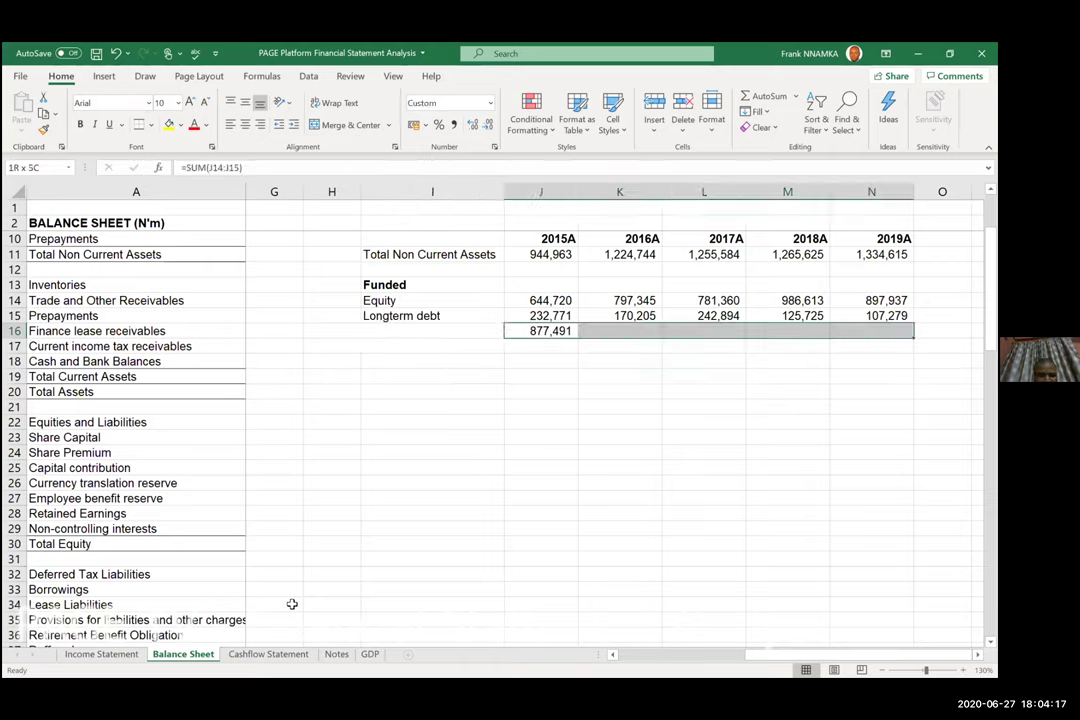
key("ctrl+r")
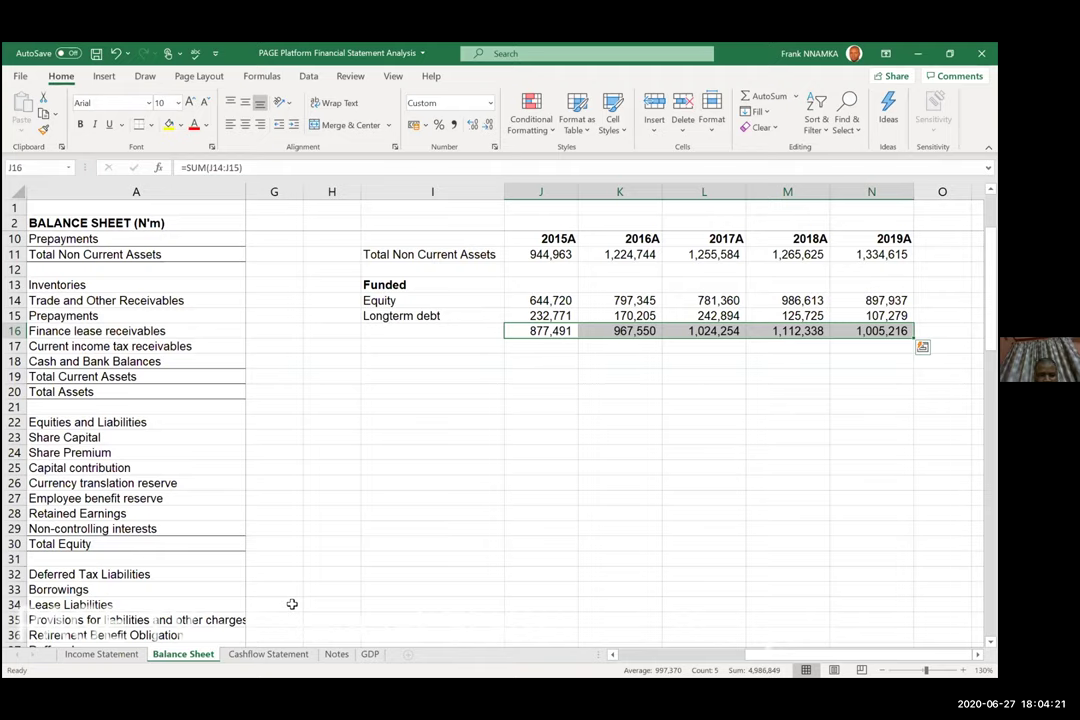
key("Down")
key("Down")
key("Down")
key("Down")
key("Down")
key("Up")
key("Up")
key("Up")
key("Up")
key("Up")
key("Up")
key("Up")
key("Up")
Enter =J16-J11 in J19, funded total minus Total Non Current Assets.
key("Down")
key("Down")
key("Down")
key("Down")
key("Down")
key("Down")
key("Down")
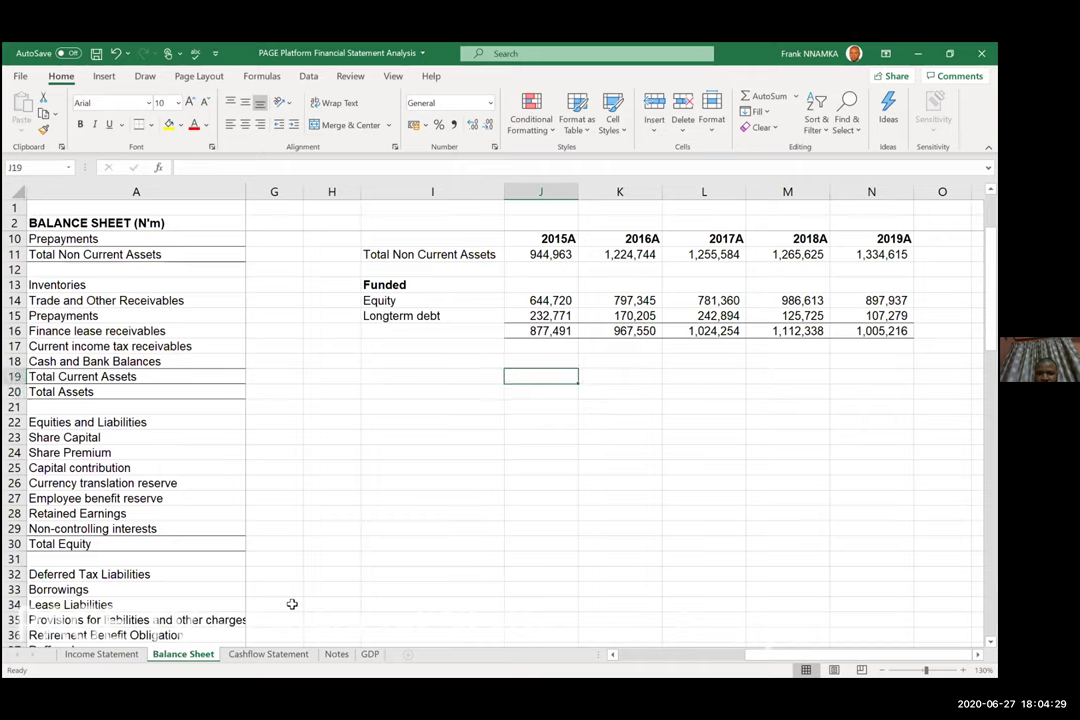
key("Up")
type("=")
key("Up")
key("Up")
key("Up")
key("Up")
key("Up")
key("Up")
key("Up")
key("Up")
key("Down")
key("Down")
key("Down")
key("Down")
key("Down")
type("-")
key("Up")
key("Up")
key("Up")
key("Up")
key("Up")
key("Up")
key("Up")
key("Up")
key("Up")
key("Up")
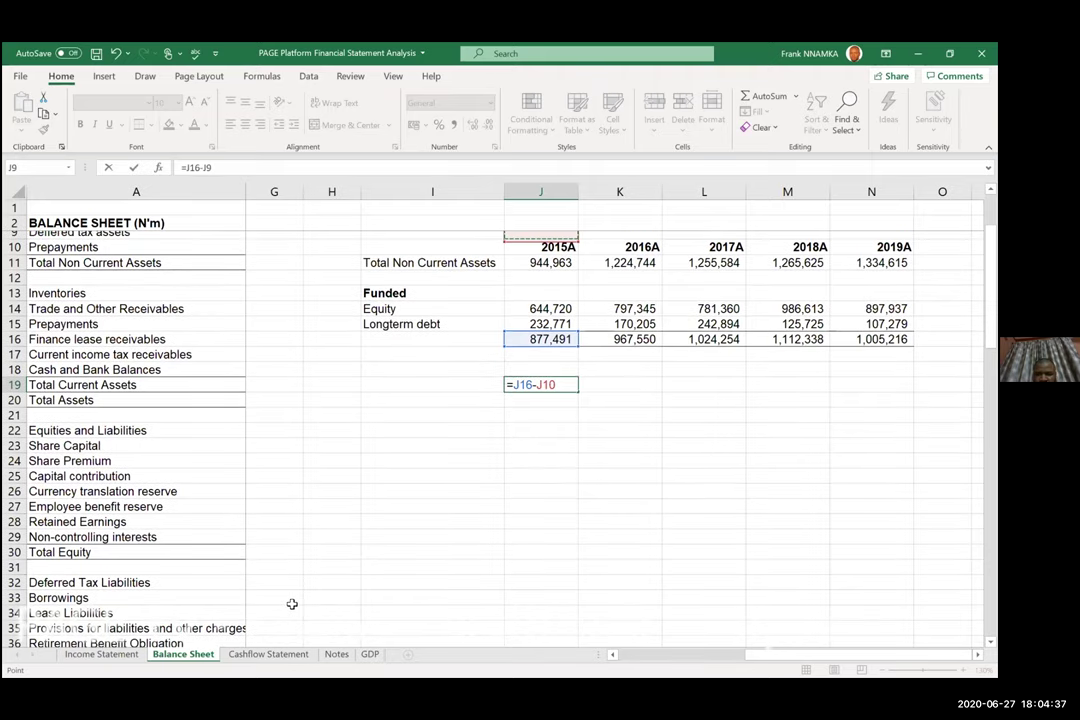
key("Return")
Fill the J19 difference across to 2019A, giving (67,472) through (329,399).
key("Up")
key("shift+Right")
key("shift+Right")
key("shift+Right")
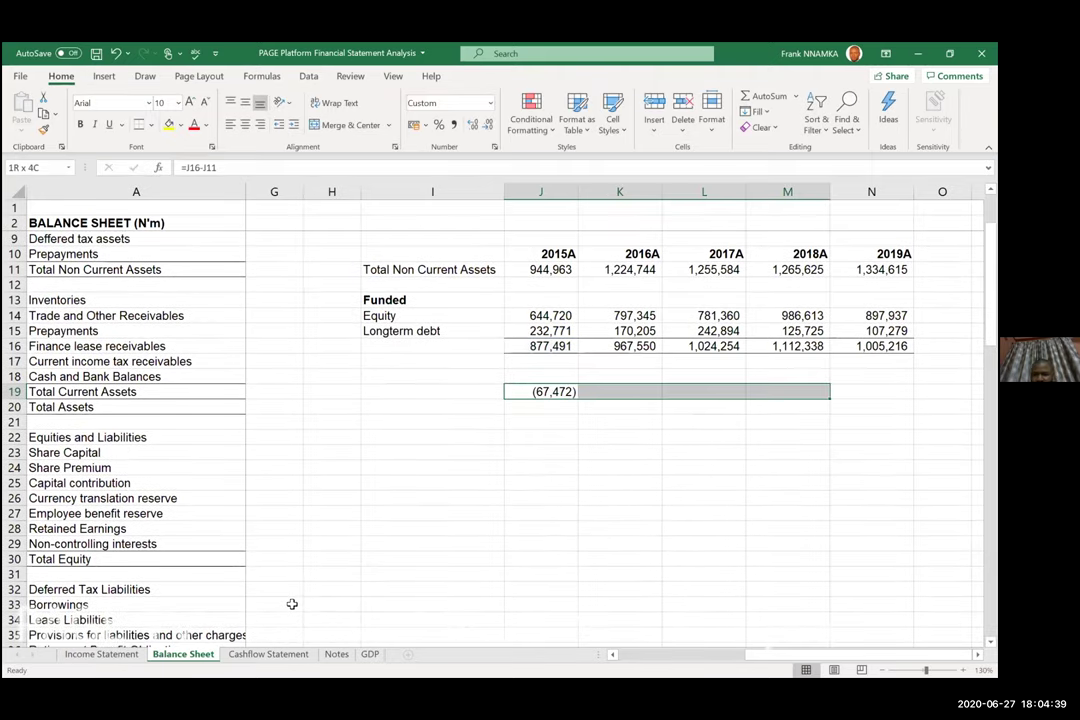
key("shift+Right")
key("ctrl+r")
key("Down")
key("Down")
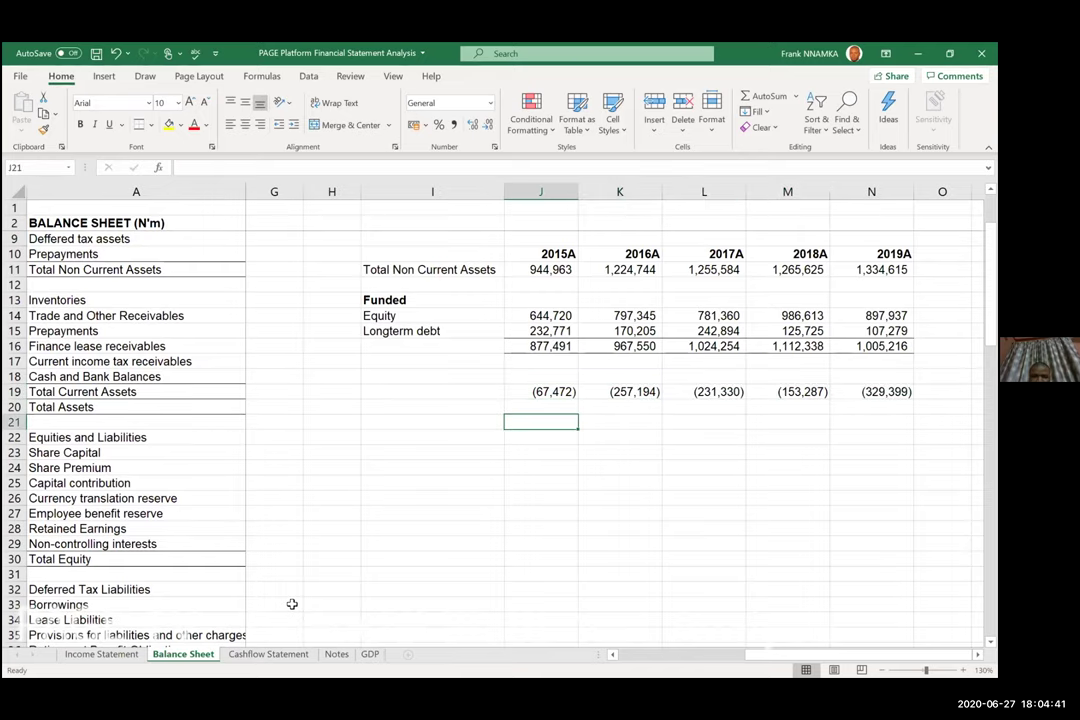
key("Up")
key("Up")
key("Up")
key("Up")
key("Up")
key("Up")
key("Up")
key("Down")
key("Down")
key("Down")
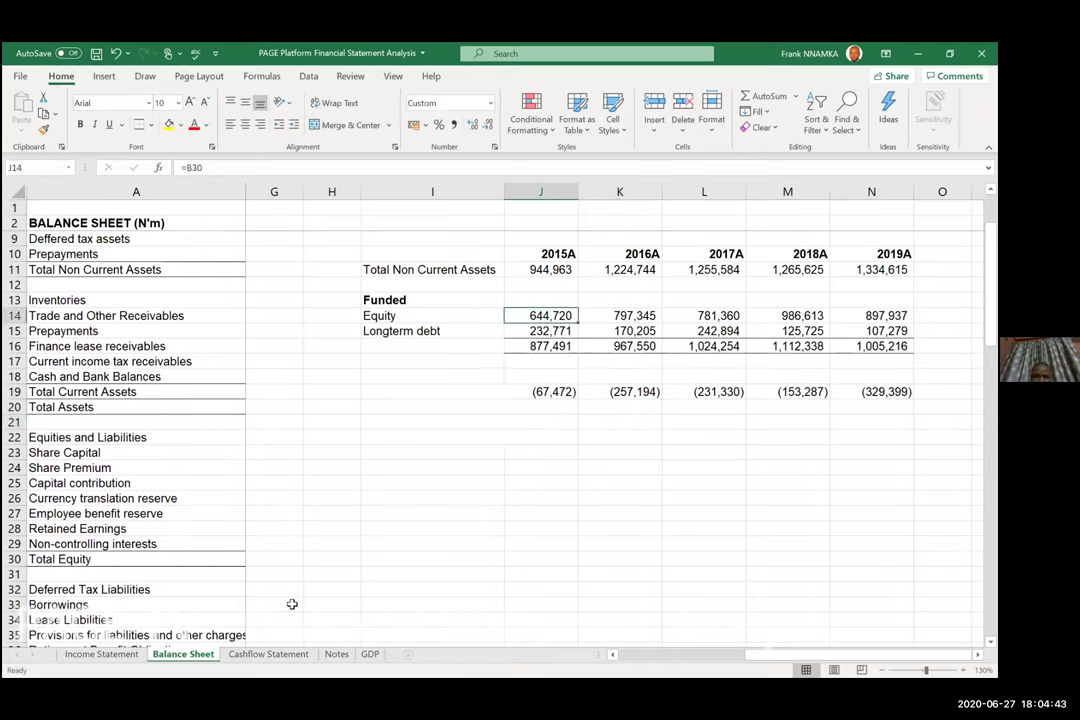
key("Up")
key("Up")
key("Up")
key("Up")
key("Up")
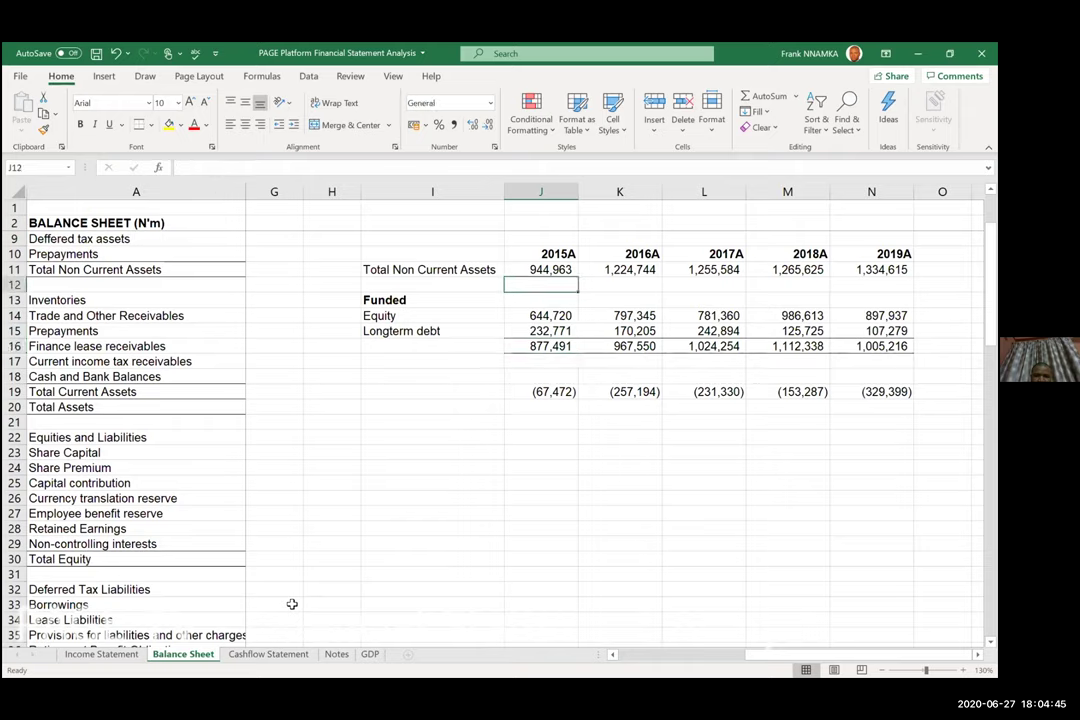
key("Down")
key("Down")
key("Down")
key("Down")
key("Down")
key("Down")
key("Down")
key("Down")
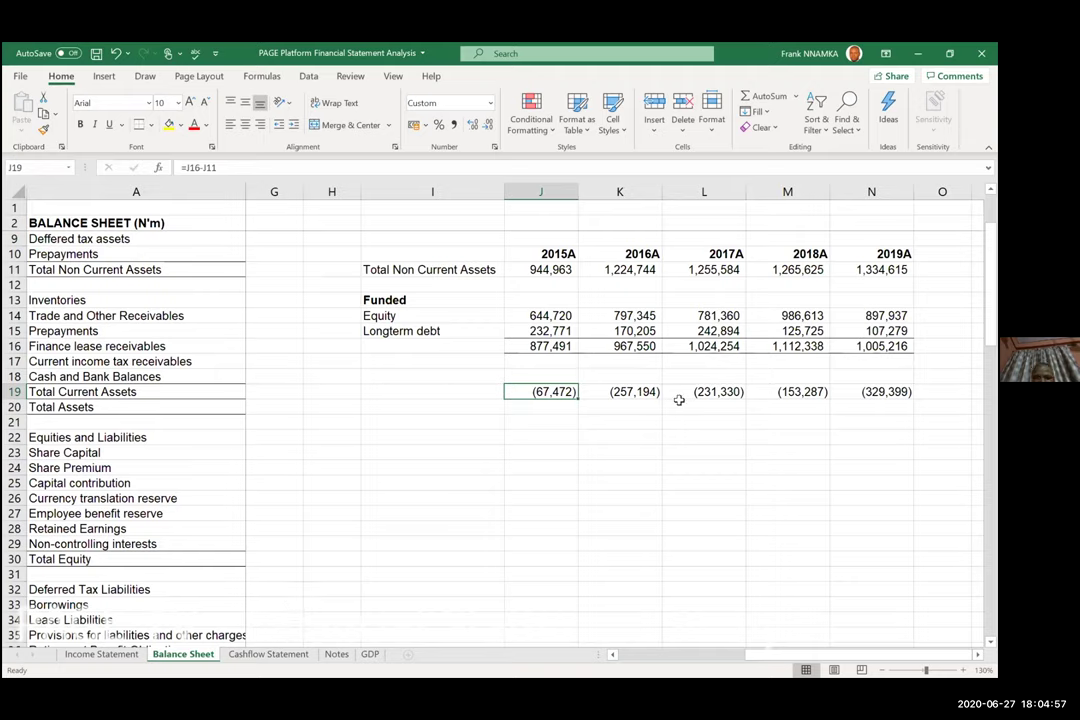
left_click(466, 395)
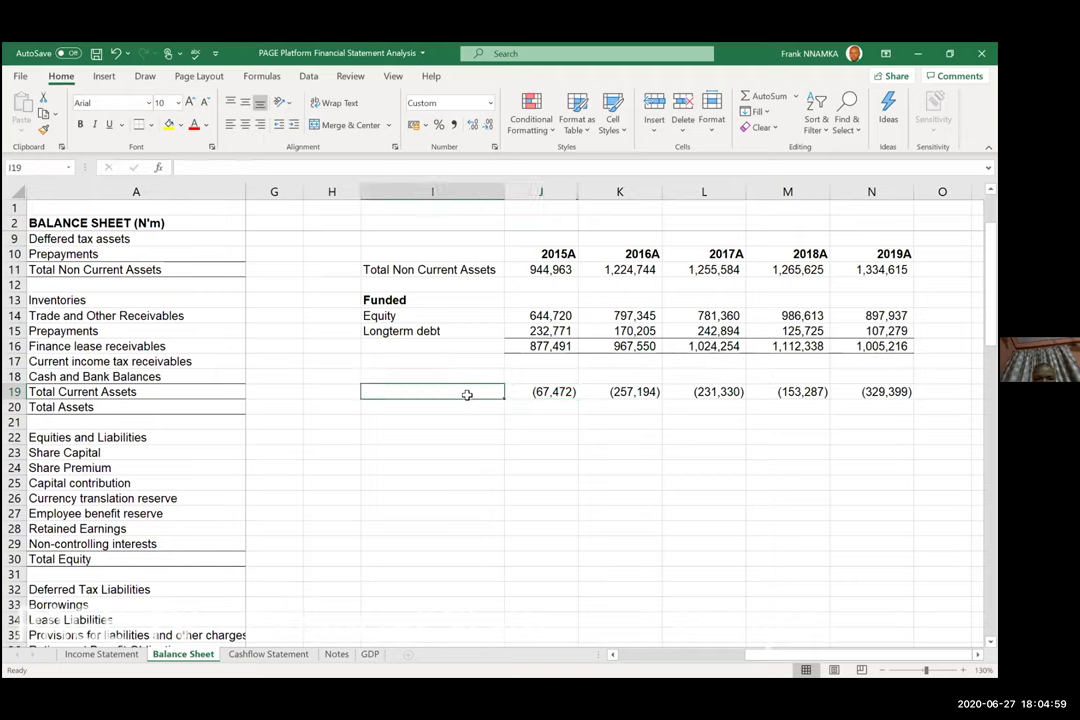
key("Down")
key("Down")
key("Up")
key("Up")
key("Up")
key("Up")
key("Up")
key("Up")
key("Up")
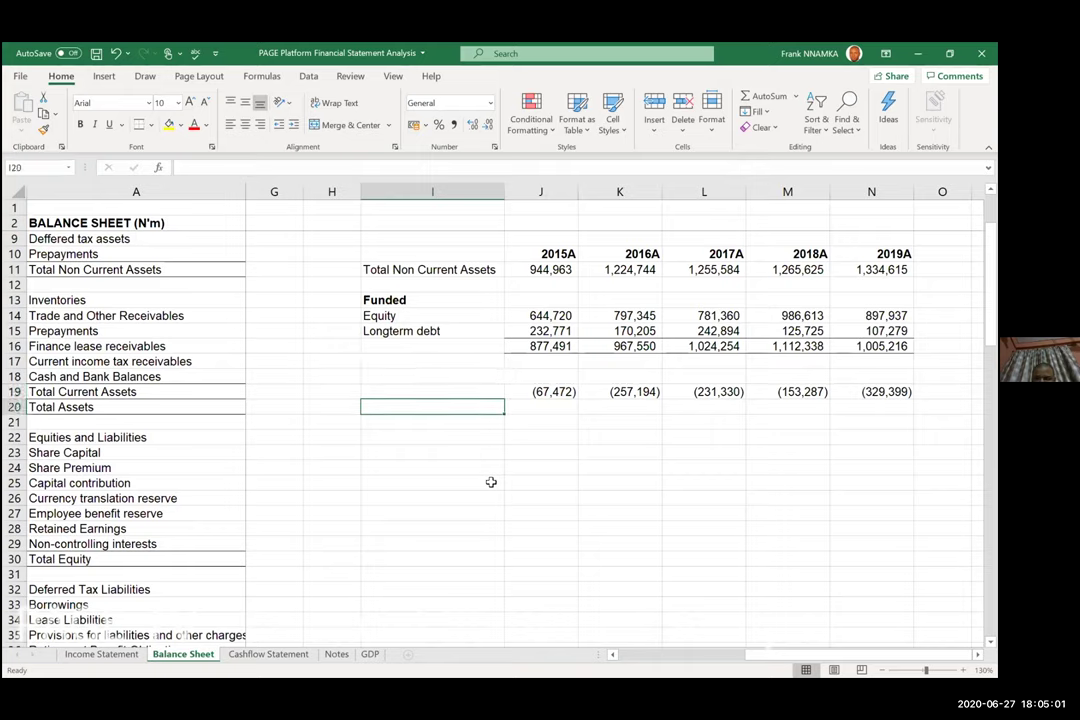
key("Up")
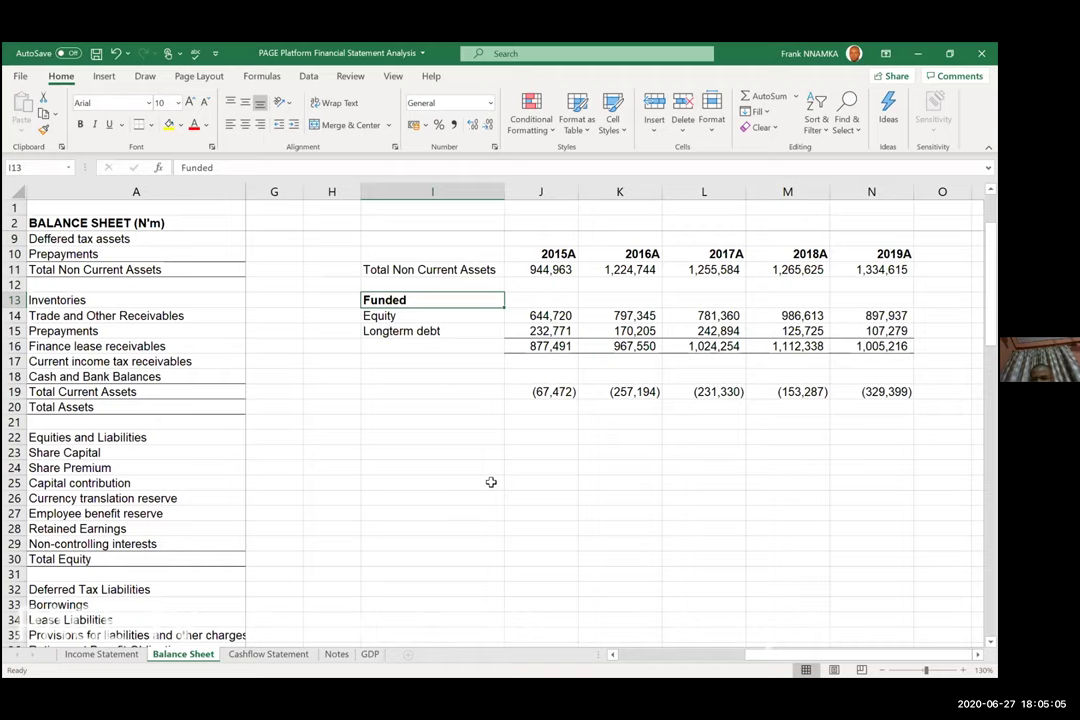
key("Right")
key("Down")
key("Down")
key("Down")
key("Down")
key("Down")
key("Down")
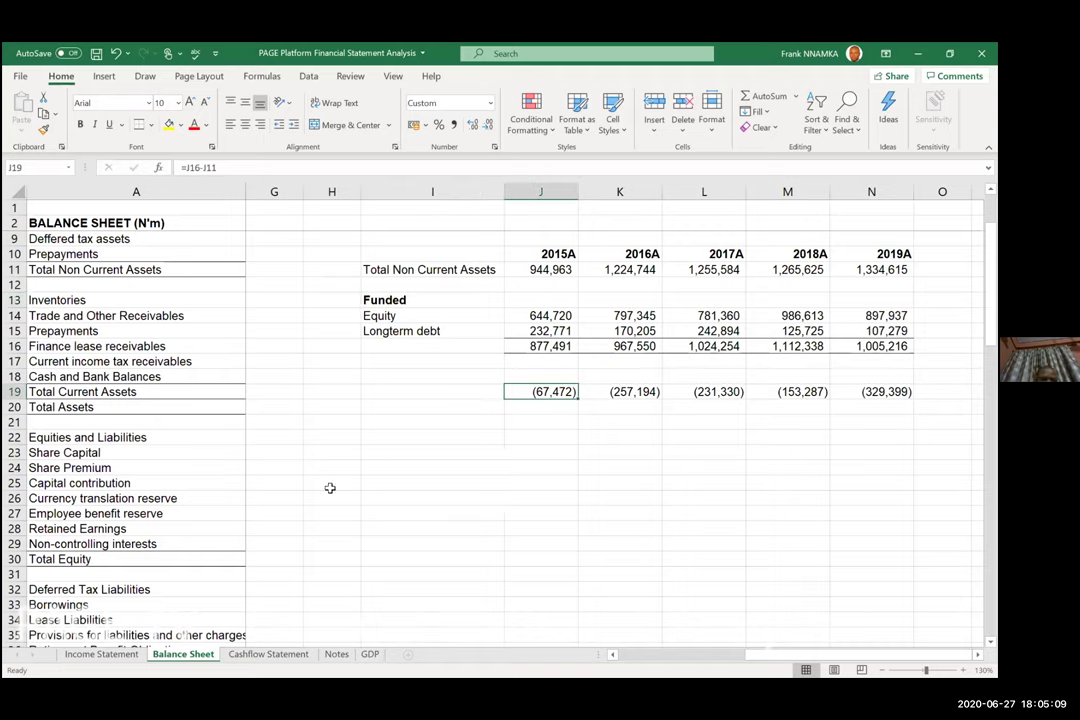
scroll(330, 487, "left", 3)
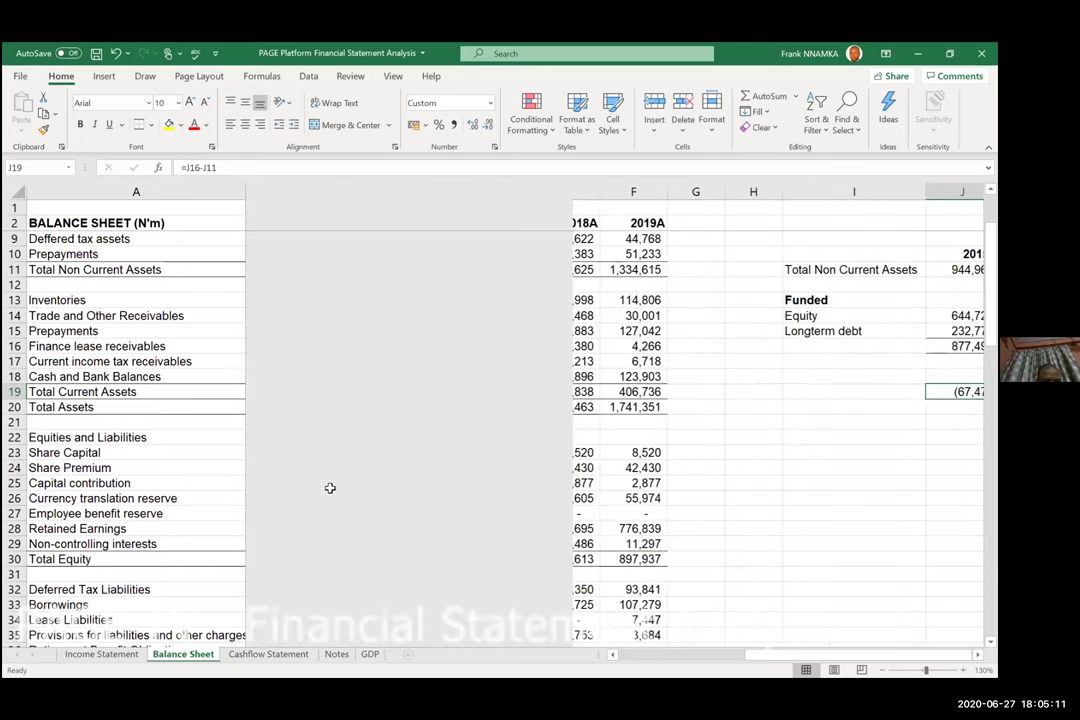
scroll(262, 482, "left", 2)
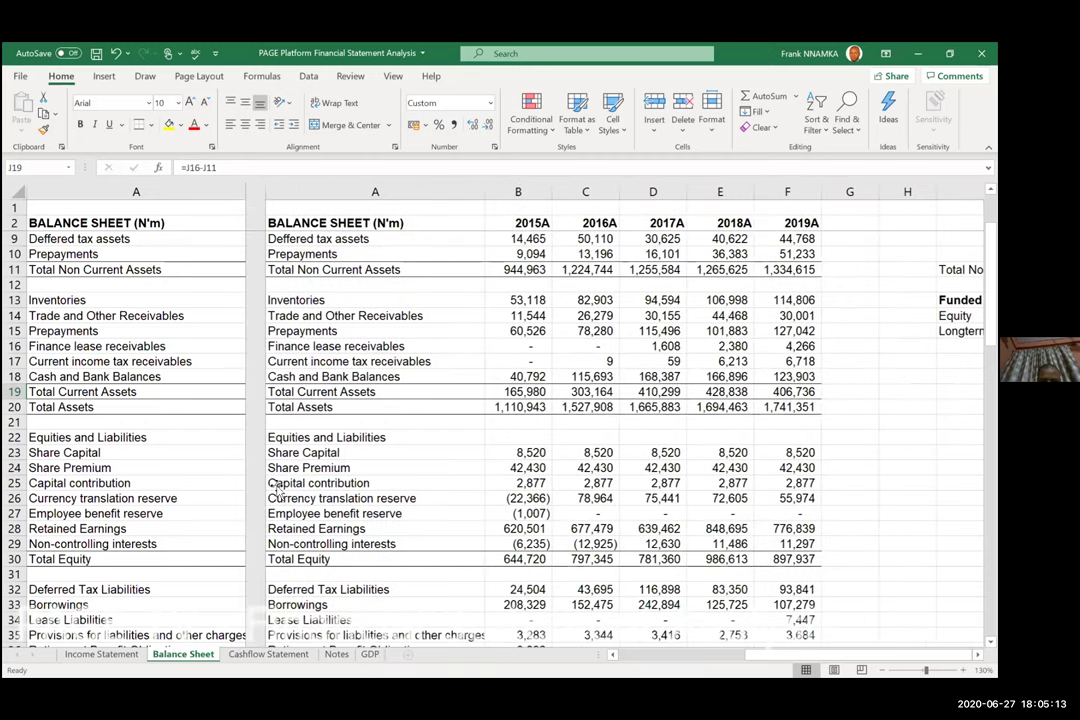
scroll(376, 562, "down", 3)
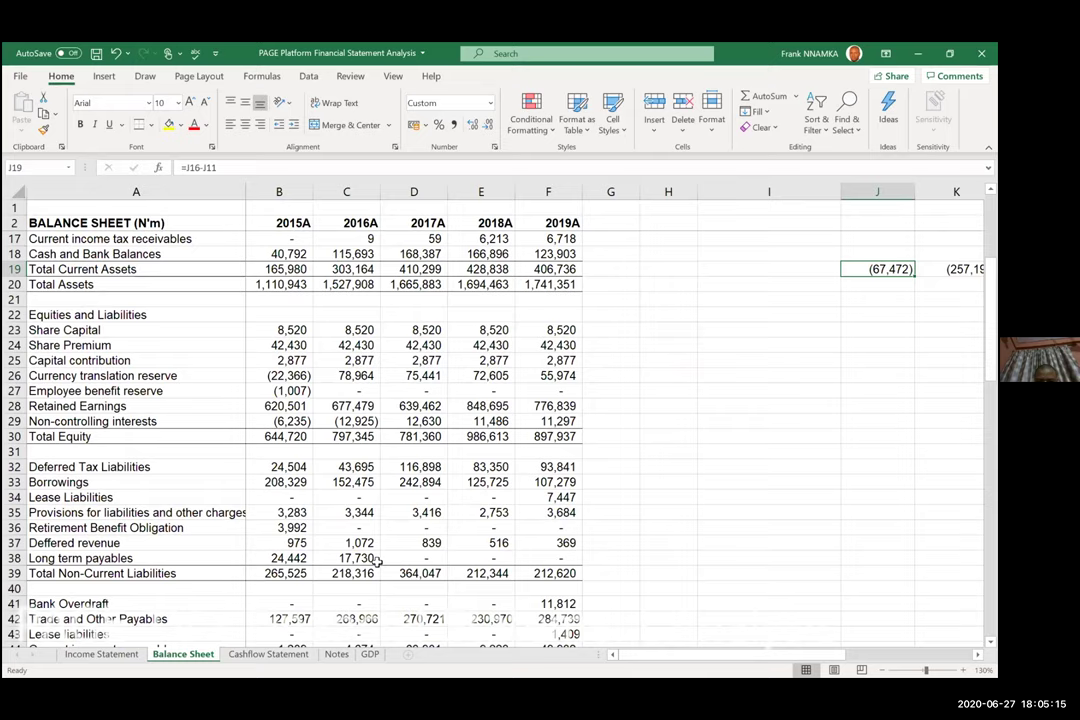
left_click(548, 527)
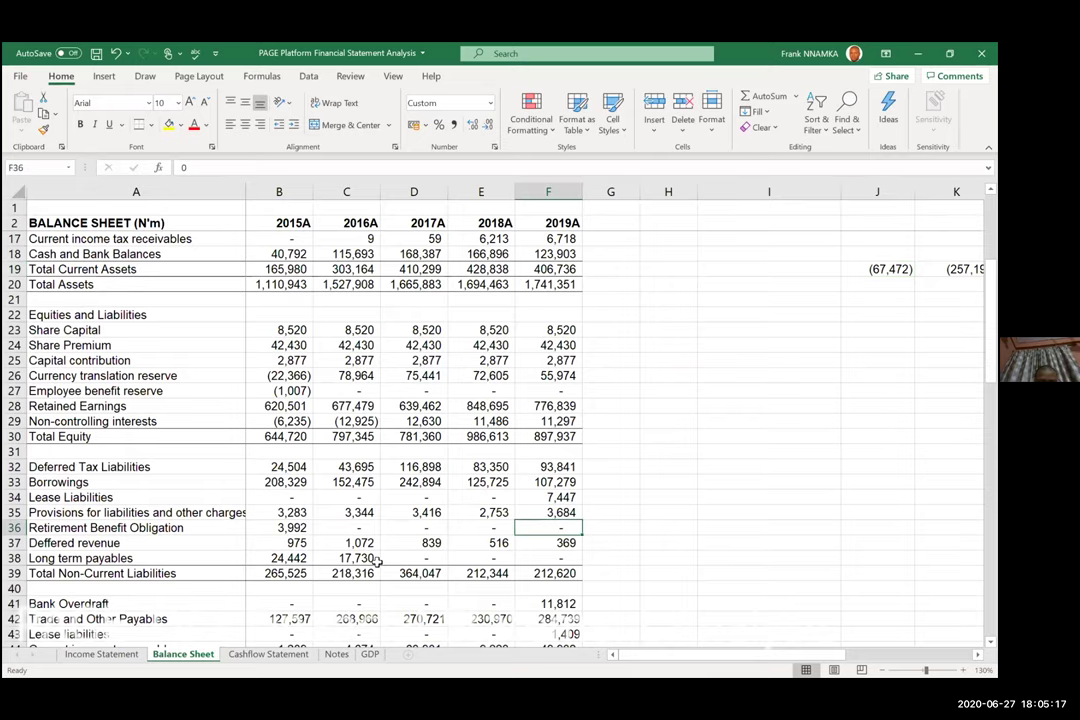
key("Down")
key("Down")
key("Down")
key("Down")
key("Down")
key("Down")
key("Down")
key("Down")
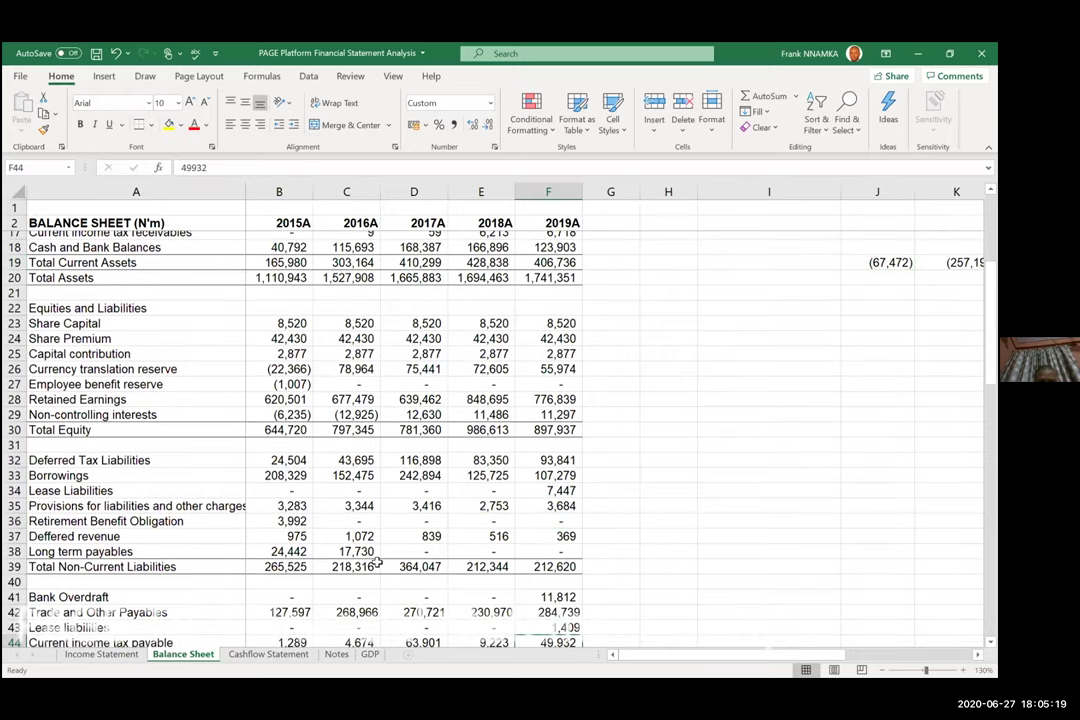
key("Down")
key("Down")
key("Down")
key("Down")
key("Down")
key("Down")
key("Down")
key("Down")
key("Down")
key("Down")
key("Down")
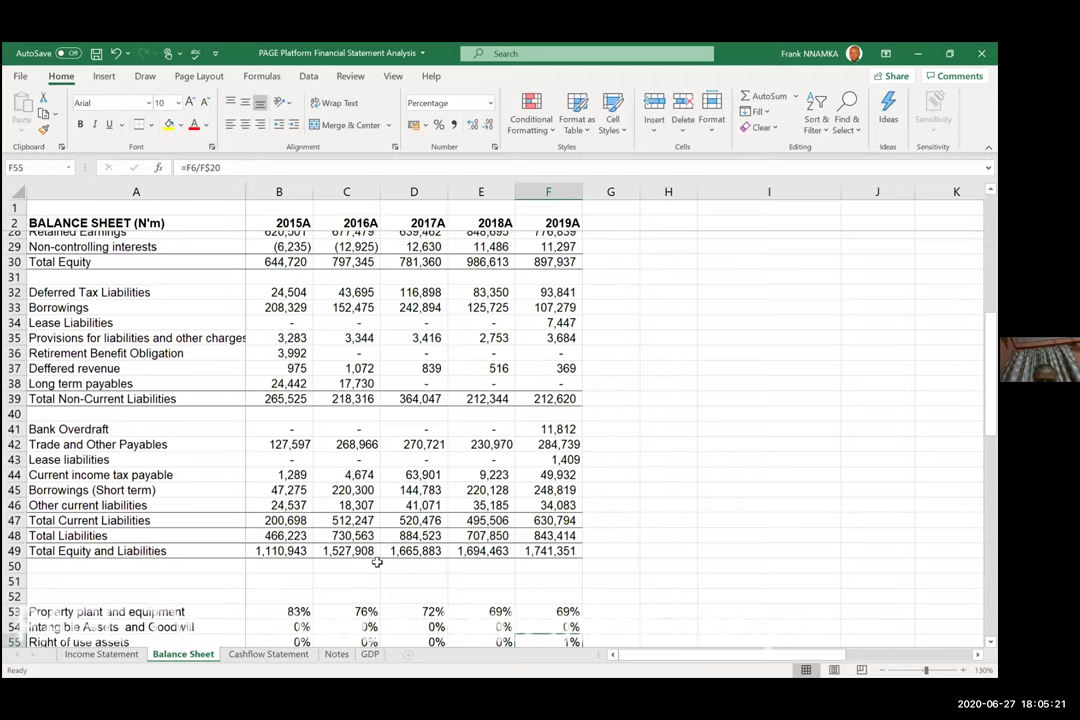
key("Up")
key("Up")
key("Up")
key("Up")
key("Up")
key("Up")
key("Up")
key("Up")
key("Up")
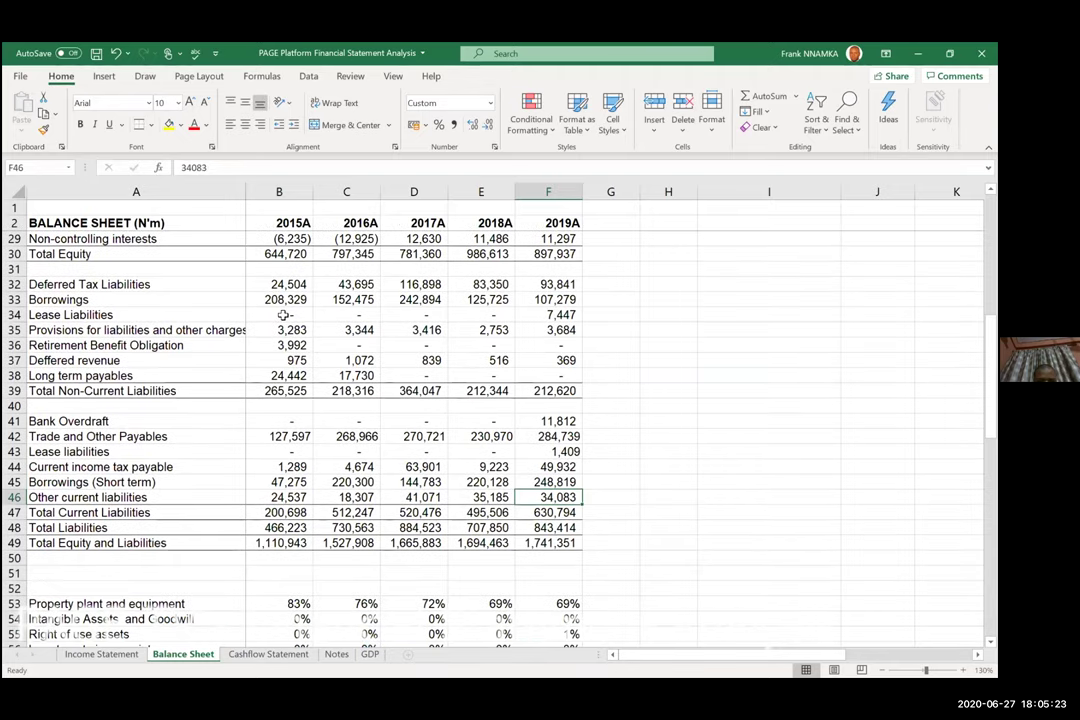
scroll(284, 314, "down", 16)
left_click(284, 314)
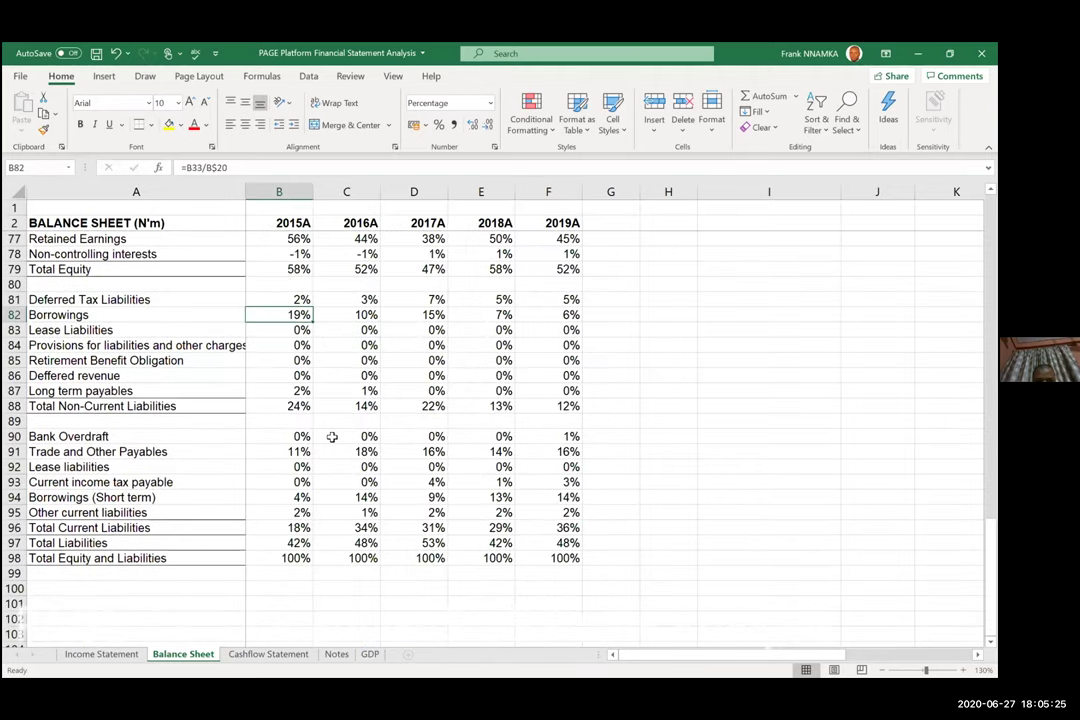
key("shift+Right")
key("shift+Right")
key("shift+Right")
key("shift+Right")
key("Down")
key("Down")
key("Down")
key("Down")
key("Down")
key("Down")
key("Down")
key("Down")
key("Down")
key("Down")
key("Down")
key("Down")
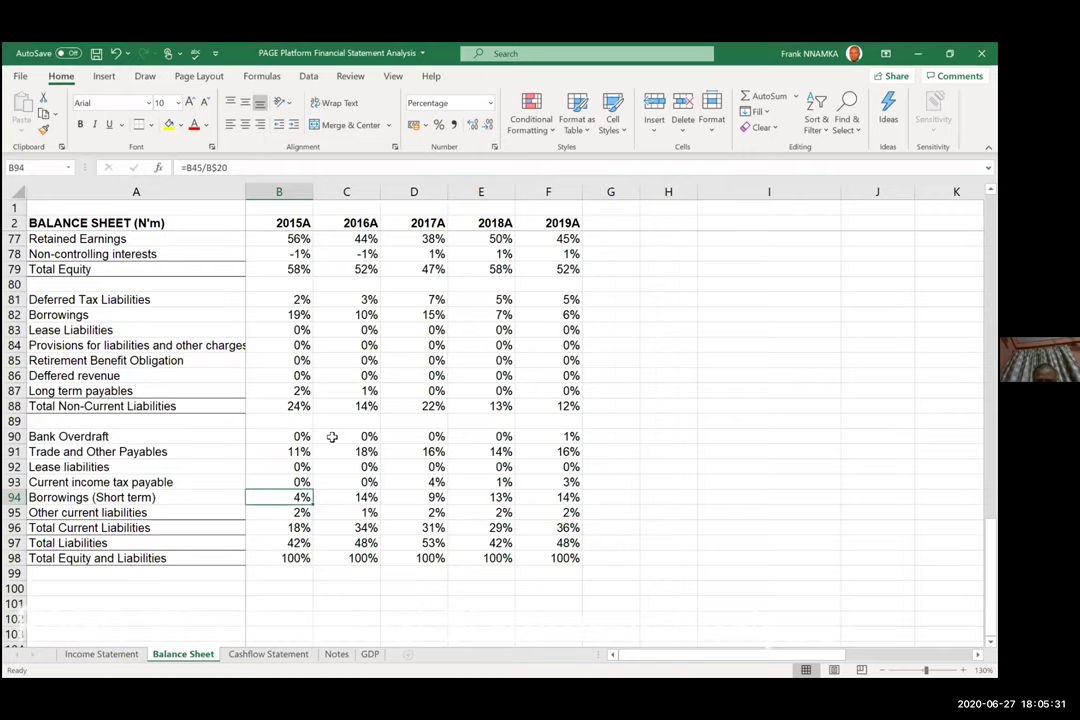
key("shift+Right")
key("shift+Right")
key("shift+Right")
key("shift+Right")
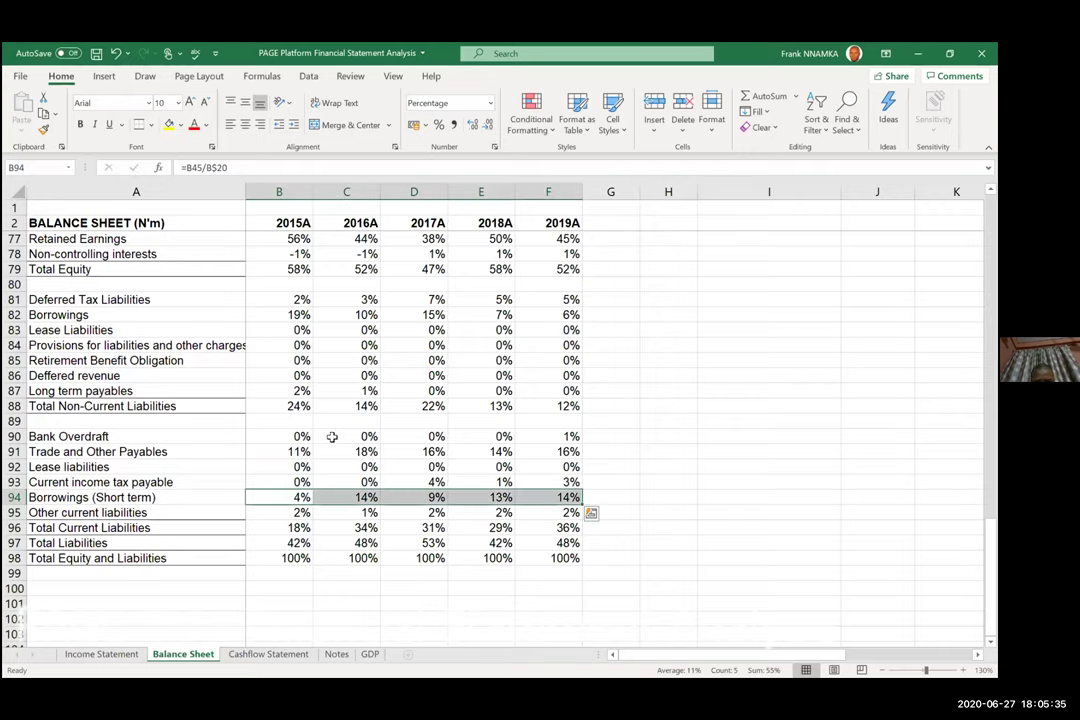
left_click(763, 406)
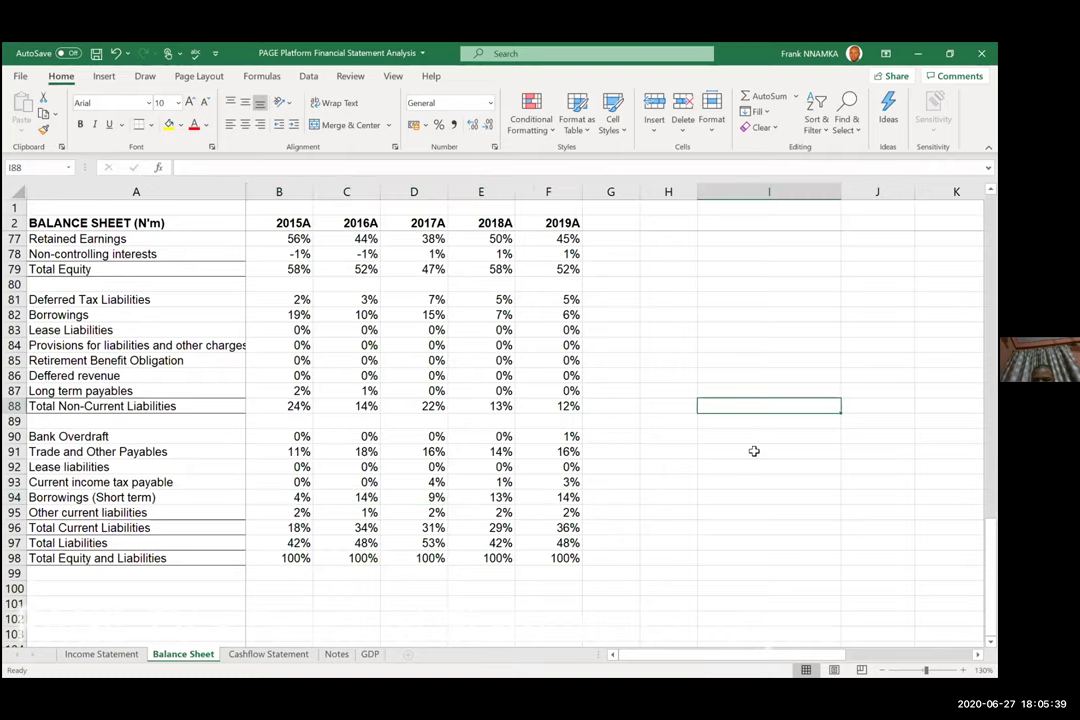
scroll(754, 451, "up", 3)
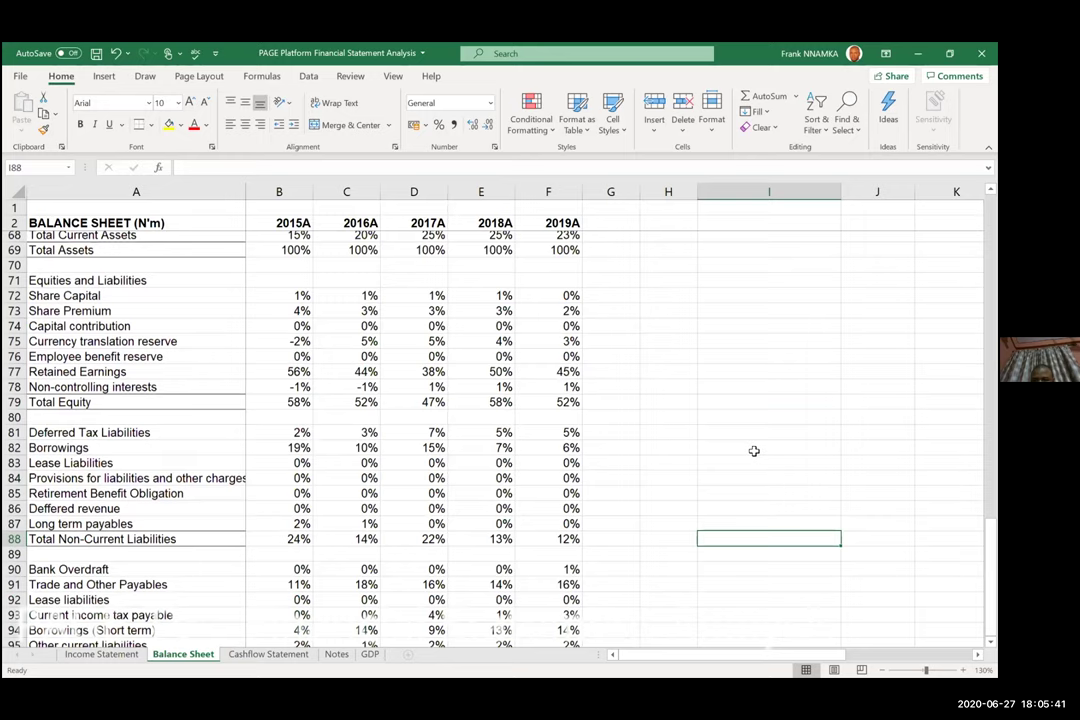
scroll(754, 451, "up", 8)
scroll(754, 451, "up", 5)
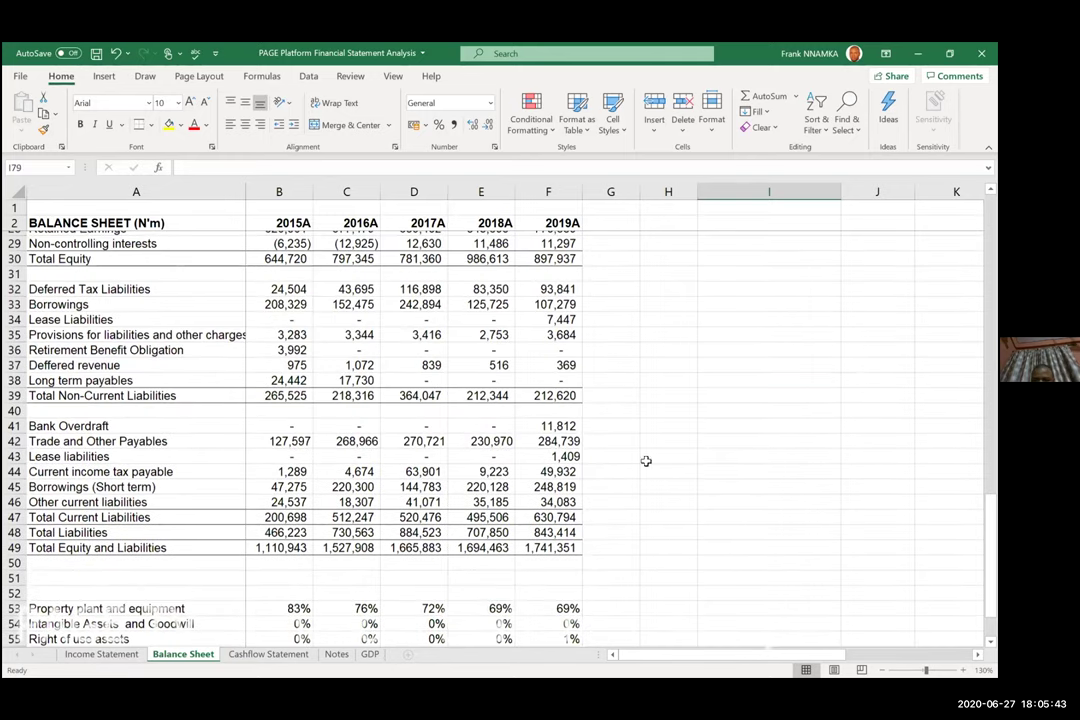
scroll(410, 414, "up", 6)
scroll(410, 414, "right", 4)
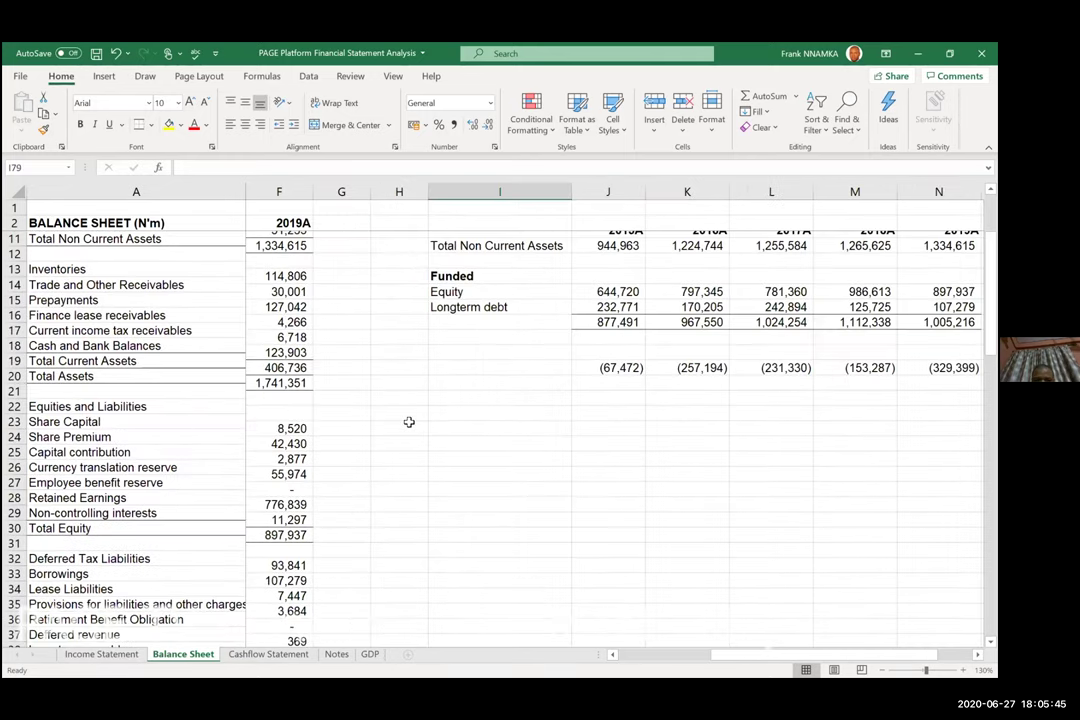
scroll(410, 423, "up", 1)
scroll(410, 423, "right", 1)
Label the gap row 'Longterm funding need' and add 'Working capital need' beneath it.
left_click(410, 423)
type("Lon")
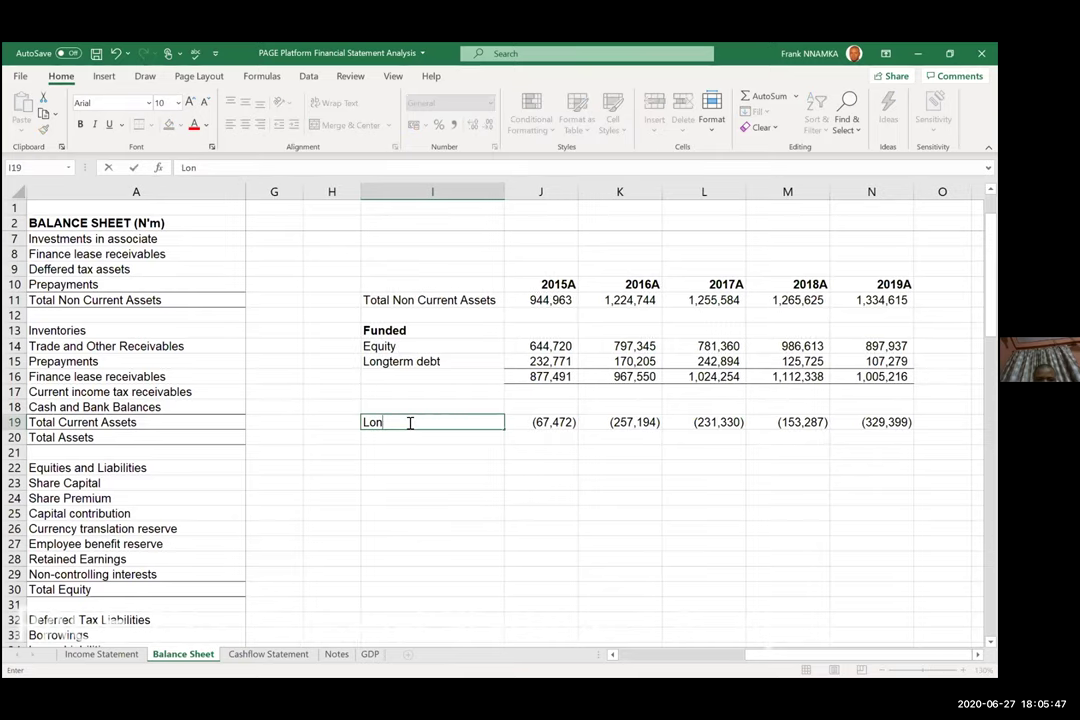
type("gterm funding need")
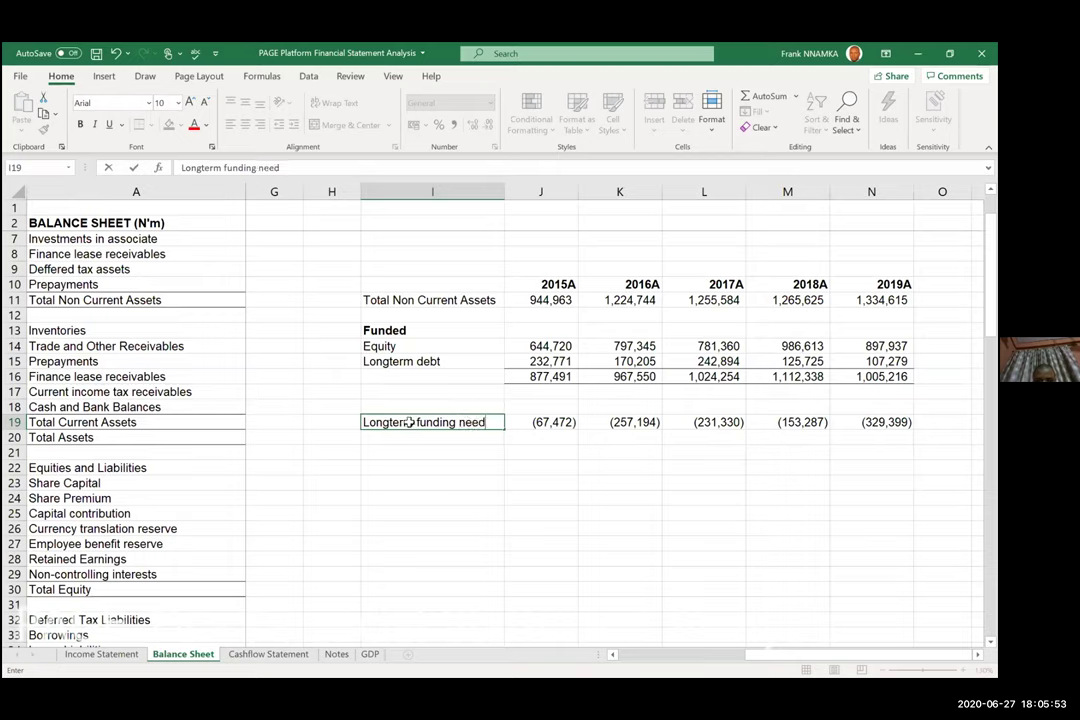
key("Return")
key("Return")
key("Return")
type("W")
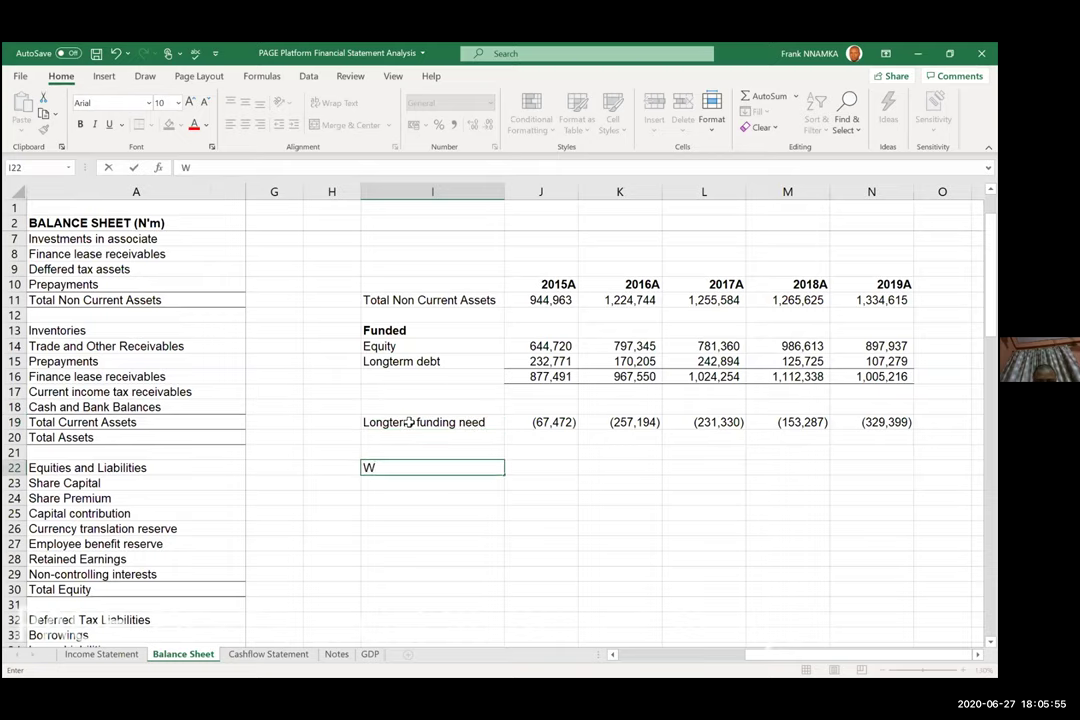
type("orking ca")
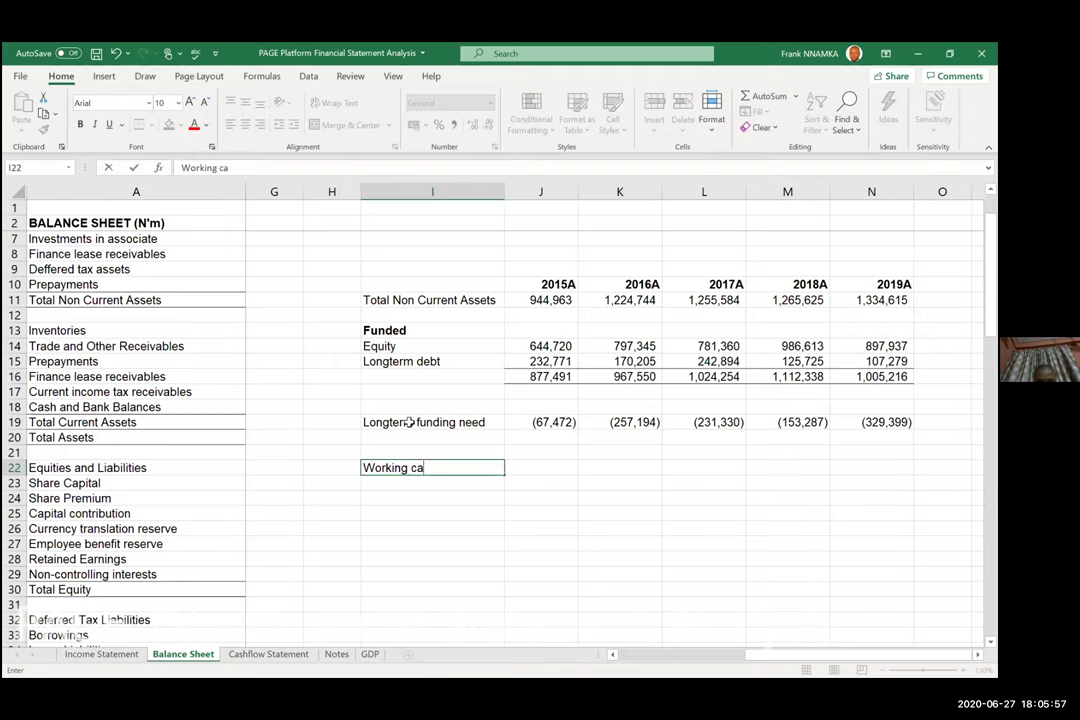
type("pital need")
key("Return")
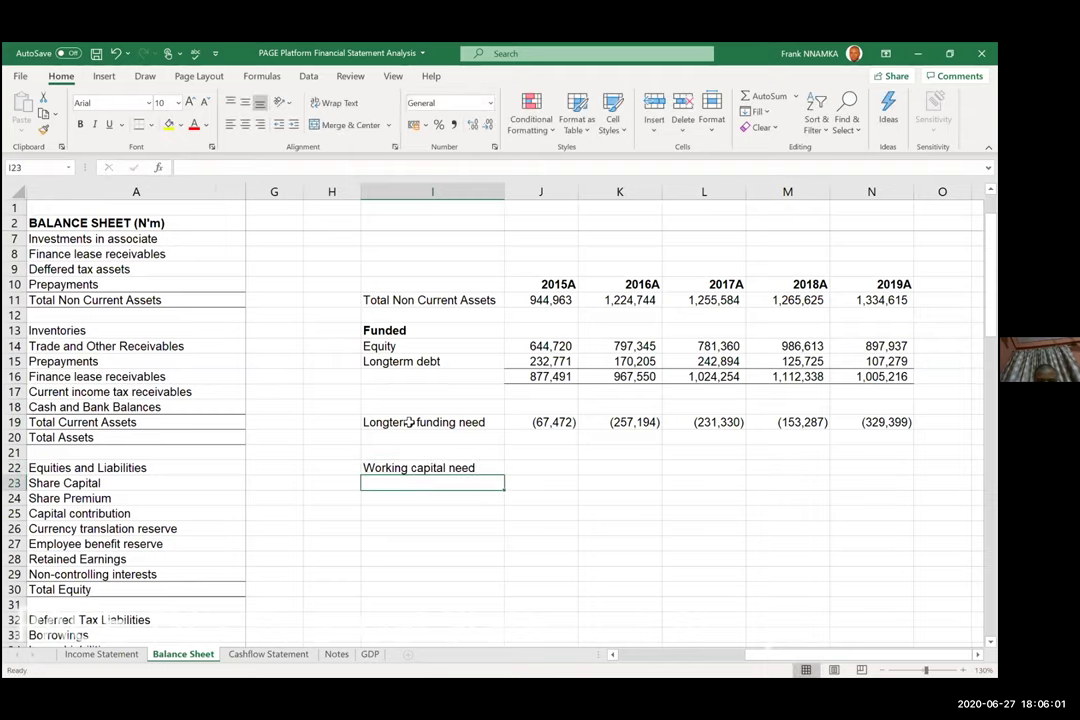
key("Left")
key("Left")
key("Left")
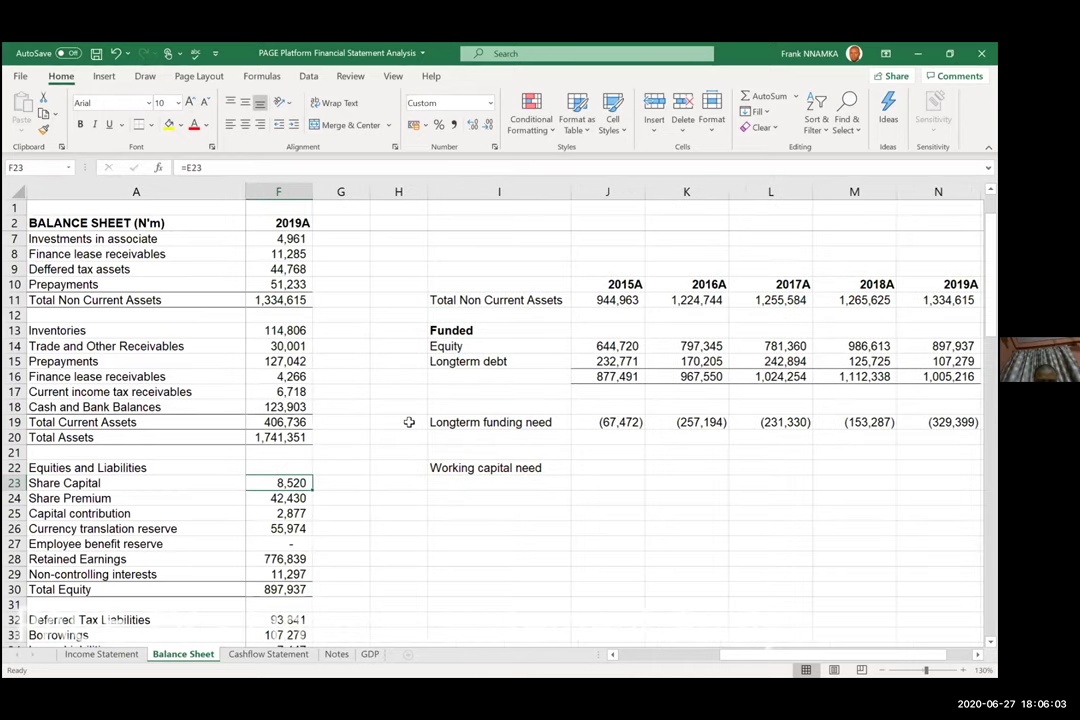
Link row 23 to the balance sheet's Total Current Assets (=A19, =B19), filled to 2019.
key("Right")
key("Right")
key("Right")
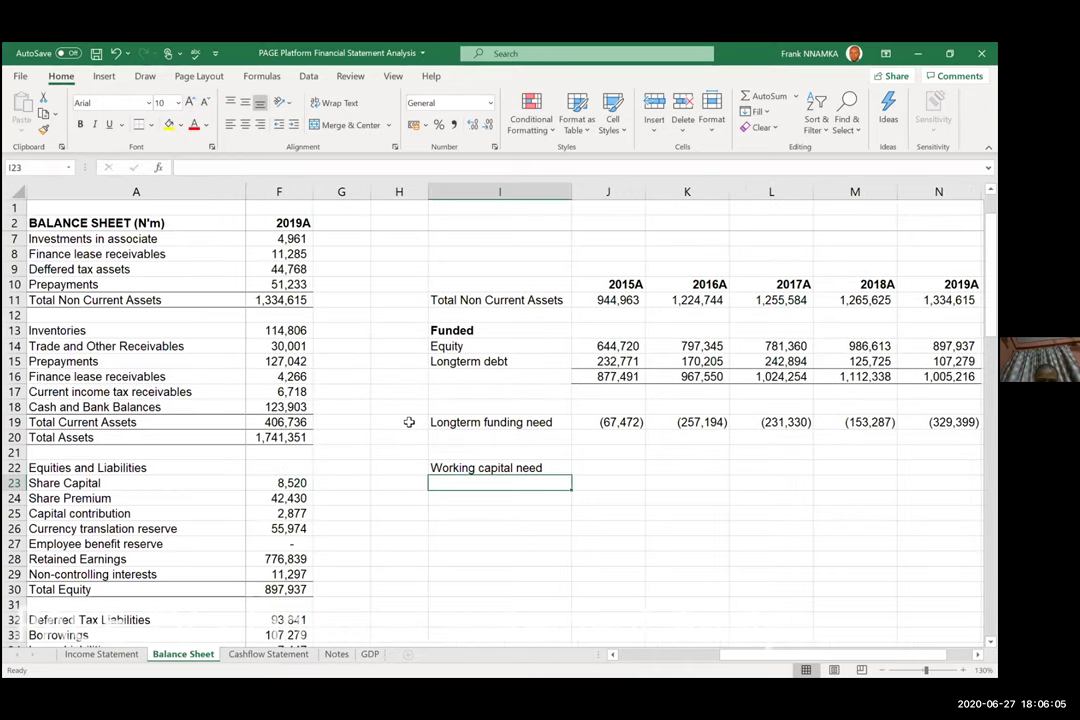
key("Left")
key("Left")
key("Left")
key("Left")
key("Left")
key("Left")
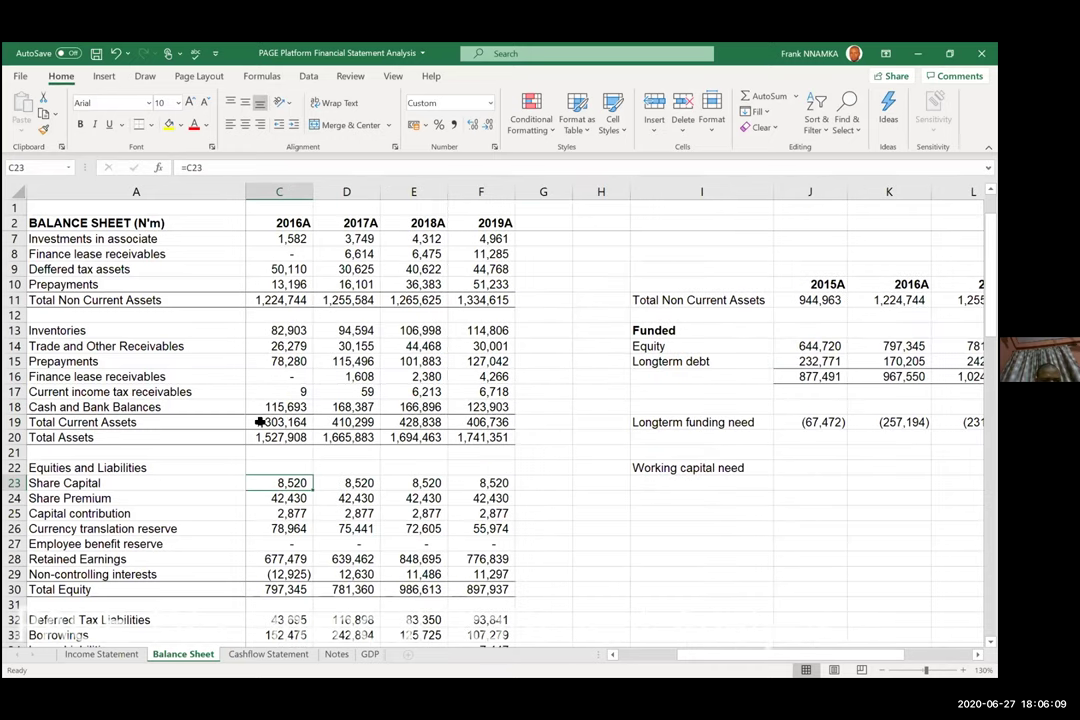
key("Left")
key("Right")
key("Right")
key("Right")
key("Right")
key("Right")
key("Right")
key("Right")
type("=")
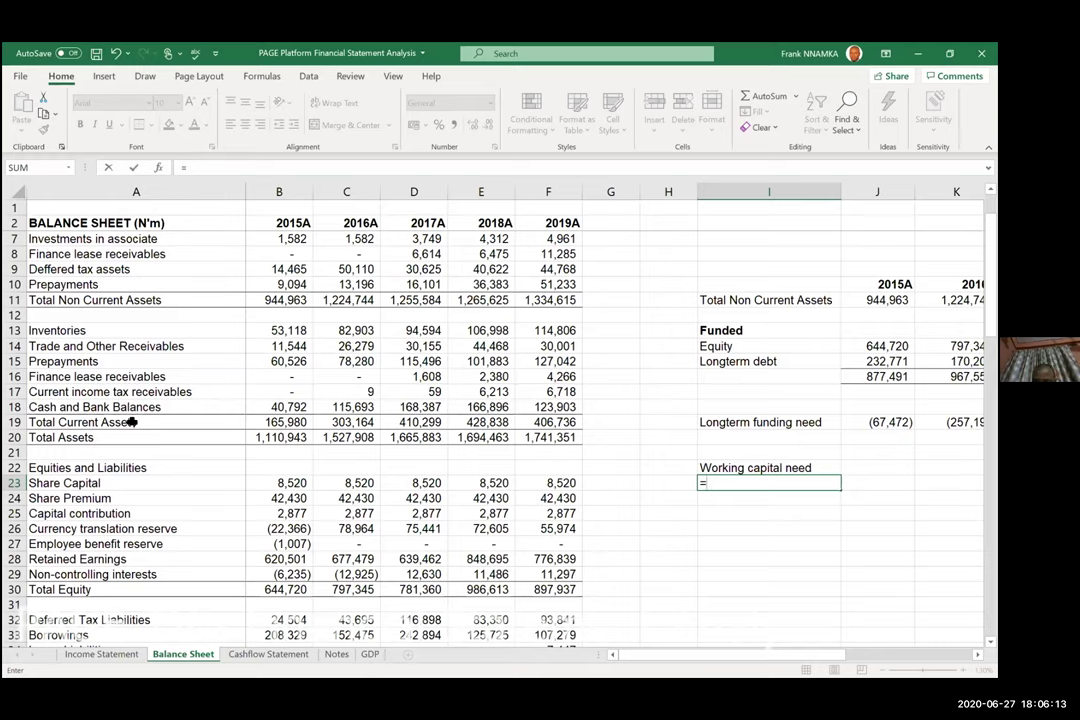
left_click(131, 422)
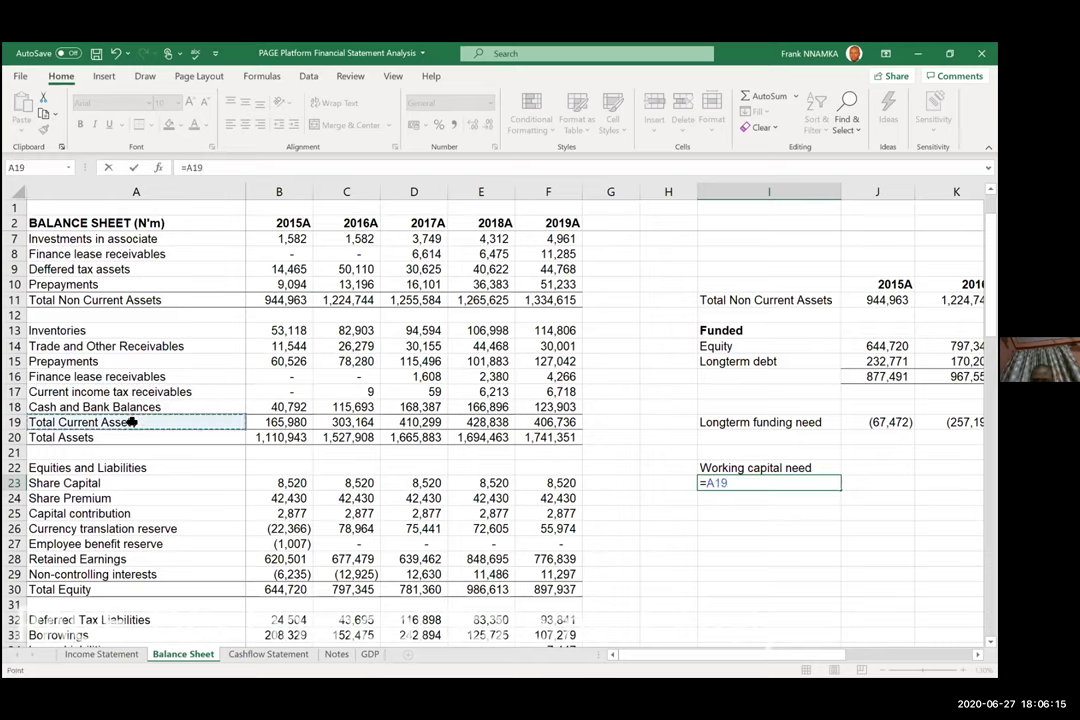
key("Tab")
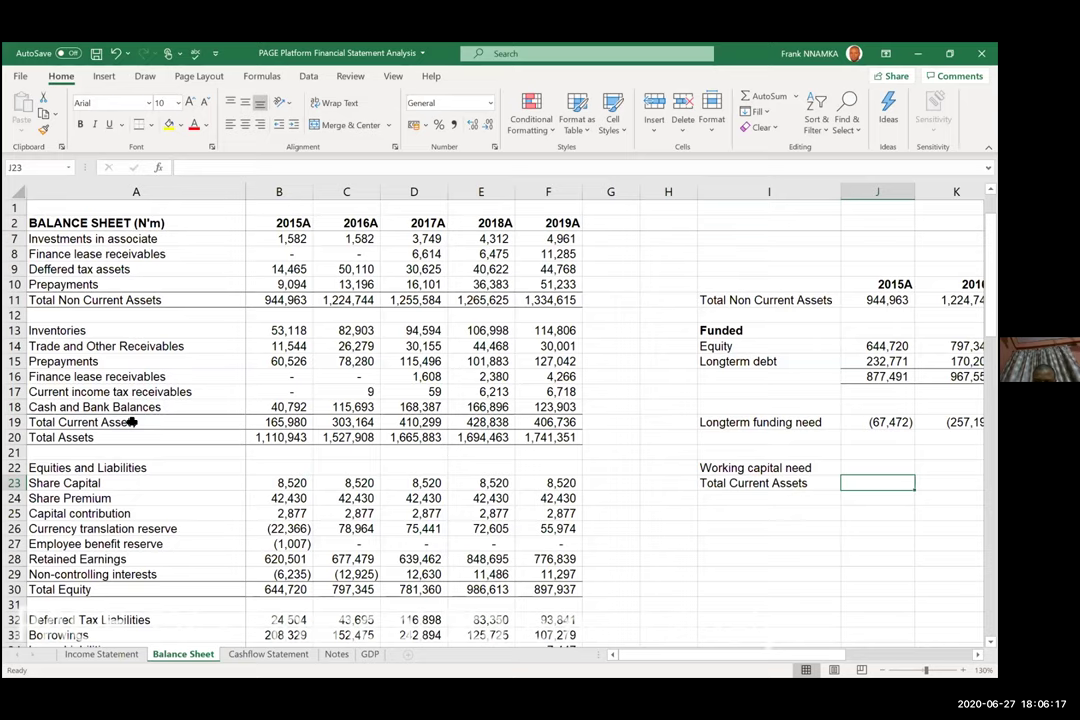
type("=B19")
key("ctrl+Return")
key("shift+Right")
key("shift+Right")
key("shift+Right")
key("shift+Right")
key("shift+Right")
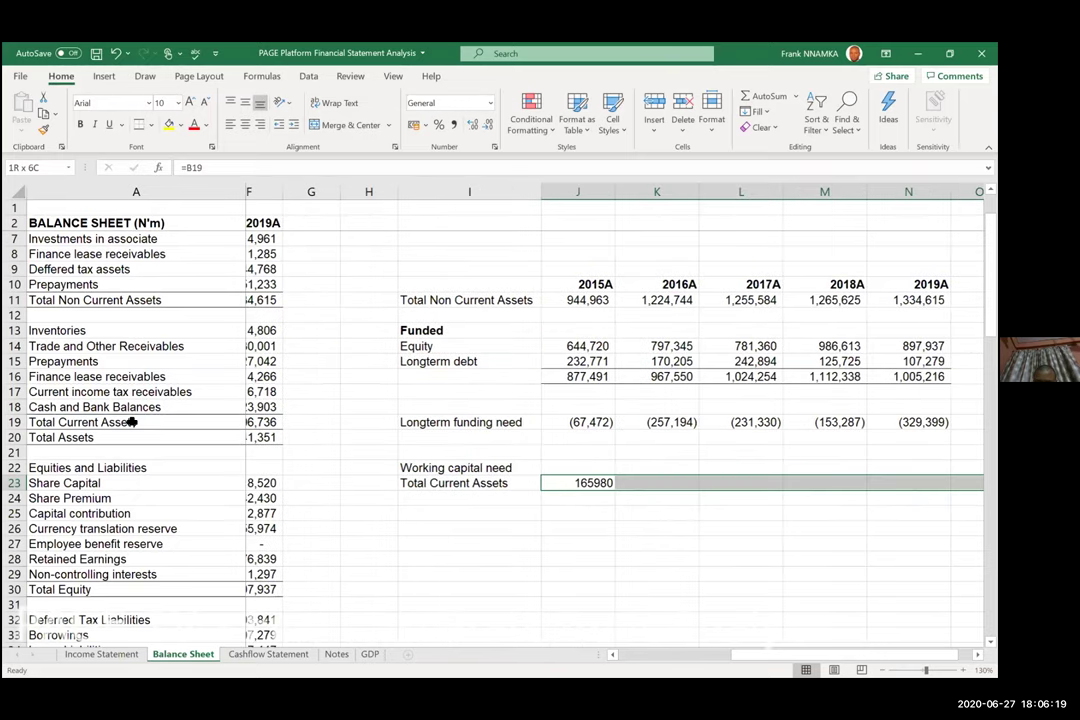
scroll(131, 422, "right", 1)
key("shift+Left")
key("ctrl+r")
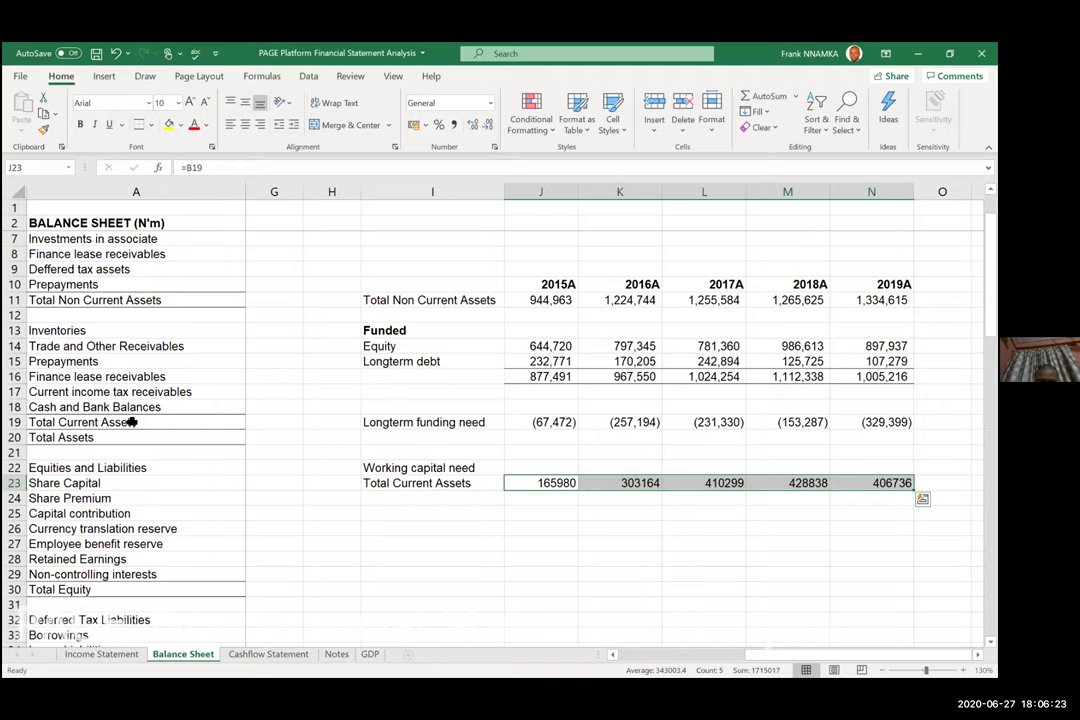
Apply Comma Style and remove both decimals from the Total Current Assets row.
key("alt+h")
key("k")
key("alt+h")
key("9")
key("alt+h")
key("9")
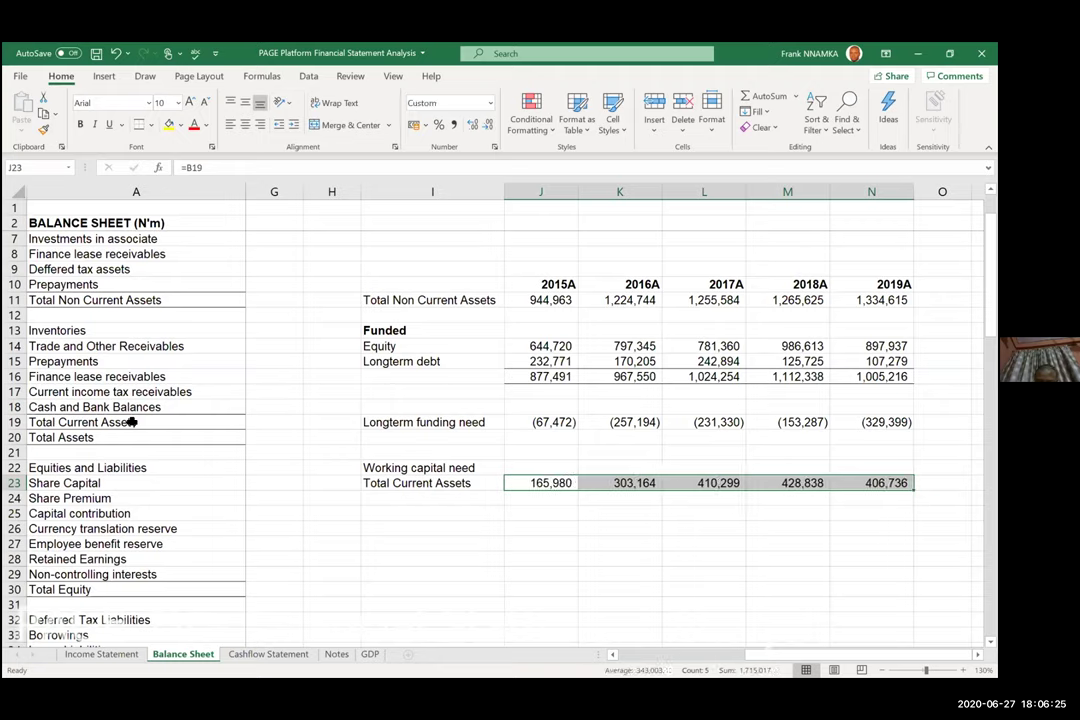
key("Down")
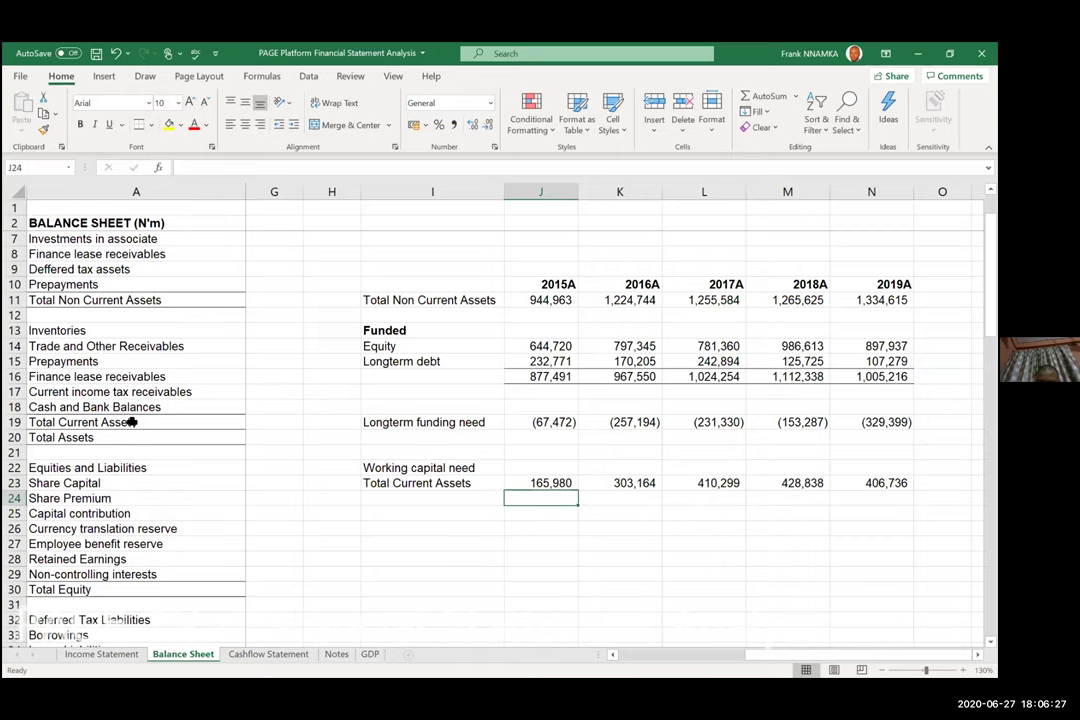
Link row 25 to Trade and Other Payables (=A42, =B42), filled across to 2019.
key("Left")
key("Down")
type("=")
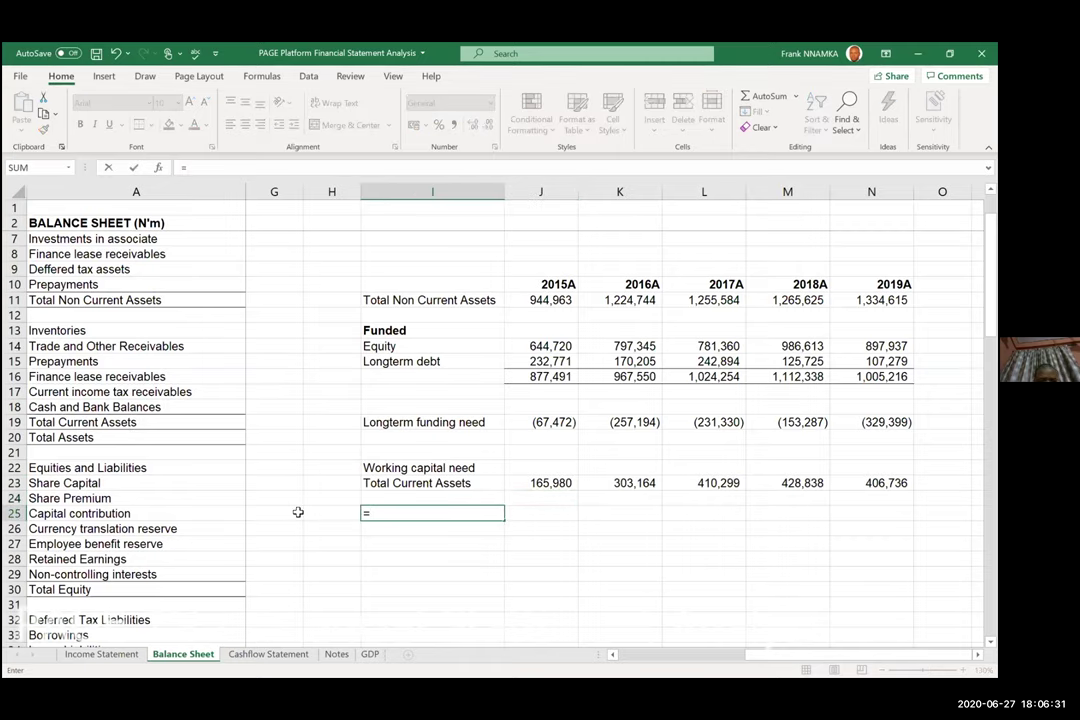
scroll(297, 512, "left", 2)
scroll(297, 512, "left", 1)
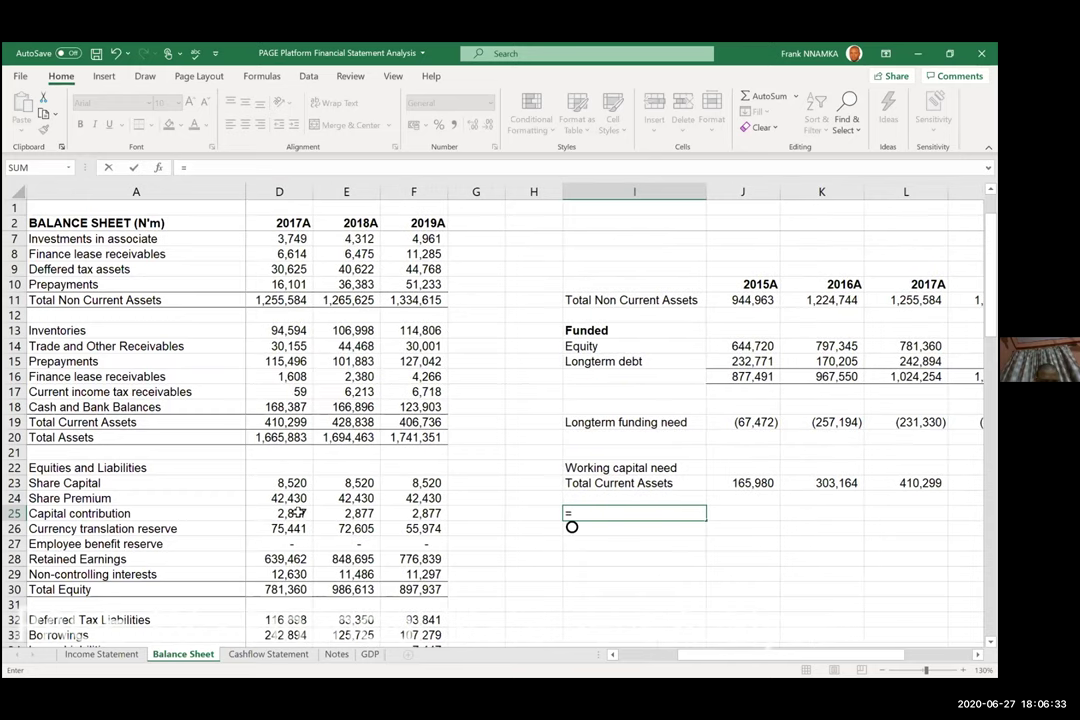
scroll(85, 590, "left", 2)
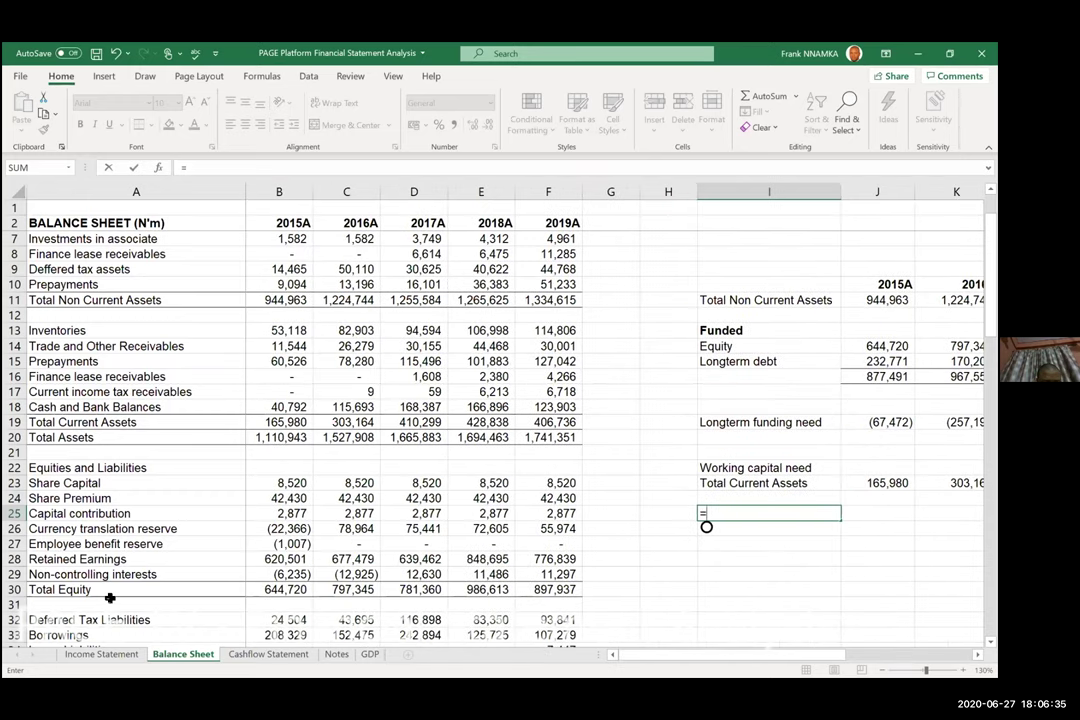
scroll(212, 590, "down", 5)
left_click(110, 527)
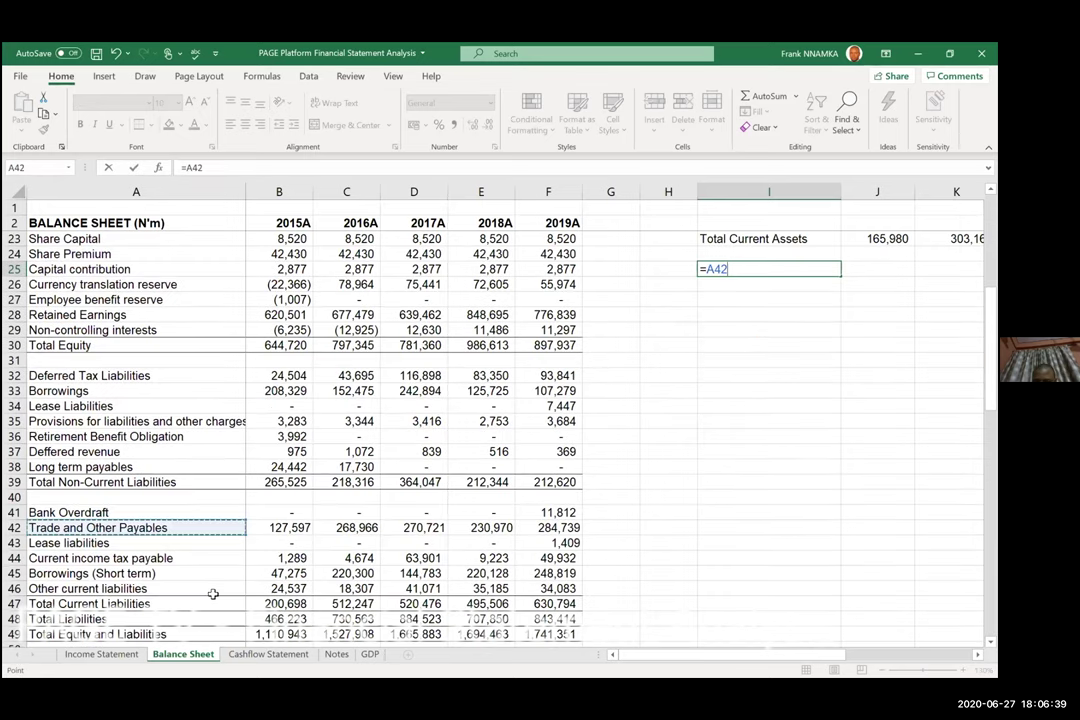
key("Tab")
key("Up")
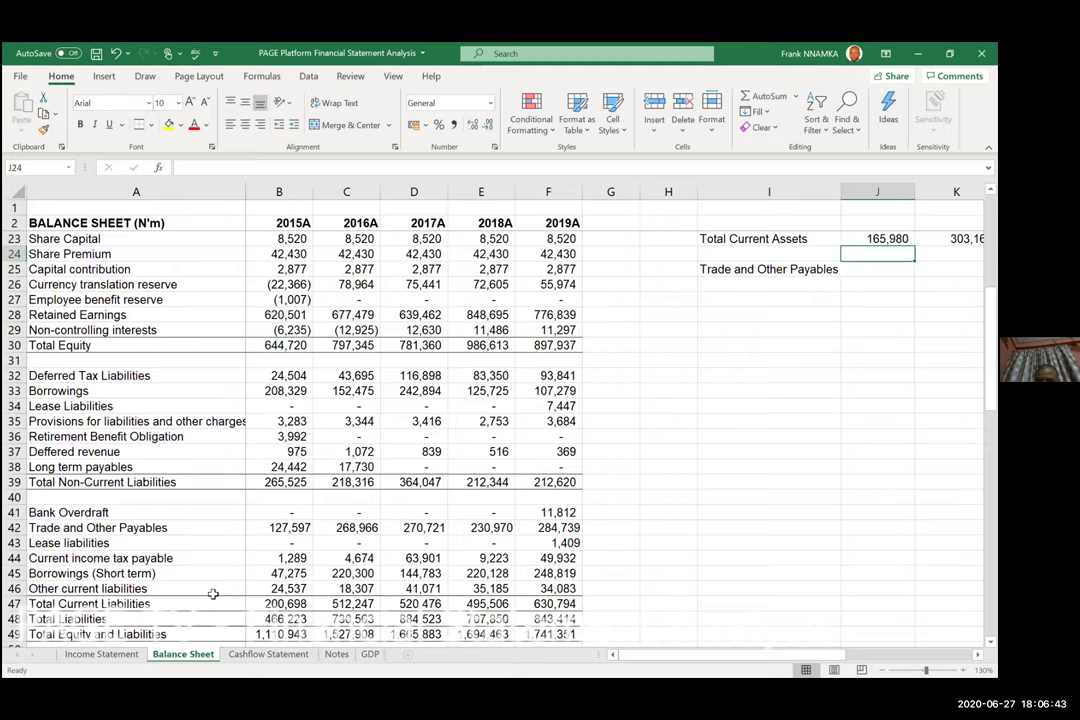
key("Down")
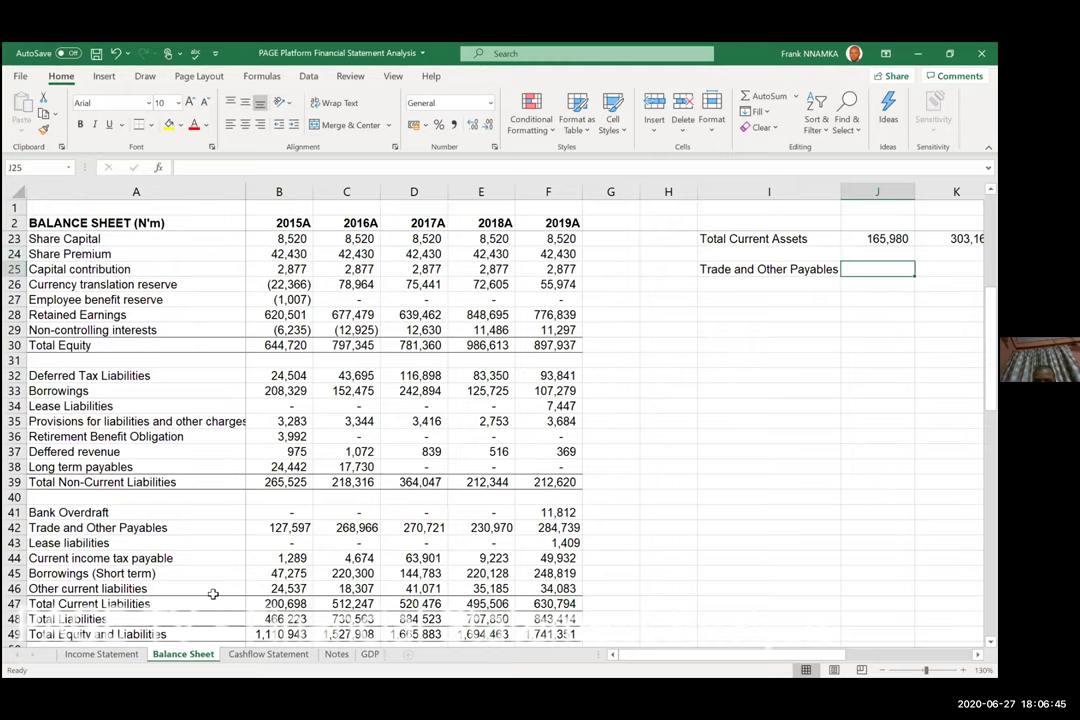
type("=B42")
key("ctrl+Return")
key("shift+Right")
key("shift+Right")
key("shift+Right")
key("shift+Right")
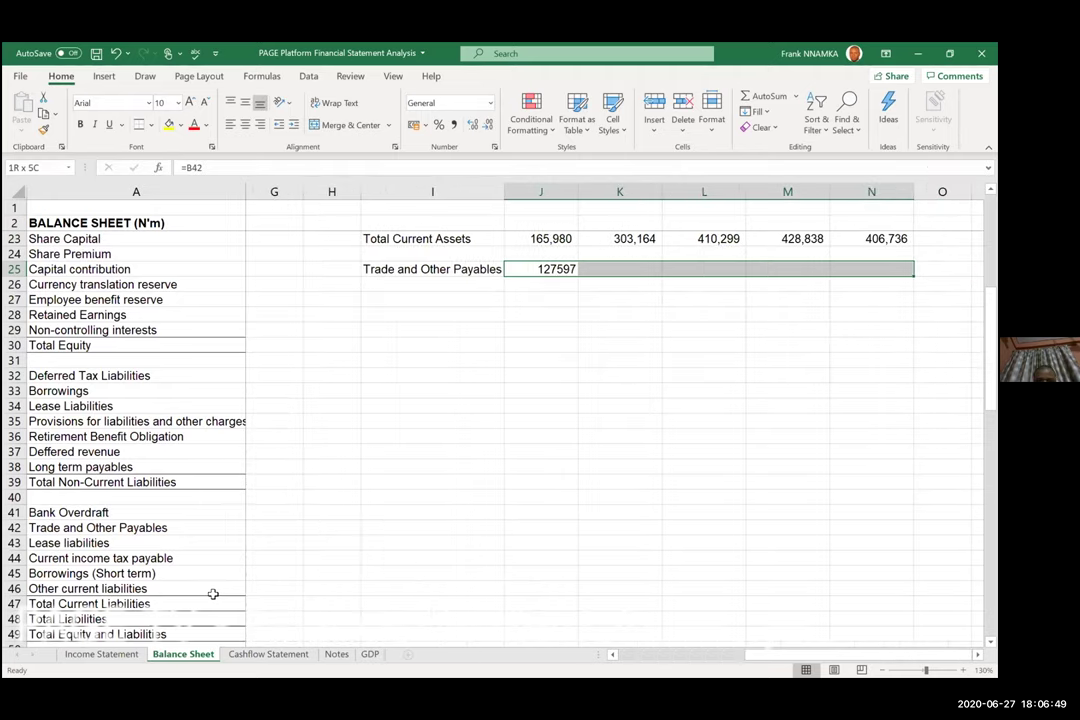
key("ctrl+r")
Paste the Total Current Assets comma formatting from J23 onto the payables row J25:N25.
key("Up")
key("Up")
key("Up")
key("Up")
key("Up")
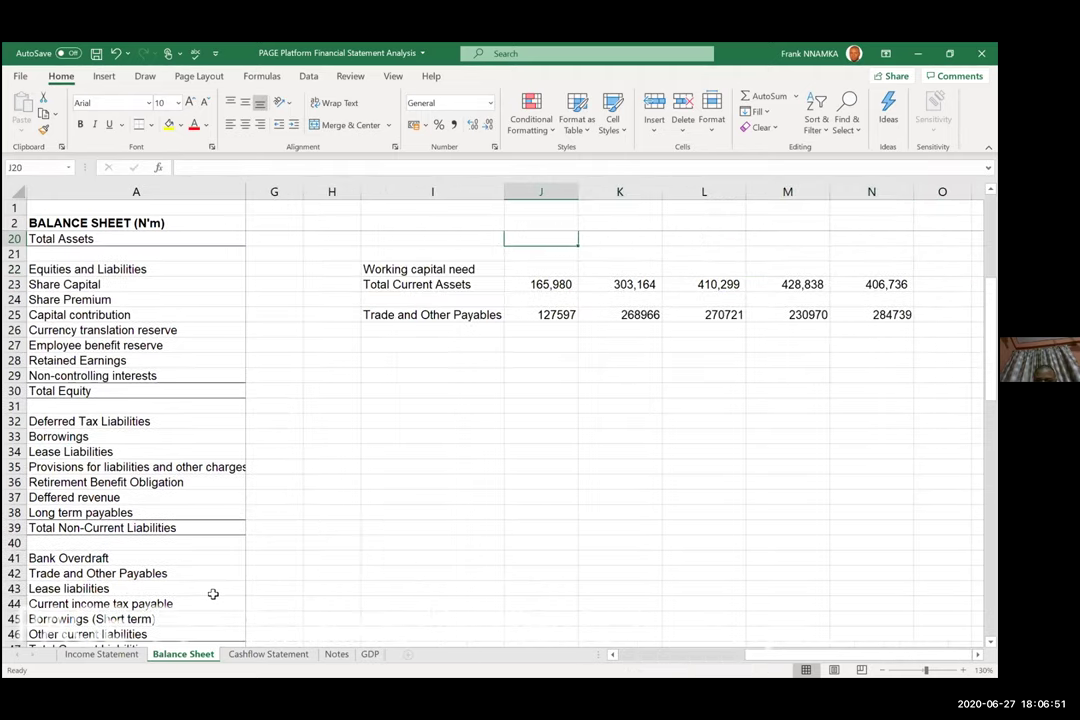
key("Up")
key("Up")
key("Up")
key("Up")
key("Up")
key("Up")
key("Up")
key("Up")
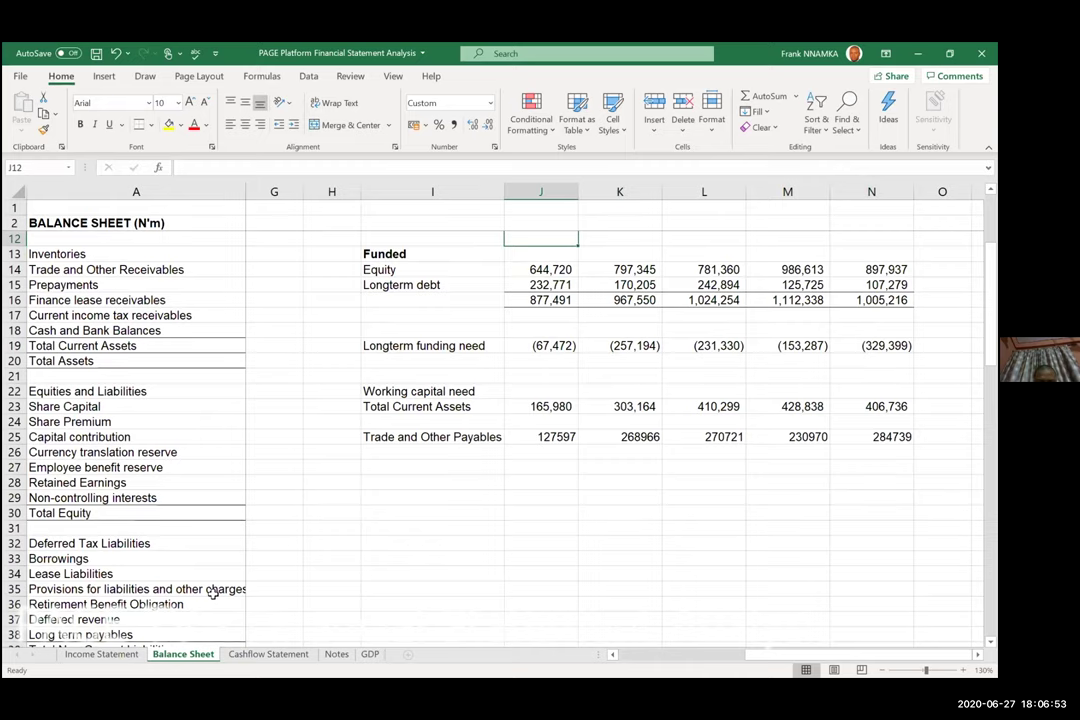
key("Up")
key("Down")
key("Down")
key("Down")
key("Down")
key("Down")
key("Down")
key("Down")
key("Down")
key("Down")
key("Down")
key("Down")
key("Down")
key("Down")
key("Down")
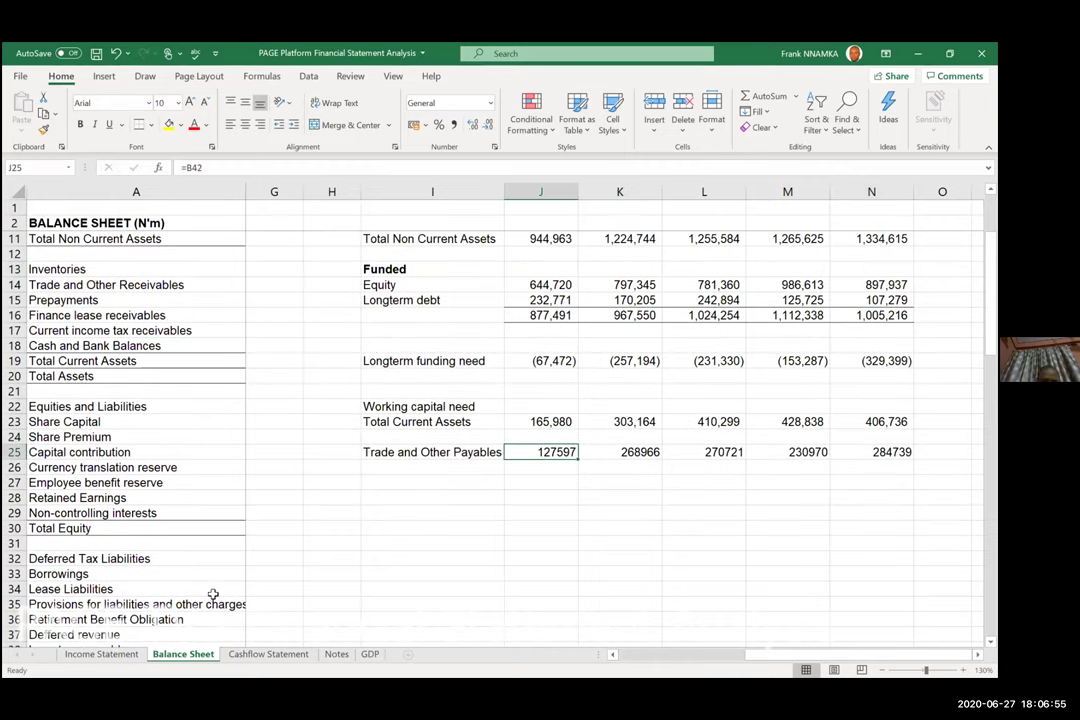
key("Left")
key("Down")
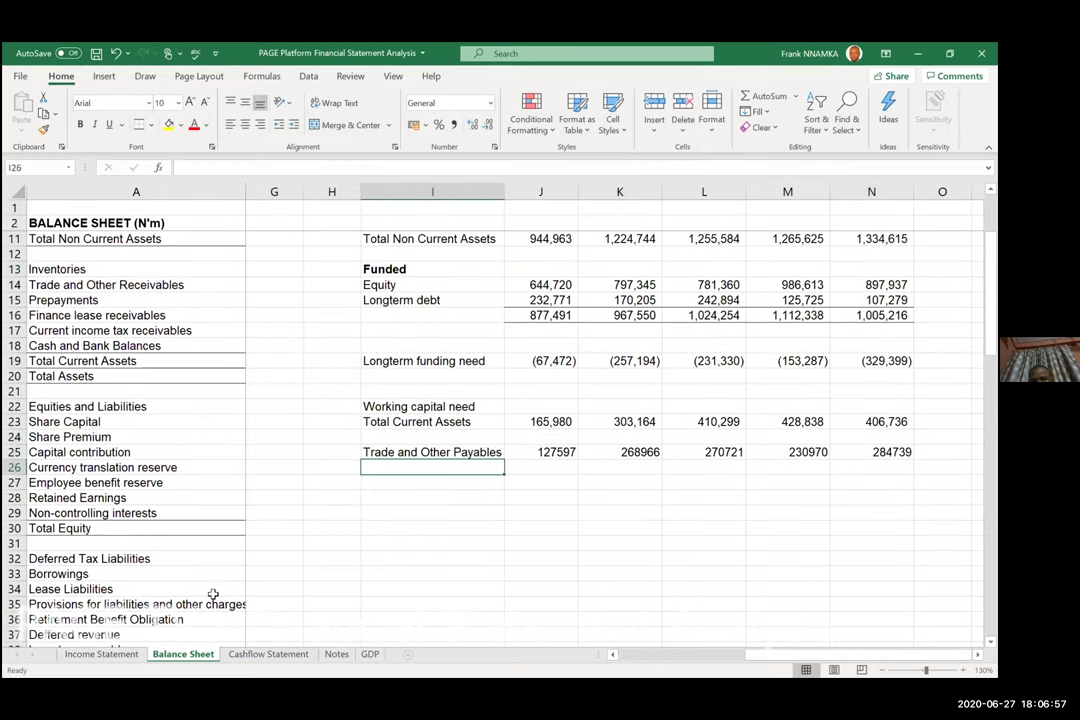
key("Up")
key("Right")
key("Up")
key("Up")
key("ctrl+c")
key("Down")
key("Down")
key("ctrl+shift+Right")
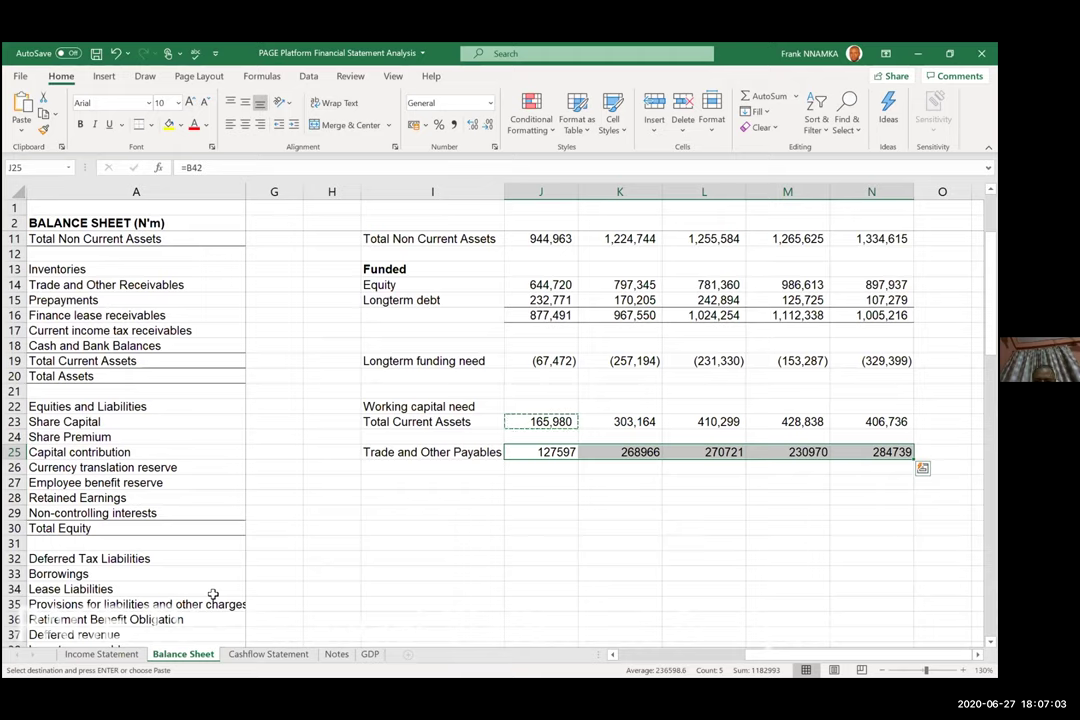
key("ctrl+alt+v")
key("t")
key("Return")
key("Down")
key("Down")
key("Down")
key("Escape")
key("Up")
key("Up")
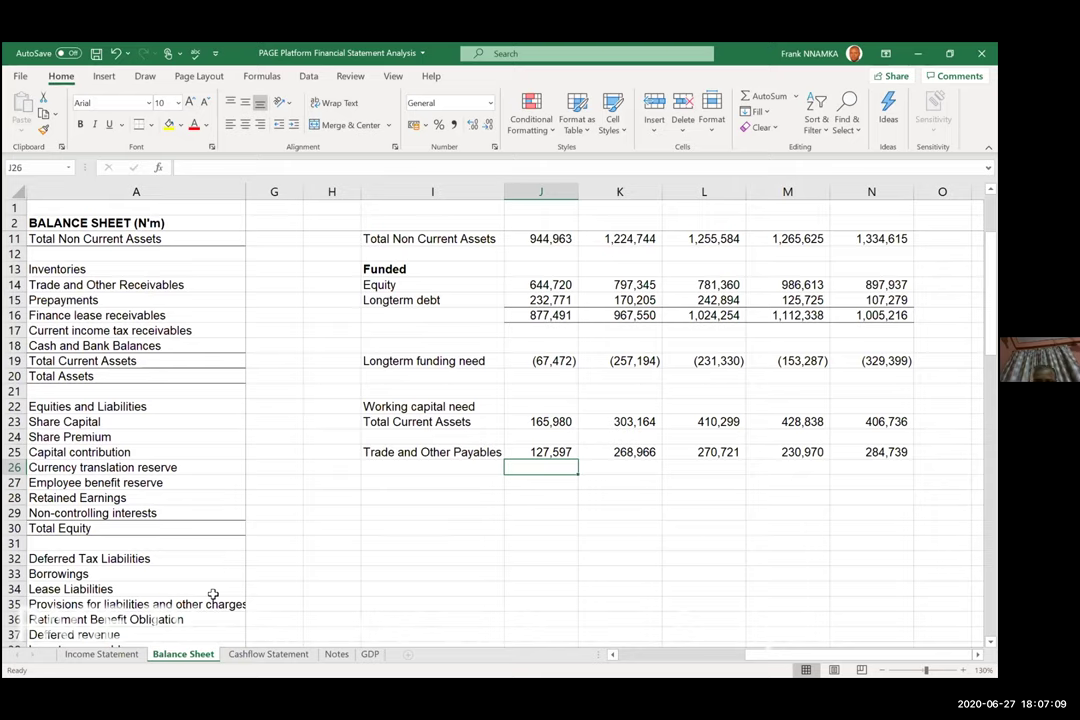
Enter the 2015 formula in row 27: trade payables minus total current assets.
key("Down")
type("=")
key("Up")
key("Up")
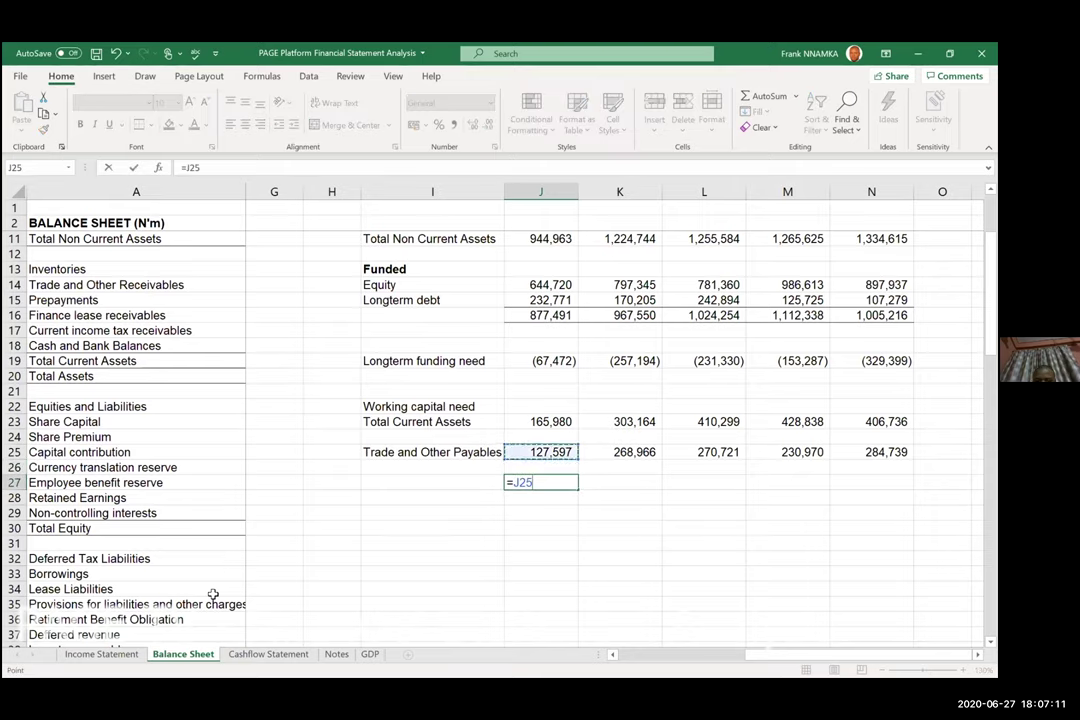
type("-")
key("Up")
key("Up")
key("Up")
key("Up")
key("Return")
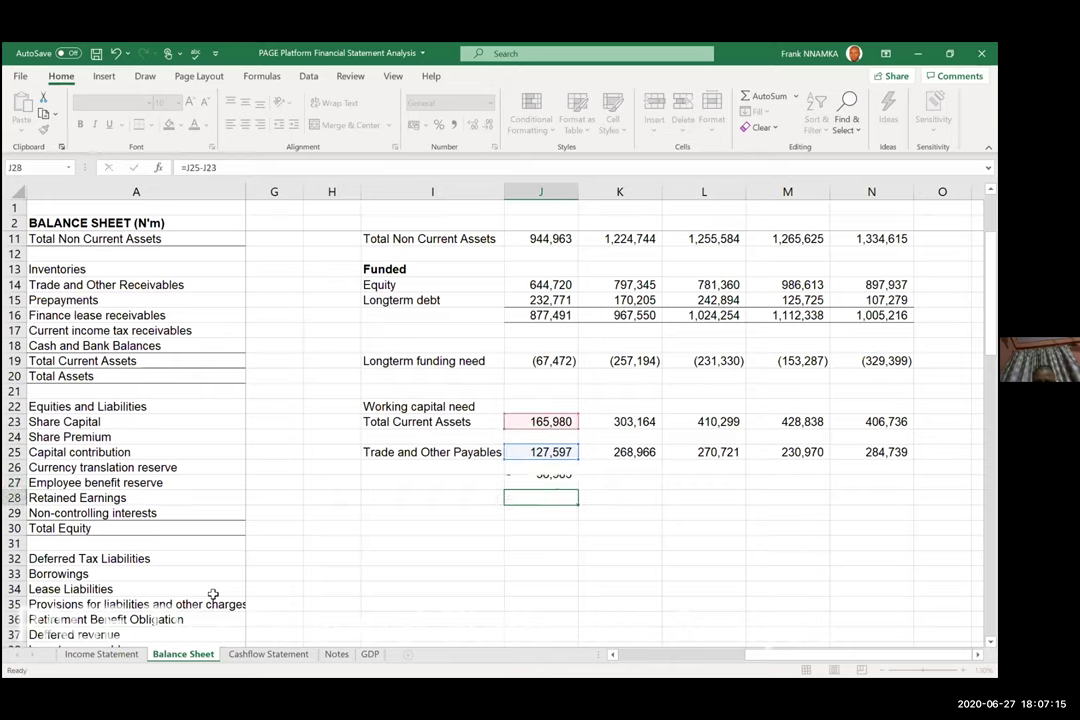
Give the result the Longterm funding need bracketed number format and fill it across to 2019A.
key("Up")
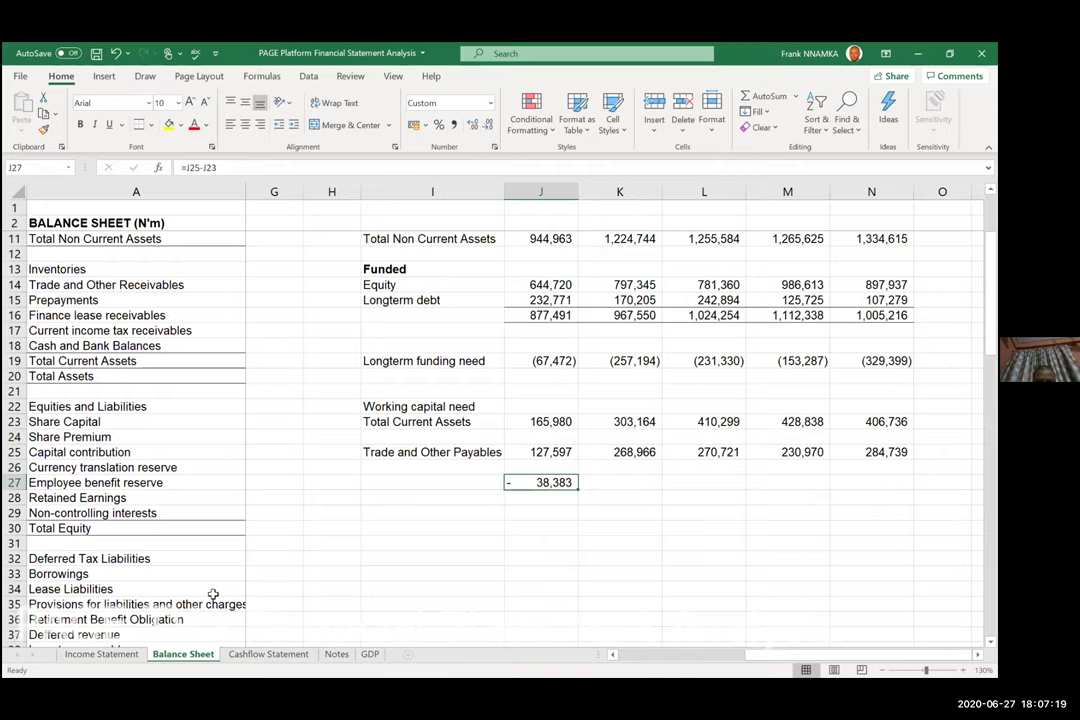
key("Up")
key("Up")
key("Up")
key("Up")
key("Up")
key("Up")
key("Up")
key("Up")
key("ctrl+c")
key("Down")
key("Down")
key("Down")
key("Down")
key("Down")
key("Down")
key("Down")
key("Down")
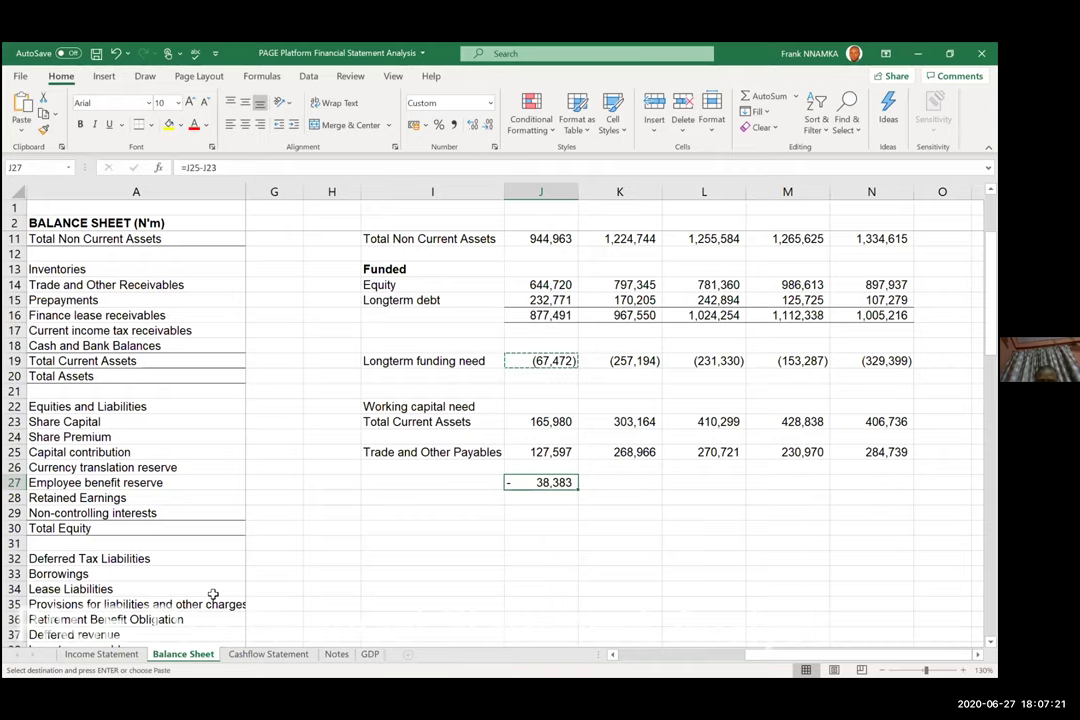
key("shift+Right")
key("shift+Right")
key("shift+Right")
key("shift+Right")
key("ctrl+alt+v")
key("t")
key("Return")
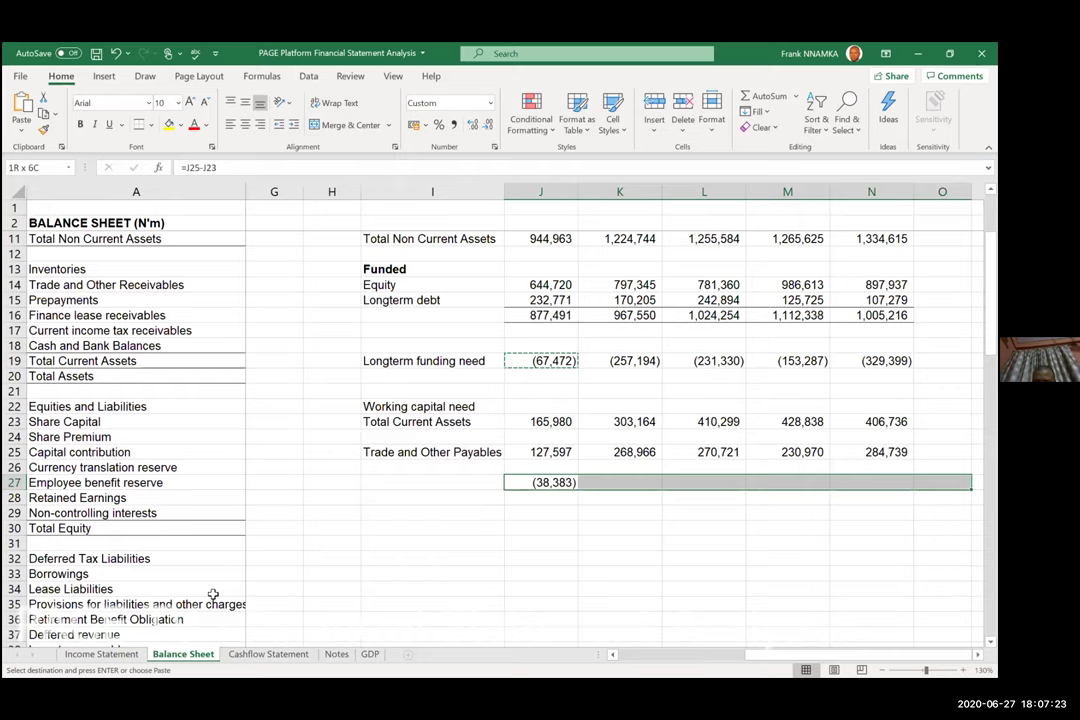
key("ctrl+r")
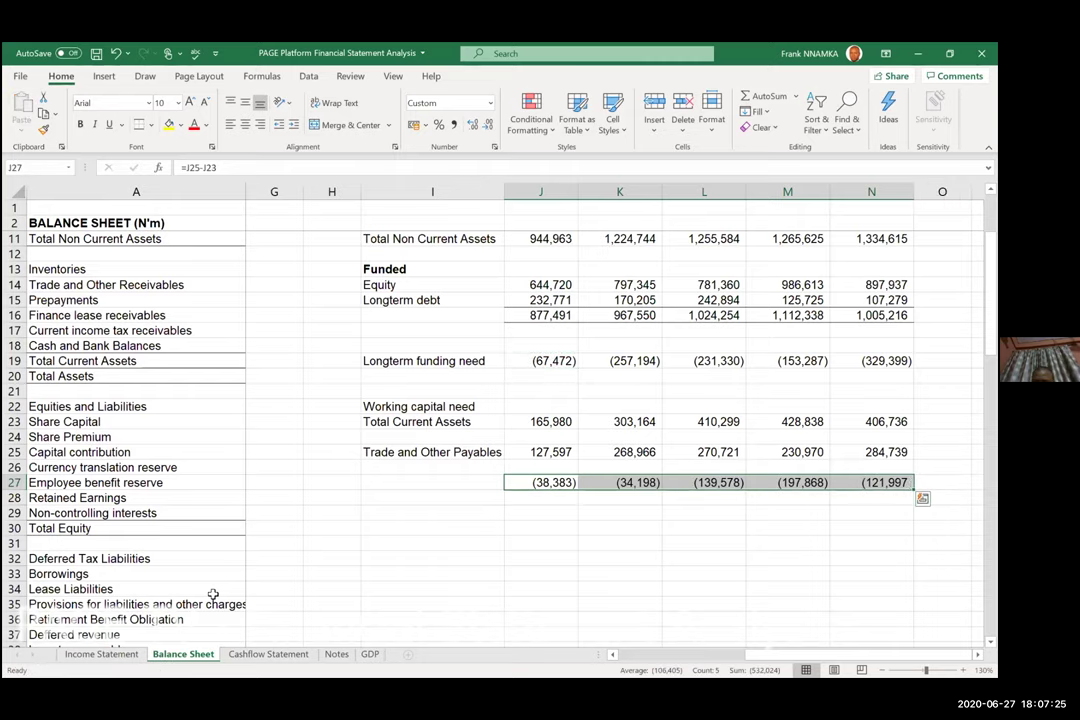
key("shift+F10")
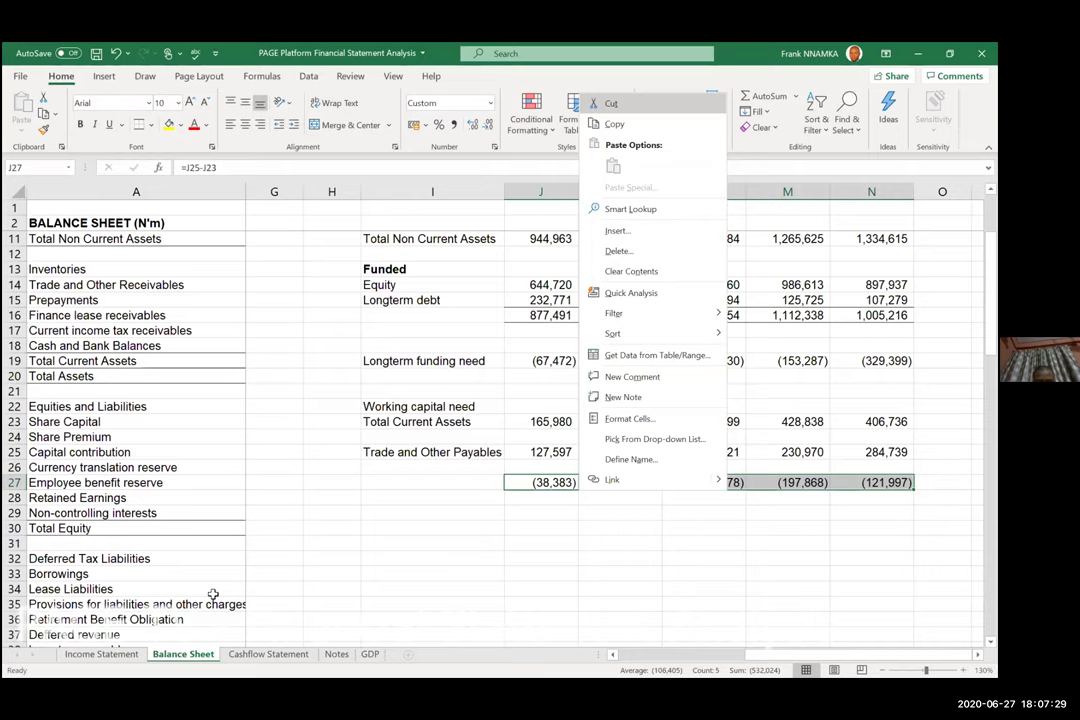
key("Escape")
Label row 27 'SH funding need' and rule a top border above I27:N27.
key("Left")
type("SH funding need")
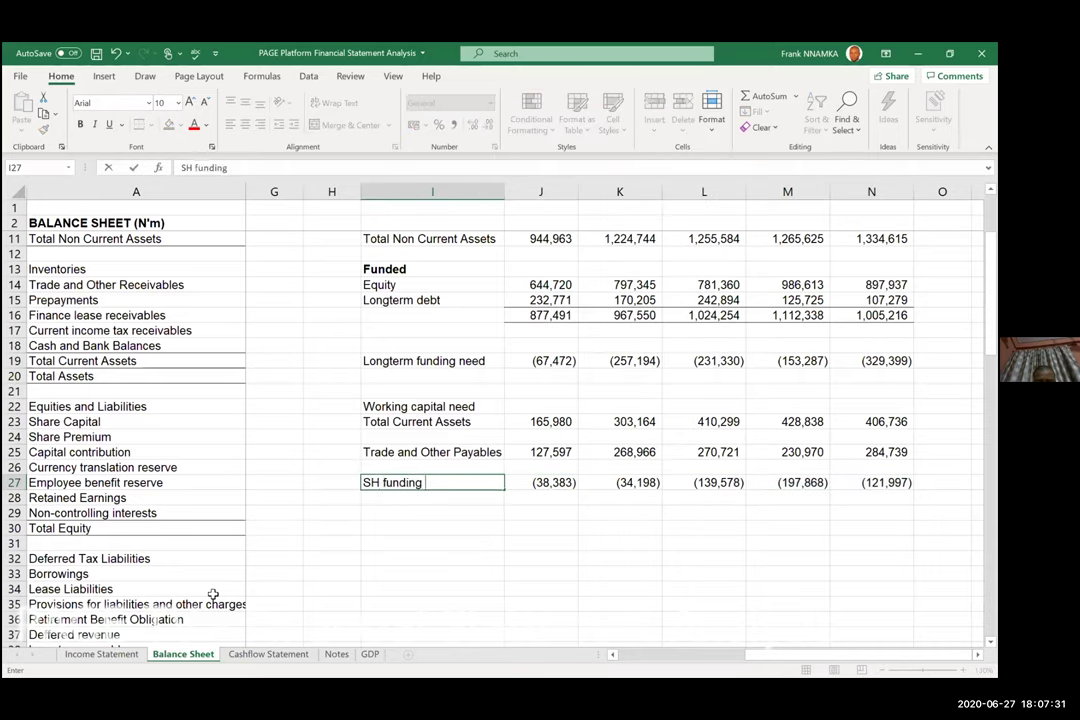
key("Return")
key("Up")
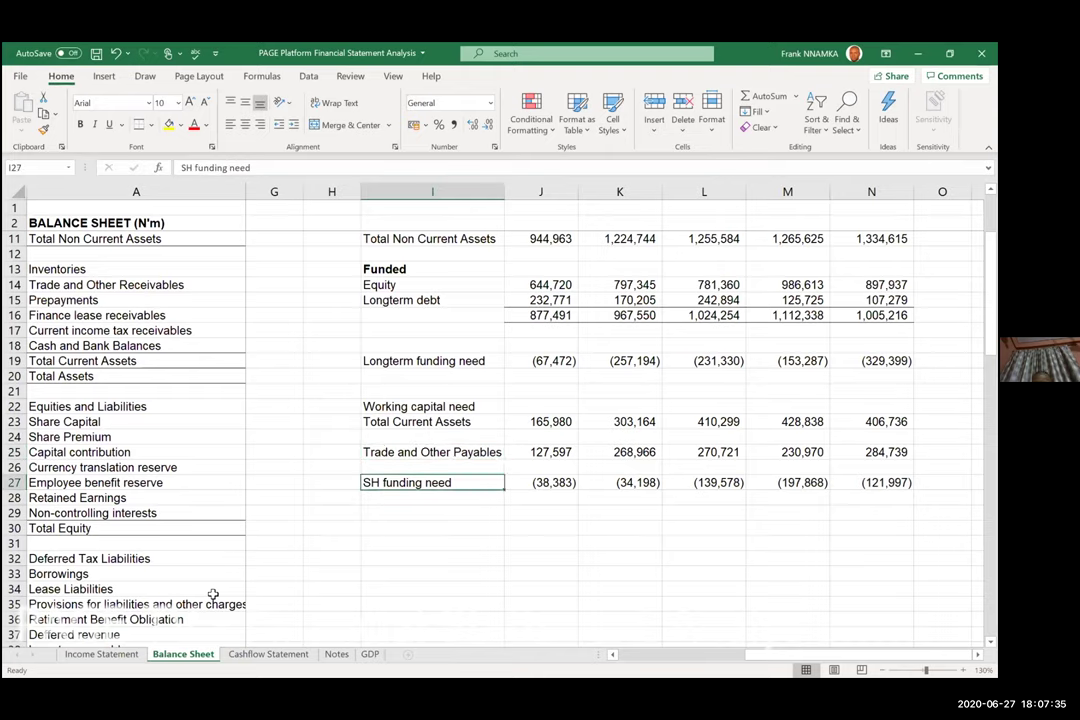
key("ctrl+shift+Right")
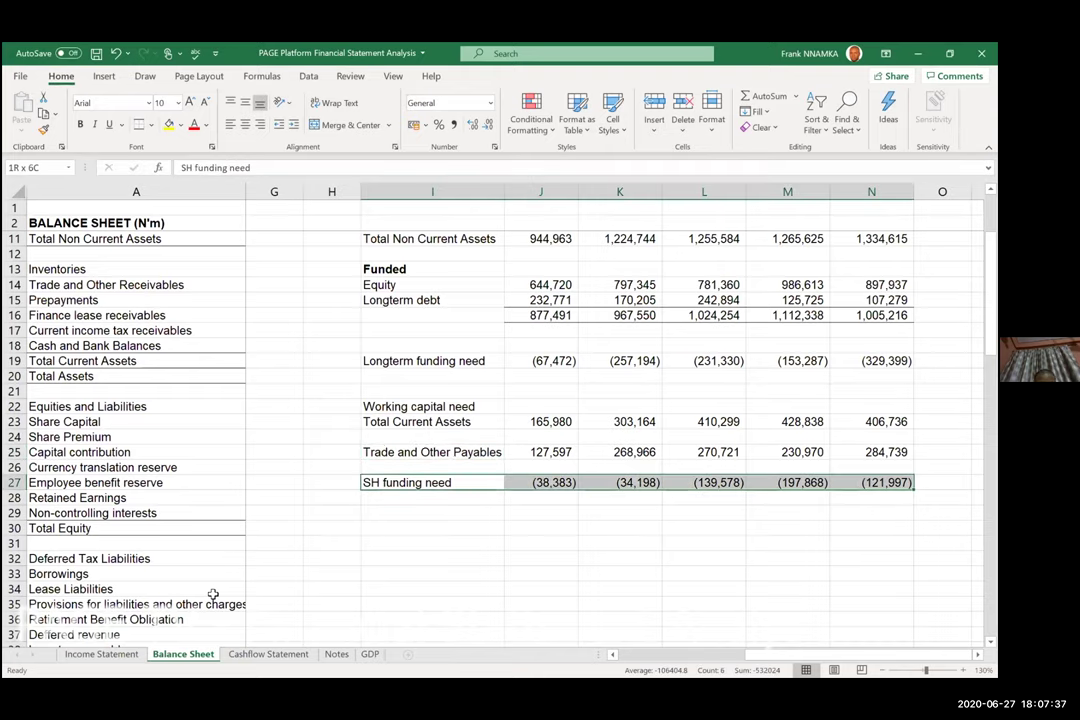
key("Up")
key("Up")
key("Up")
key("Up")
key("Up")
key("Up")
key("Up")
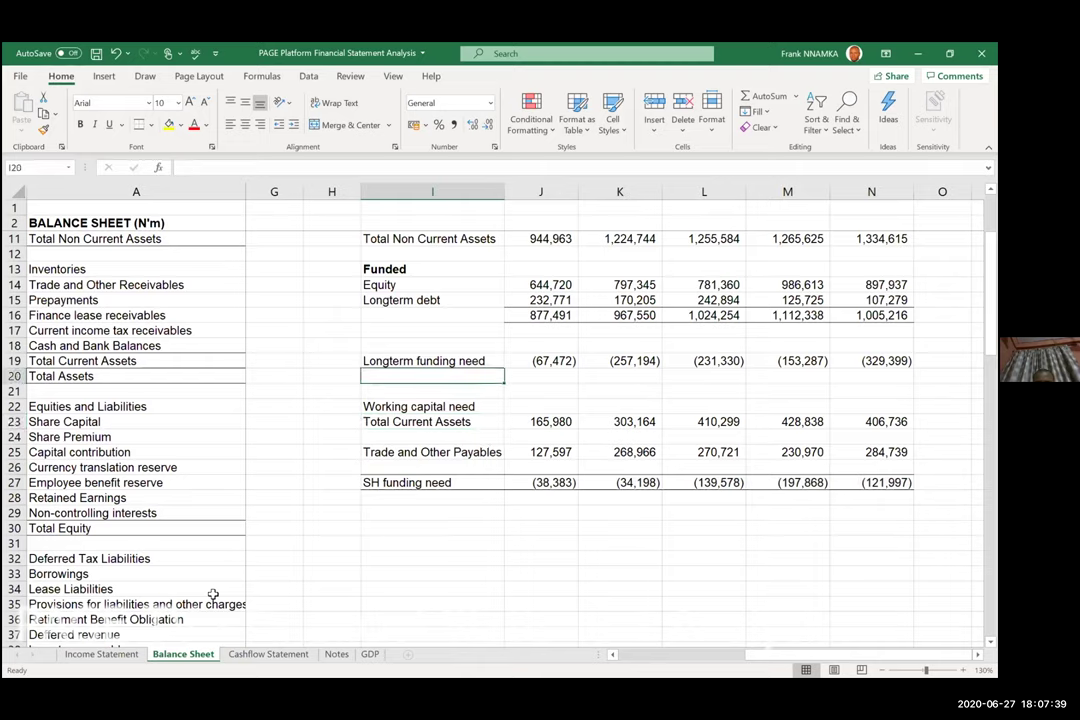
Add a top border above the Longterm funding need figures in I19:N19.
key("Up")
key("ctrl+shift+Right")
key("Down")
key("Down")
key("Down")
key("Down")
key("Down")
key("Down")
key("Down")
key("Down")
key("Up")
key("Up")
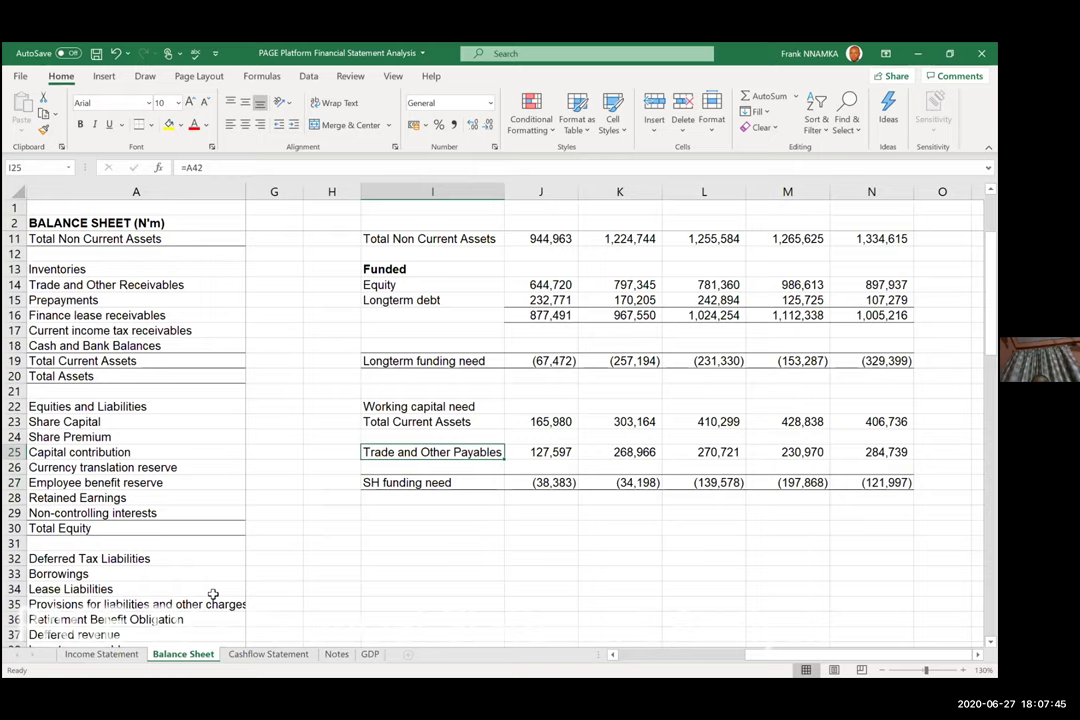
Check the Longterm funding need and SH funding need formulas across the years.
key("Up")
key("Up")
key("Up")
key("Up")
key("Up")
key("Up")
key("Right")
key("Right")
key("Right")
key("Right")
key("Right")
key("Right")
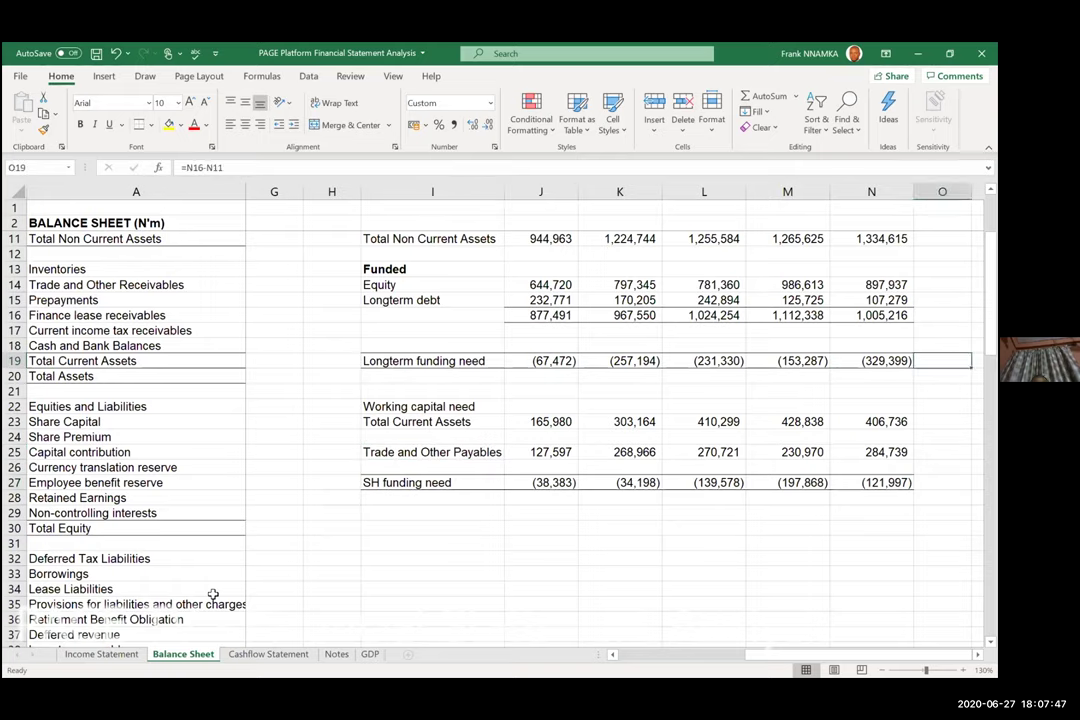
key("Left")
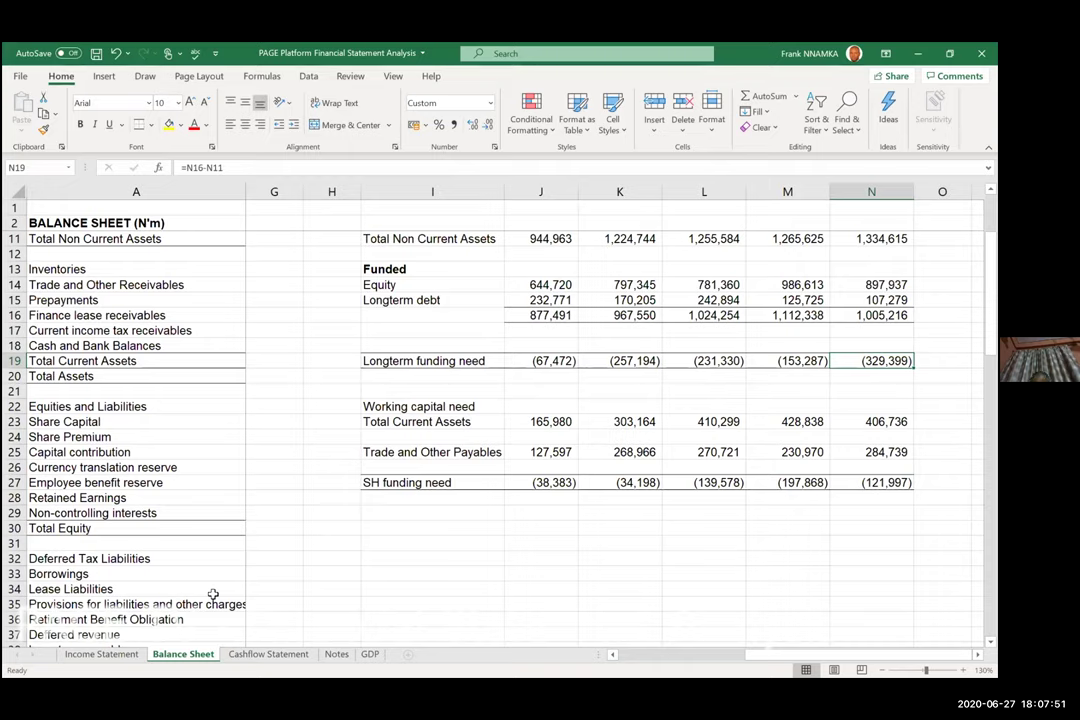
key("Left")
key("Left")
key("Left")
key("Left")
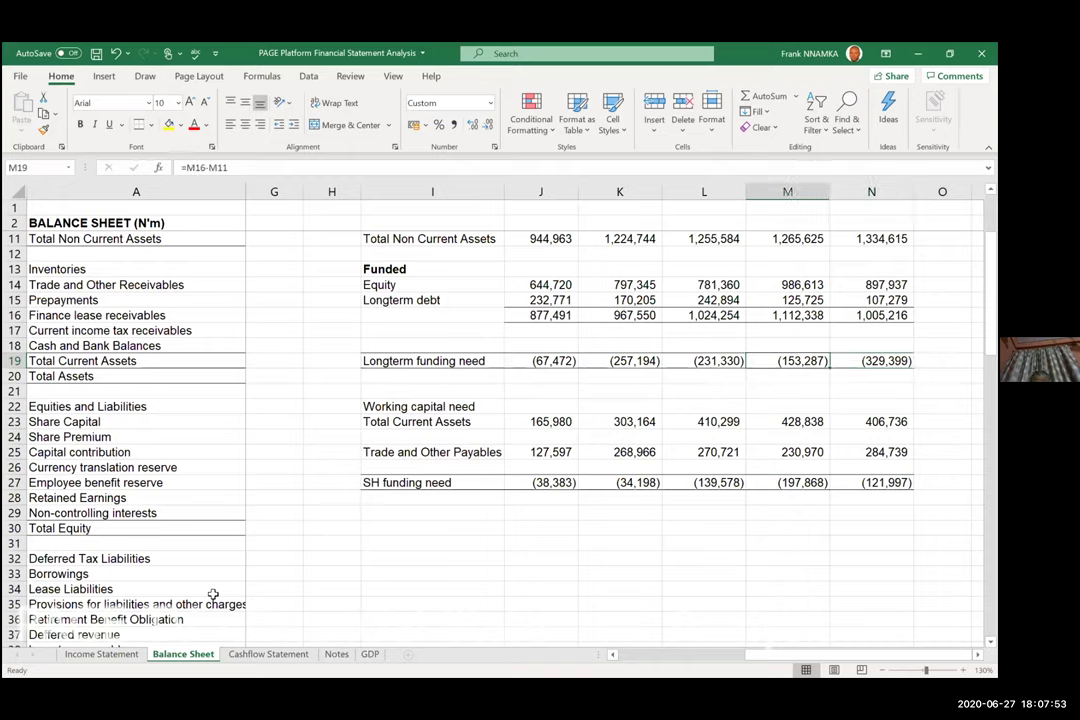
key("Down")
key("Down")
key("Down")
key("Down")
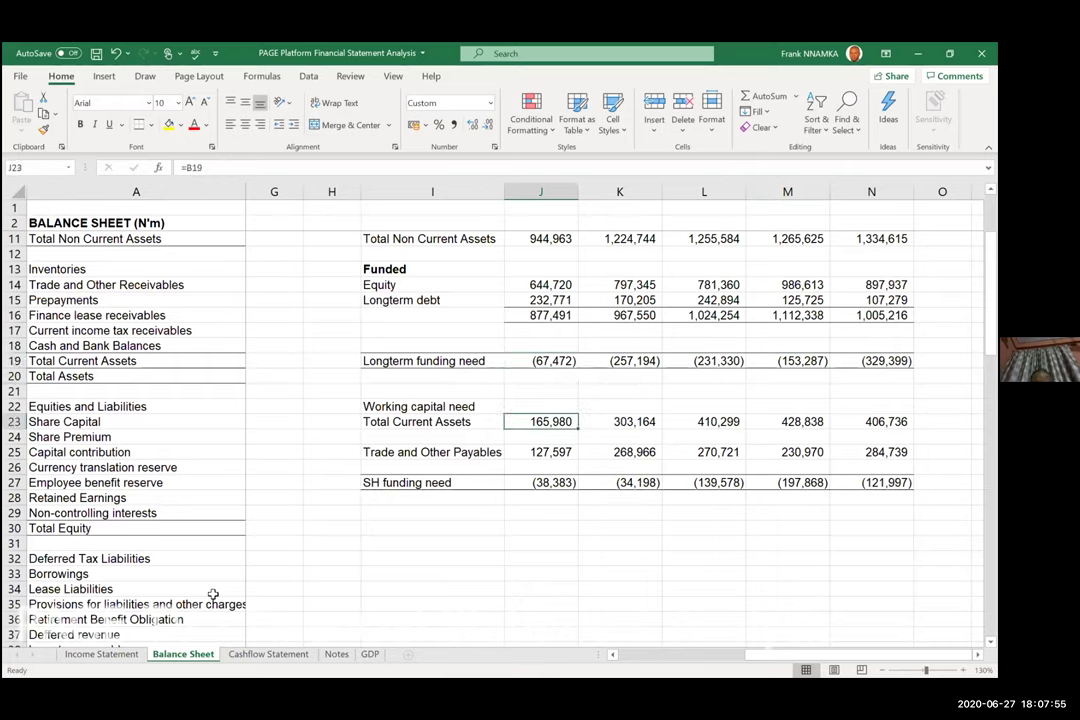
key("Down")
key("Down")
key("Down")
key("Down")
key("Right")
key("Right")
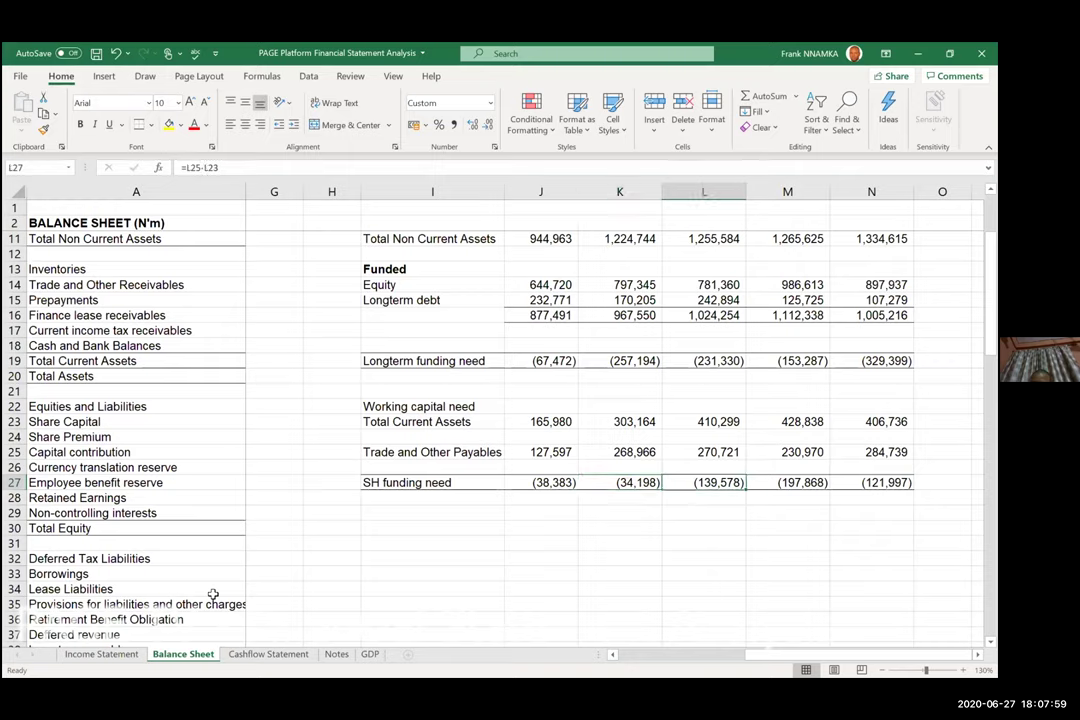
key("Right")
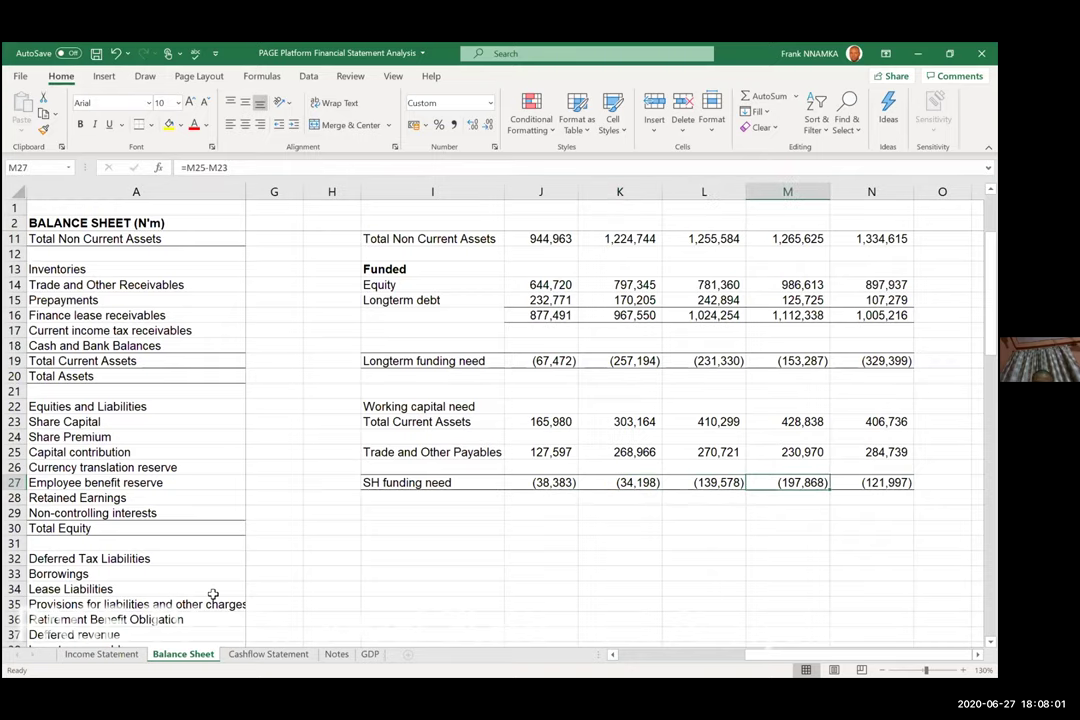
key("ctrl+Left")
Start a new formula entry two rows below the SH funding need row.
scroll(229, 624, "down", 1)
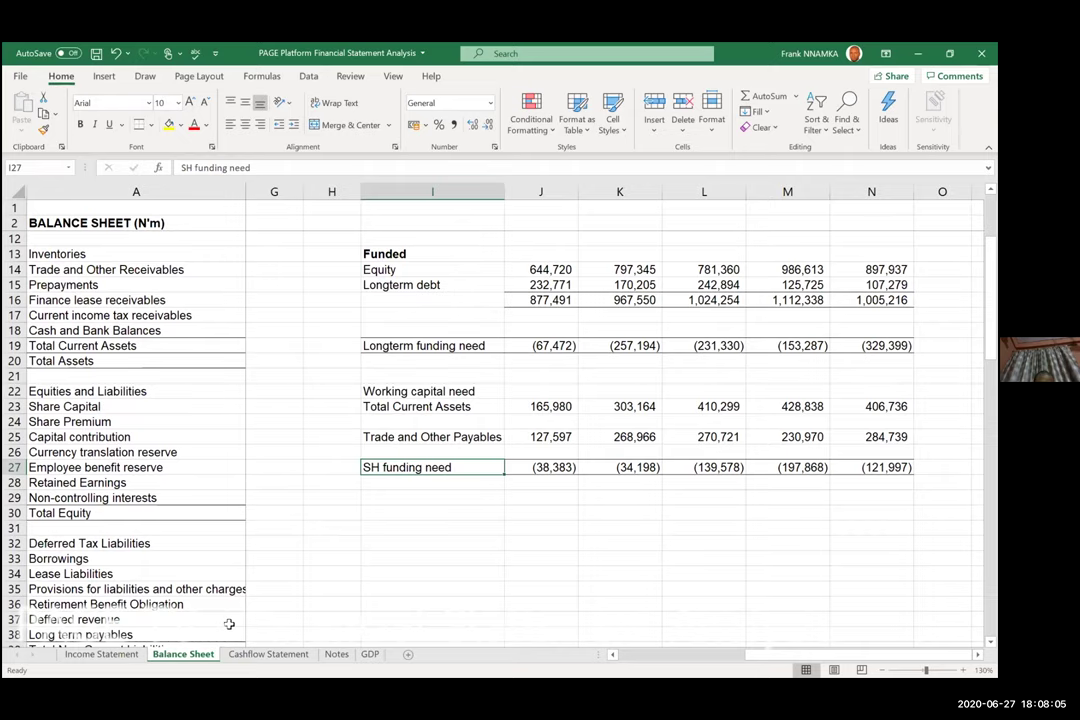
scroll(229, 624, "down", 2)
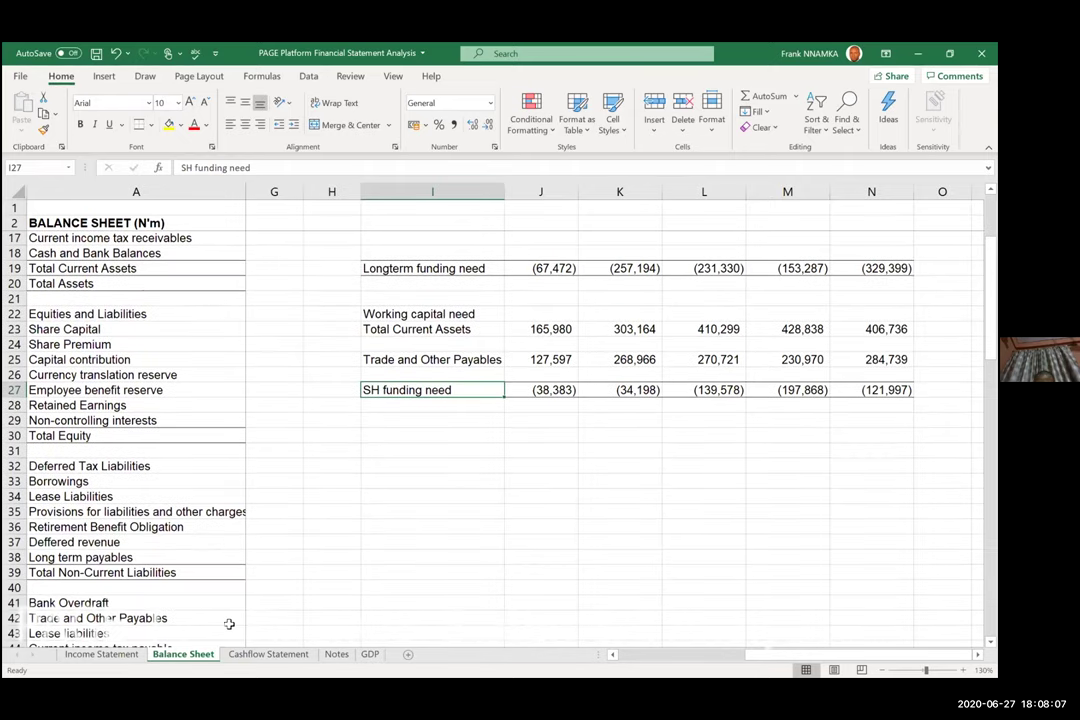
scroll(229, 624, "down", 2)
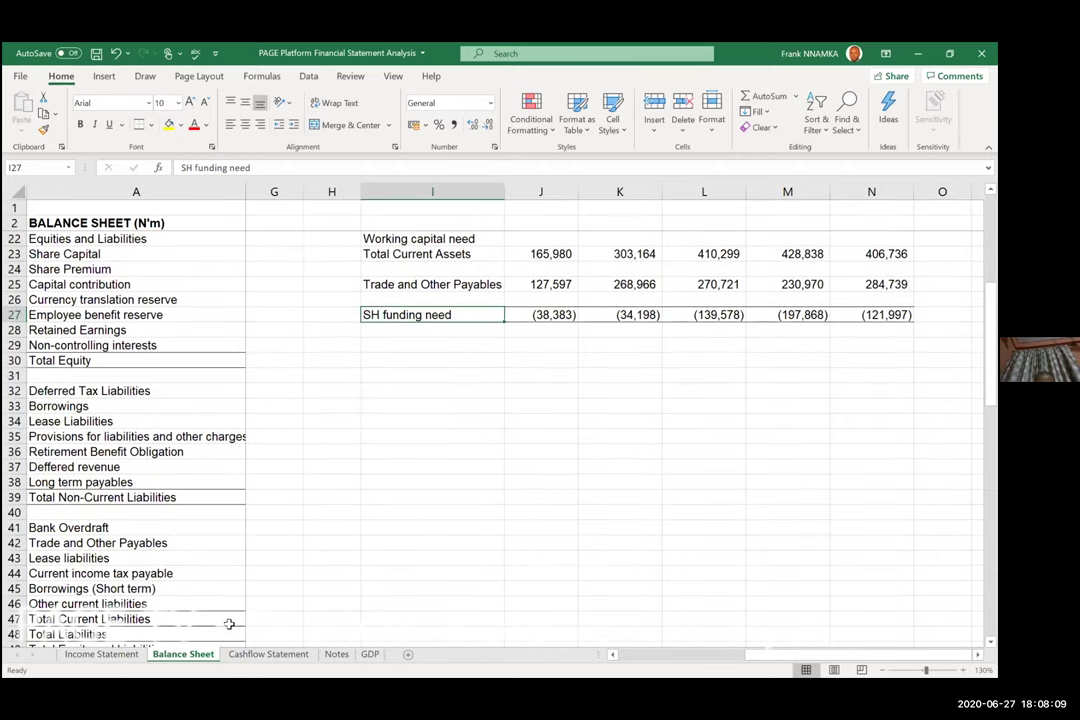
key("Down")
key("Down")
type("=")
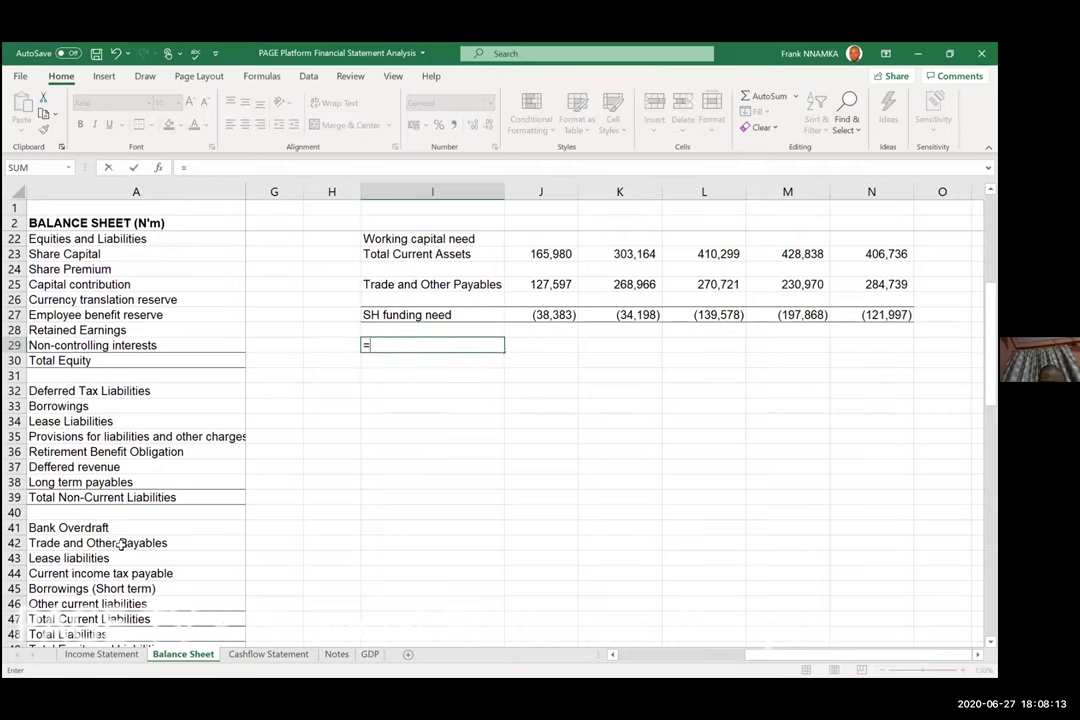
Link new rows to Bank Overdraft and Borrowings (Short term), filled across all five years.
key("BackSpace")
left_click(78, 530)
key("Return")
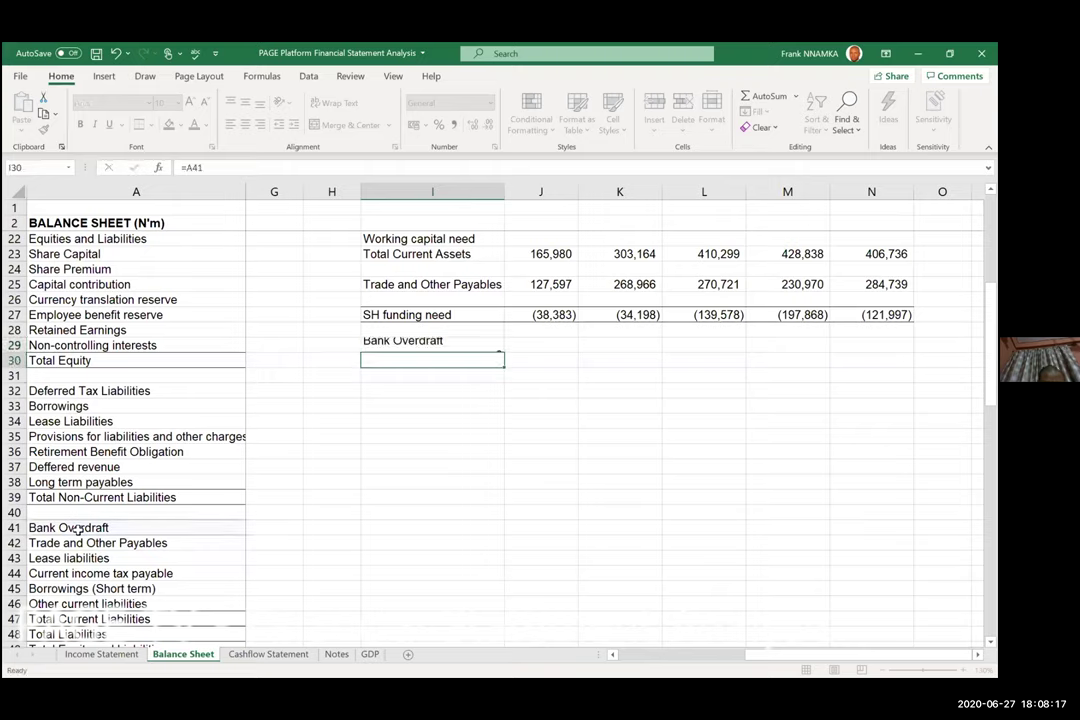
type("=")
left_click(89, 589)
key("Return")
key("Up")
key("Up")
key("shift+Down")
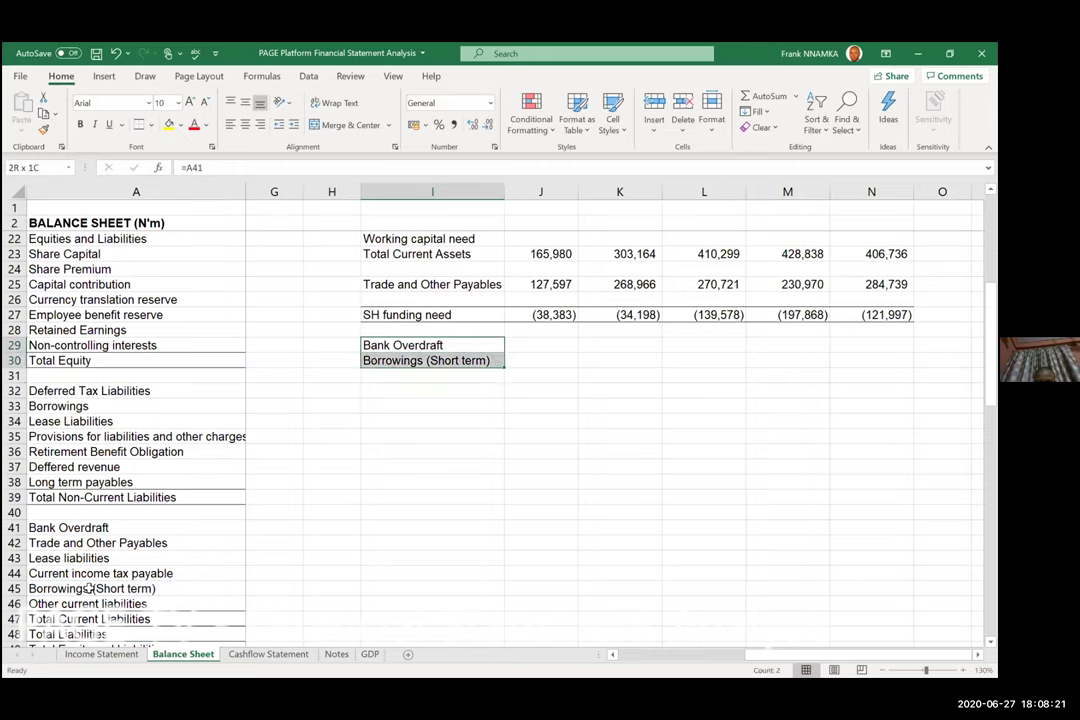
key("shift+Right")
key("shift+Right")
key("shift+Right")
key("shift+Right")
key("shift+Right")
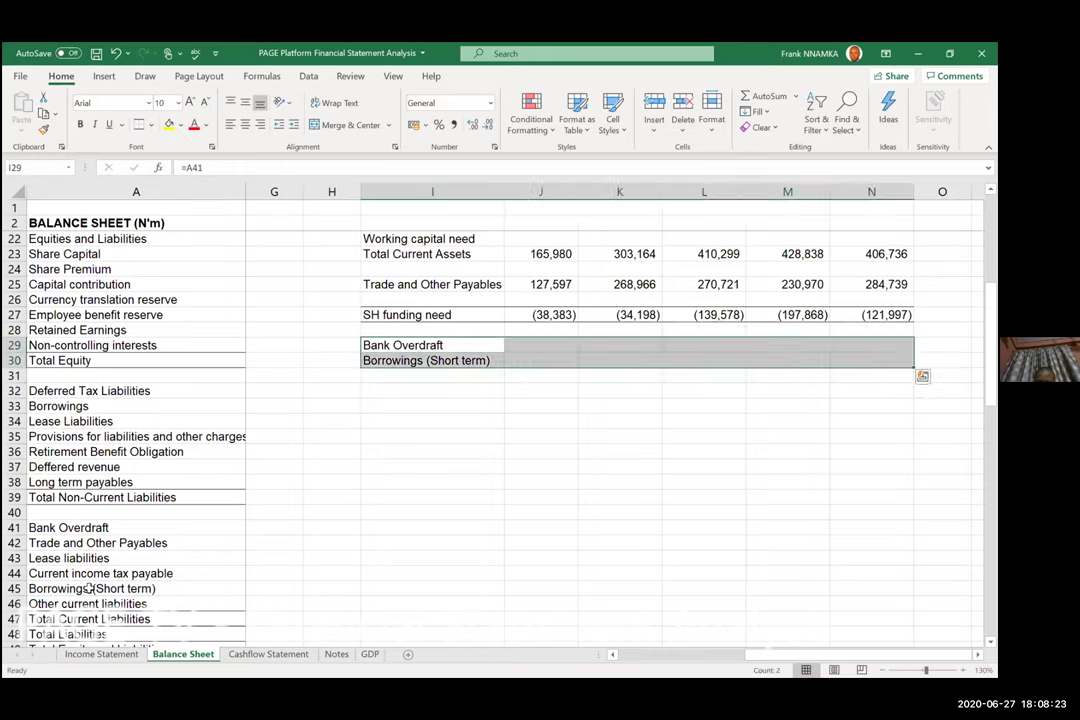
key("ctrl+r")
Add a total row beneath the two borrowings rows for 2015A–2019A.
key("Down")
key("Down")
key("Right")
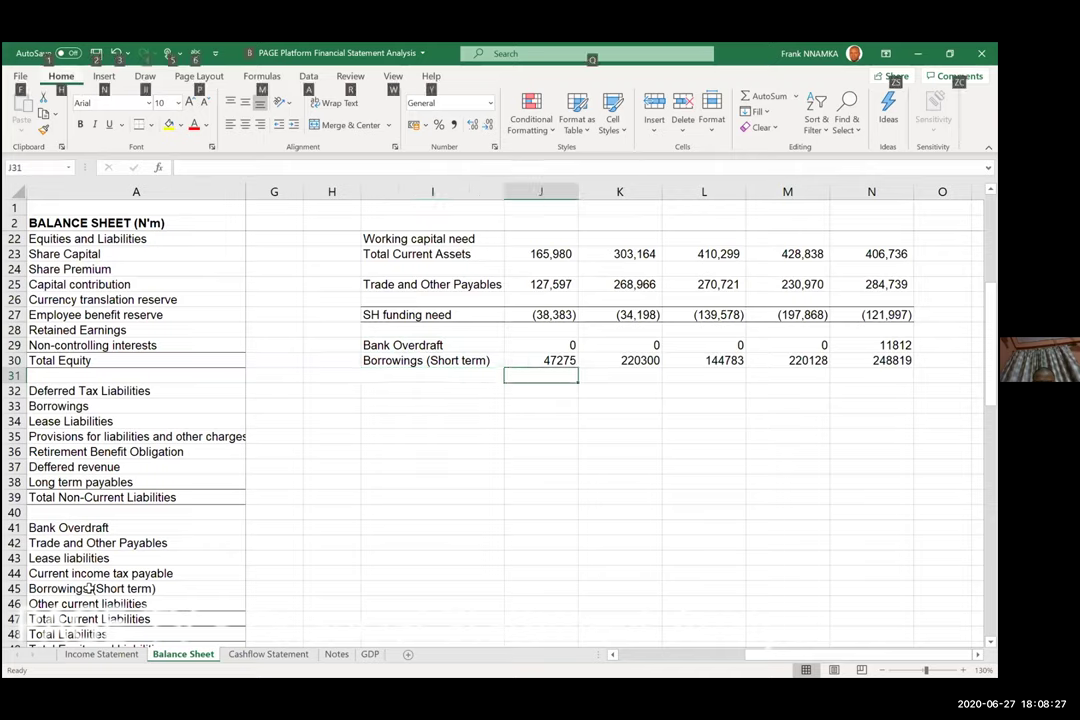
type("=J30")
key("Return")
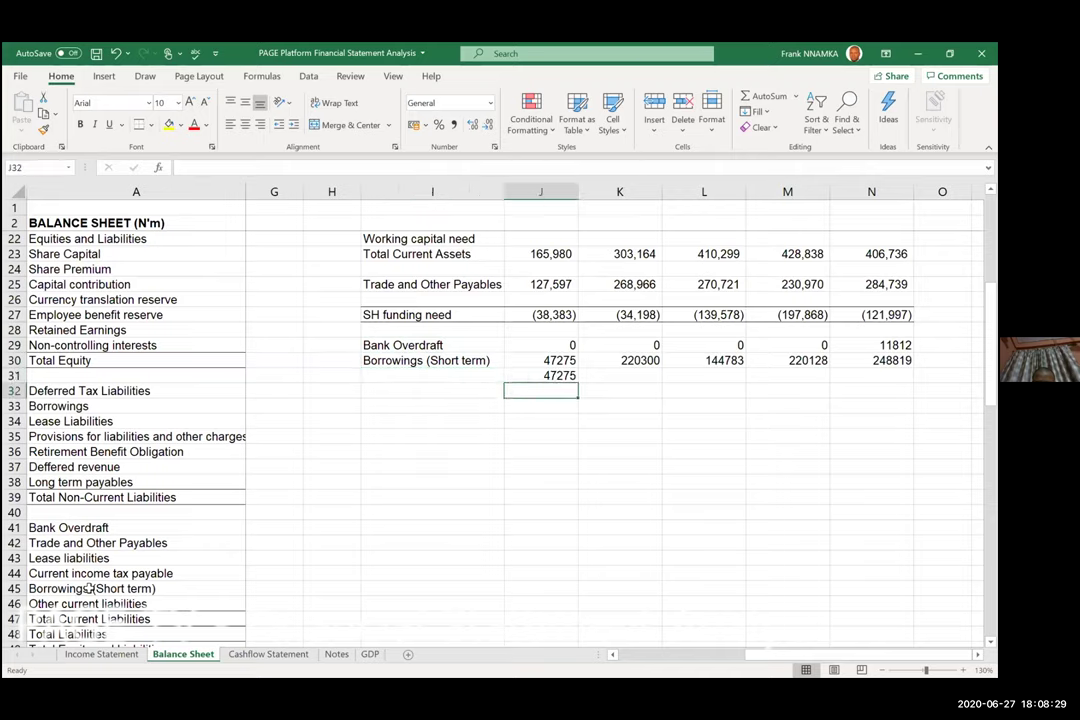
key("Up")
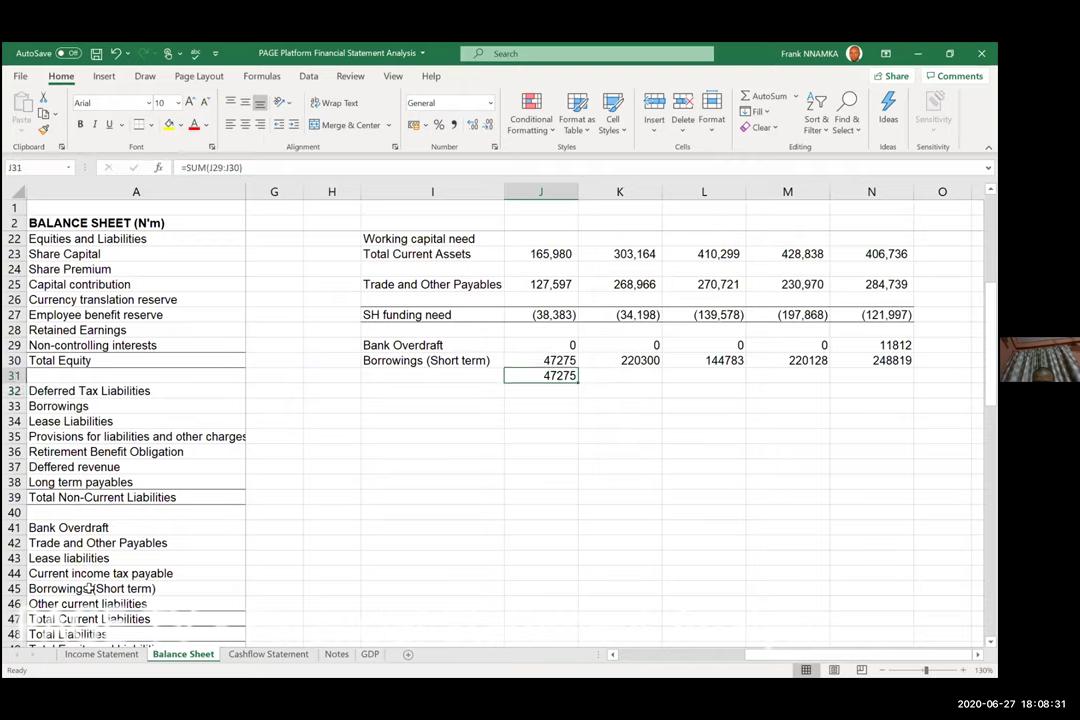
key("shift+Right")
key("shift+Right")
key("shift+Right")
key("shift+Right")
key("ctrl+r")
Paste the comma number format from Trade and Other Payables onto the three new rows.
key("Up")
key("Up")
key("Up")
key("Up")
key("Up")
key("Up")
key("ctrl+c")
key("Down")
key("Down")
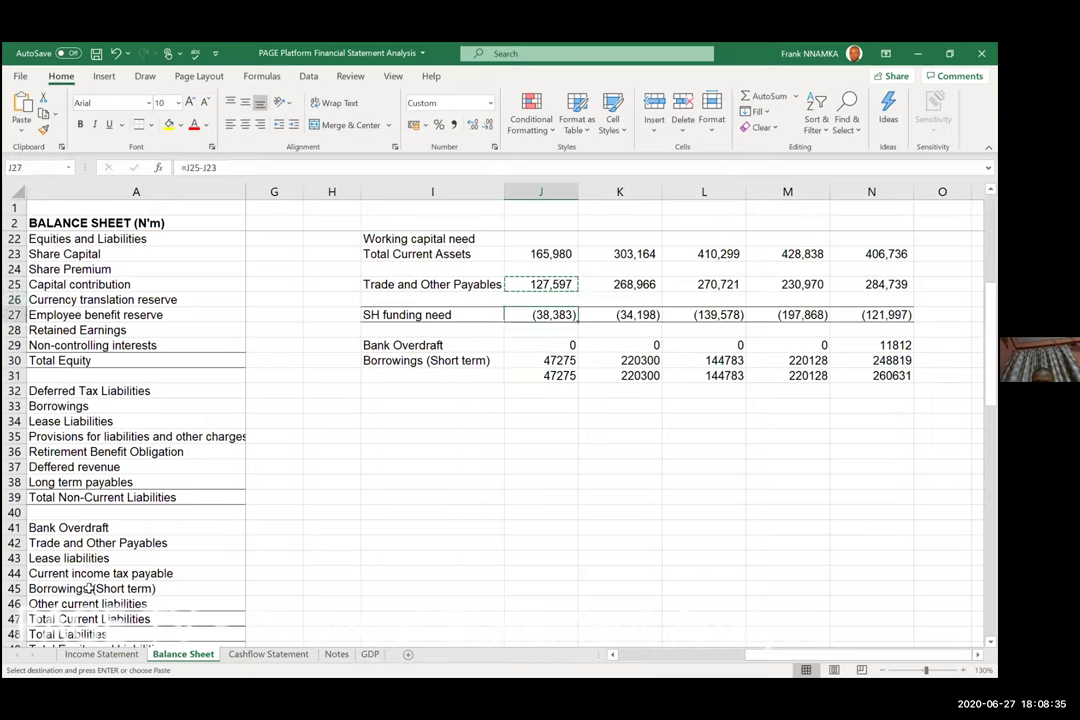
key("Down")
key("Down")
key("shift+Right")
key("shift+Right")
key("shift+Right")
key("shift+Right")
key("shift+Down")
key("shift+Down")
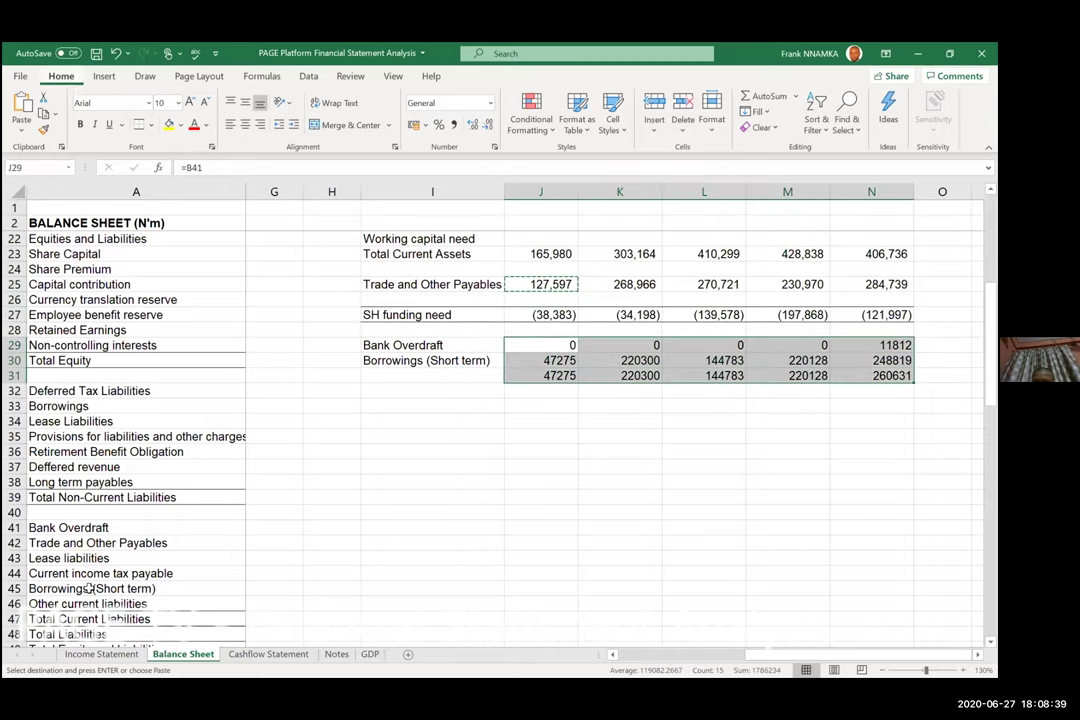
key("ctrl+alt+v")
key("t")
key("Return")
key("Down")
key("Down")
key("shift+Right")
key("shift+Right")
key("shift+Right")
key("shift+Right")
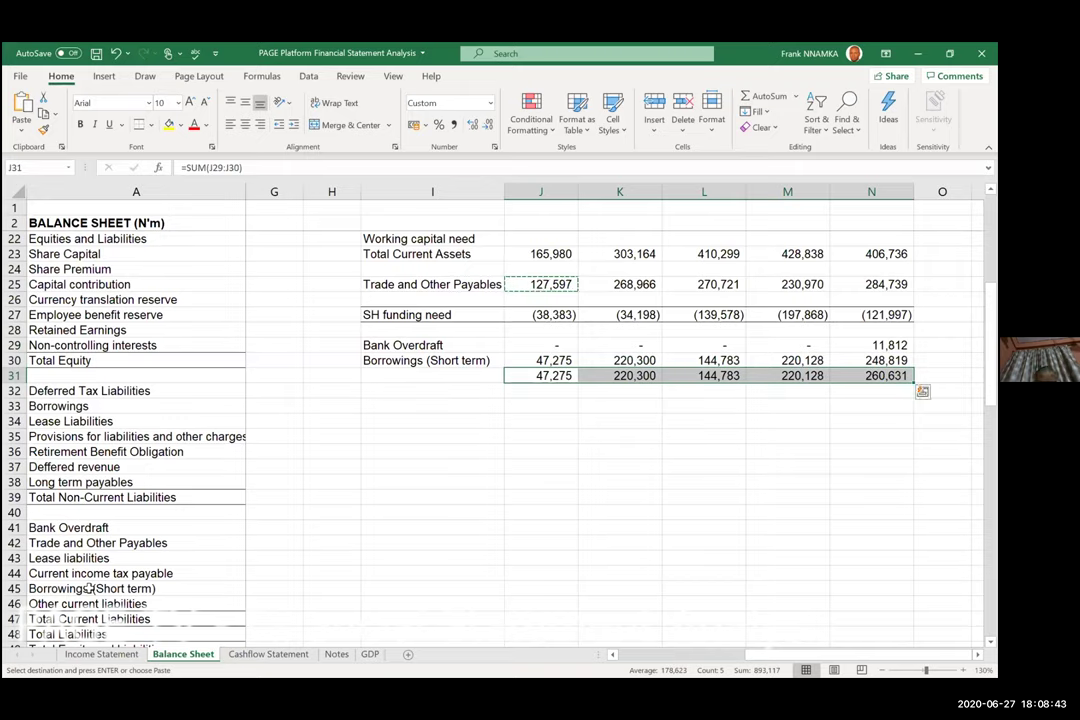
key("Escape")
key("Down")
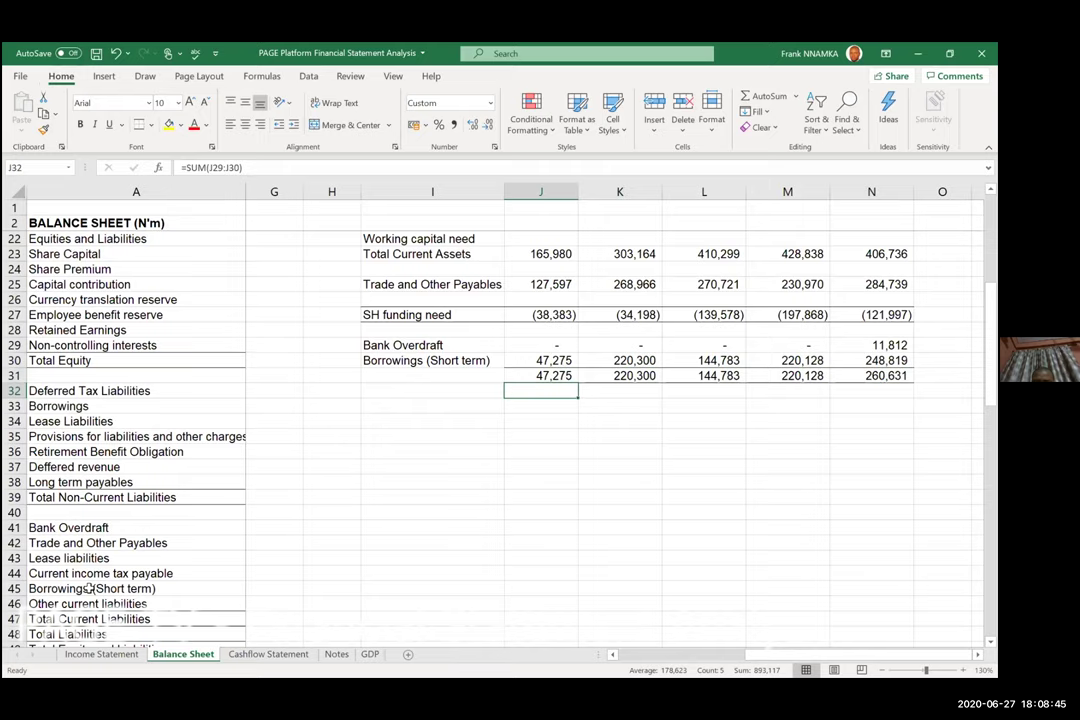
Add a row computing the short-term total minus SH funding need, filled across all years.
key("Down")
key("Down")
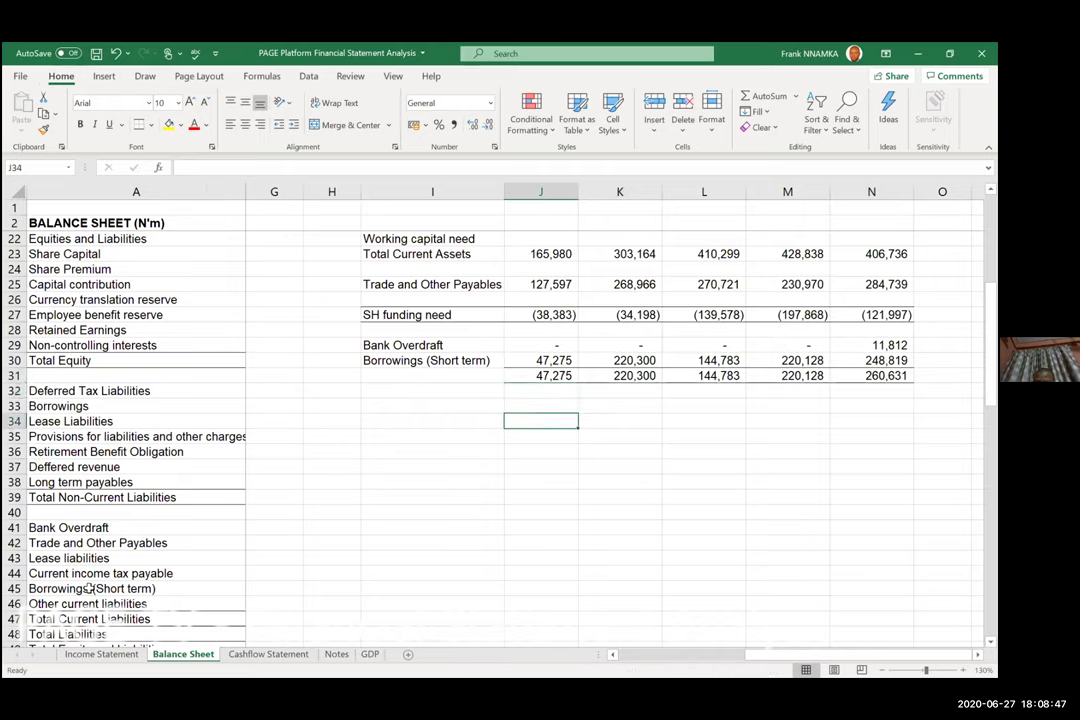
type("=")
key("Up")
key("Up")
key("Up")
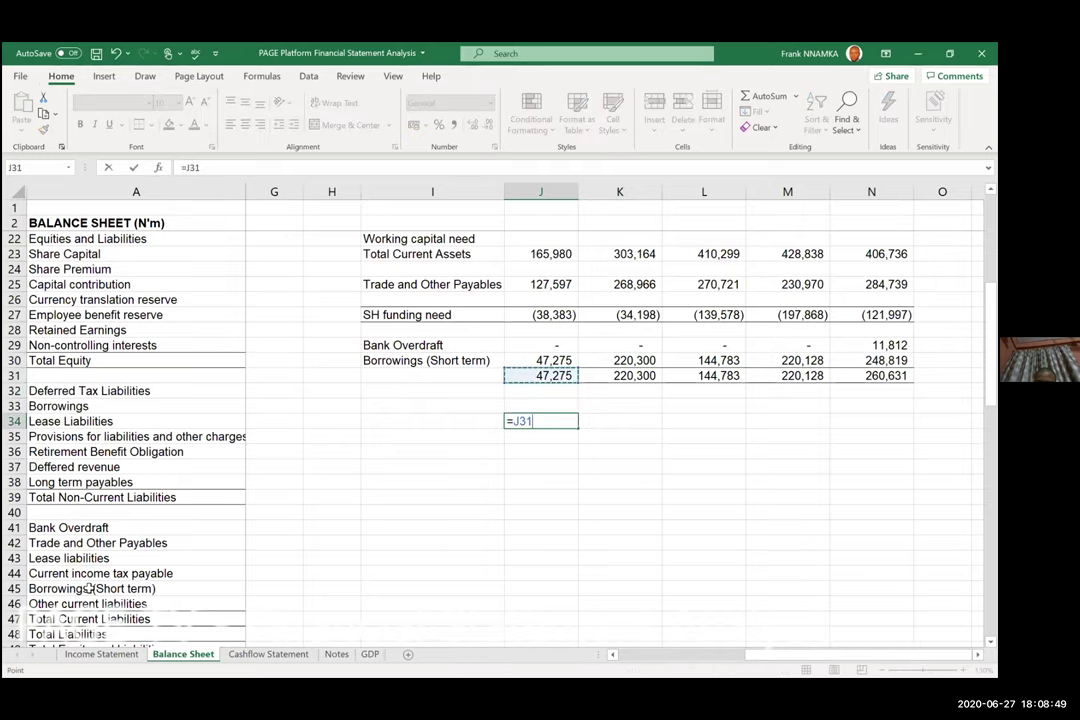
type("-")
key("Up")
key("Up")
key("Up")
key("Up")
key("Up")
key("Up")
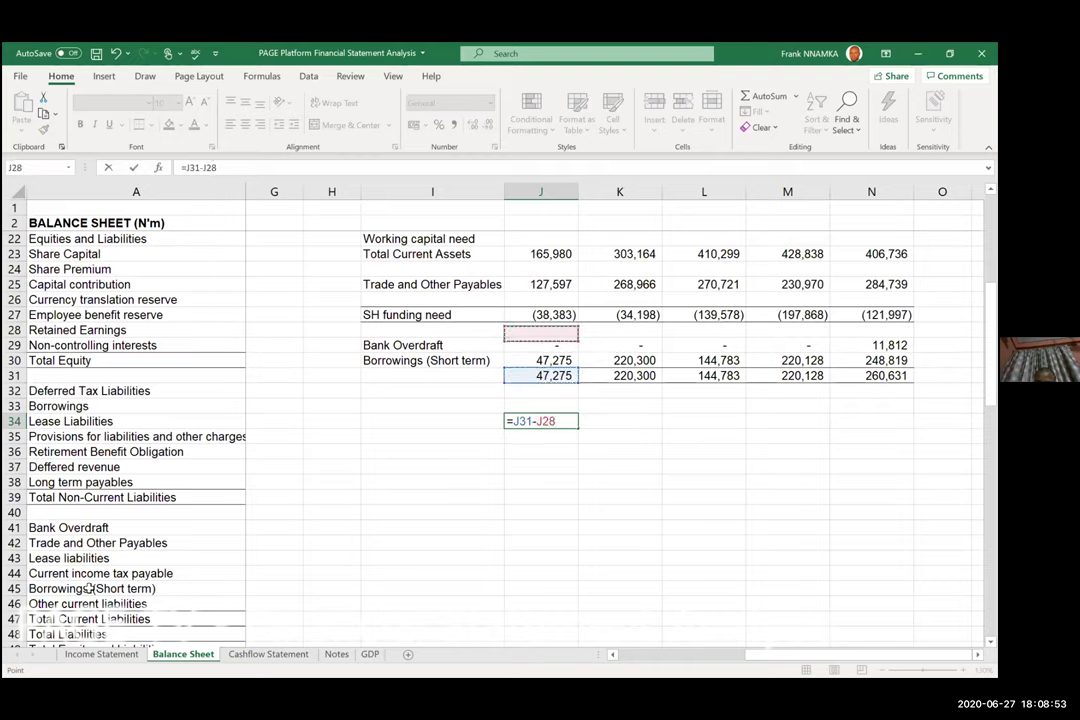
key("Up")
key("Return")
key("Up")
key("shift+Right")
key("shift+Right")
key("shift+Right")
key("shift+Right")
key("ctrl+r")
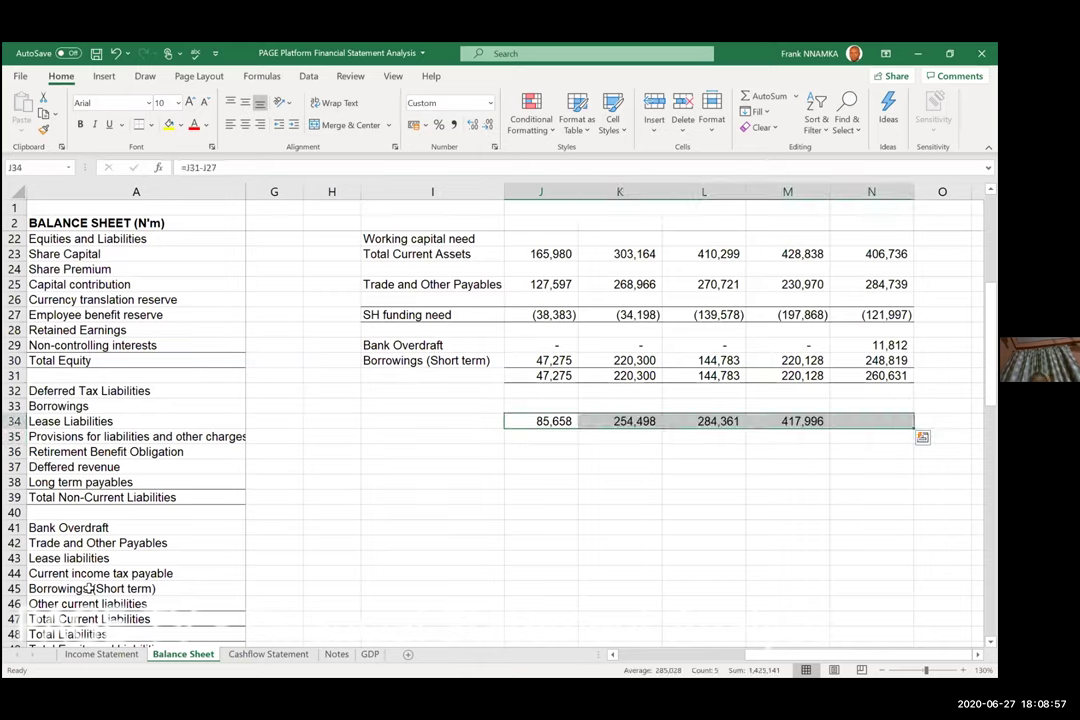
key("Down")
key("Down")
key("Down")
Review the SH funding need, payables and borrowings total formulas feeding row 34.
key("Up")
key("Up")
key("Up")
key("Up")
key("Up")
key("Up")
key("Up")
key("Up")
key("Up")
key("Up")
key("Up")
key("Down")
key("Up")
key("Up")
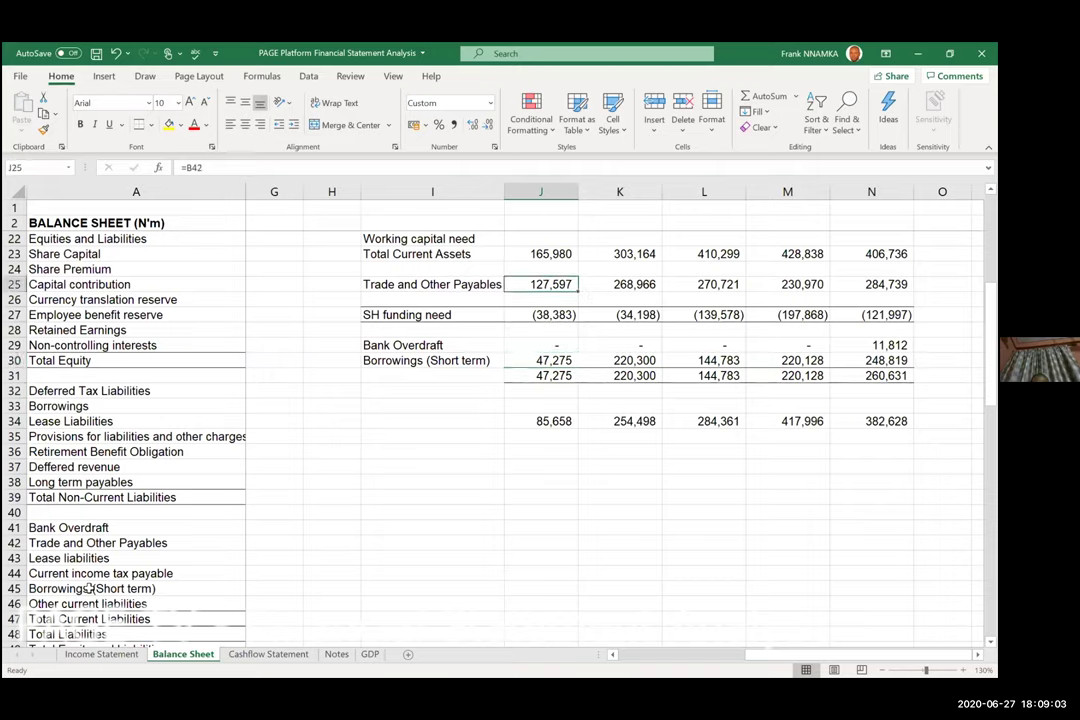
key("Down")
key("Down")
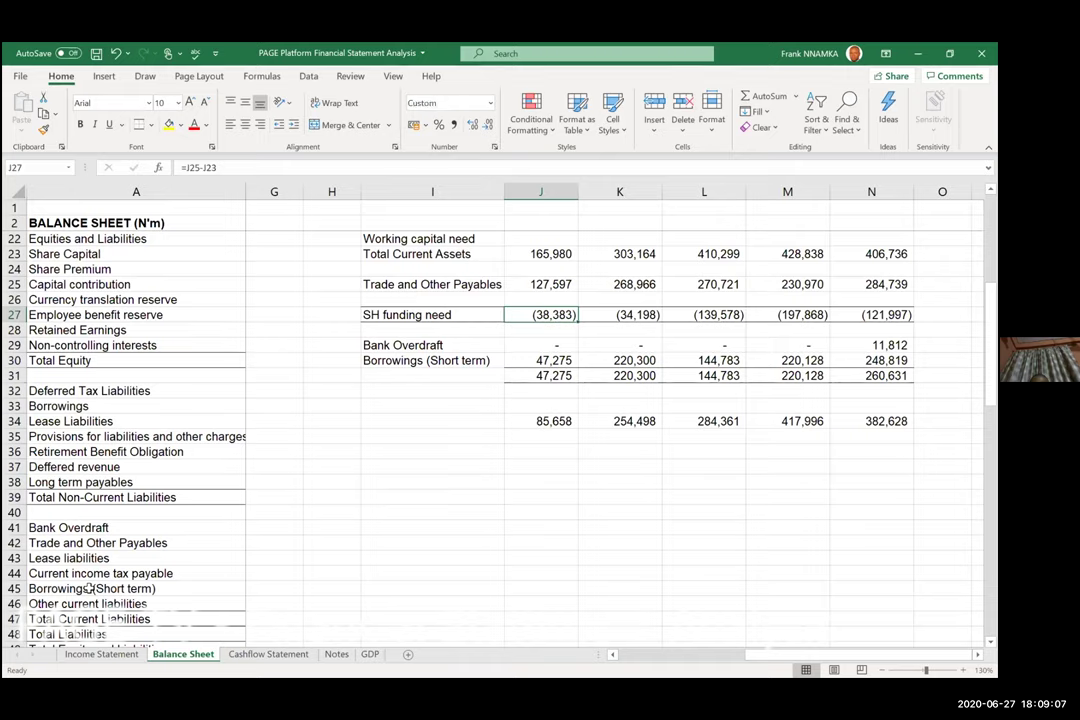
key("Up")
key("Down")
key("Down")
key("Down")
key("Down")
key("Down")
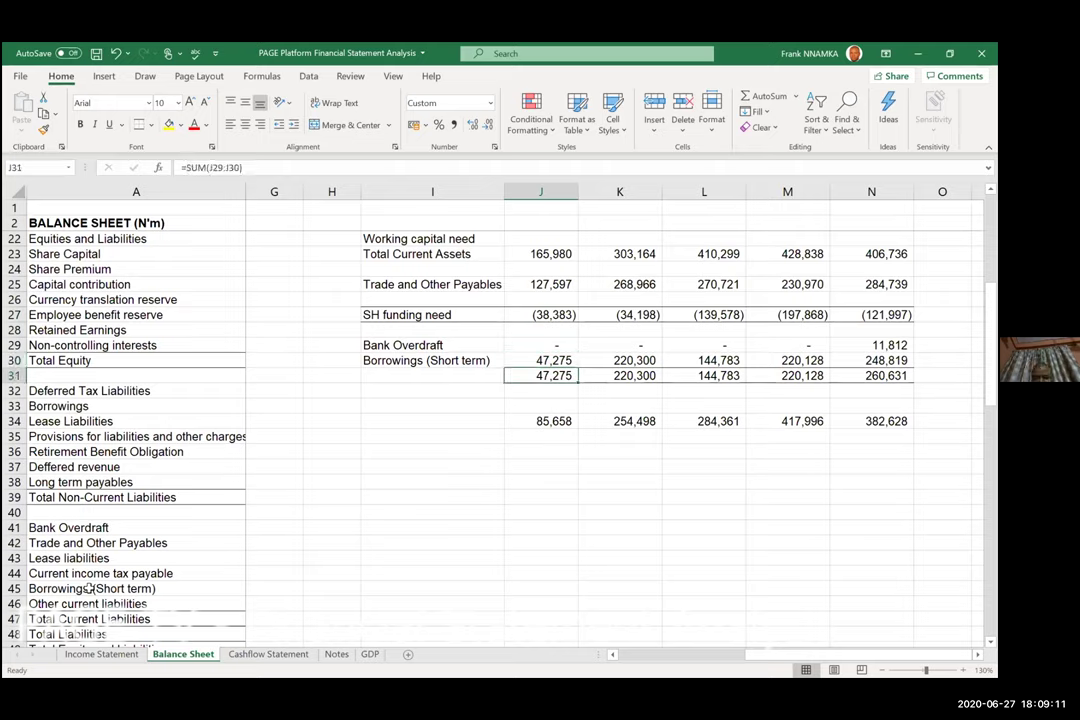
key("Down")
key("Down")
key("Down")
key("Right")
key("Right")
key("Right")
Label row 34 'WC available'.
key("Left")
key("Left")
key("Left")
key("Left")
type("W")
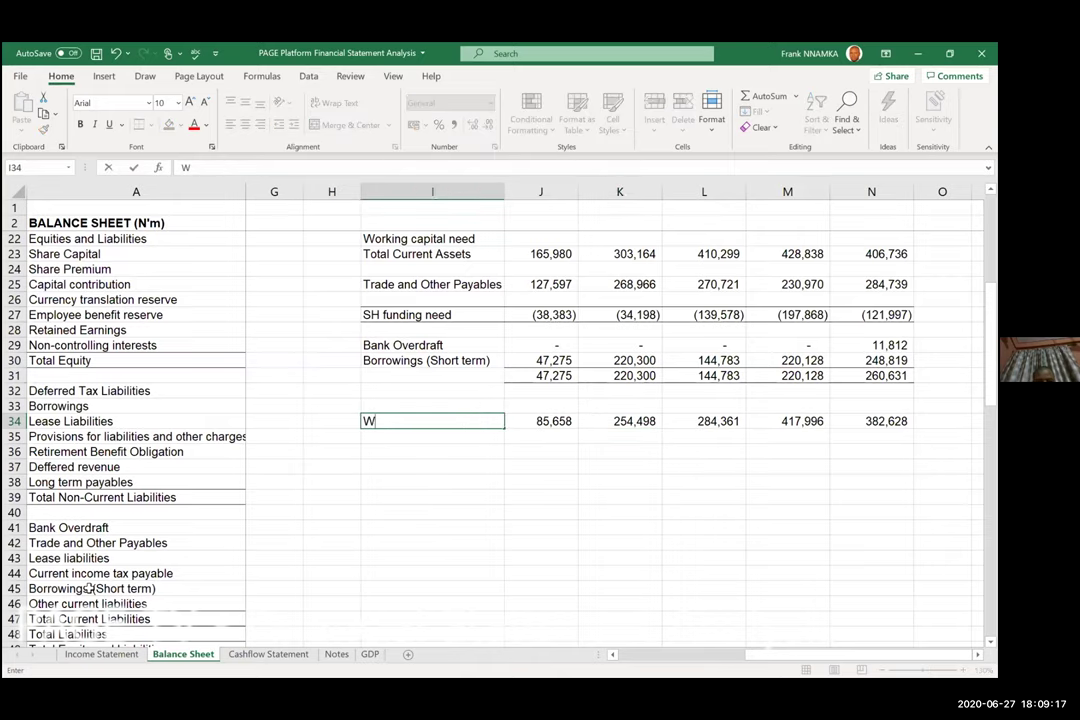
type("C available")
key("Return")
key("Up")
key("Up")
key("Up")
key("Up")
key("Up")
key("Up")
key("Up")
key("Up")
key("Up")
key("Up")
key("Up")
key("Up")
key("Up")
key("Up")
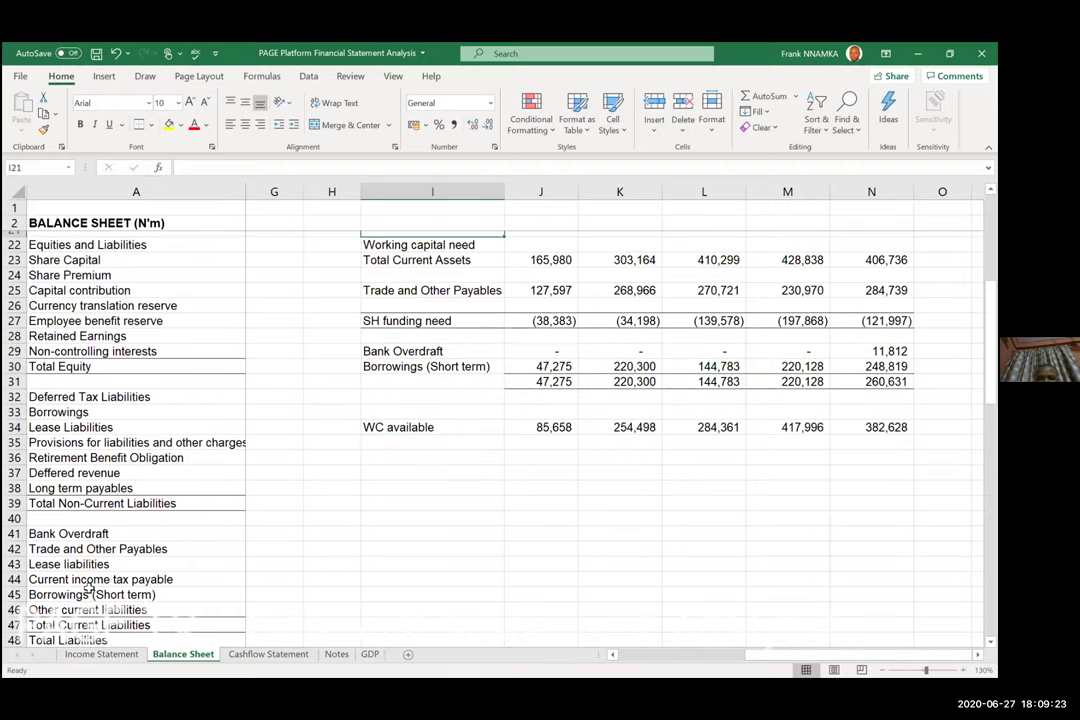
Check the Longterm funding need figures and the 2019A short-term borrowings sources.
key("Up")
key("Up")
key("Up")
key("Up")
key("Up")
key("Up")
key("Up")
key("Up")
key("Up")
key("Up")
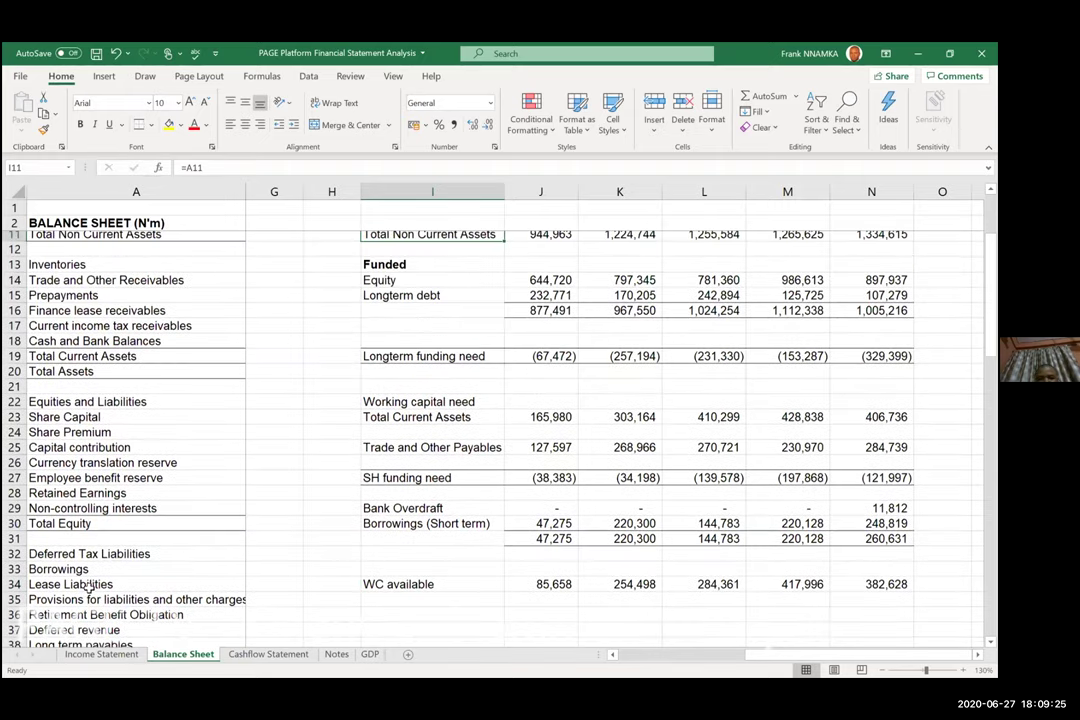
key("Up")
key("Up")
key("Up")
key("Up")
key("Down")
key("Down")
key("Down")
key("Down")
key("Down")
key("Down")
key("Down")
key("Down")
key("Down")
key("Down")
key("Down")
key("Down")
key("Right")
key("Right")
key("Right")
key("Right")
key("Right")
key("Left")
key("Left")
key("Left")
key("Left")
key("Left")
key("Right")
key("Right")
key("Right")
key("Right")
key("Right")
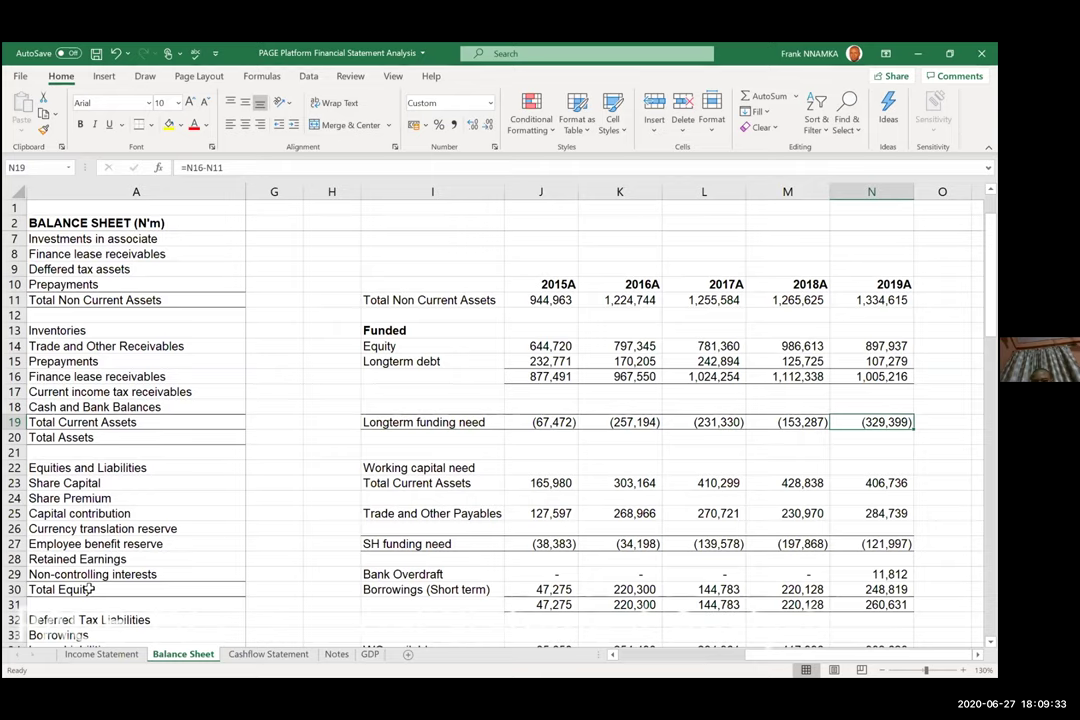
key("Down")
key("Down")
key("Down")
key("Down")
key("Down")
key("Down")
key("Down")
key("Down")
key("Down")
key("Down")
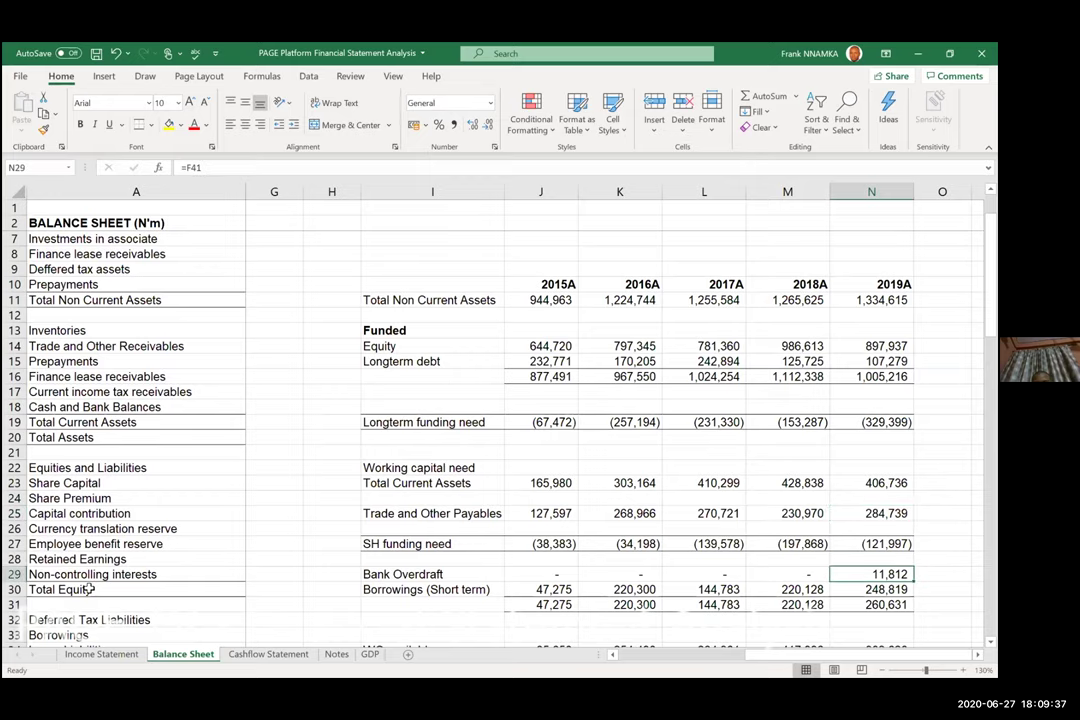
key("Down")
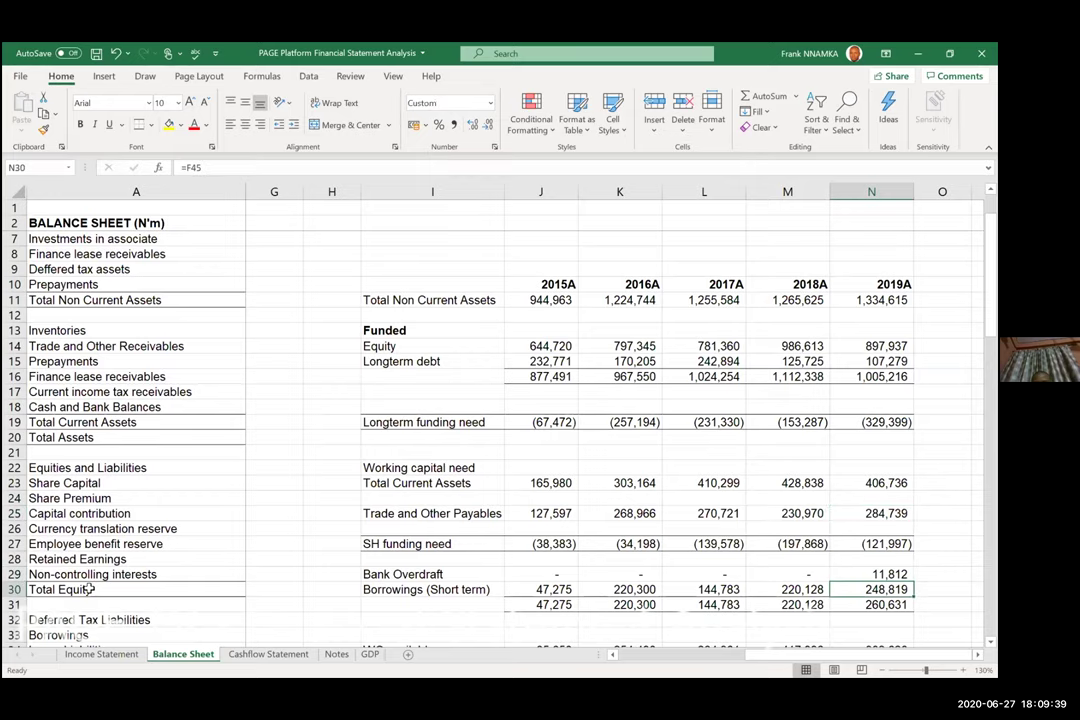
key("Down")
key("Down")
key("Down")
key("Down")
key("Down")
key("Down")
key("Down")
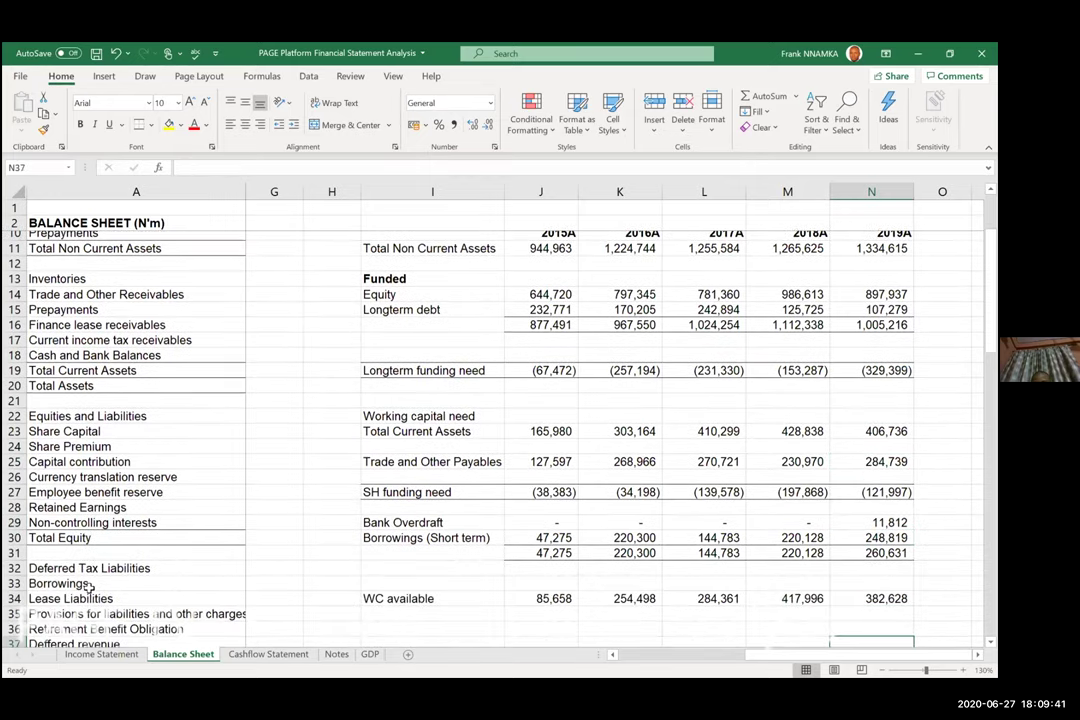
key("Down")
key("Down")
key("Down")
key("Down")
key("Down")
key("Down")
key("Up")
key("Up")
key("Up")
key("Up")
key("Up")
key("Up")
key("Up")
key("Up")
key("Up")
key("Up")
key("Left")
key("Left")
key("Left")
key("Left")
key("Left")
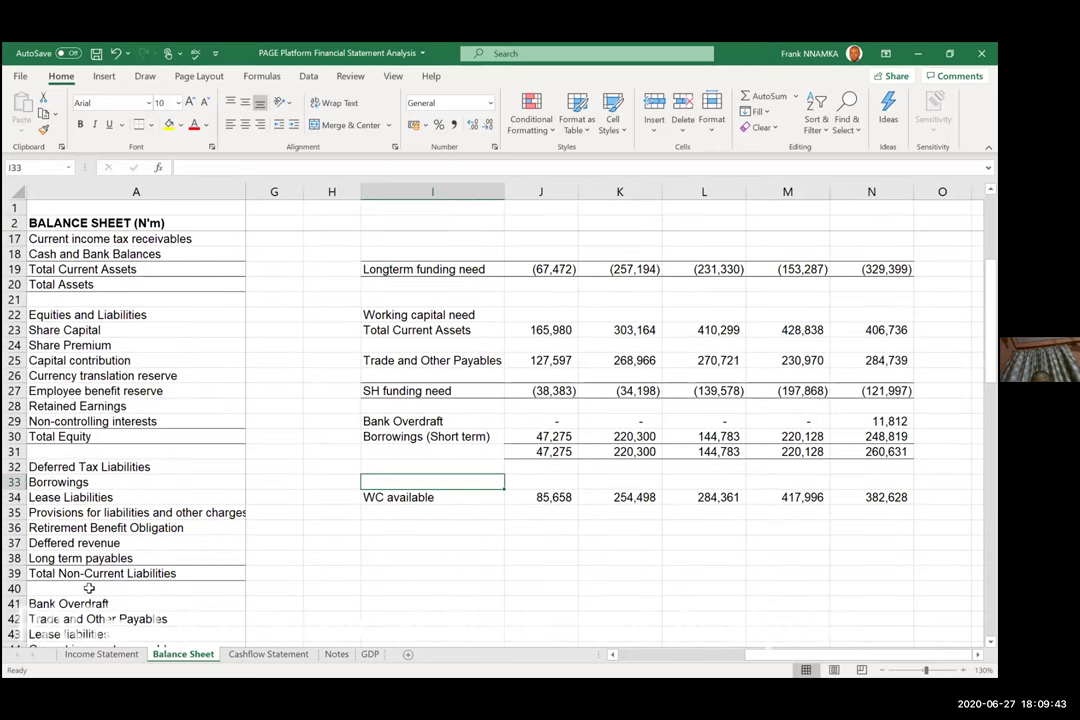
Review the WC available figures, then restore the hidden balance sheet columns B–F.
key("Down")
key("Up")
key("Up")
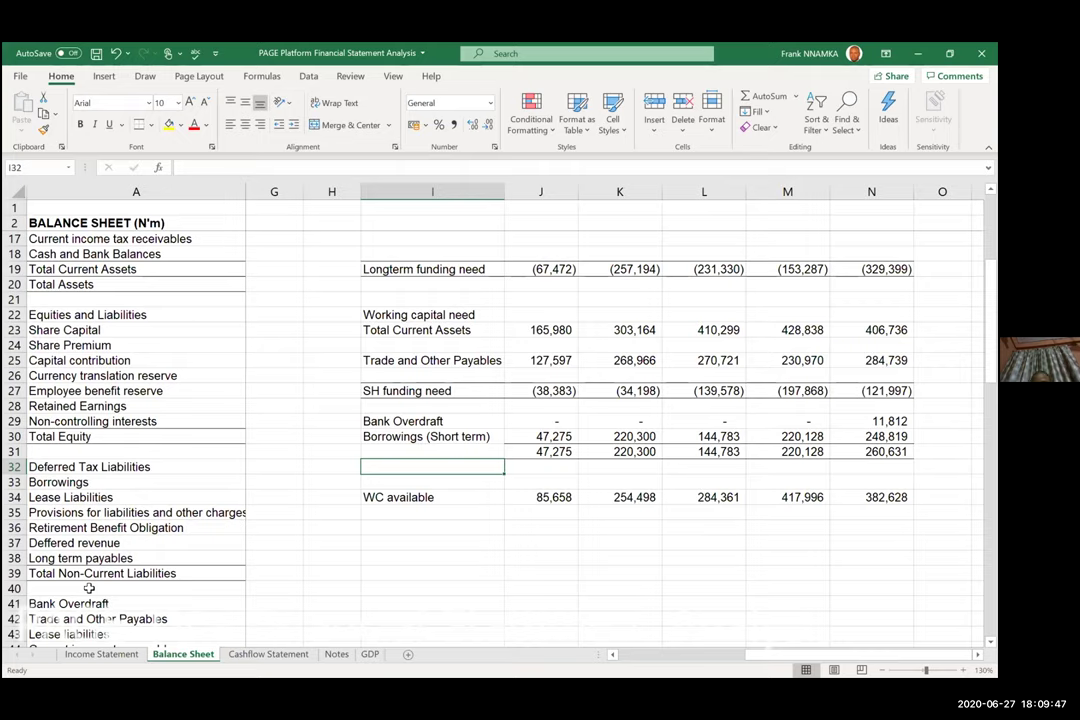
key("Down")
key("Down")
key("Right")
key("Right")
key("Right")
key("Right")
key("Right")
key("Left")
key("Left")
key("Left")
key("Left")
key("Left")
key("Up")
key("Up")
key("Up")
key("Up")
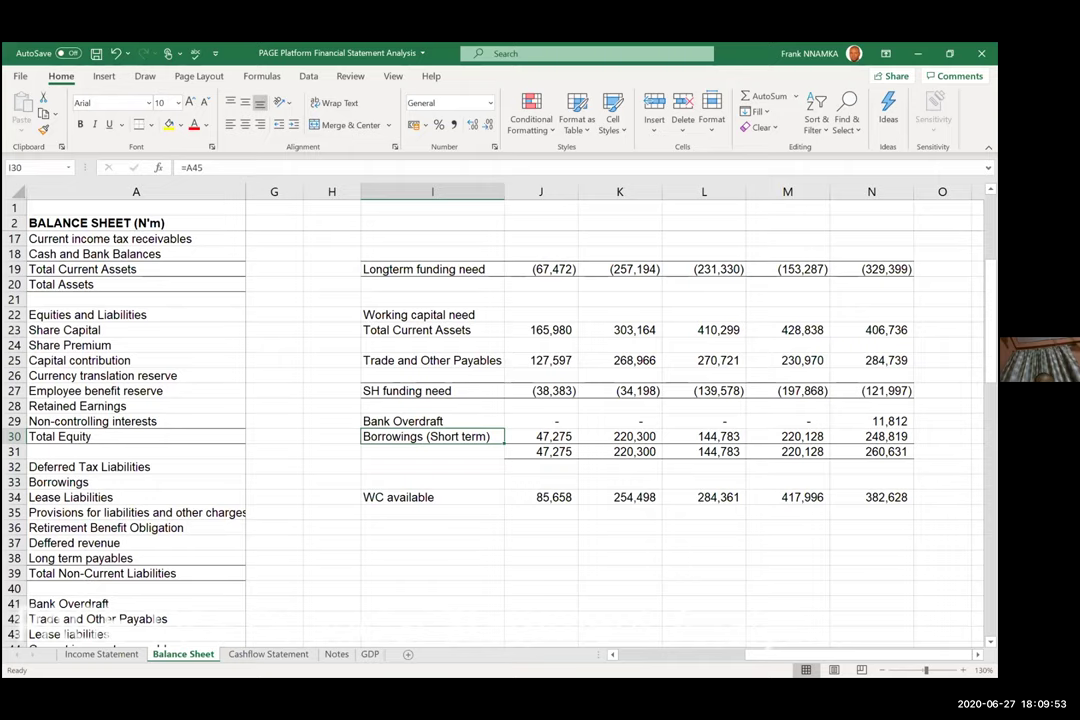
key("Page_Up")
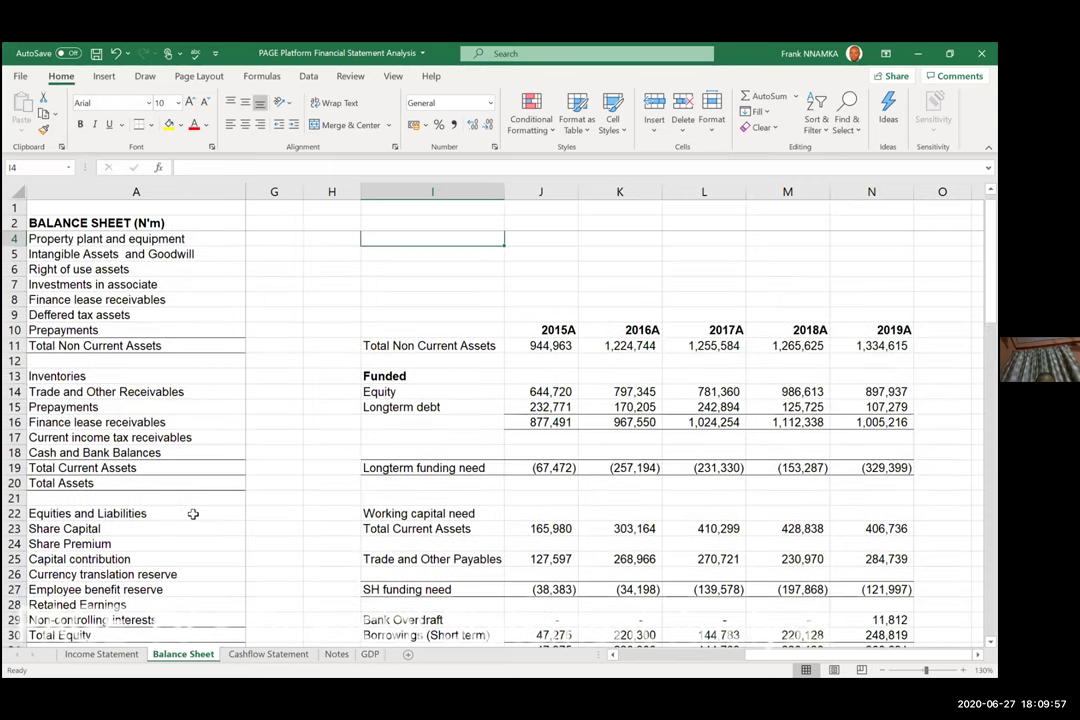
key("ctrl+z")
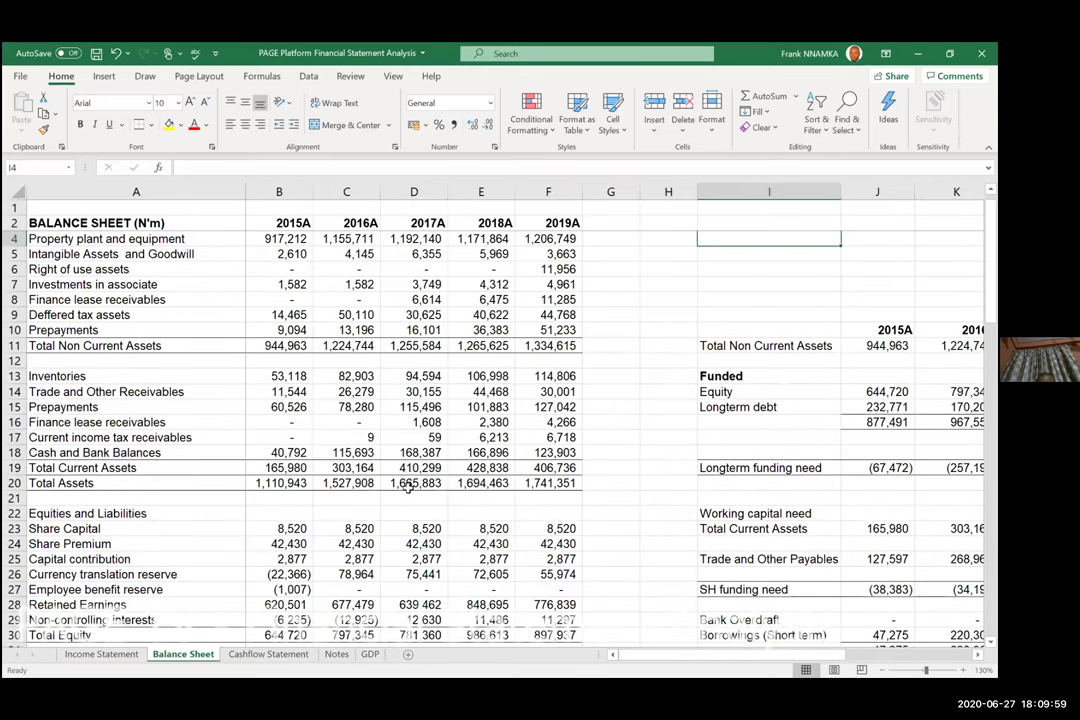
Scroll through the Balance Sheet tab to review all five years beside the side table.
scroll(407, 487, "down", 1)
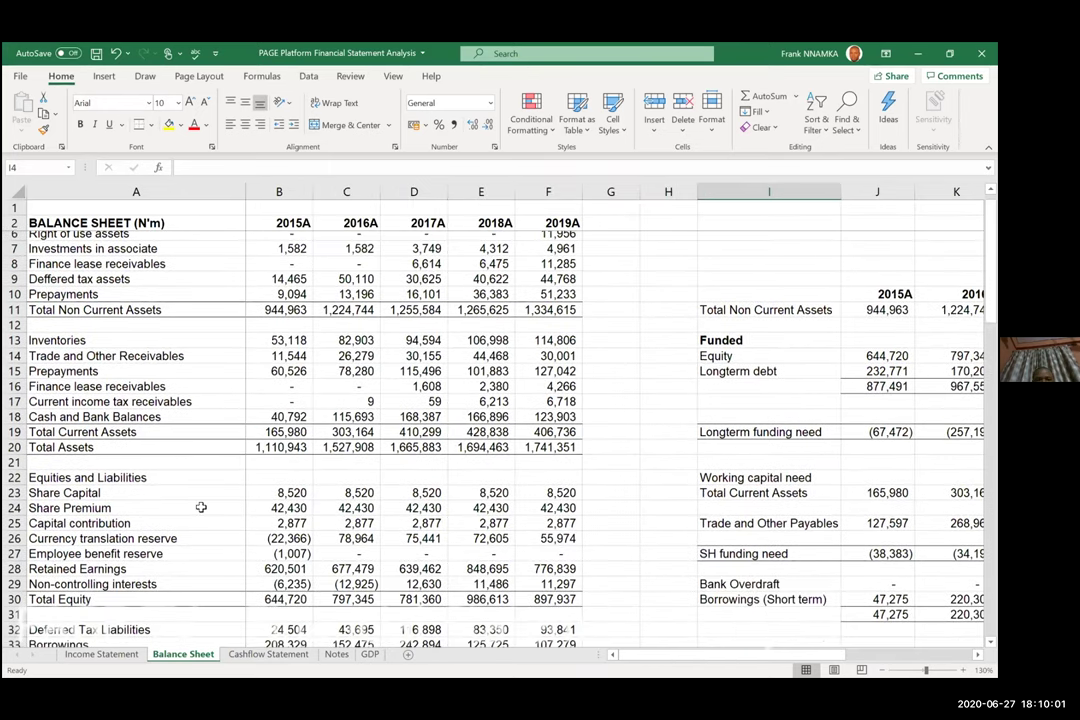
scroll(485, 437, "down", 3)
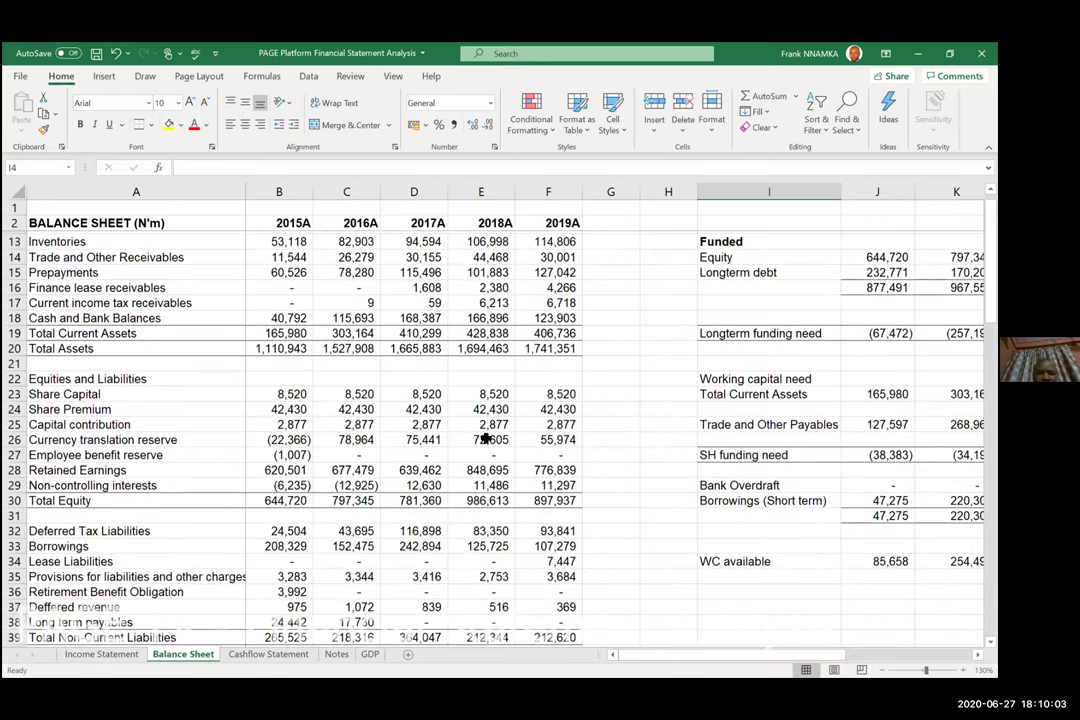
scroll(511, 446, "down", 3)
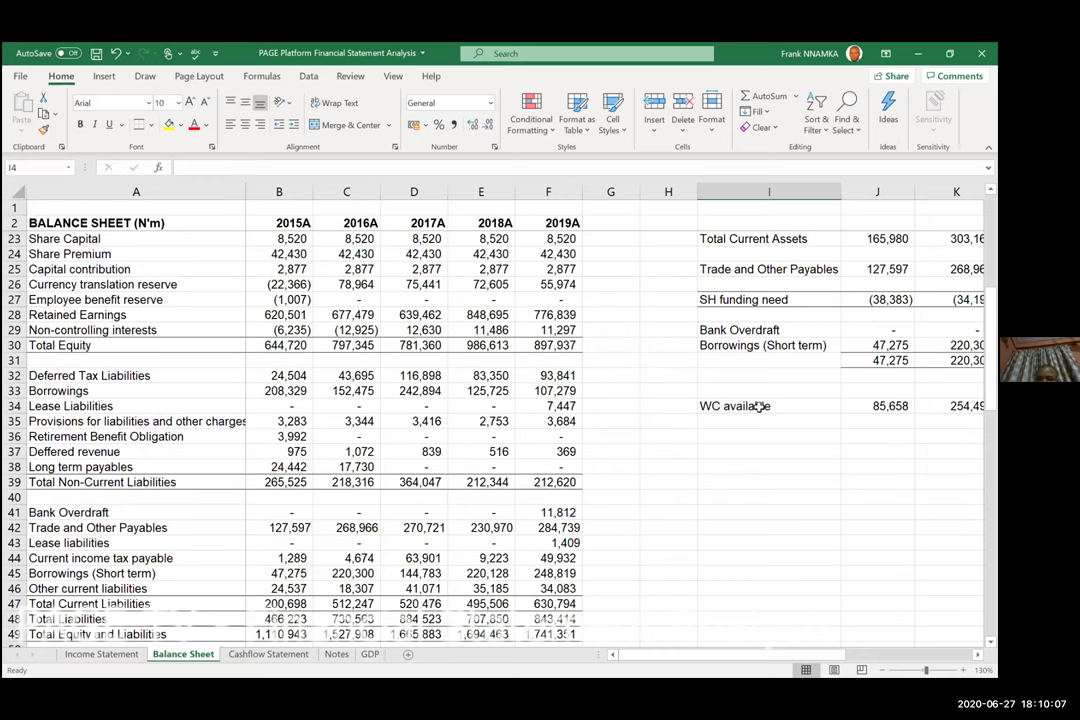
scroll(760, 406, "down", 1)
scroll(759, 407, "down", 2)
scroll(759, 407, "right", 2)
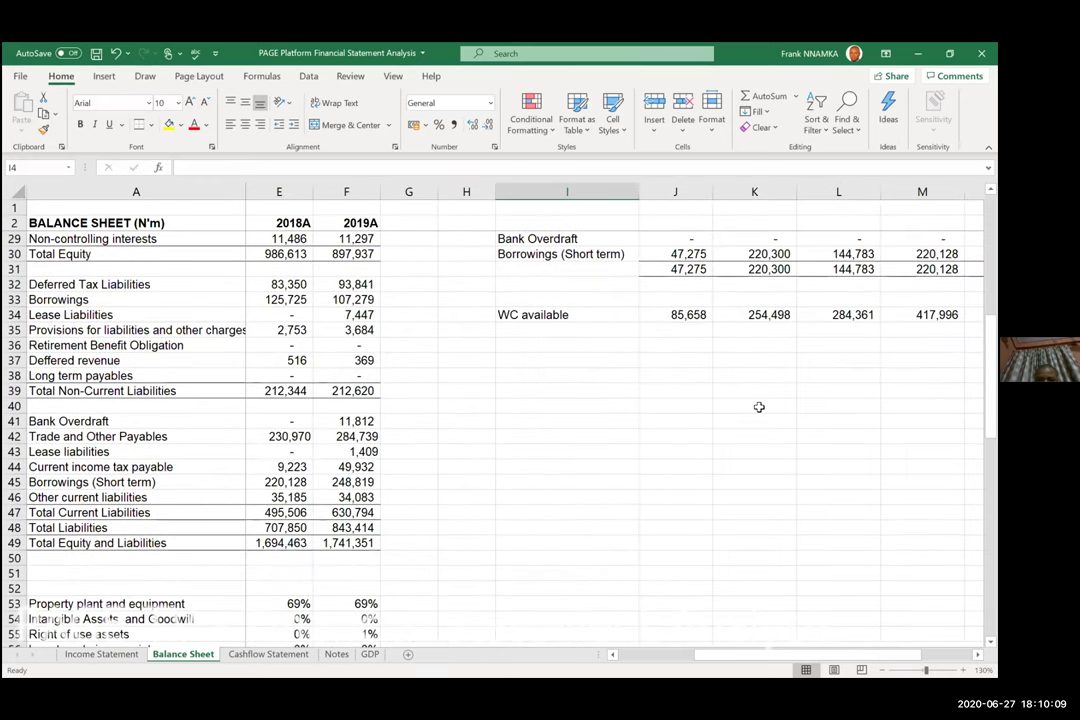
scroll(759, 407, "up", 2)
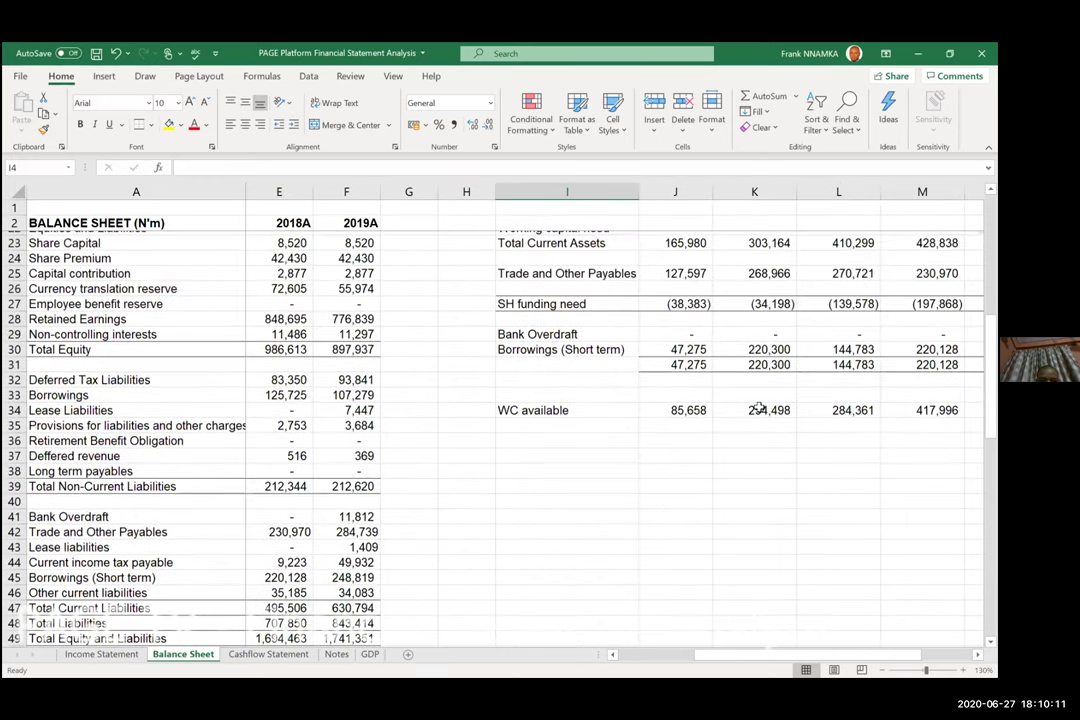
scroll(760, 408, "down", 2)
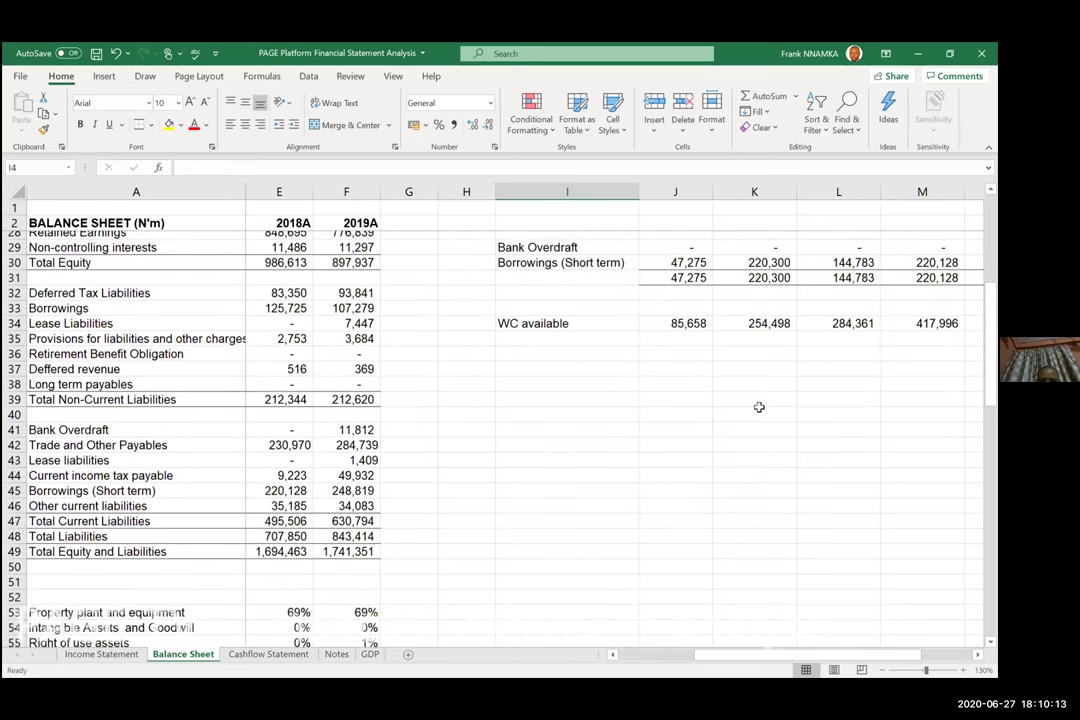
scroll(759, 407, "up", 2)
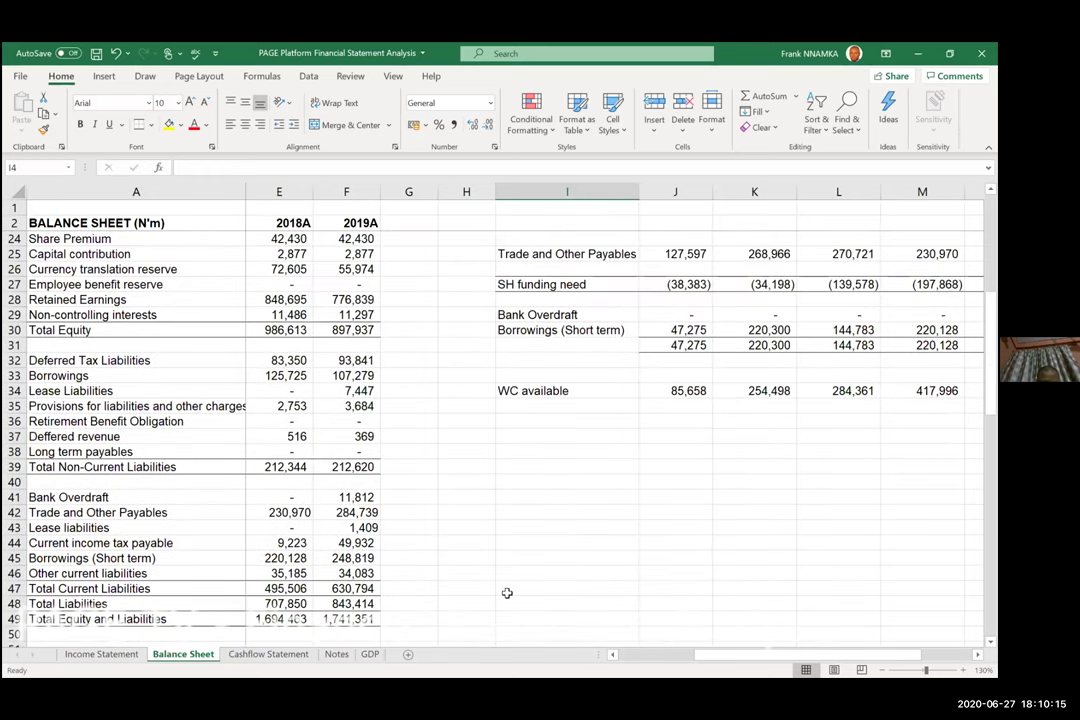
scroll(552, 601, "up", 6)
scroll(552, 601, "left", 3)
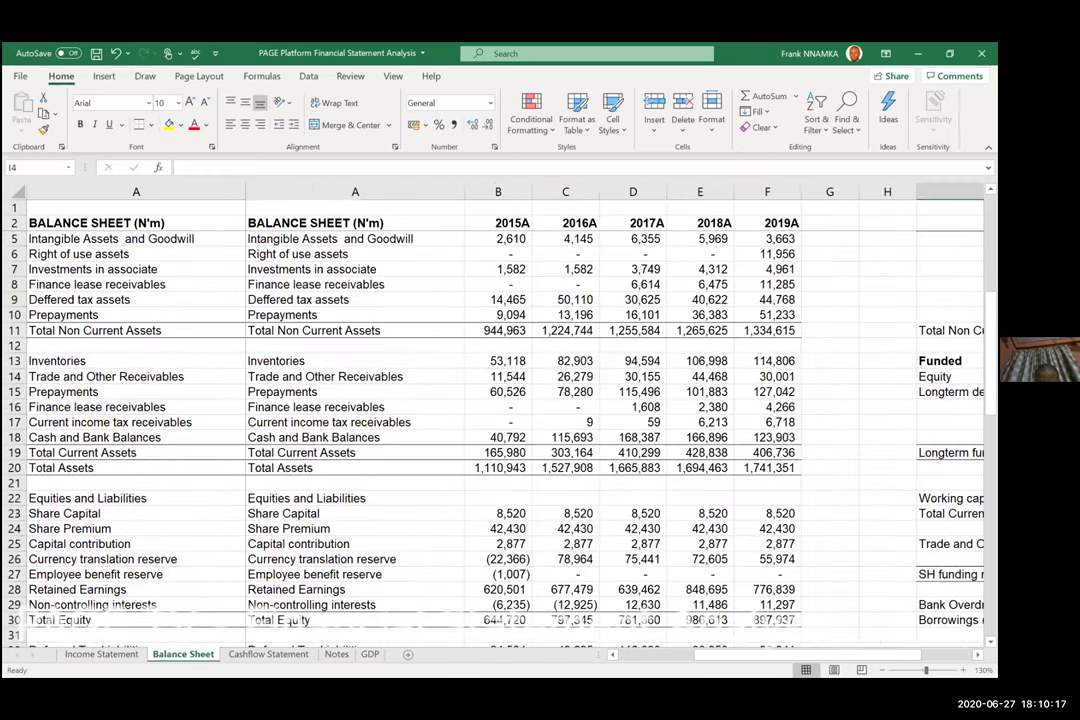
scroll(615, 415, "right", 1)
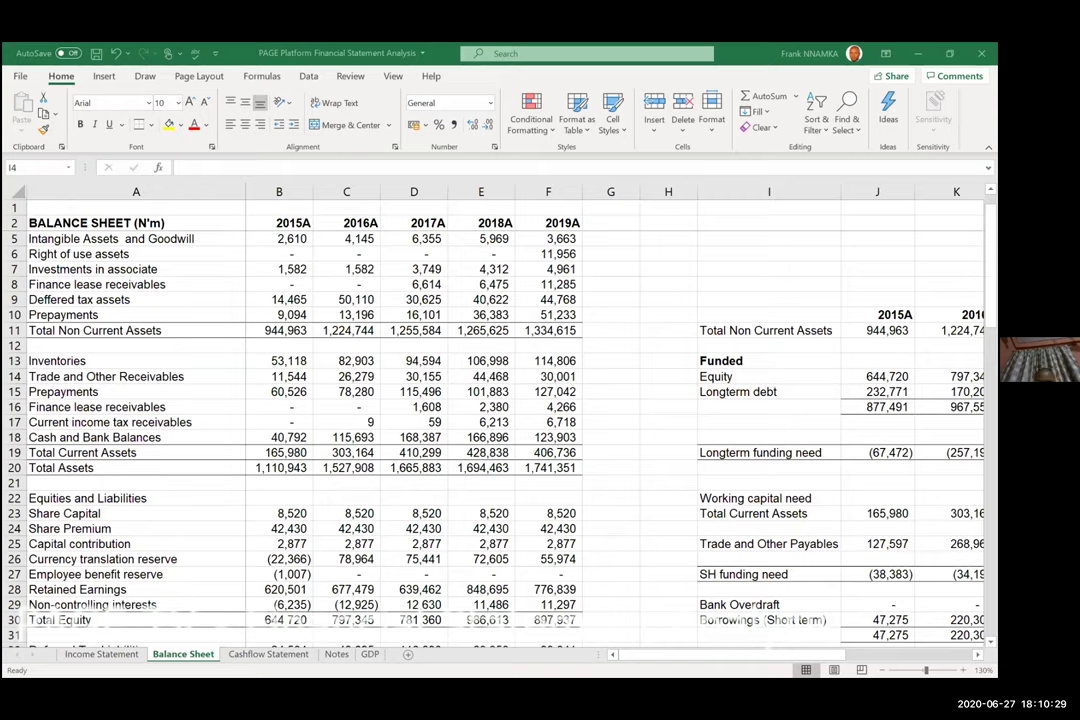
Return to the PowerPoint slideshow and advance to slide 18, Analysis of Cash Flow Statement.
key("alt+Tab")
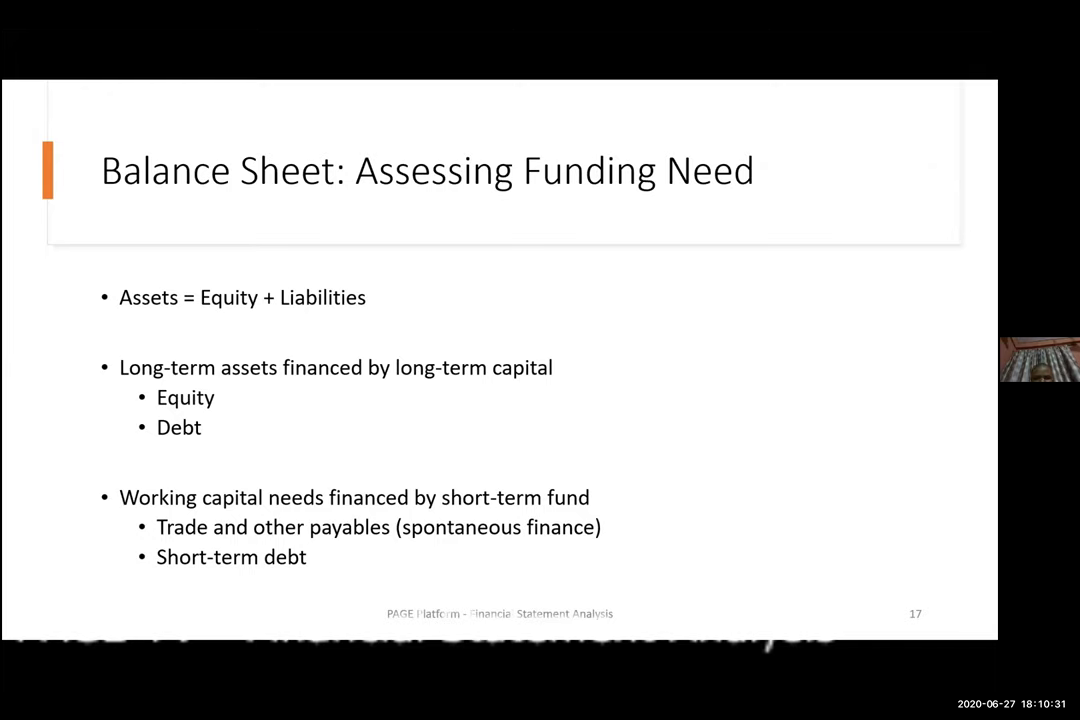
key("Right")
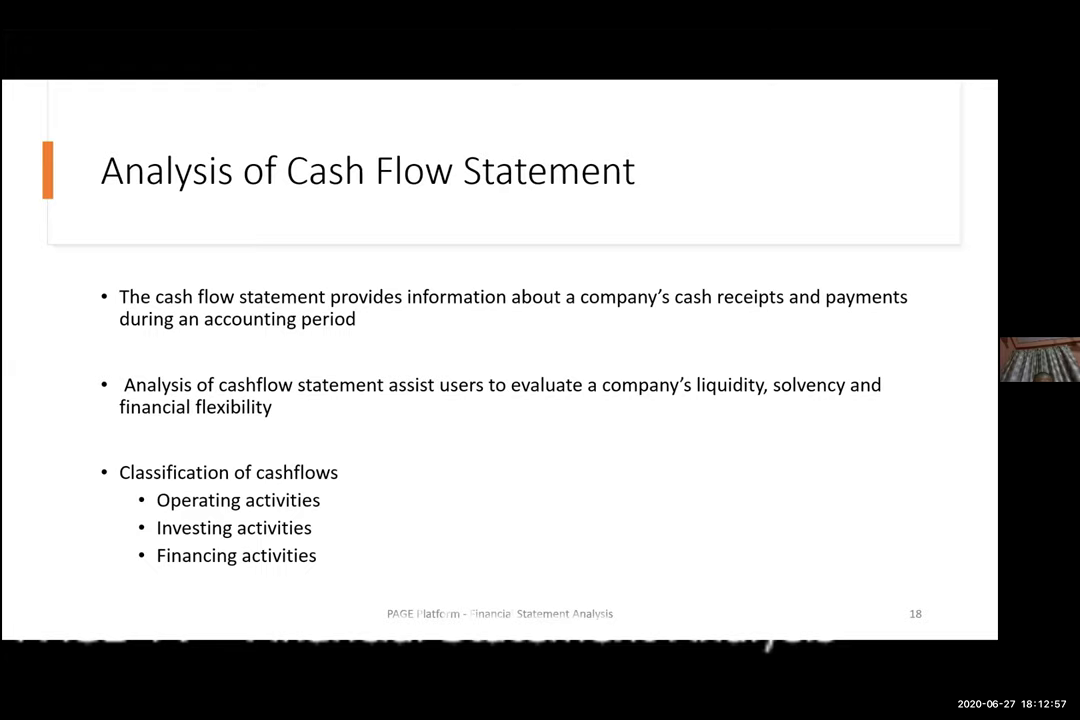
Advance to slide 19, Analysis of Cash Flow Statement Cont'd.
left_click(520, 440)
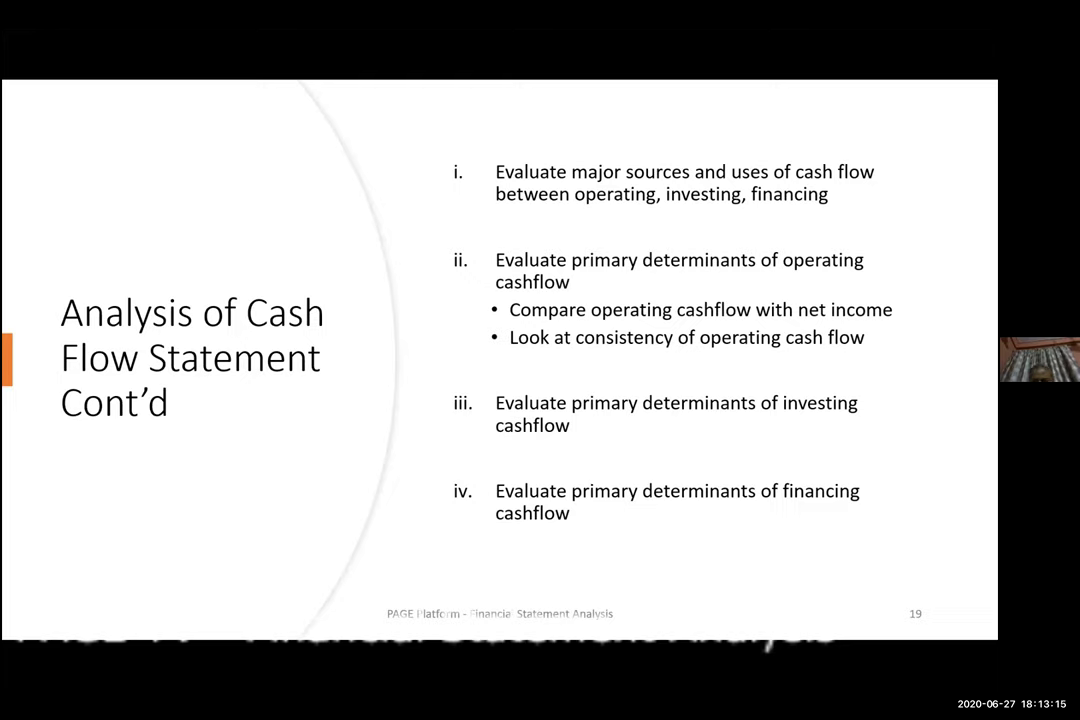
Advance to slide 20, Relationships among Financial Statements.
key("Right")
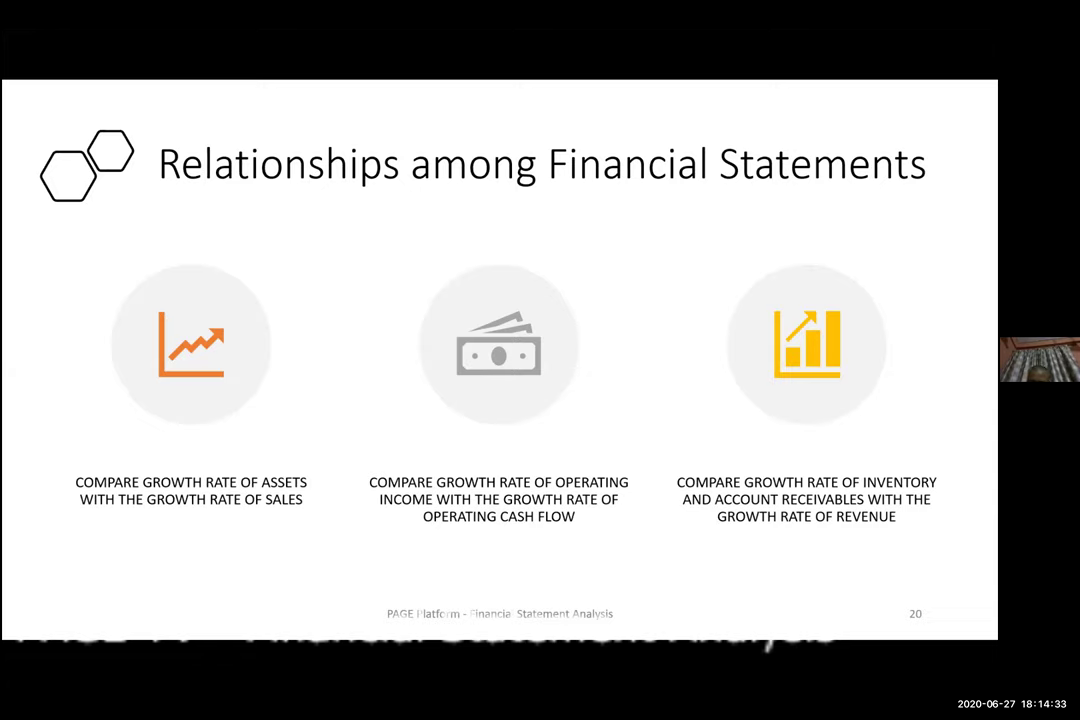
Advance to slide 21, the closing THE END / Q&A slide.
key("Right")
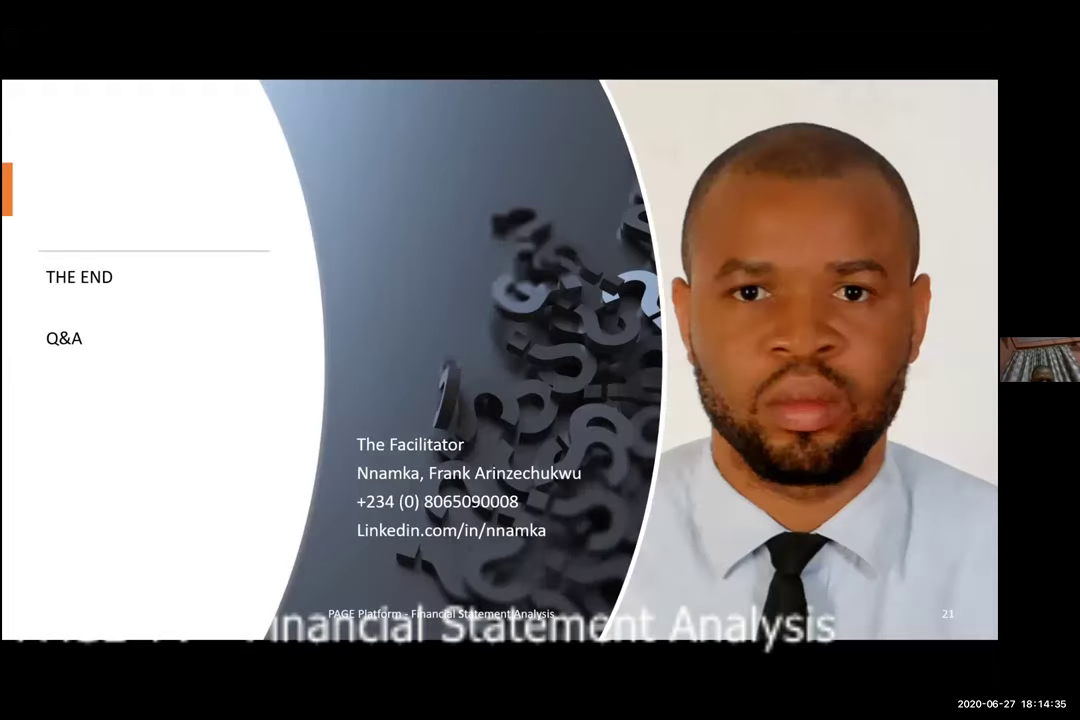